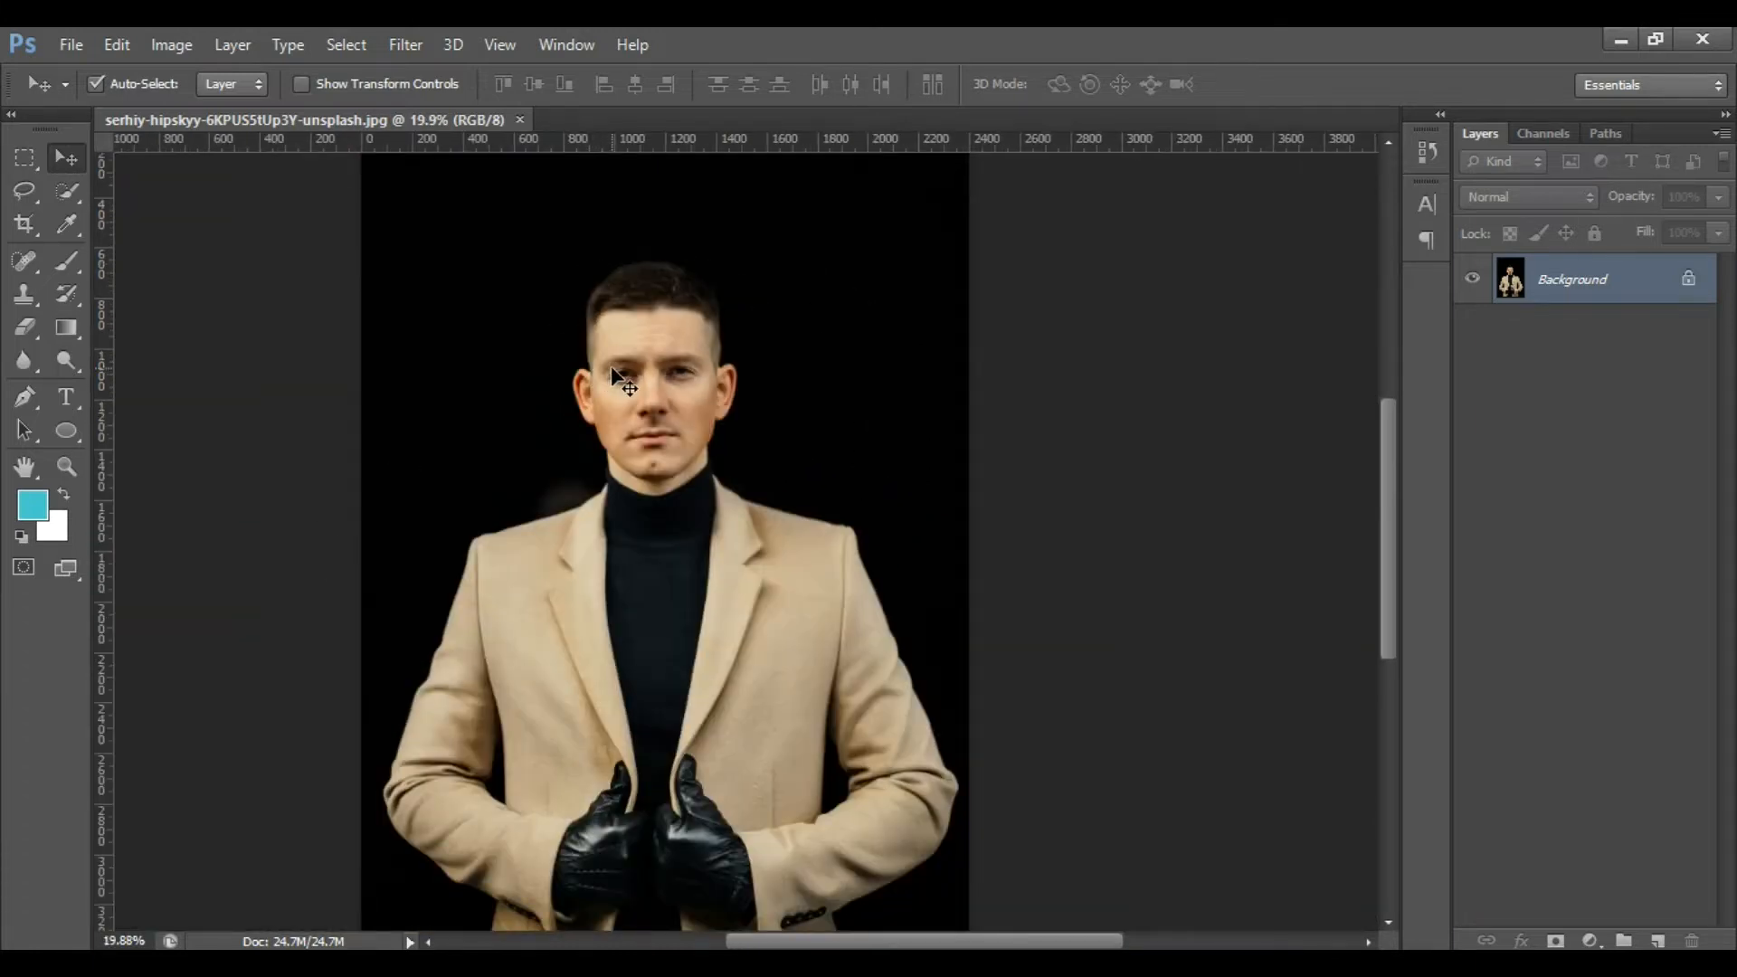
Convert the locked Background into a regular layer named Layer 0 and activate the Quick Selection tool.
double_click(1685, 282)
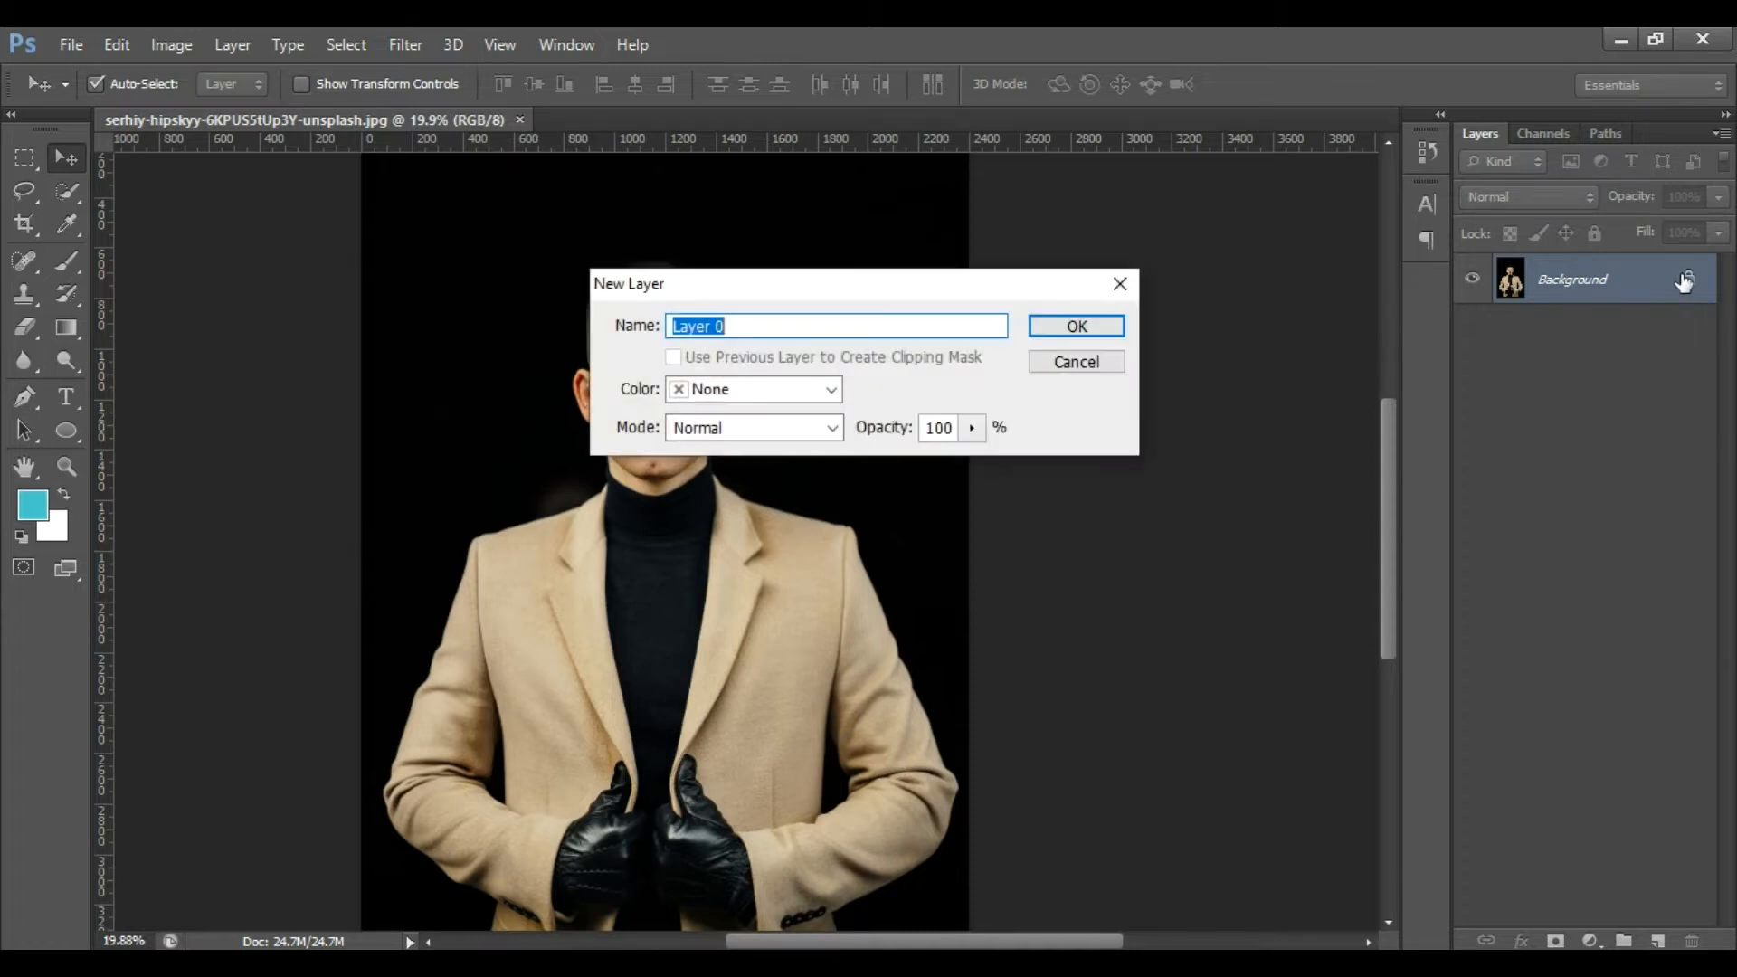
left_click(1035, 331)
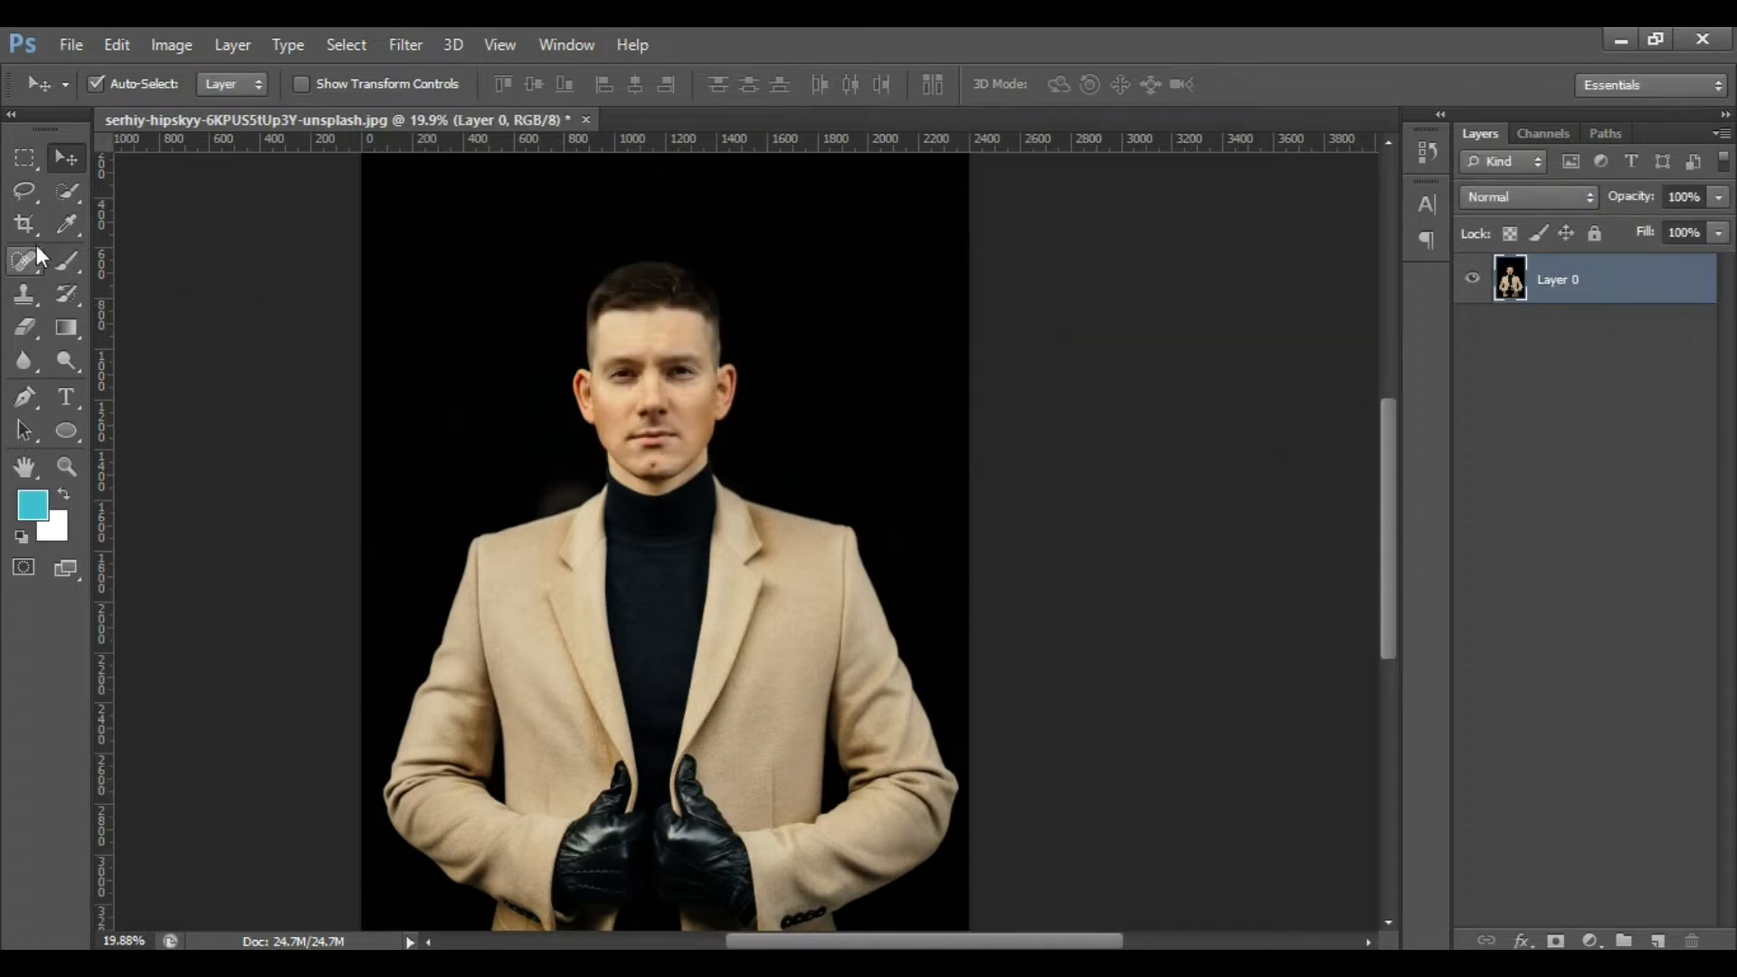
left_click(60, 197)
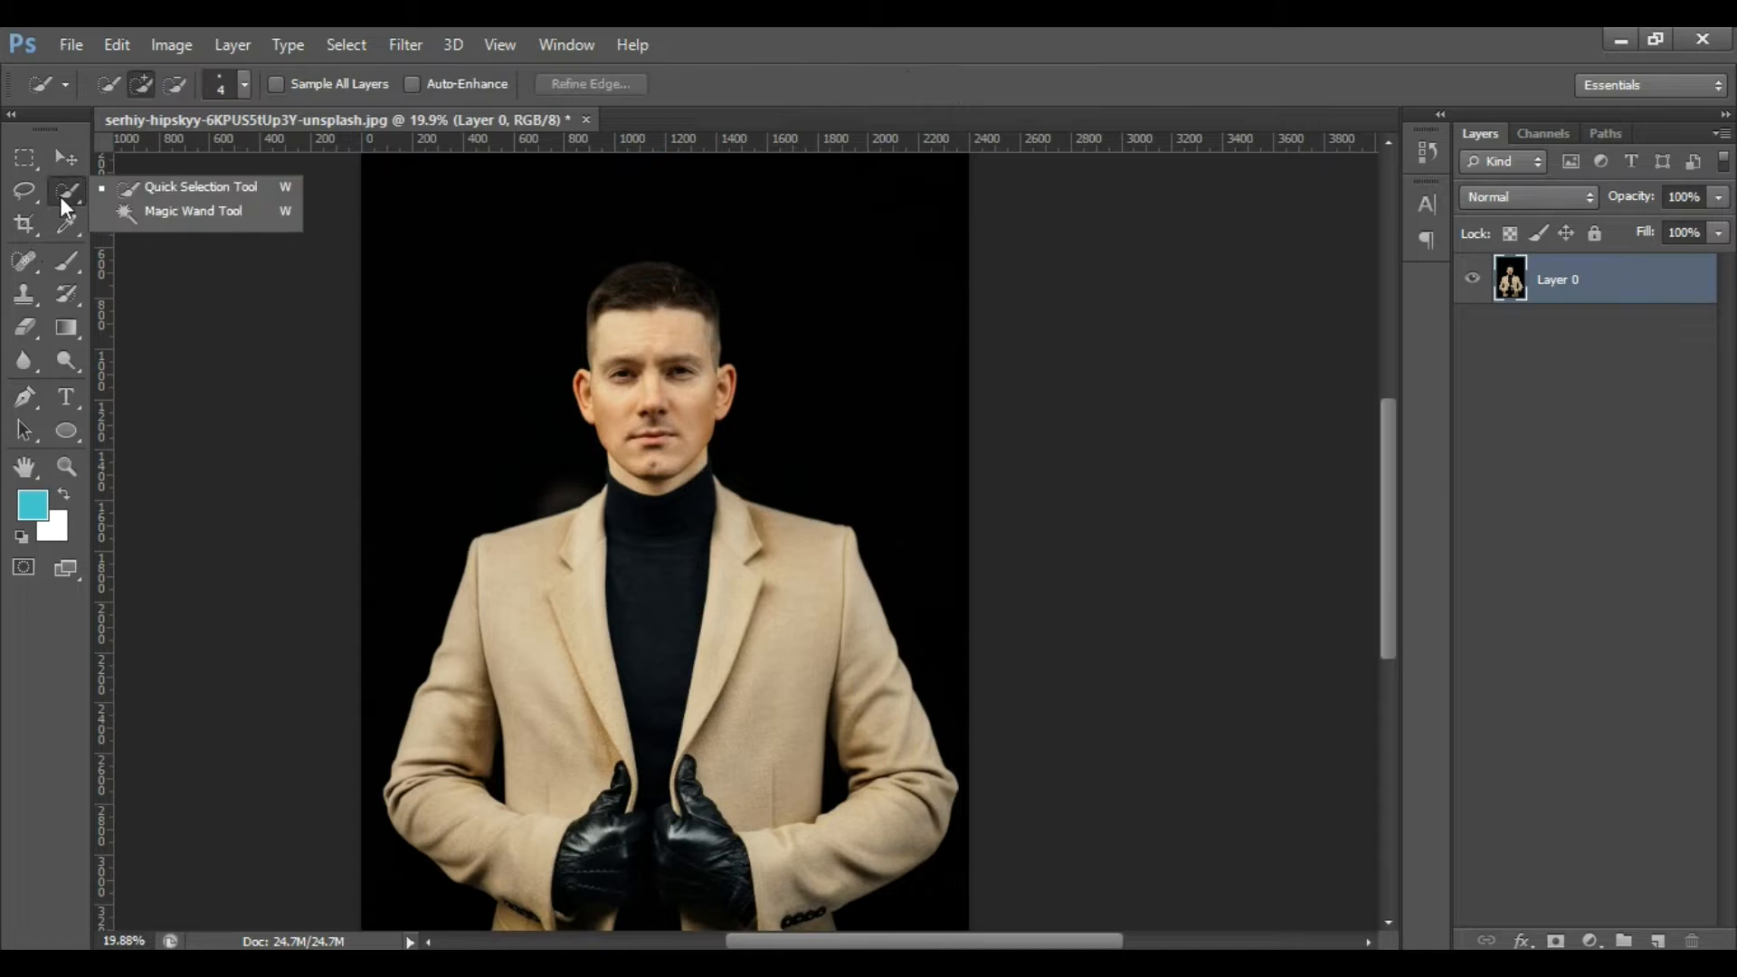
left_click(171, 186)
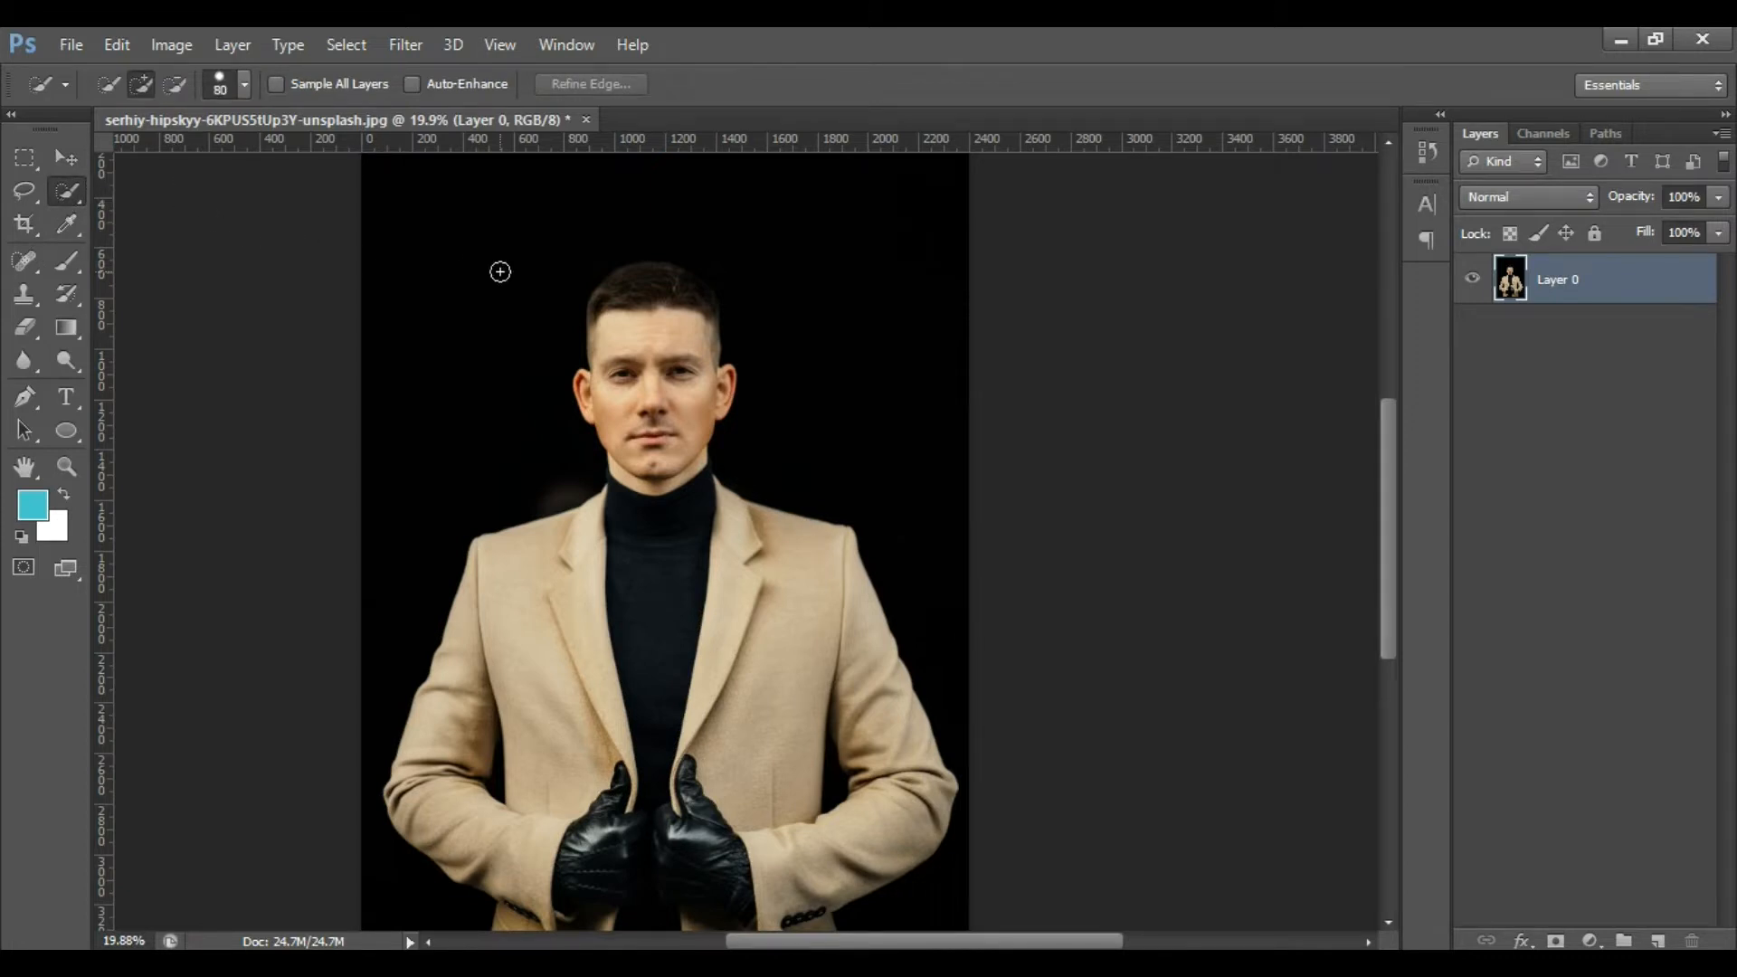
Select the black background on both sides of the man with a Quick Selection brush enlarged to about 1300 px.
scroll(529, 340, "down", 2)
key("bracketright")
key("bracketright")
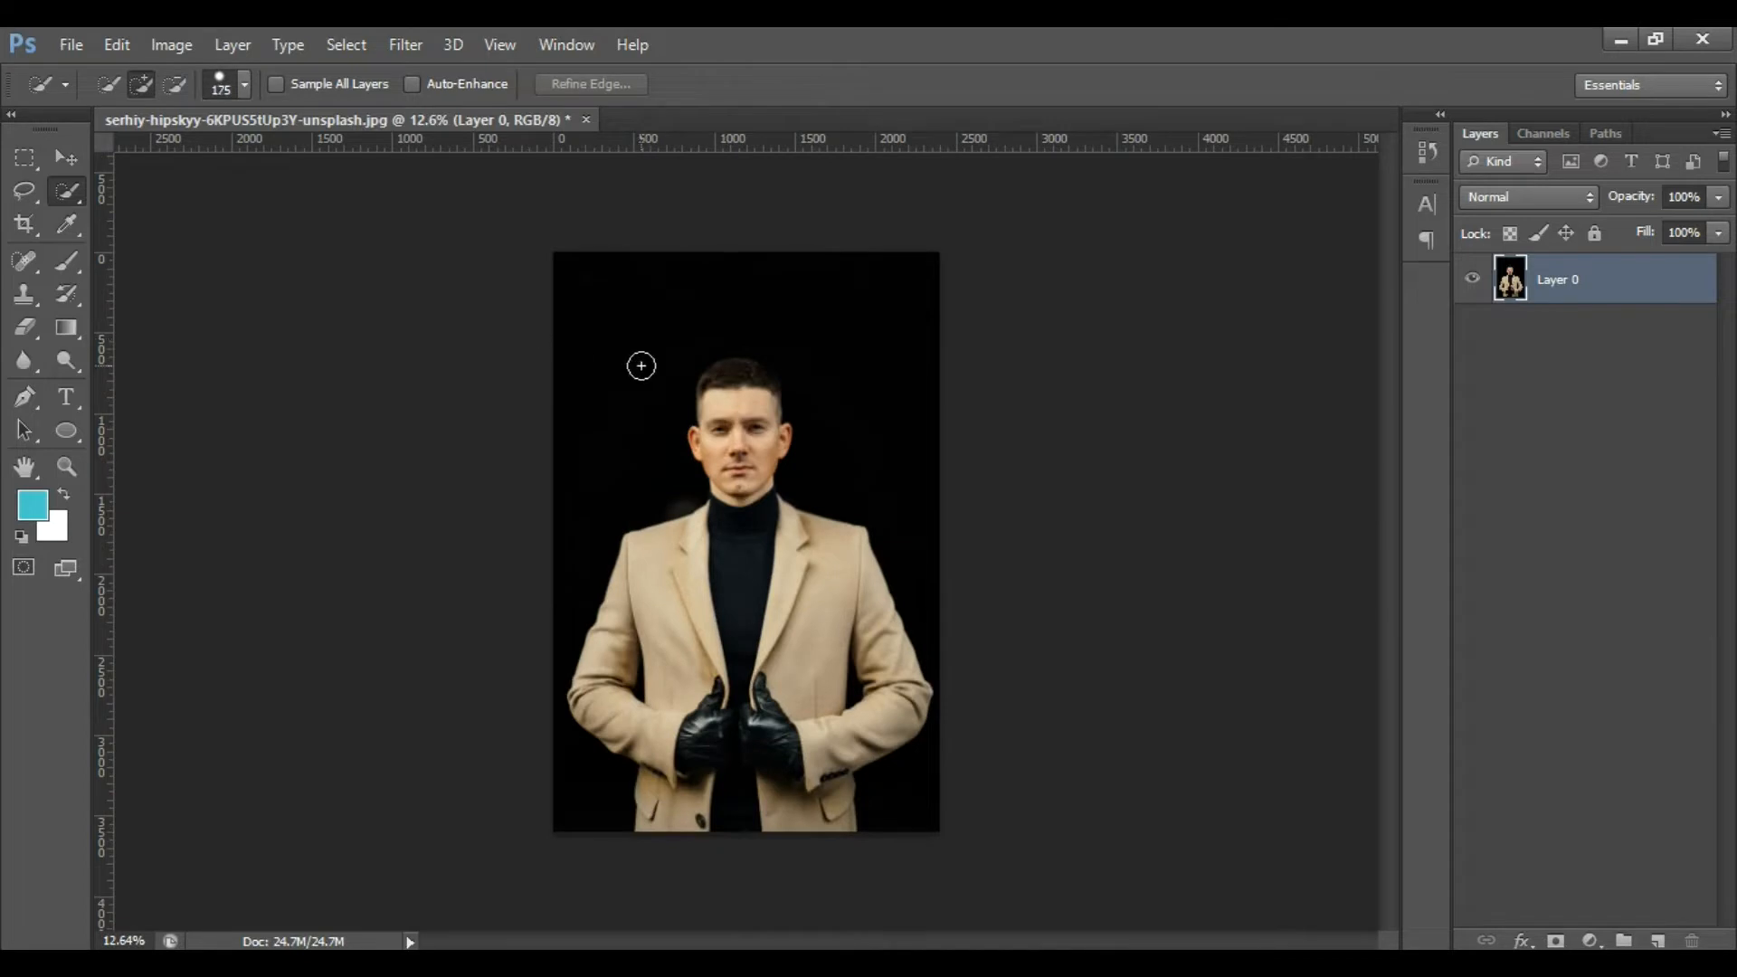
key("bracketleft")
key("bracketright")
key("bracketright")
key("bracketright")
key("bracketright")
key("bracketright")
key("bracketright")
key("bracketleft")
key("bracketleft")
key("bracketleft")
key("bracketleft")
key("bracketleft")
key("bracketleft")
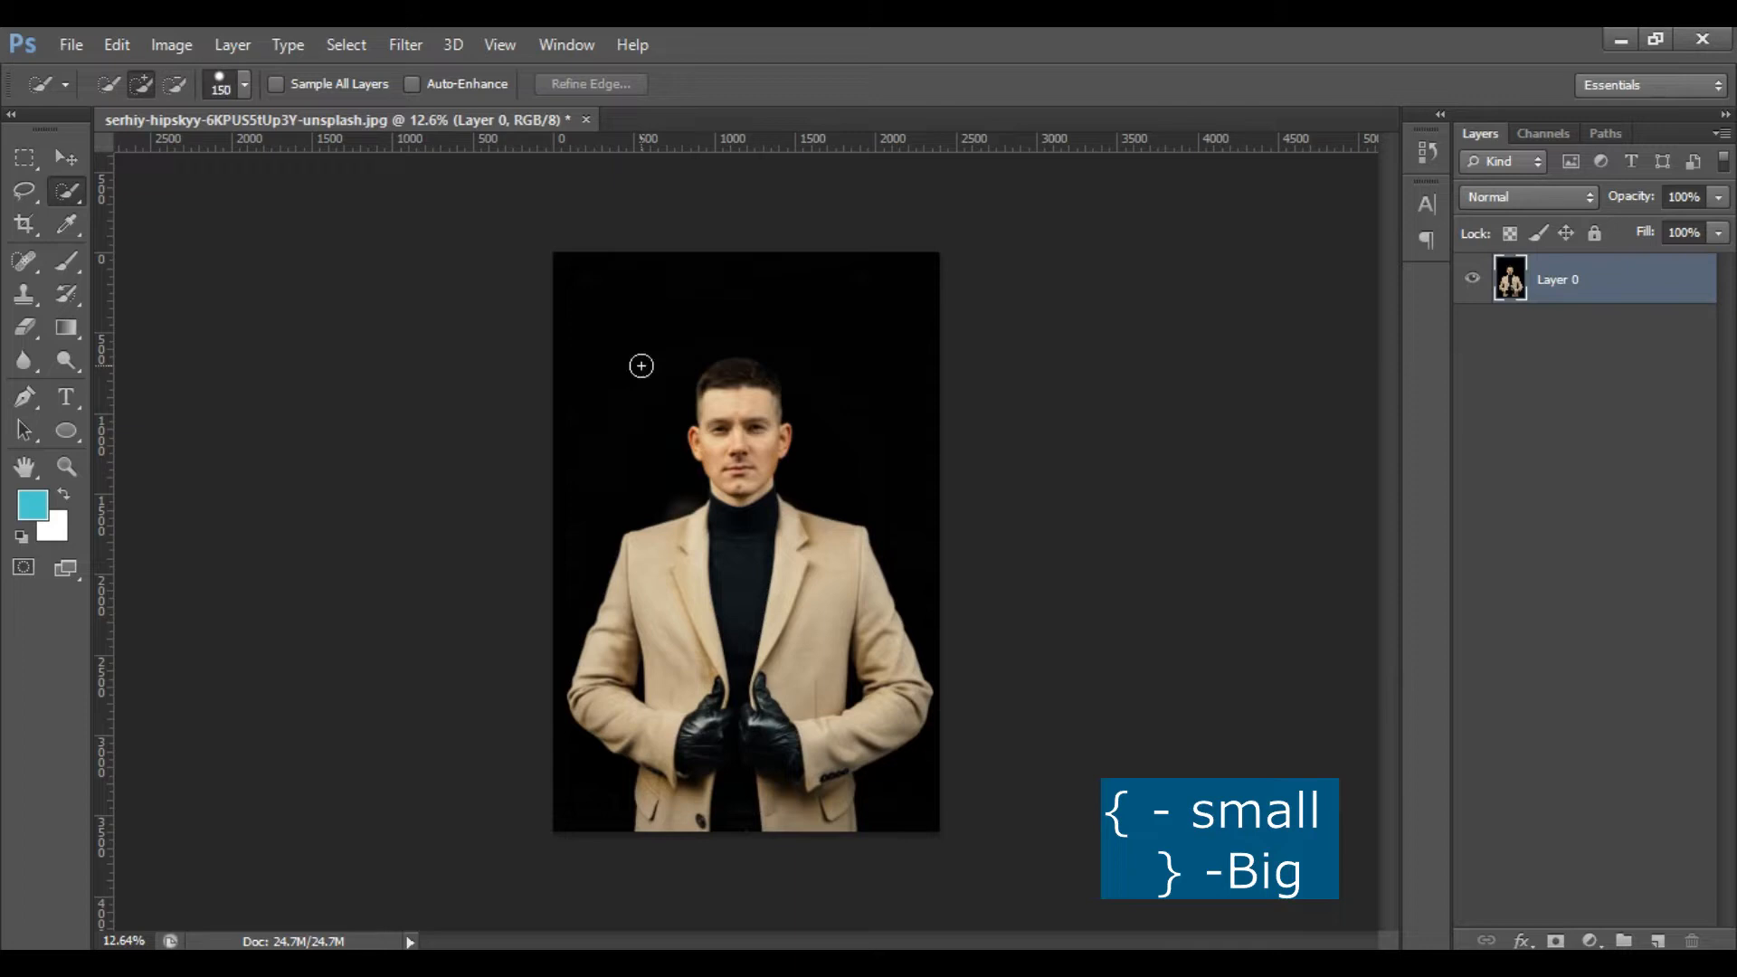
key("bracketright")
key("bracketright")
key("bracketright")
key("bracketright")
key("bracketright")
key("bracketright")
key("bracketright")
key("bracketright")
key("bracketright")
key("bracketright")
key("bracketright")
key("bracketright")
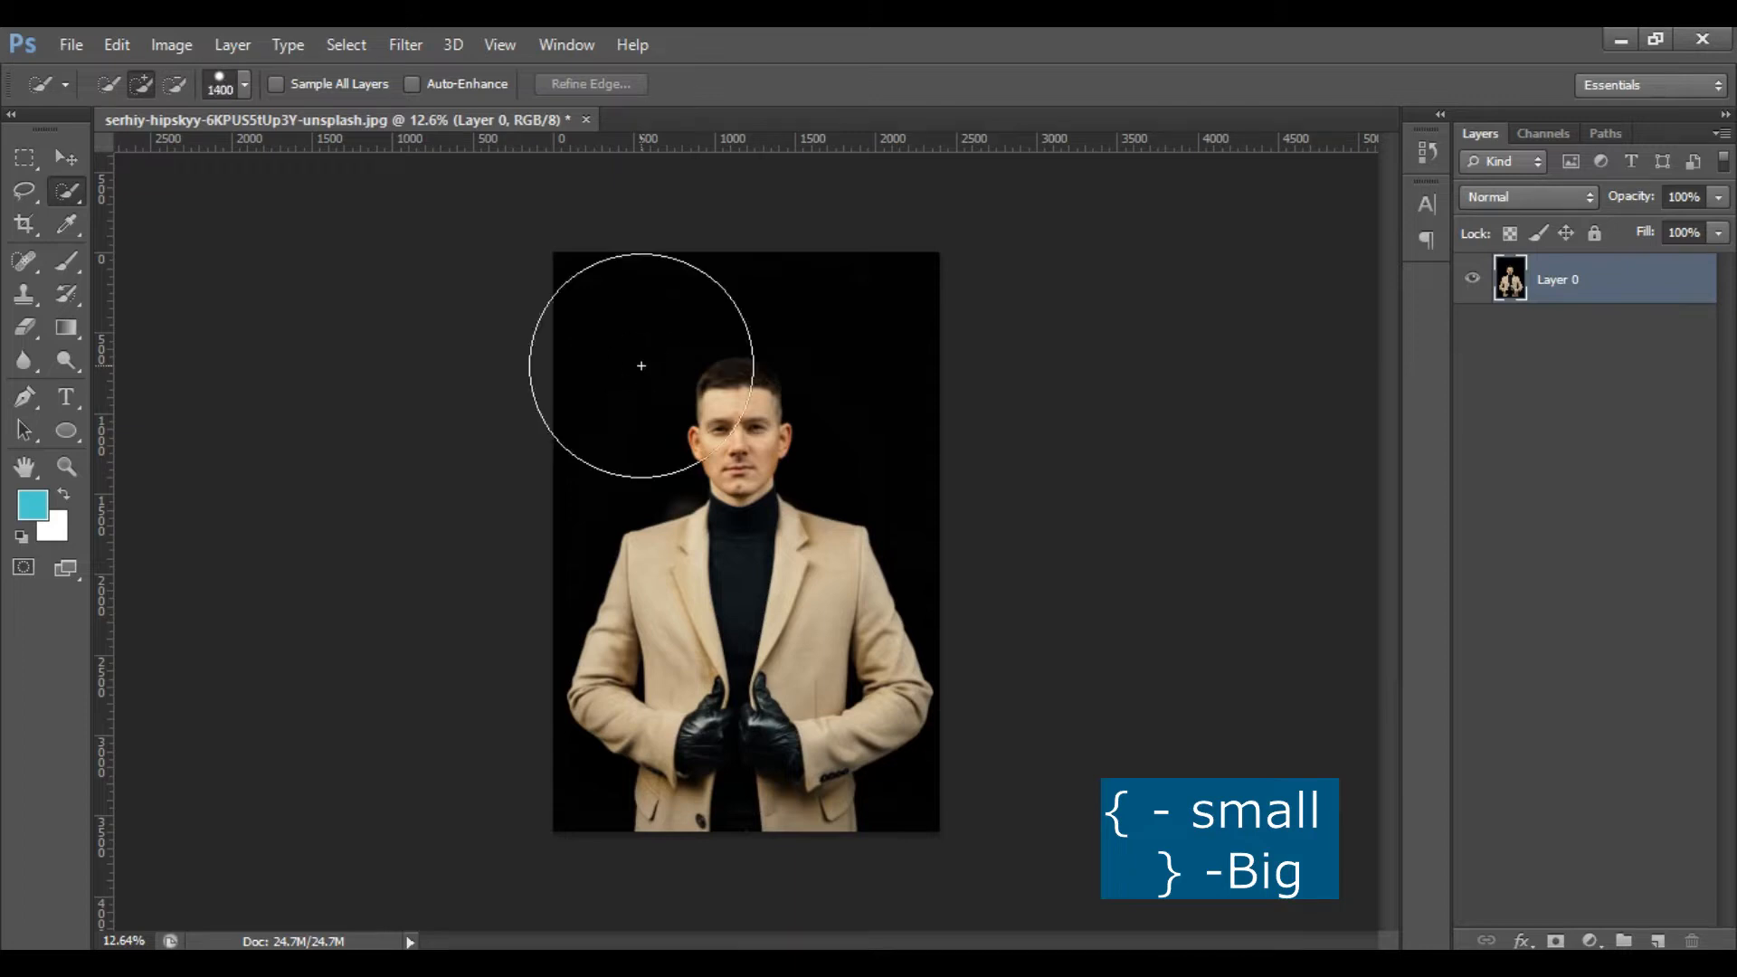
left_click(555, 330)
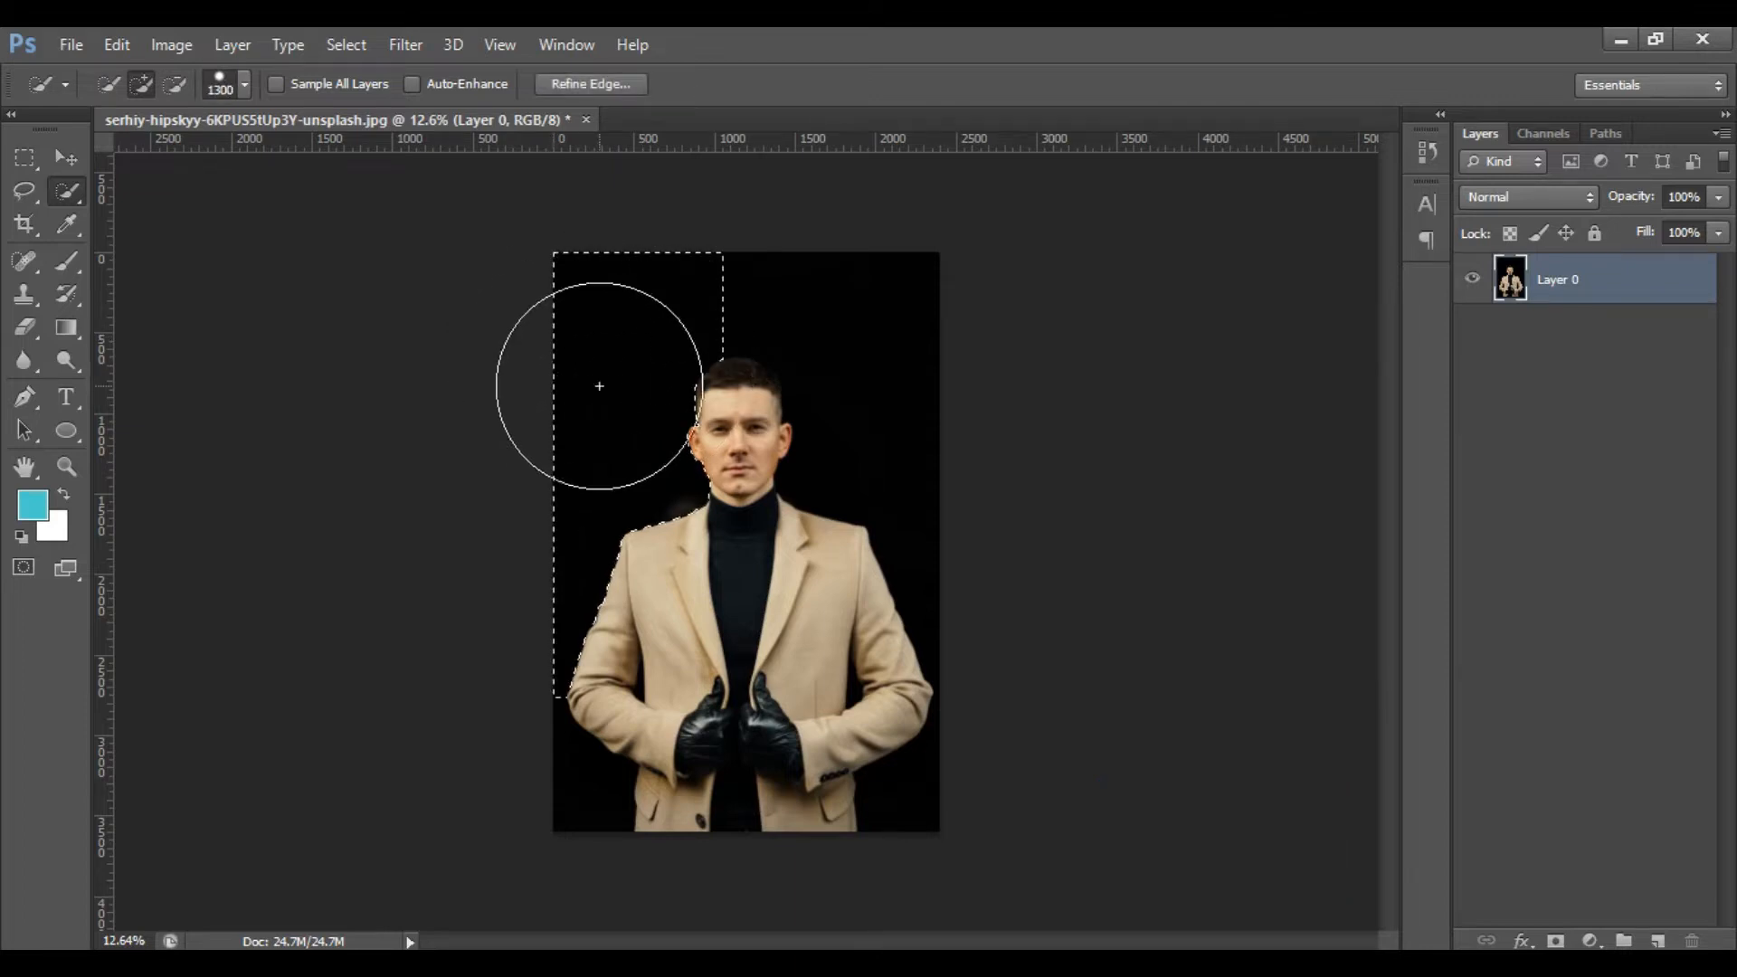
left_click(919, 274)
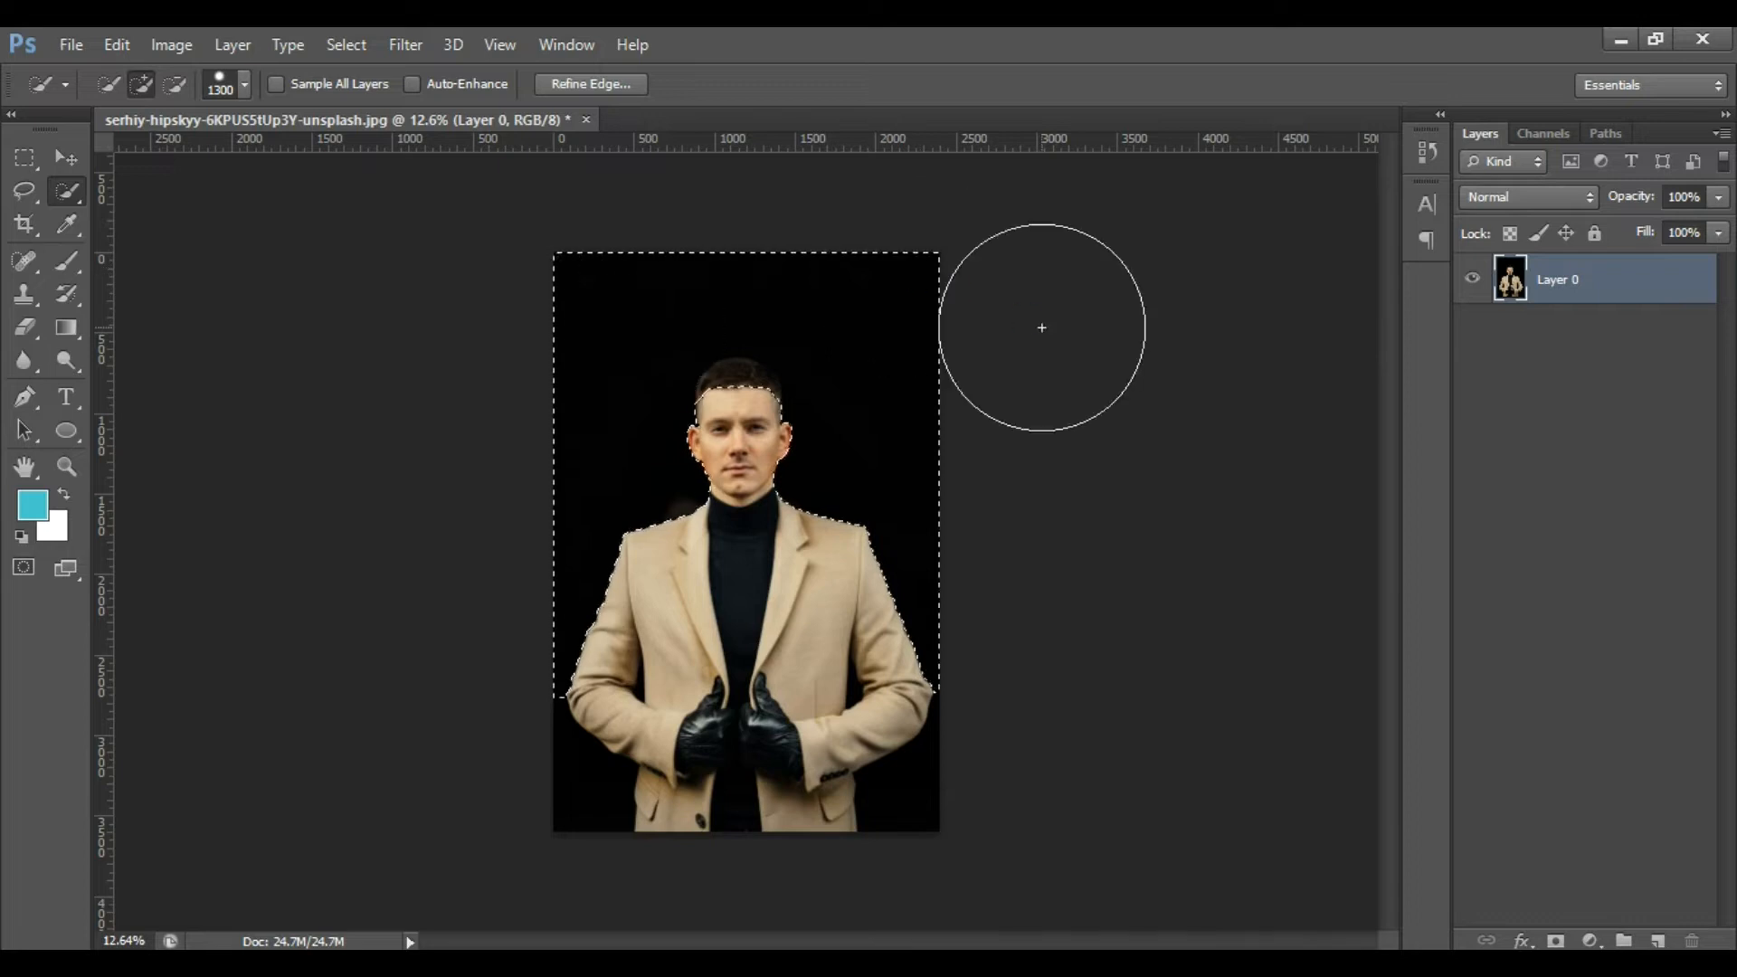
Subtract the man's hair from the background selection using a 90 px Quick Selection brush.
scroll(755, 377, "up", 5)
scroll(643, 372, "up", 4)
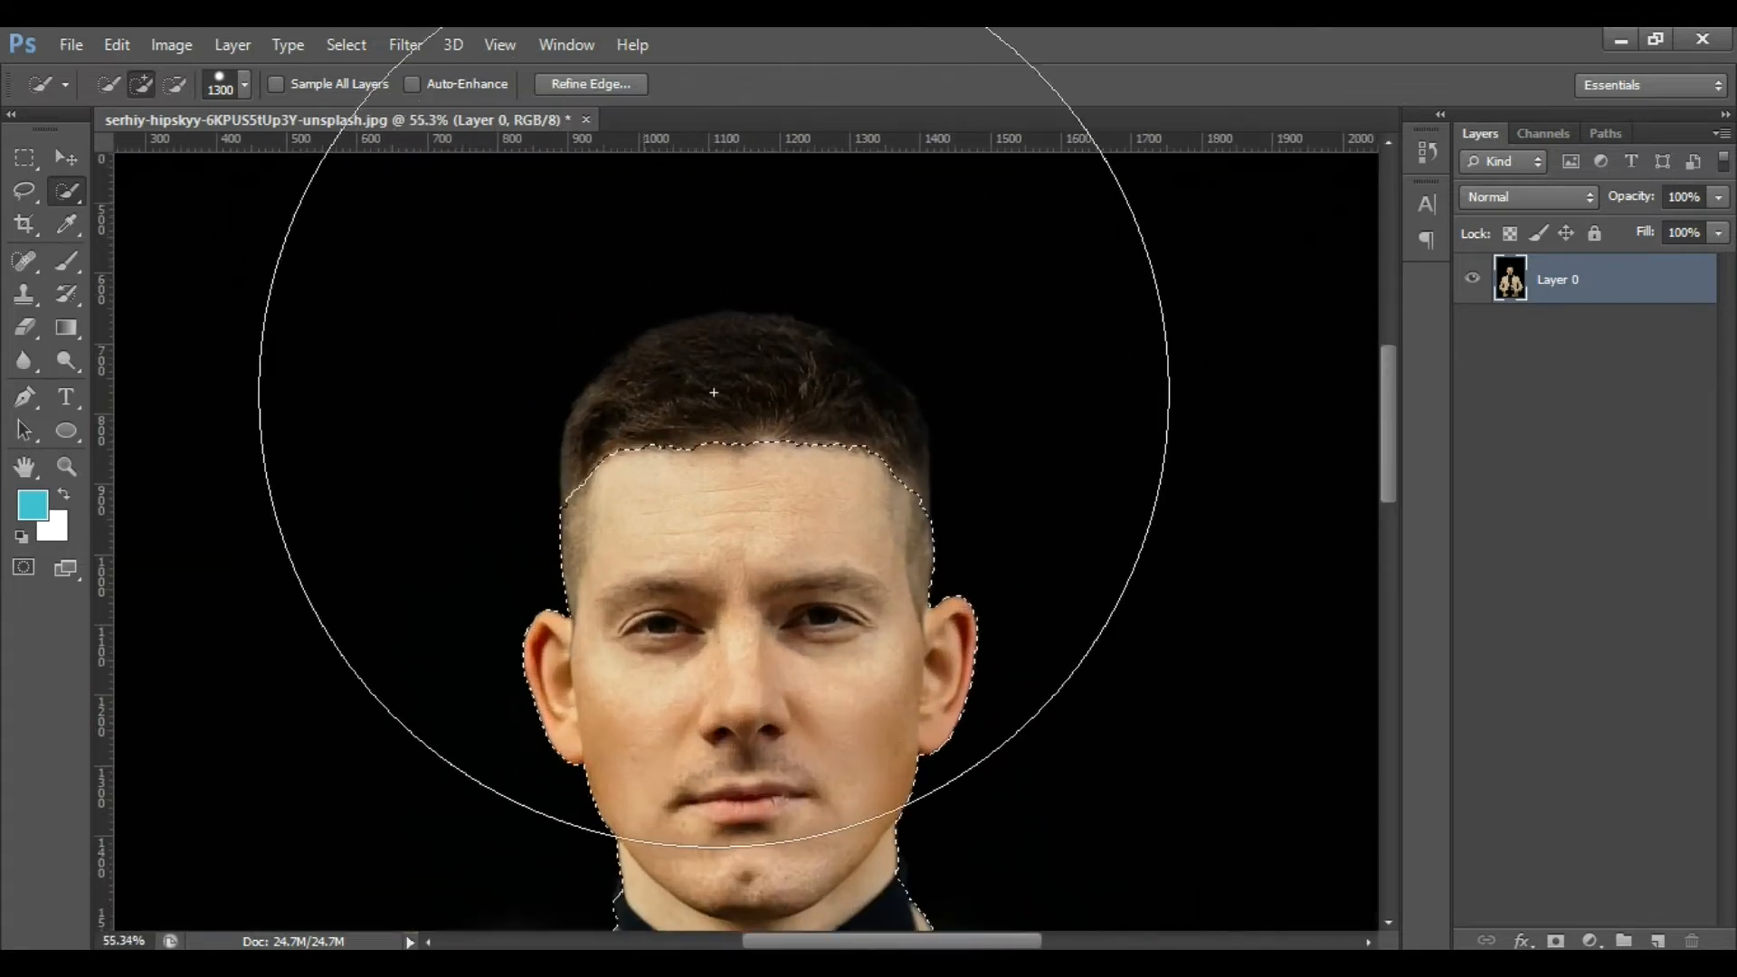
key("bracketleft")
key("bracketleft")
key("bracketleft")
key("bracketleft")
key("bracketleft")
key("bracketleft")
key("bracketleft")
key("bracketleft")
key("bracketleft")
key("bracketleft")
key("bracketleft")
key("bracketleft")
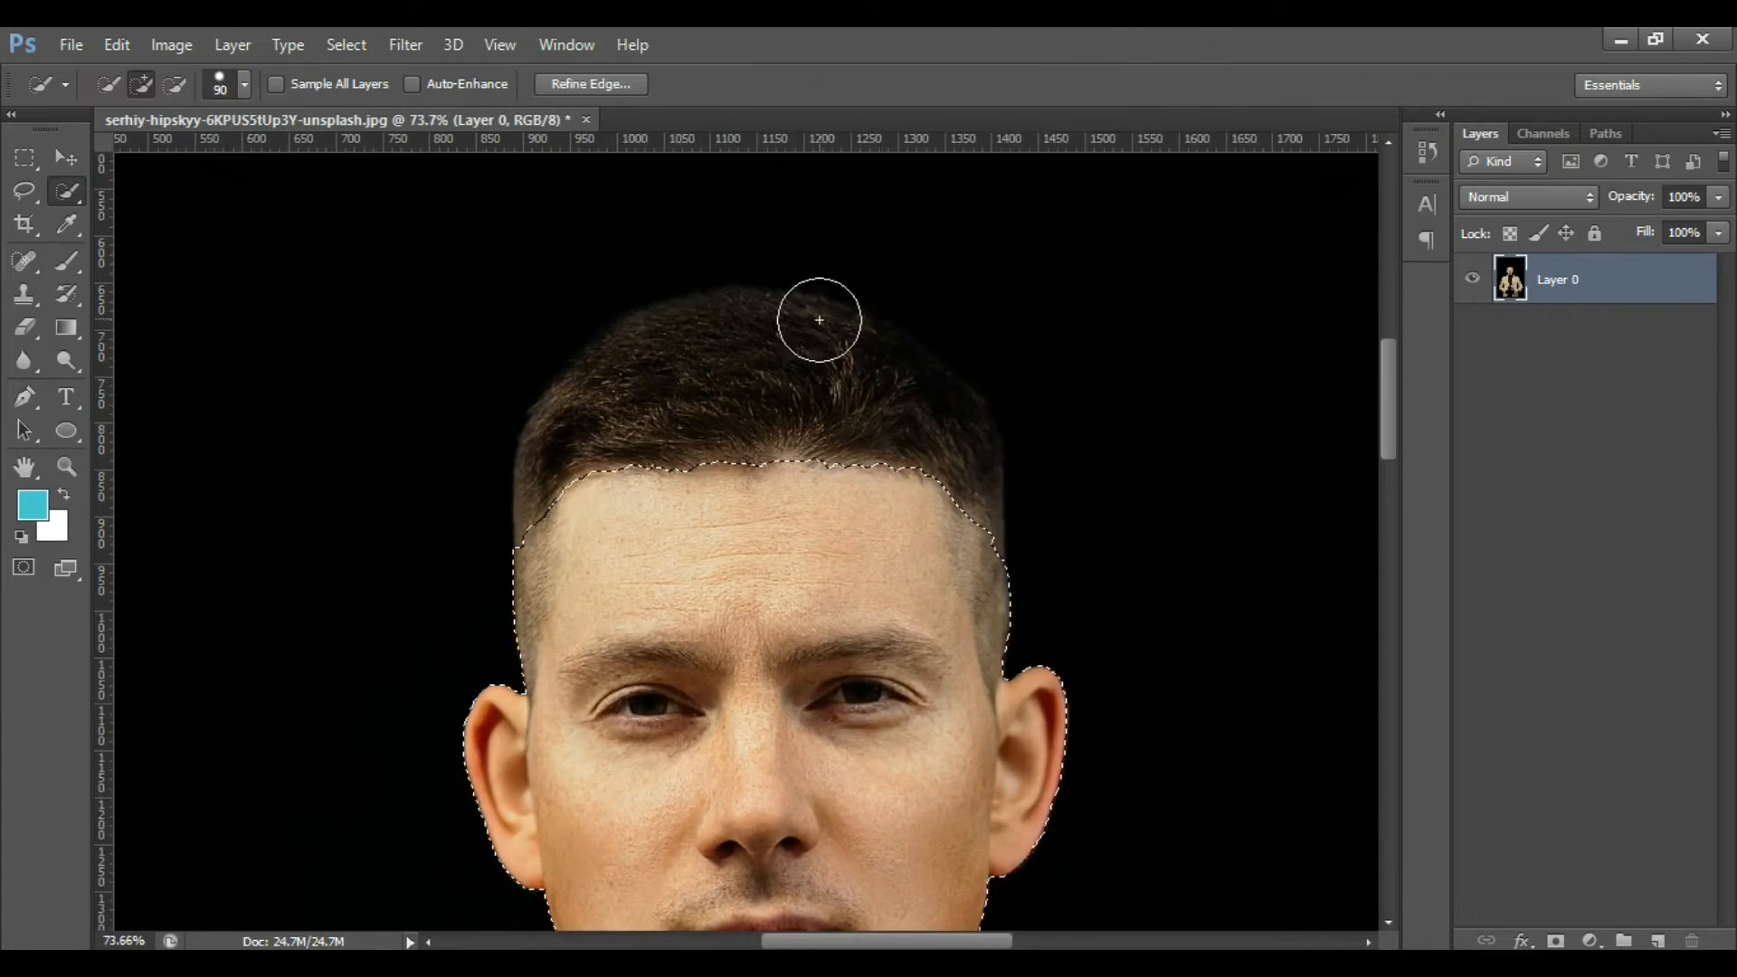
scroll(810, 317, "up", 2)
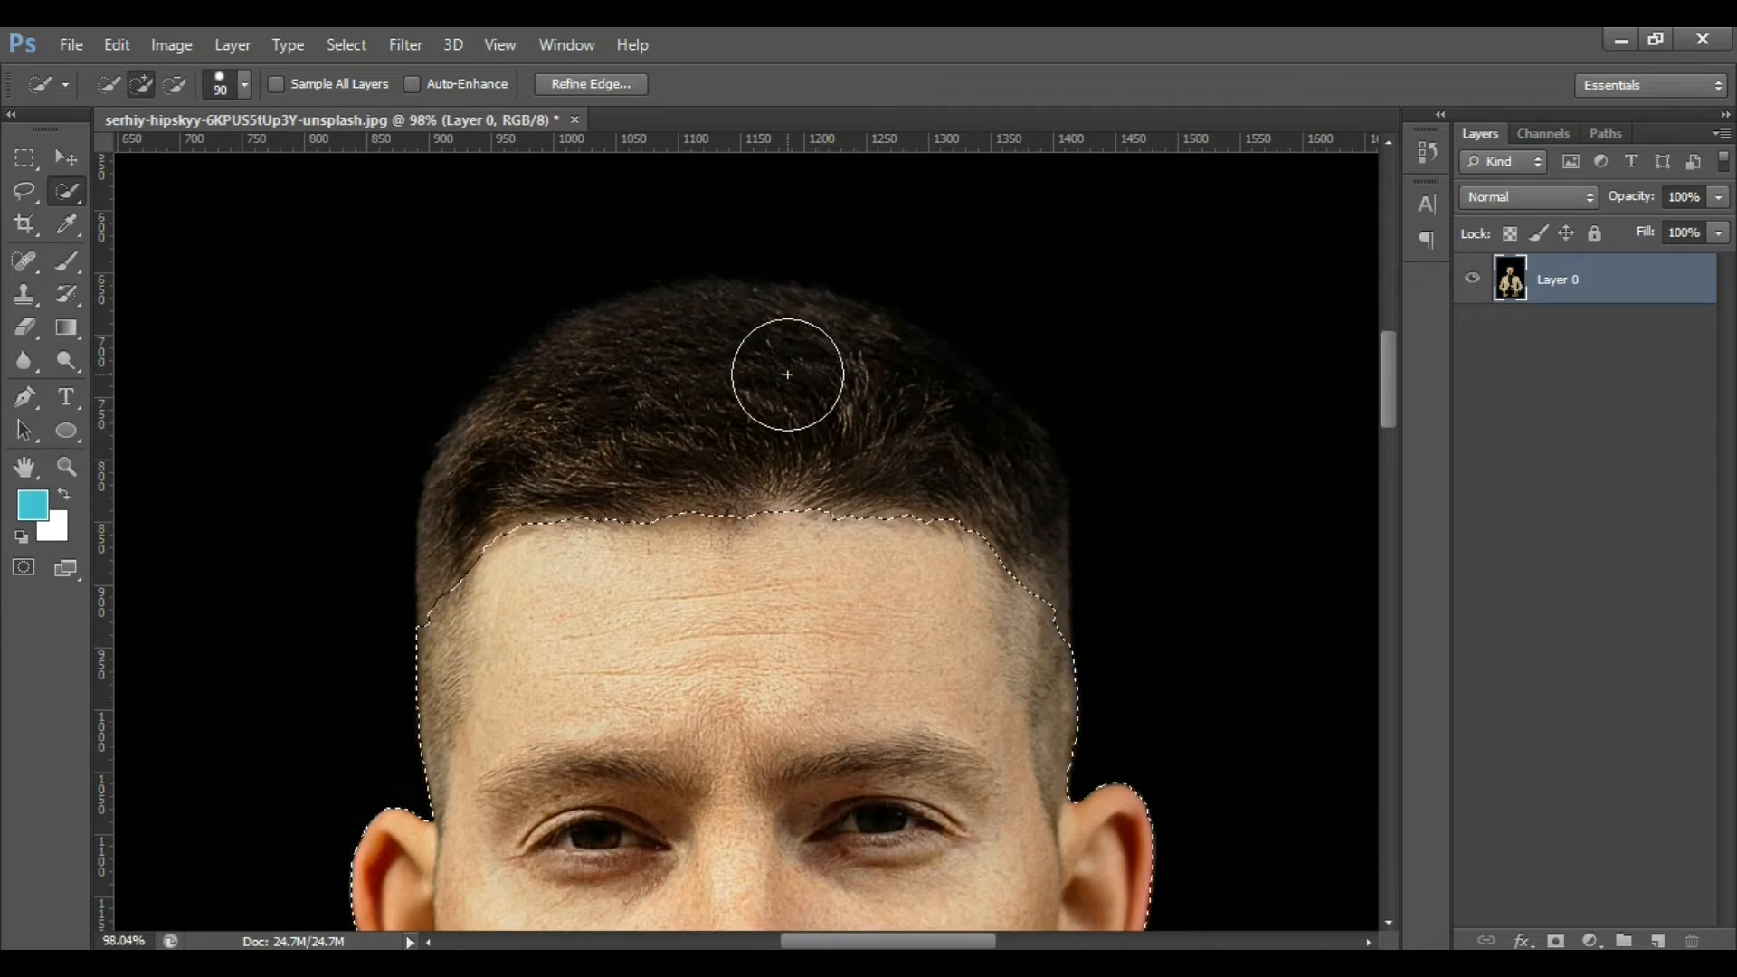
left_click(174, 93)
mouse_move(495, 459)
left_mouse_down()
mouse_move(554, 480)
mouse_move(718, 388)
mouse_move(980, 465)
mouse_move(996, 531)
left_mouse_up()
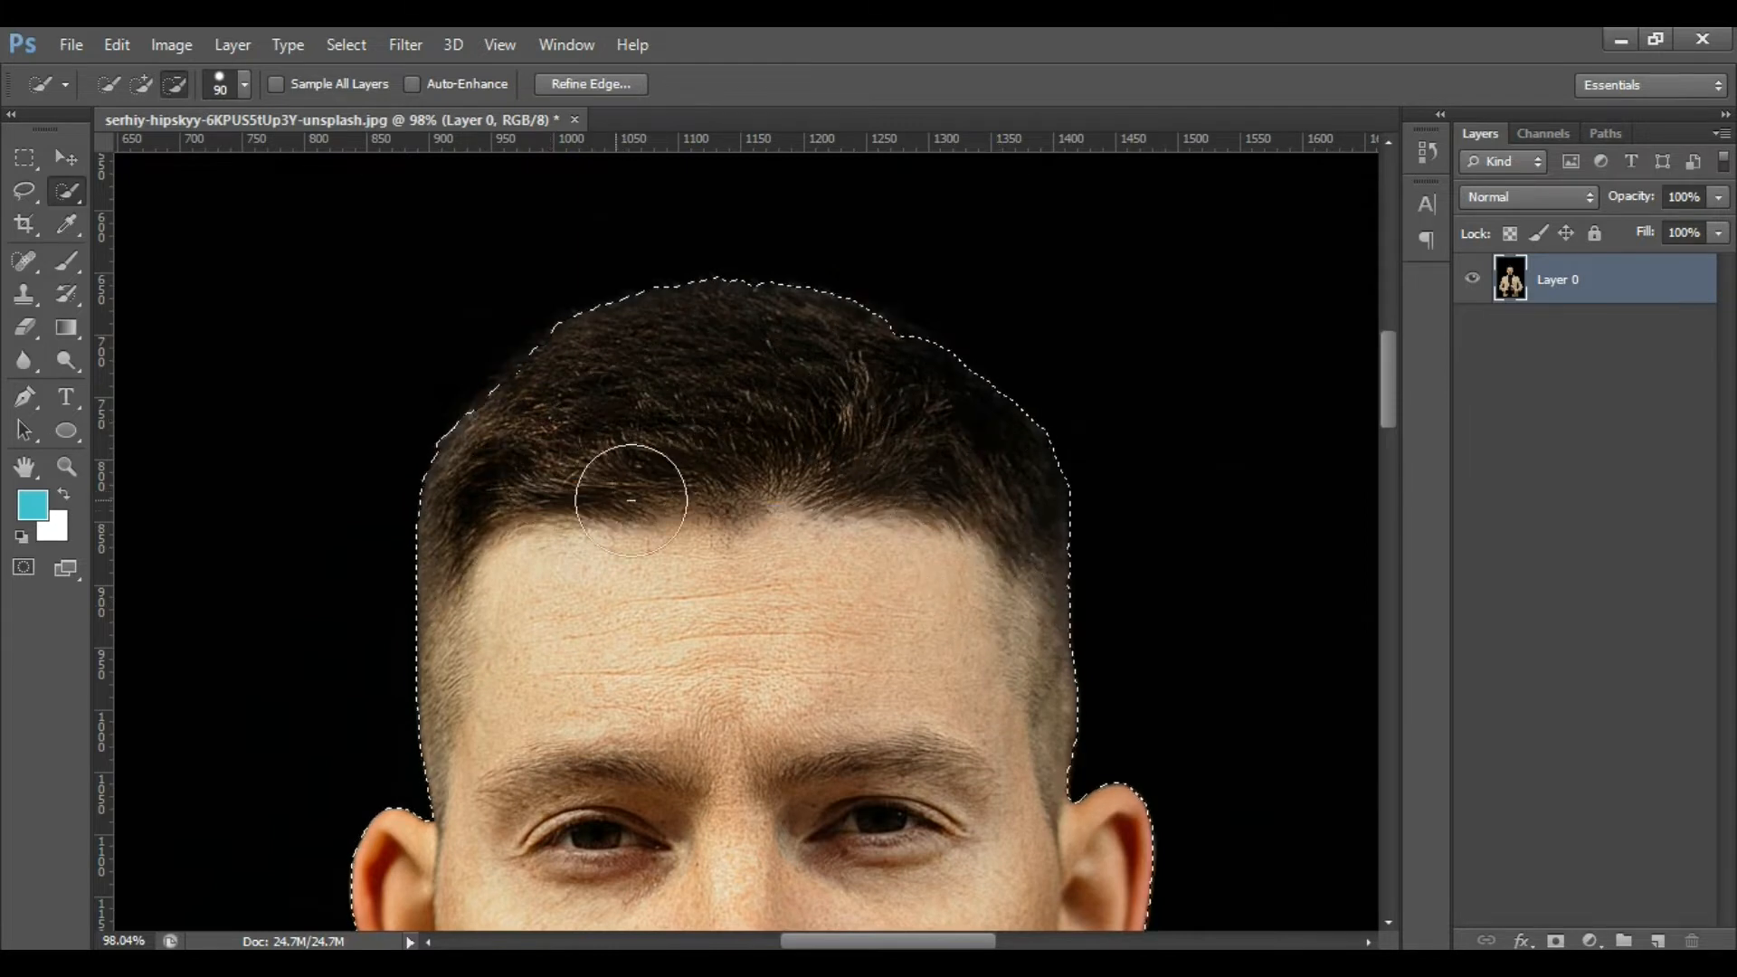
Delete the selected black background around the man and clear the selection.
scroll(640, 497, "down", 3, "alt")
scroll(633, 513, "down", 6, "alt")
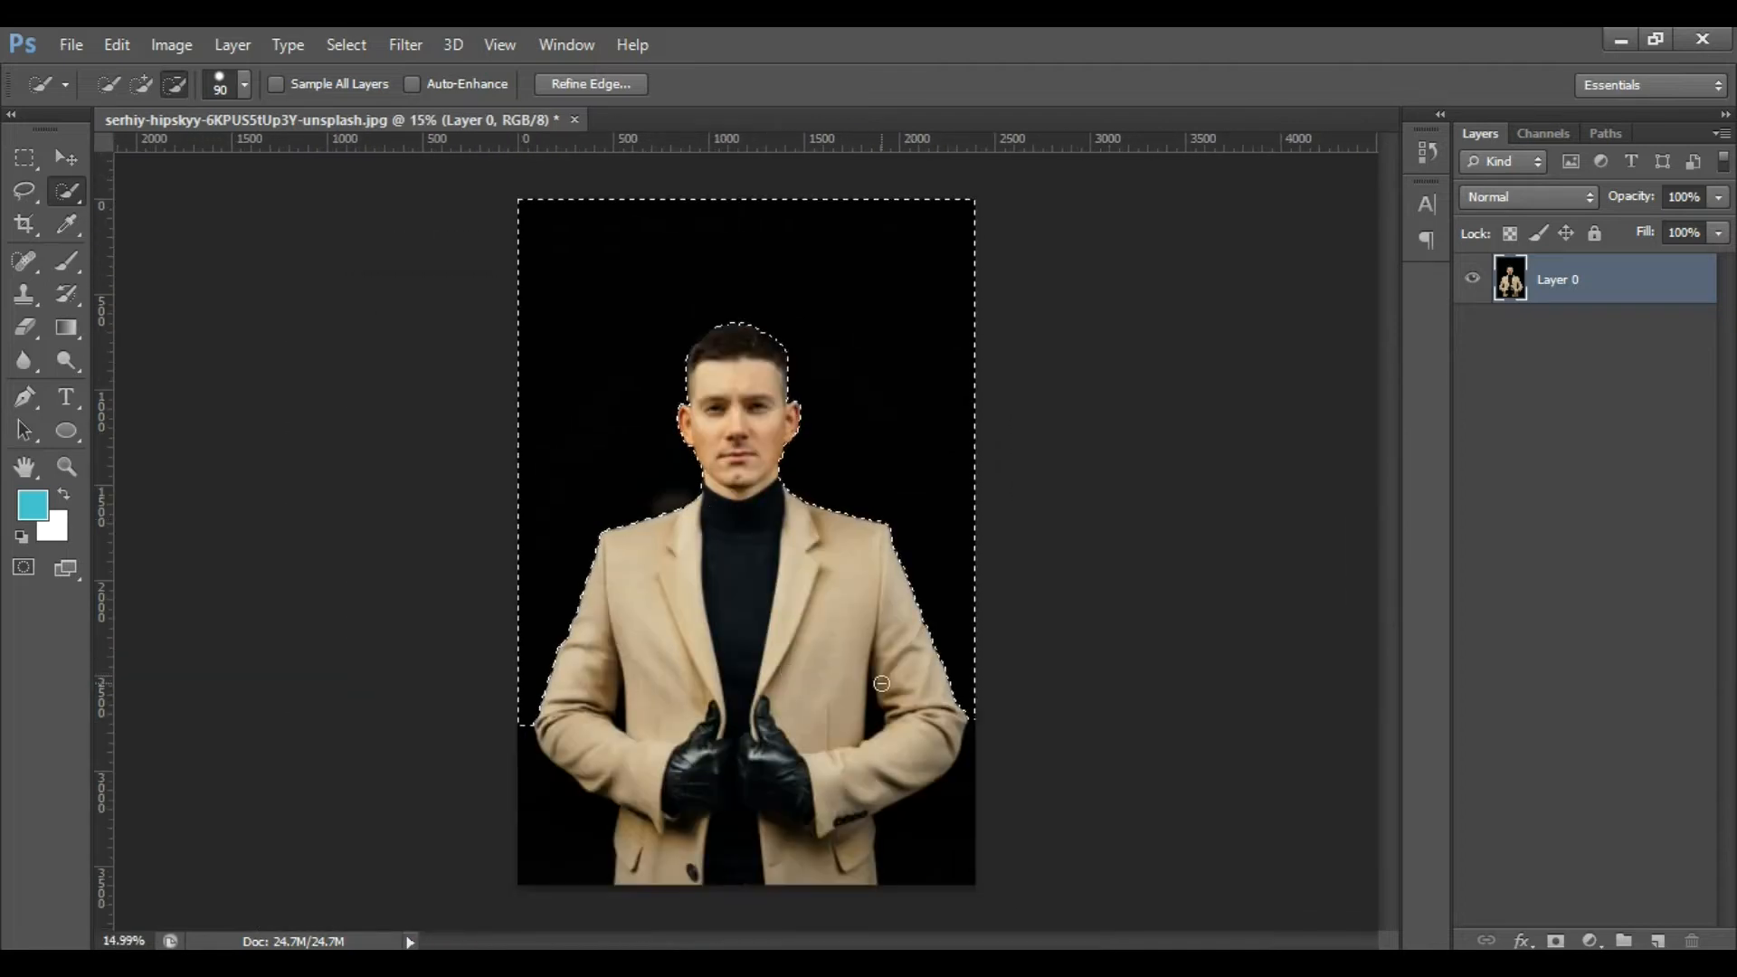
key("Delete")
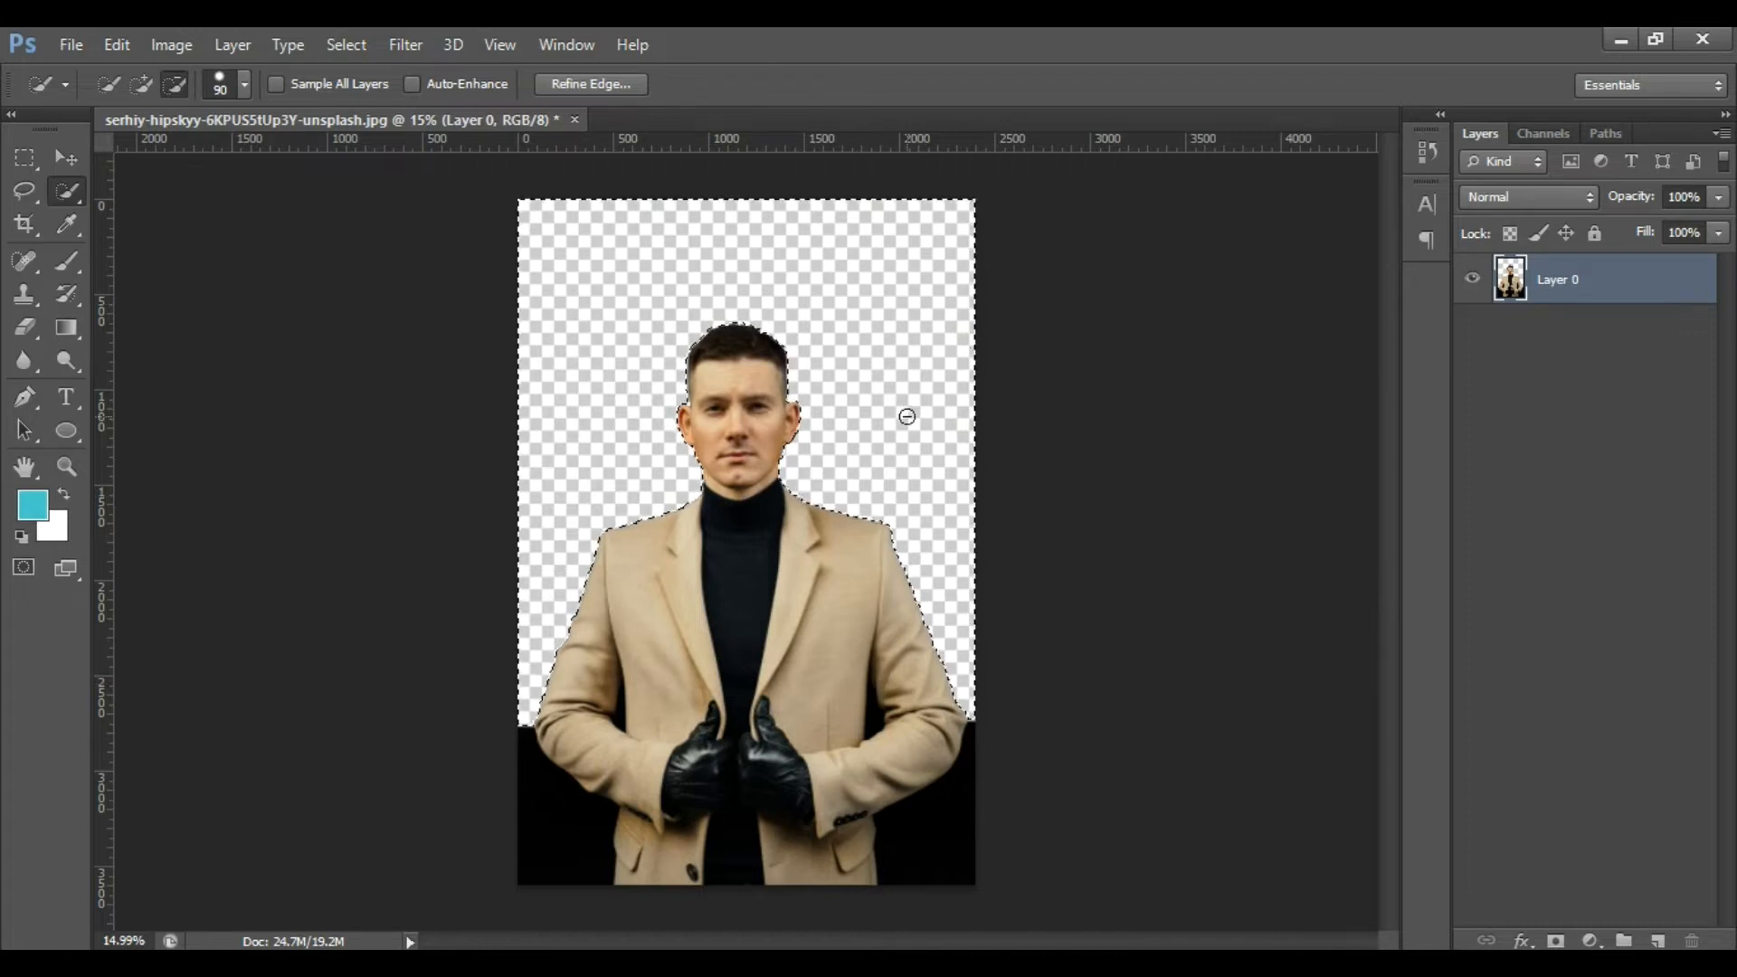
right_click(791, 276)
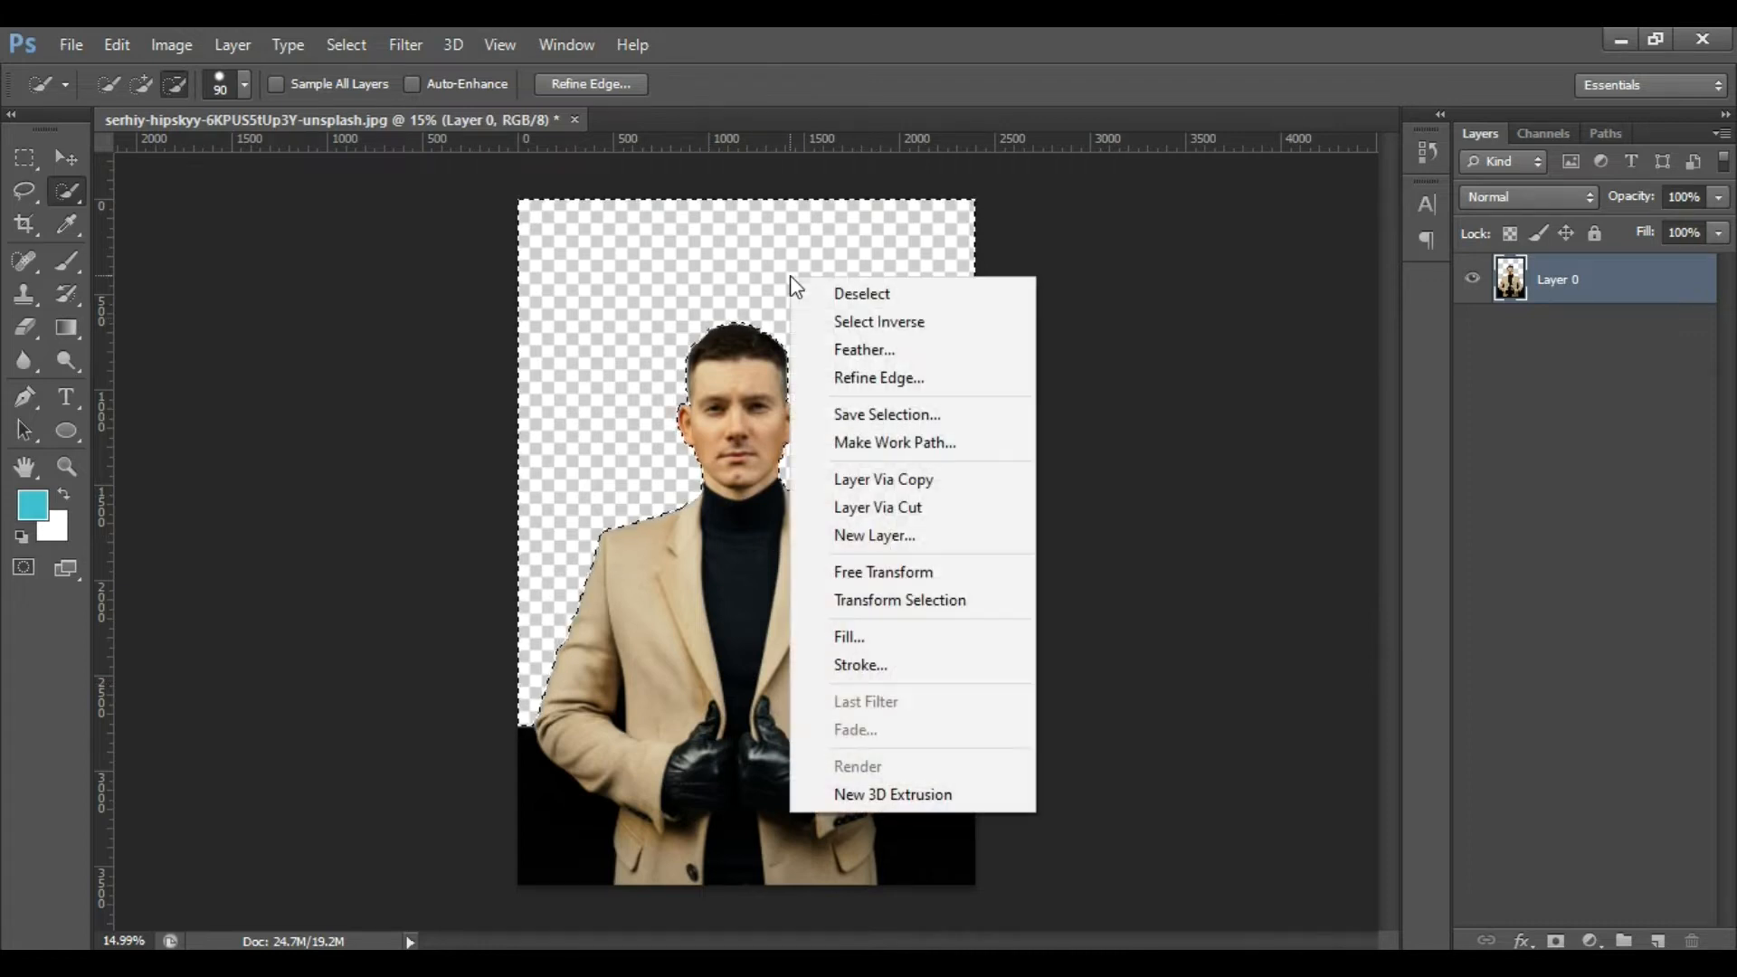
left_click(869, 292)
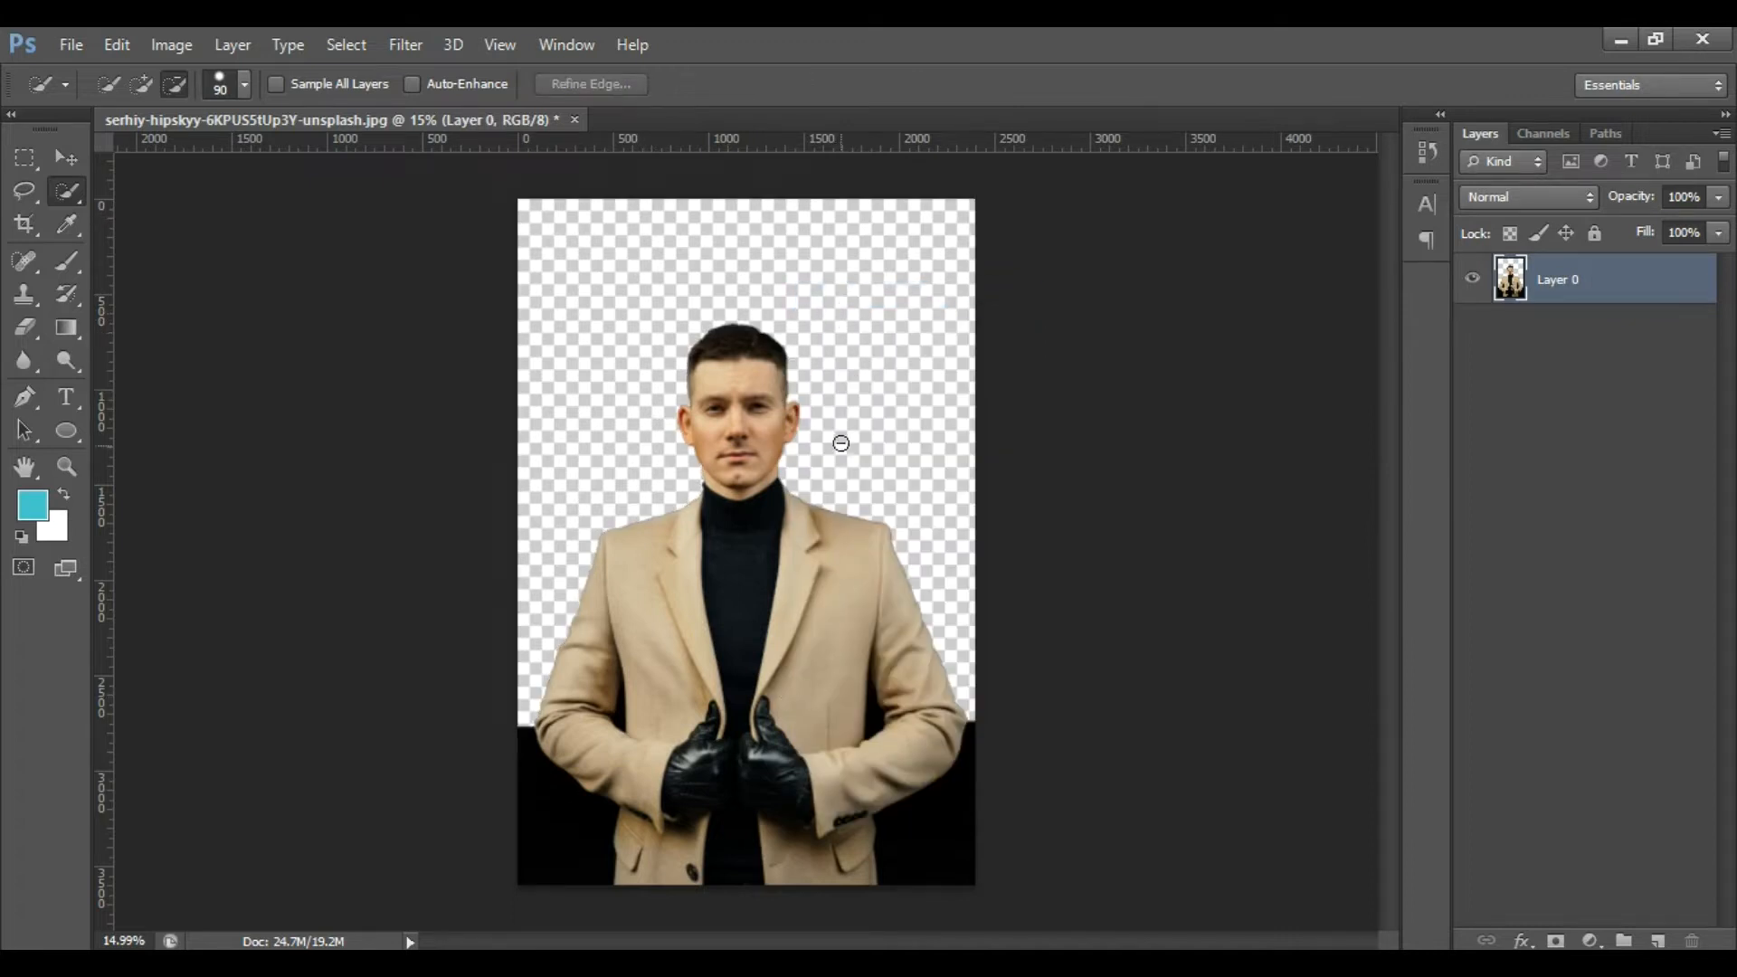
Erase the man's body and the remaining black background below the head using the Eraser at 800 px.
left_click(35, 325)
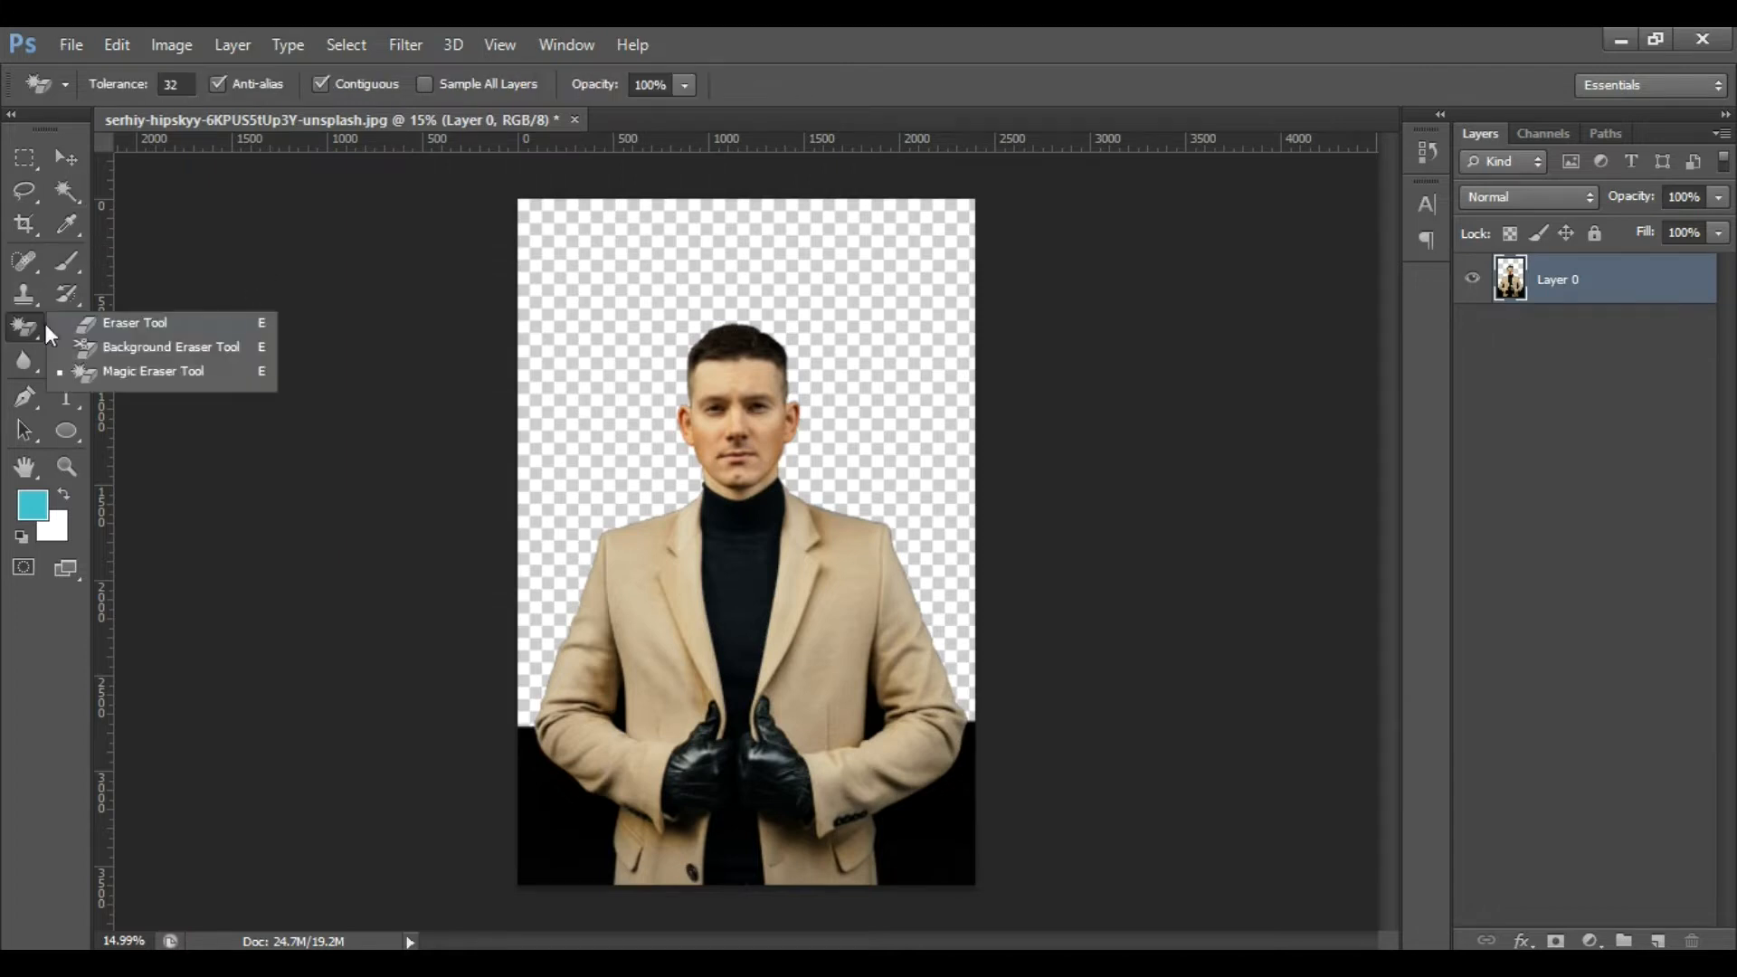
left_click(128, 324)
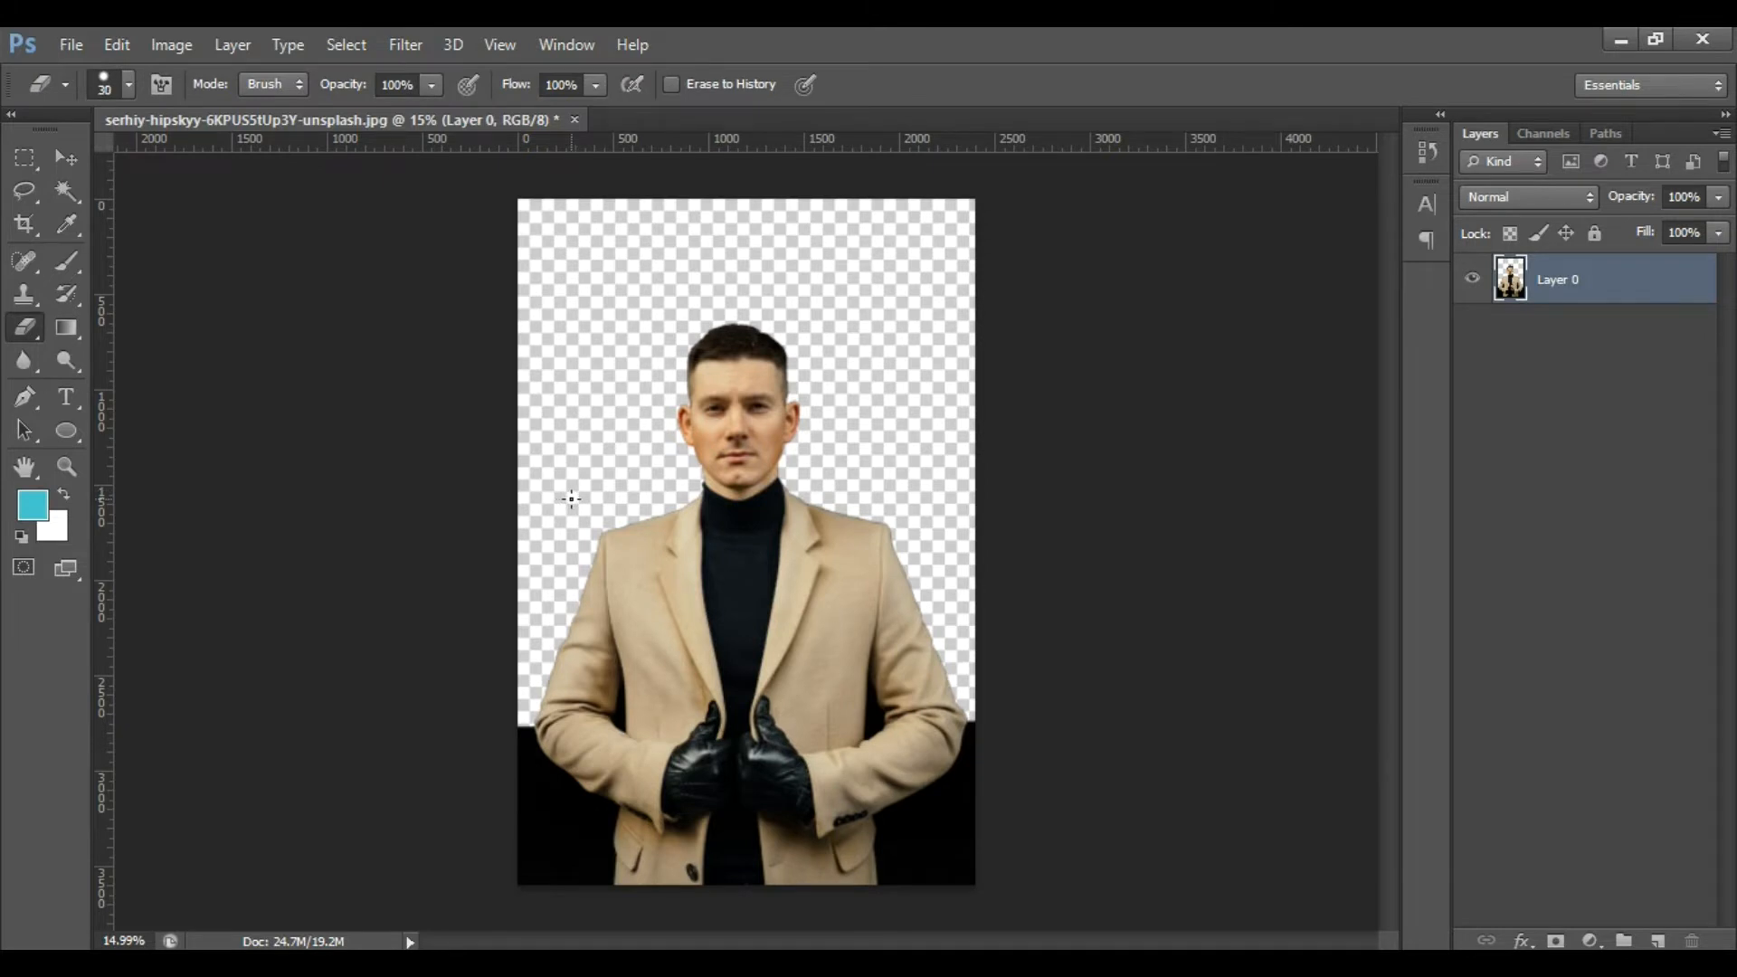
key("bracketright")
key("bracketright")
key("bracketright")
key("bracketright")
key("bracketright")
key("bracketright")
key("bracketright")
key("bracketright")
key("bracketright")
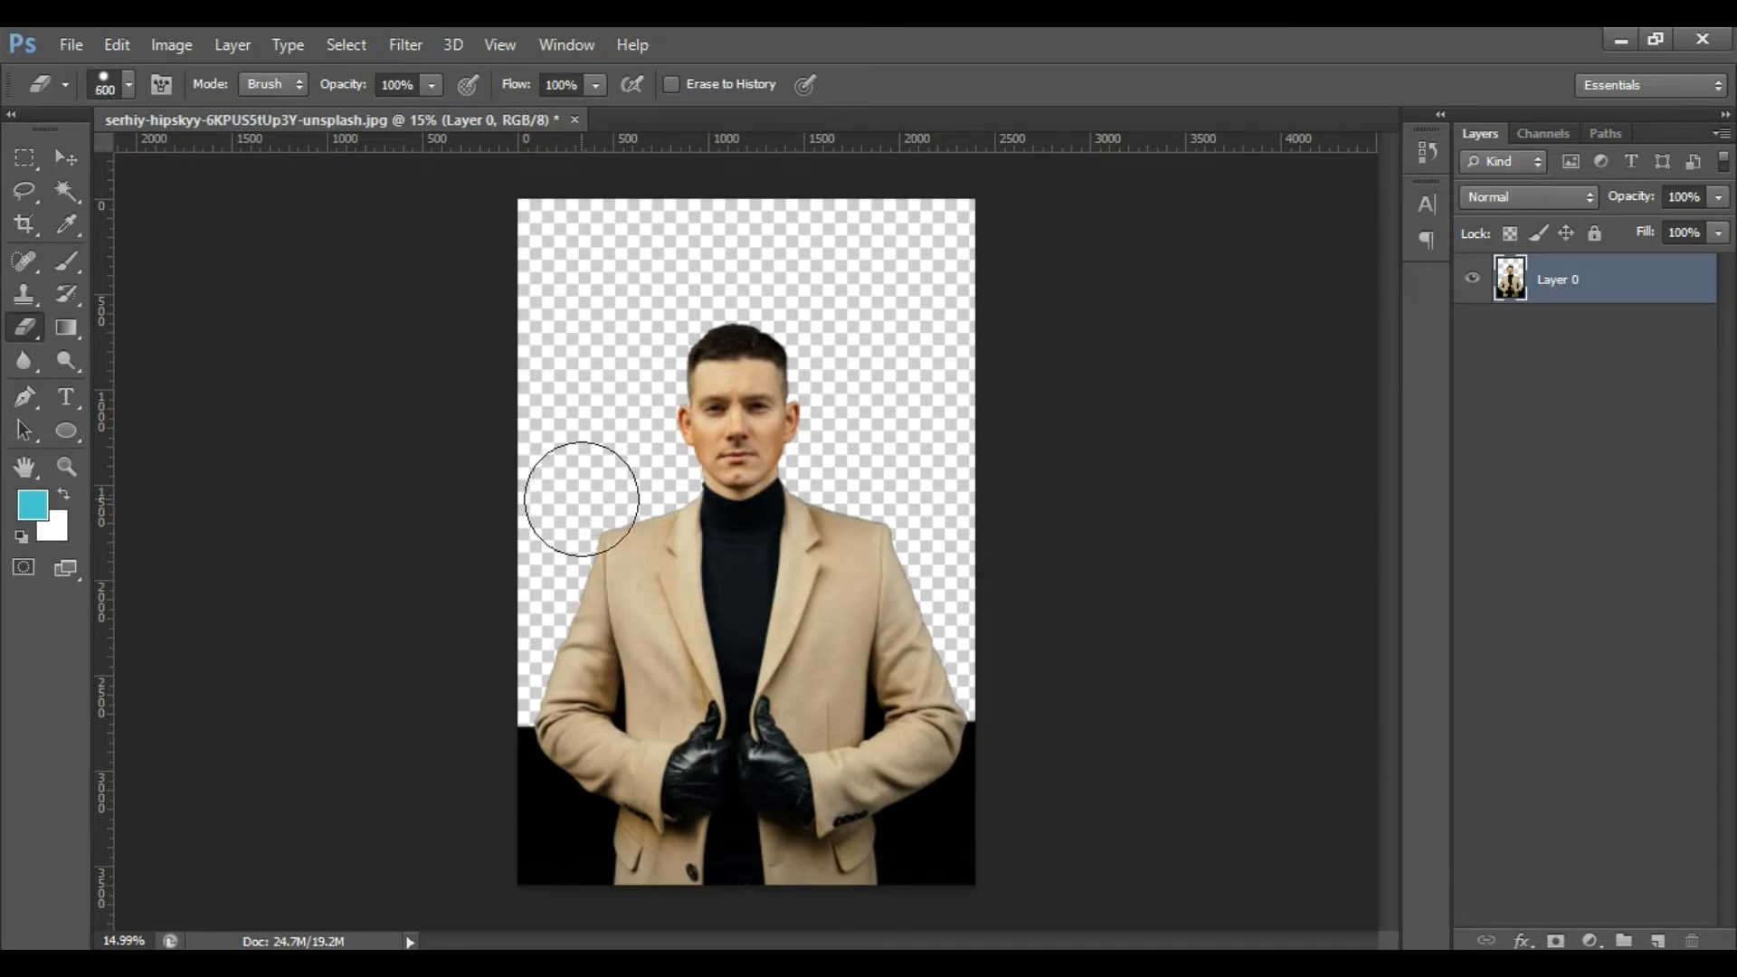
key("bracketright")
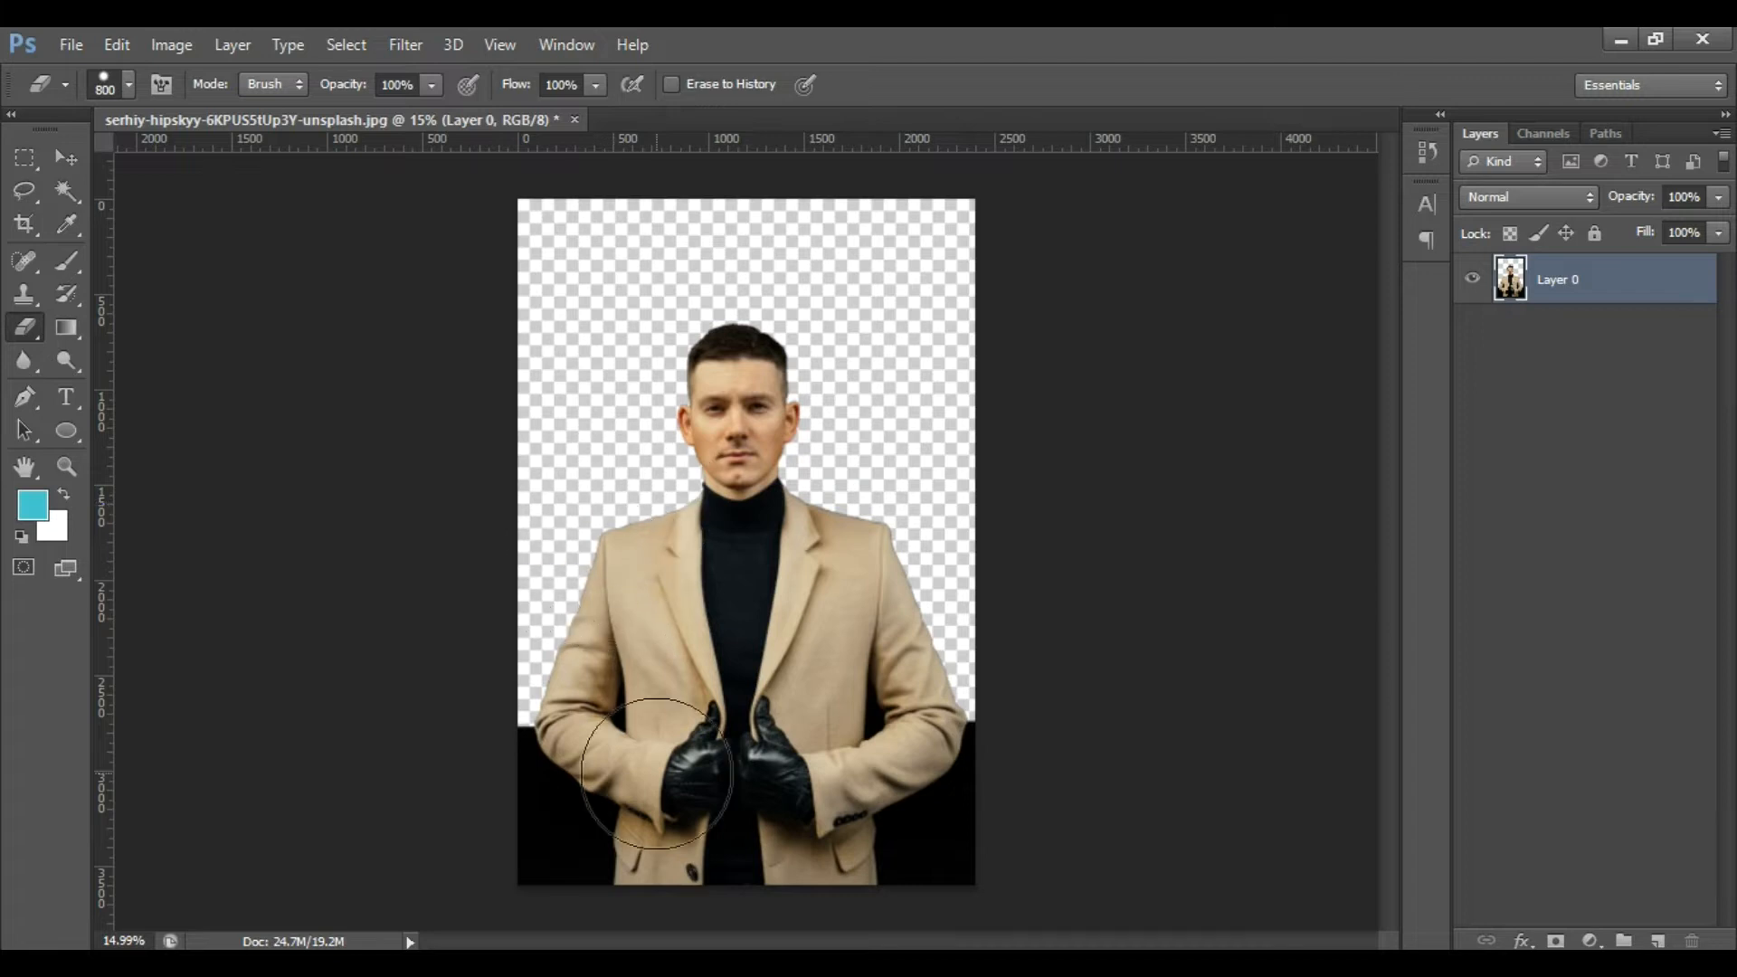
left_click_drag(534, 765, 809, 764)
mouse_move(994, 757)
left_mouse_down()
mouse_move(337, 884)
mouse_move(399, 825)
mouse_move(1082, 677)
mouse_move(923, 551)
mouse_move(660, 569)
mouse_move(801, 543)
mouse_move(662, 547)
left_mouse_up()
Erase the leftover neck along the jawline on the image's left side with a 60 px Eraser.
scroll(728, 524, "up", 10)
key("bracketleft")
key("bracketleft")
key("bracketleft")
key("bracketleft")
key("bracketleft")
key("bracketleft")
key("bracketleft")
key("bracketleft")
key("bracketleft")
key("bracketleft")
key("bracketleft")
key("bracketleft")
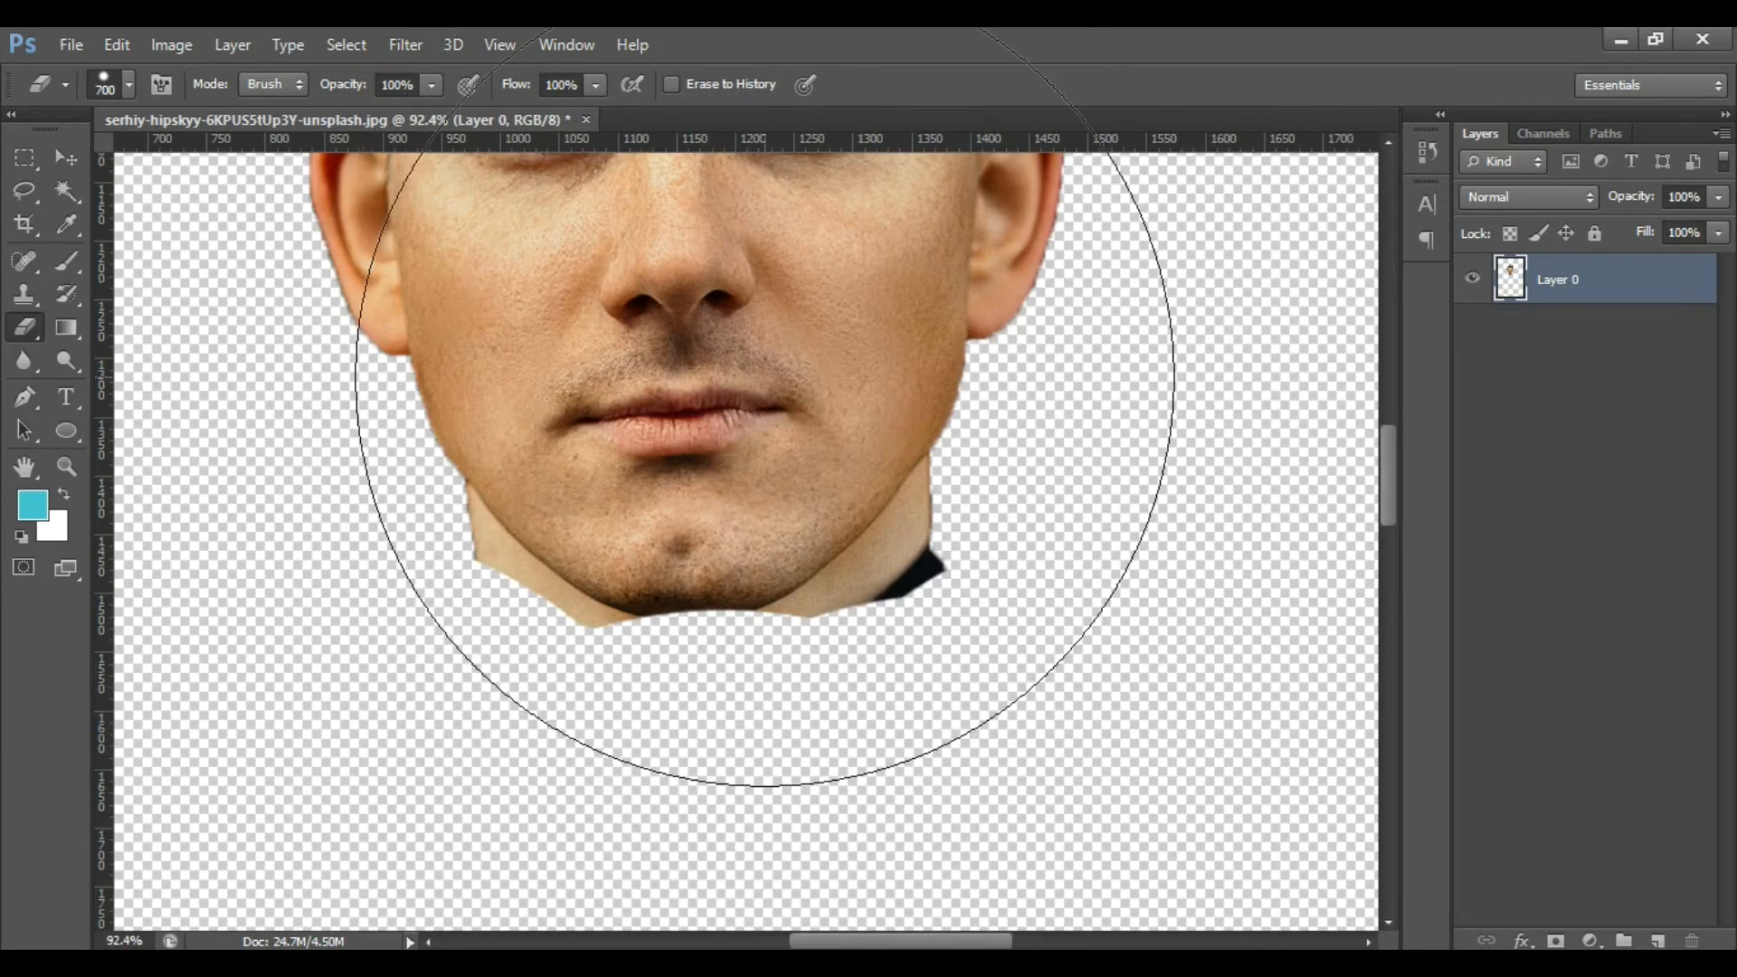
scroll(389, 439, "up", 2)
key("bracketleft")
key("bracketleft")
key("bracketleft")
mouse_move(462, 555)
left_mouse_down()
mouse_move(576, 680)
mouse_move(684, 738)
left_mouse_up()
mouse_move(514, 635)
left_mouse_down()
mouse_move(492, 570)
mouse_move(603, 687)
mouse_move(689, 729)
left_mouse_up()
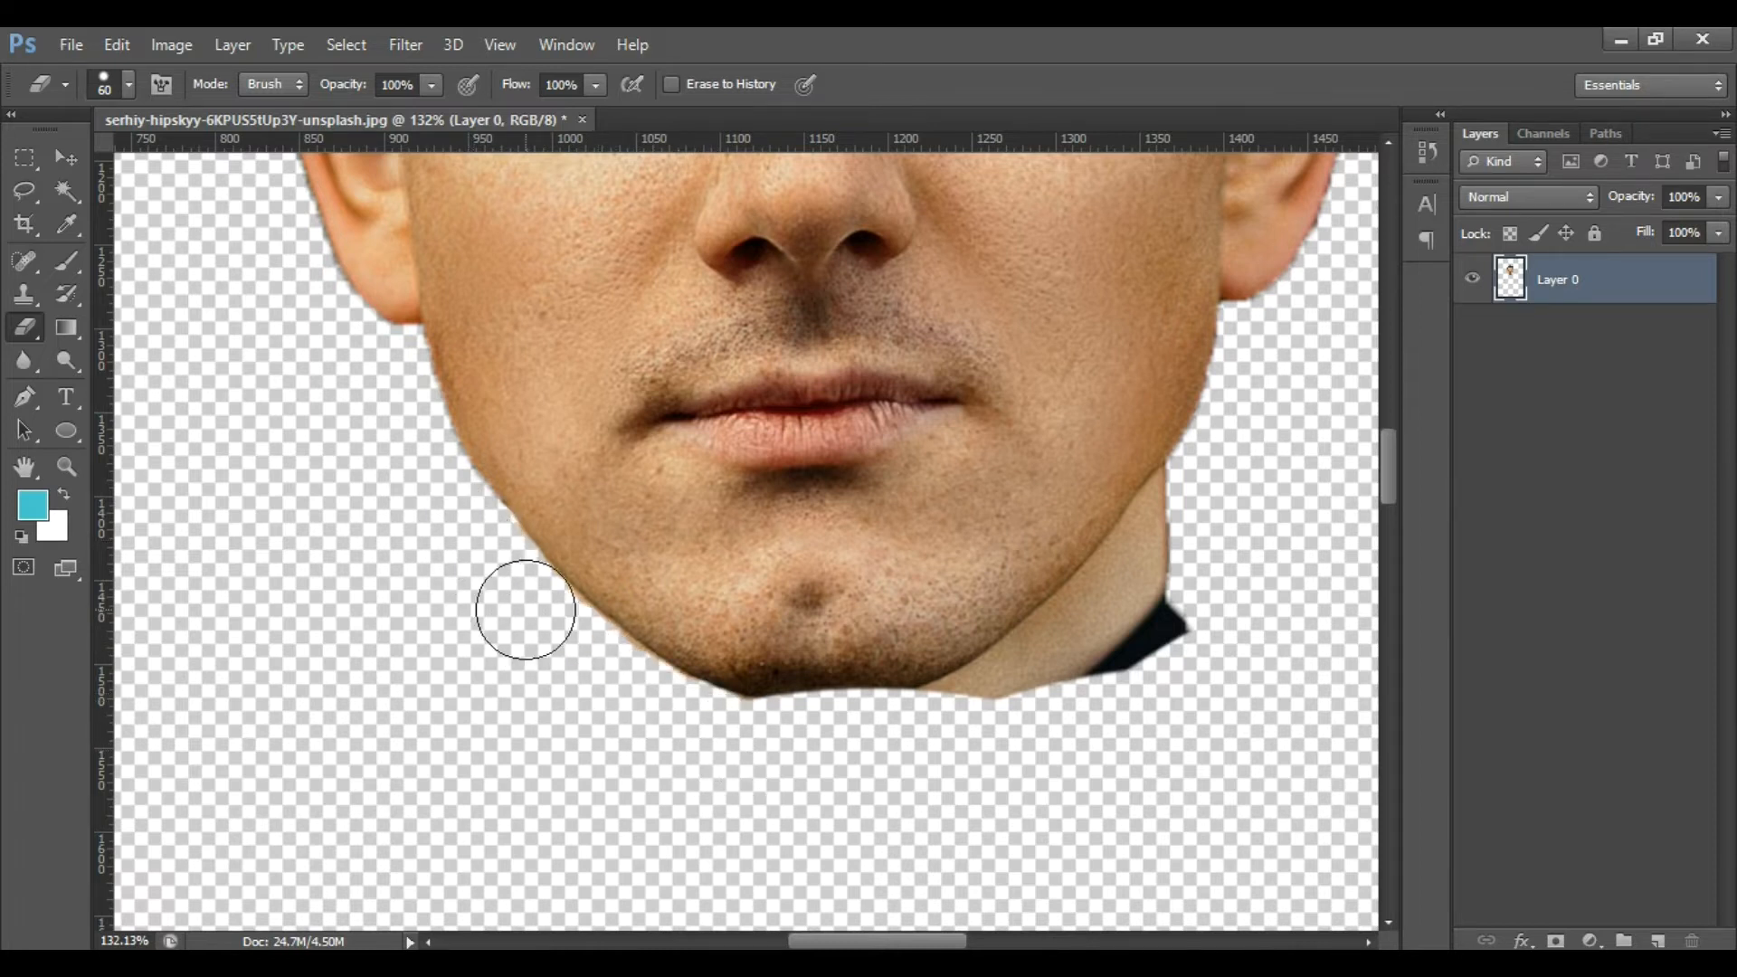
Erase the remaining neck and collar along the jaw on the image's right side, finishing the edge with a 15 px Eraser.
scroll(465, 525, "up", 3)
scroll(582, 697, "down", 2)
scroll(601, 717, "up", 3)
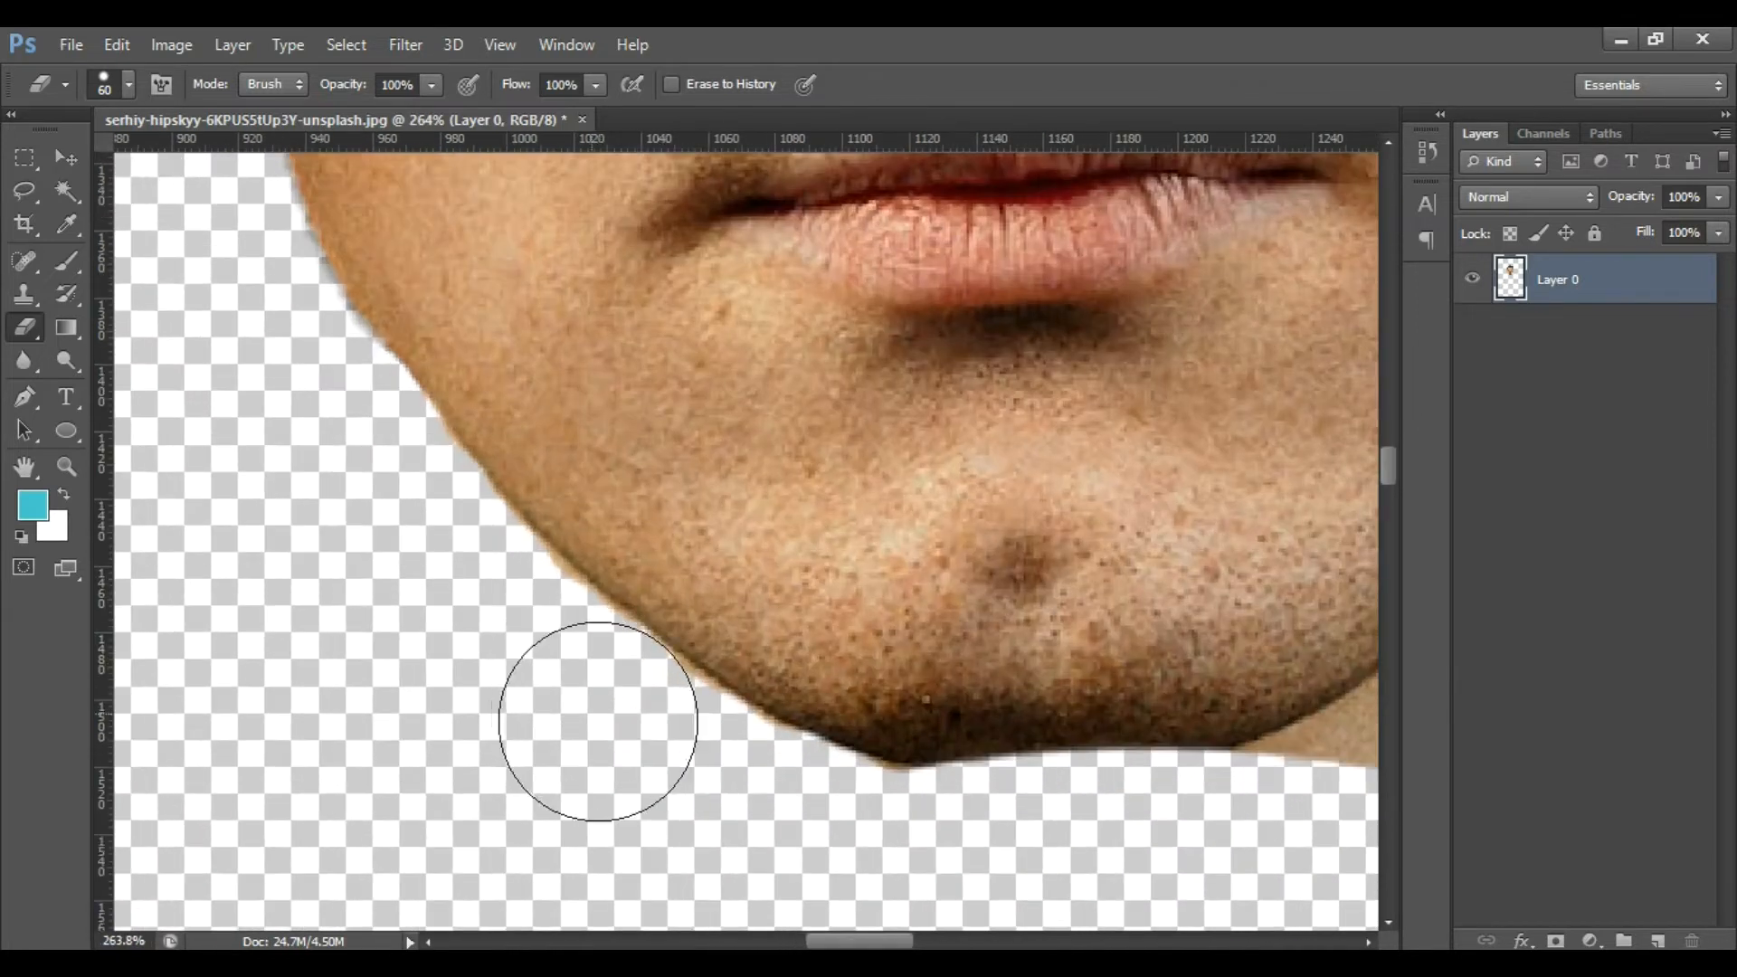
scroll(426, 612, "down", 5)
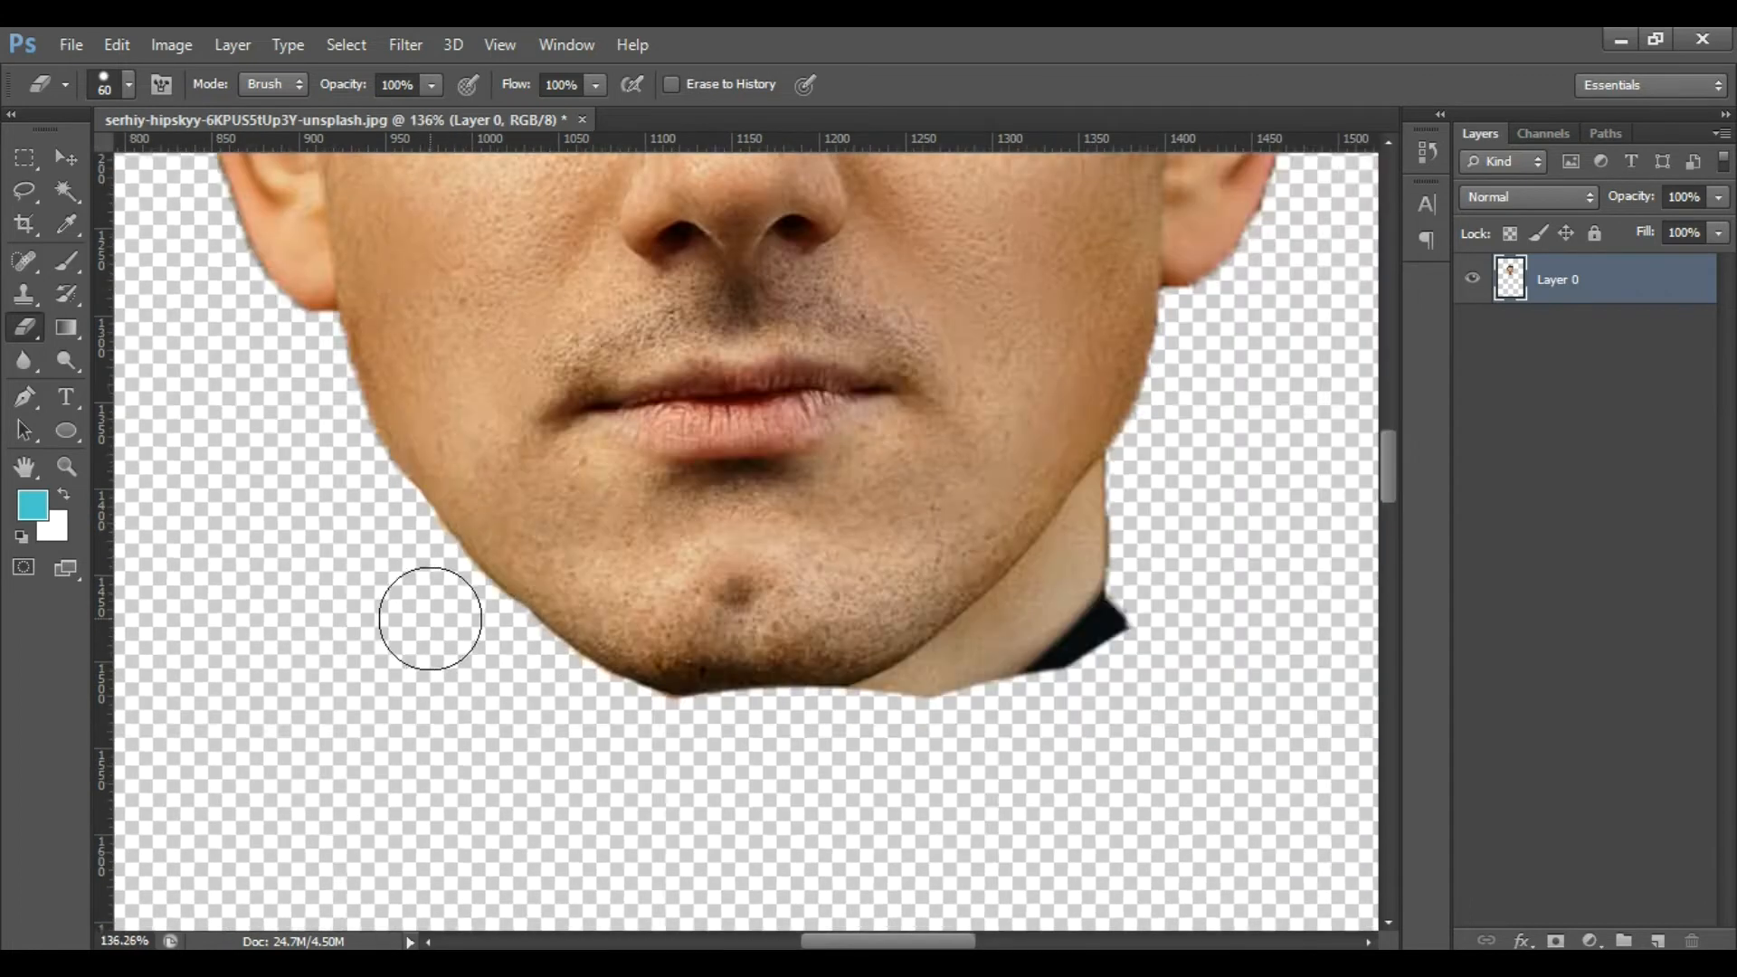
scroll(810, 624, "up", 4)
mouse_move(841, 585)
left_mouse_down()
mouse_move(751, 615)
mouse_move(654, 685)
mouse_move(670, 677)
mouse_move(580, 692)
mouse_move(582, 670)
mouse_move(517, 698)
mouse_move(680, 558)
mouse_move(805, 392)
left_mouse_up()
key("bracketleft")
key("bracketleft")
key("bracketleft")
key("bracketleft")
key("bracketleft")
key("bracketleft")
mouse_move(671, 670)
left_mouse_down()
mouse_move(608, 647)
mouse_move(445, 716)
mouse_move(573, 646)
mouse_move(423, 715)
mouse_move(523, 689)
mouse_move(542, 707)
mouse_move(725, 512)
mouse_move(609, 662)
mouse_move(480, 753)
mouse_move(597, 651)
mouse_move(488, 736)
mouse_move(444, 792)
mouse_move(528, 748)
left_mouse_up()
scroll(521, 690, "down", 3)
scroll(796, 380, "up", 2)
scroll(734, 520, "up", 1)
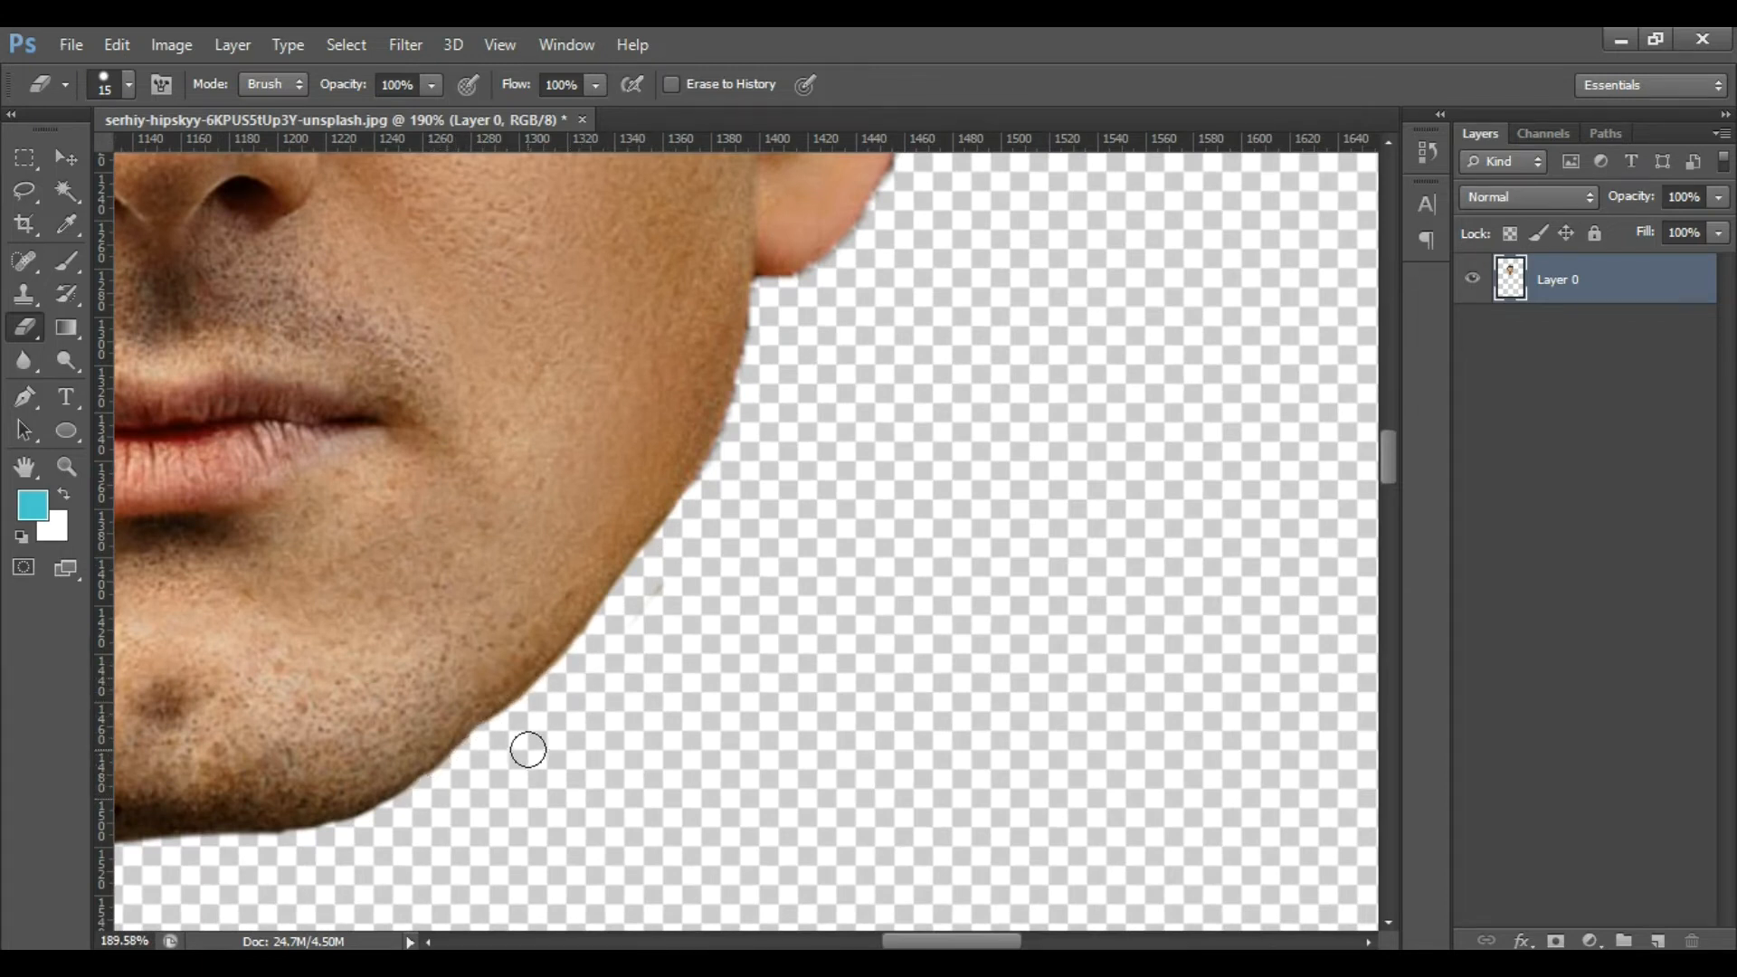
scroll(815, 746, "down", 10)
scroll(603, 748, "up", 8)
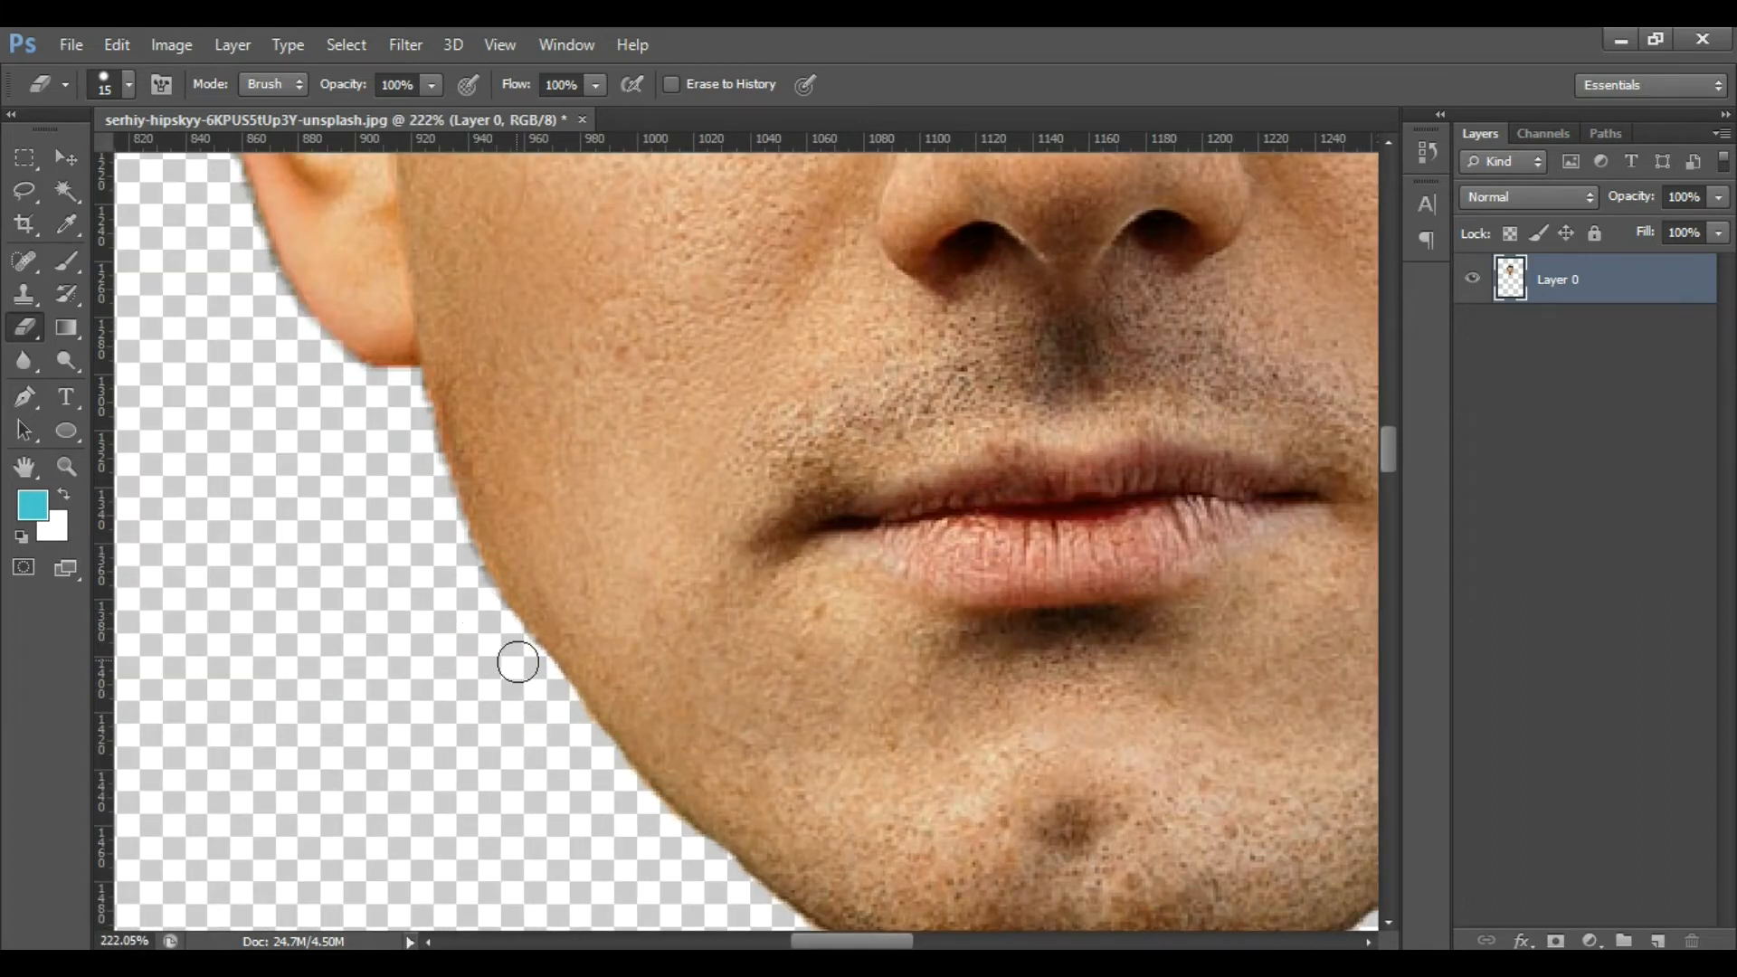
scroll(516, 659, "down", 9)
scroll(729, 485, "down", 3)
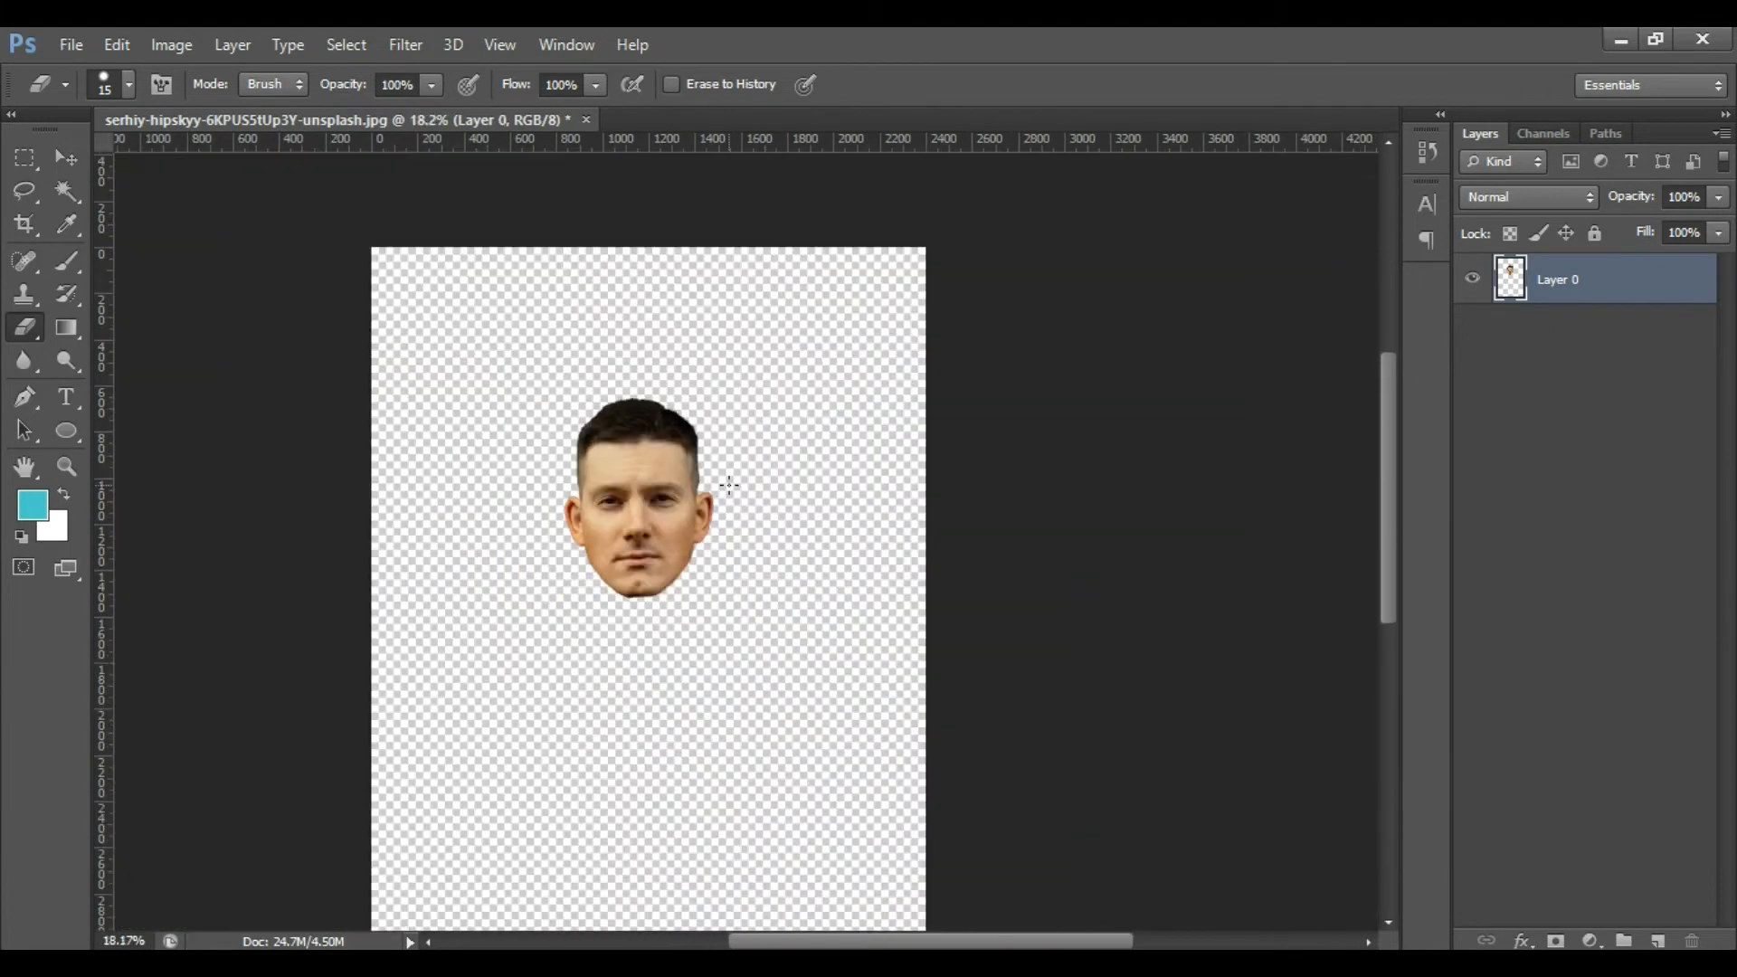
Toggle the visibility of Layer 0 off and on and convert the layer to a smart object.
left_click(1470, 277)
left_click(1471, 279)
right_click(1601, 282)
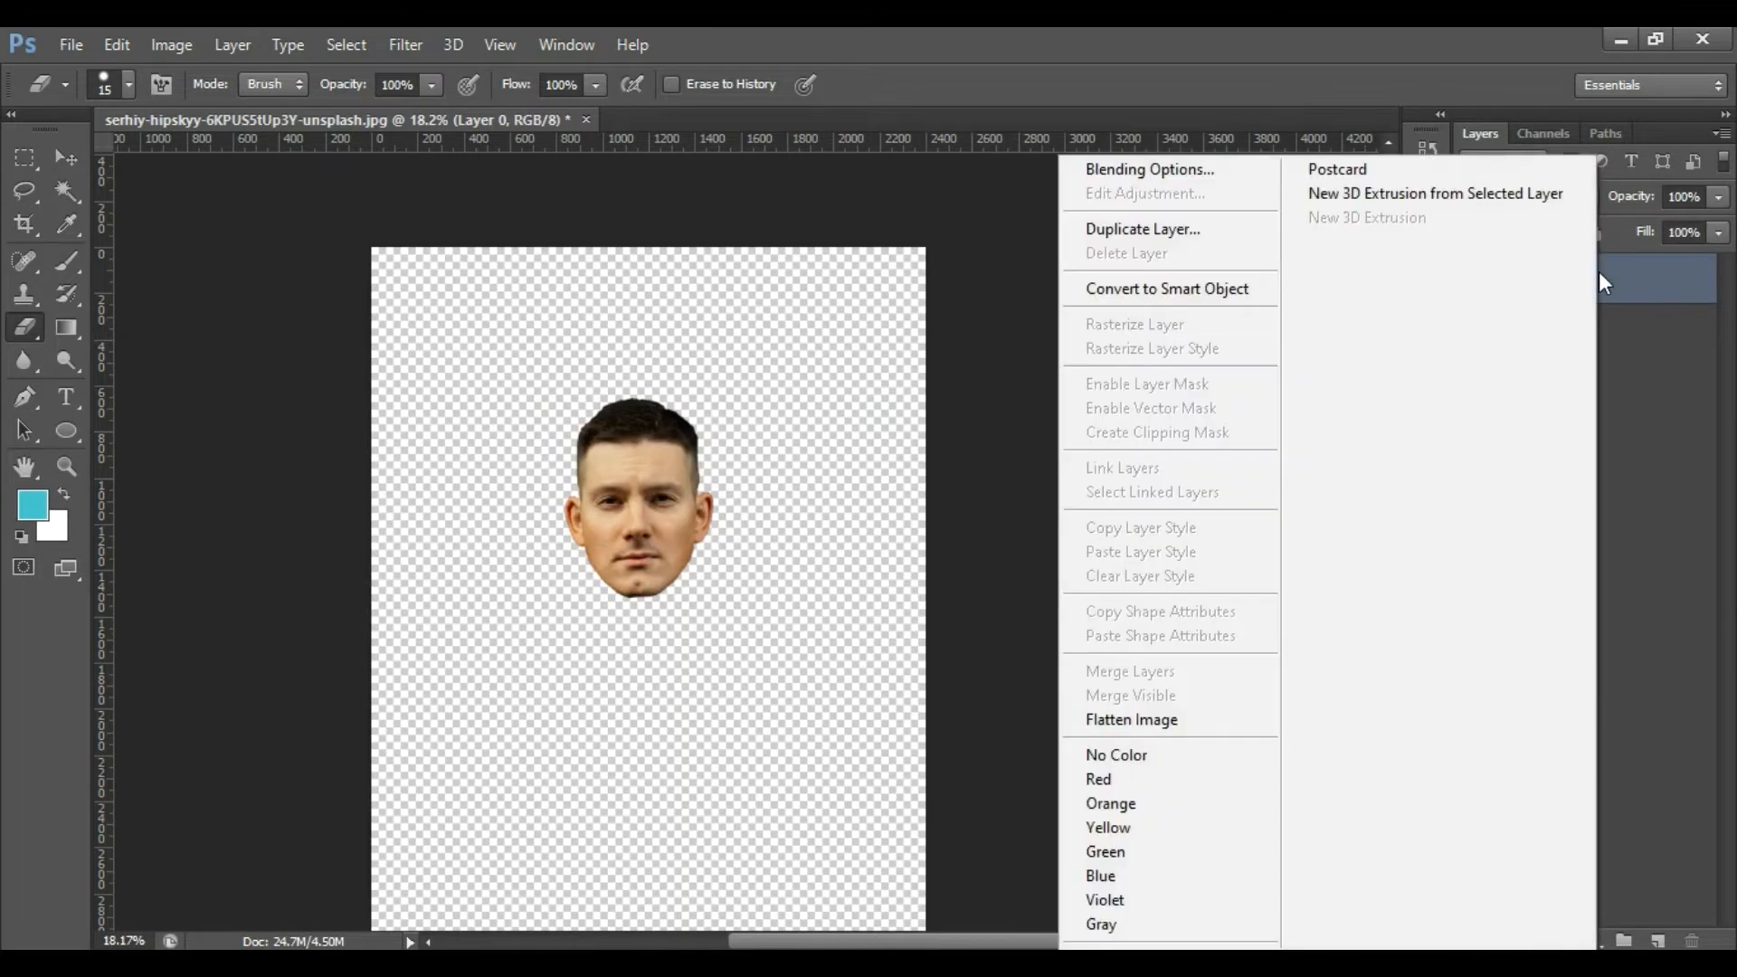
left_click(1181, 290)
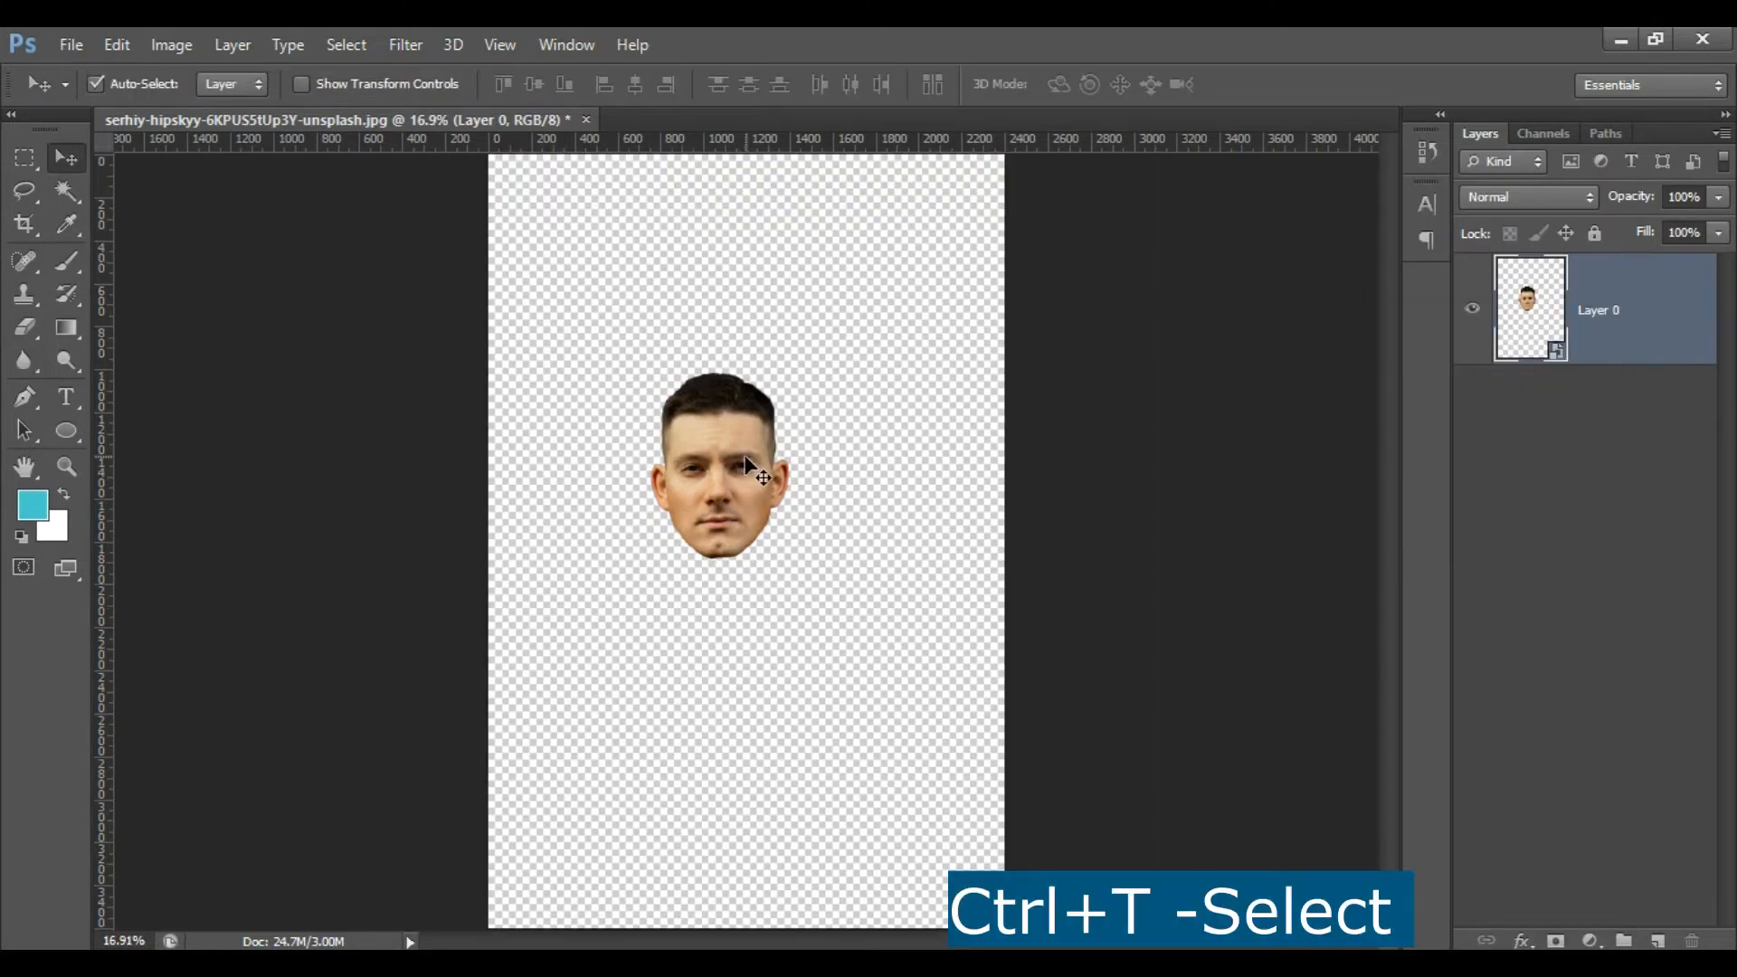
Scale the cut-out head up to about 230% around its centre with Free Transform.
key("ctrl+t")
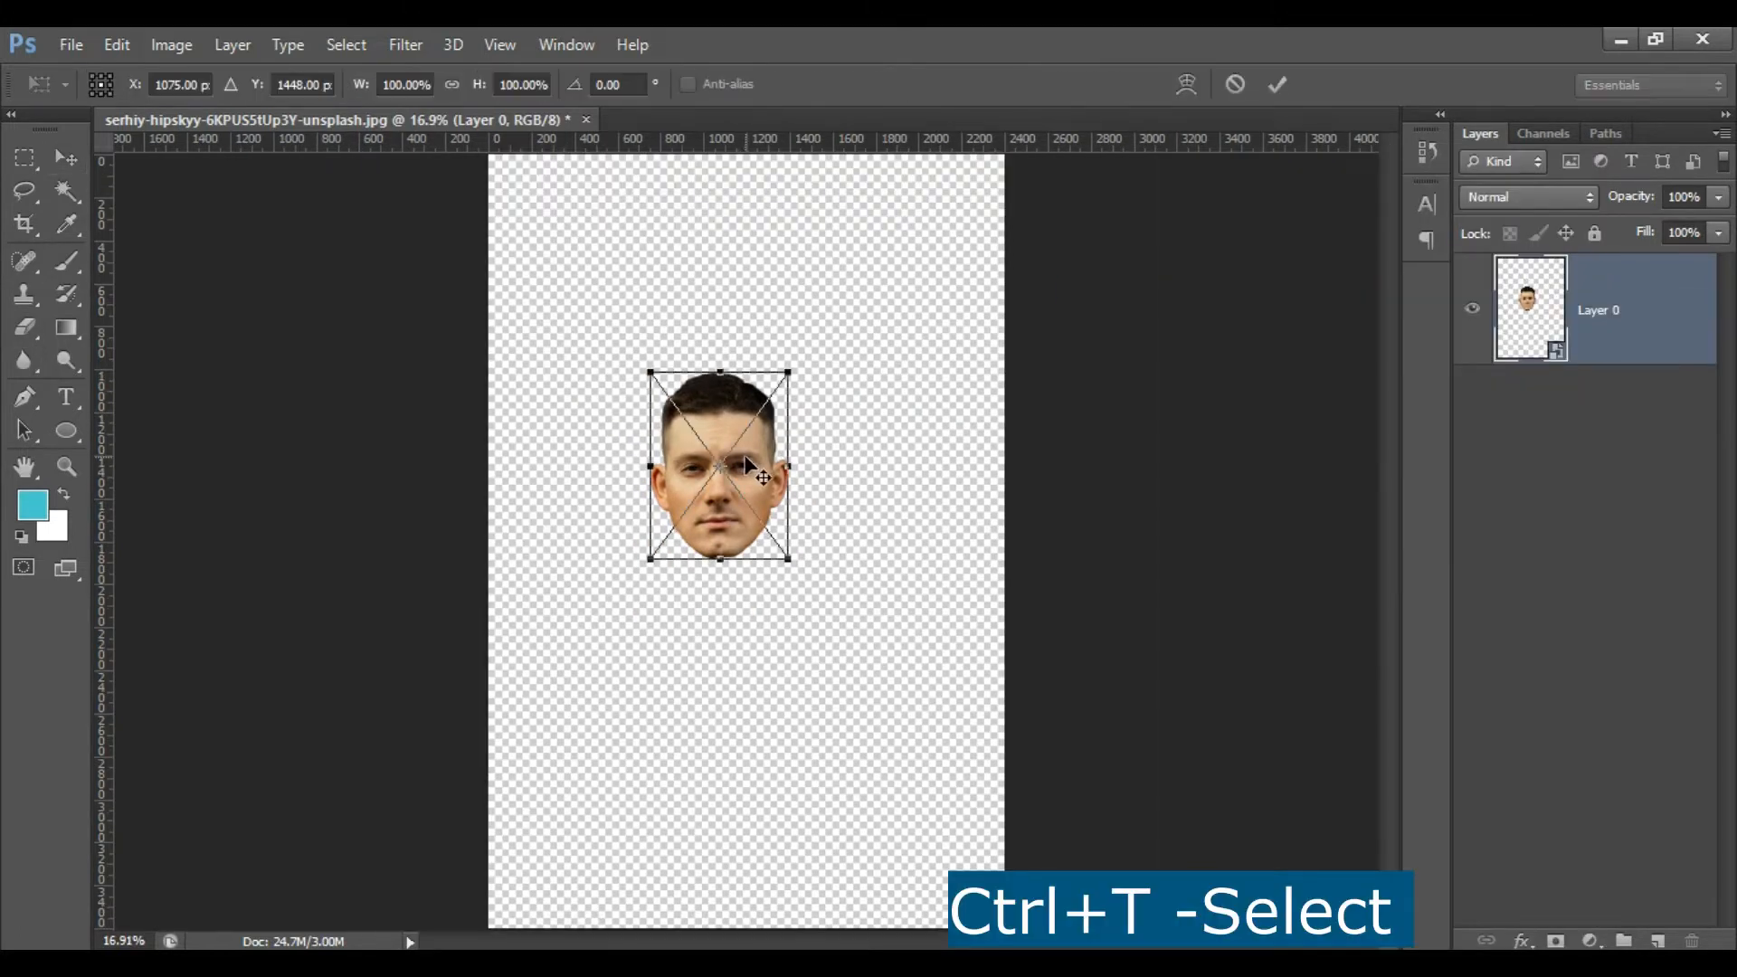
scroll(745, 464, "down", 3)
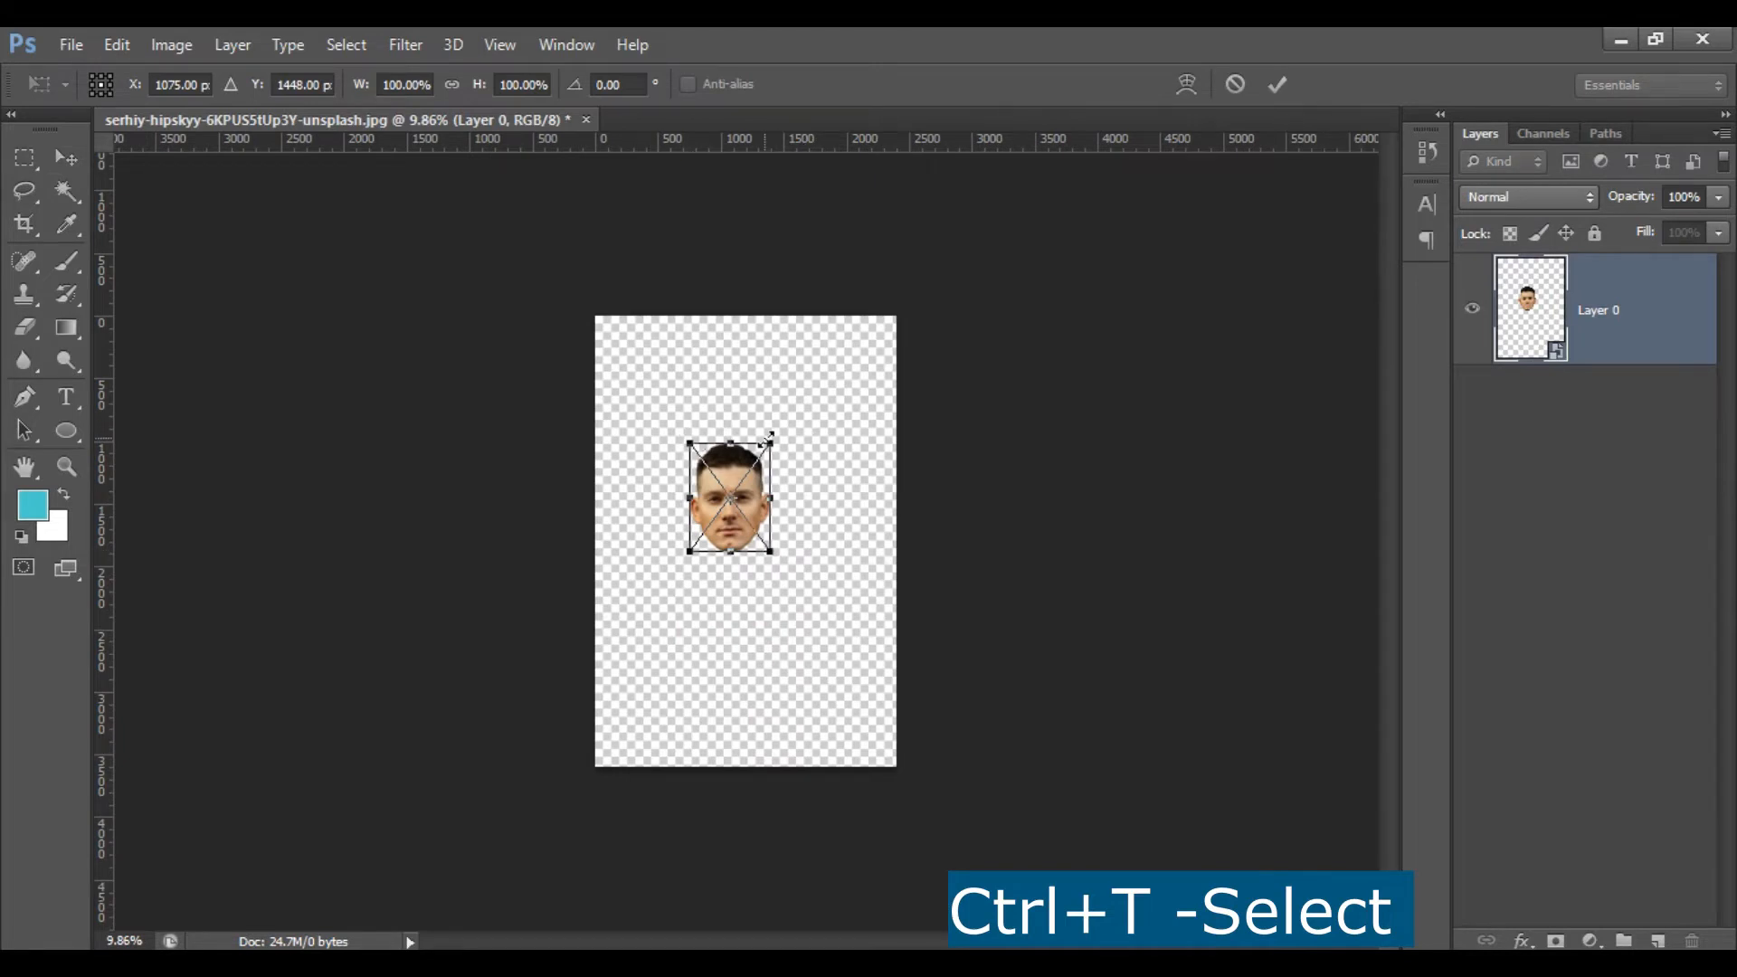
scroll(770, 438, "up", 2)
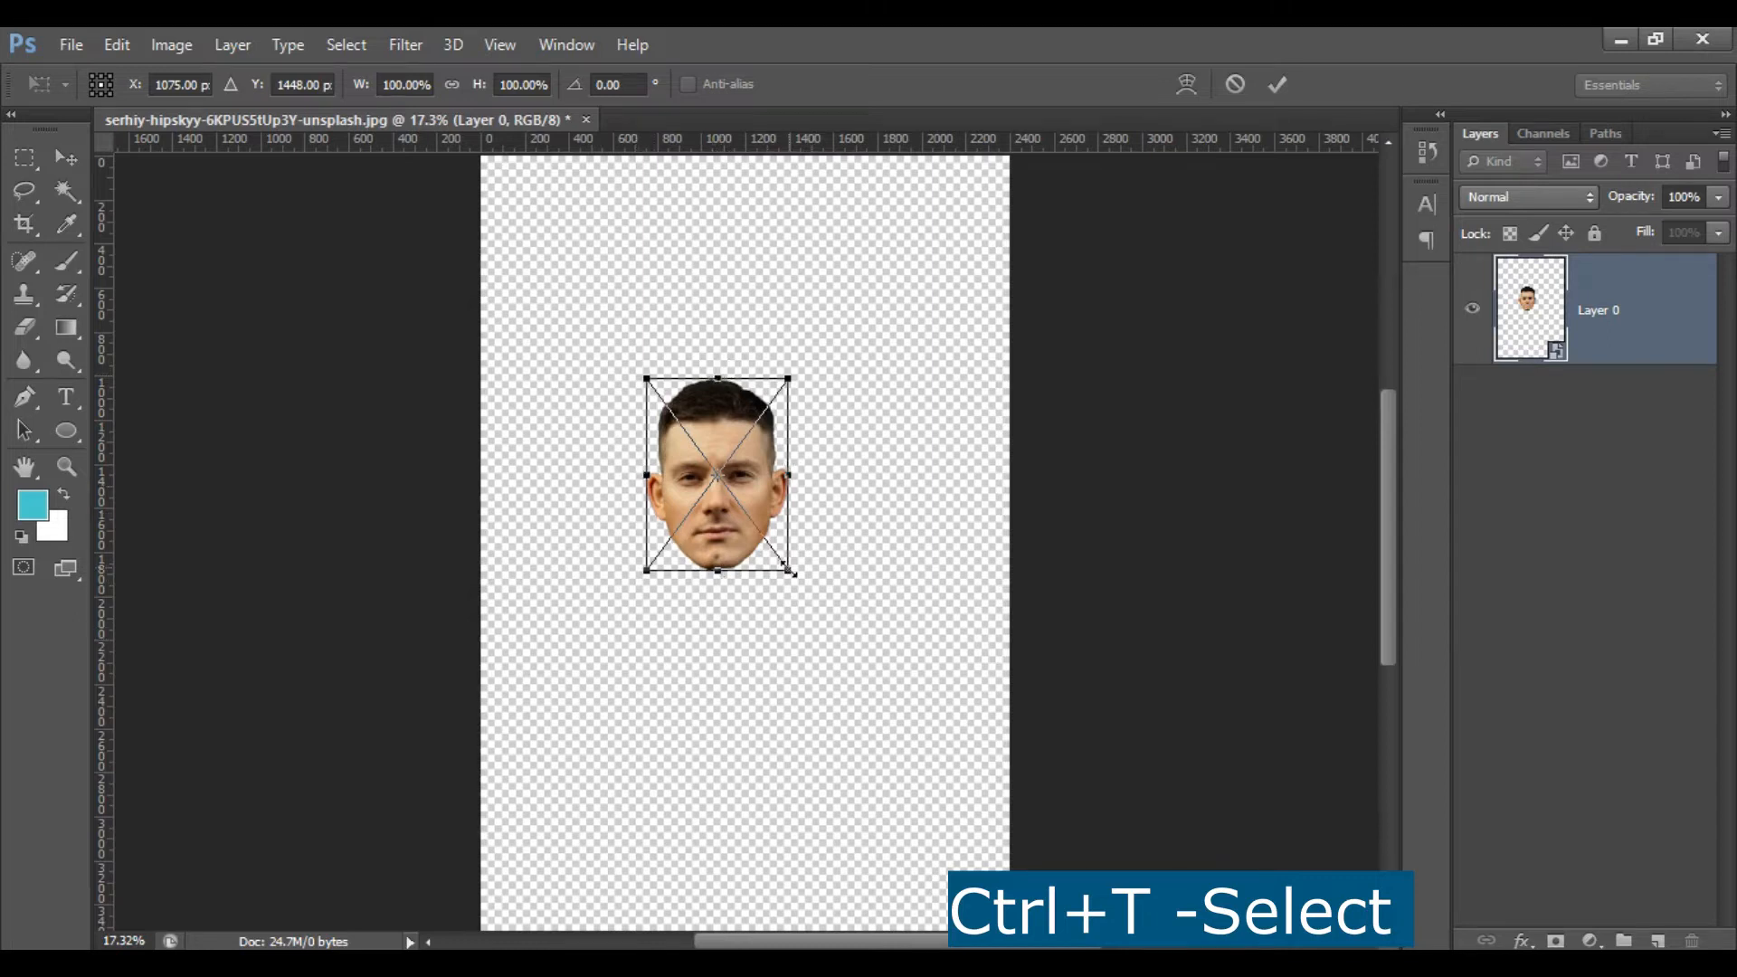
scroll(788, 570, "down", 1)
left_click_drag(780, 558, 854, 657)
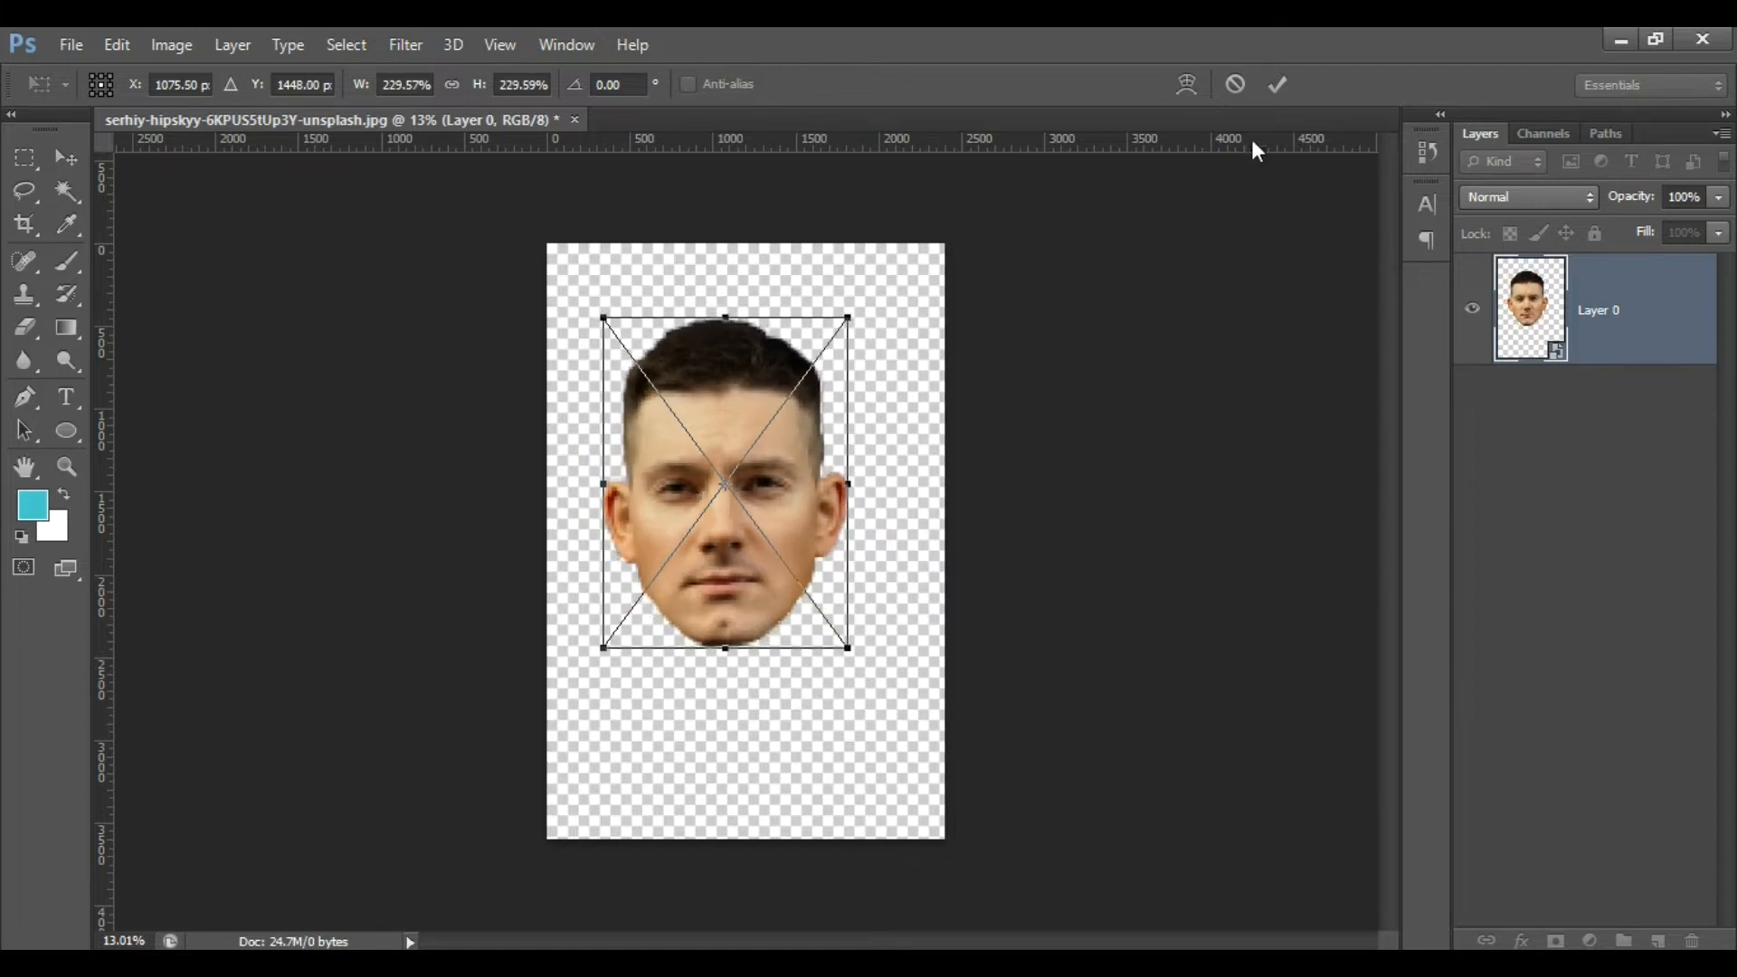
left_click(1276, 90)
scroll(787, 470, "up", 1)
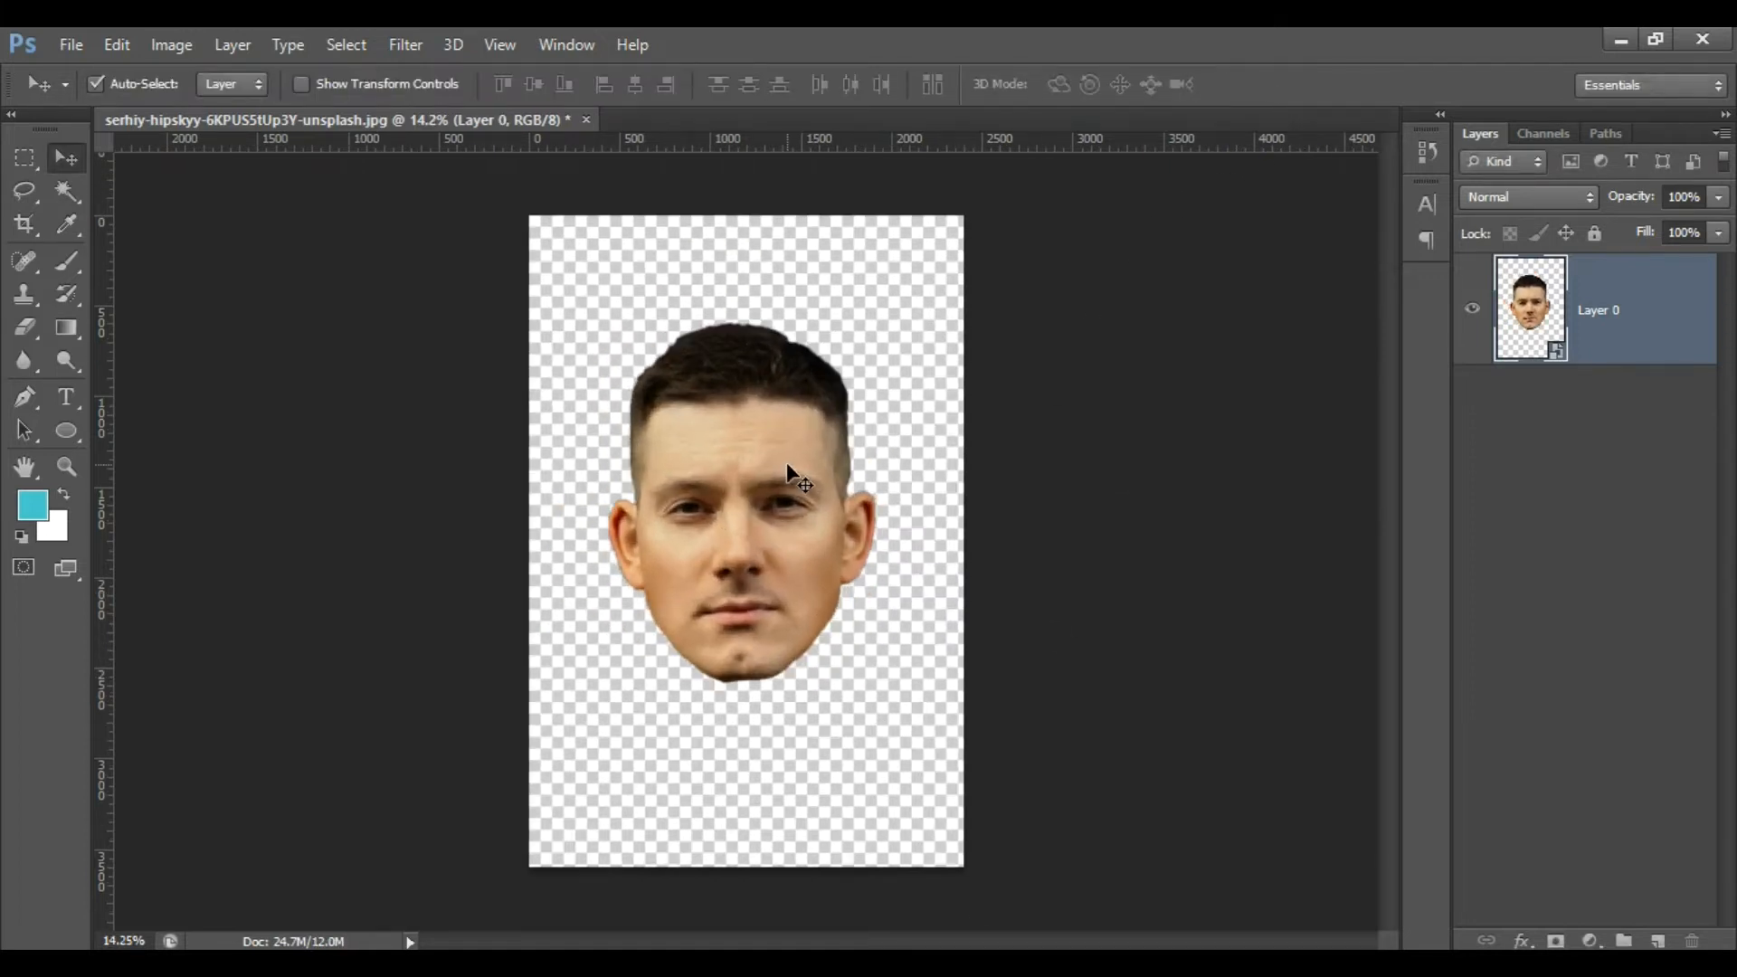
Add a new empty layer and move it below the Layer 0 head layer.
left_click(1471, 311)
left_click(1471, 312)
left_click(1661, 942)
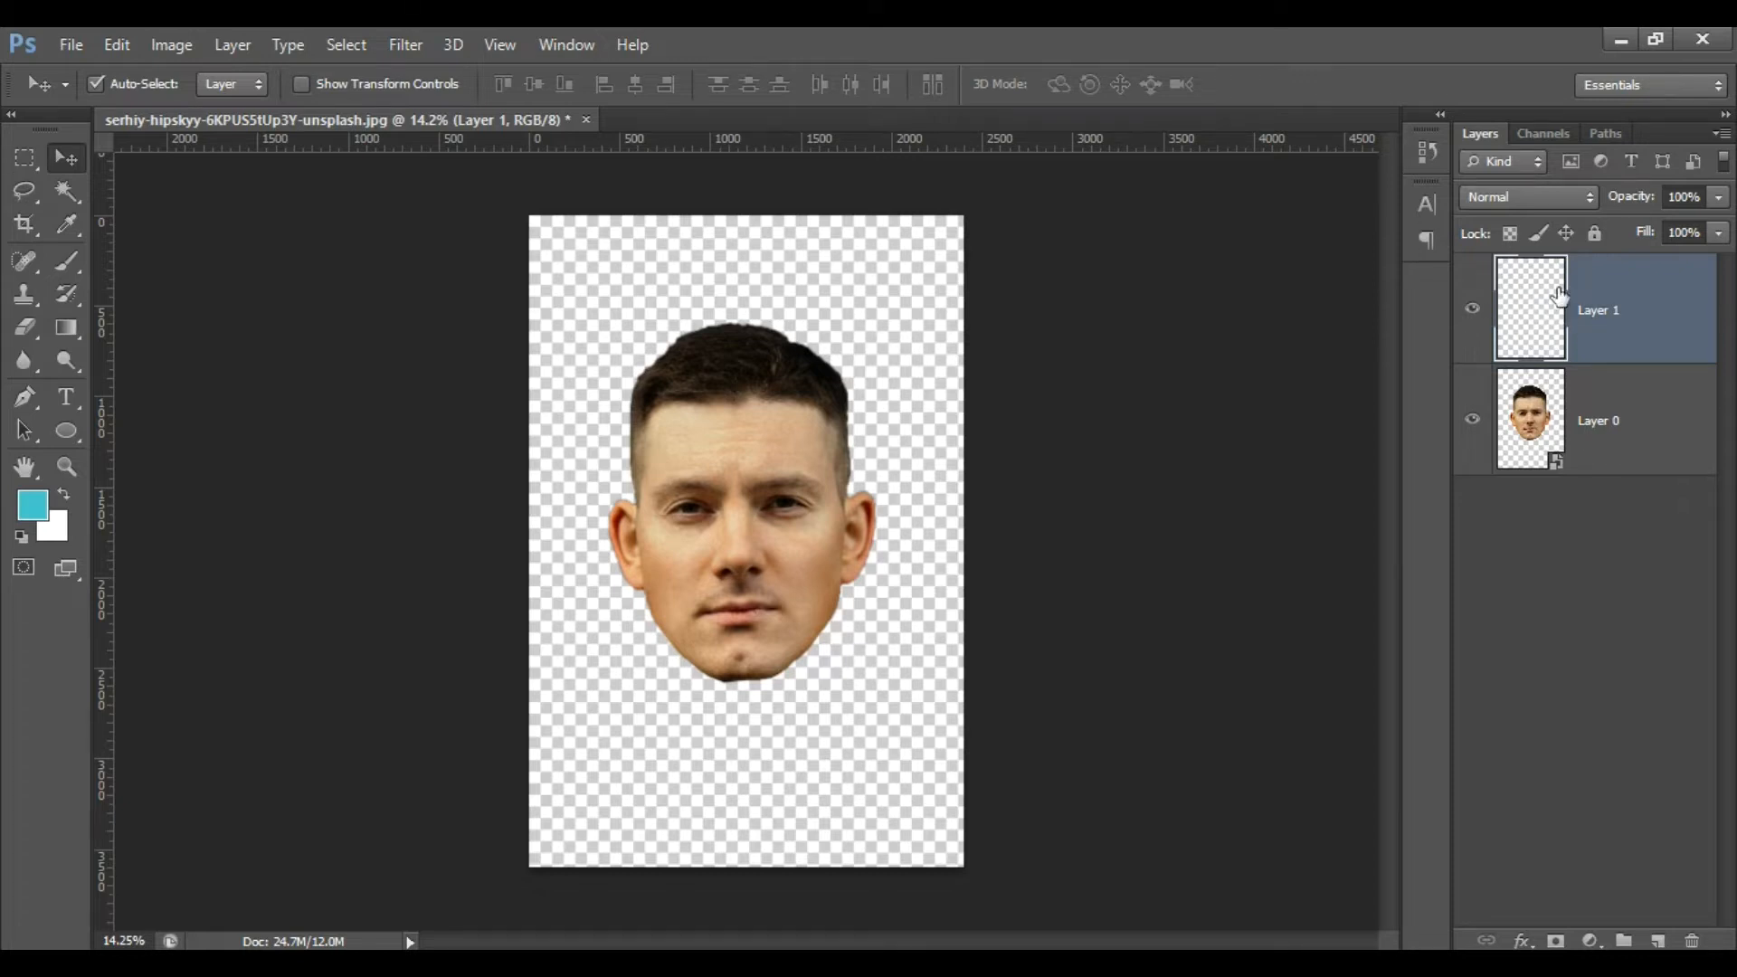
left_click_drag(1527, 314, 1560, 572)
left_click_drag(1524, 441, 1540, 539)
left_click(1541, 541)
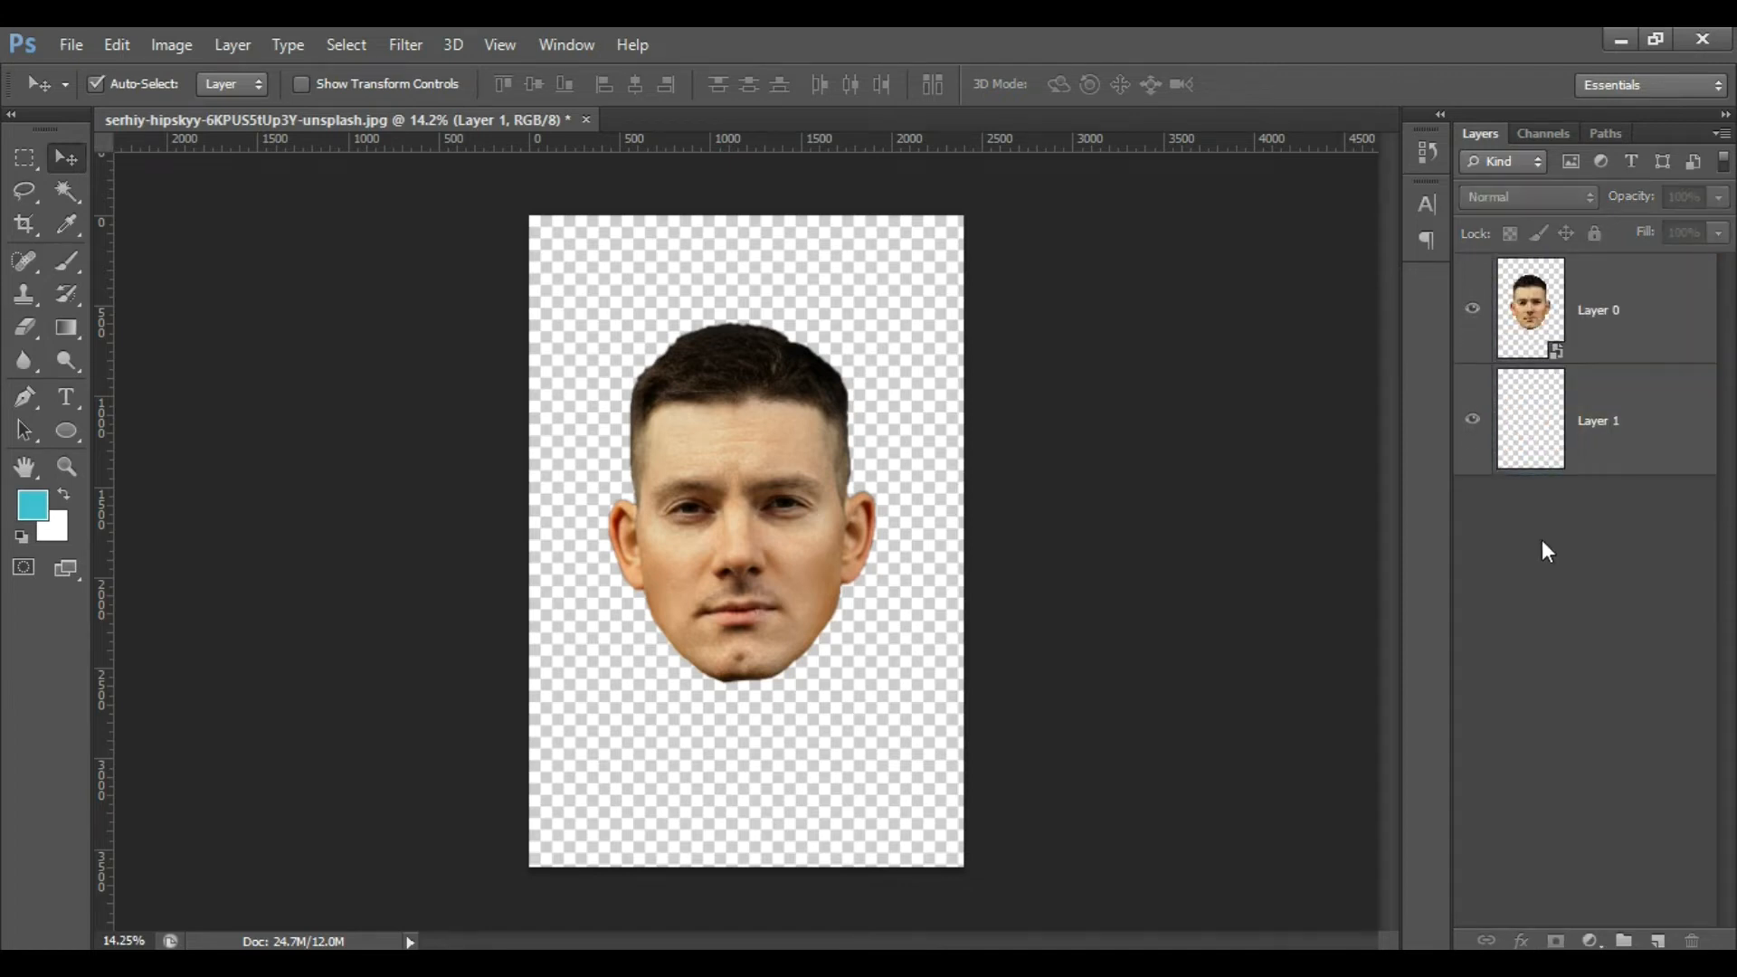
Rename the head layer as model and the empty layer as bg, toggling the visibility of bg off and on.
double_click(1596, 313)
key("BackSpace")
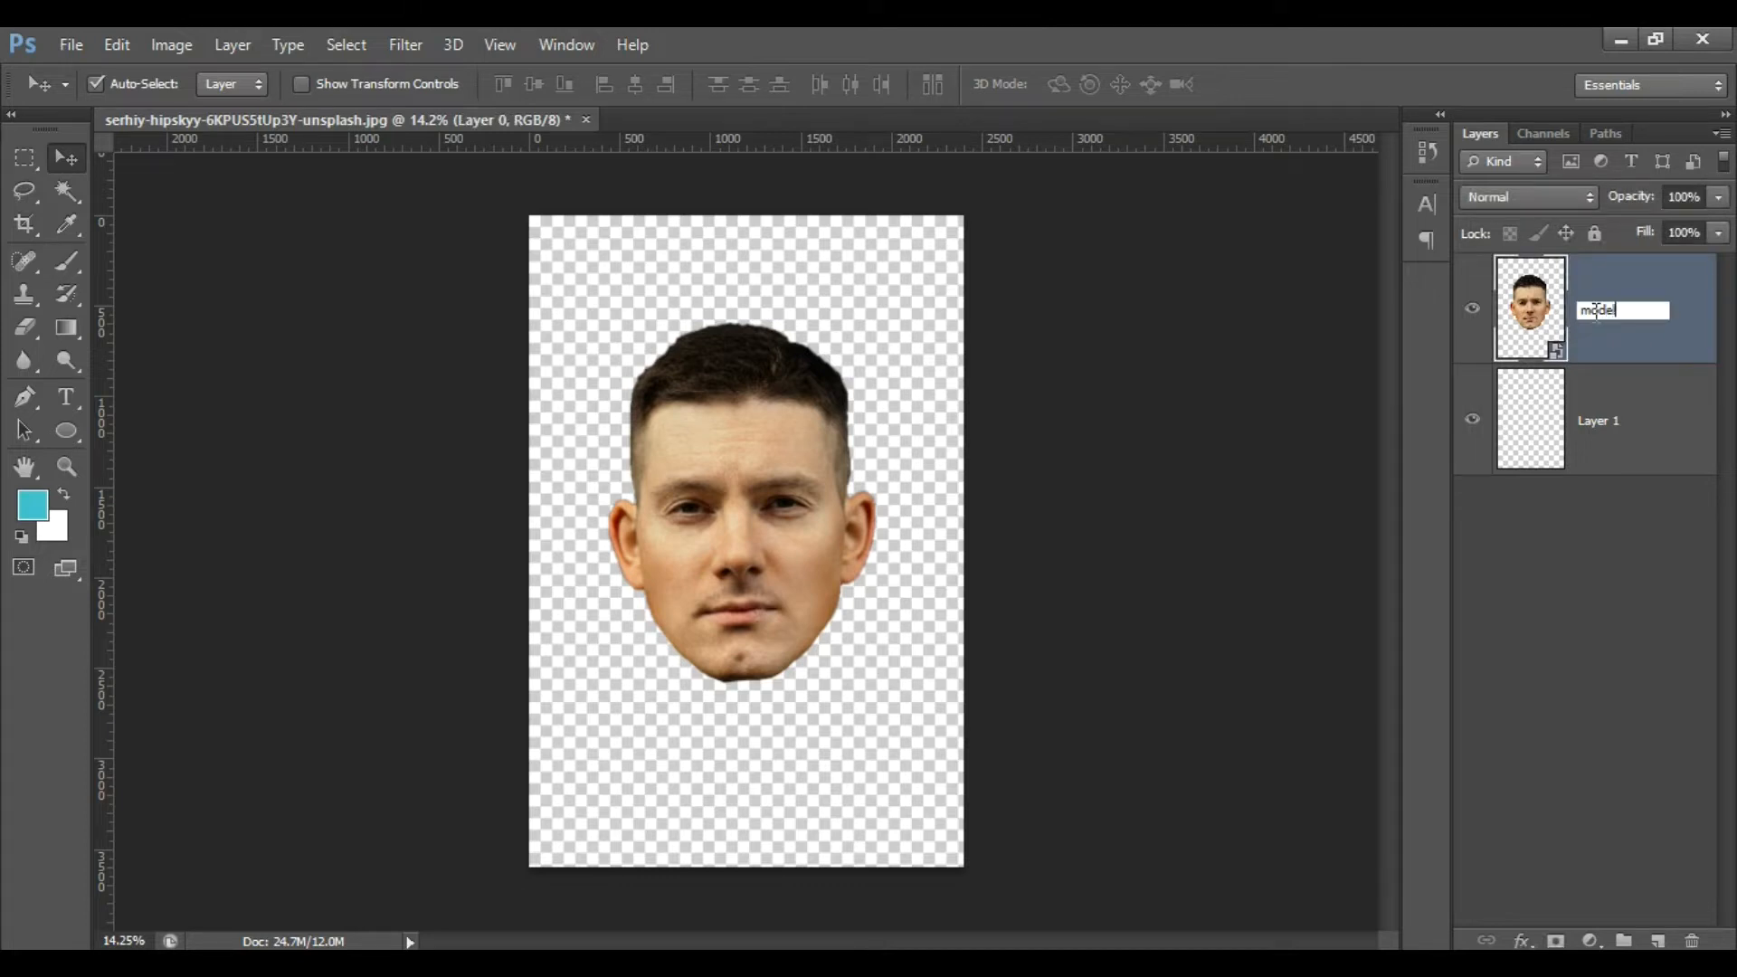
left_click(1609, 427)
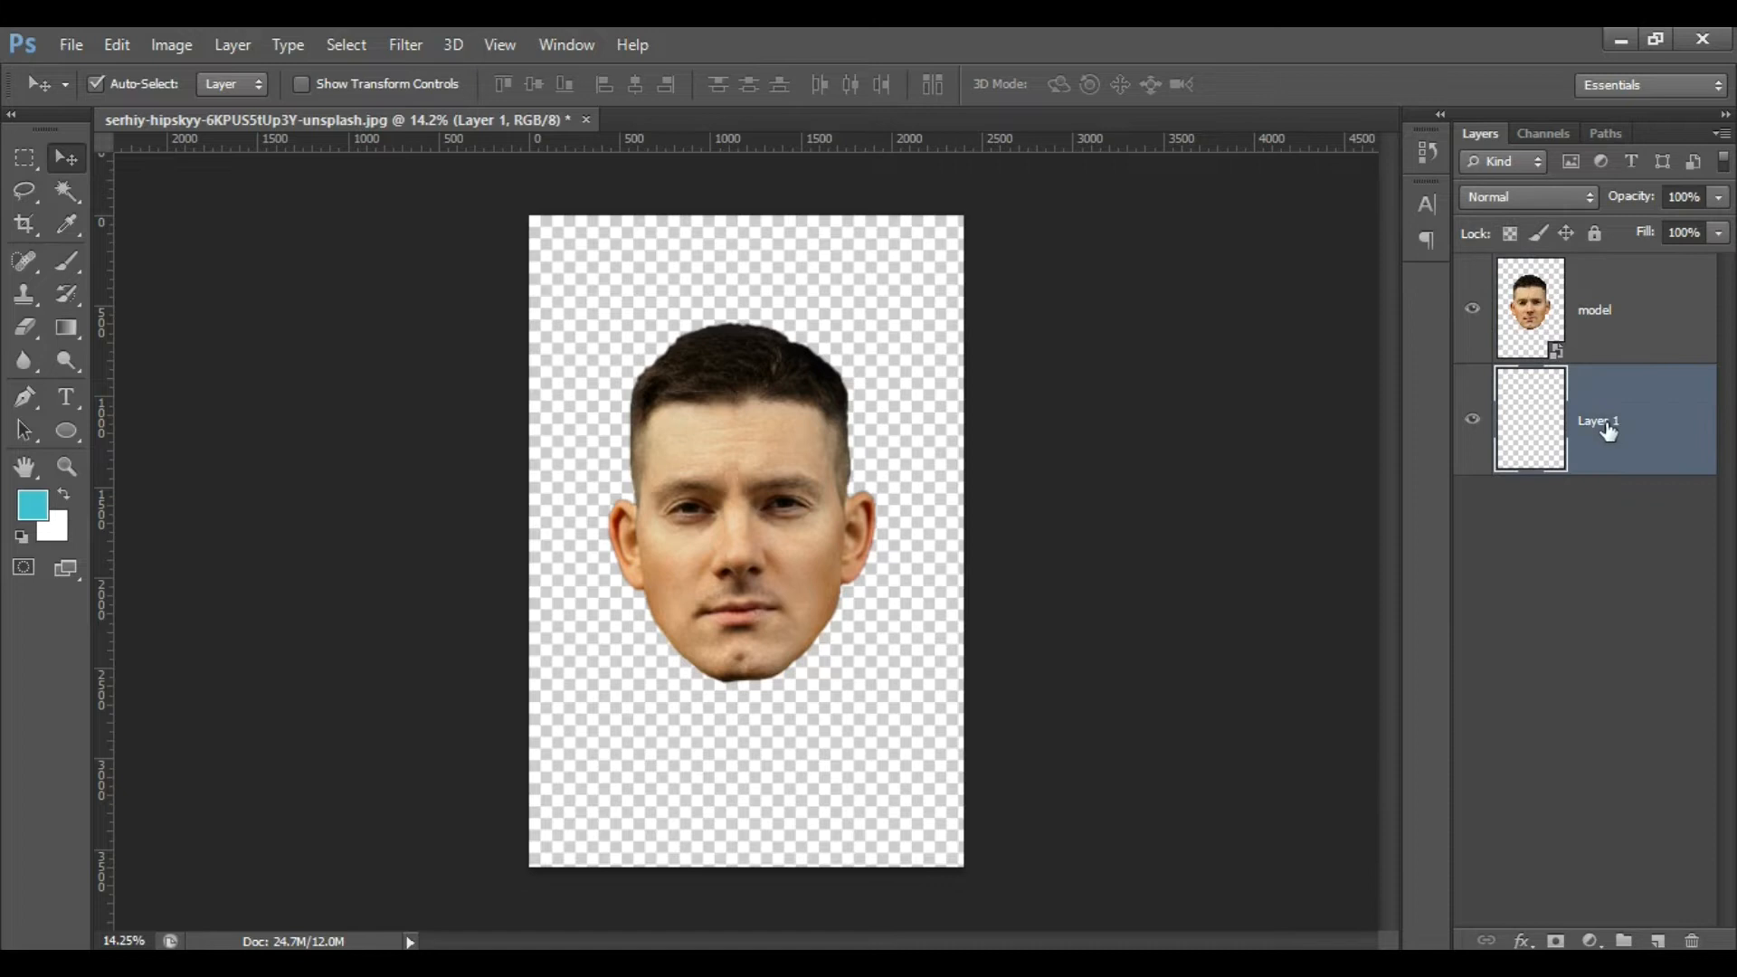
double_click(1607, 427)
type("bg")
key("Return")
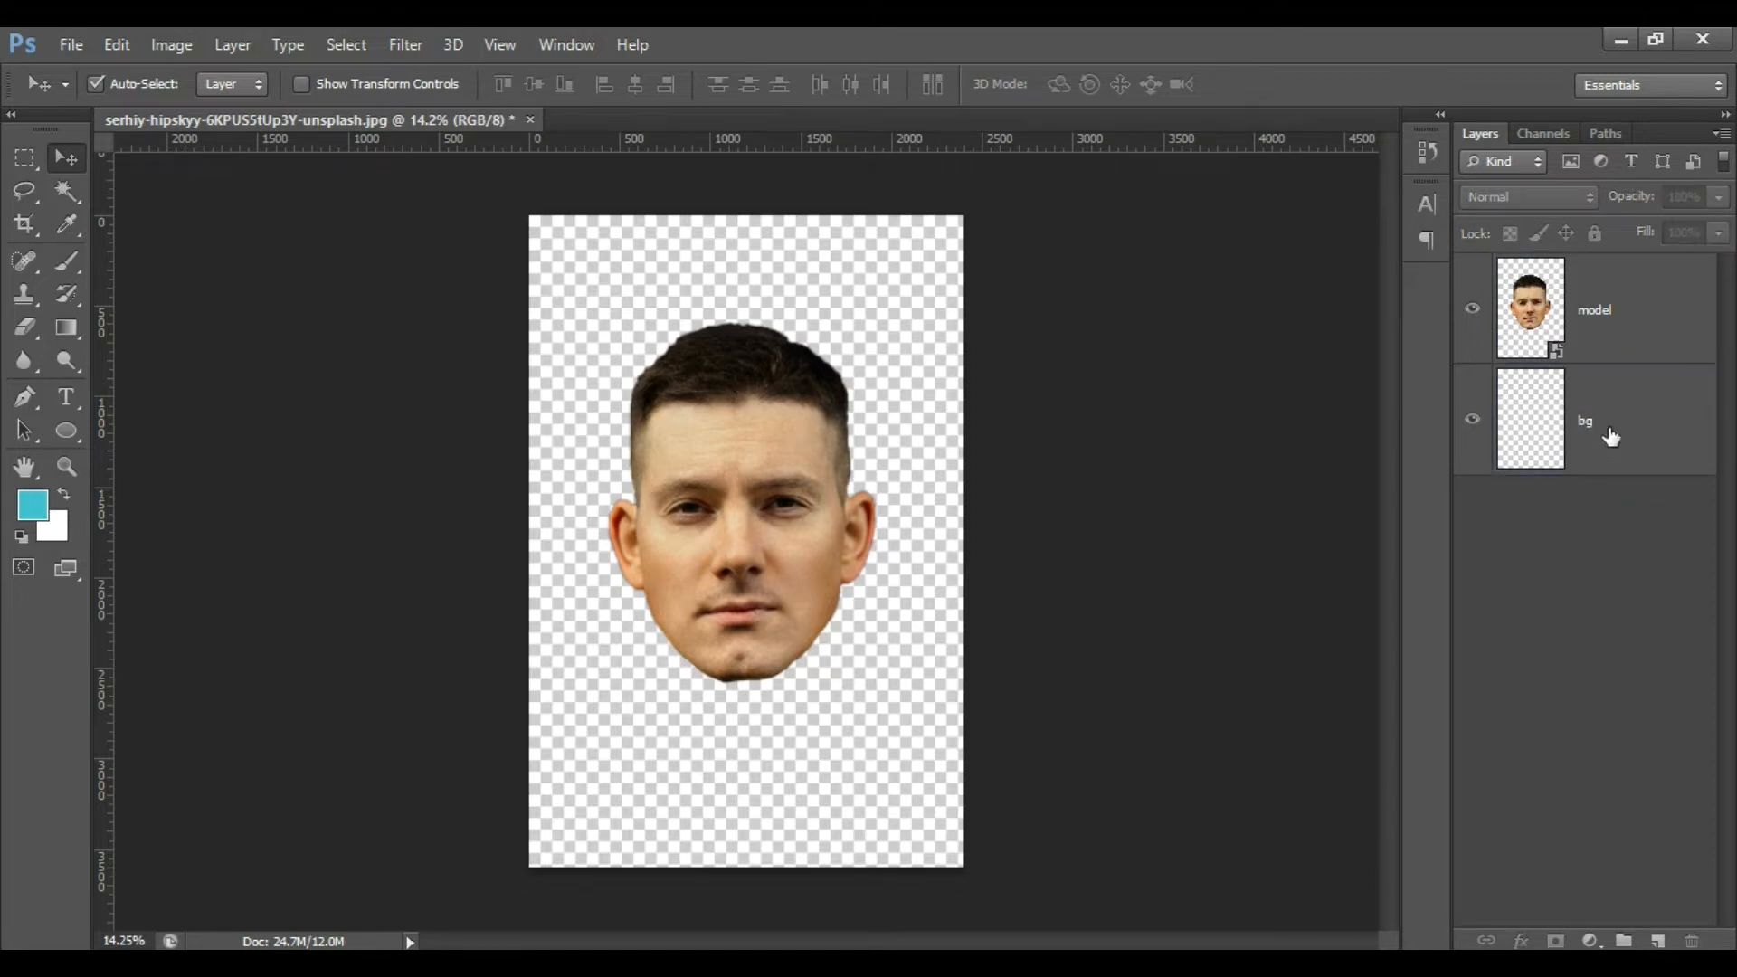
left_click(1473, 419)
left_click(1475, 419)
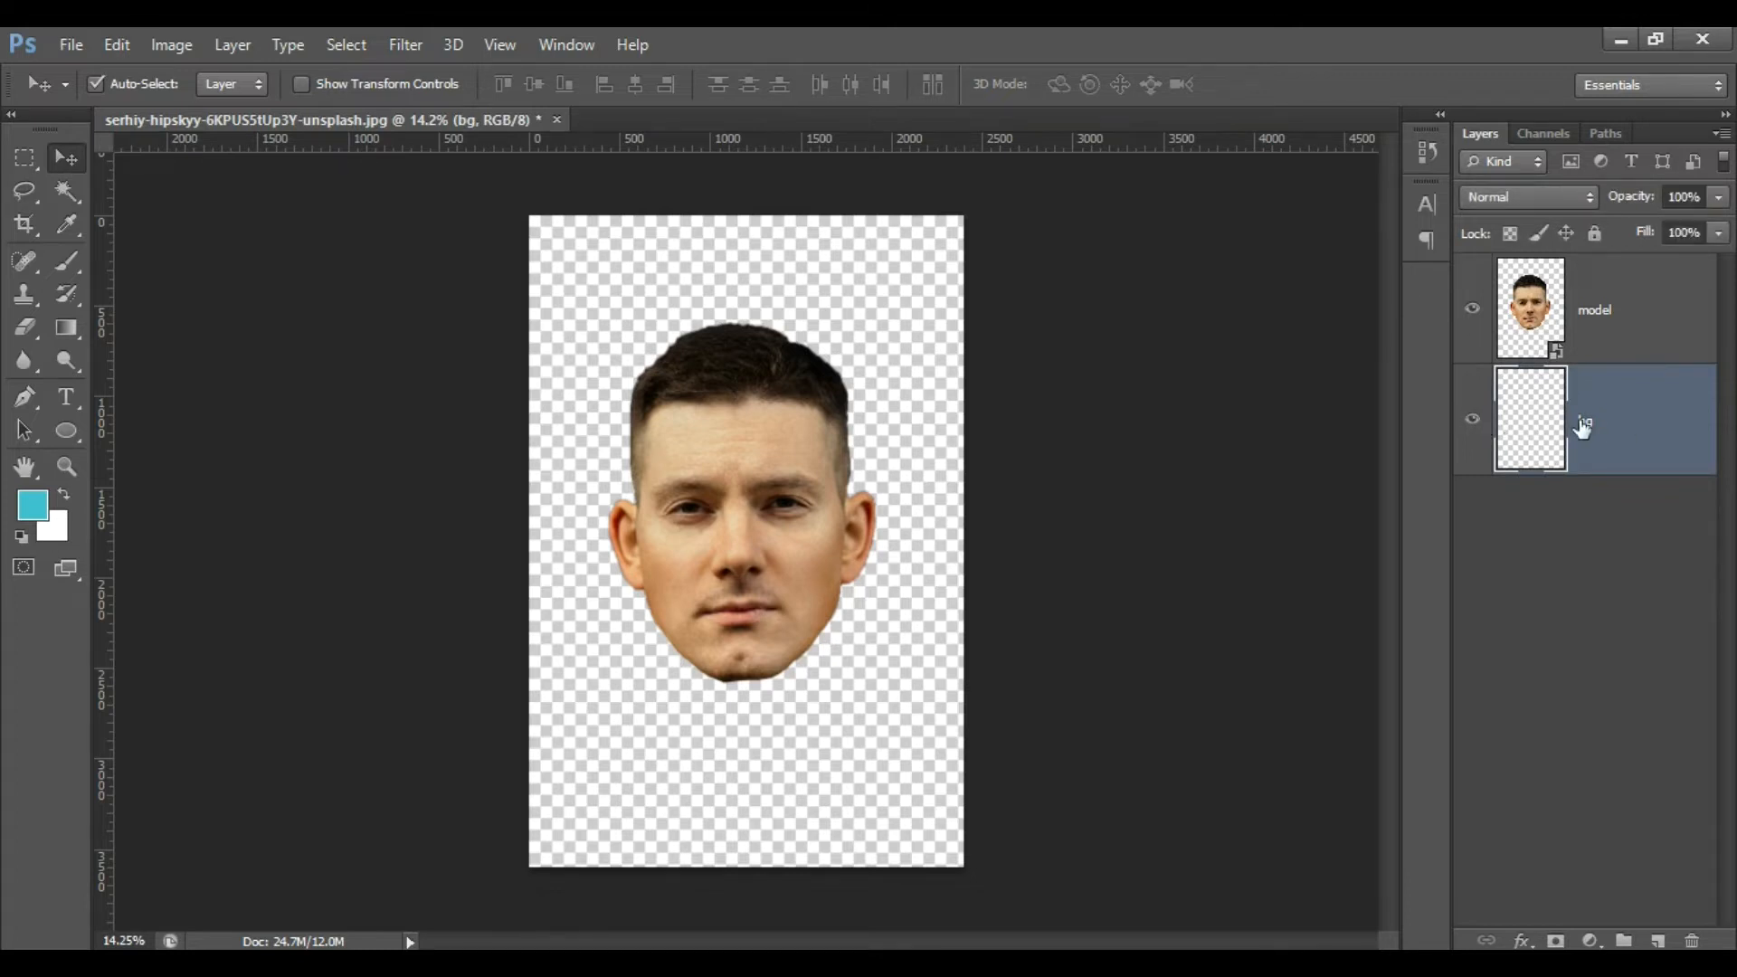
Set the foreground color to the skin tone d7ae8a sampled from the man's forehead.
left_click(42, 504)
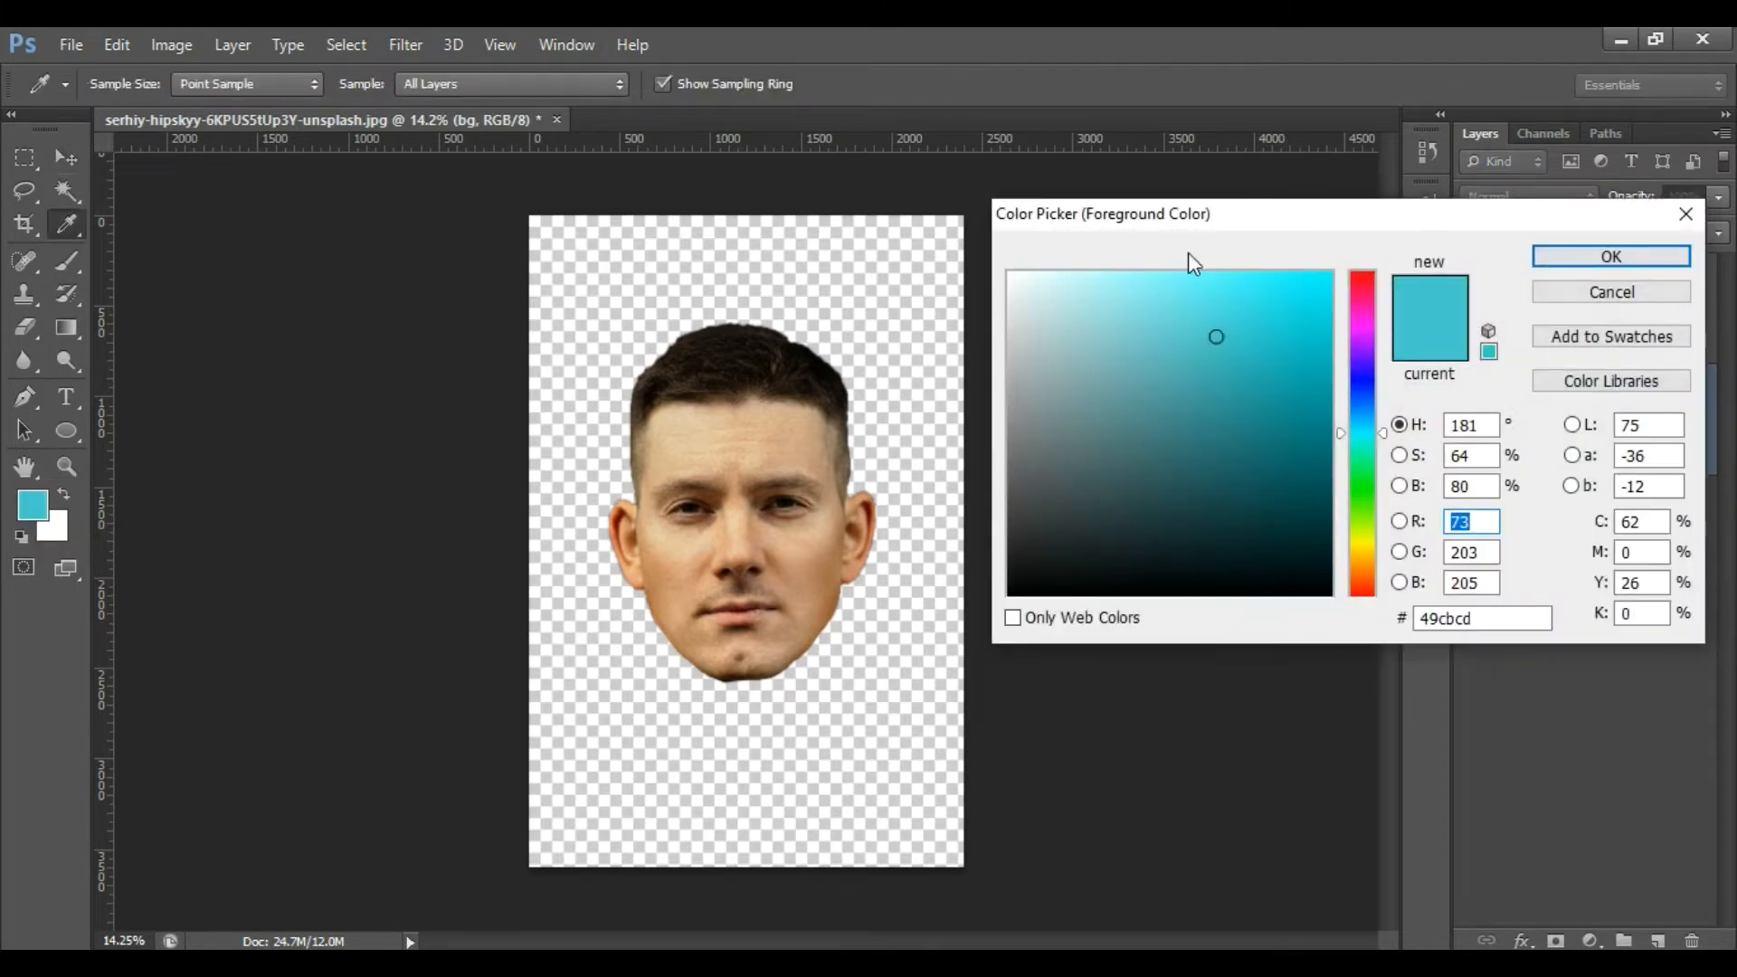
left_click_drag(1301, 214, 1321, 317)
left_click_drag(1337, 358, 1339, 339)
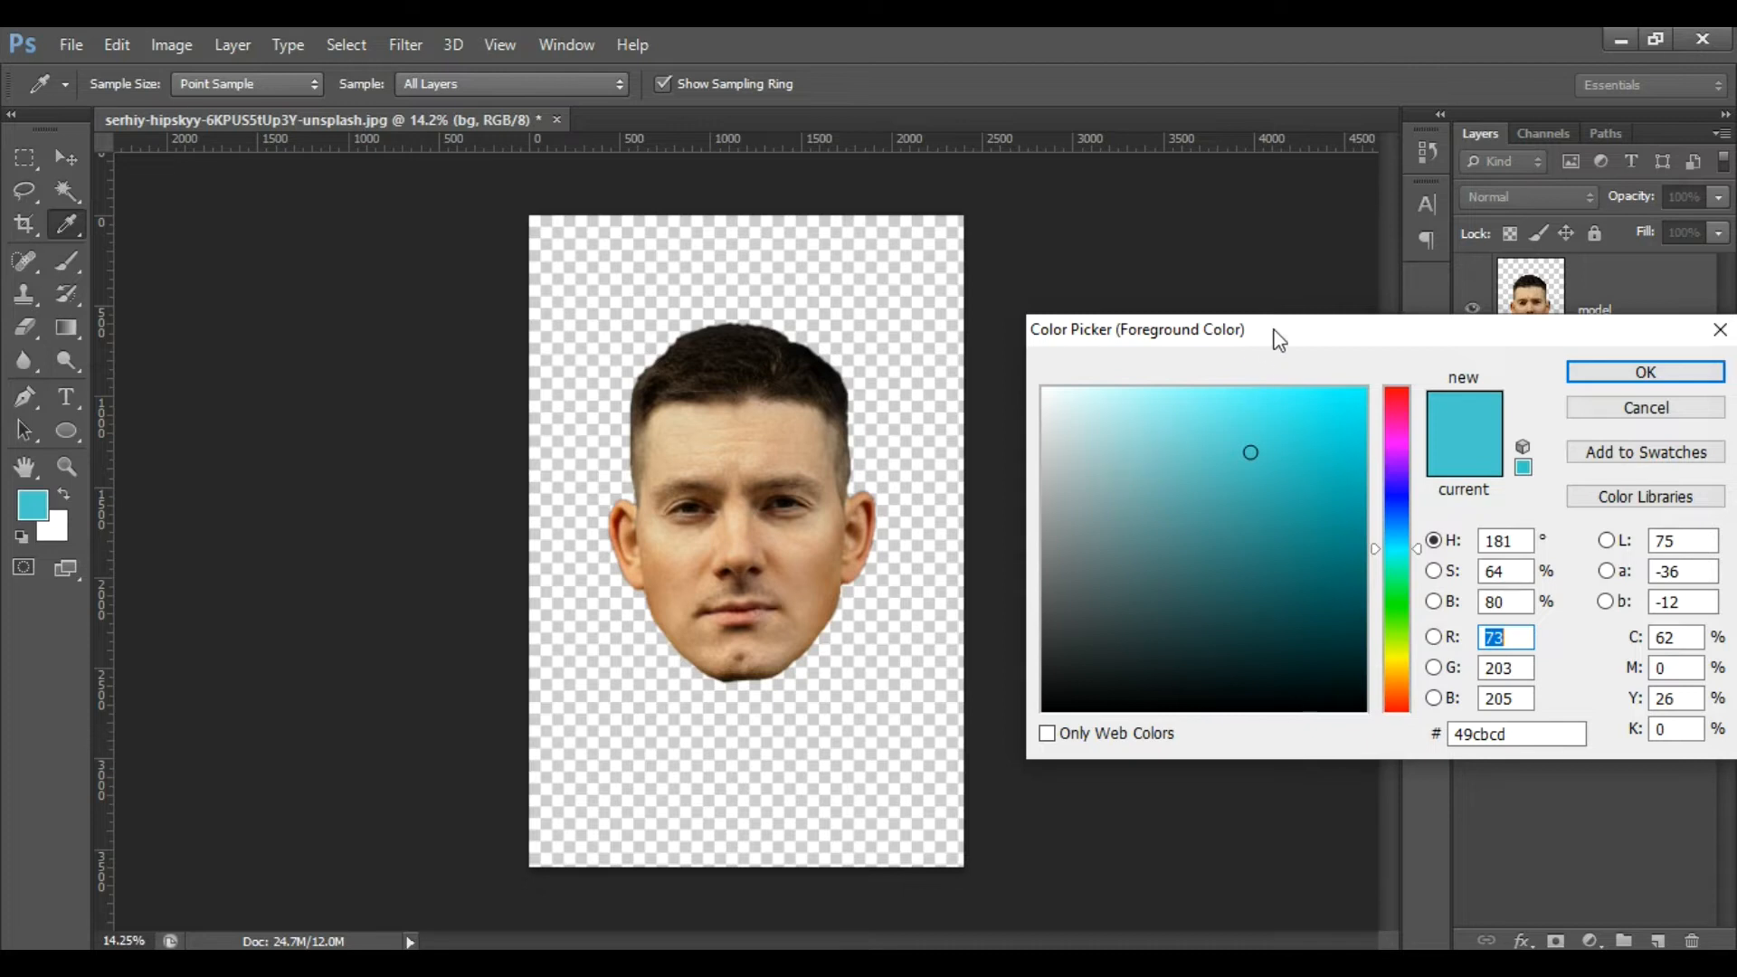
left_click_drag(1271, 331, 1143, 309)
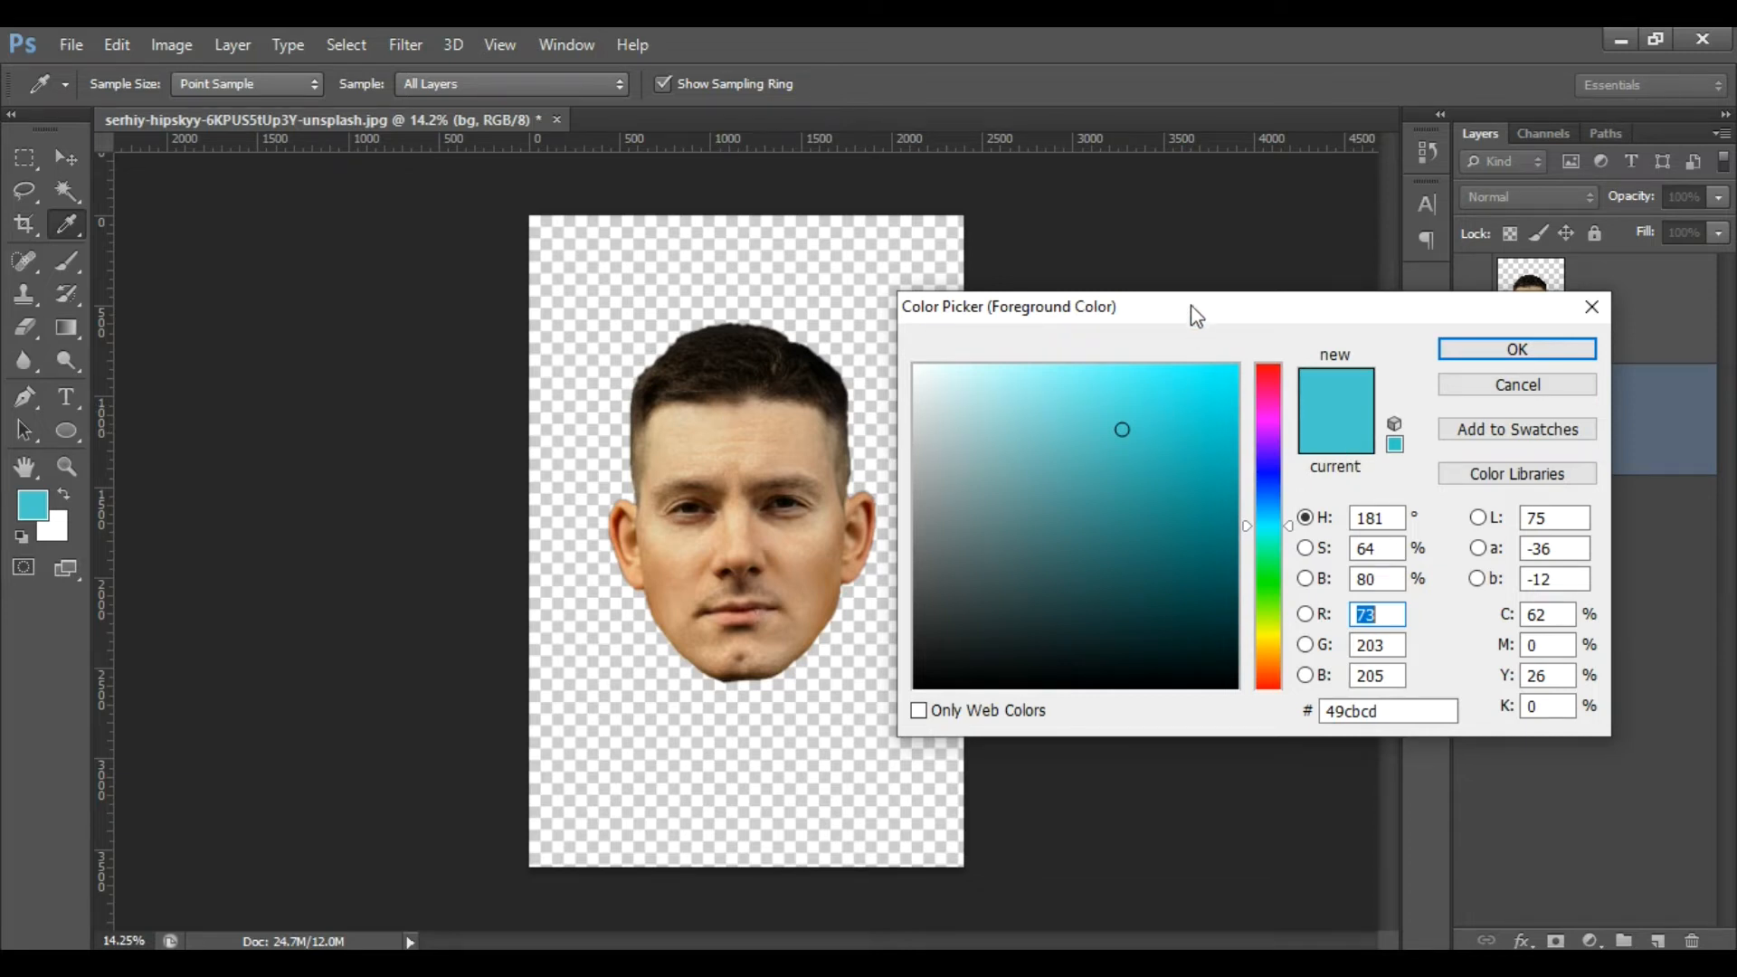
left_click_drag(1187, 313, 1231, 318)
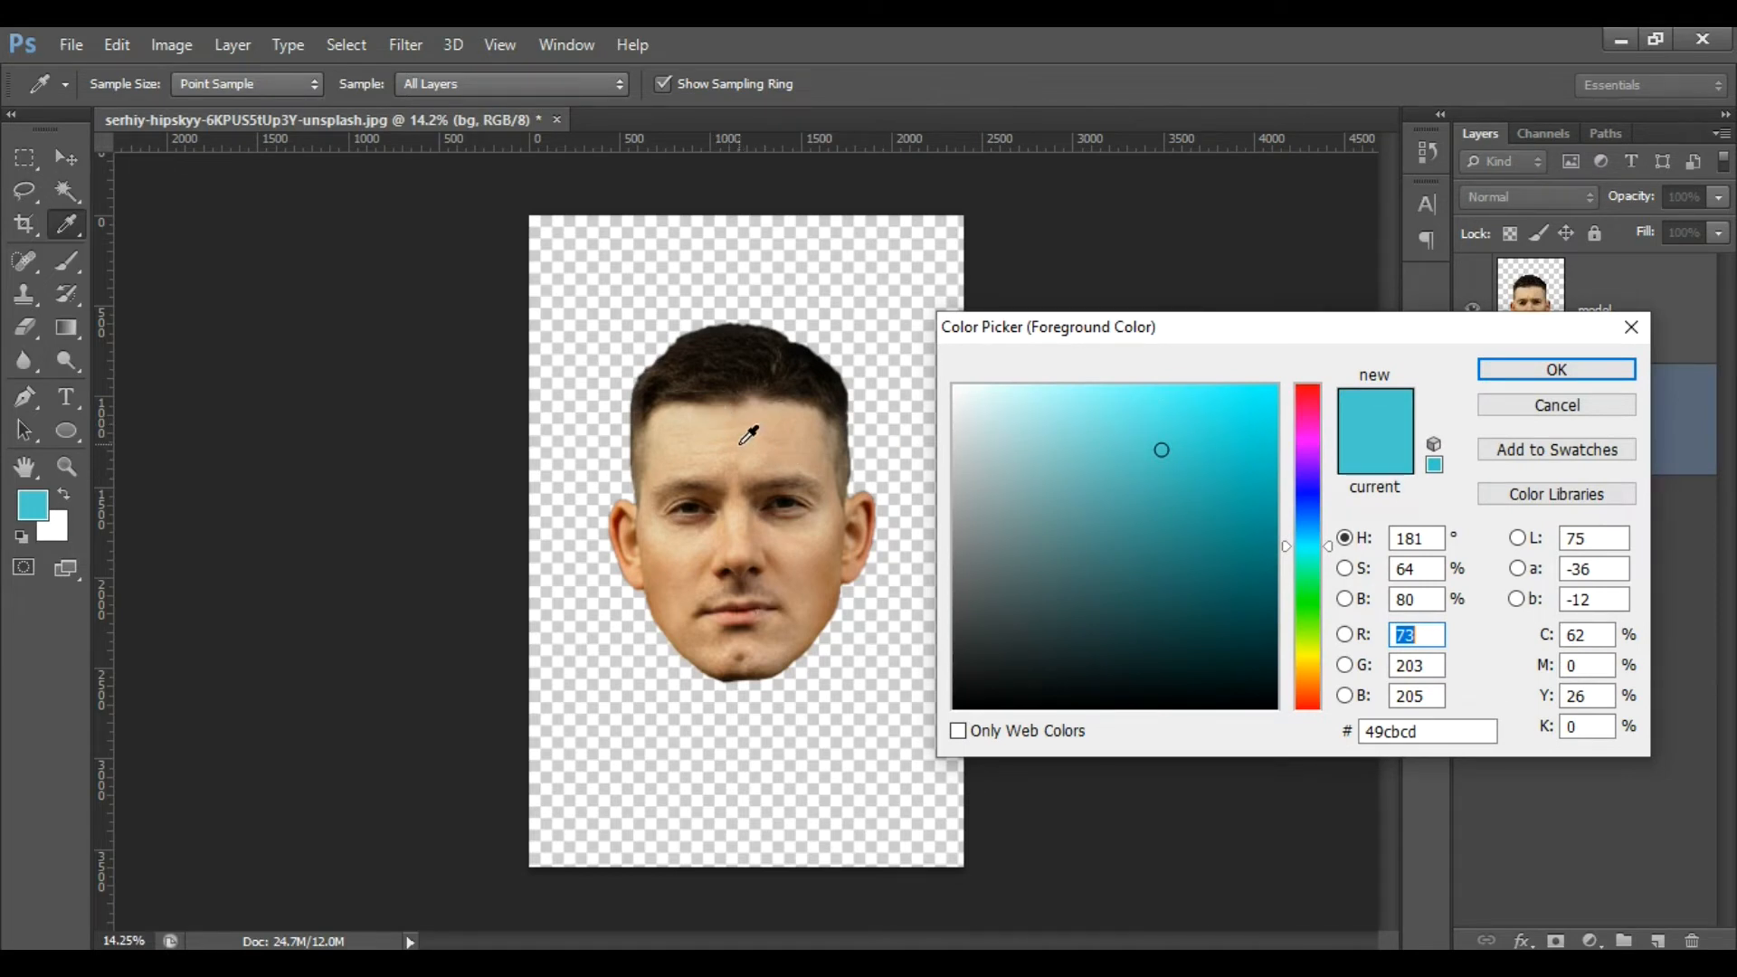
left_click(708, 421)
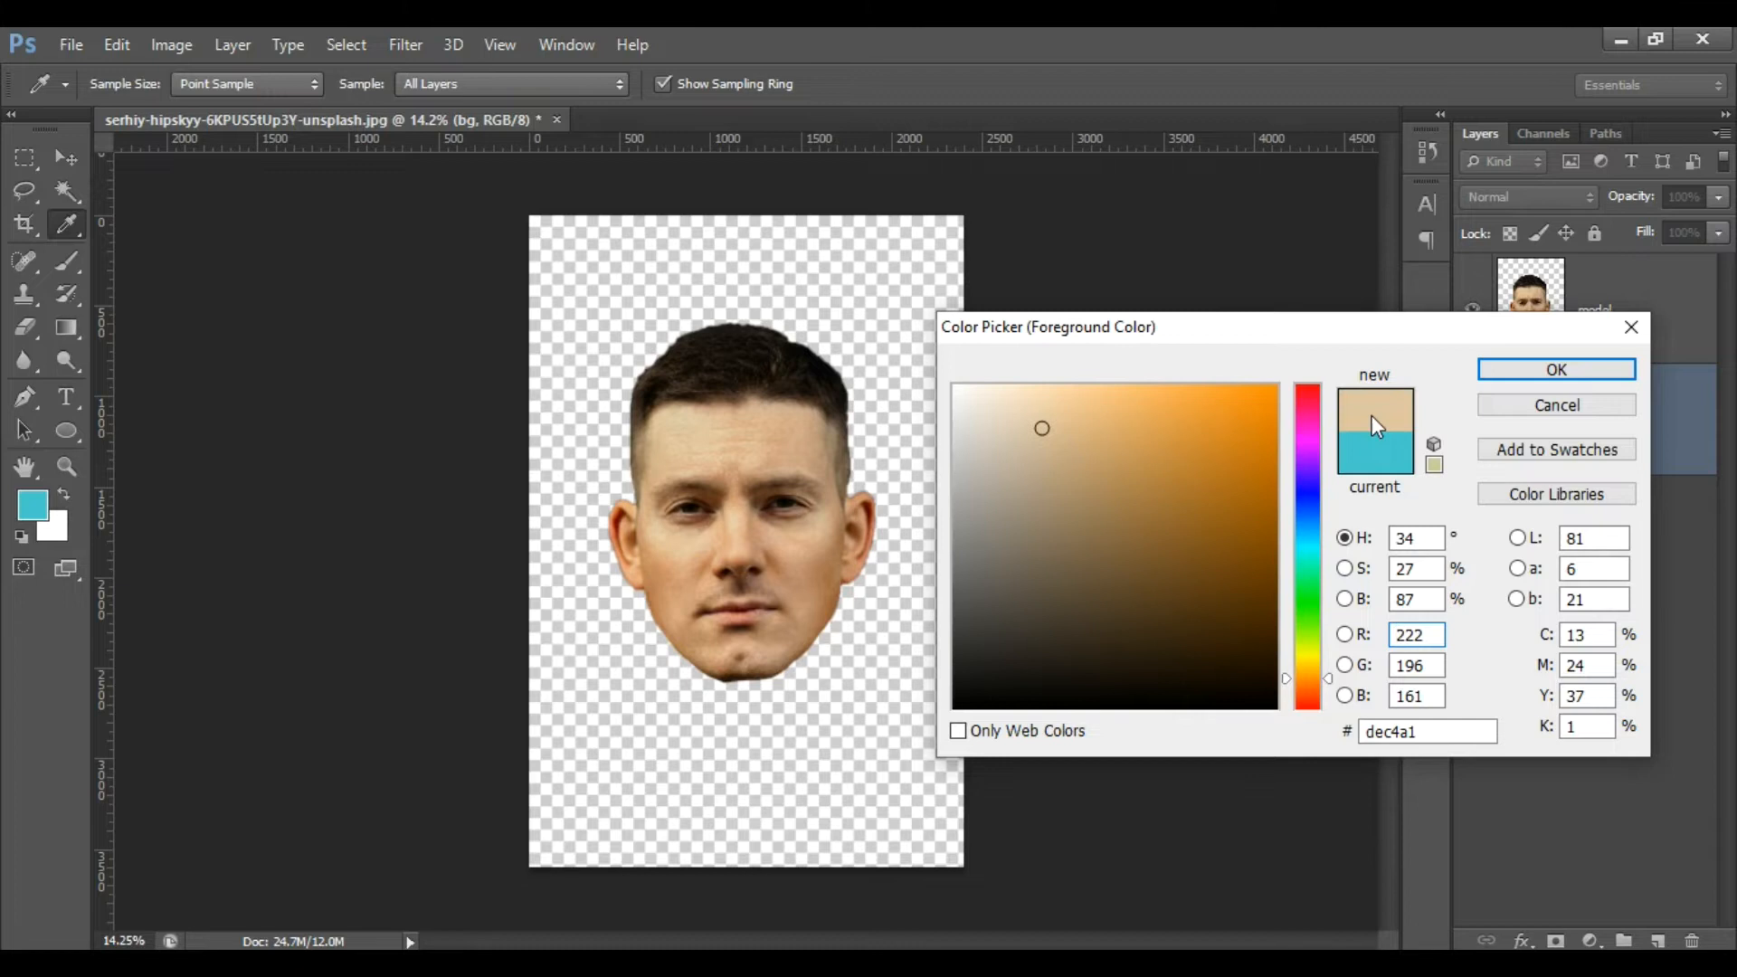
left_click(711, 437)
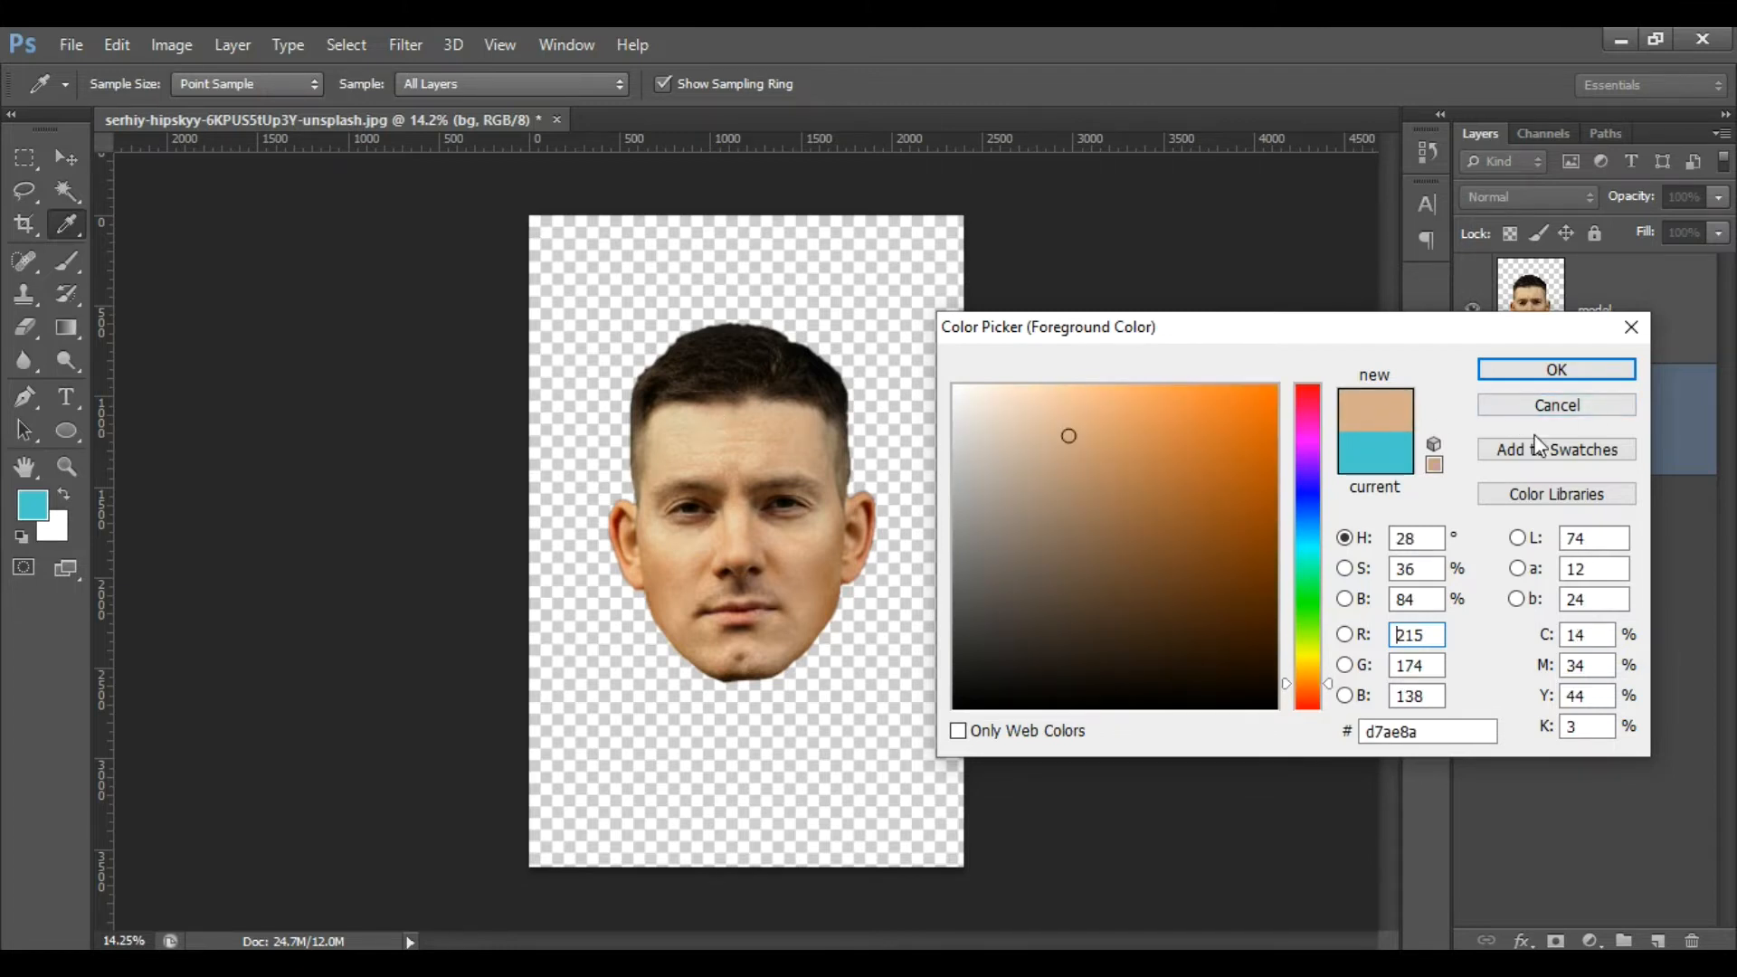
left_click(1556, 369)
Fill the bg layer with the foreground color and make the model layer active.
key("v")
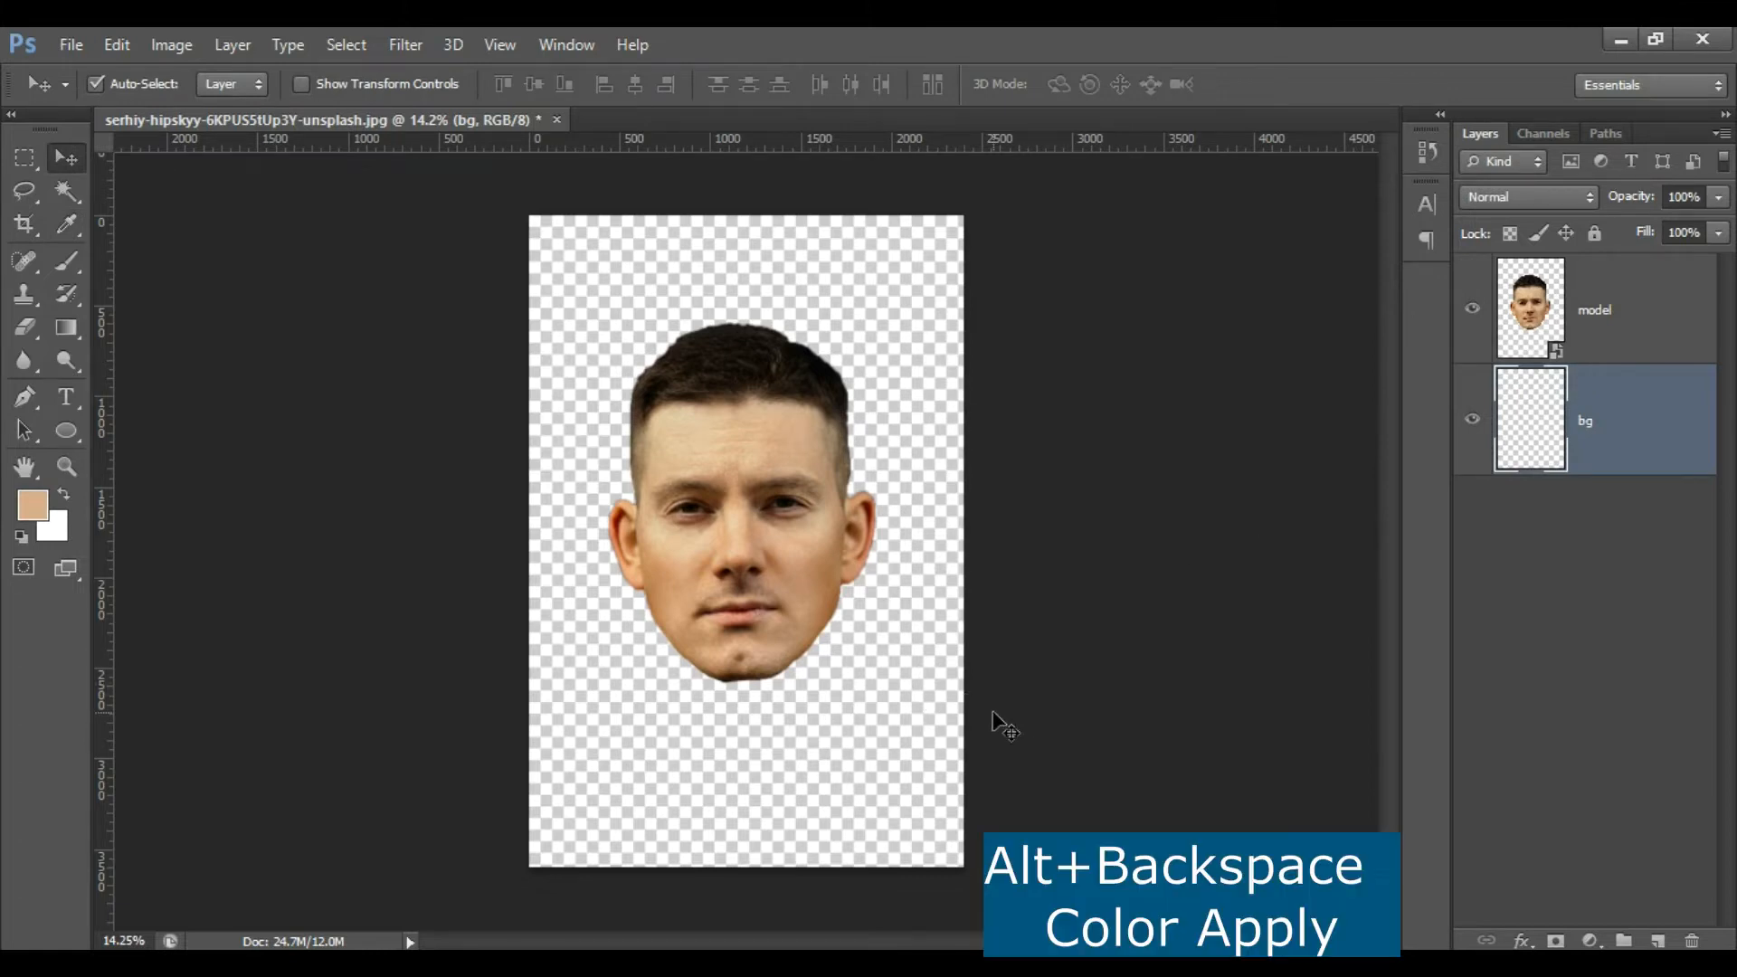
key("alt+BackSpace")
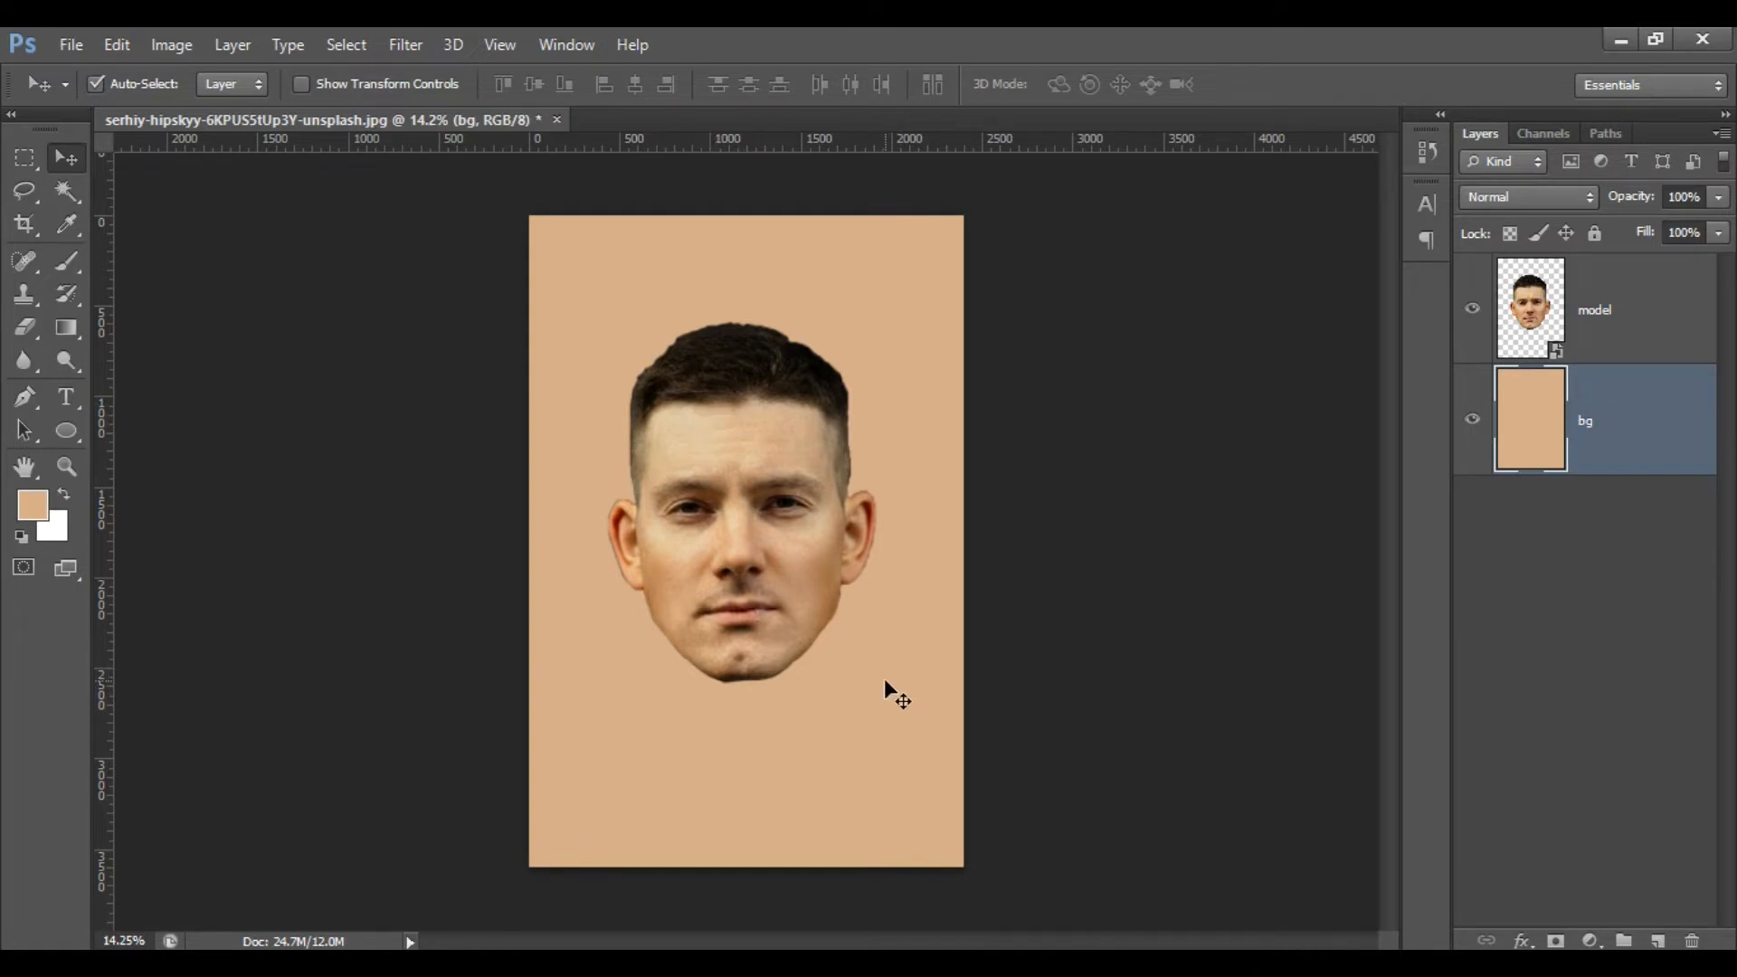
scroll(843, 674, "up", 5)
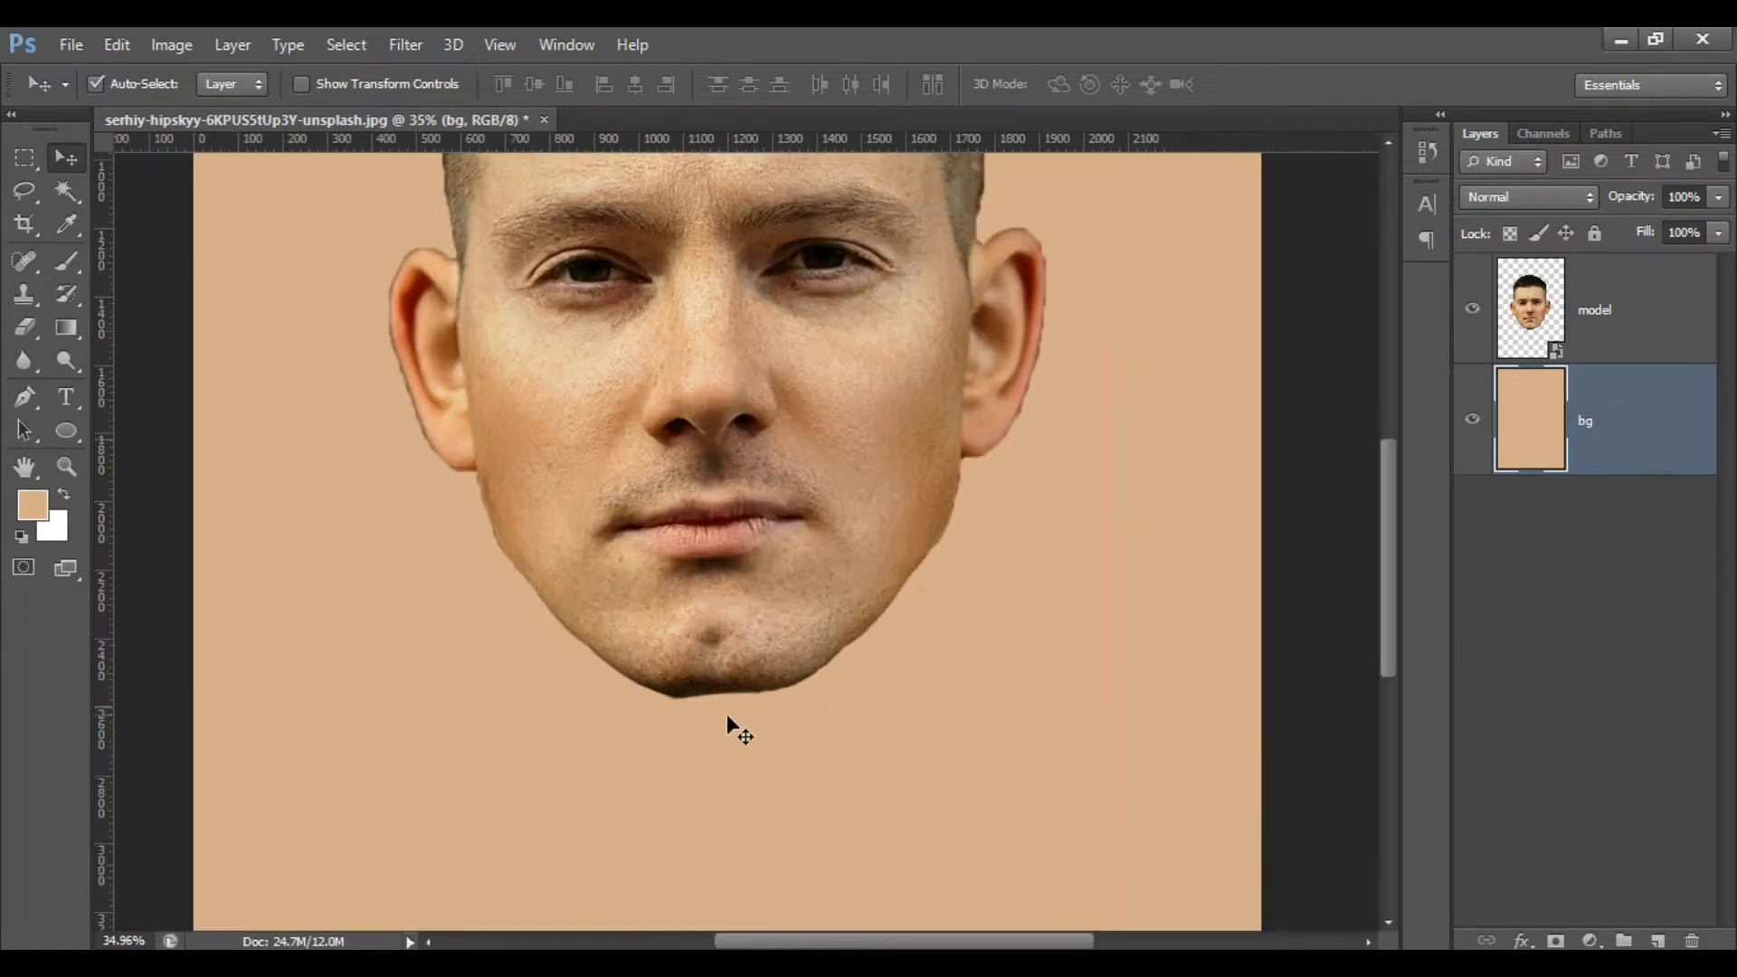
scroll(477, 660, "down", 5)
left_click_drag(812, 508, 816, 512)
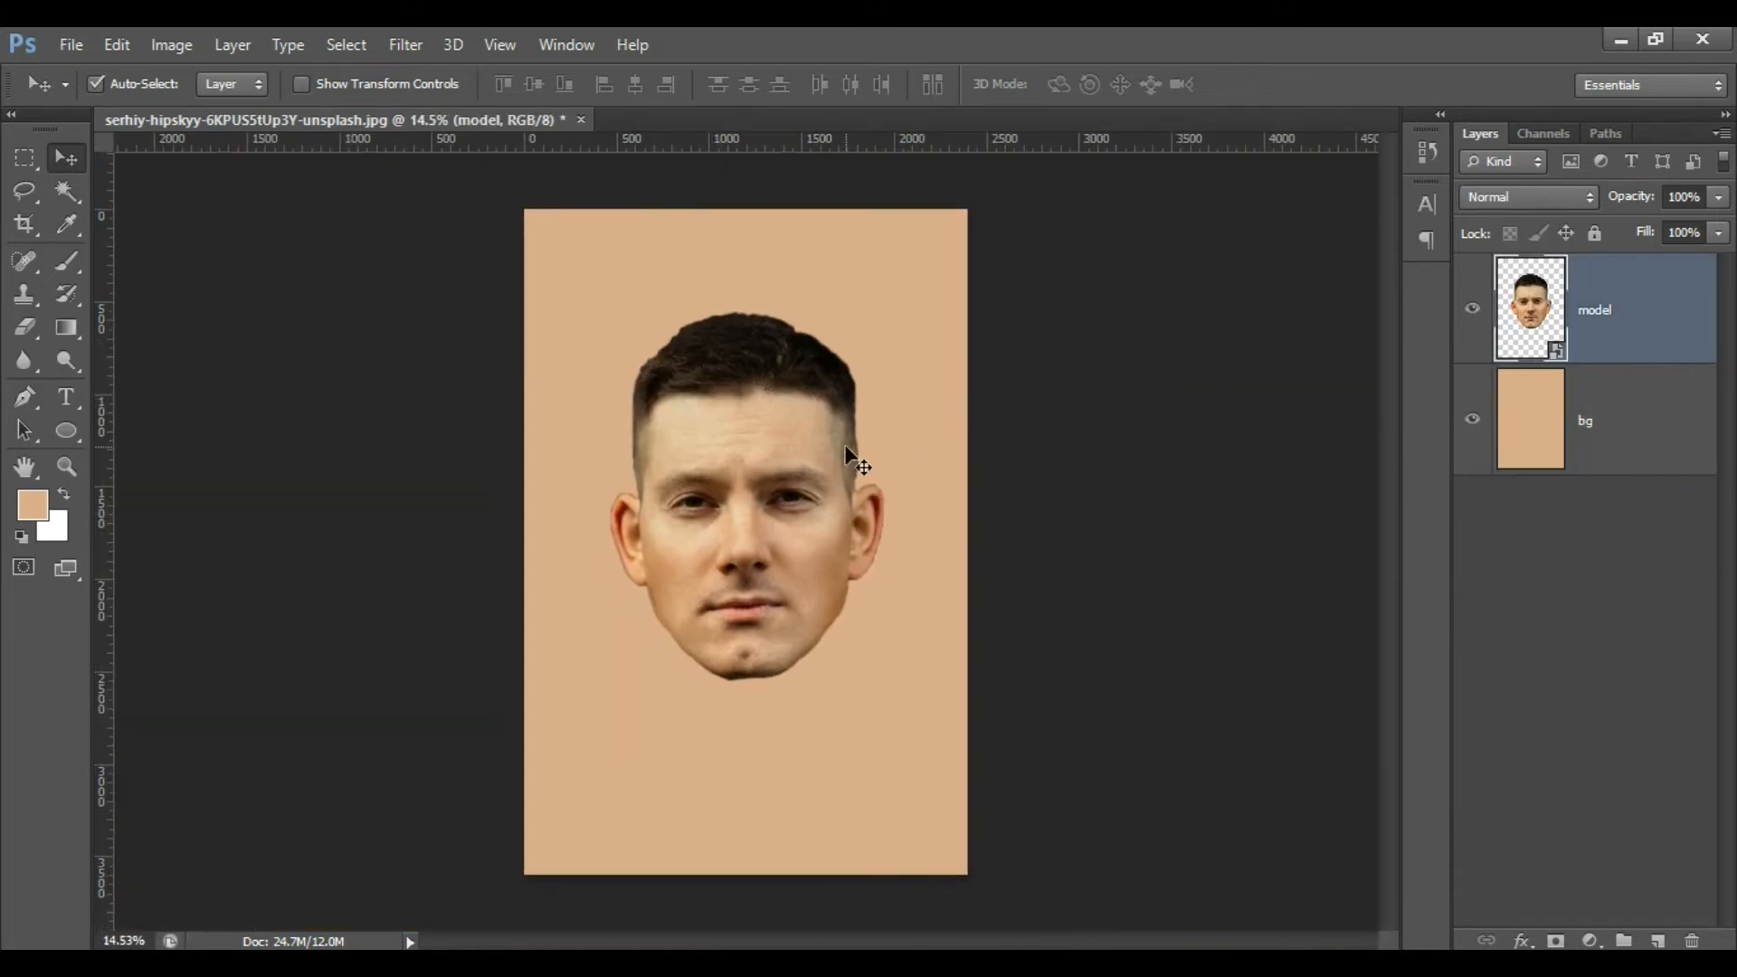
Hide the rulers and show them again.
left_click(498, 44)
left_click(533, 452)
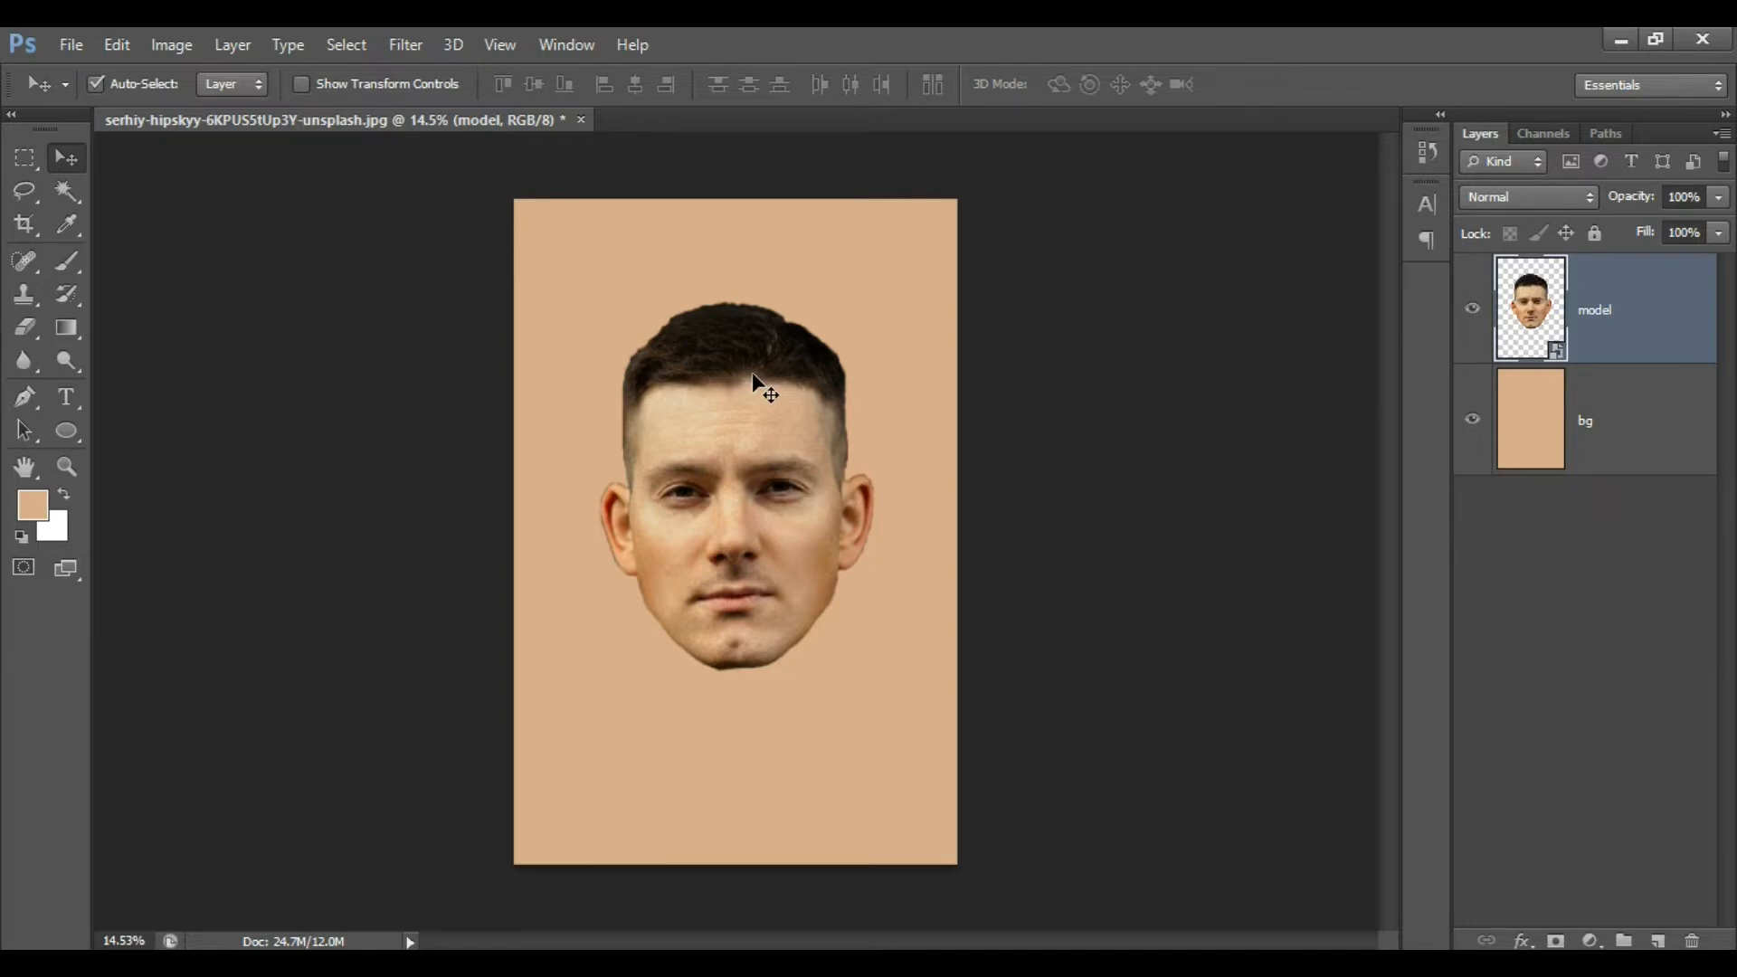
left_click(496, 45)
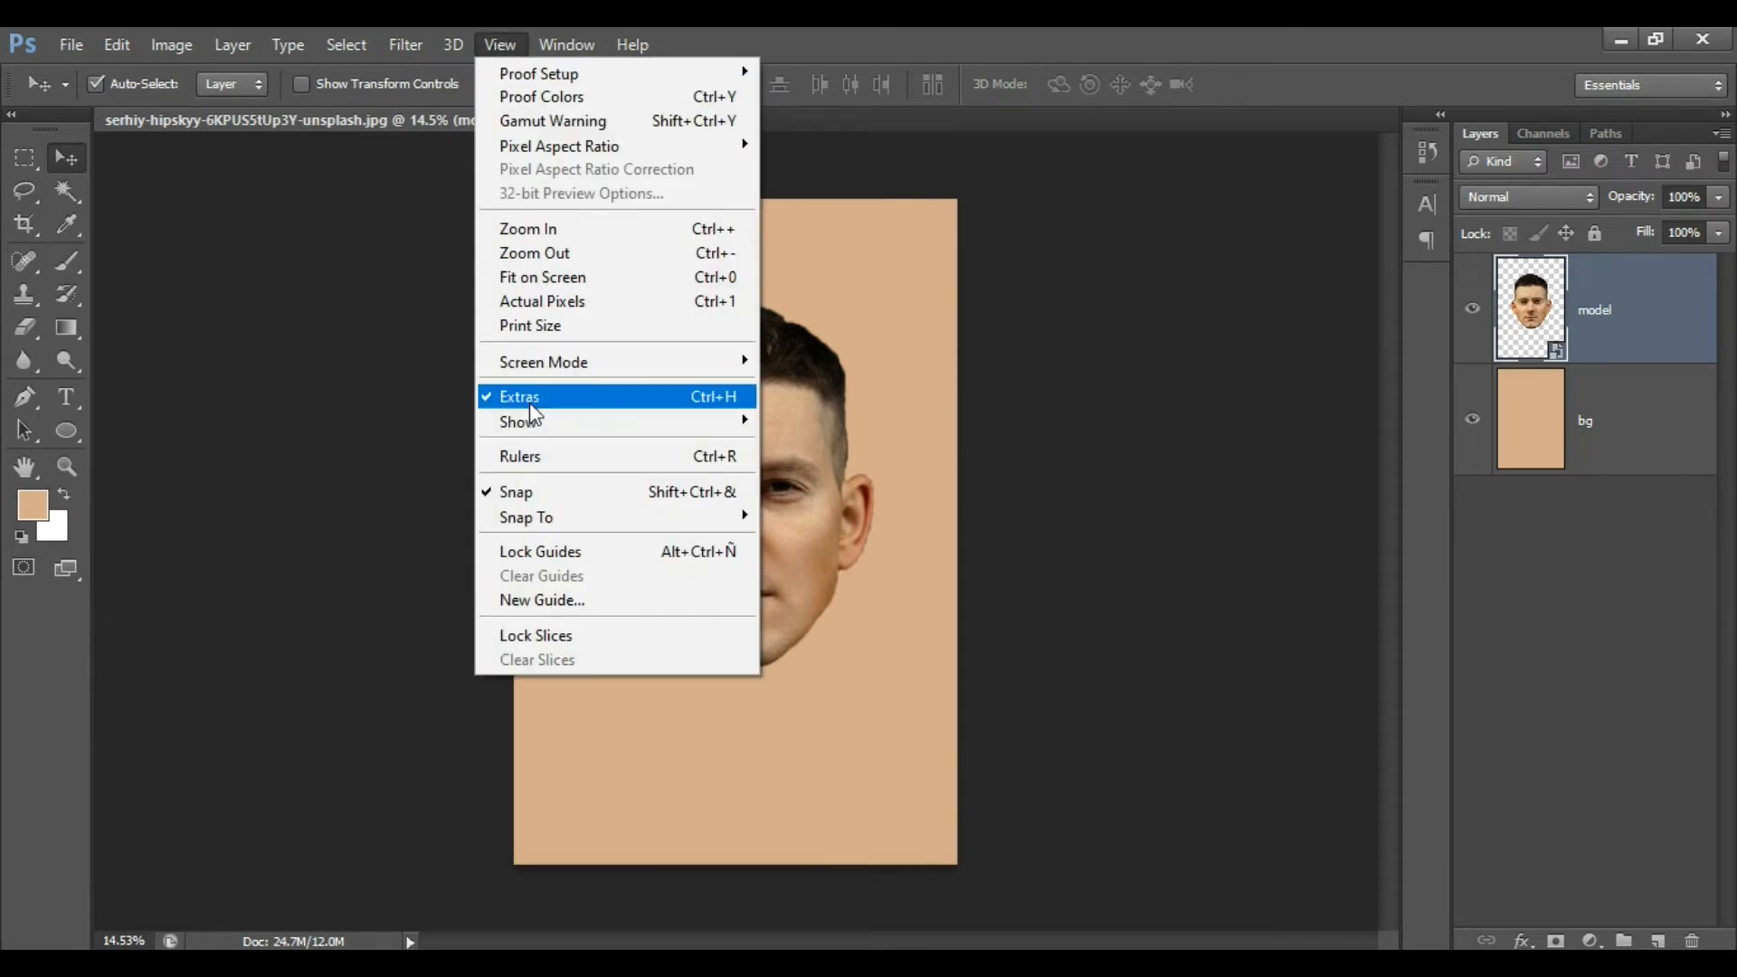
left_click(522, 457)
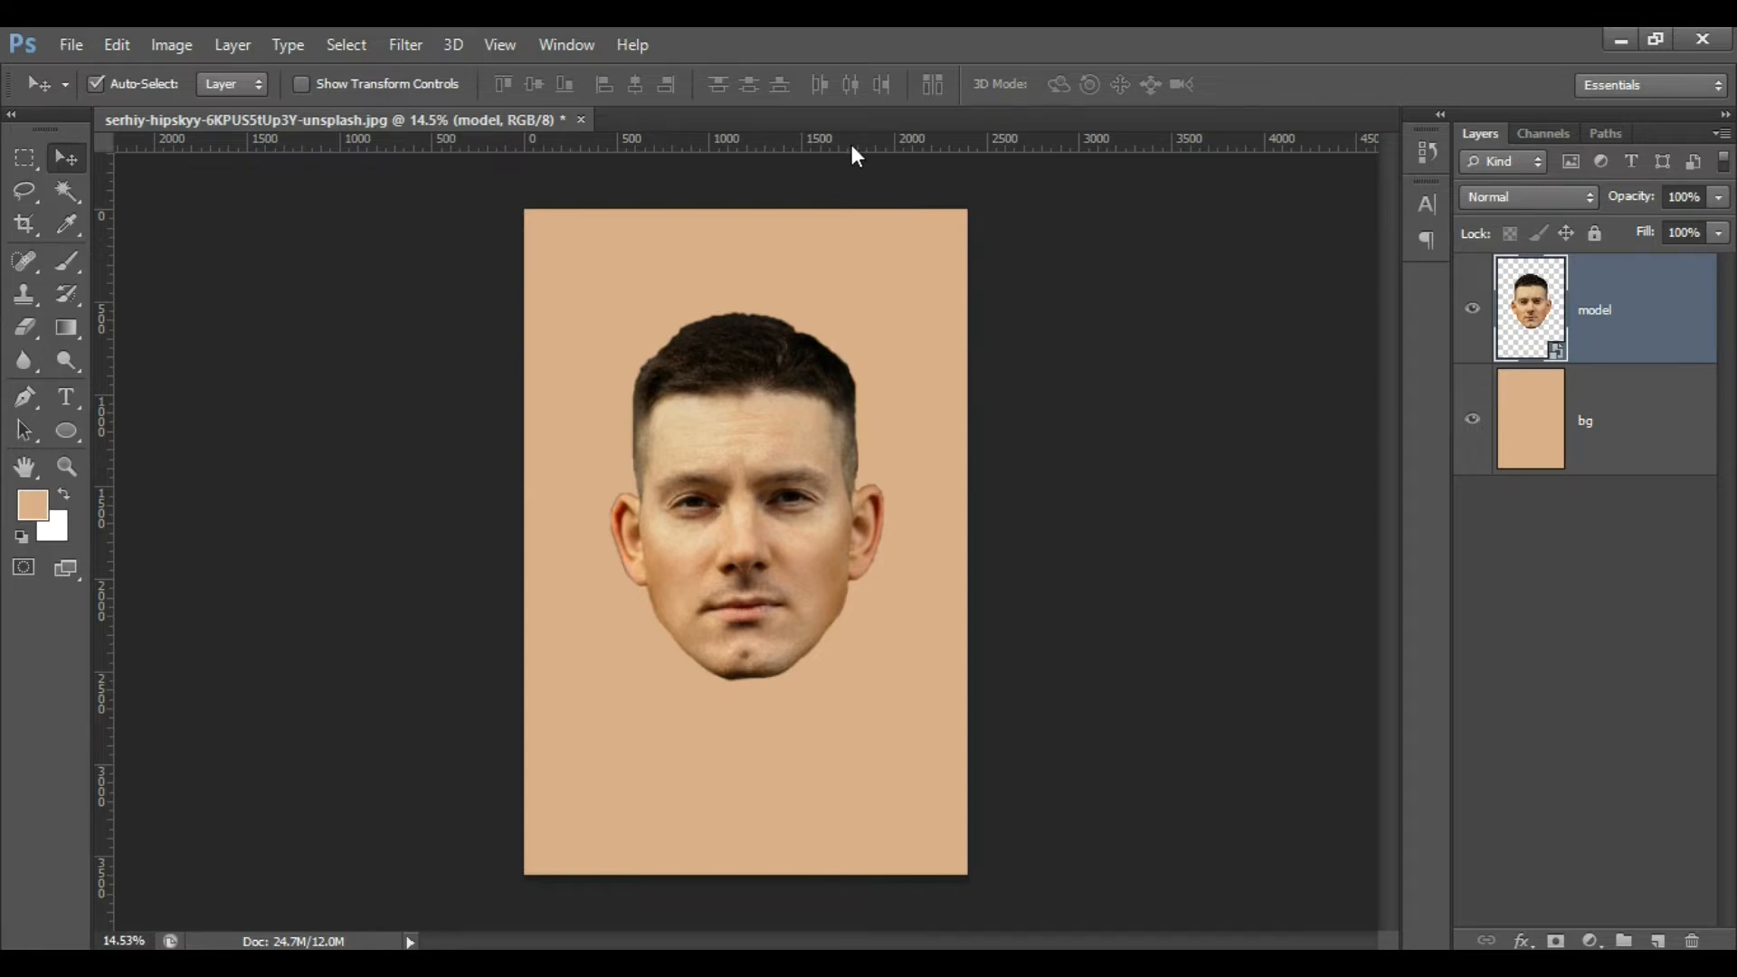
Place four horizontal guides: at the hairline, above the eyebrows, just under the nose and below the mouth.
left_click_drag(851, 145, 837, 402)
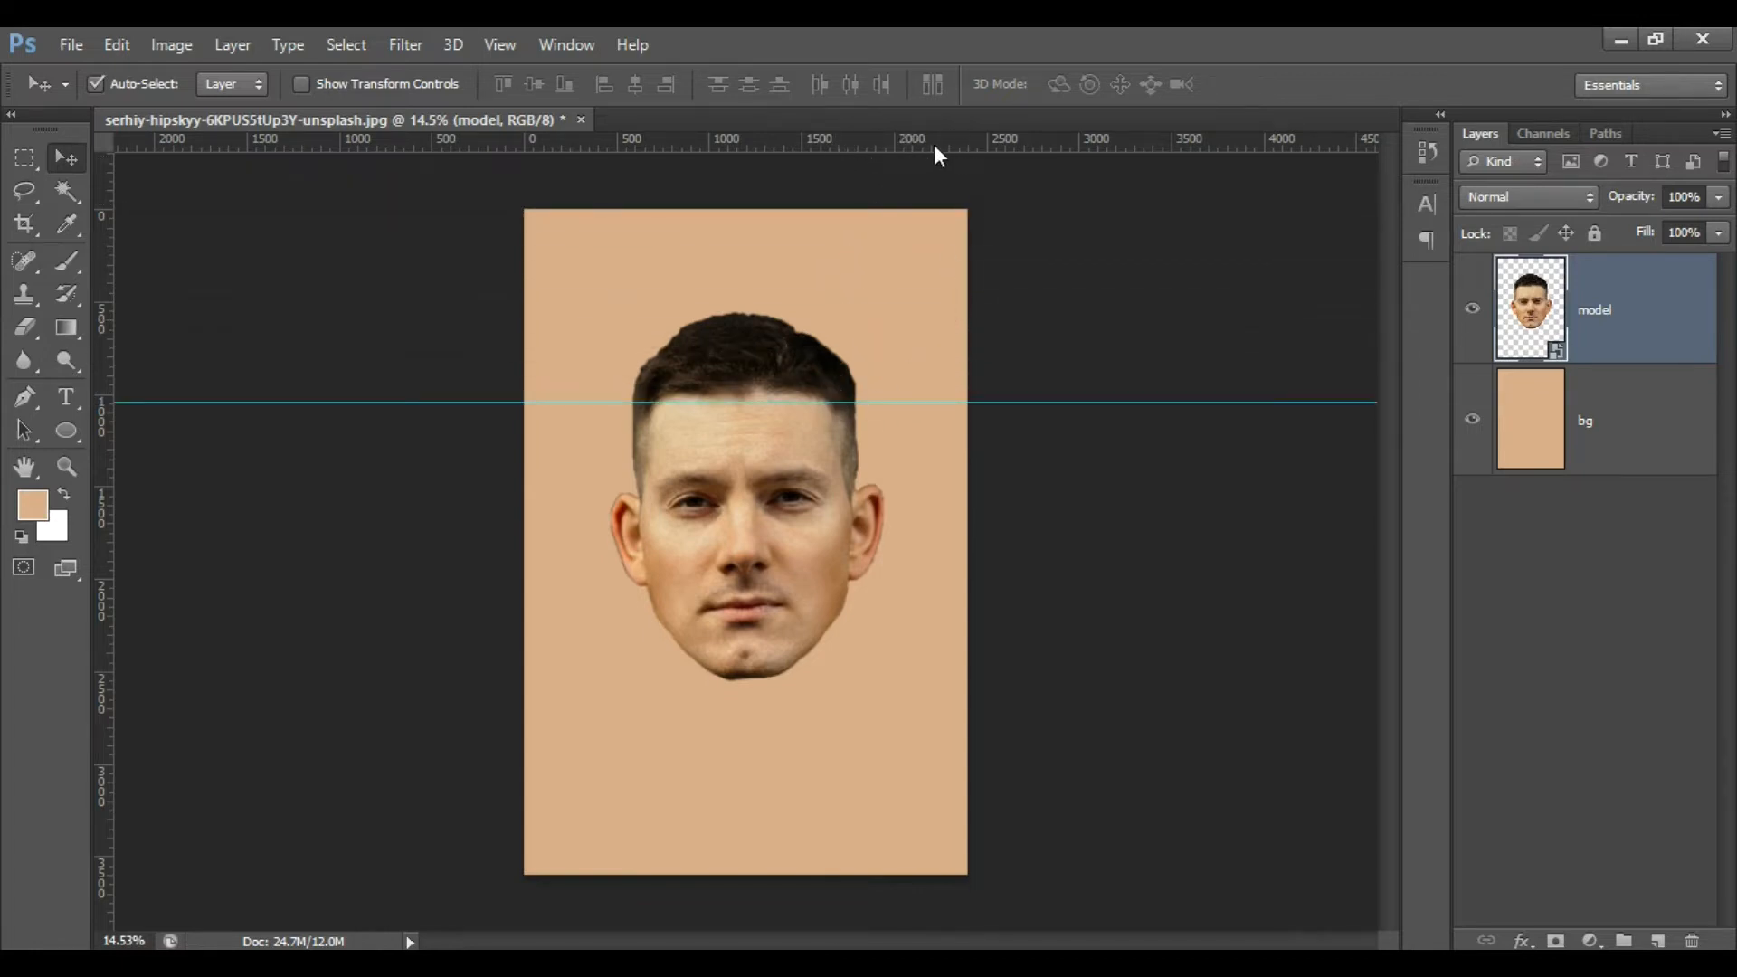
left_click_drag(935, 144, 872, 461)
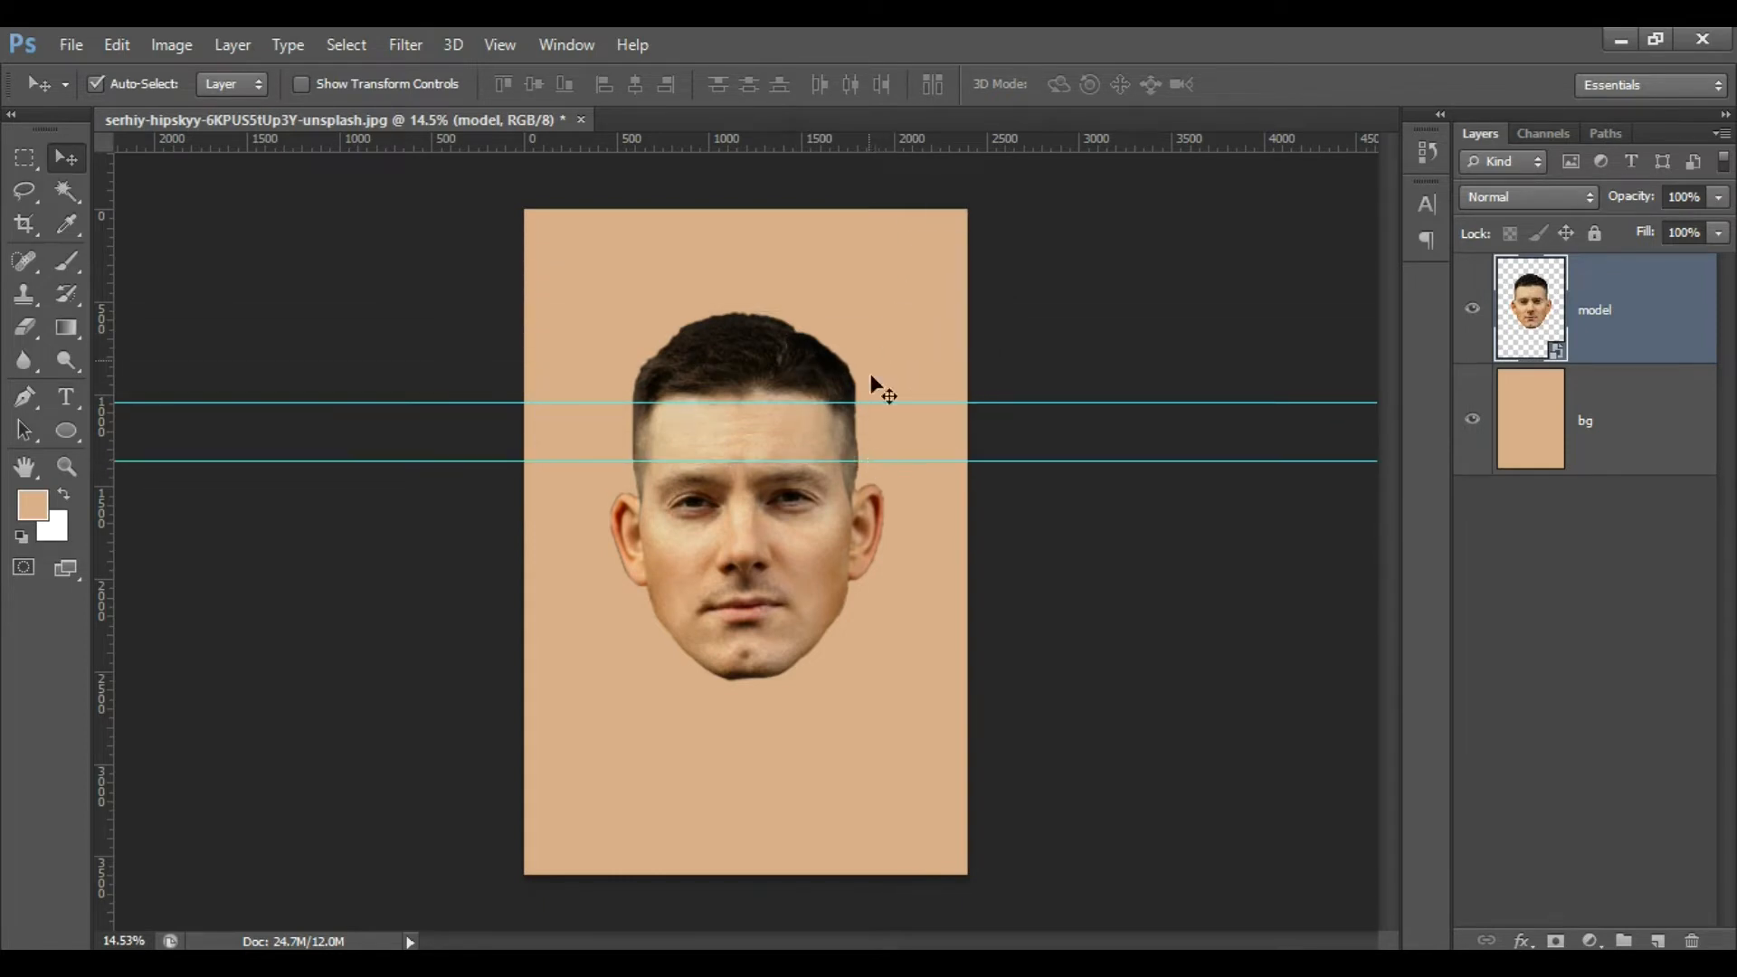
left_click_drag(854, 149, 844, 580)
left_click_drag(827, 152, 786, 636)
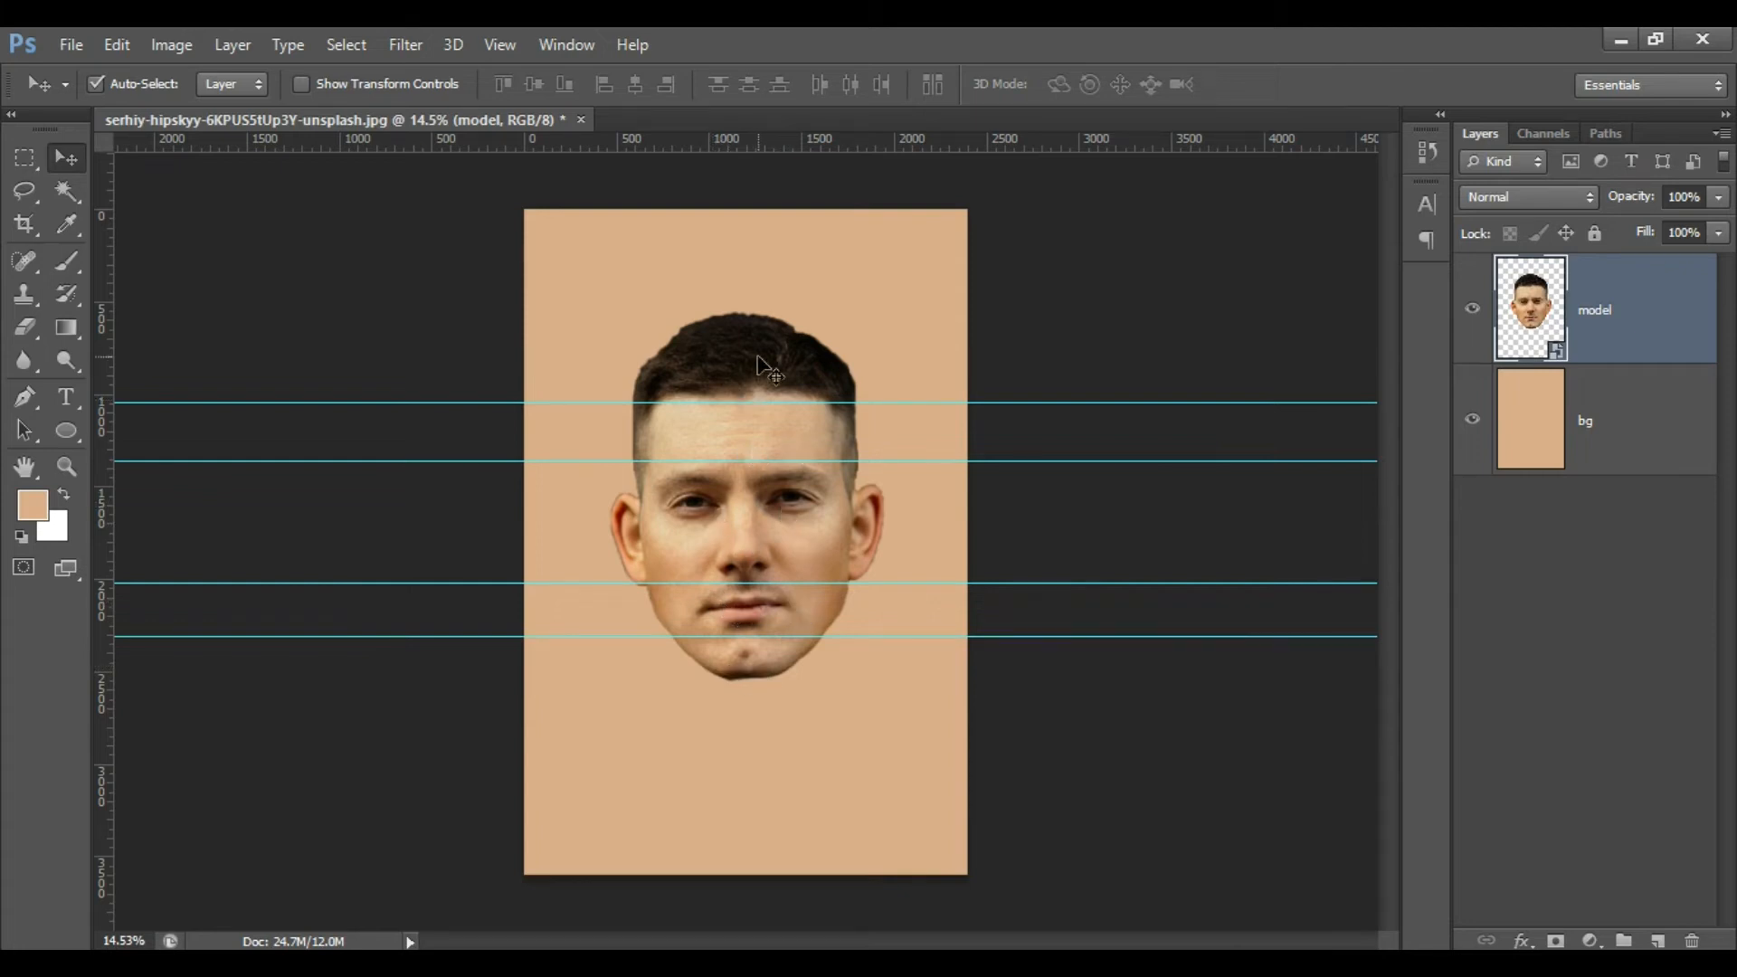
Select the hair above the topmost guide with the Rectangular Marquee and copy it from the model layer to a new layer.
left_click(24, 157)
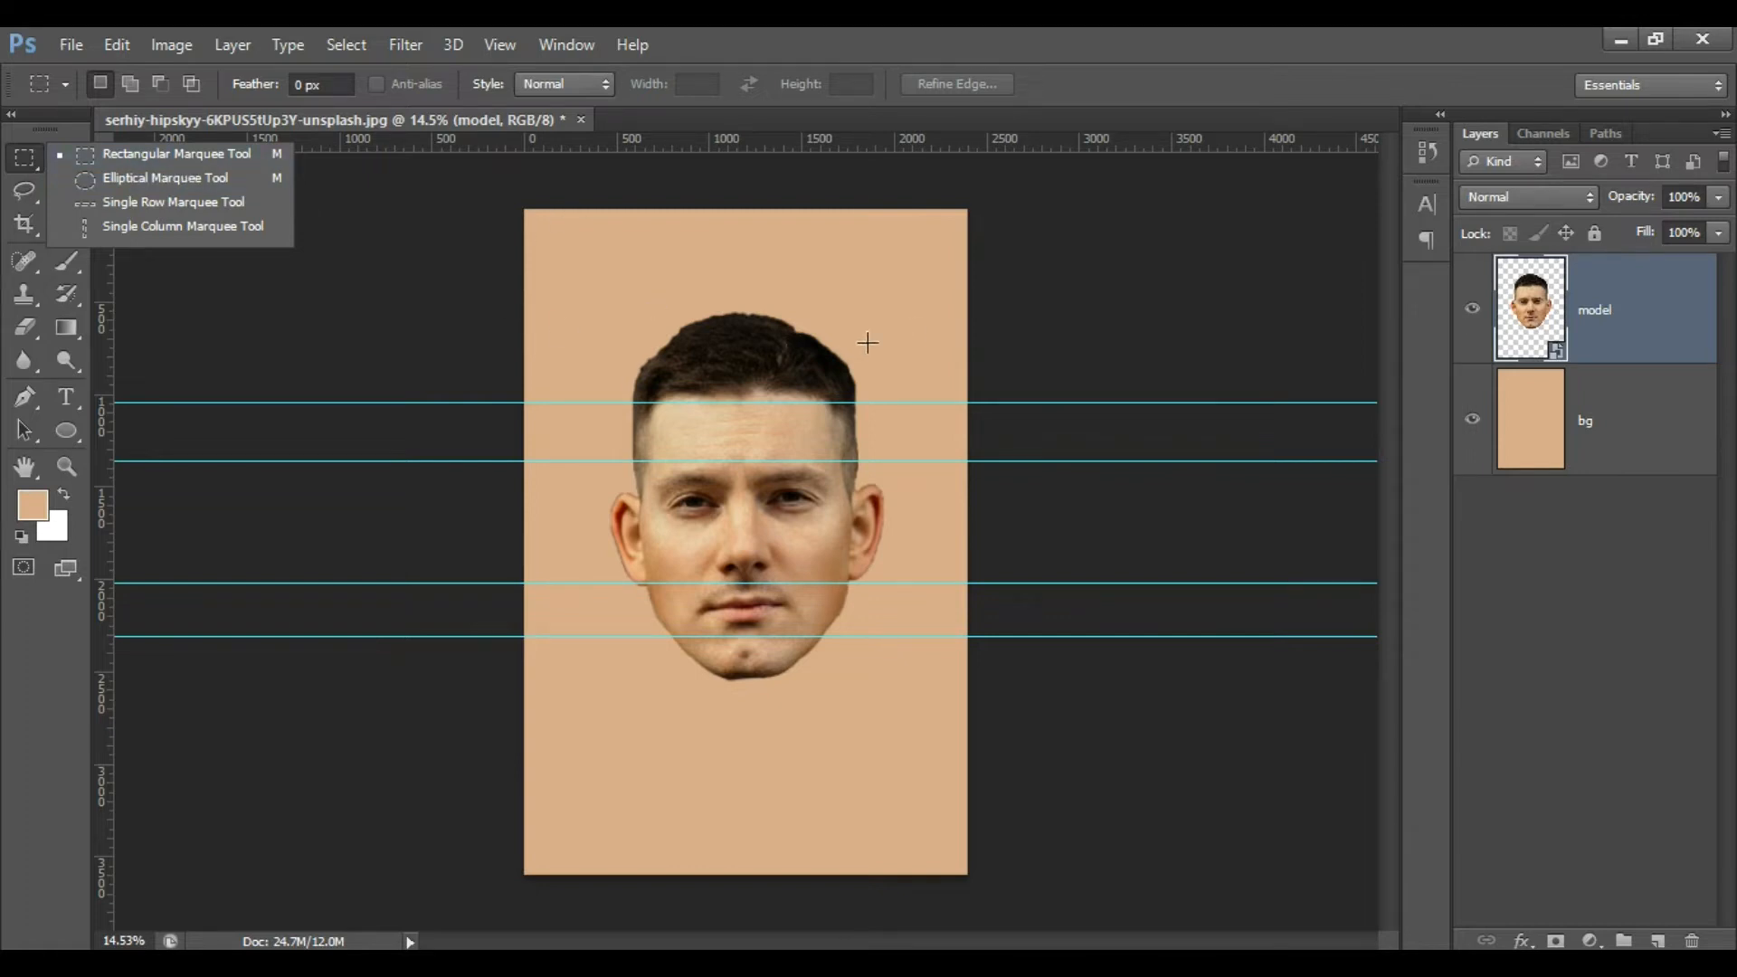
left_click(1138, 76)
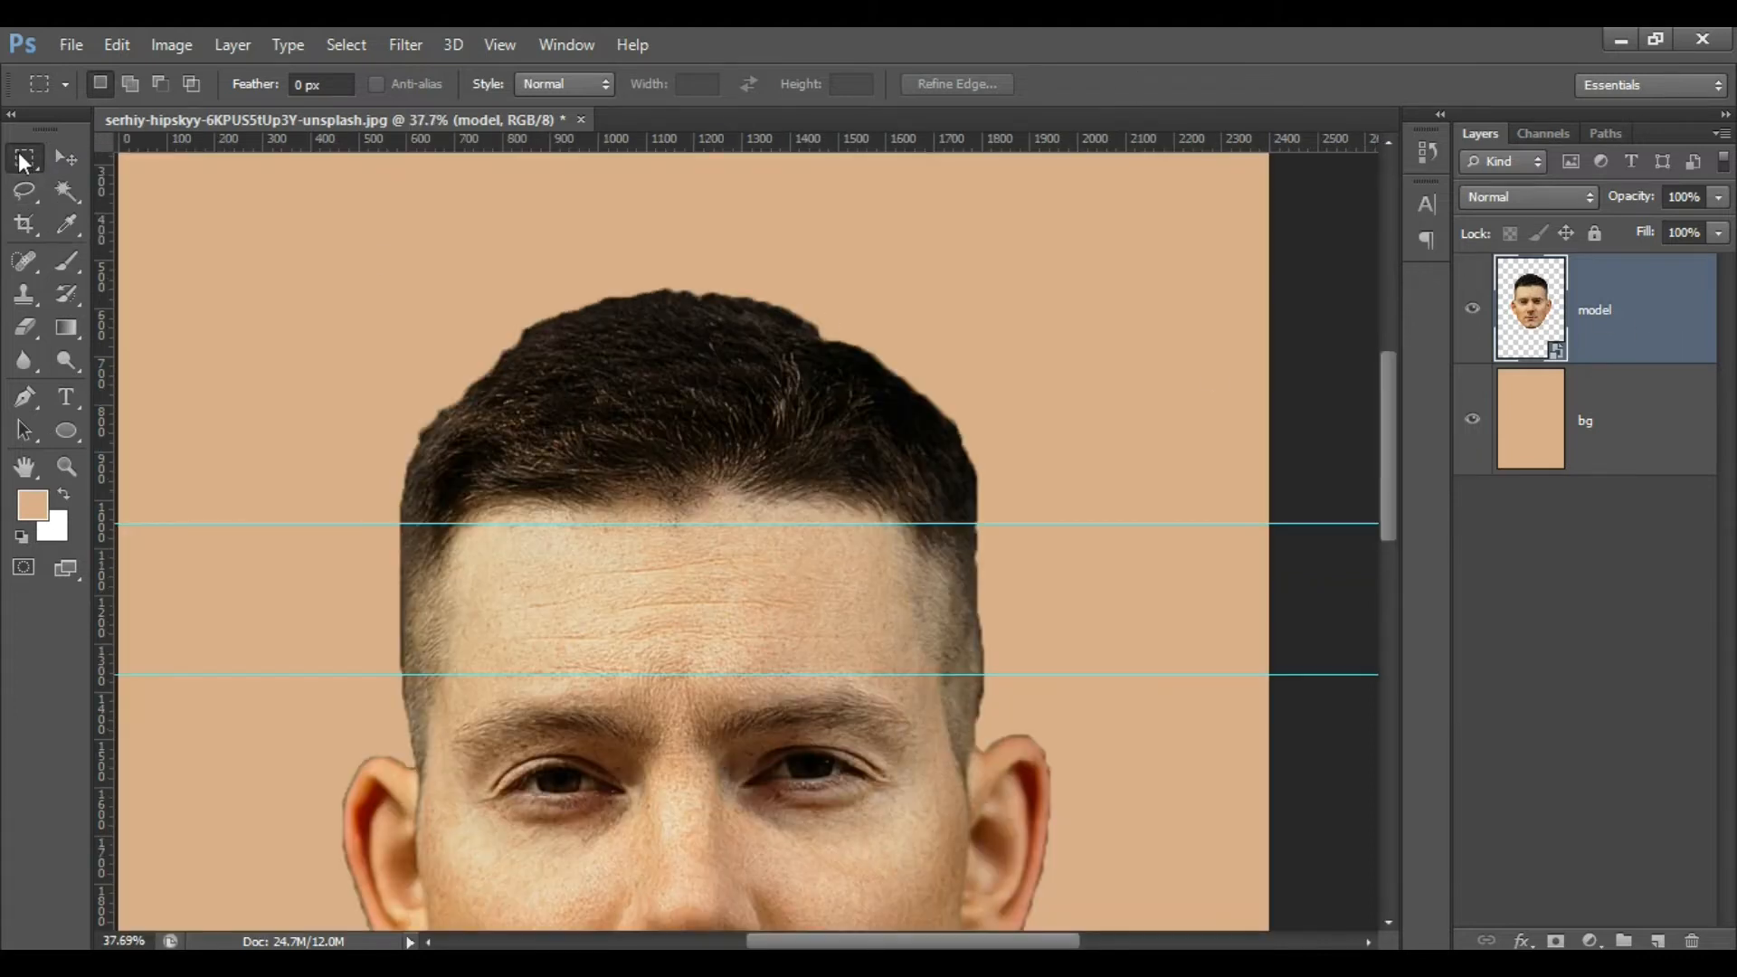
left_click(24, 161)
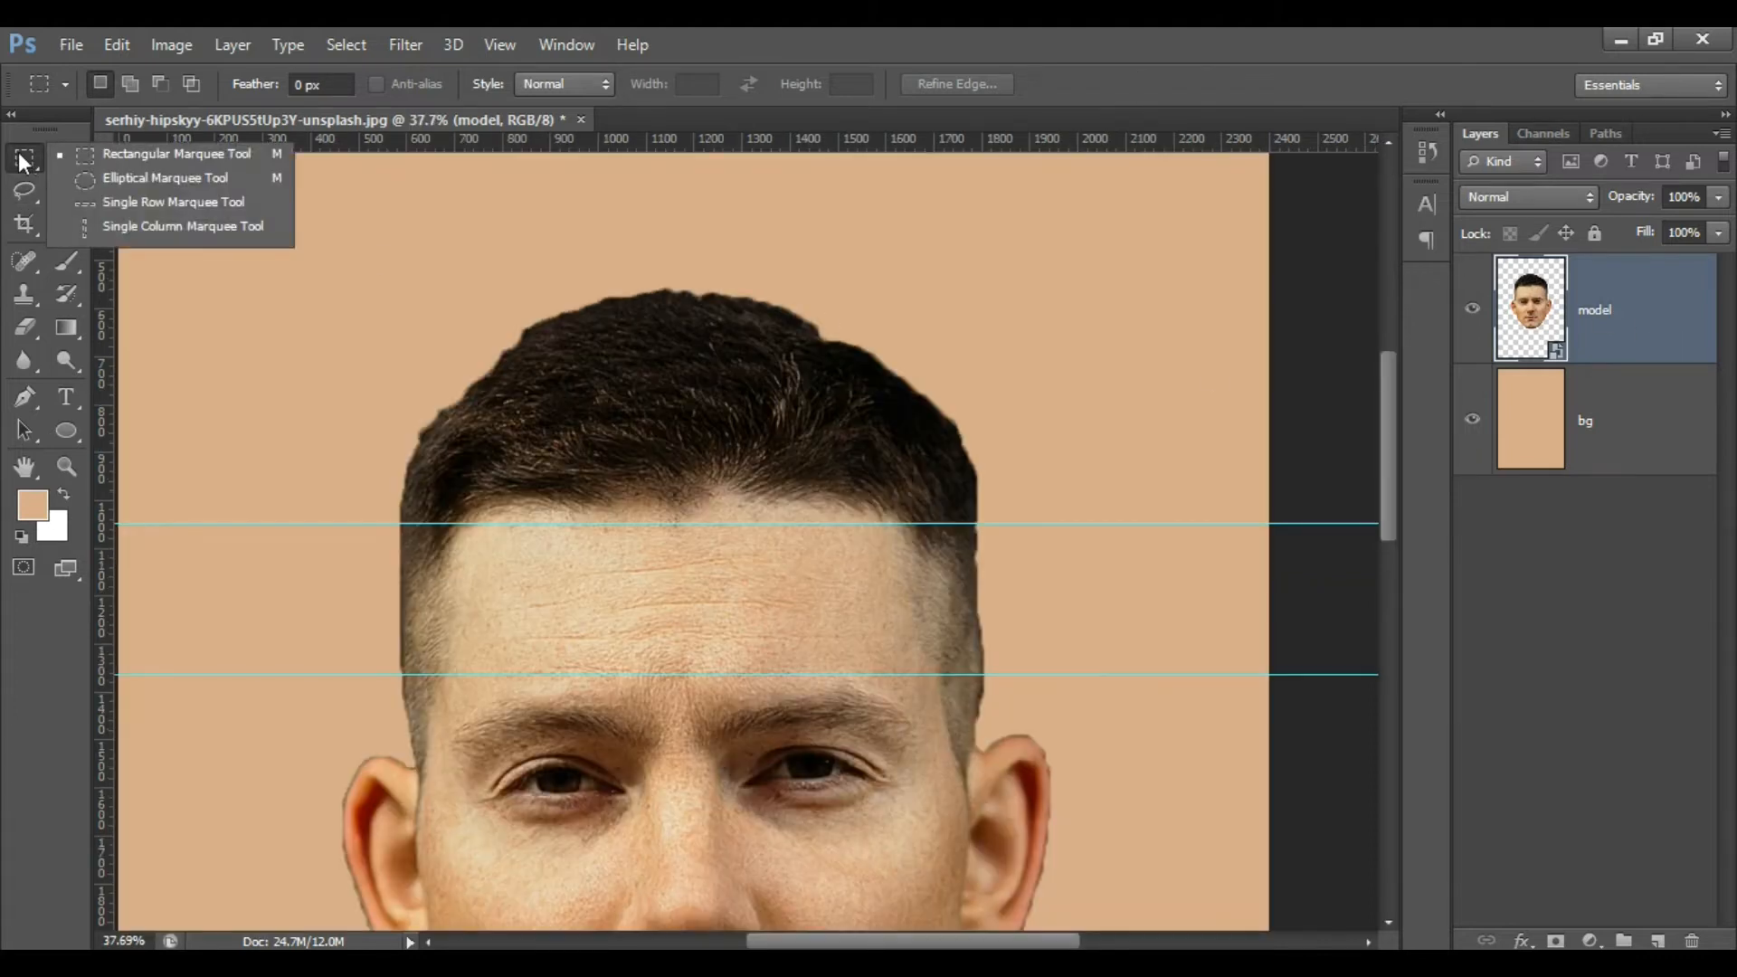
left_click(170, 159)
left_click_drag(262, 174, 1053, 524)
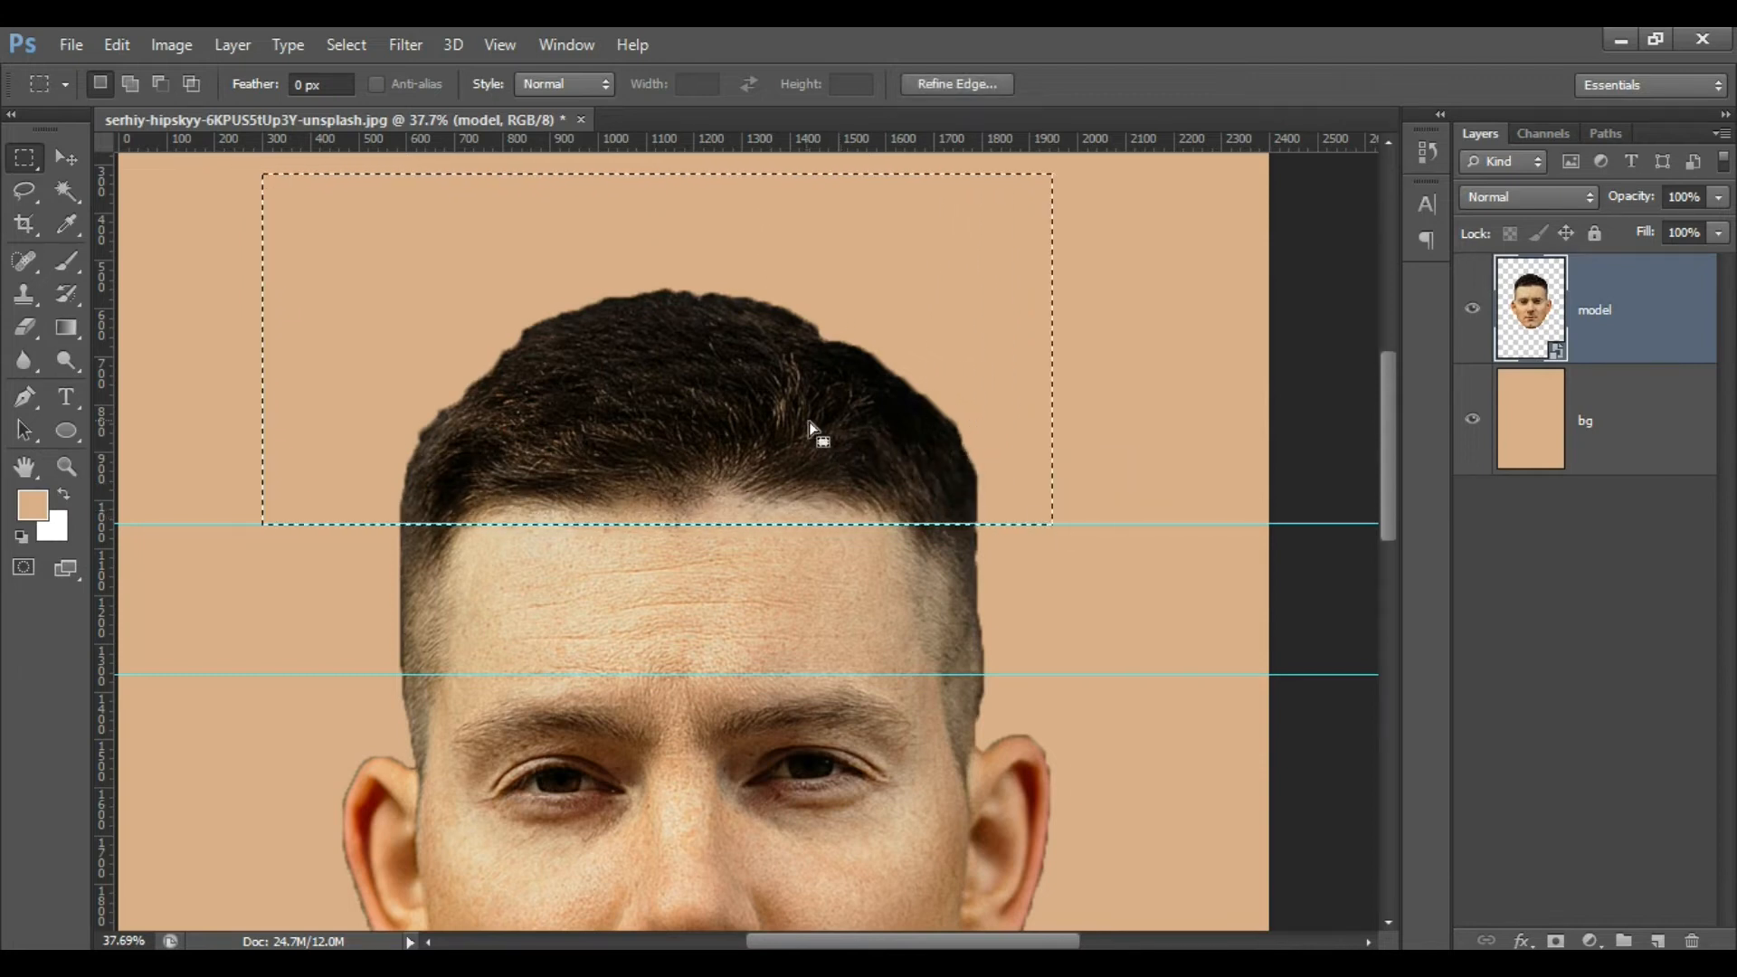
scroll(805, 420, "down", 5)
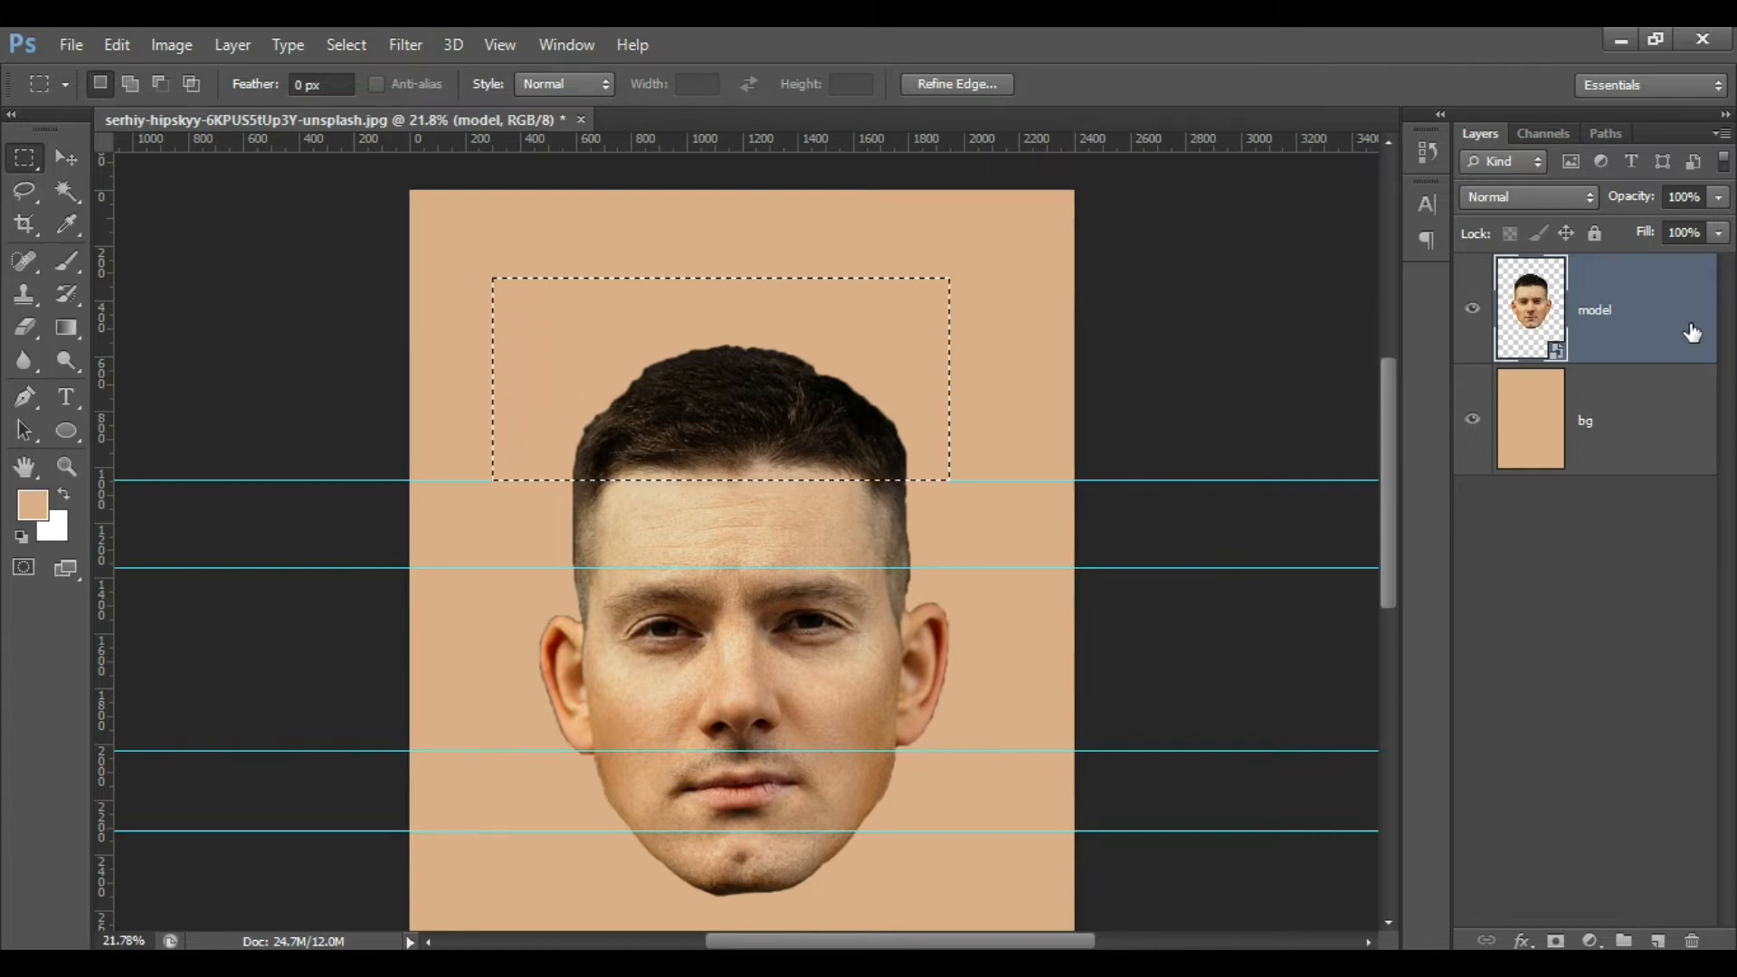
key("ctrl+j")
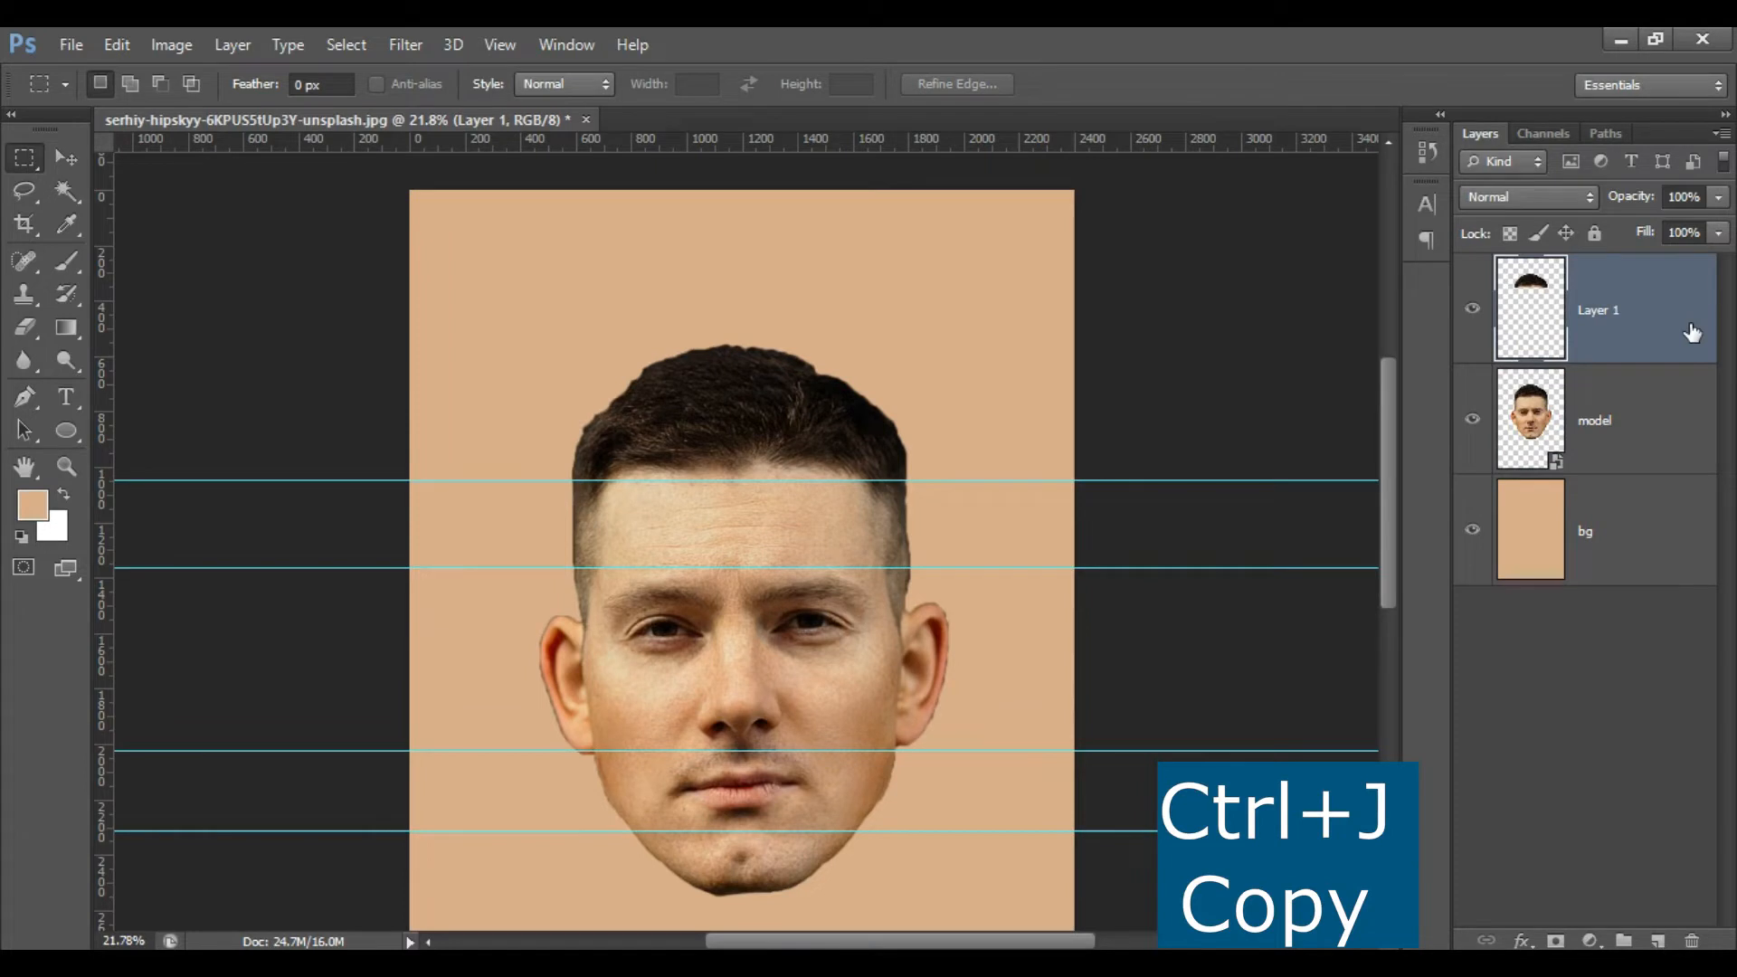
Toggle the visibility of the model and hair layers, rename the hair layer as 1 and make the model layer active.
left_click(1473, 420)
left_click(1475, 421)
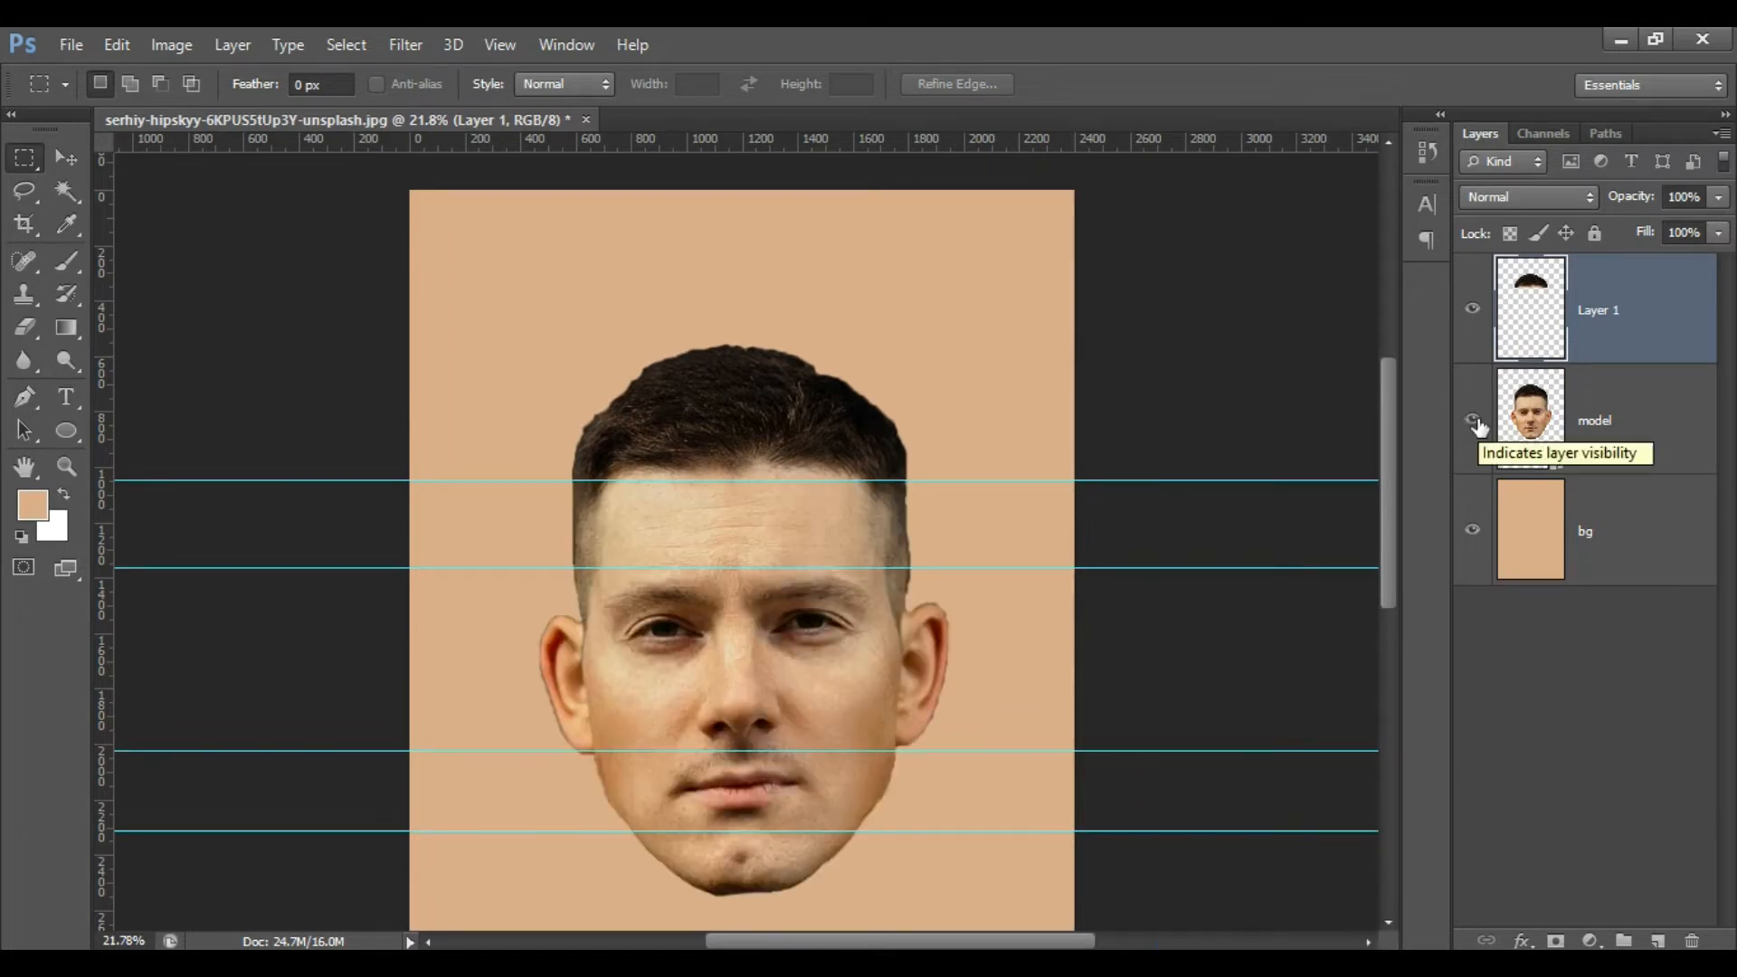
left_click(1472, 313)
left_click(1472, 311)
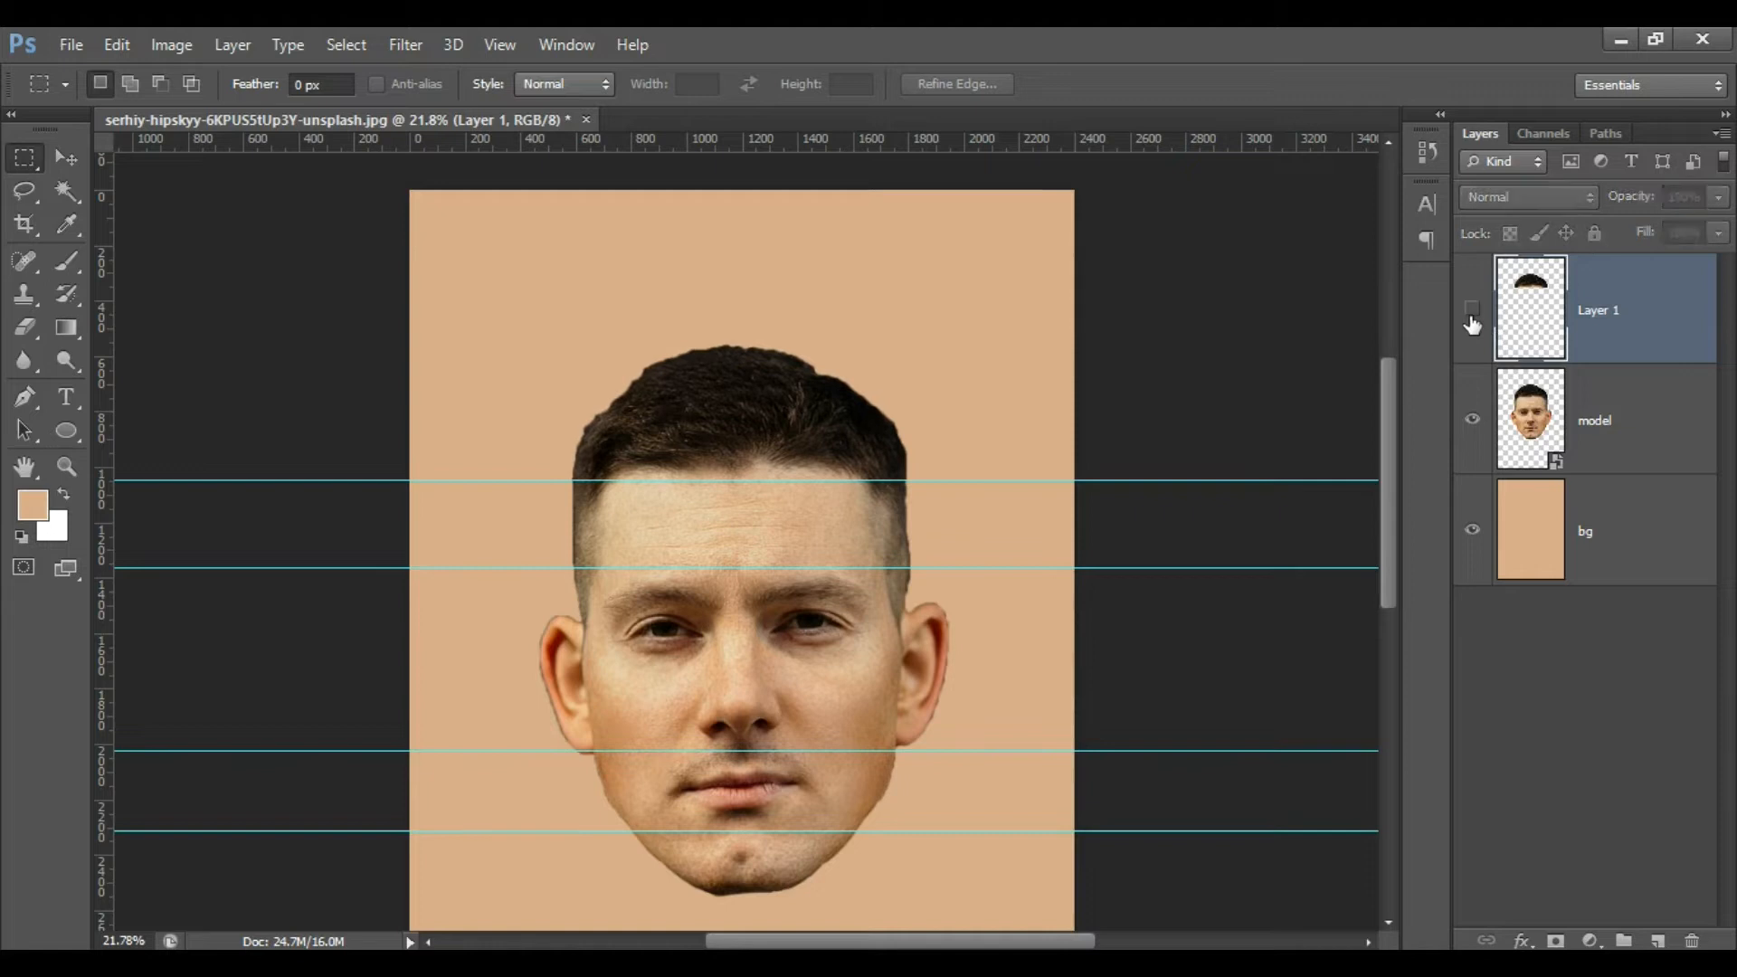
double_click(1599, 311)
type("1")
left_click(1631, 456)
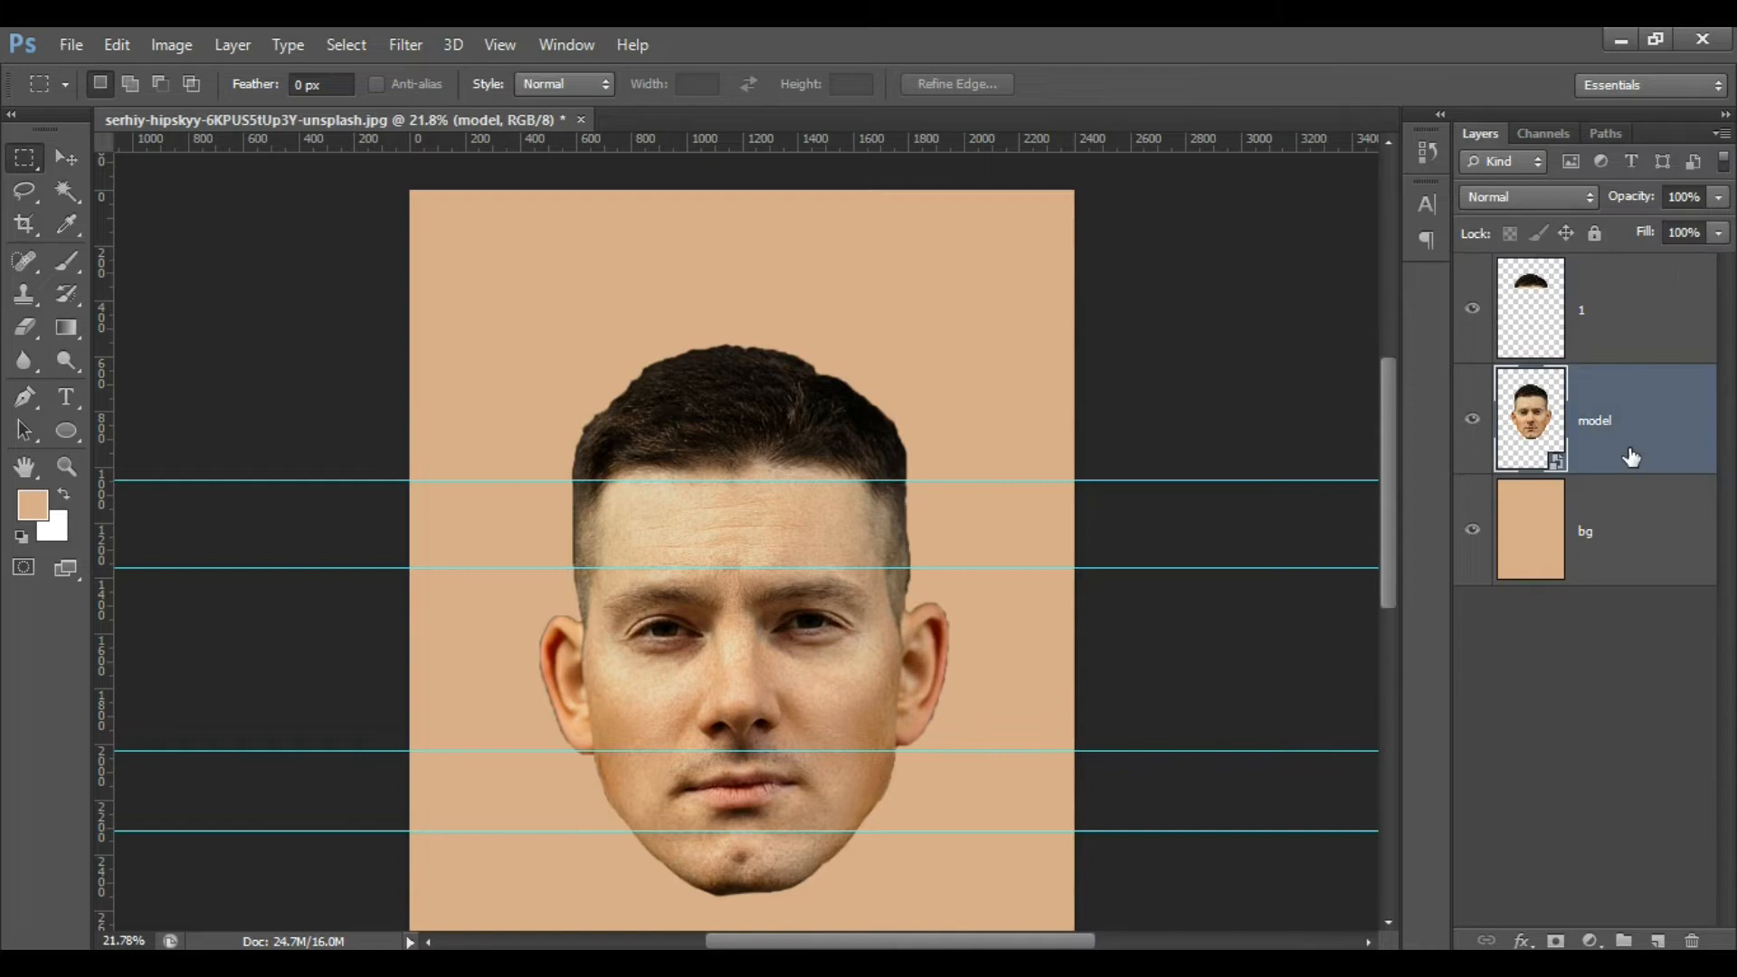
Toggle layers 1 and model off and on to inspect the copied hair piece.
left_click(1474, 312)
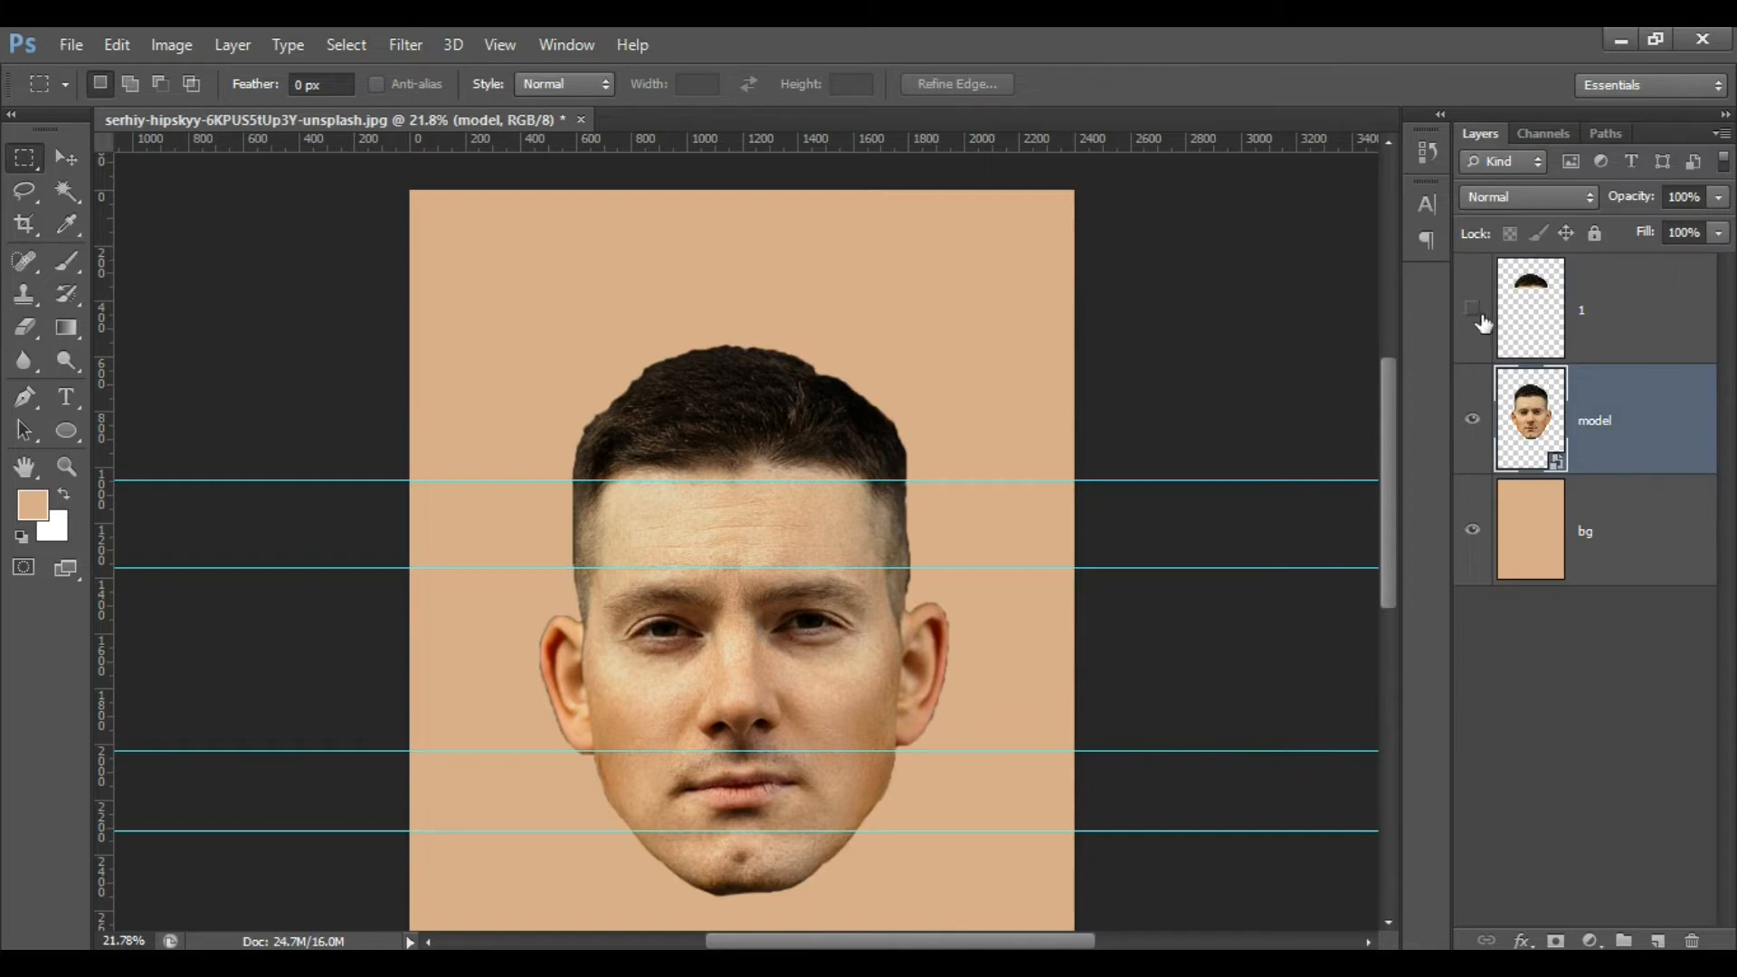
left_click(1473, 310)
left_click(1472, 419)
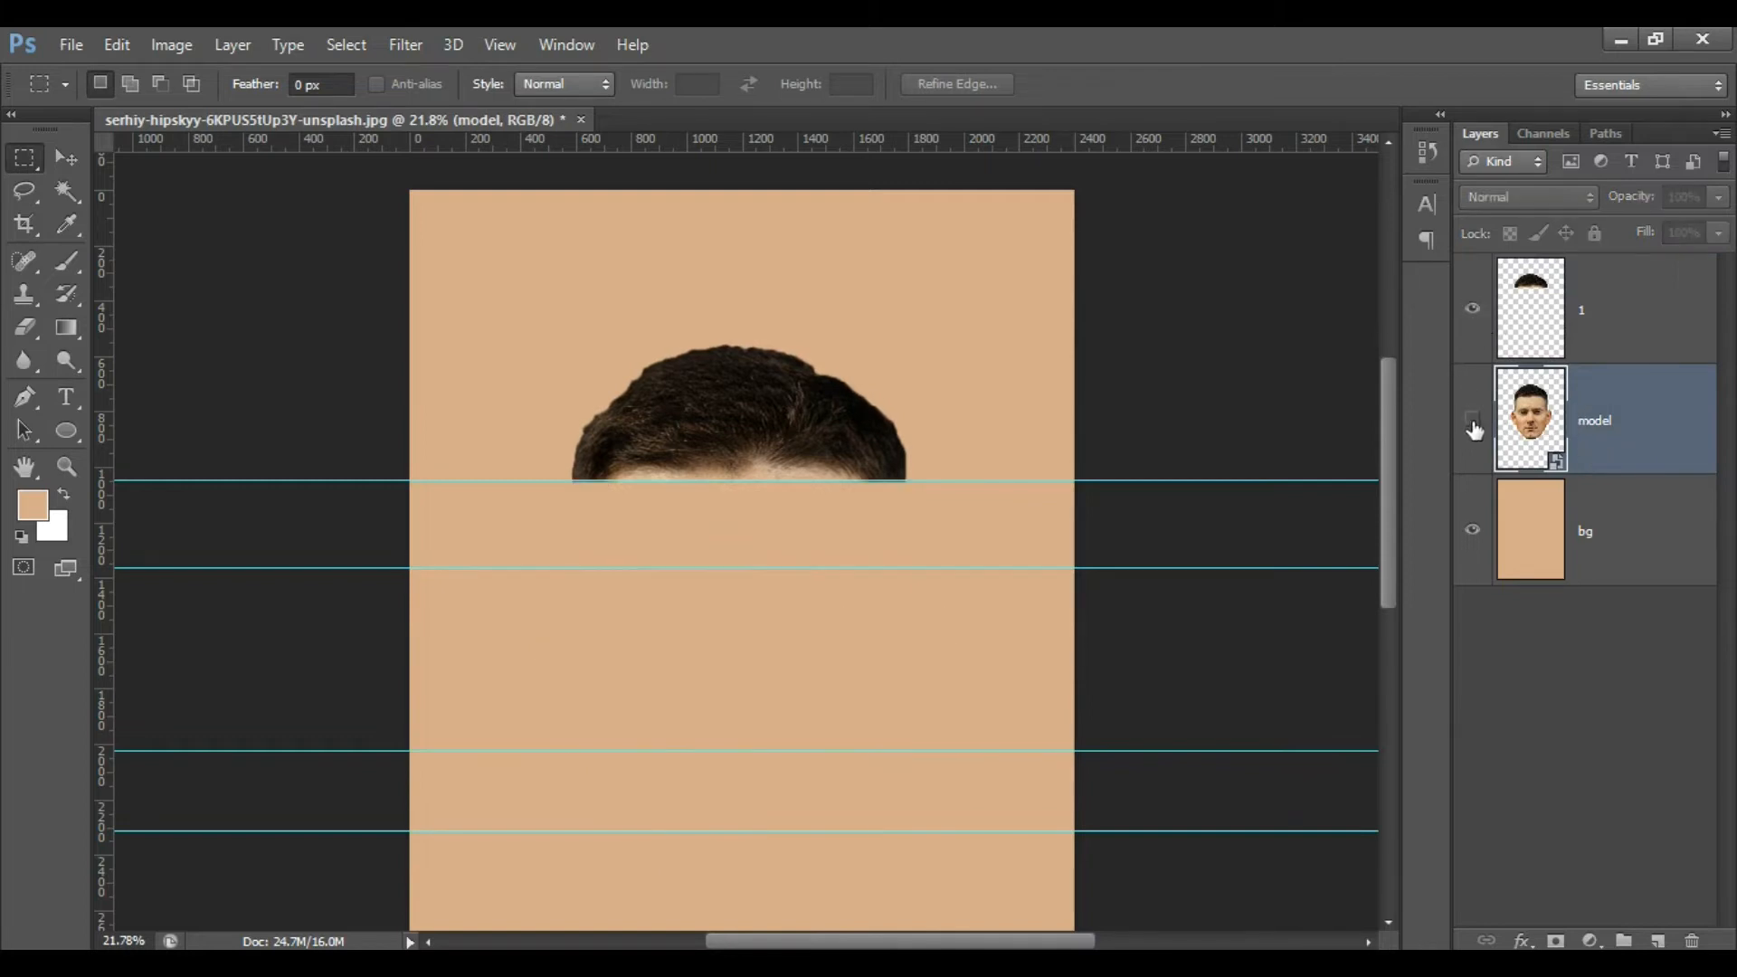
left_click(1473, 419)
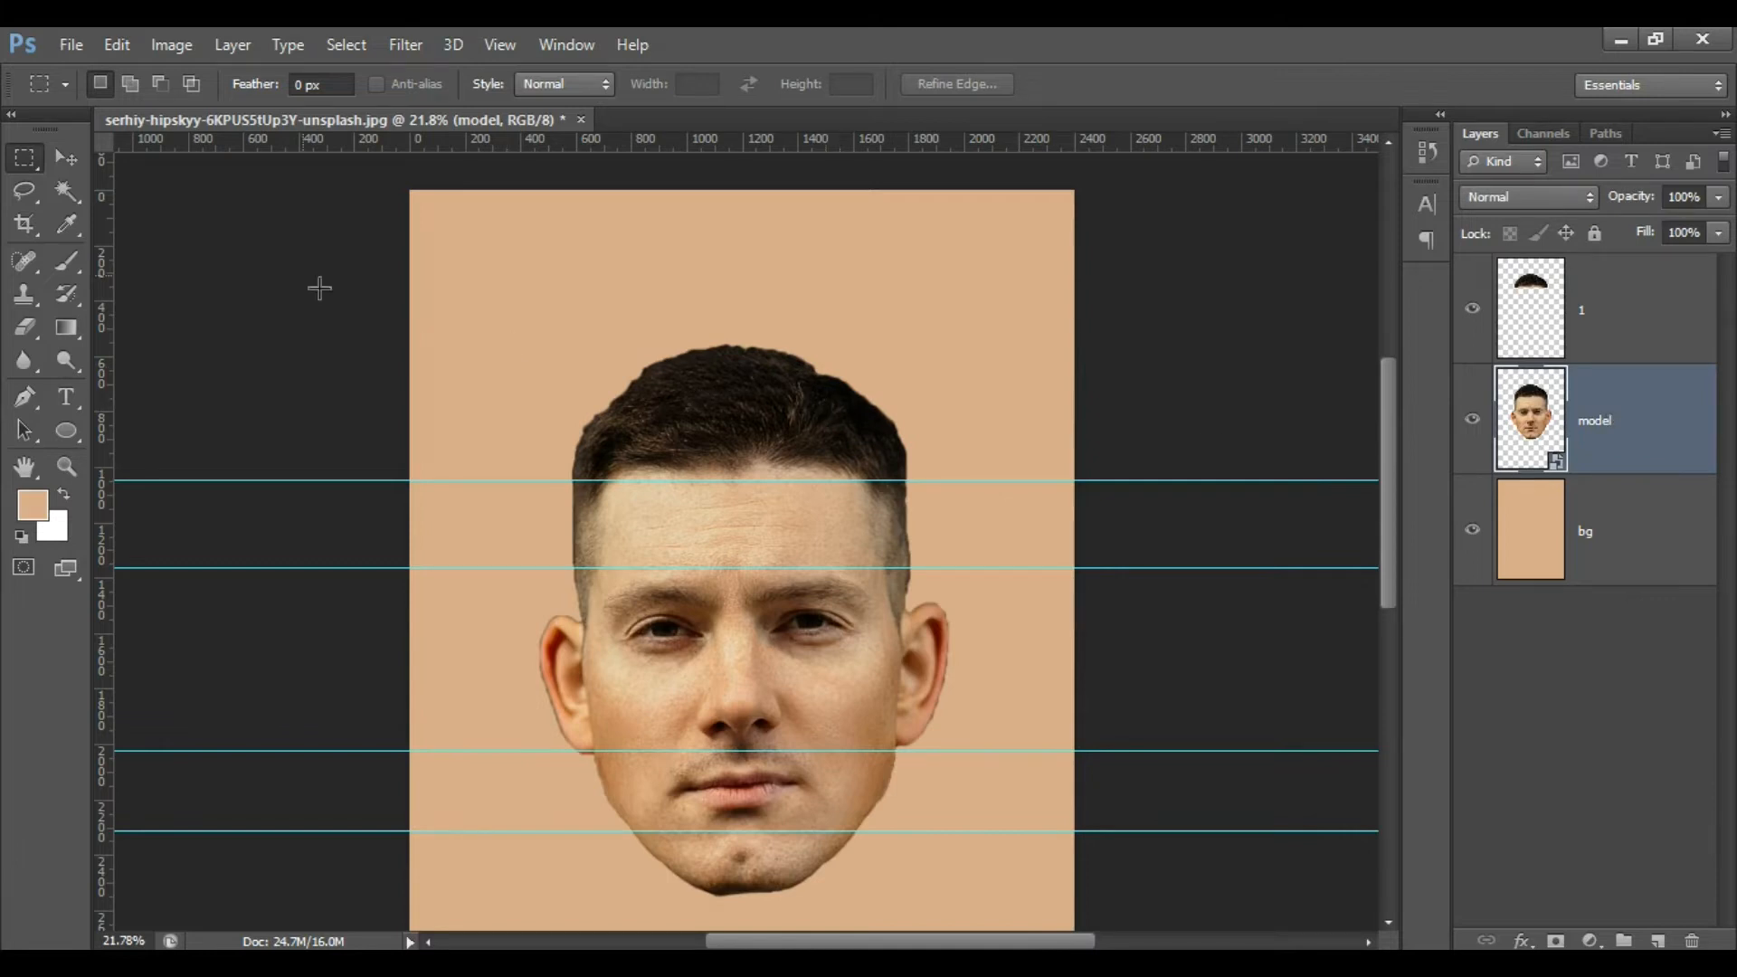
Select the forehead band between the two uppermost guides with the Rectangular Marquee, copy it to a new layer and rename that layer as 2.
right_click(27, 164)
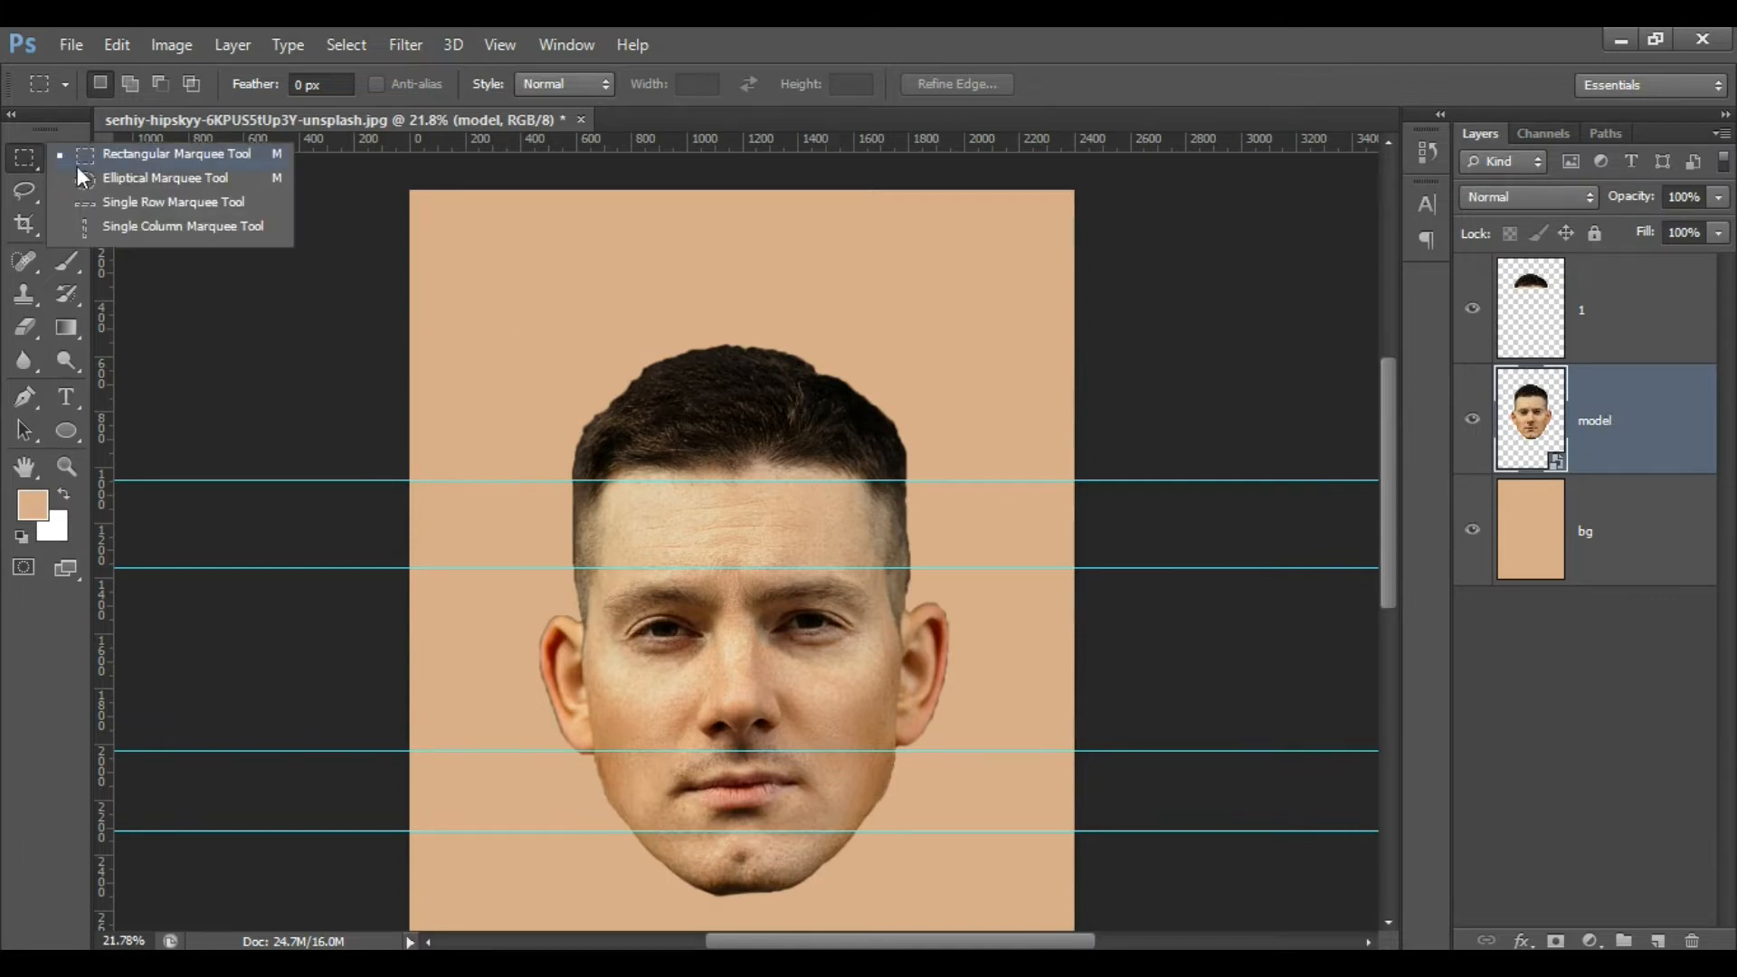
left_click(123, 161)
left_click_drag(518, 481, 1021, 568)
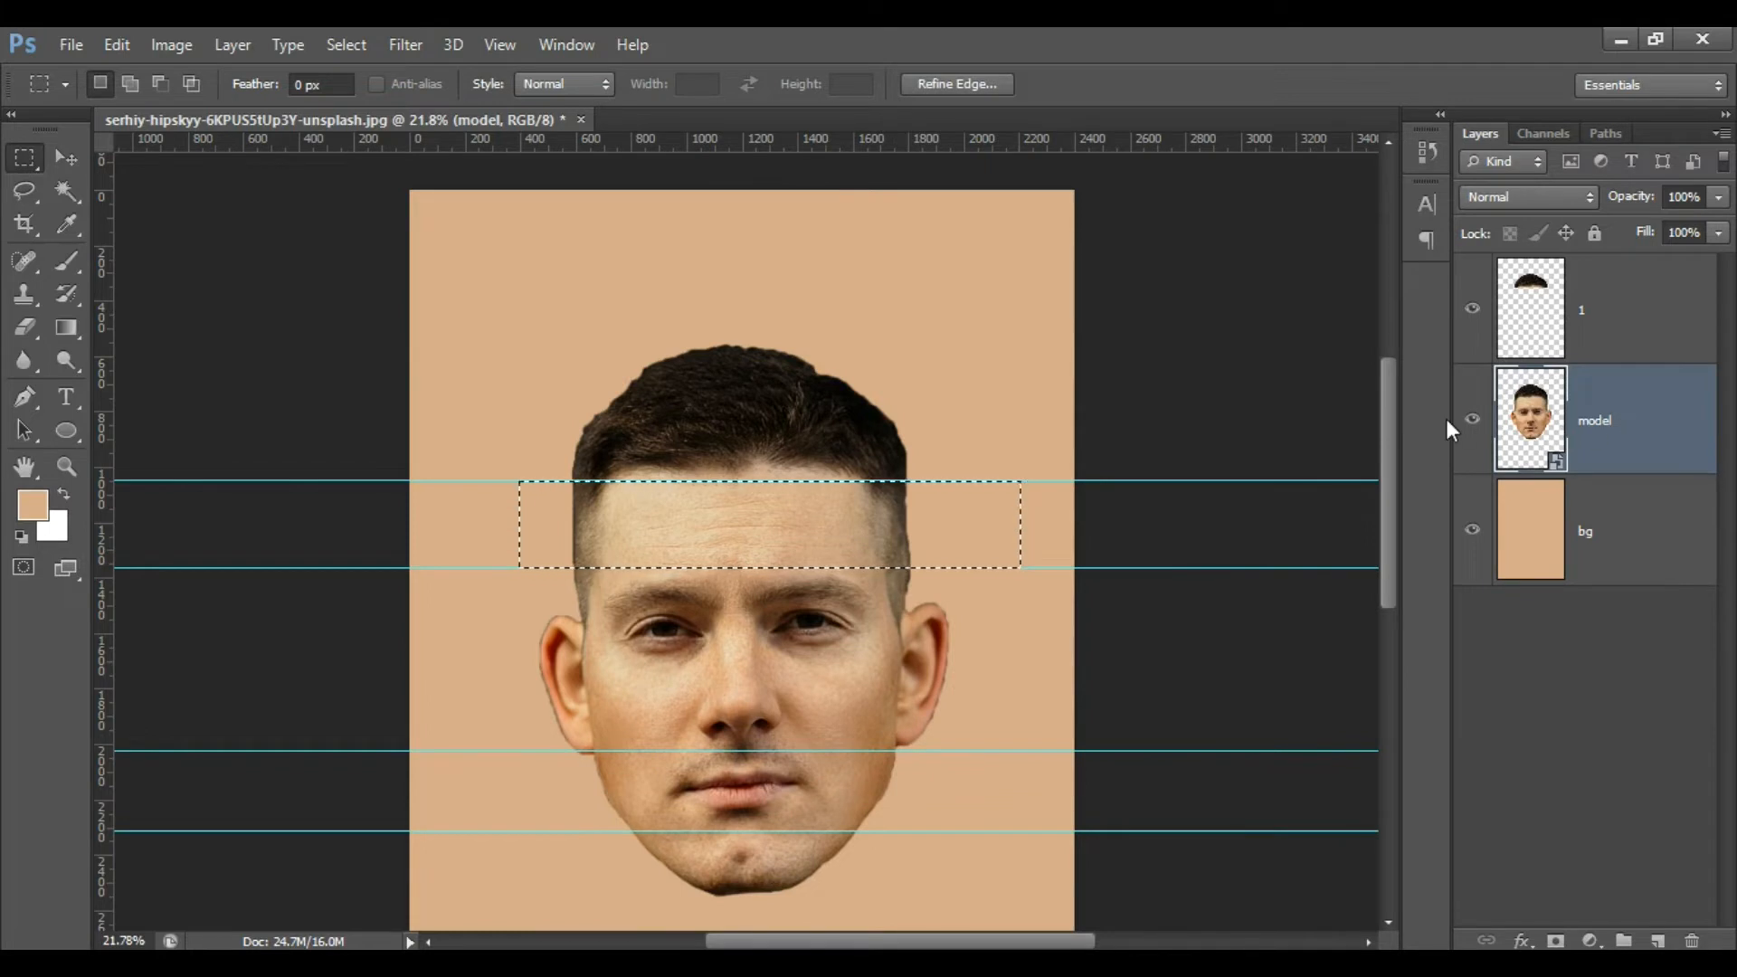
key("ctrl+j")
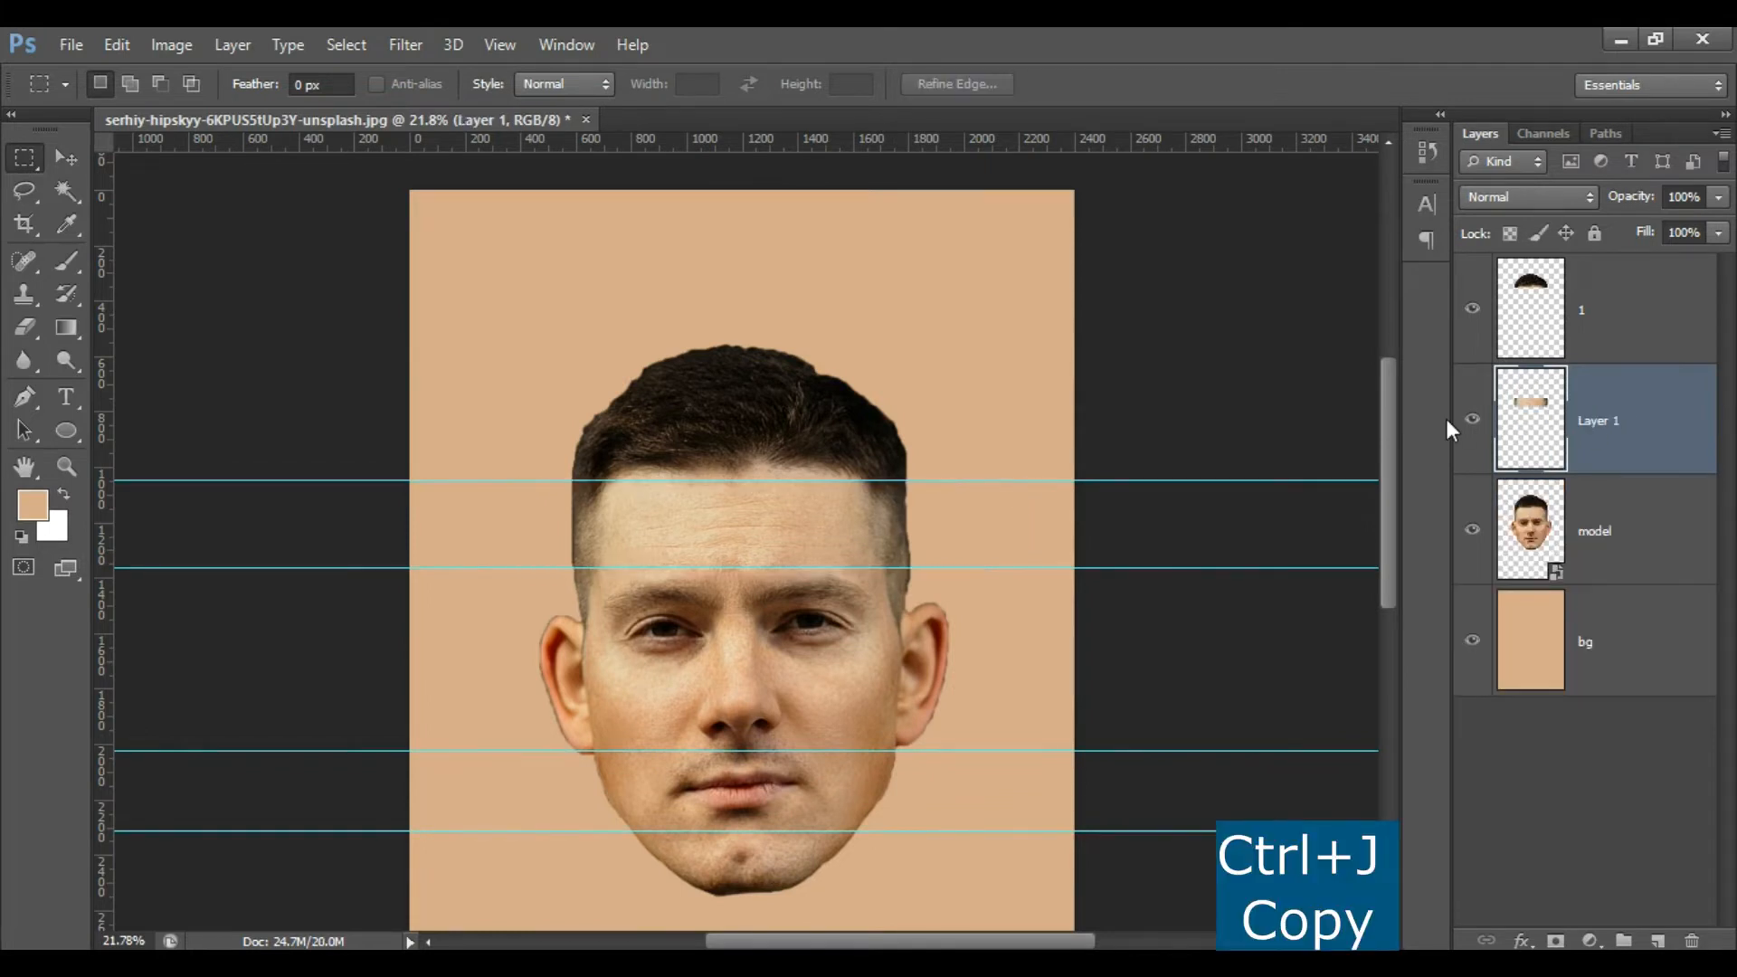
double_click(1596, 421)
type("2")
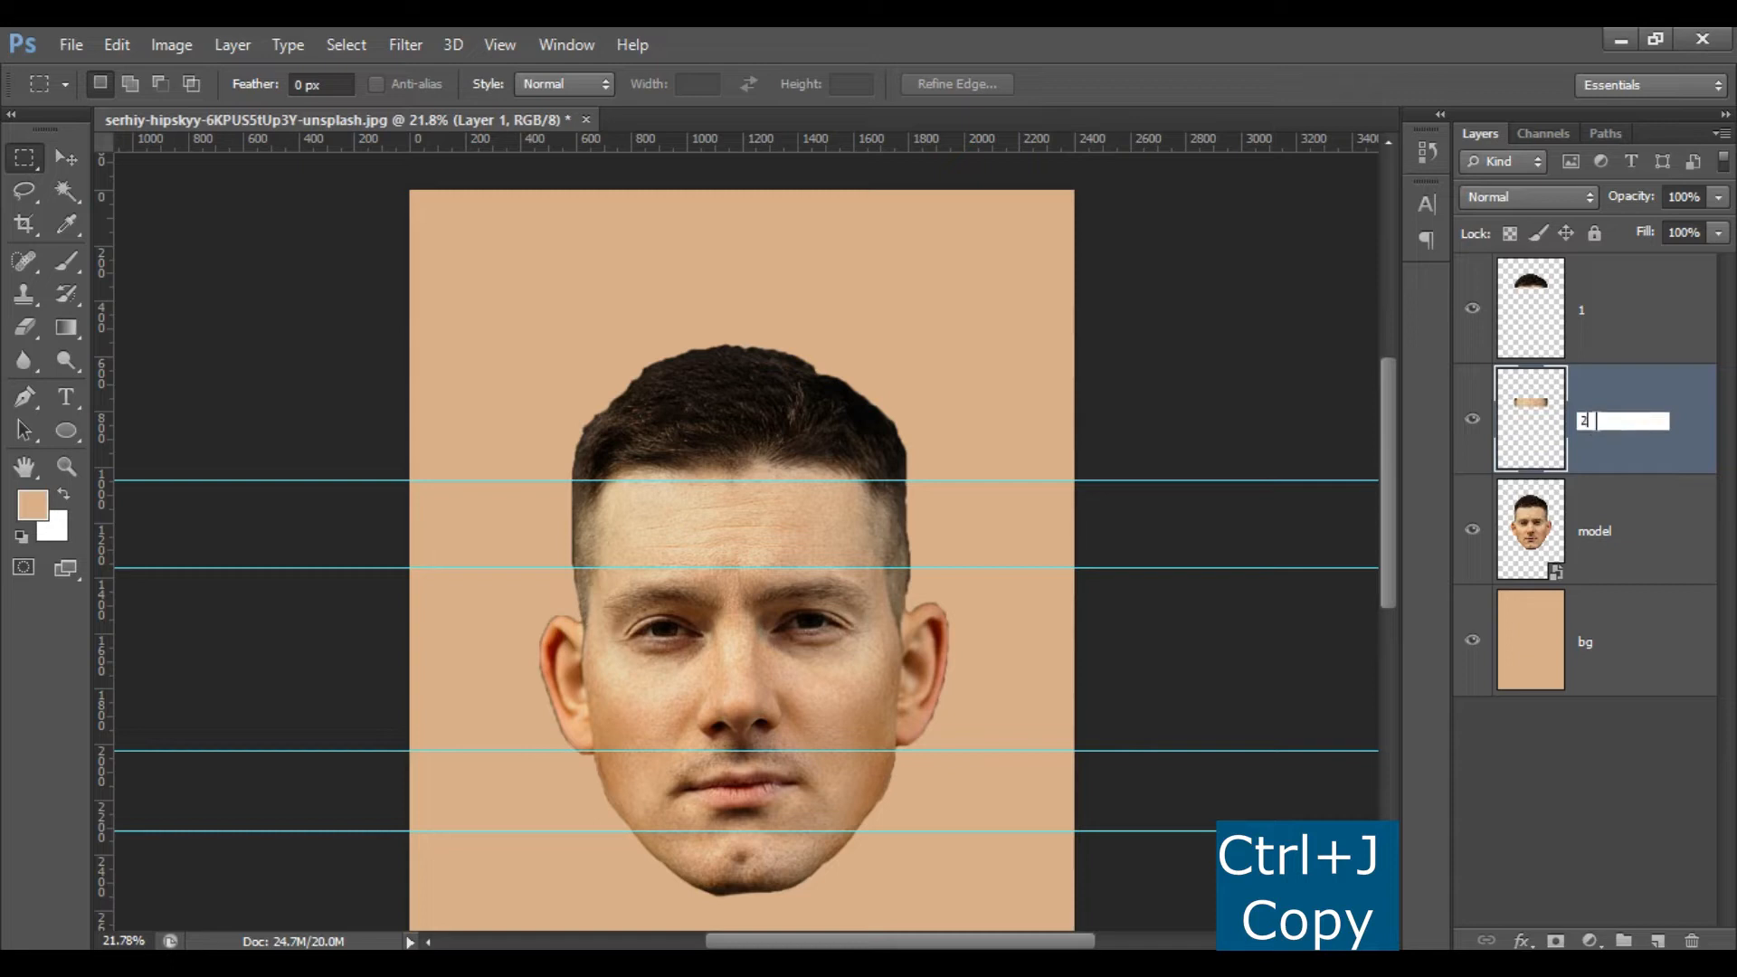
Select the eye-and-nose band between the second and third guides on the model layer and copy it to a new layer.
left_click(1589, 531)
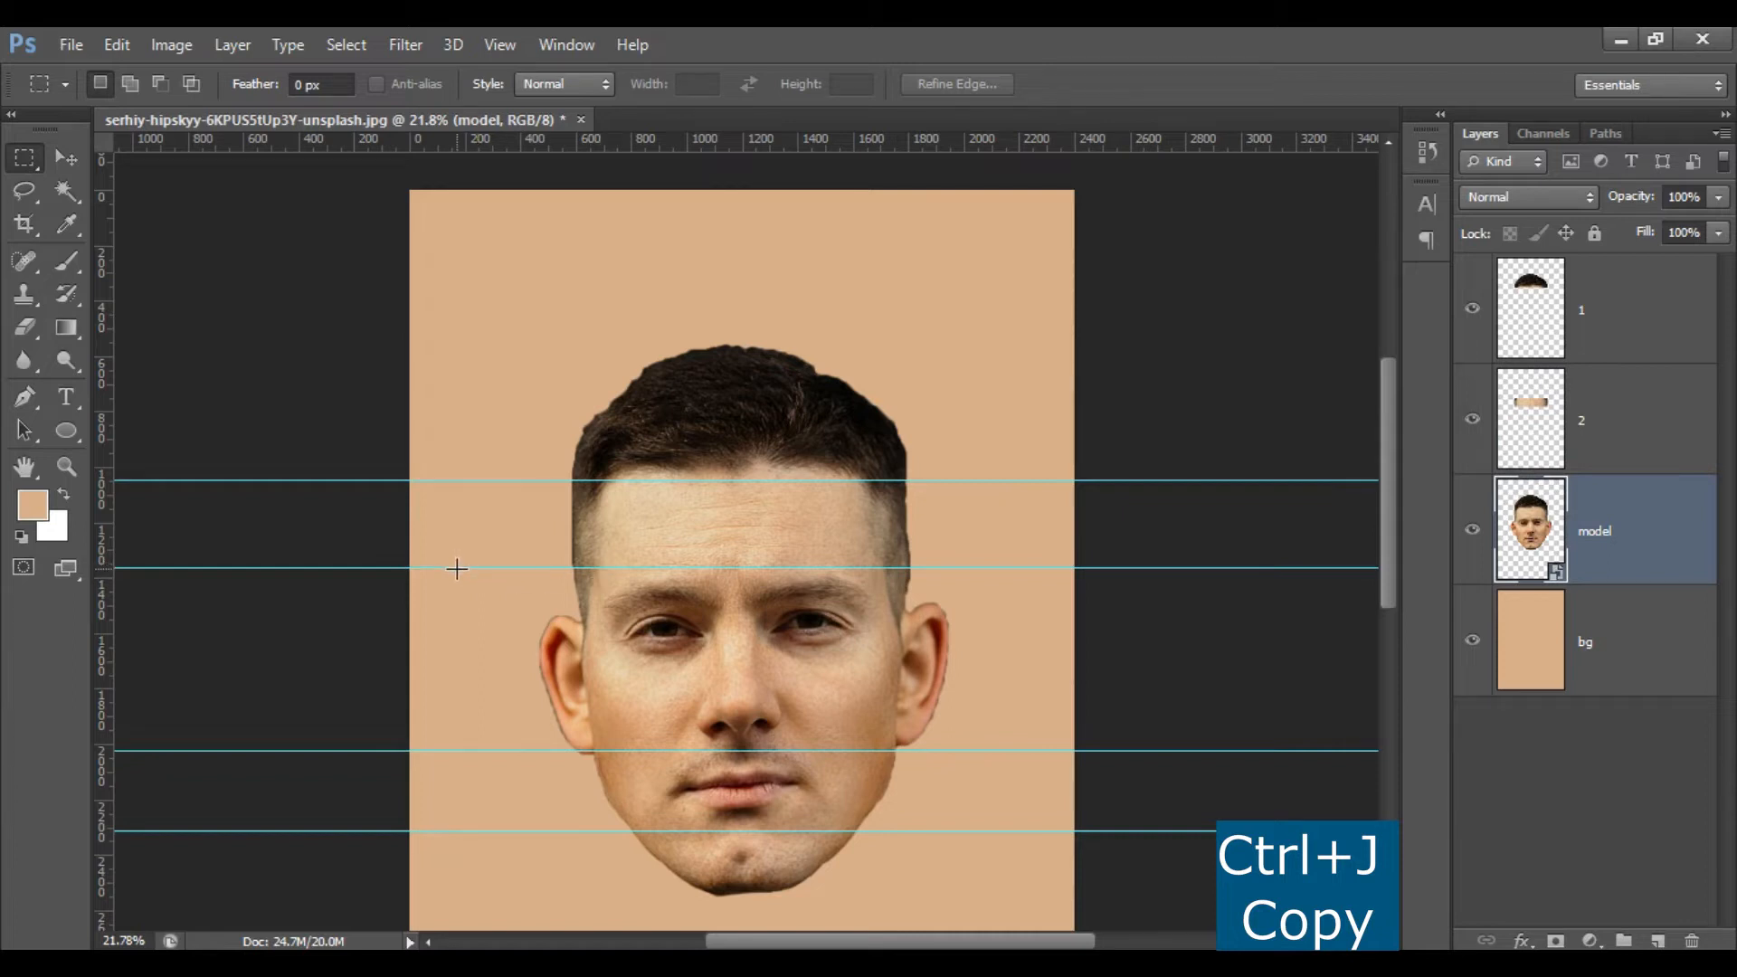
left_click_drag(457, 568, 1024, 747)
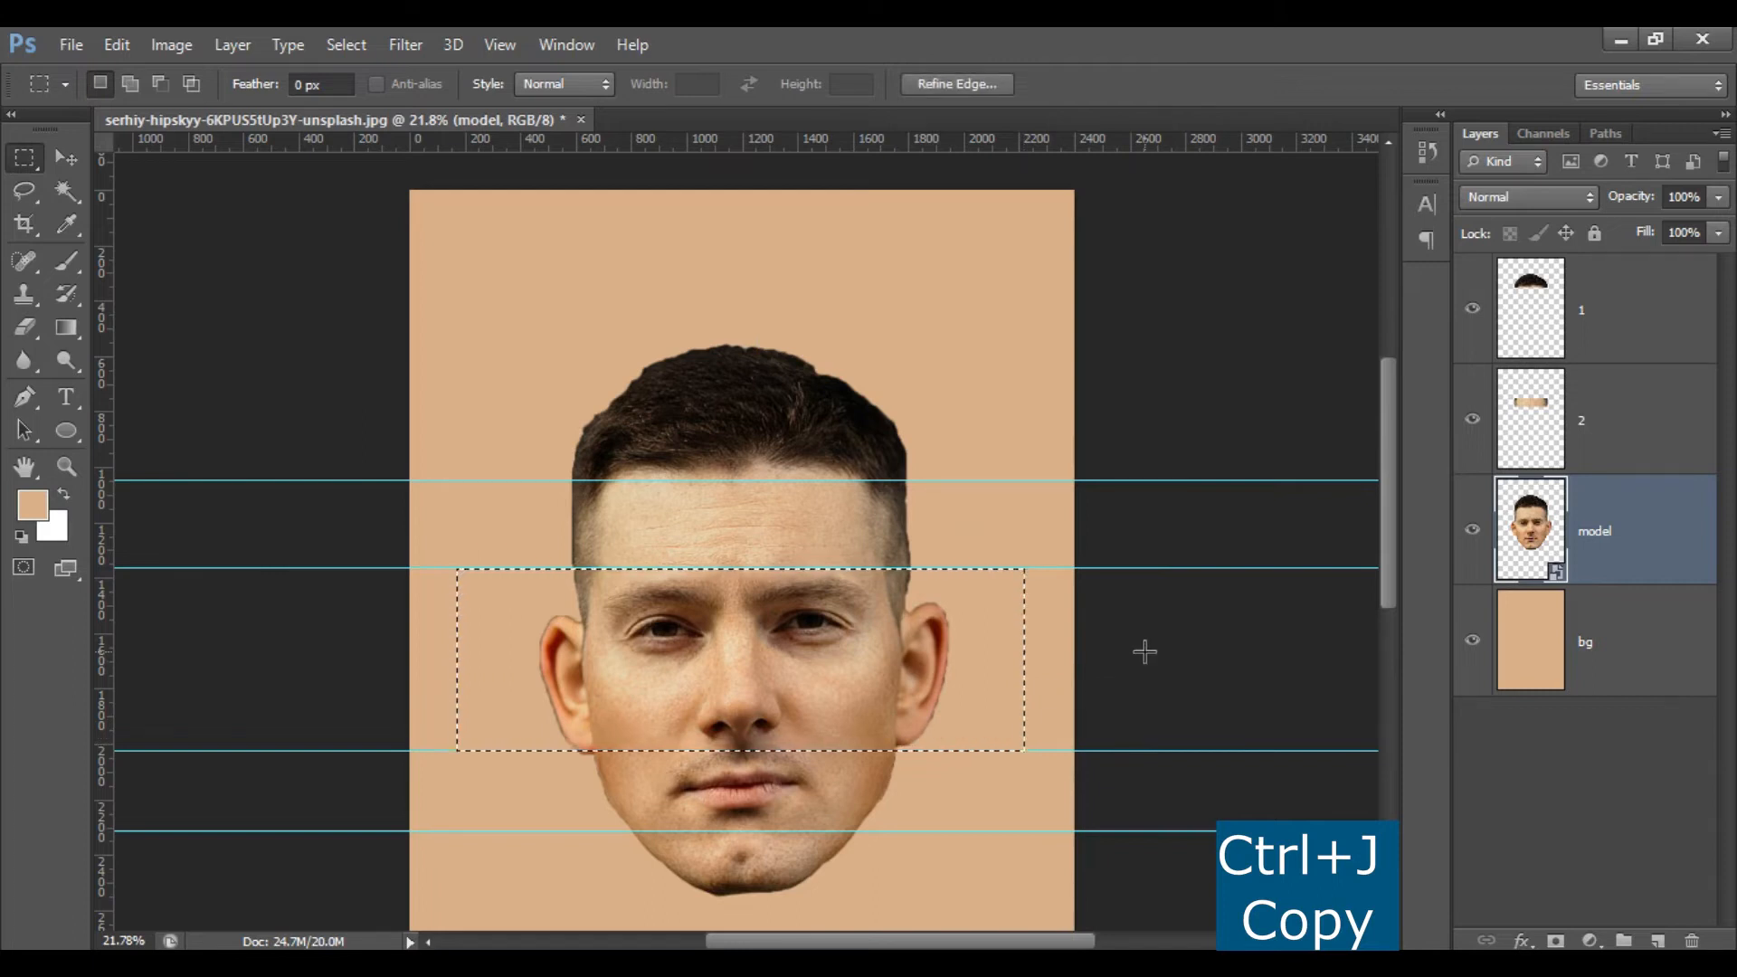
key("ctrl+j")
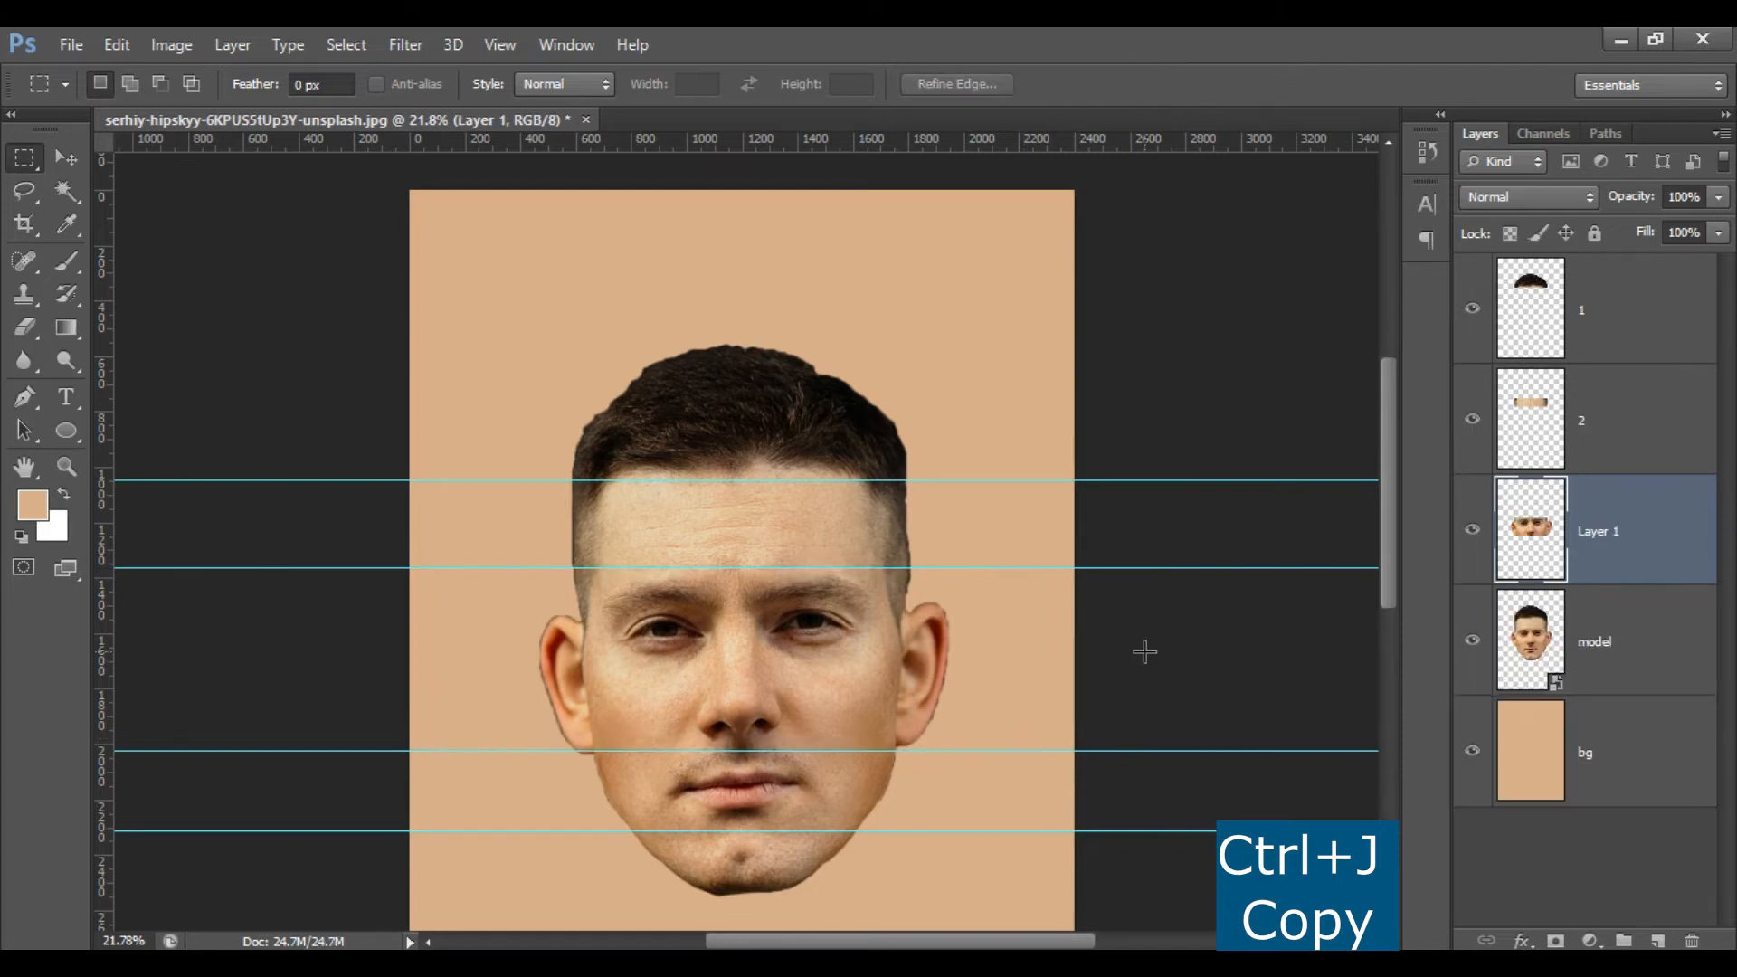
Select the mouth band between the two lowest guides on the model layer and copy it to a new layer.
left_click(1615, 644)
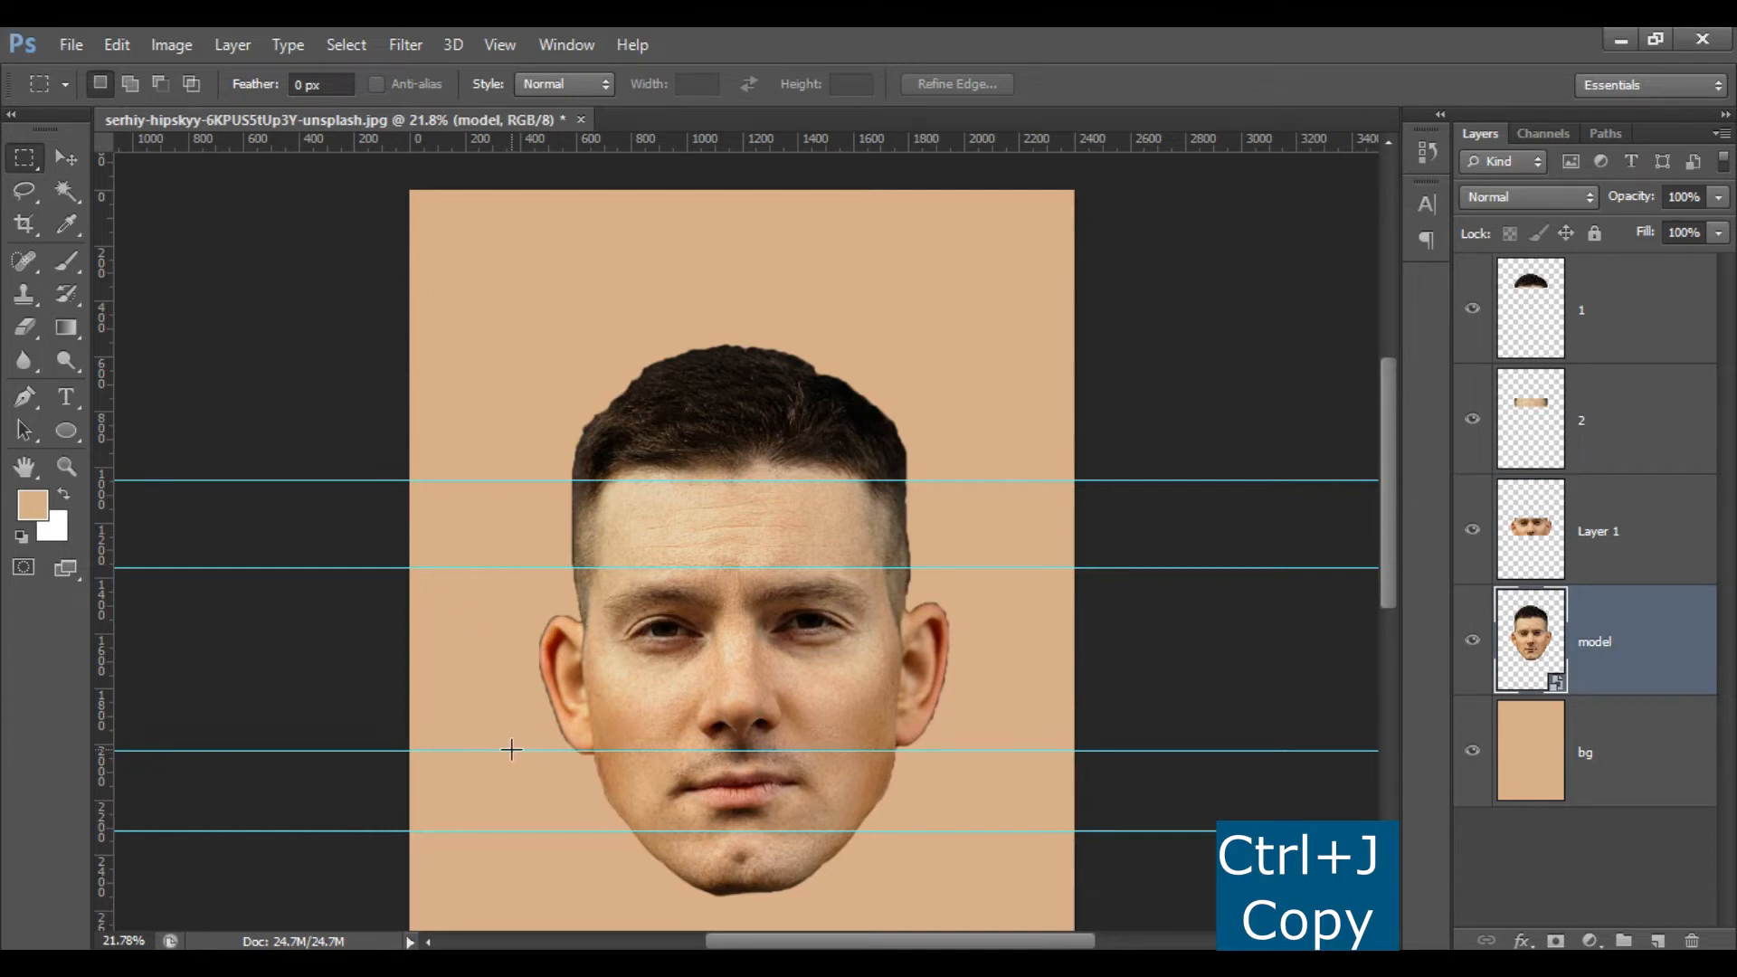
left_click_drag(511, 751, 983, 822)
left_click_drag(990, 820, 991, 819)
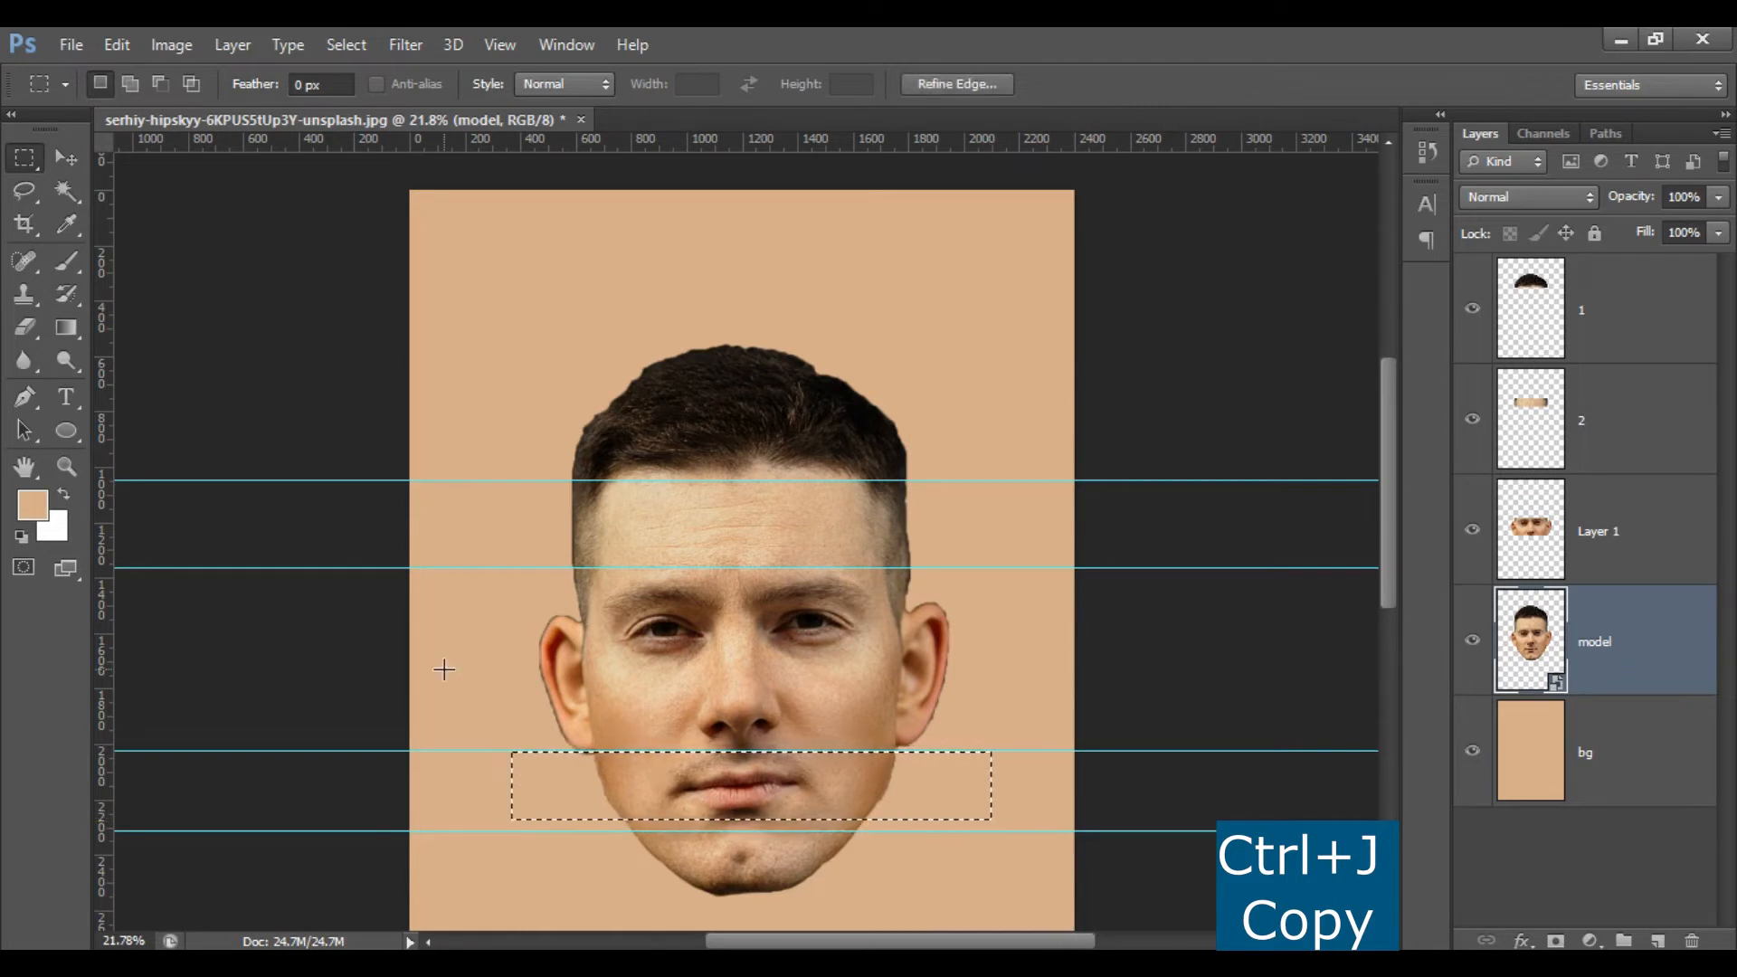
key("ctrl+j")
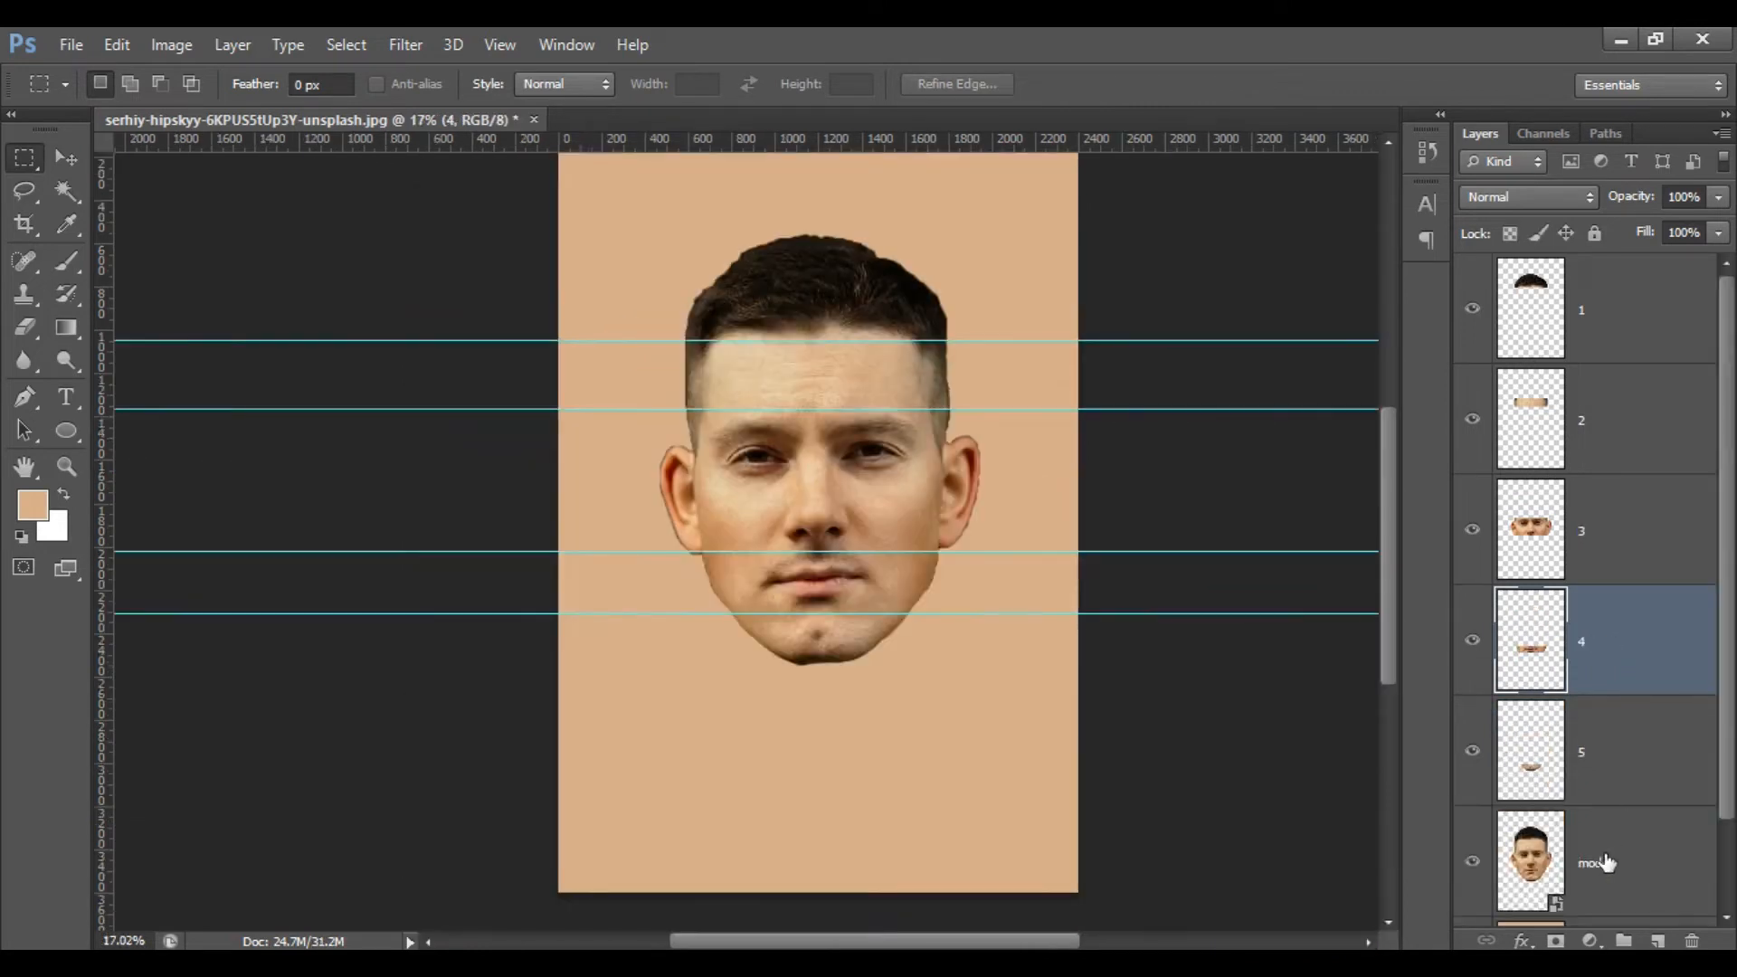
Toggle the model layer's visibility repeatedly to check the five slices, and leave the model layer hidden.
left_click(1604, 859)
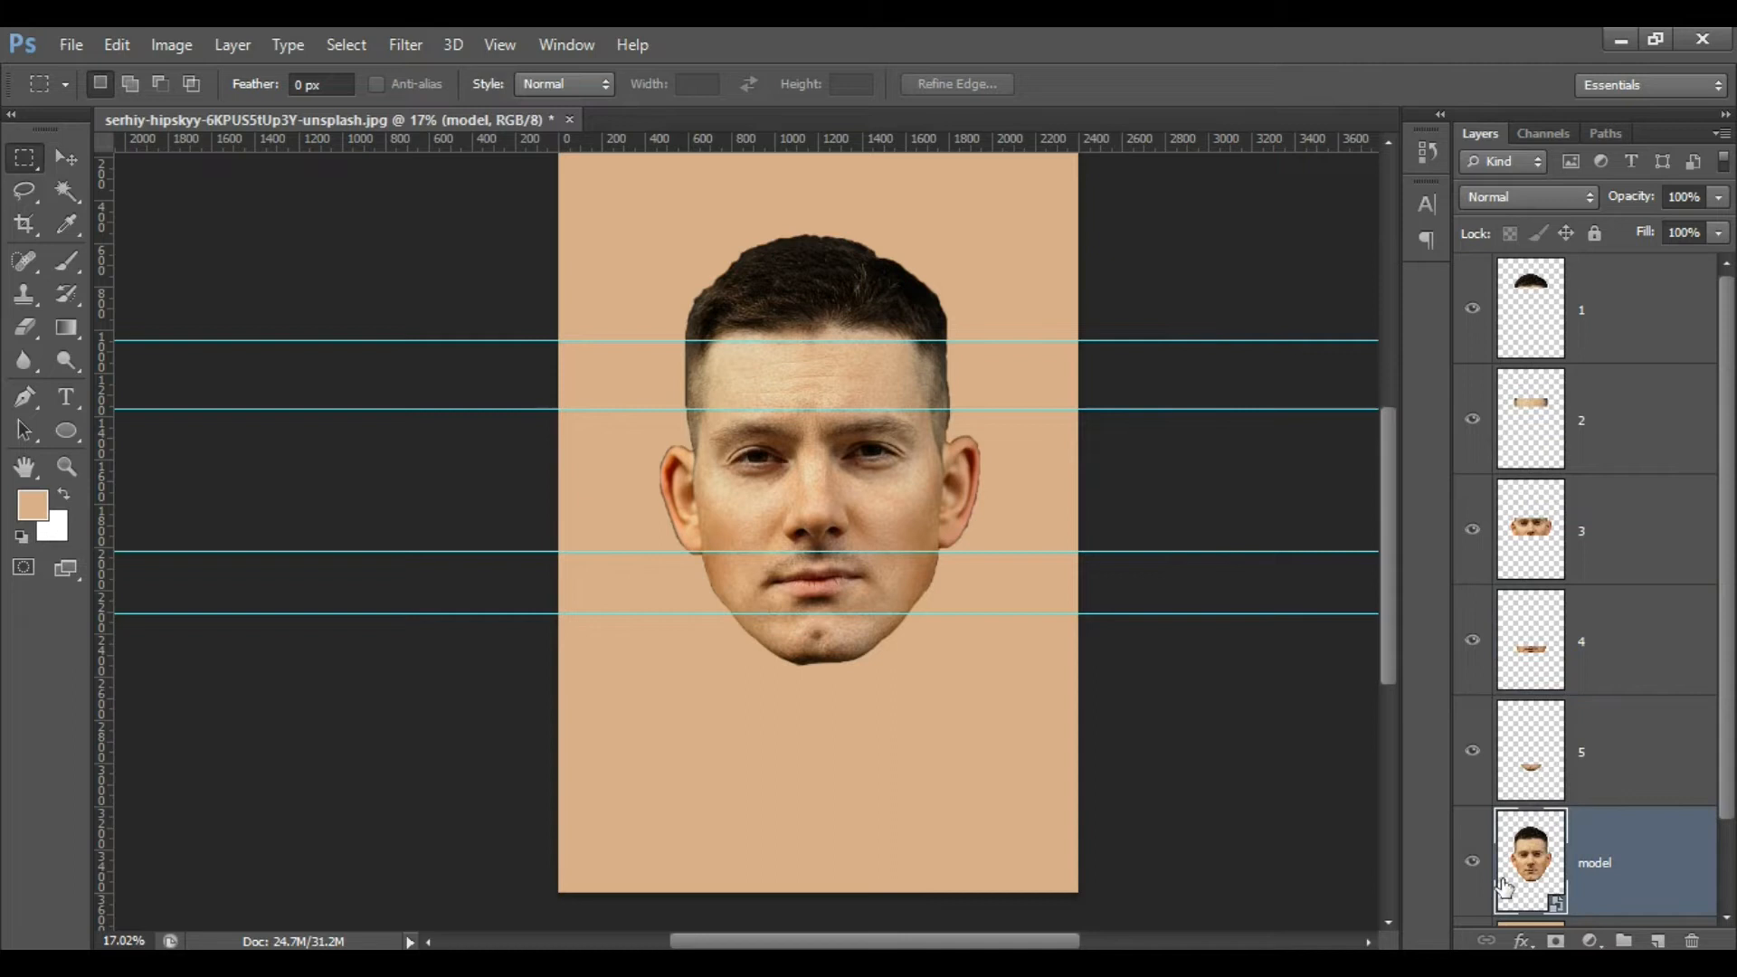
left_click(1479, 884)
left_click(1479, 884)
left_click(1479, 884)
left_click(1480, 886)
left_click(1480, 886)
left_click(1480, 887)
left_click(1480, 887)
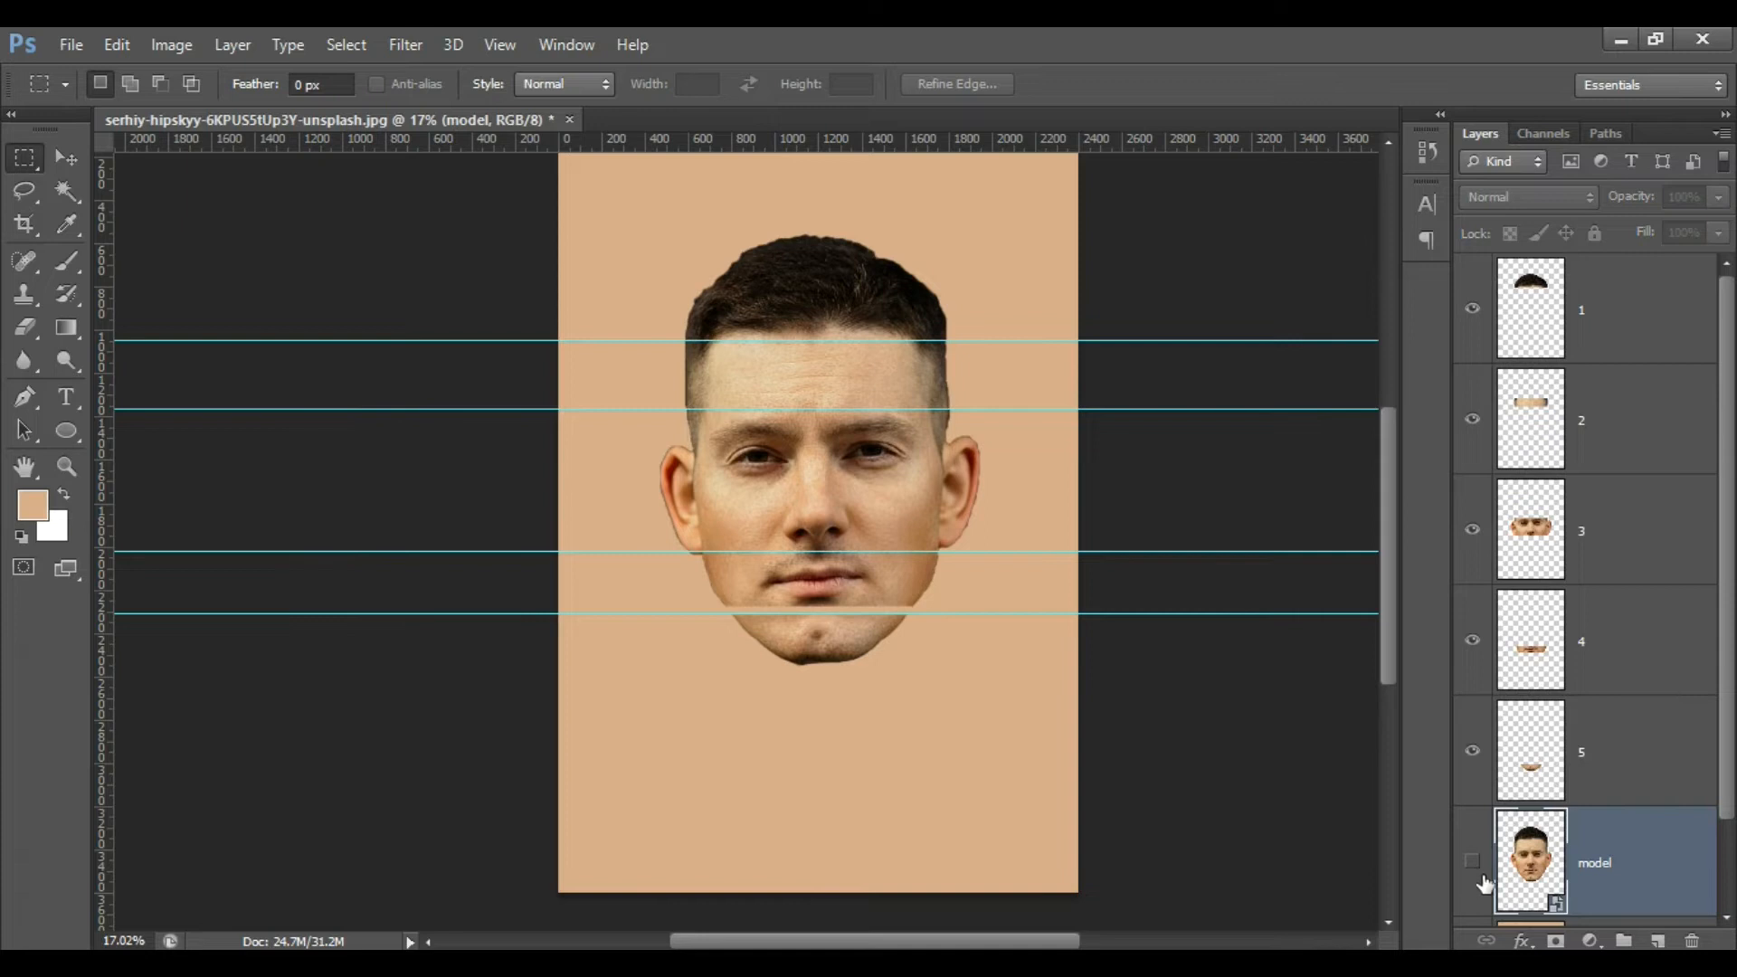
Shift the chin, mouth and eye slices on layers 5, 4 and 3 sideways with the Move tool so they separate from each other.
scroll(1034, 673, "up", 2)
scroll(658, 466, "up", 1)
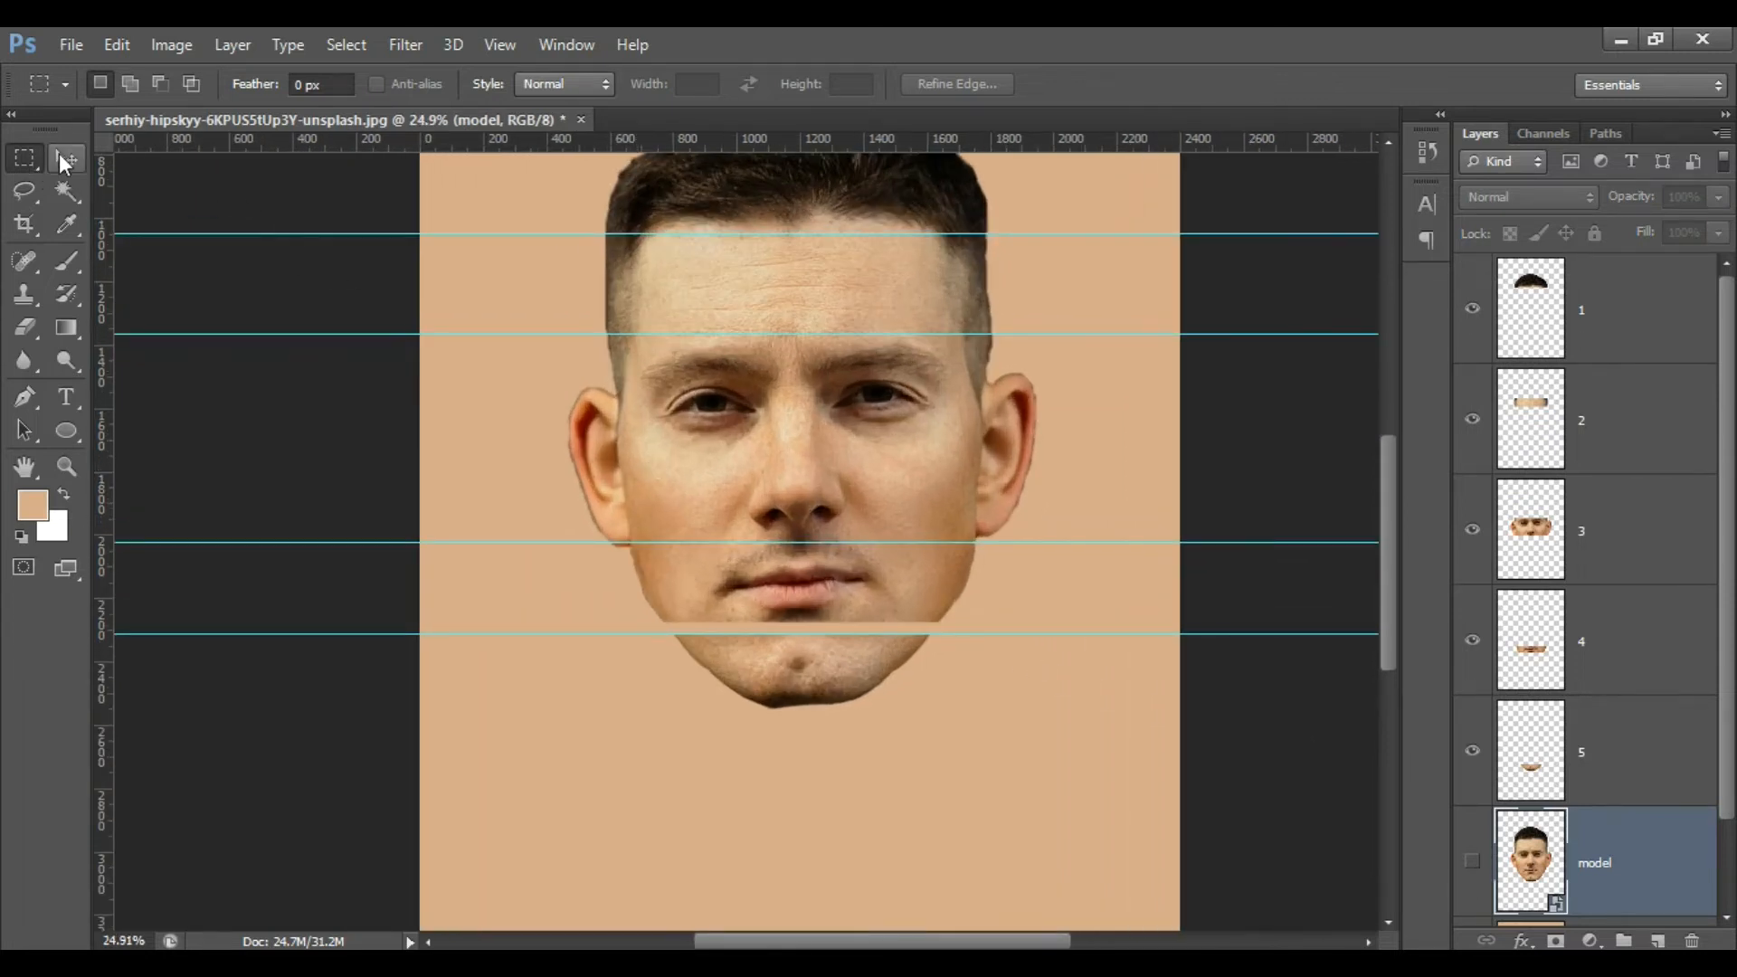
left_click(65, 159)
left_click_drag(888, 690, 889, 695)
left_click(919, 546)
left_click_drag(919, 546, 848, 584)
left_click(1516, 535)
mouse_move(875, 471)
left_mouse_down()
mouse_move(901, 479)
mouse_move(888, 466)
left_mouse_up()
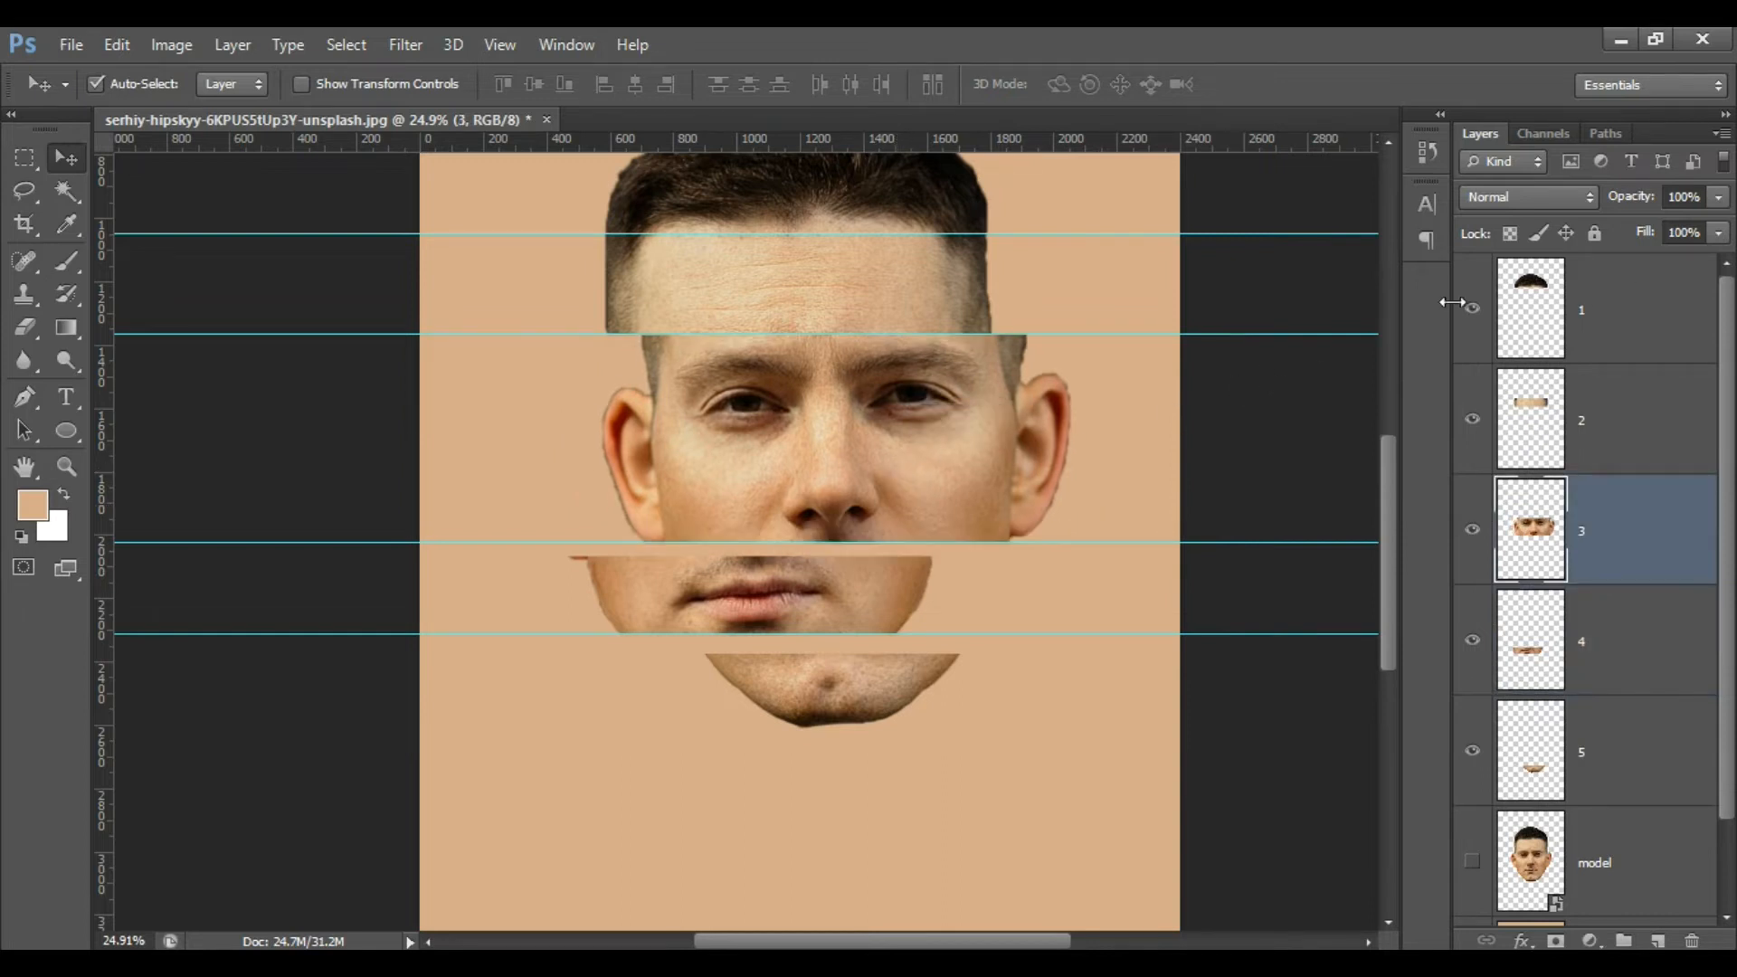
Move the forehead slice on layer 2 slightly upward and the hair slice on layer 1 up and to the right.
scroll(721, 600, "down", 2)
scroll(686, 206, "up", 1)
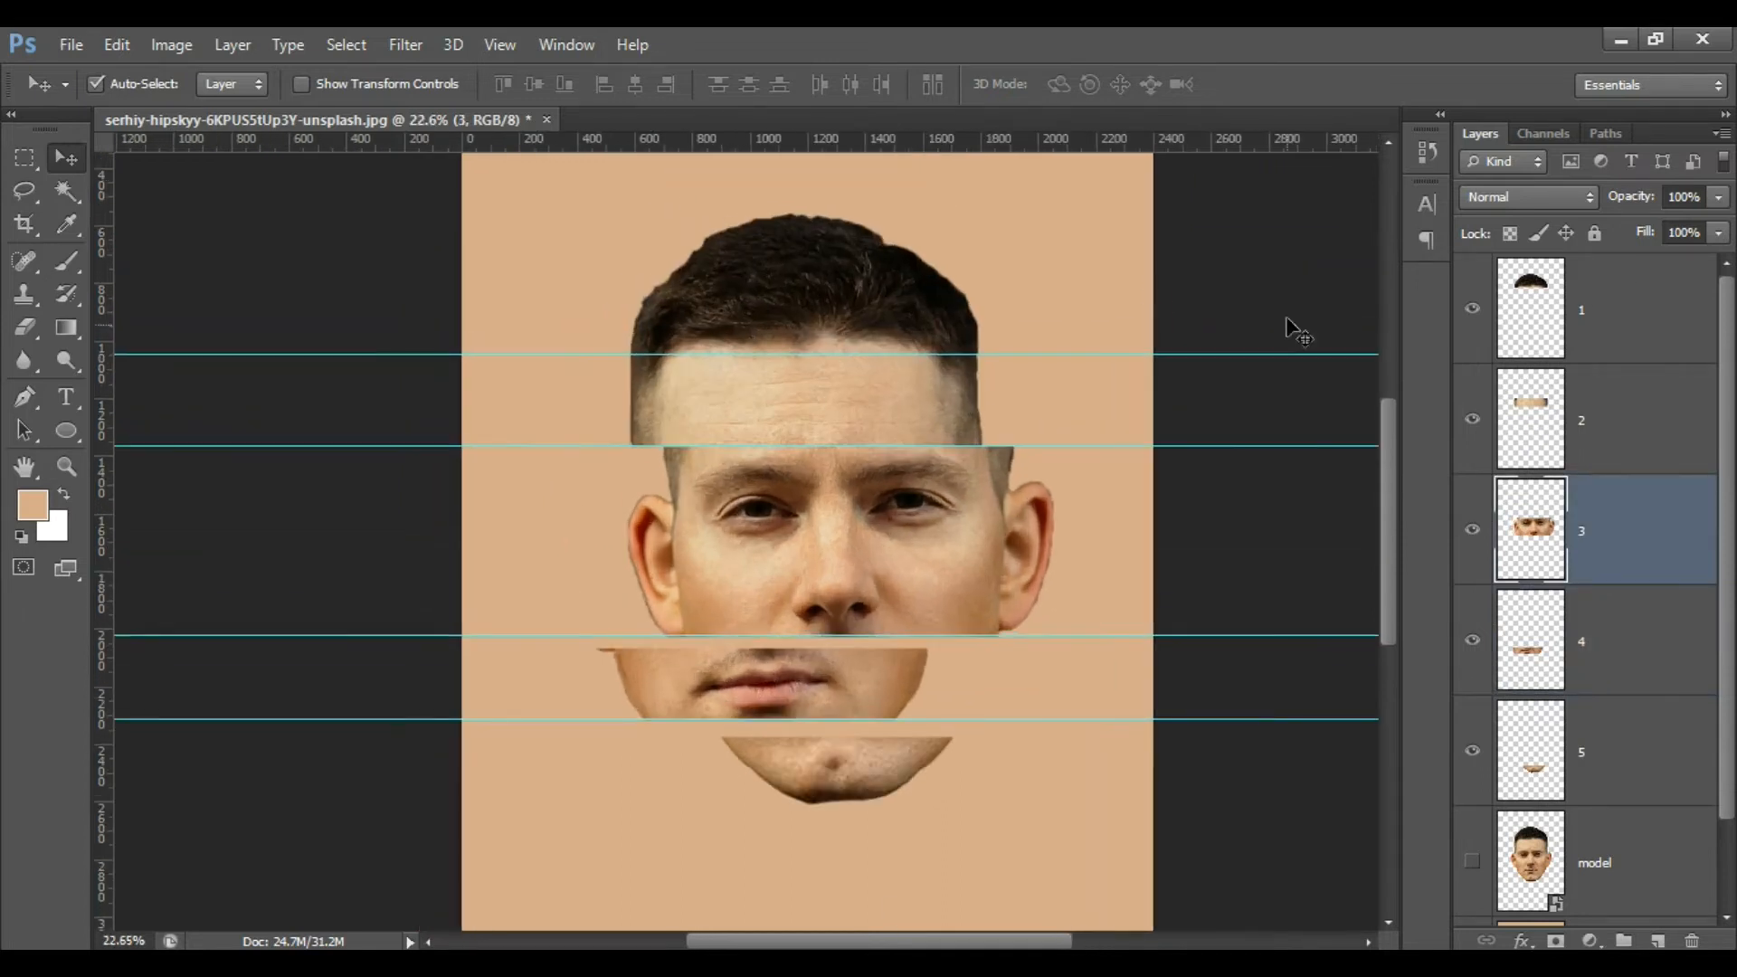
left_click(1502, 407)
left_click_drag(872, 380, 863, 358)
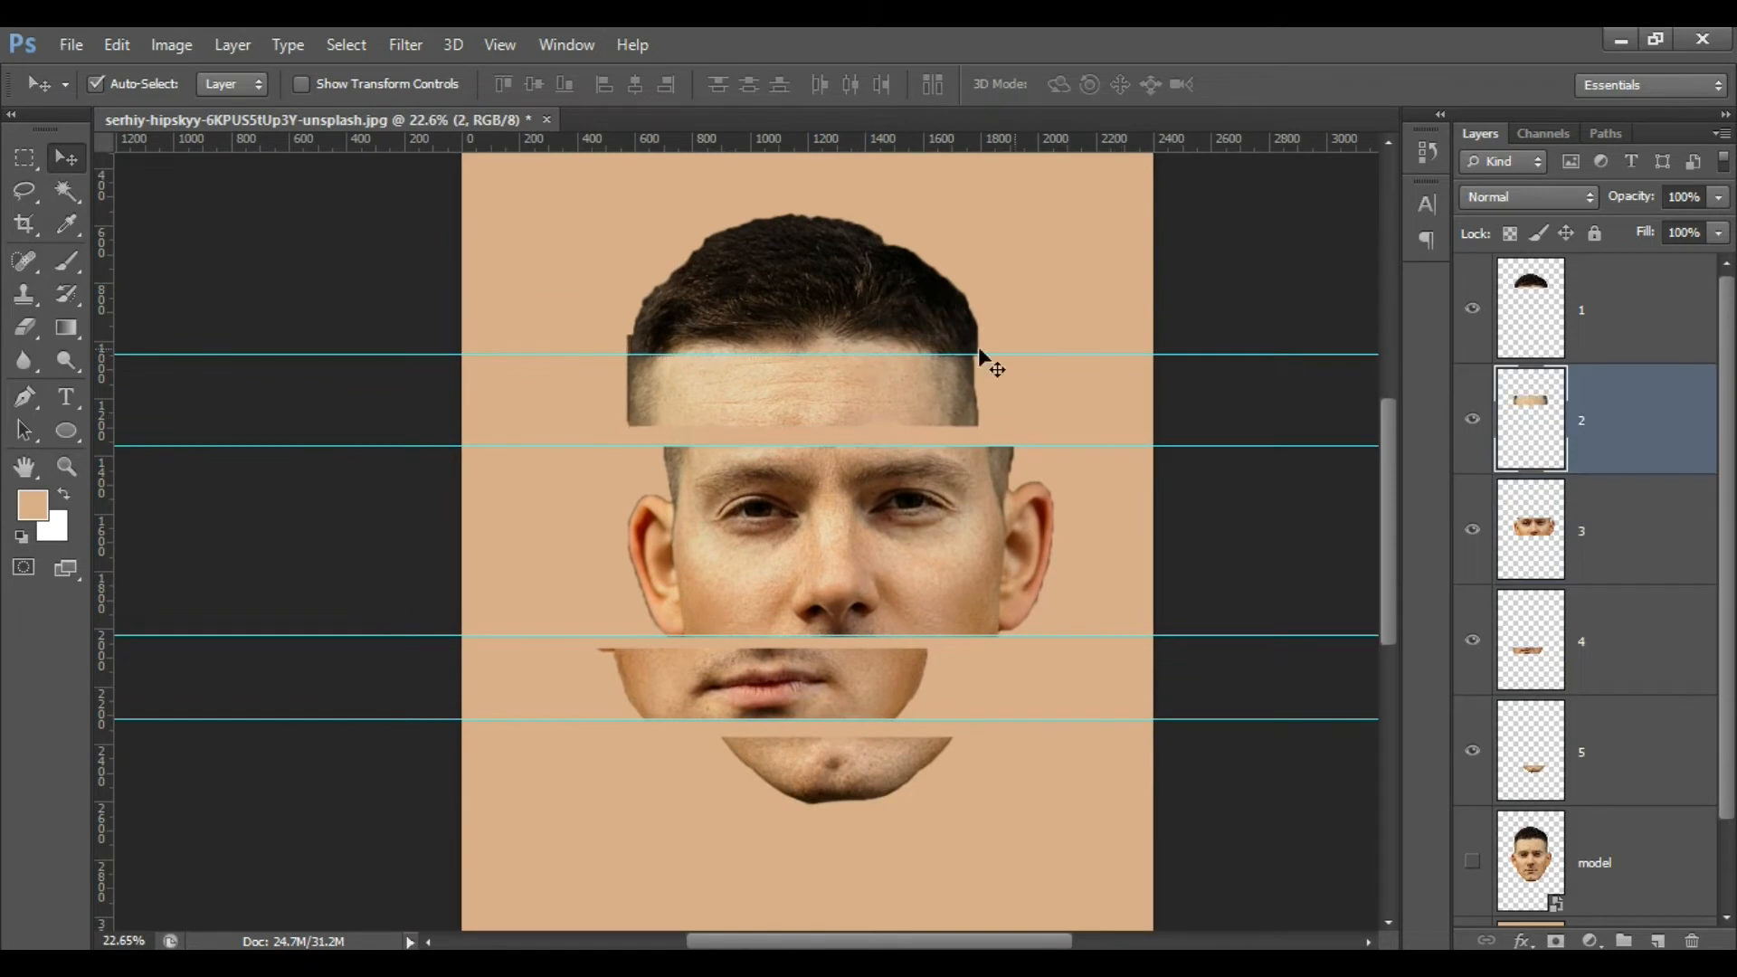
left_click(1561, 311)
left_click_drag(767, 334, 805, 312)
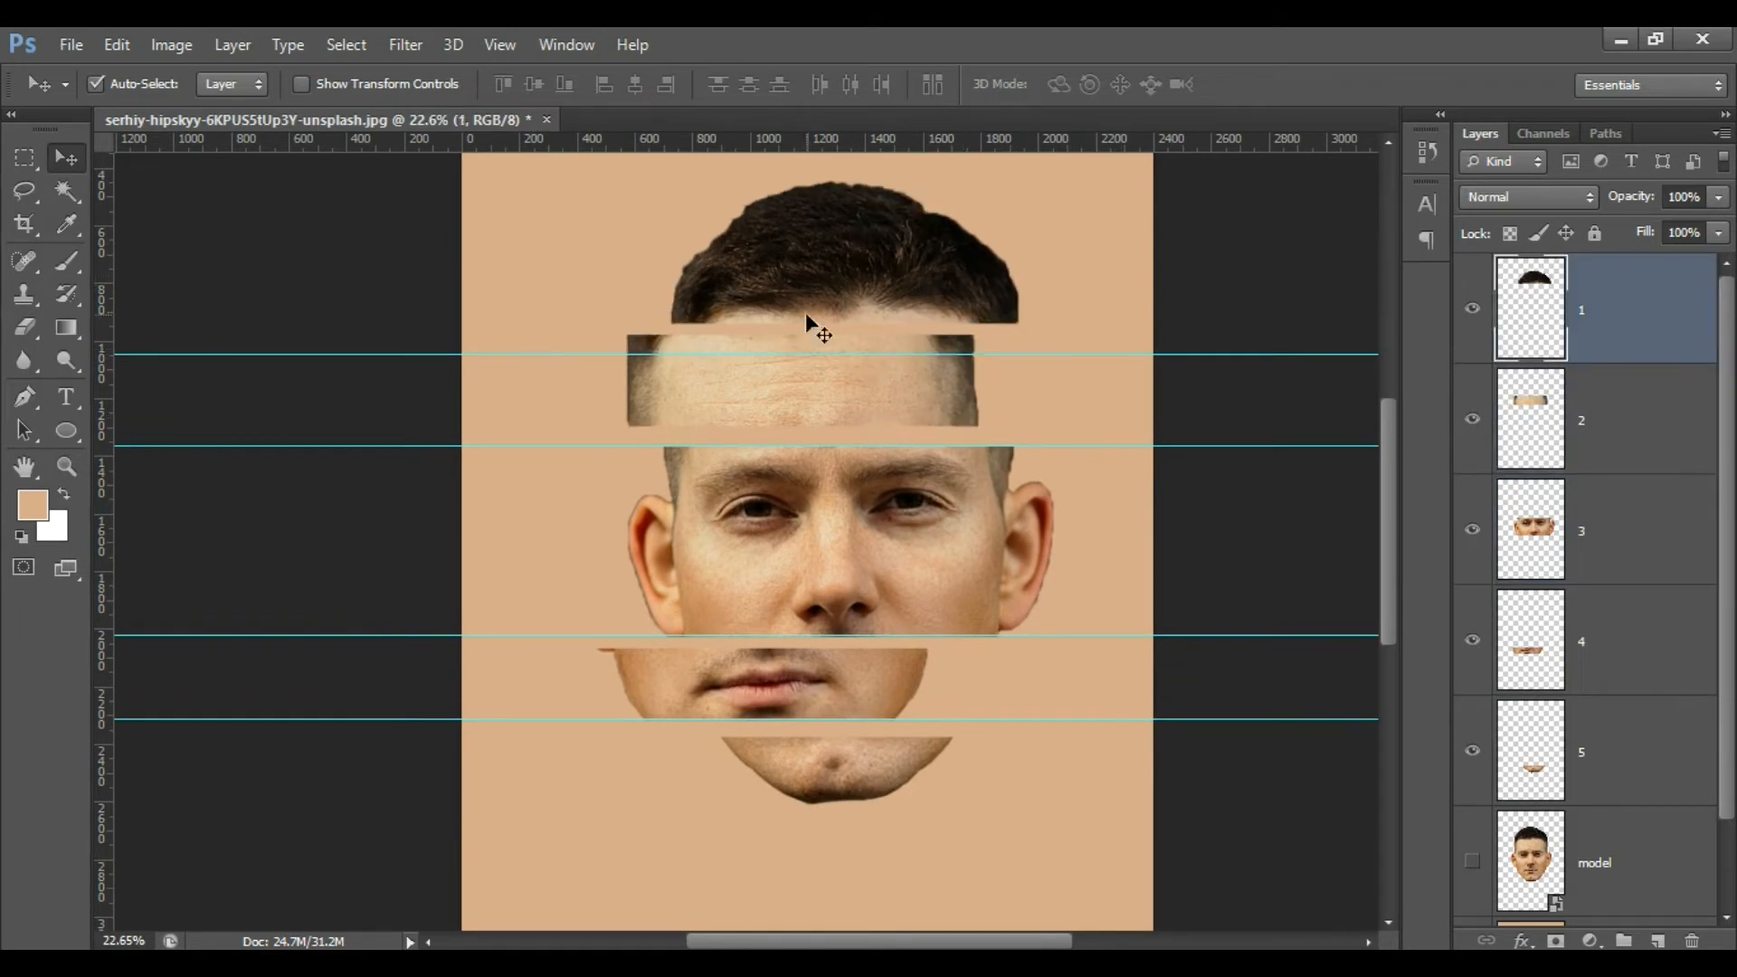
Remove all four horizontal guides from the canvas.
scroll(730, 480, "down", 1)
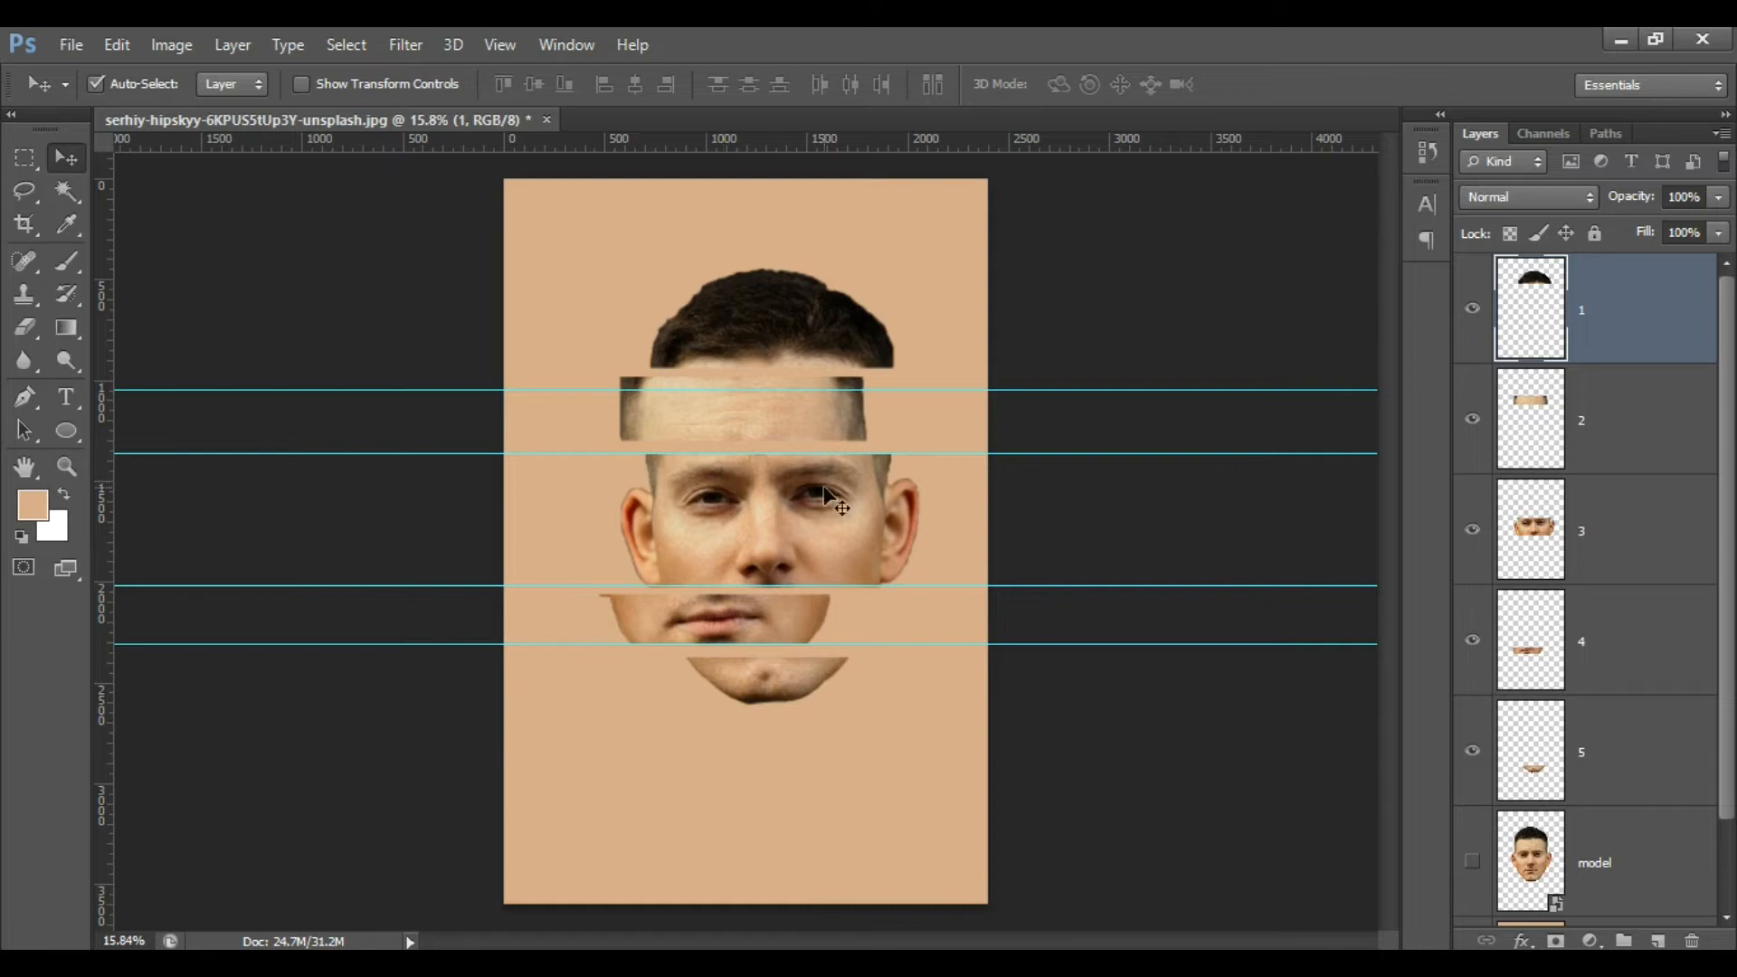
left_click(963, 391)
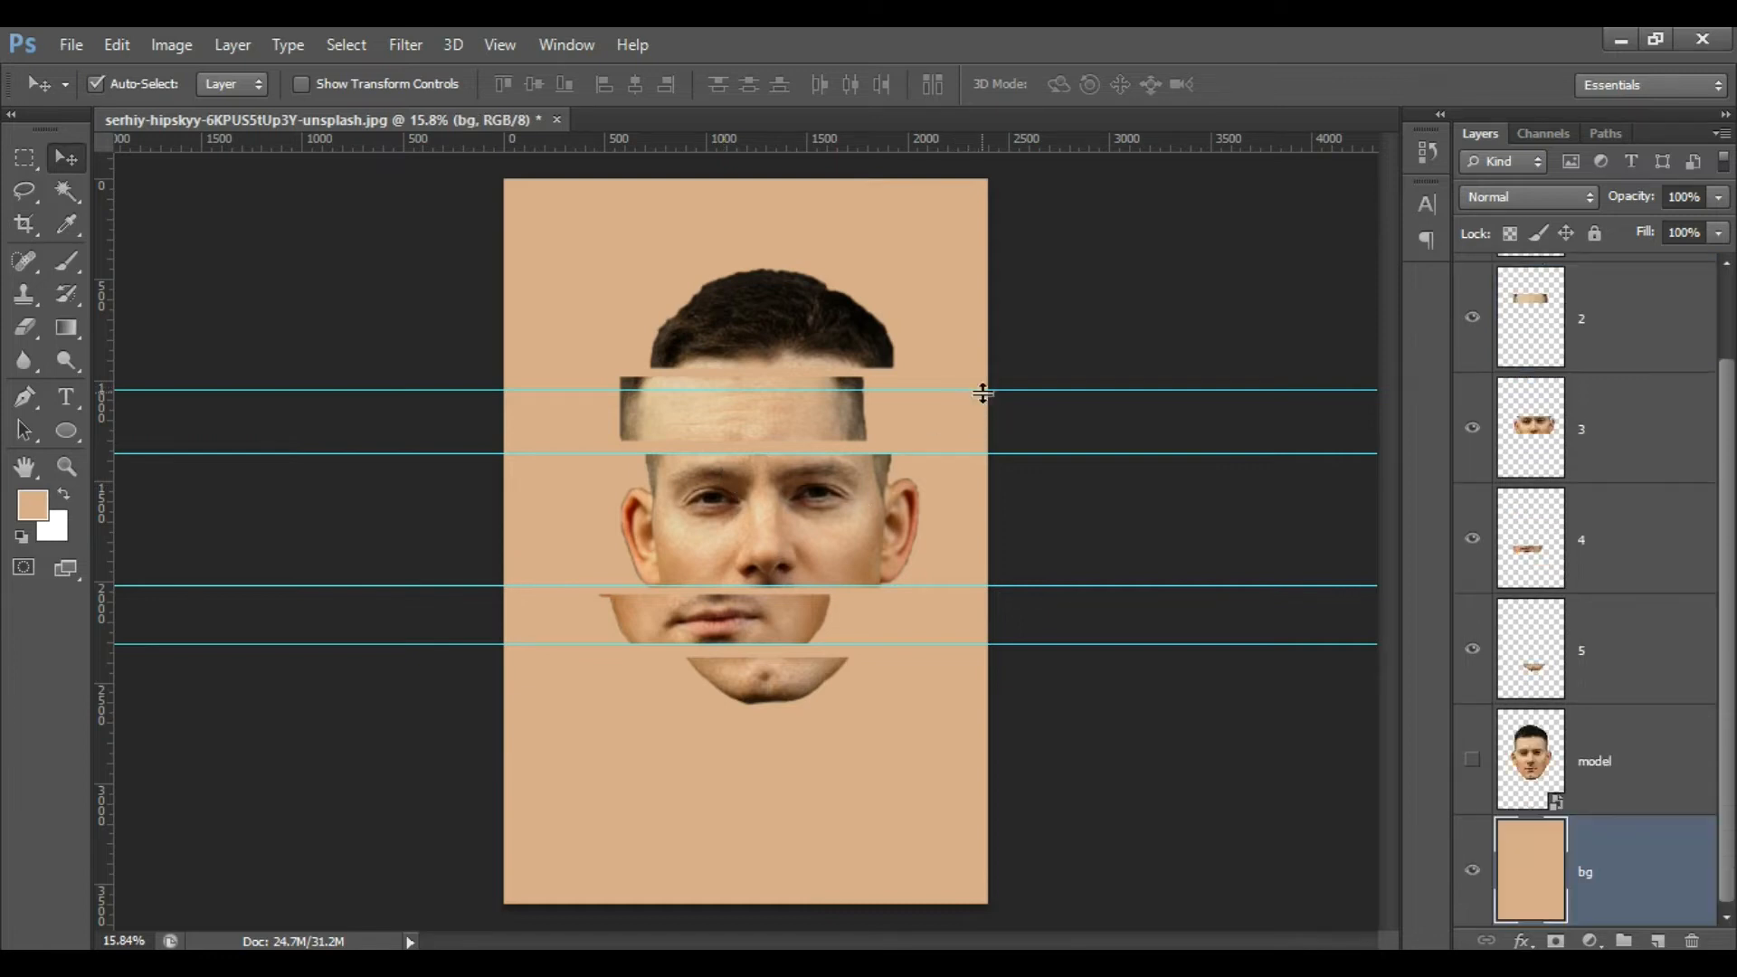
left_click_drag(1003, 390, 1100, 127)
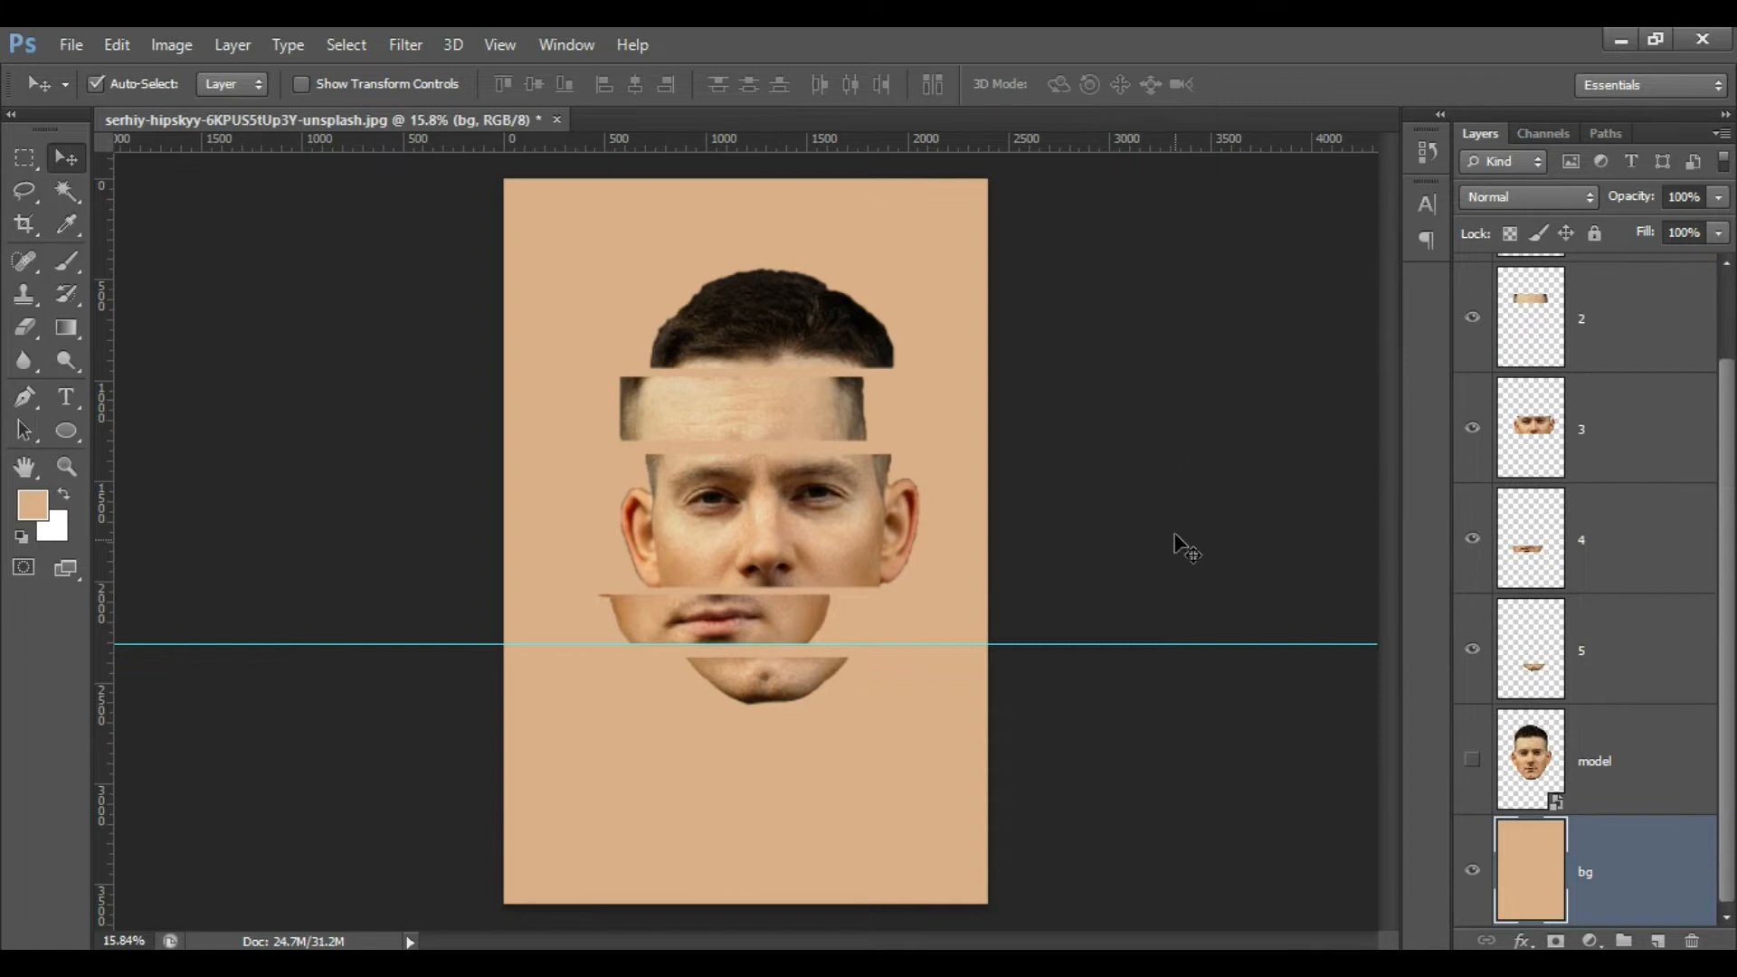
left_click_drag(1179, 644, 1136, 107)
scroll(730, 362, "down", 1)
scroll(726, 363, "down", 1)
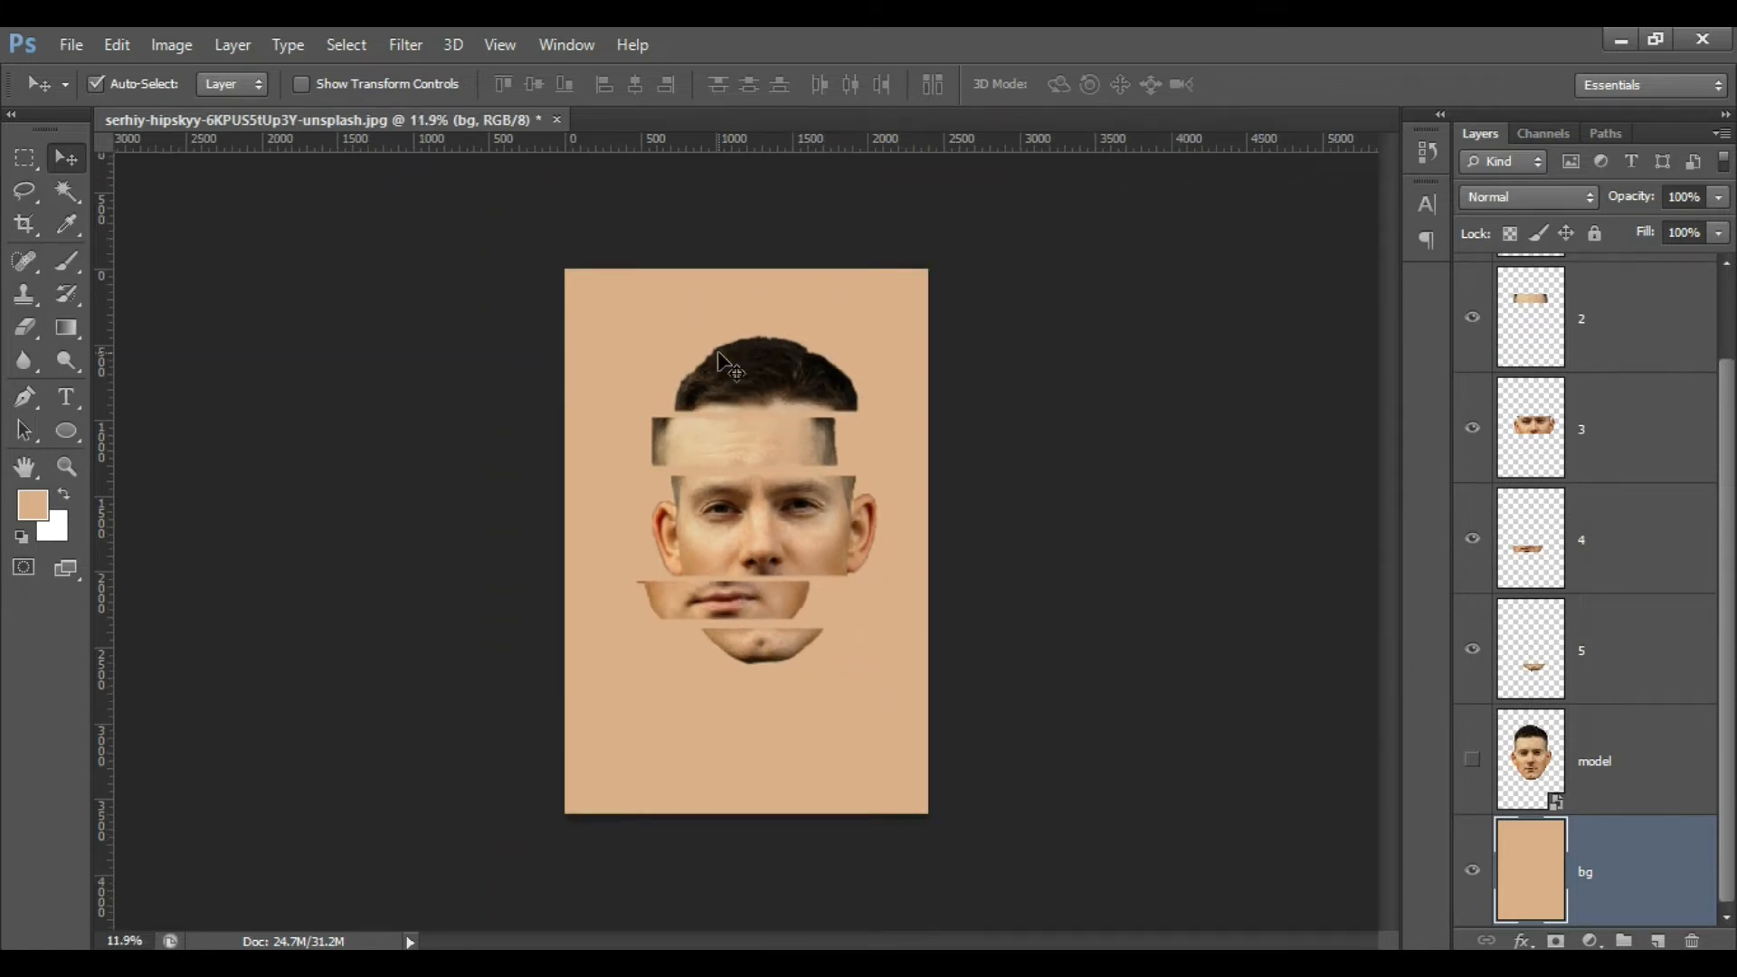
Show the model layer behind the slices to inspect it, and delete that layer.
scroll(724, 360, "up", 4)
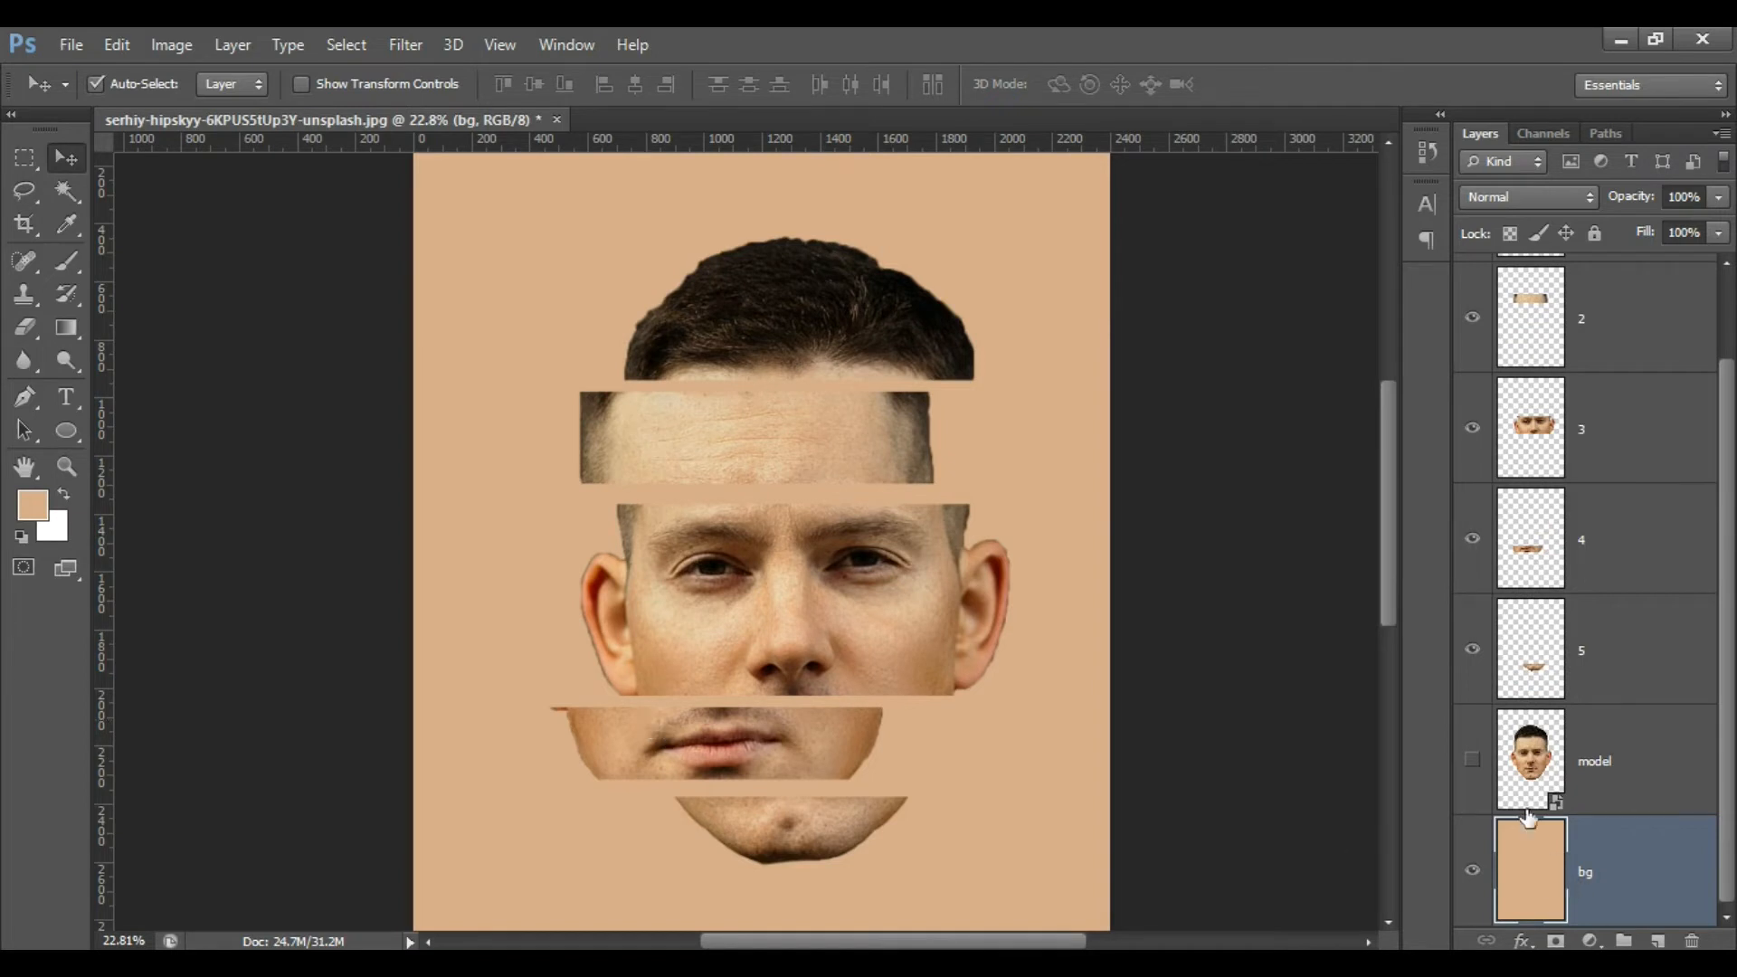
left_click(1483, 763)
left_click(1482, 762)
left_click(1480, 762)
left_click(1480, 763)
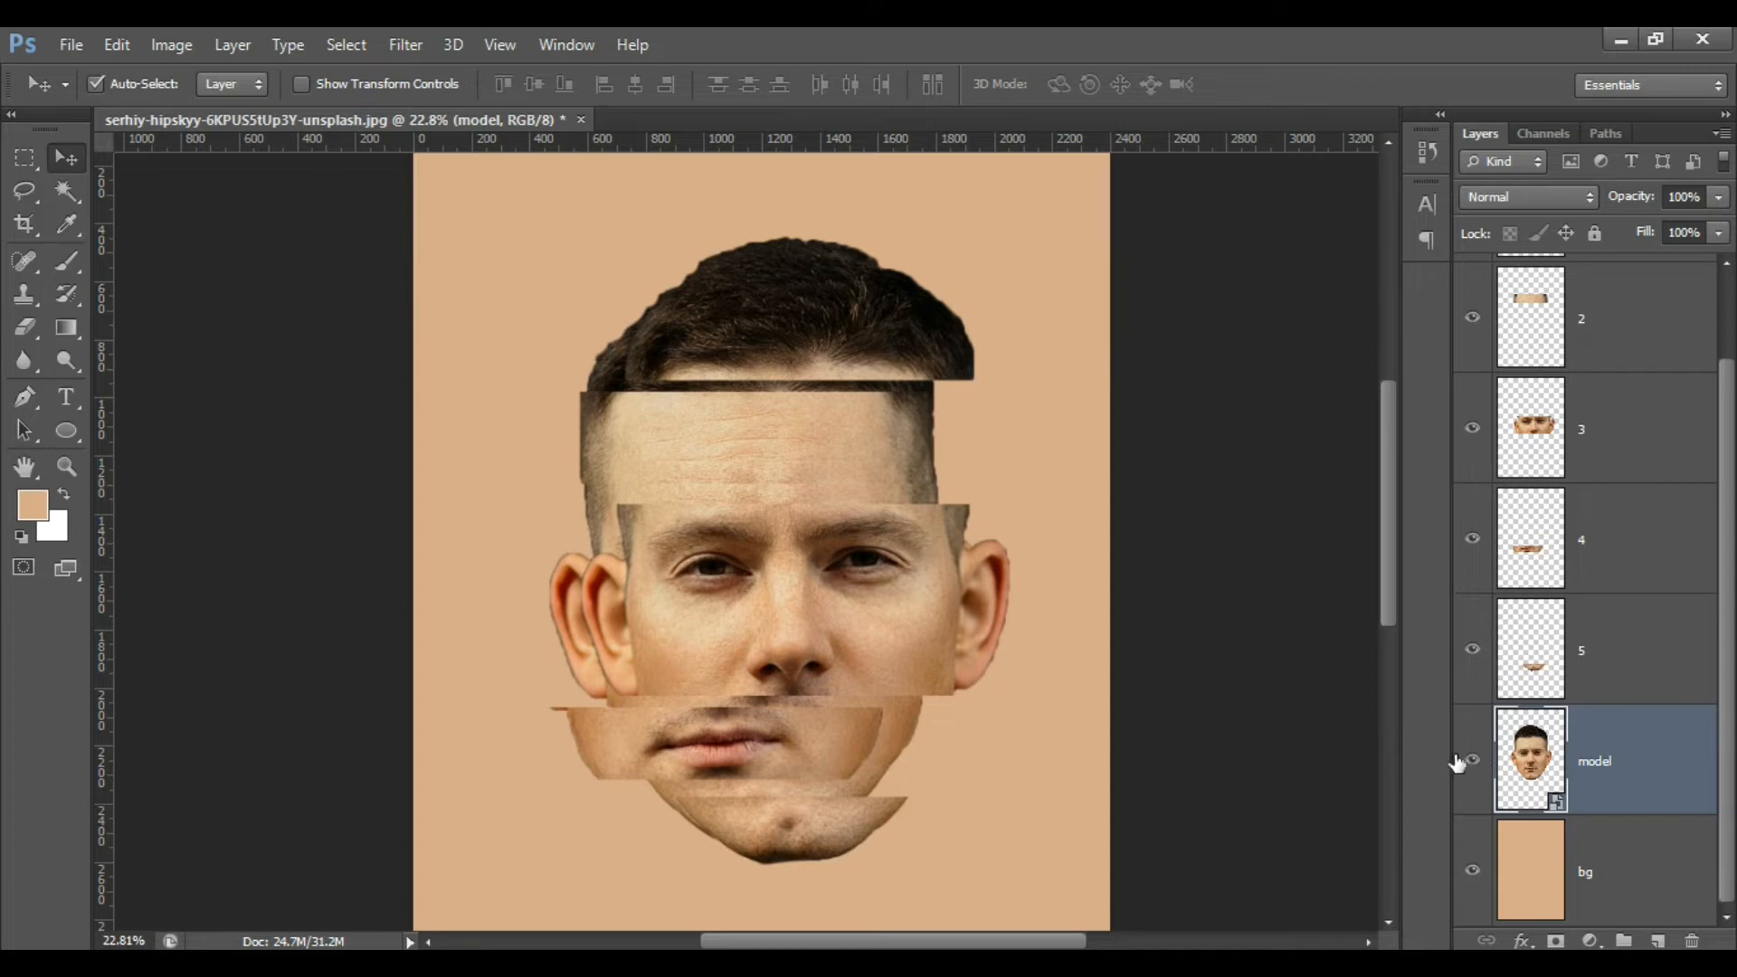
left_click_drag(589, 534, 501, 531)
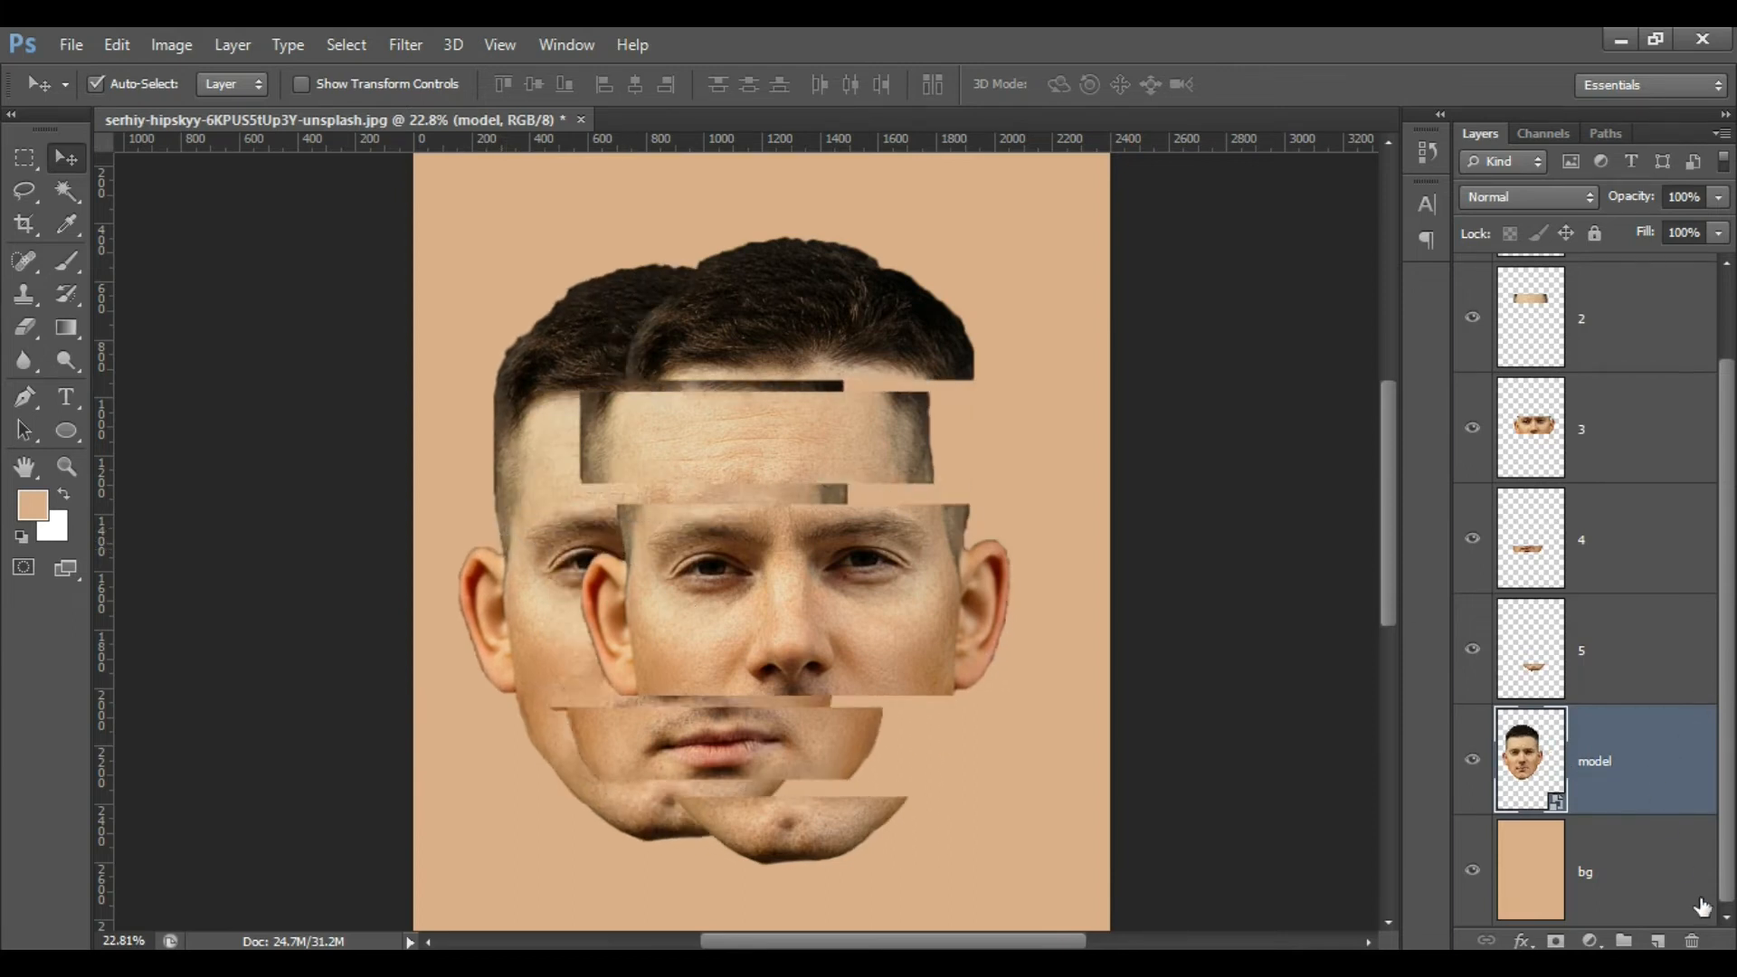
left_click(1696, 941)
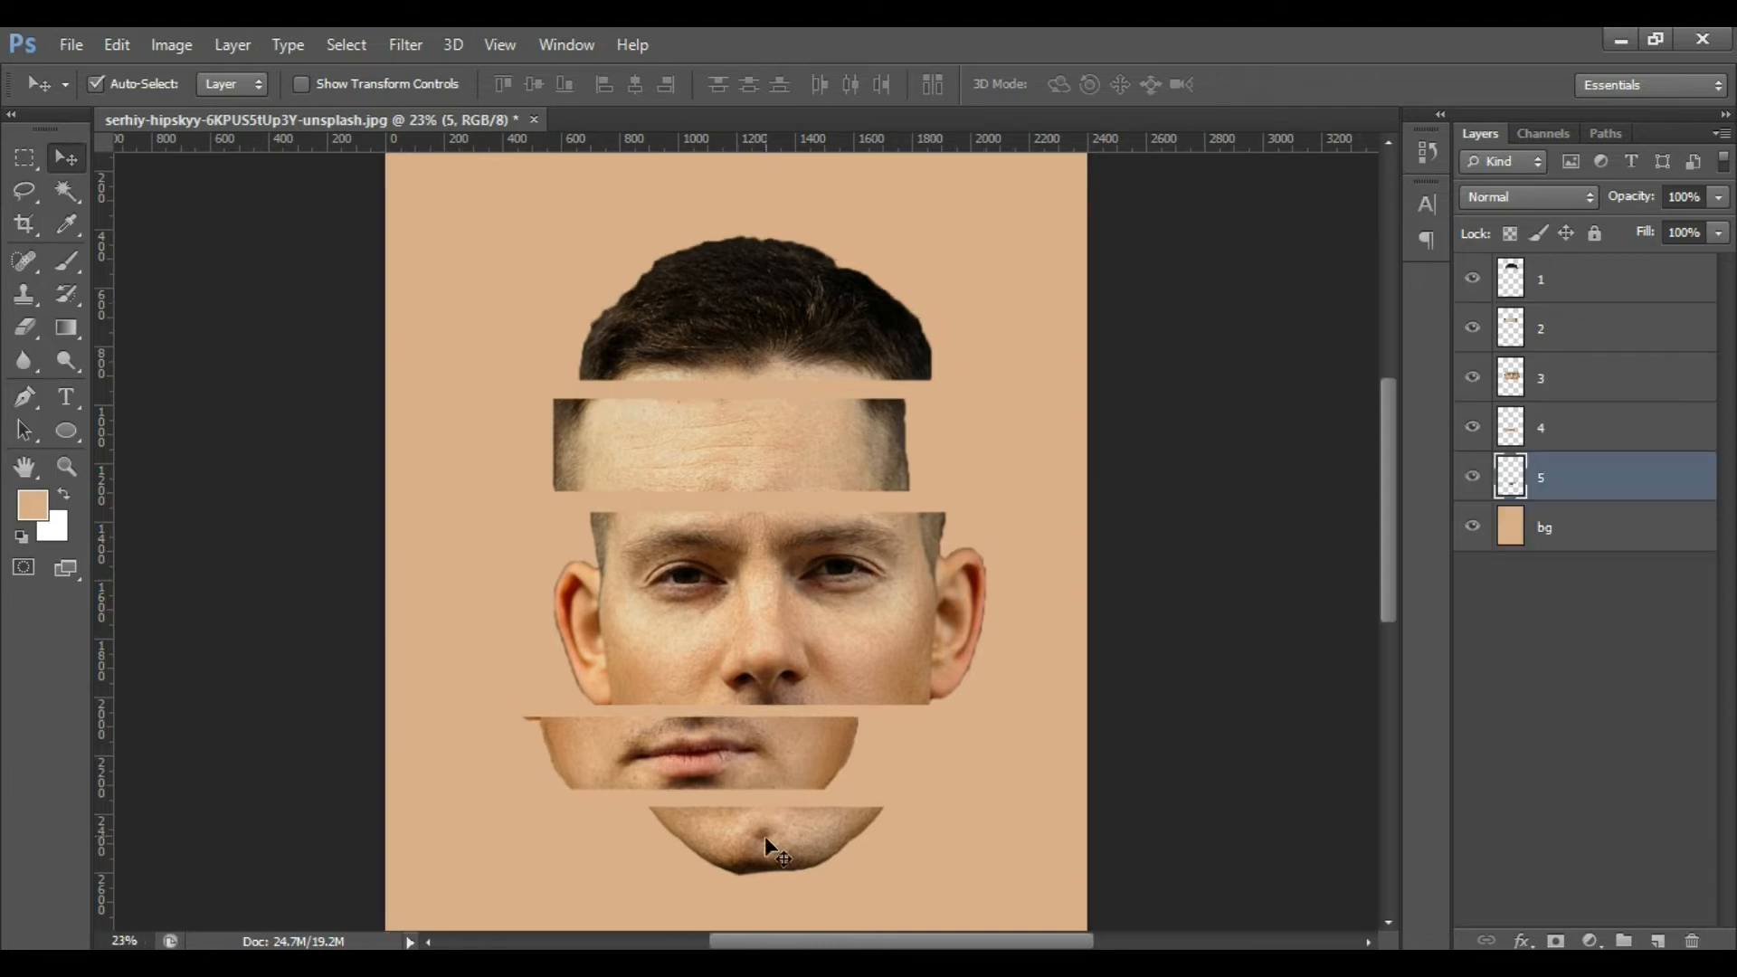
Shift the chin slice on layer 5 slightly left and down and rotate it to about -4.76 degrees with Free Transform.
mouse_move(763, 836)
left_mouse_down()
mouse_move(751, 845)
mouse_move(762, 831)
left_mouse_up()
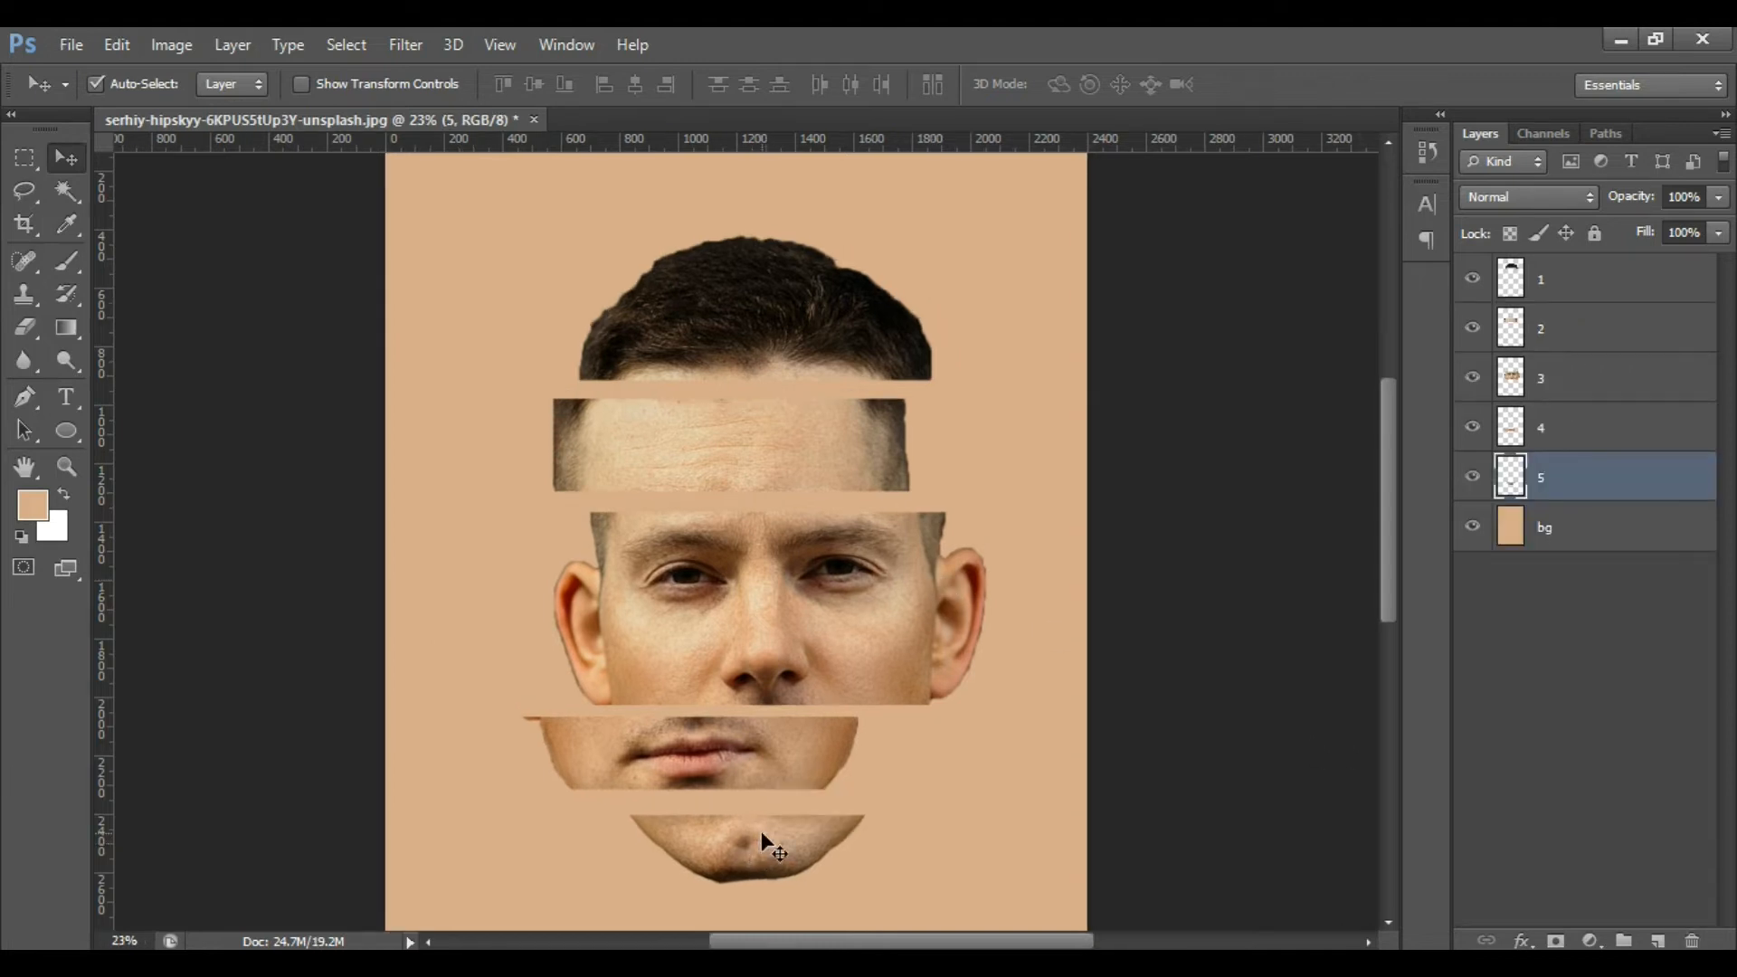
key("ctrl+t")
scroll(762, 831, "up", 3)
scroll(874, 830, "up", 1)
left_click_drag(926, 763, 928, 766)
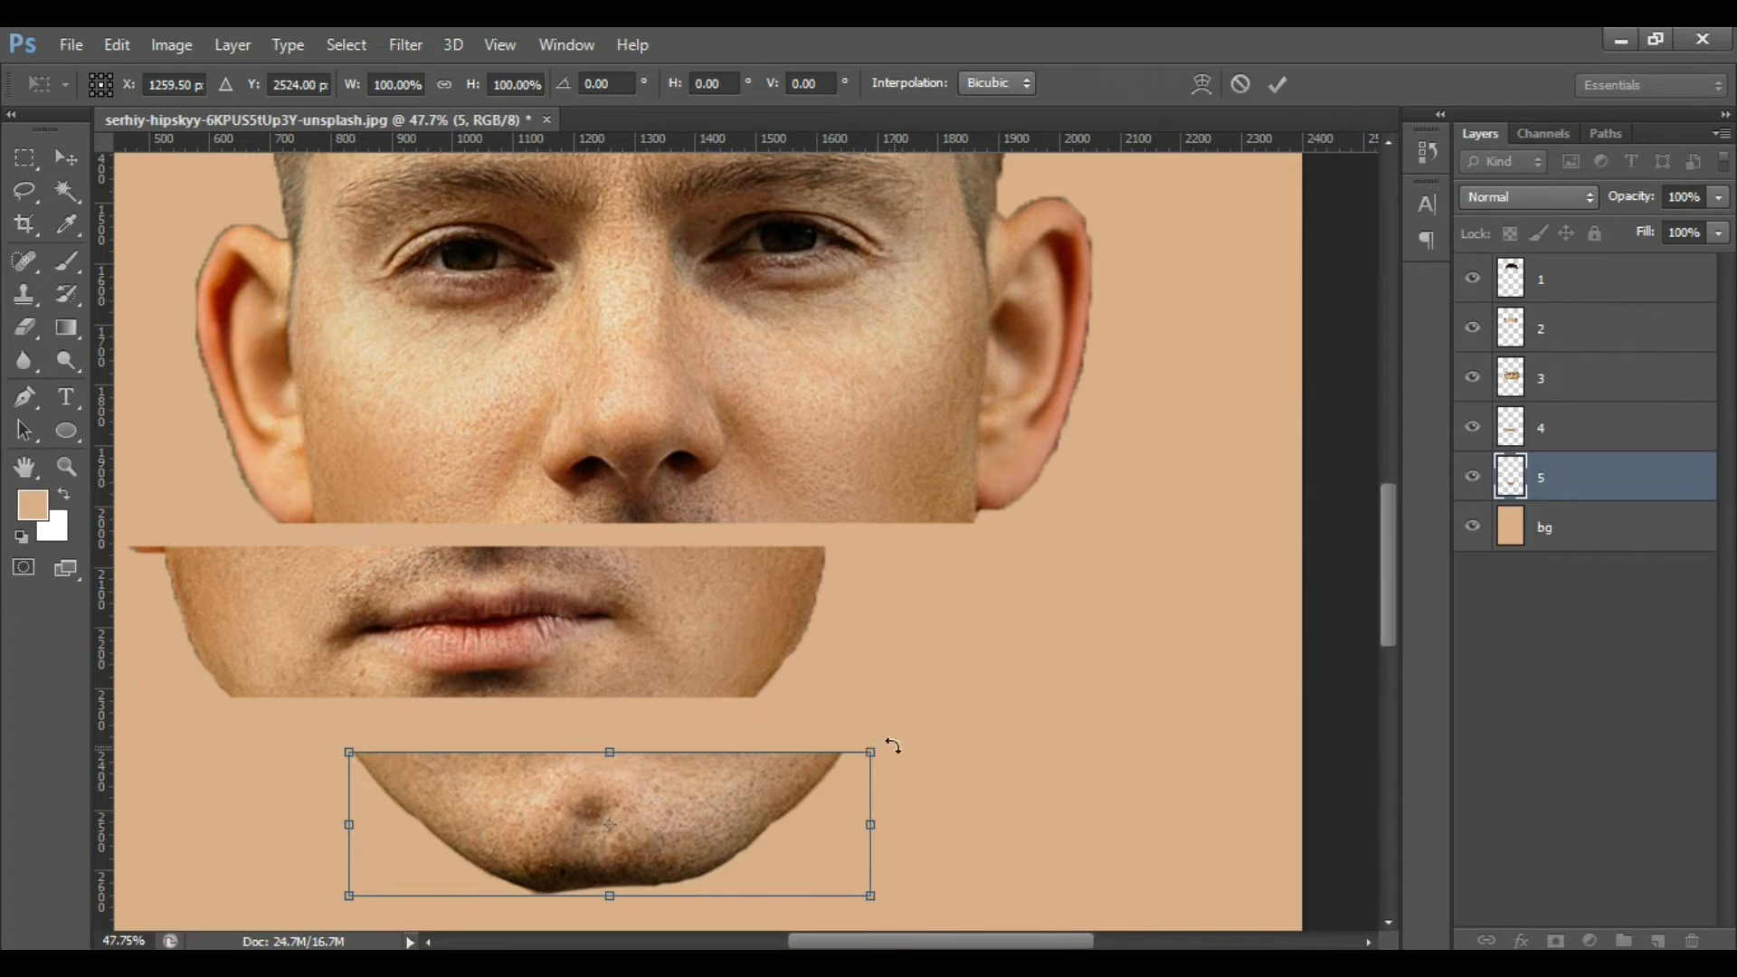
left_click_drag(909, 751, 912, 724)
scroll(899, 727, "down", 1)
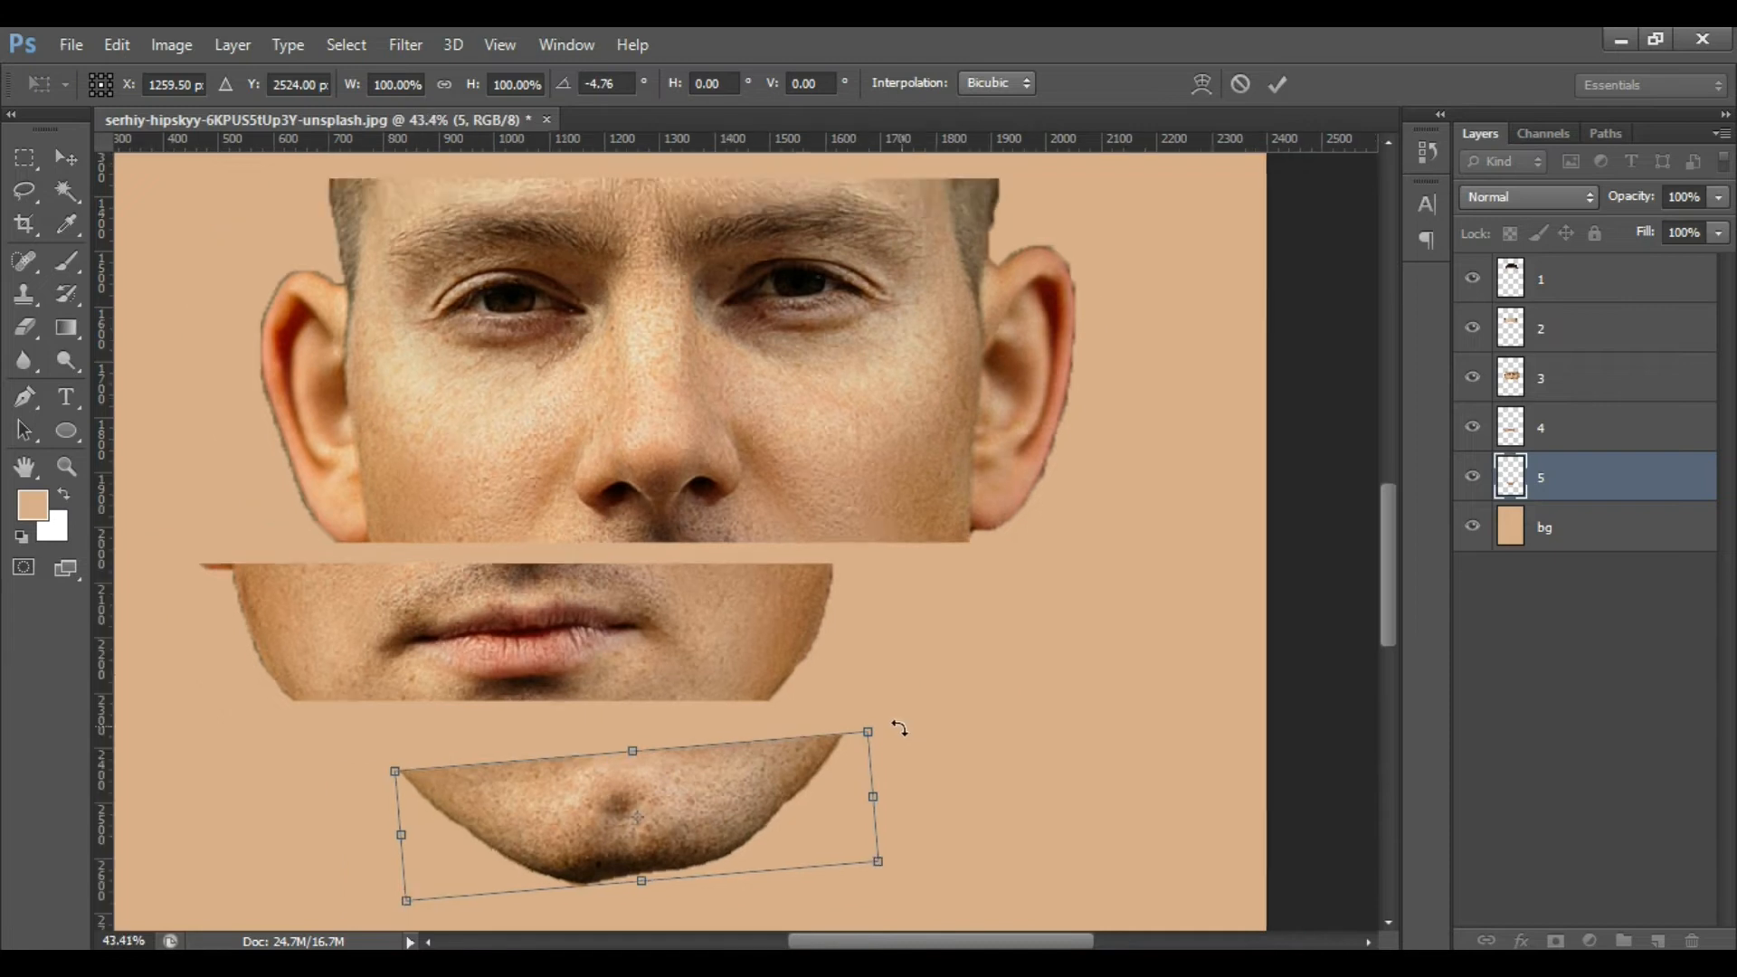
scroll(898, 728, "down", 2)
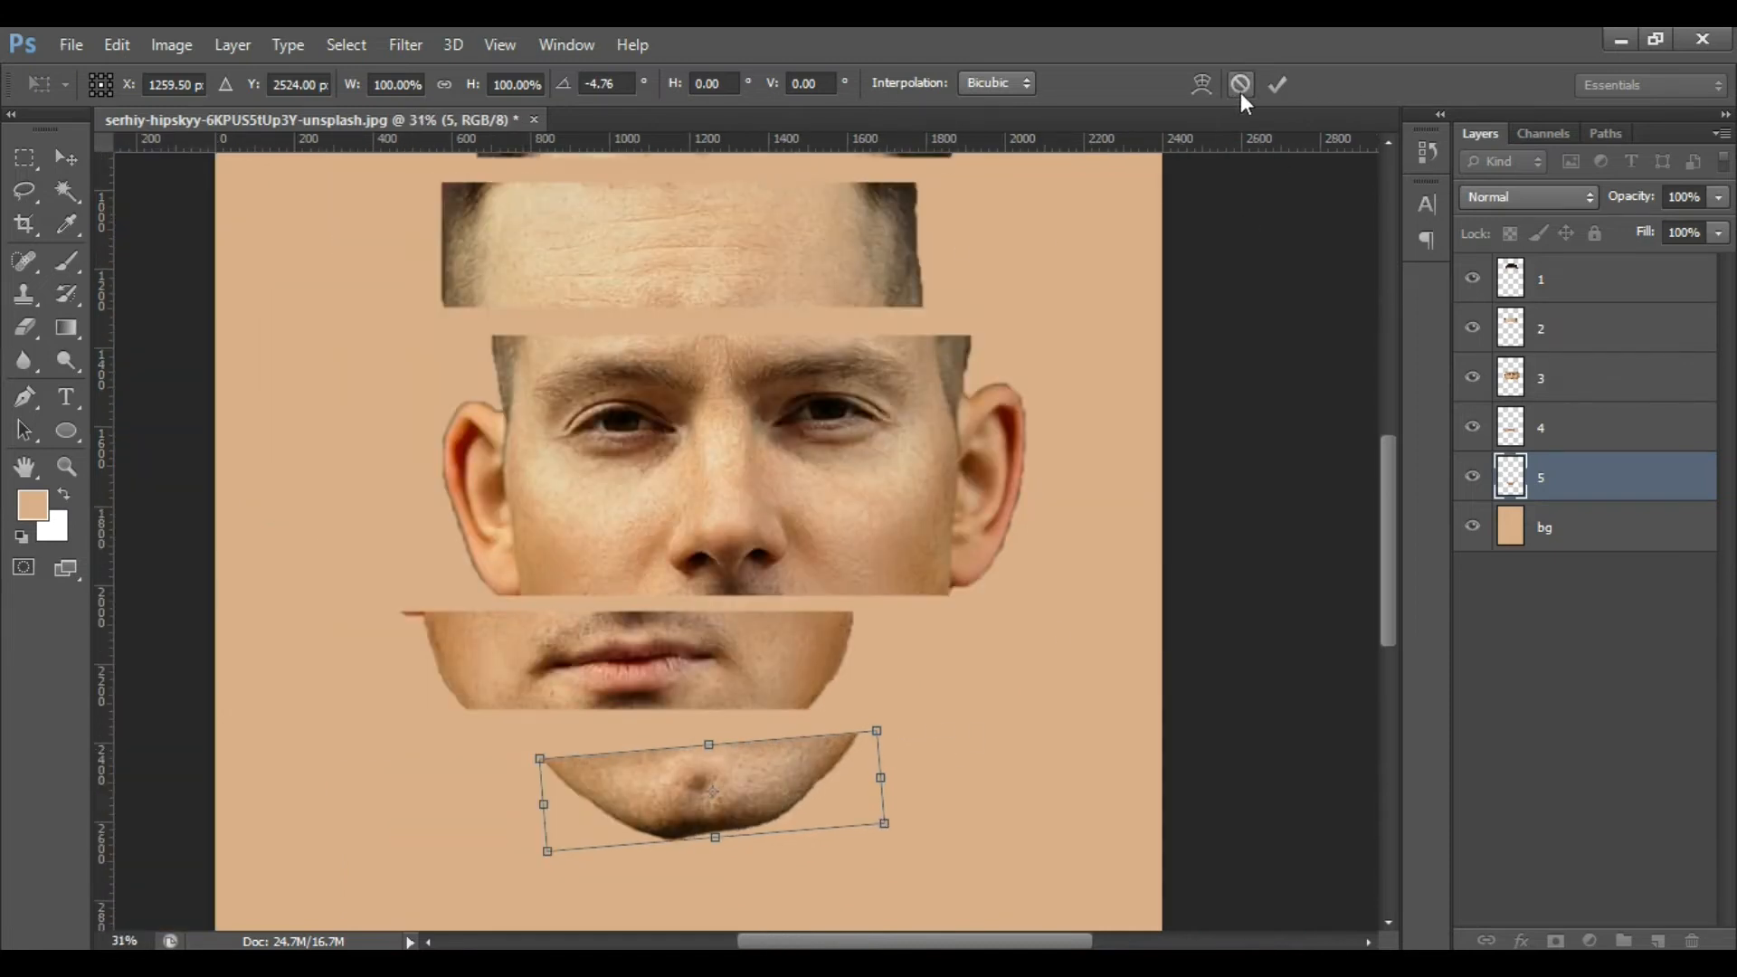
left_click(1276, 86)
Move the mouth slice on layer 4 down and to the right until its lower right end meets the tilted chin slice.
scroll(859, 659, "up", 2)
left_click(1543, 438)
left_click_drag(756, 660, 822, 693)
key("Right")
key("Right")
key("Right")
key("Right")
key("Down")
key("Up")
key("Up")
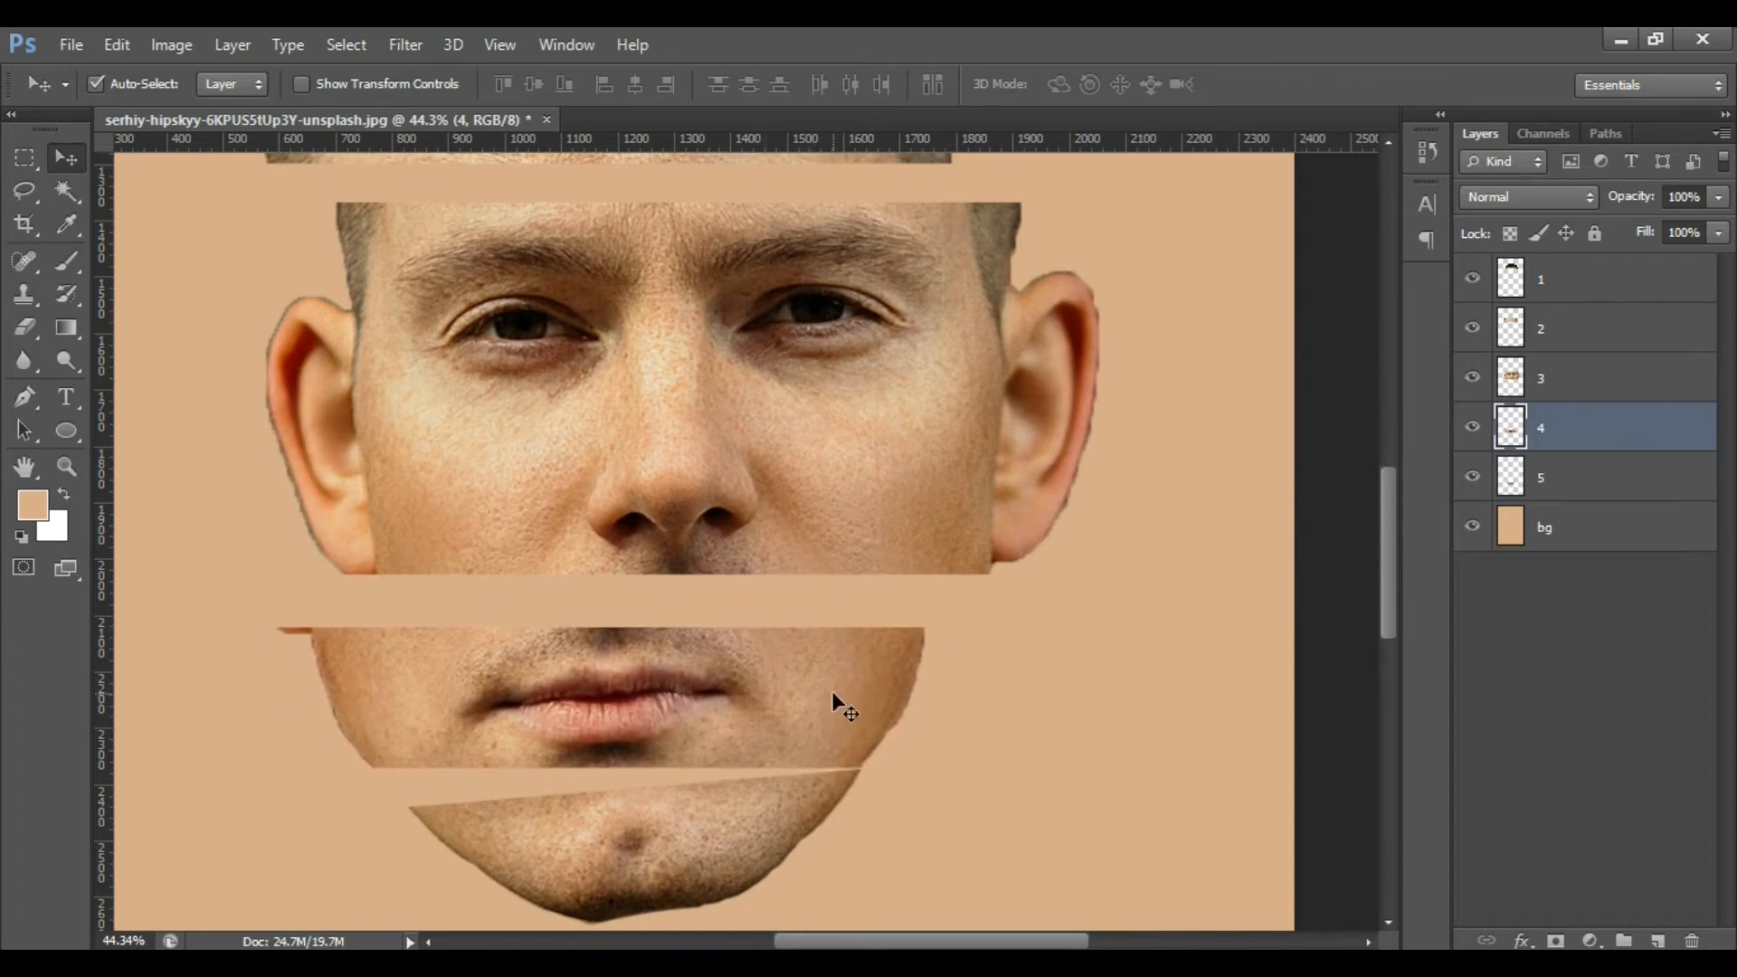
Rotate the eye slice on layer 3 to about -1.36 degrees and position it just above the mouth slice.
key("alt+bracketright")
scroll(911, 570, "up", 1)
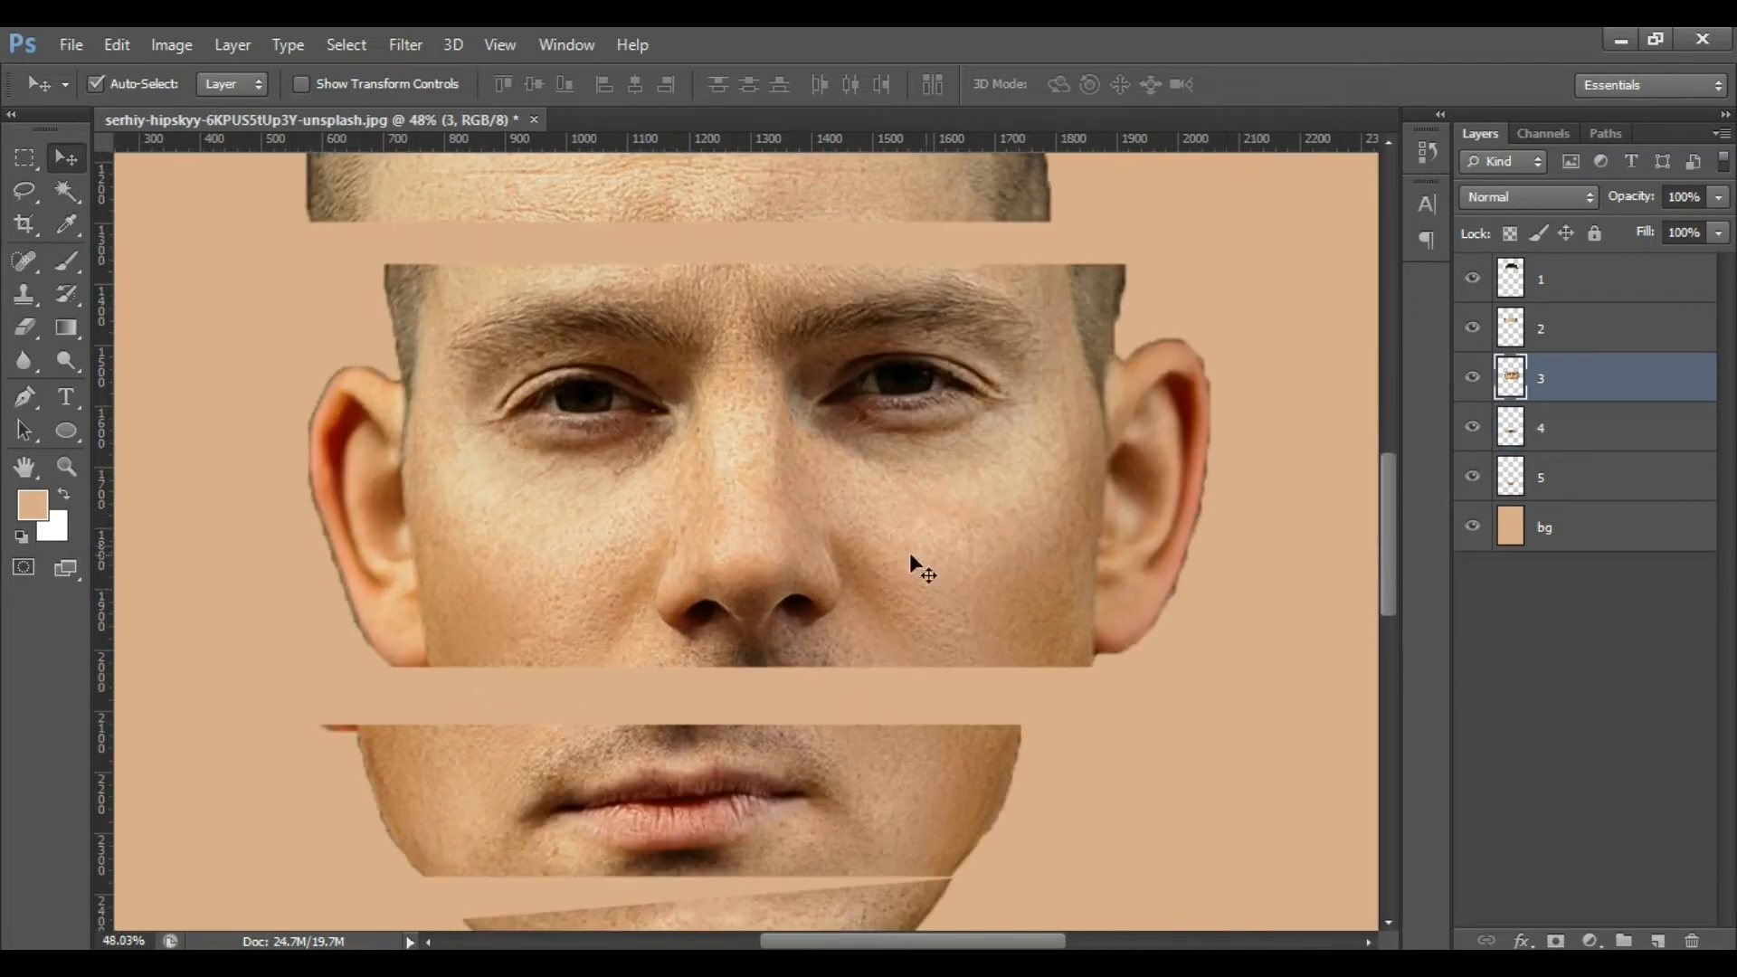
key("ctrl+t")
left_click_drag(1164, 693, 1163, 678)
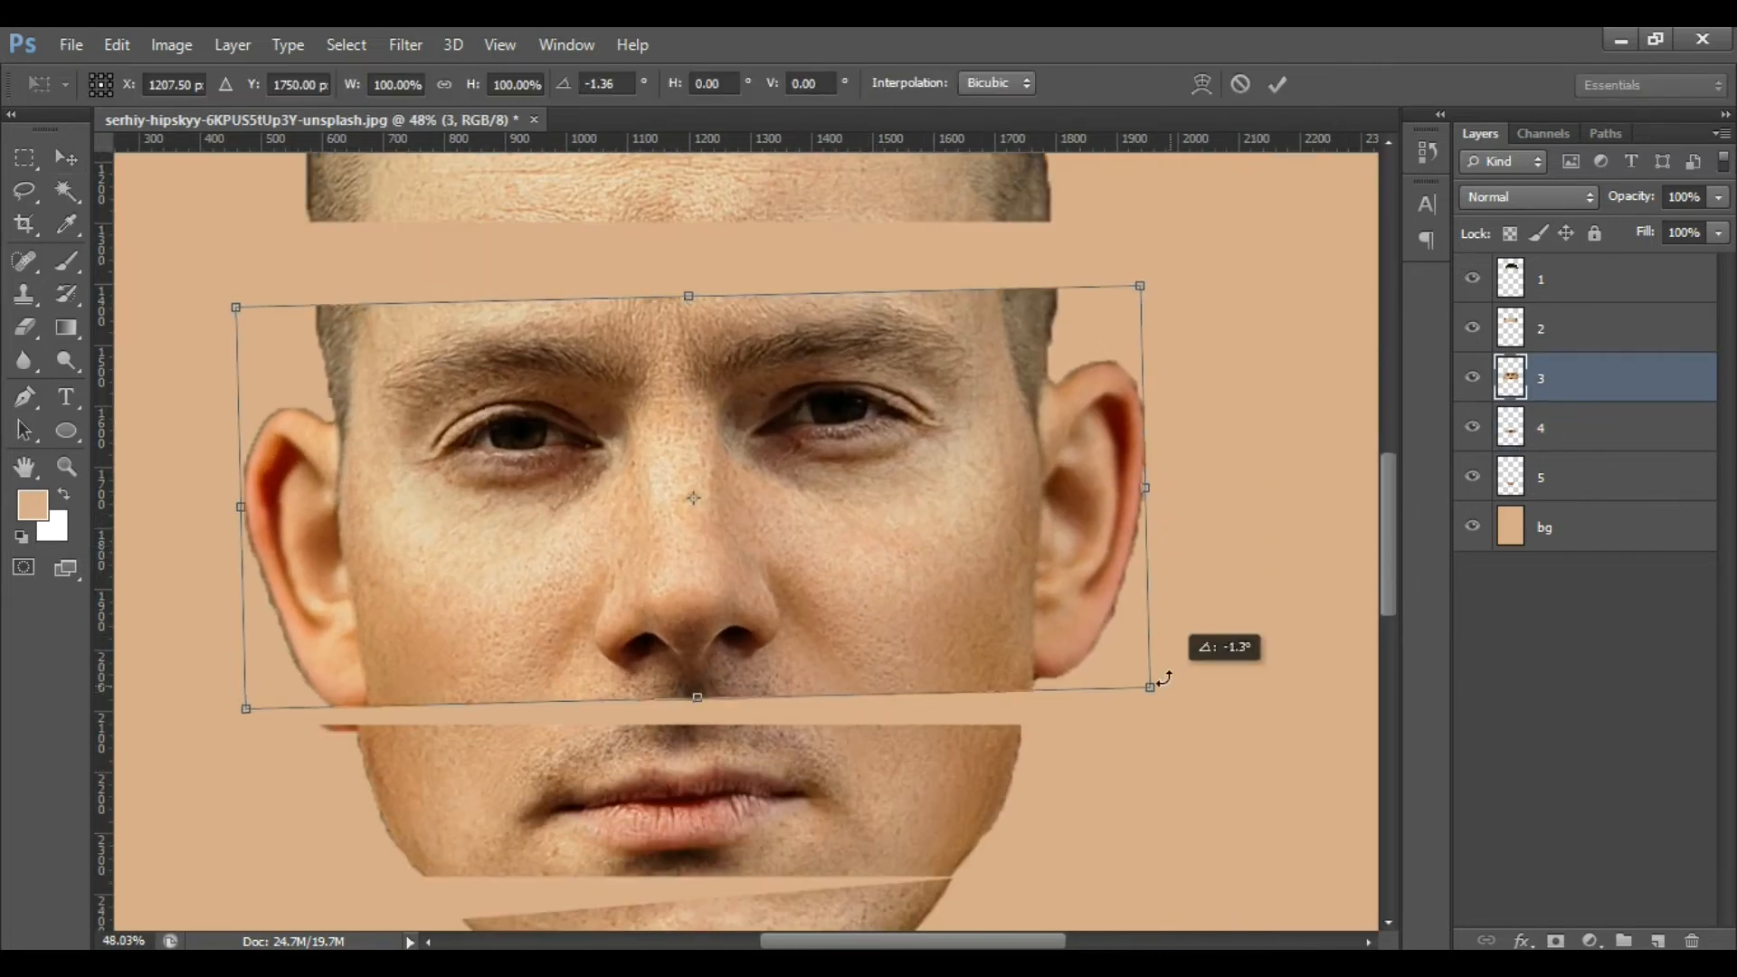
left_click_drag(1020, 685, 1037, 686)
key("Right")
key("Right")
key("Right")
key("Up")
key("Up")
scroll(1008, 767, "down", 2)
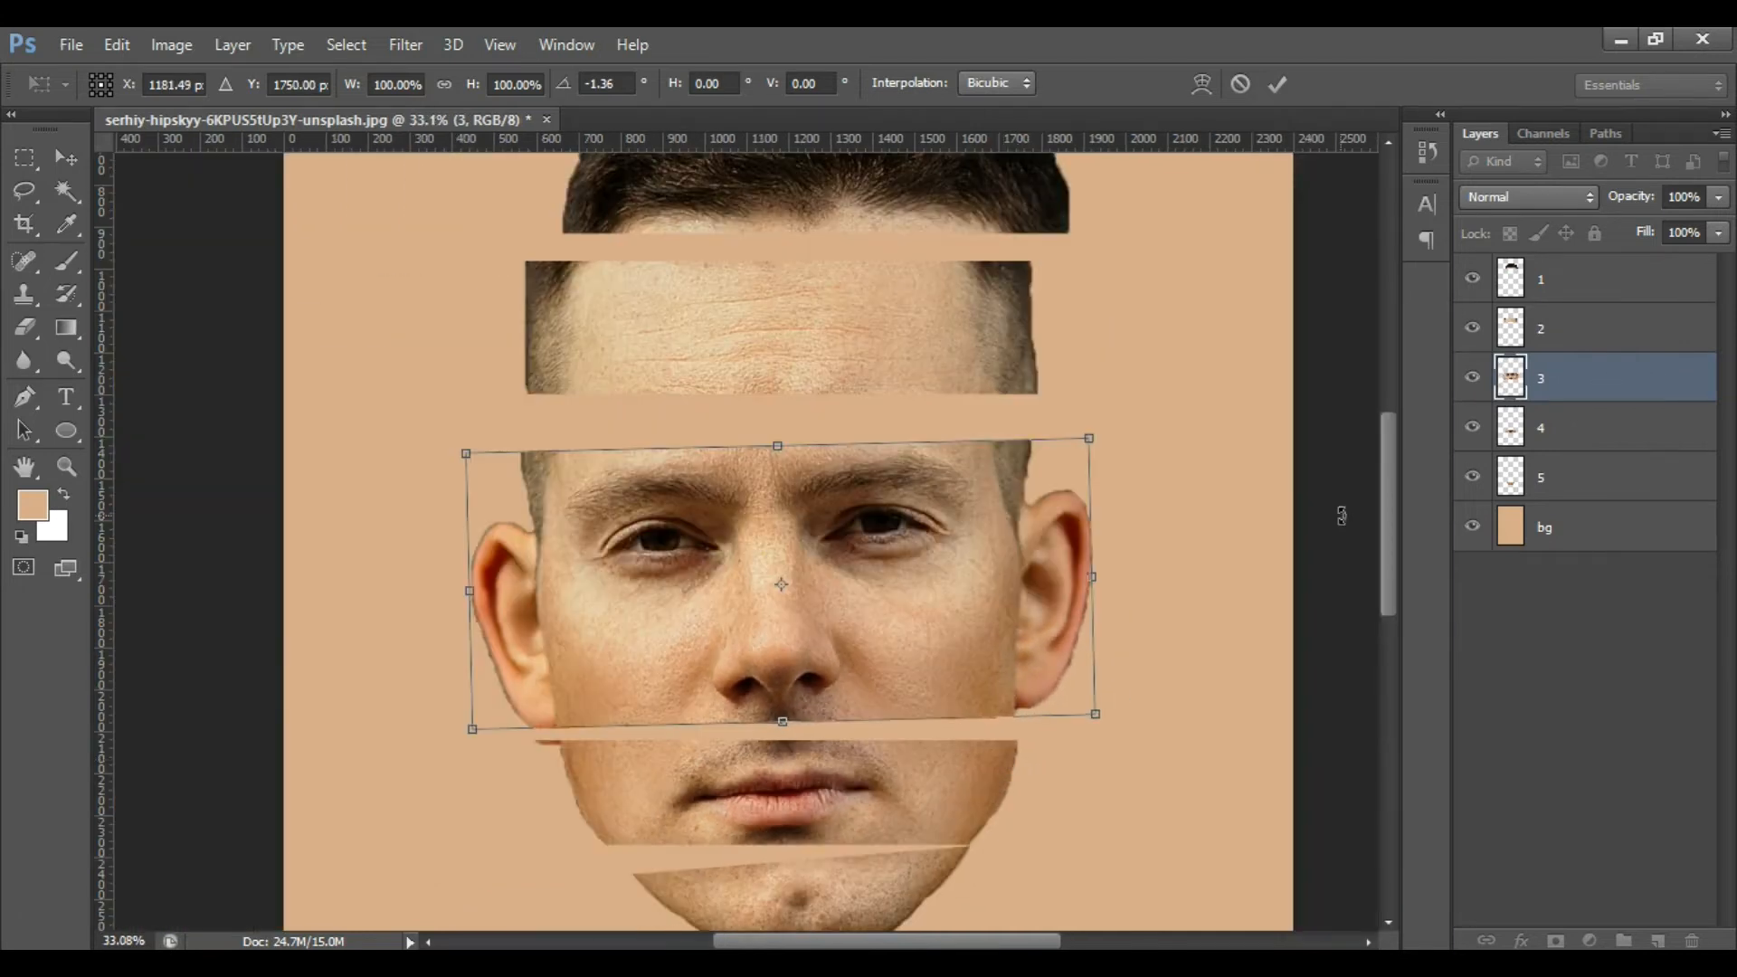
left_click(1276, 85)
Rotate the forehead slice on layer 2 slightly clockwise and move the hair slice on layer 1 left and down until their left ends meet.
left_click(1529, 326)
scroll(890, 680, "down", 3)
scroll(827, 276, "up", 5)
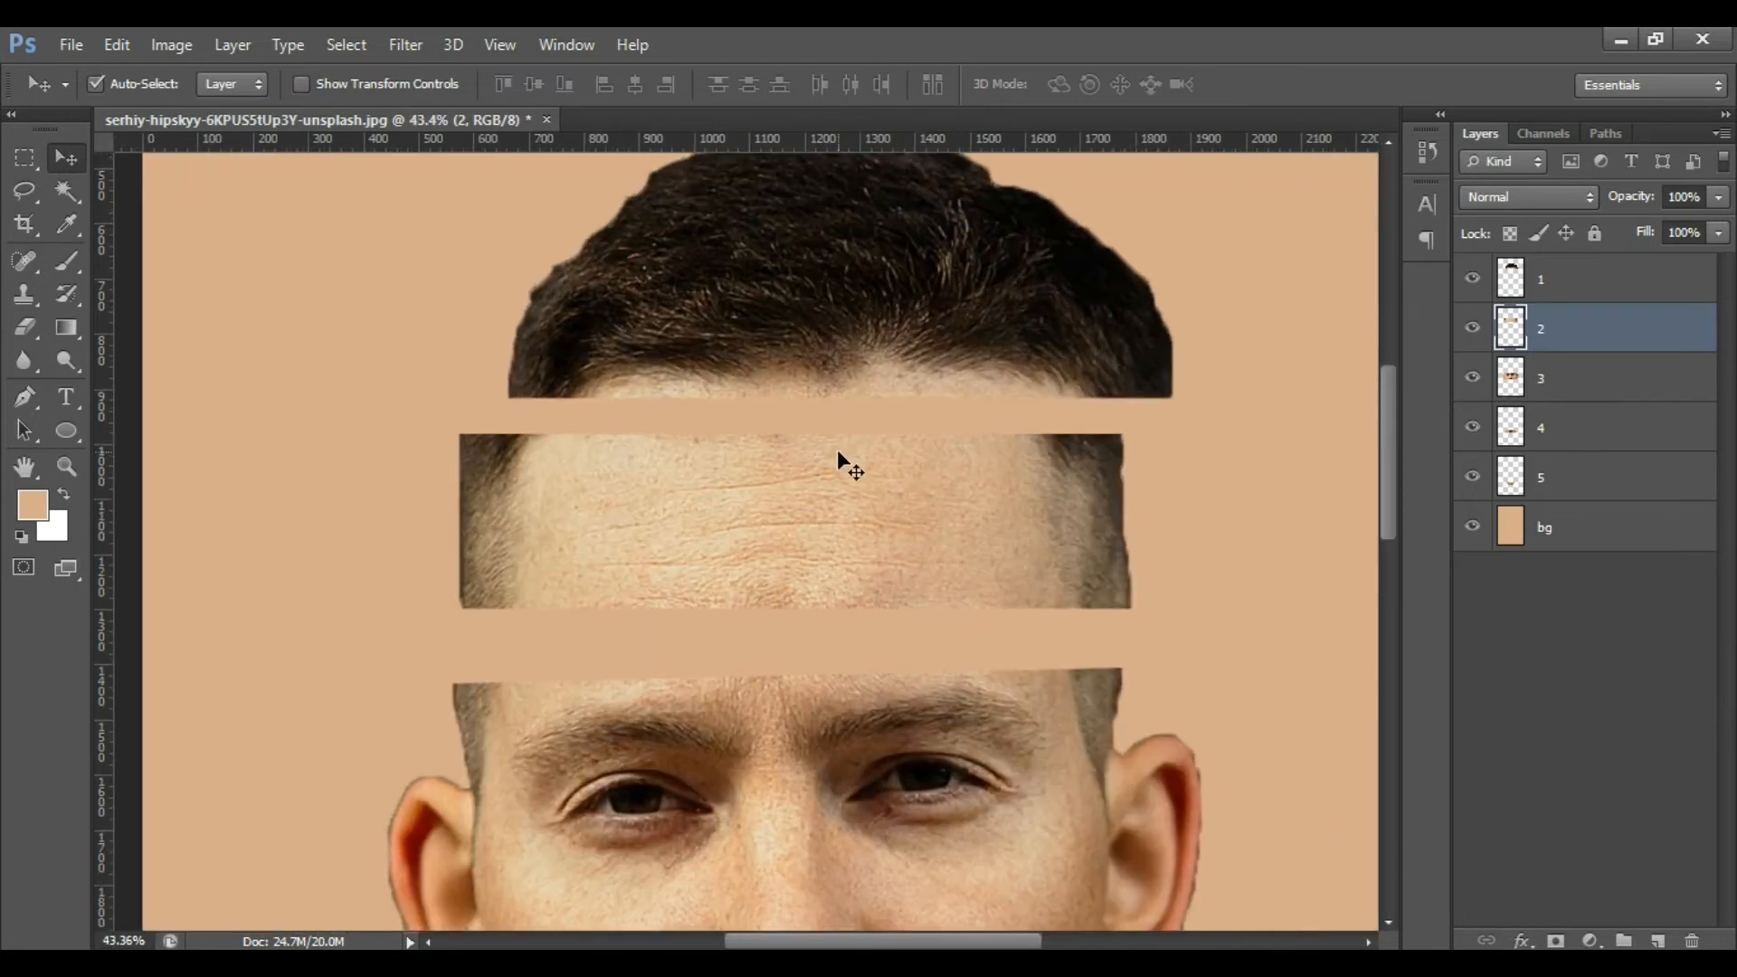
key("ctrl+t")
left_click_drag(1214, 600, 1102, 615)
key("Return")
left_click(1554, 280)
left_click_drag(1092, 335, 1045, 335)
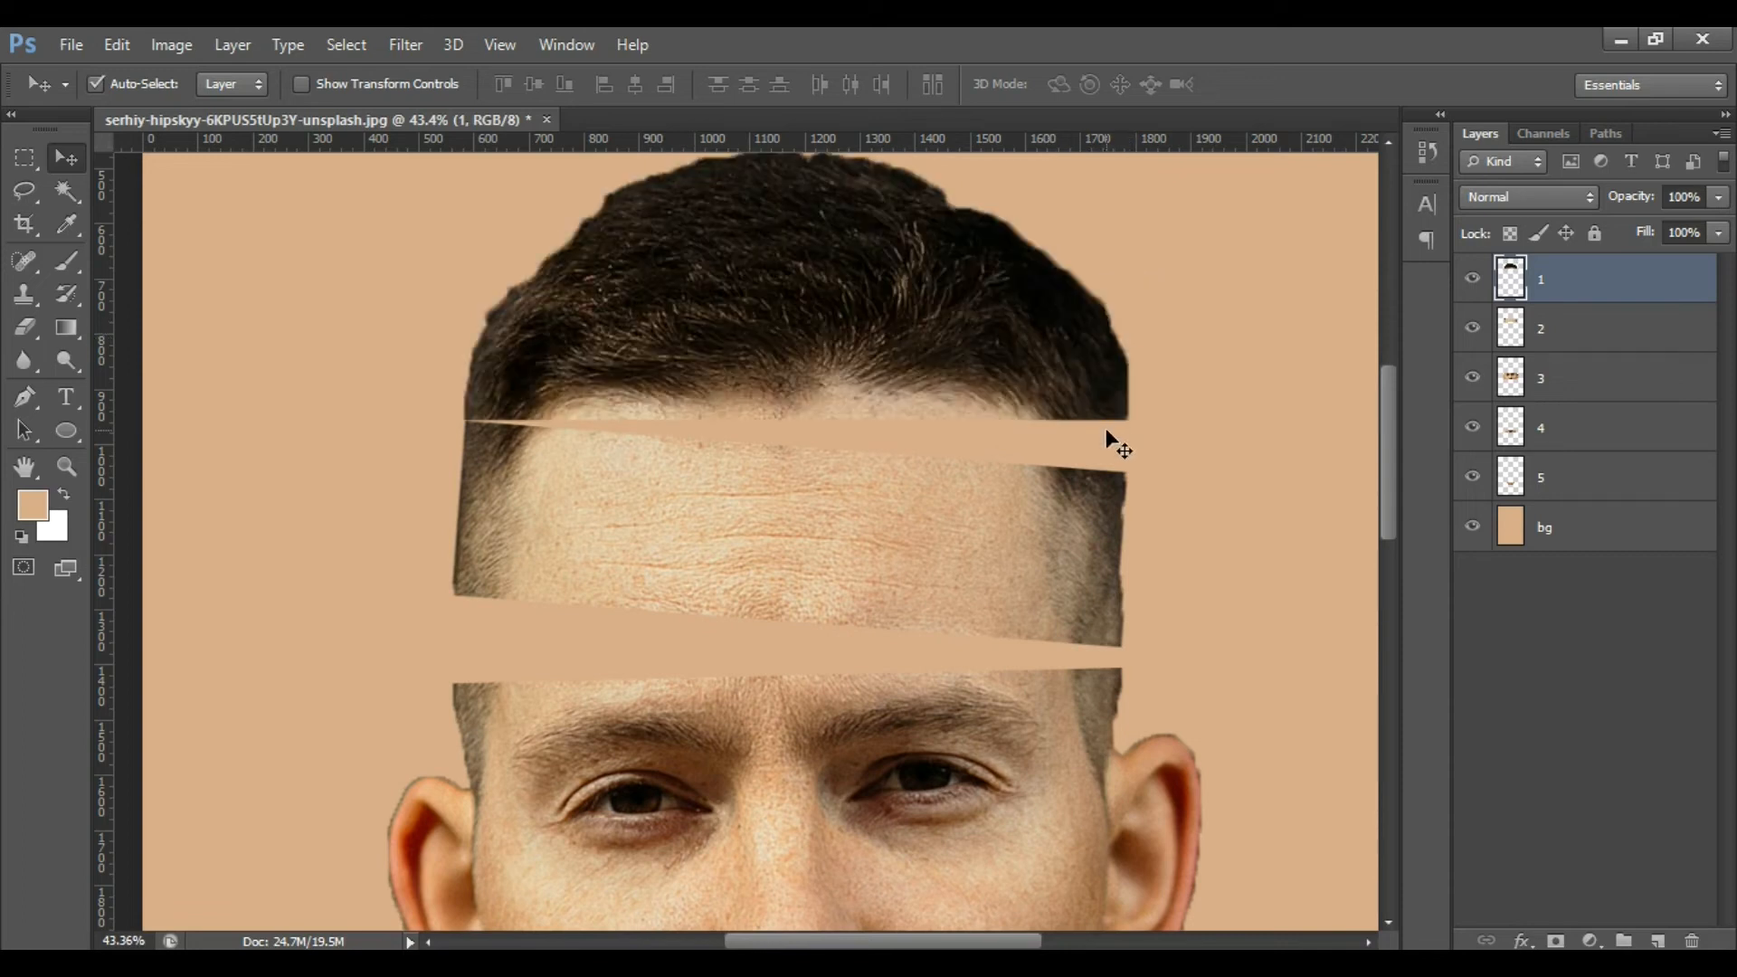
Select the chin slice on layer 5 and set the Pen tool to Shape mode with a dark grey fill.
key("ctrl+0")
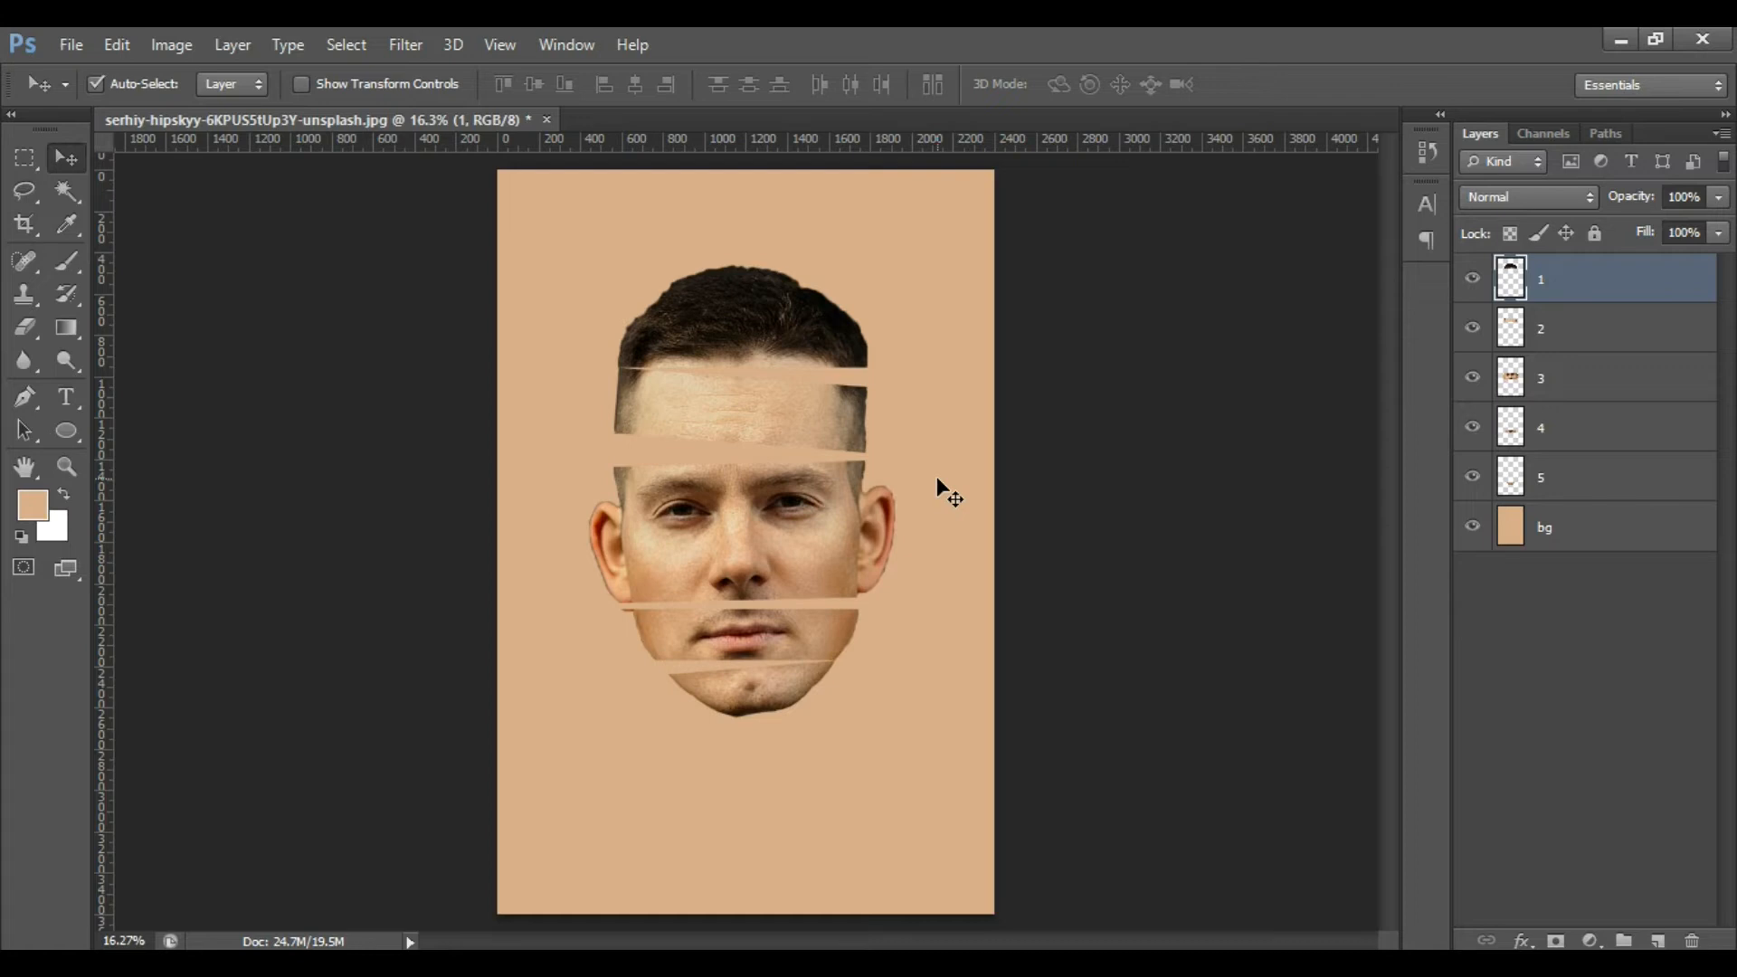
left_click(1603, 467)
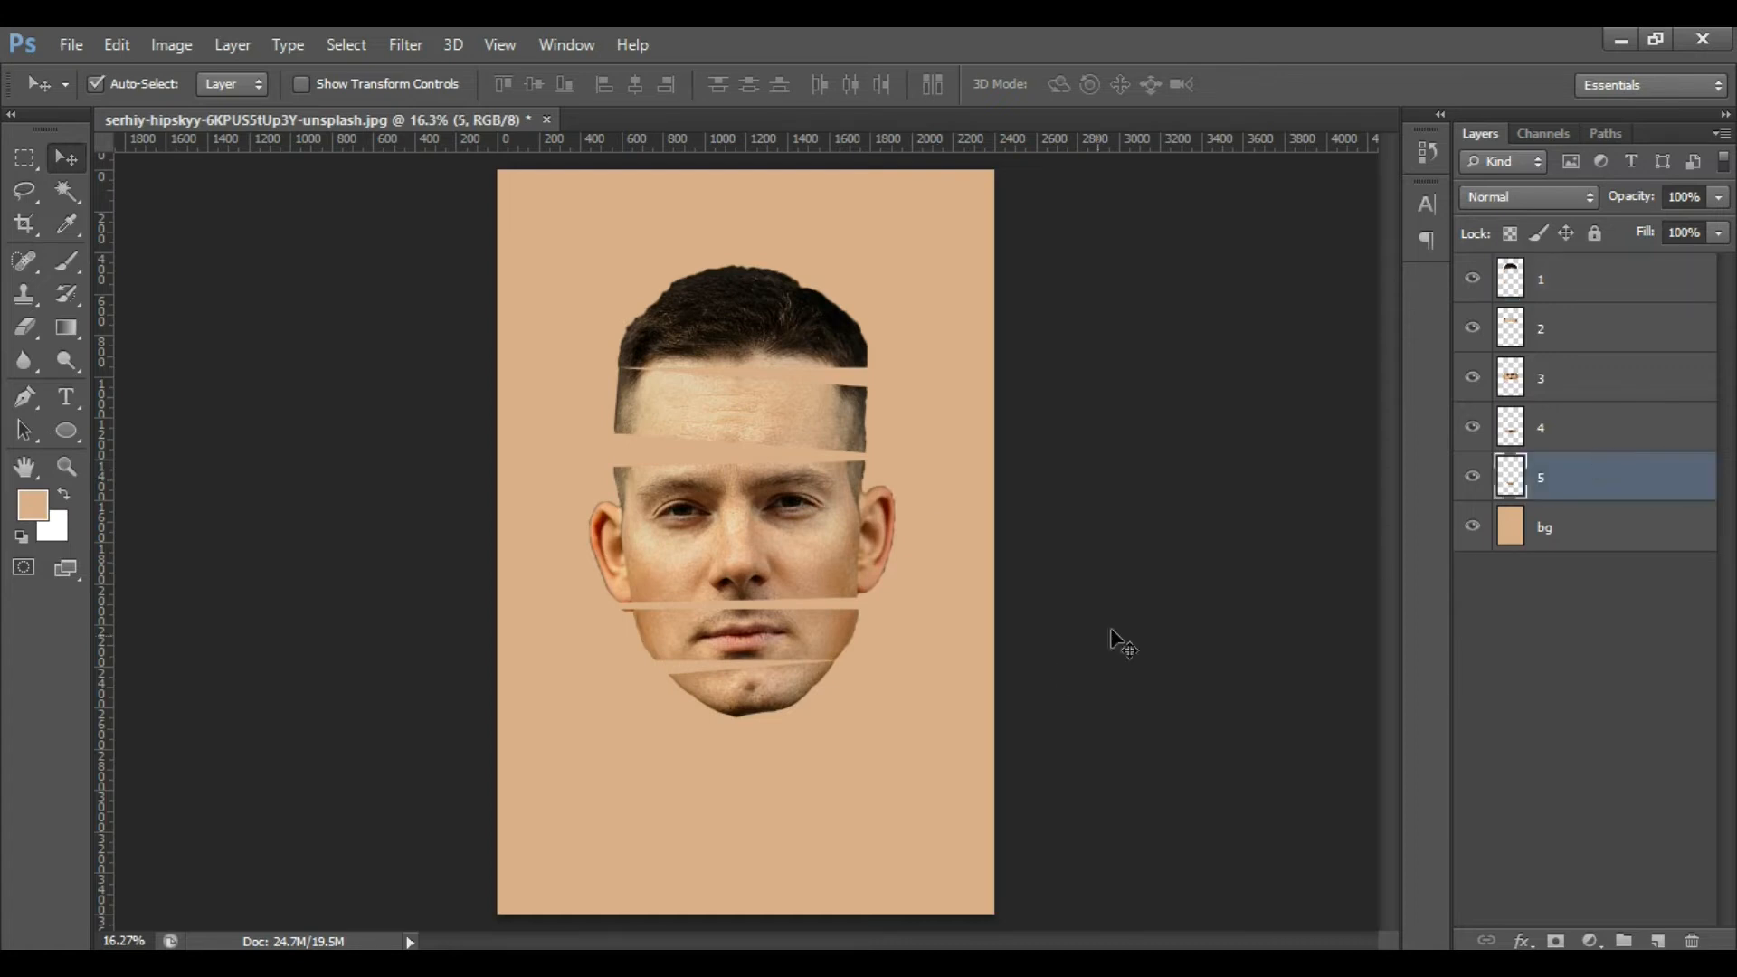
scroll(825, 701, "up", 5)
scroll(662, 662, "up", 2)
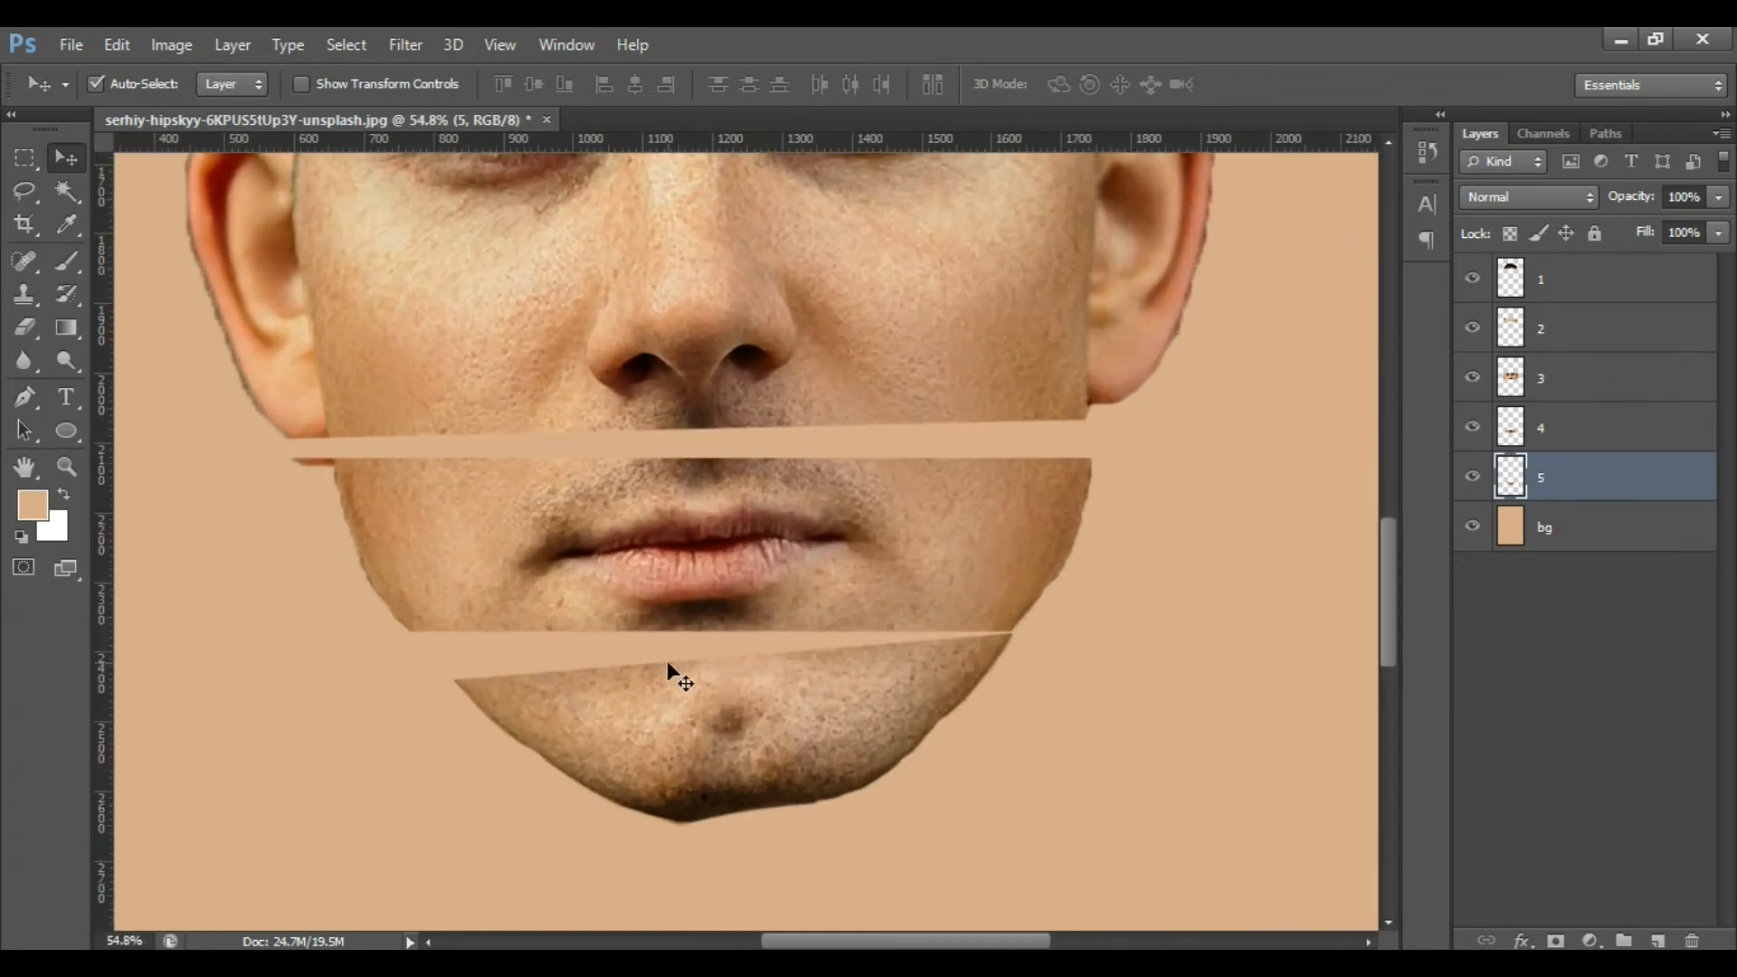
left_click(36, 401)
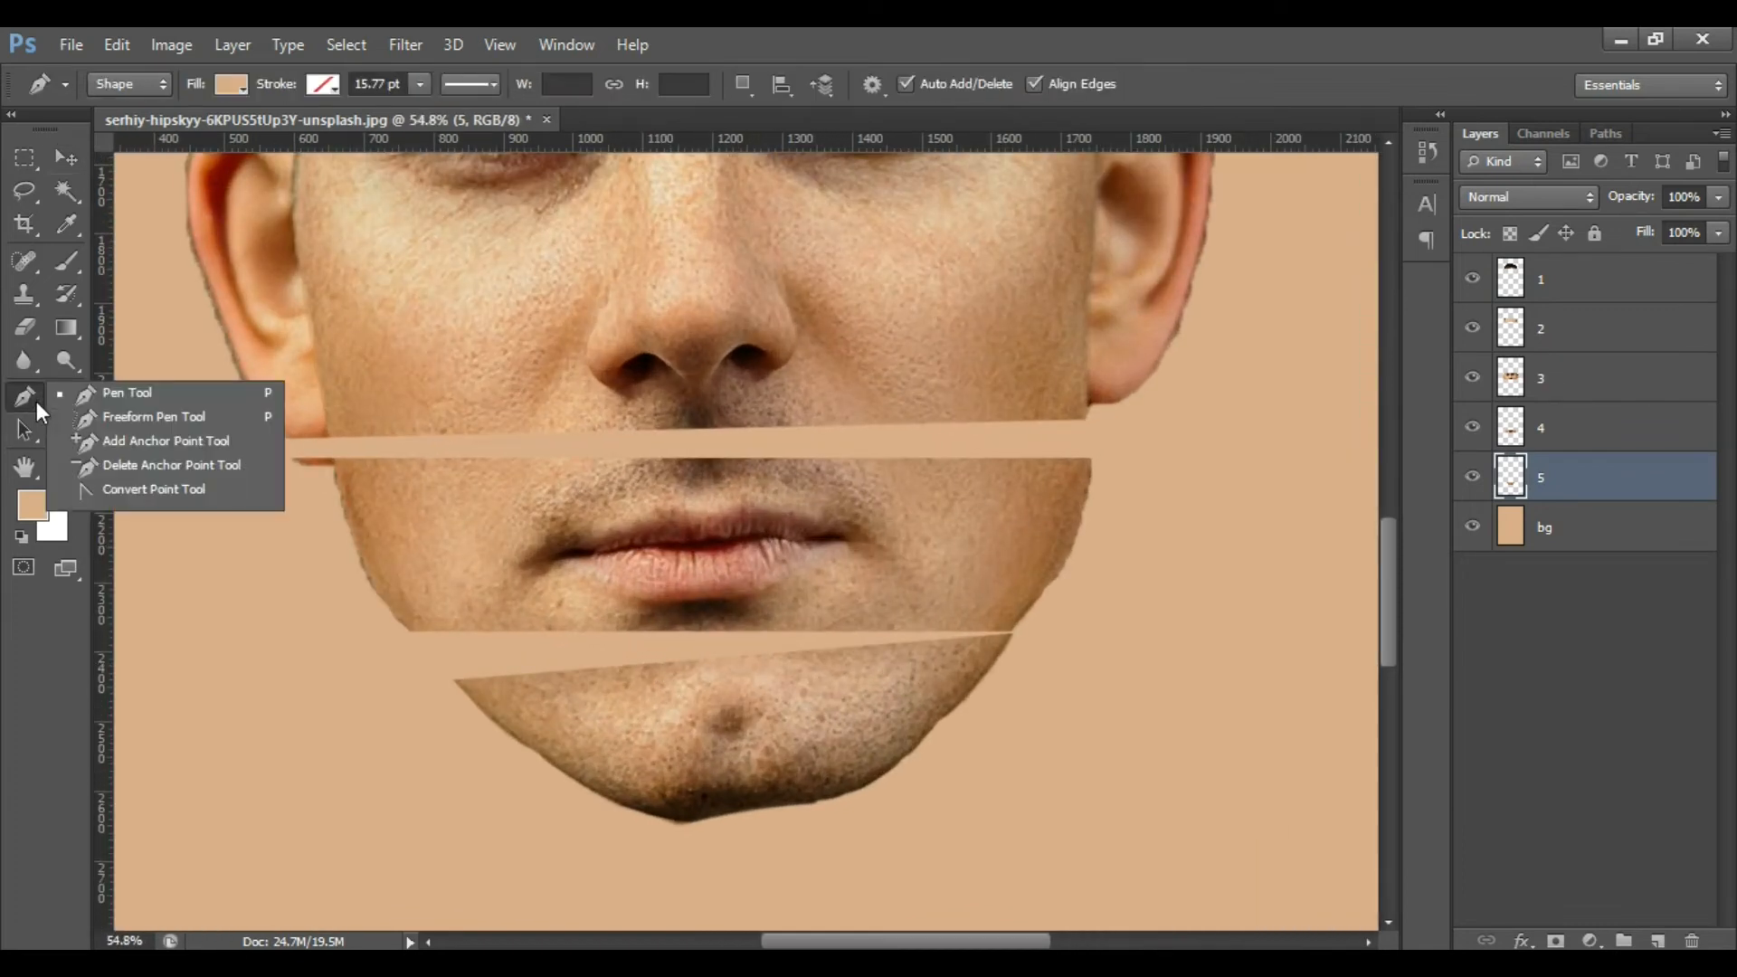
left_click(114, 396)
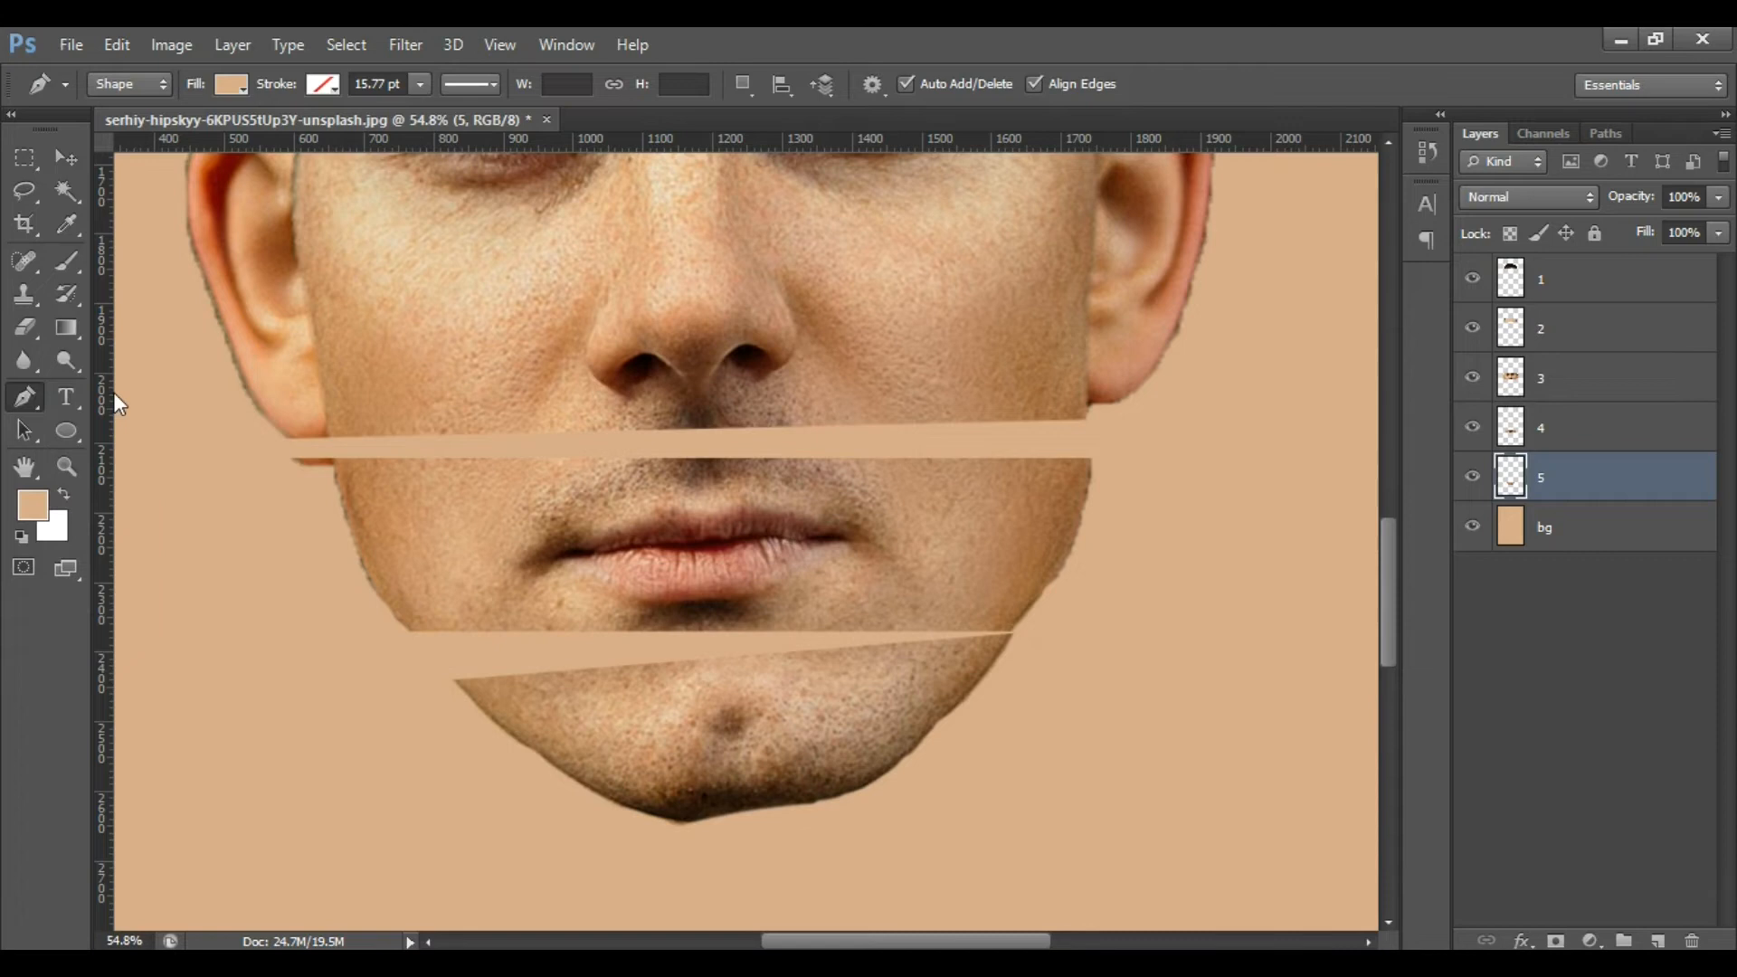
left_click(99, 83)
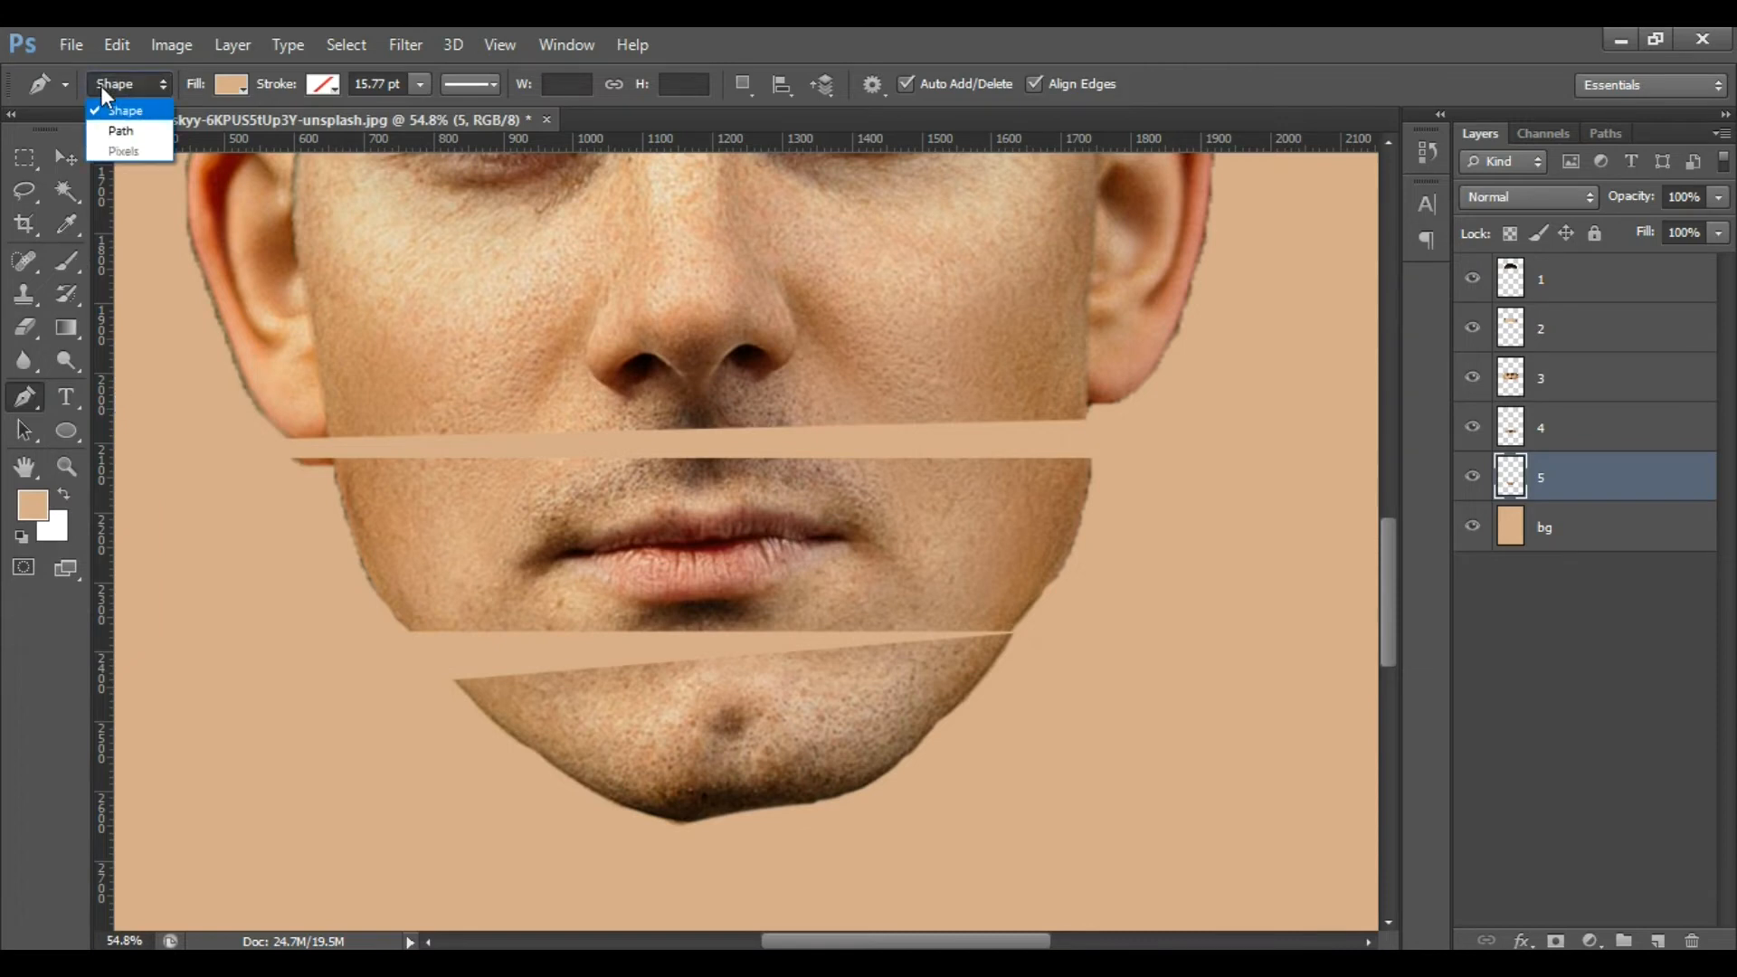
left_click(139, 115)
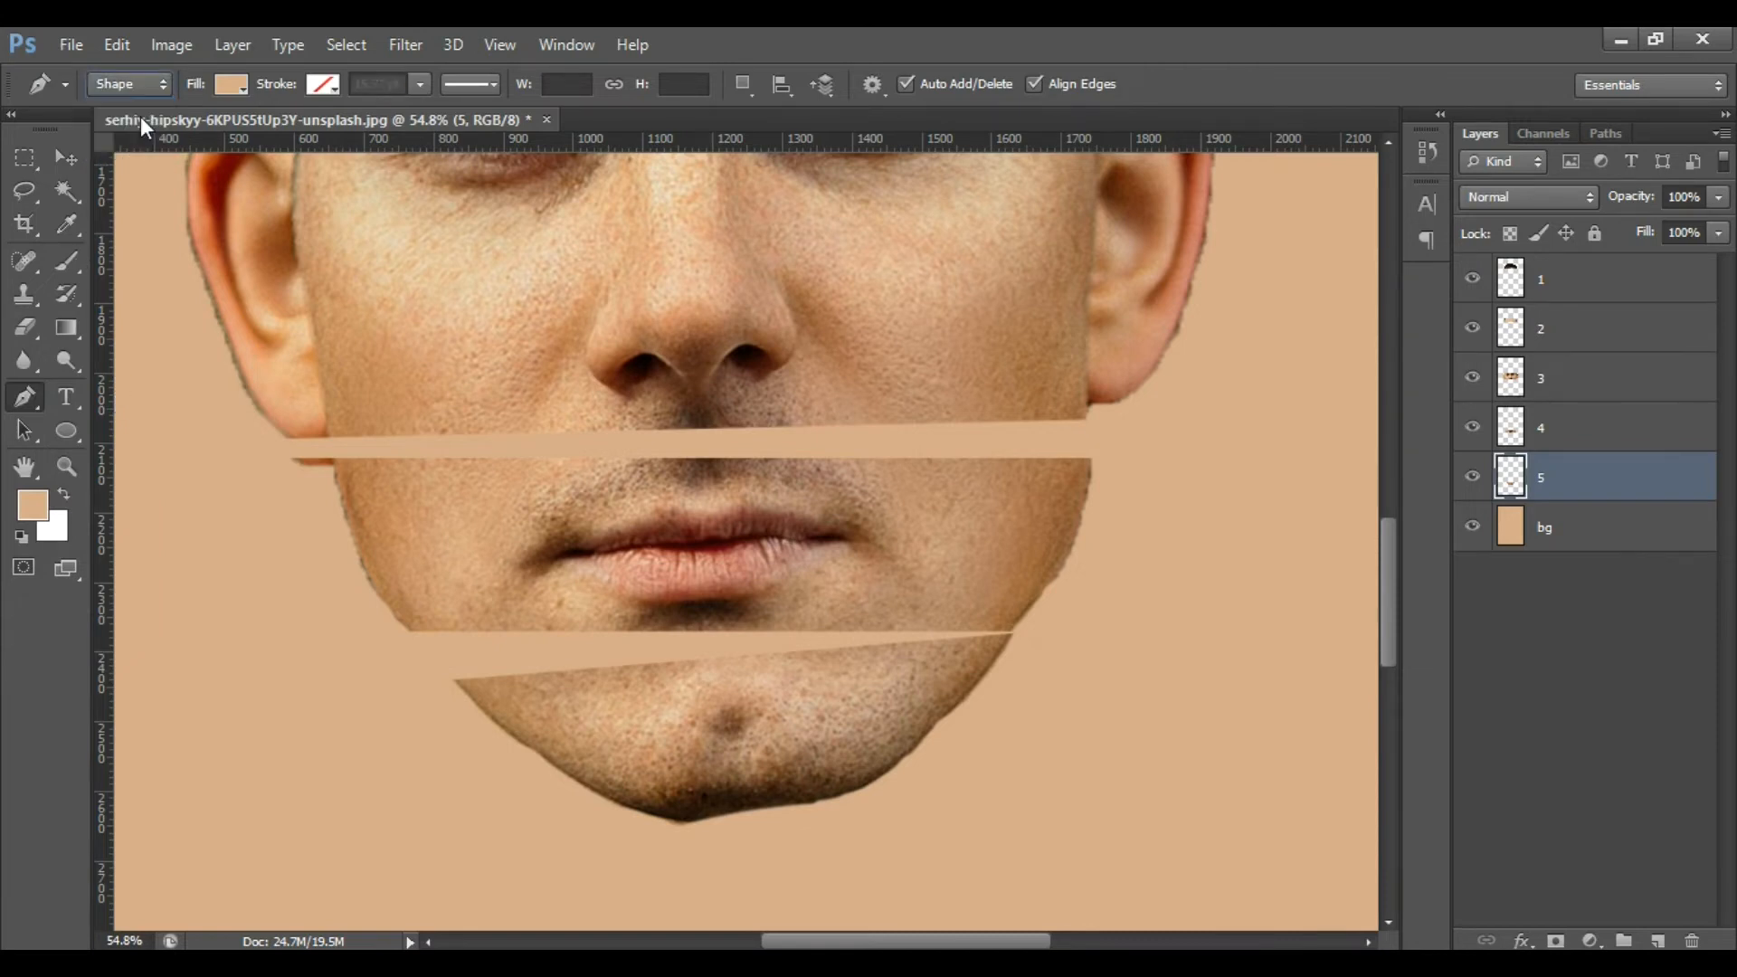
left_click(241, 84)
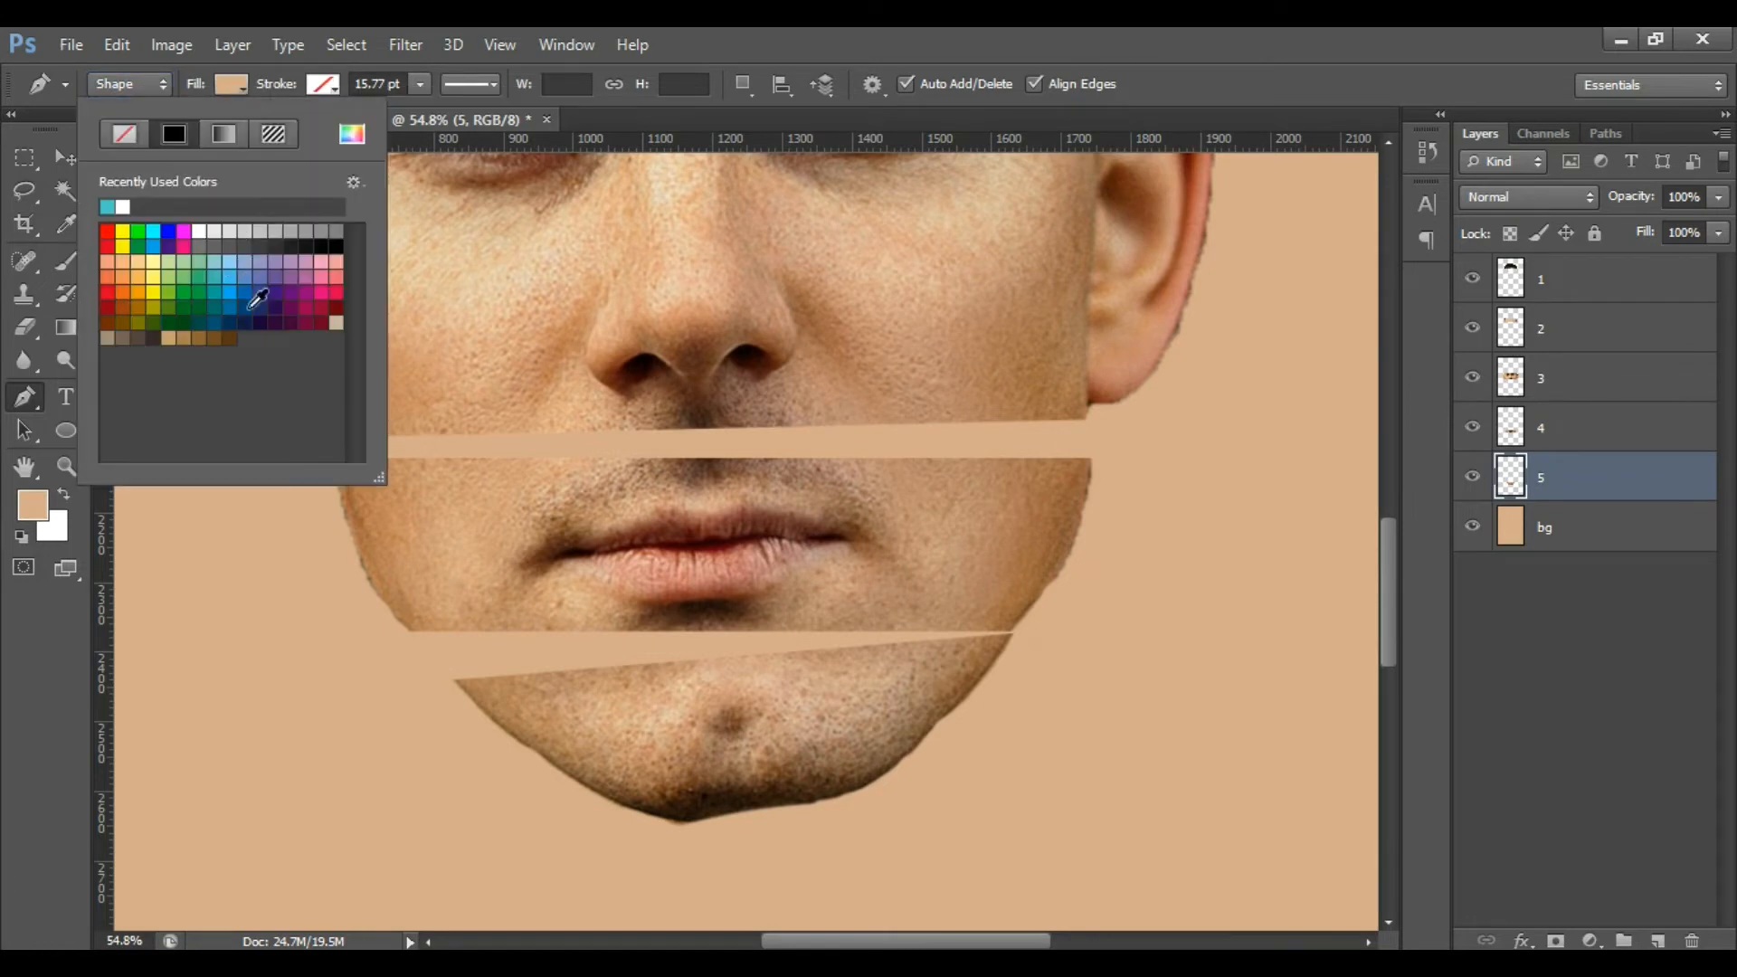
left_click(283, 245)
left_click(1207, 49)
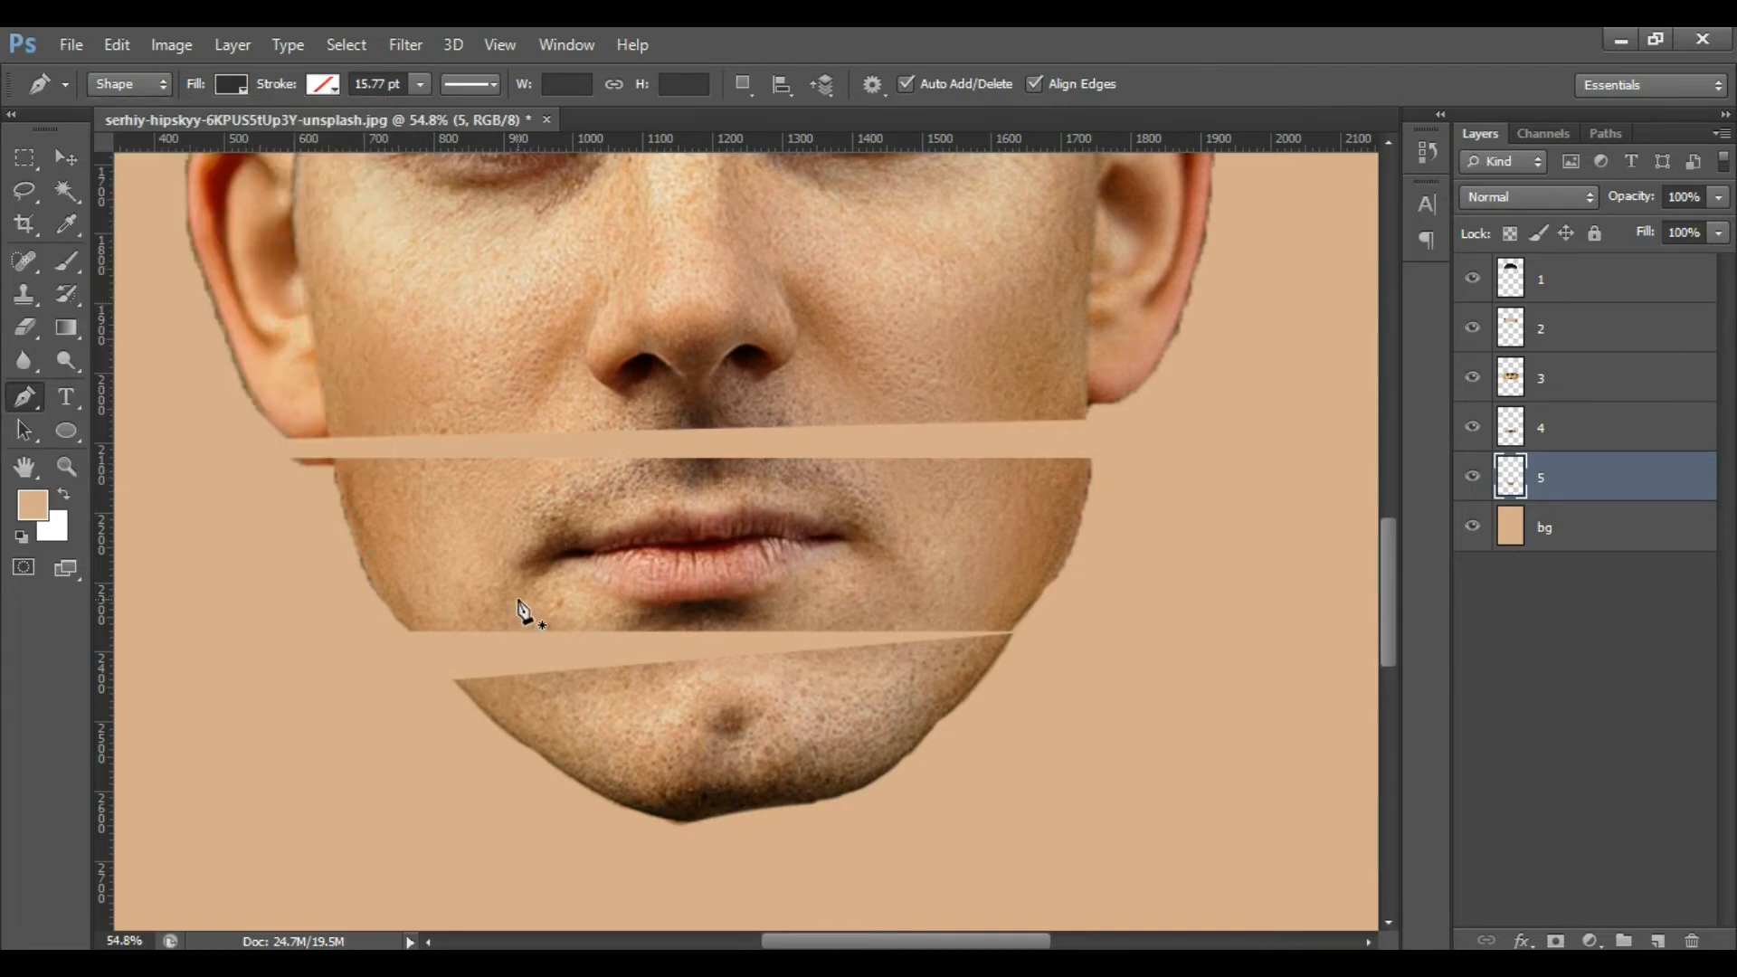
Draw a closed curved shape about 807 px wide and 66 px high along the chin slice's upper edge, bulging upward at its left end.
left_click(453, 681)
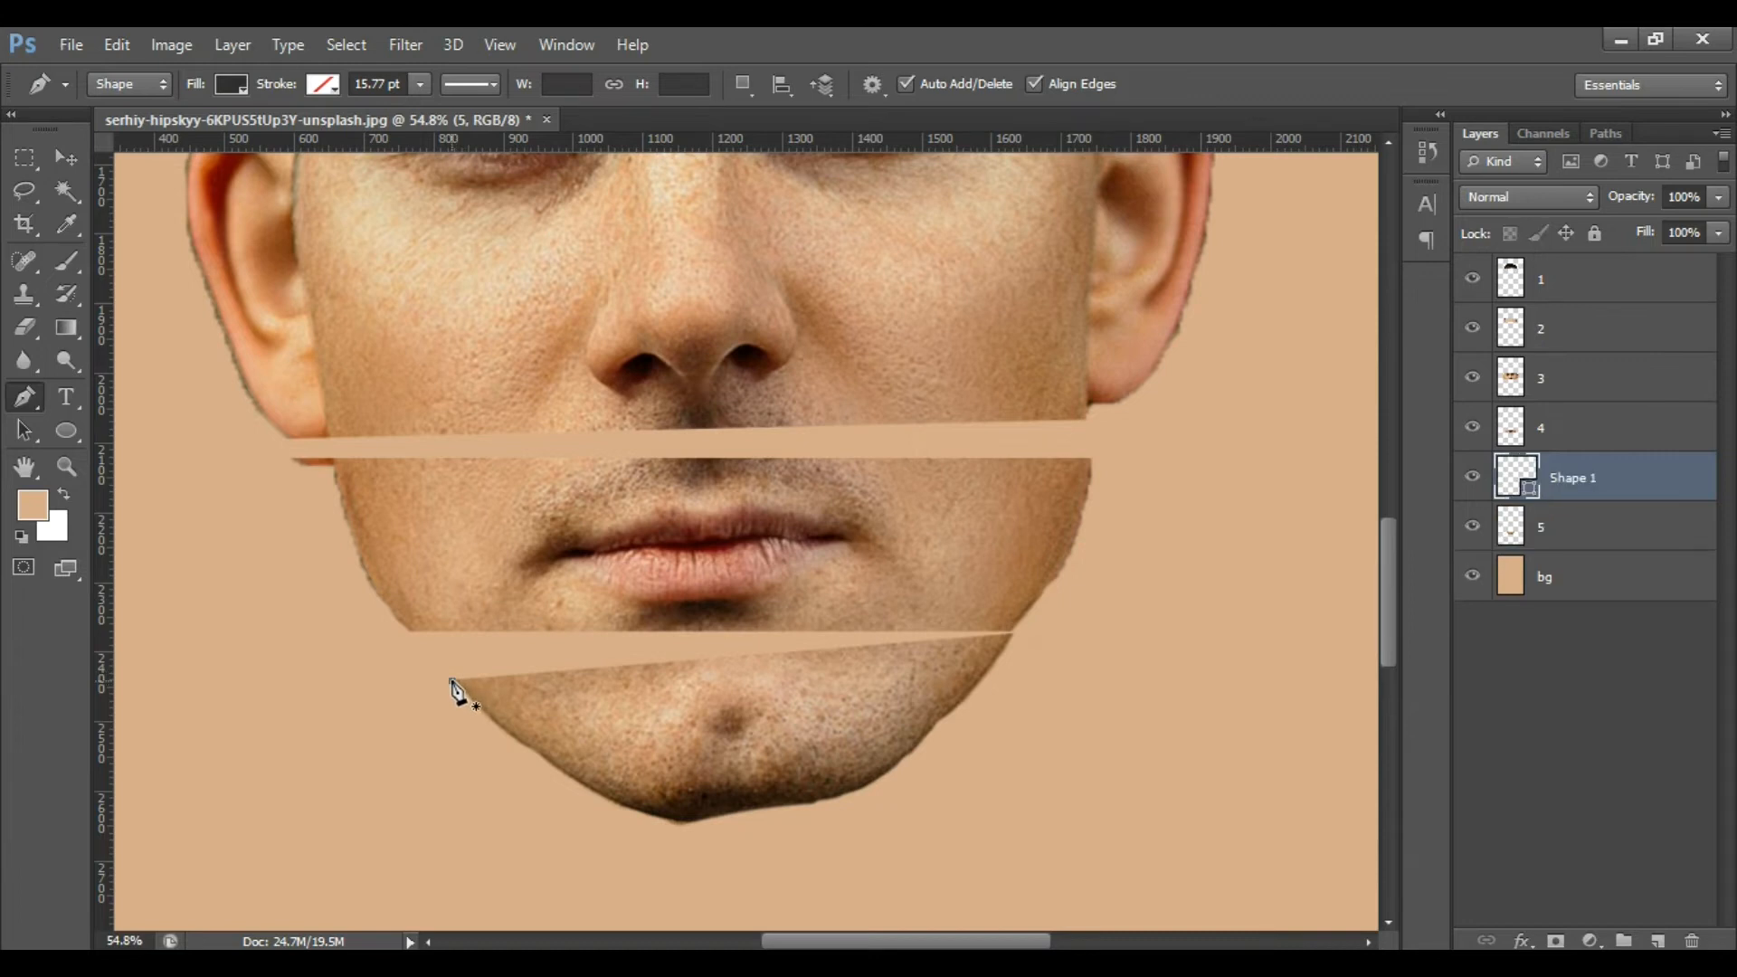
left_click(1010, 636)
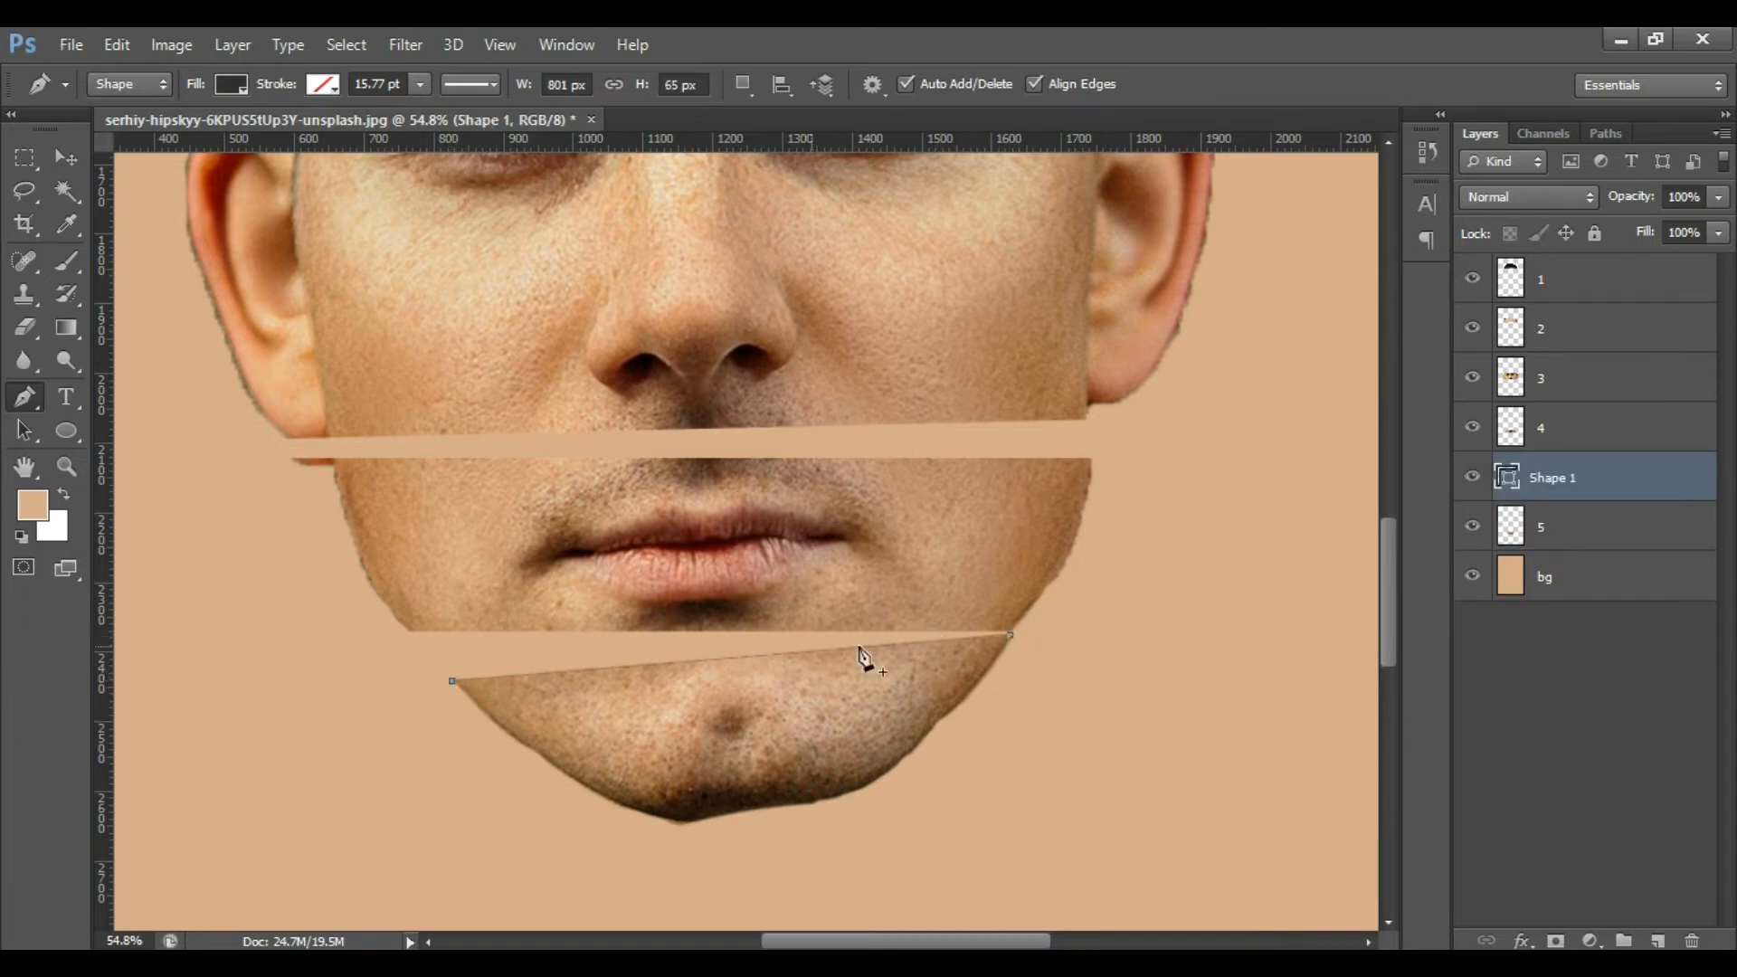
left_click_drag(452, 681, 514, 742)
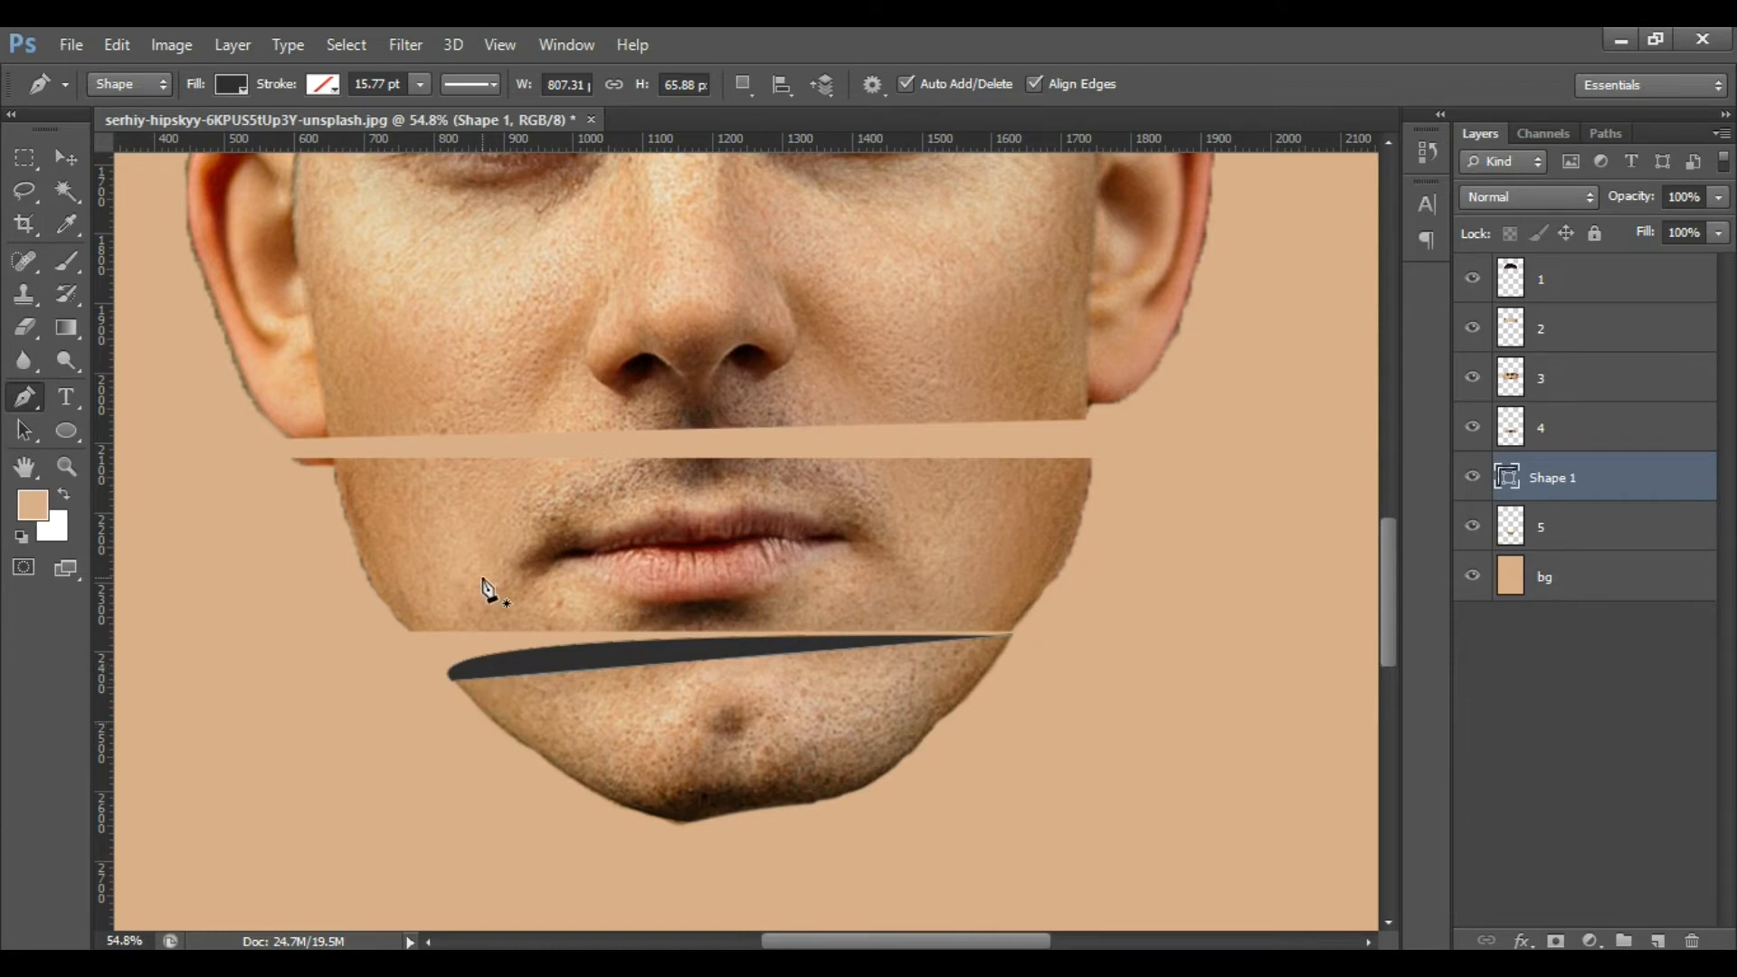
scroll(486, 590, "down", 1)
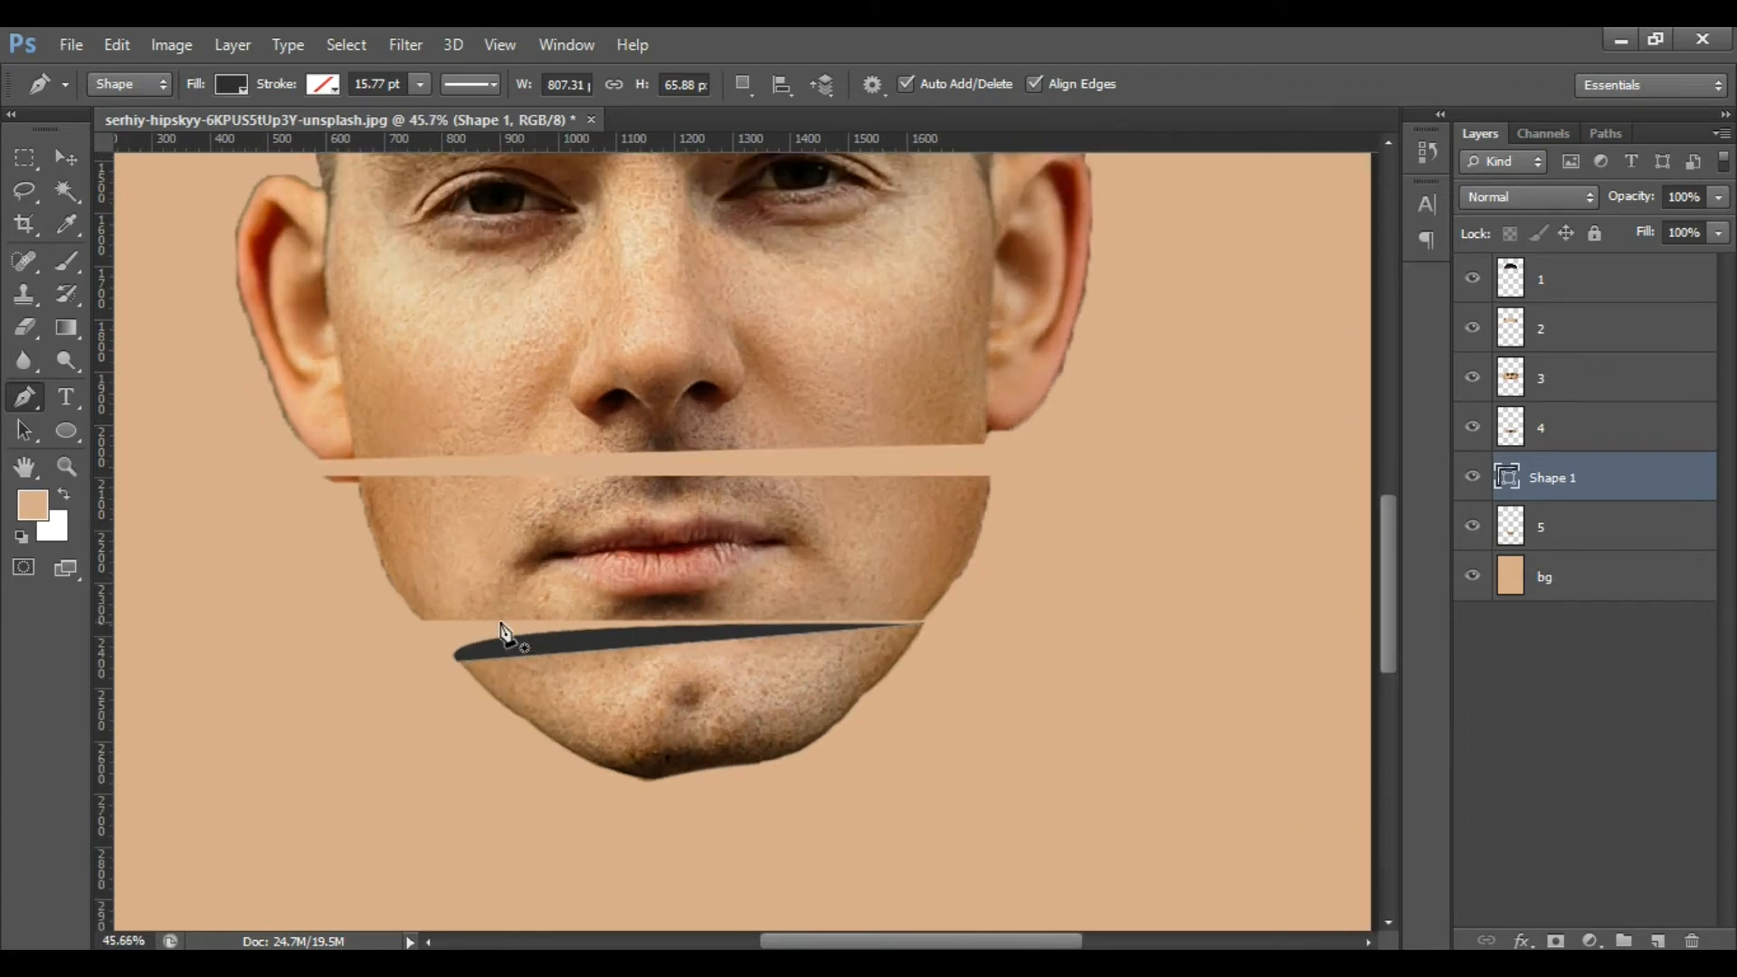
scroll(503, 630, "up", 1)
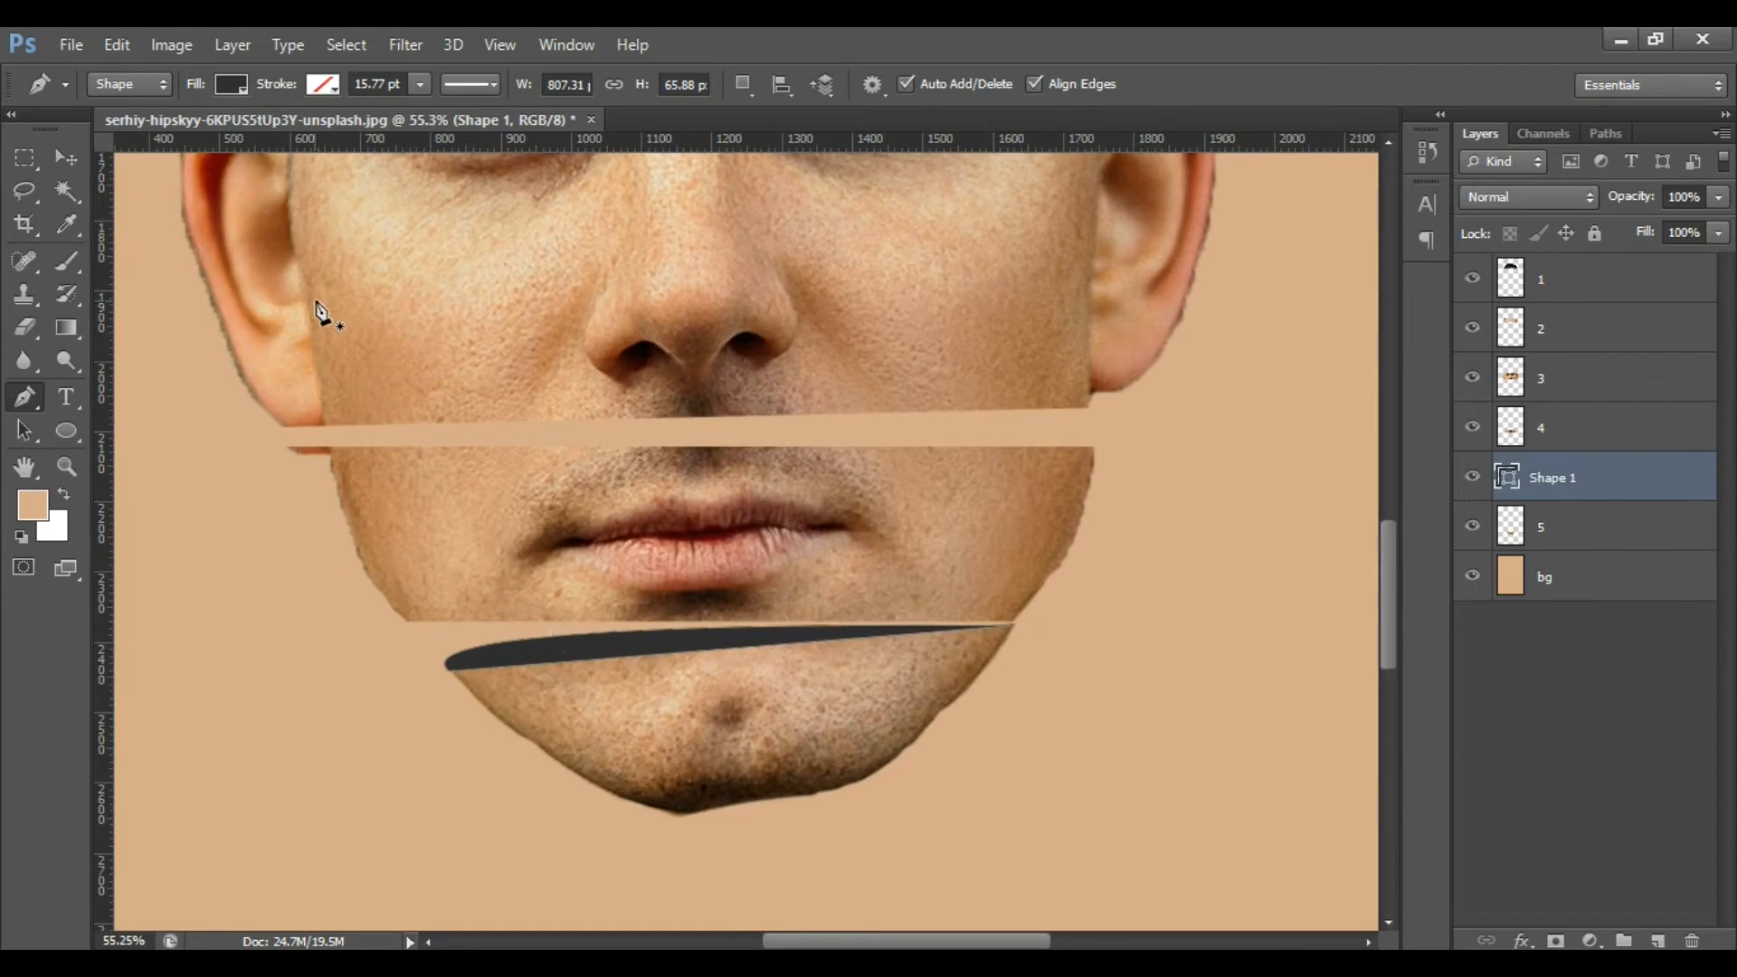
Try different fills on the chin slice's curved shape and settle on the purple-to-orange linear gradient.
left_click(230, 86)
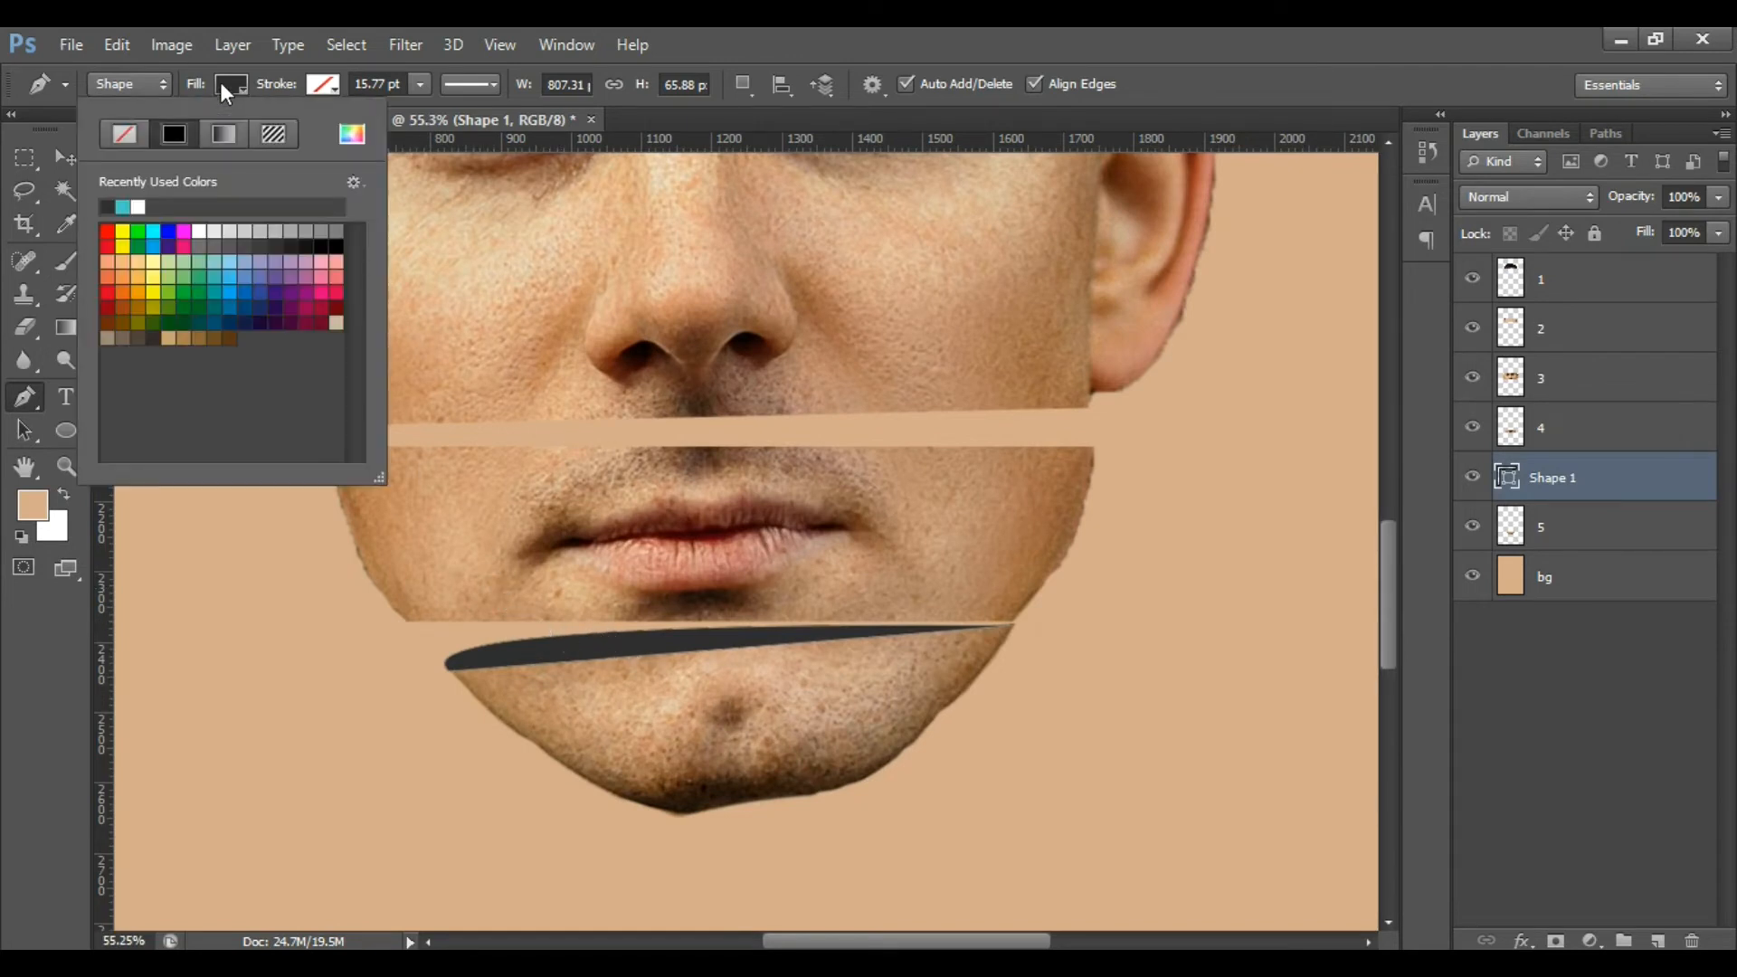
left_click(127, 132)
left_click(182, 139)
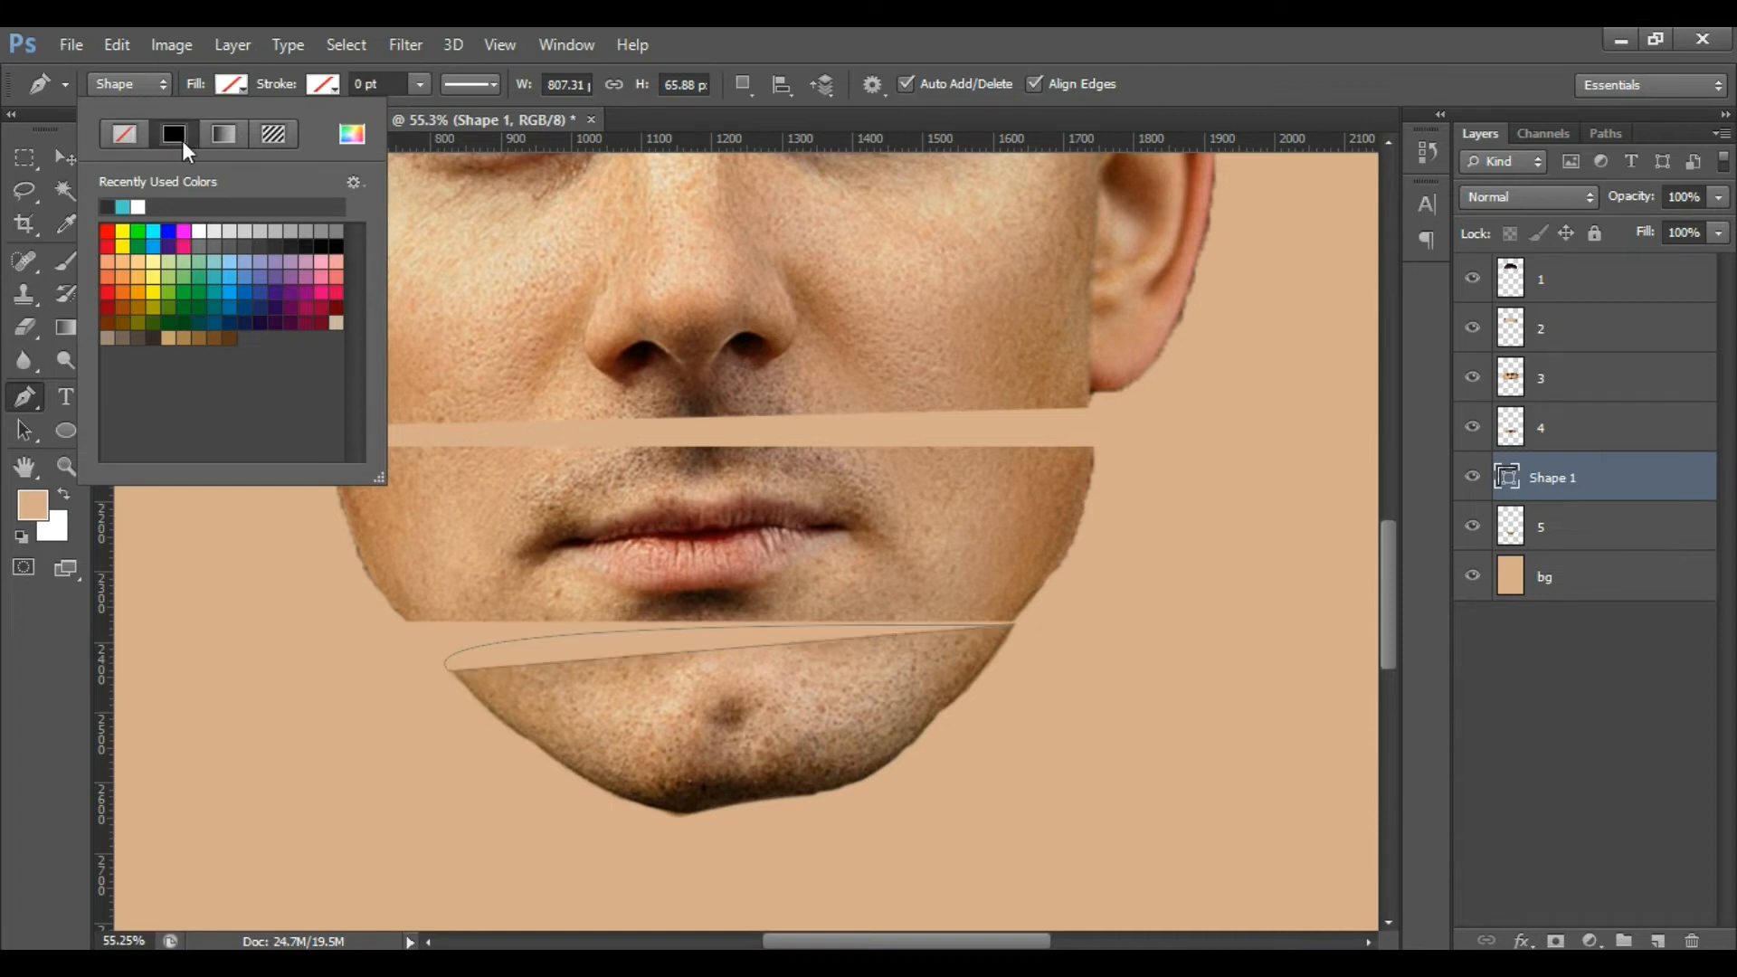
left_click(231, 133)
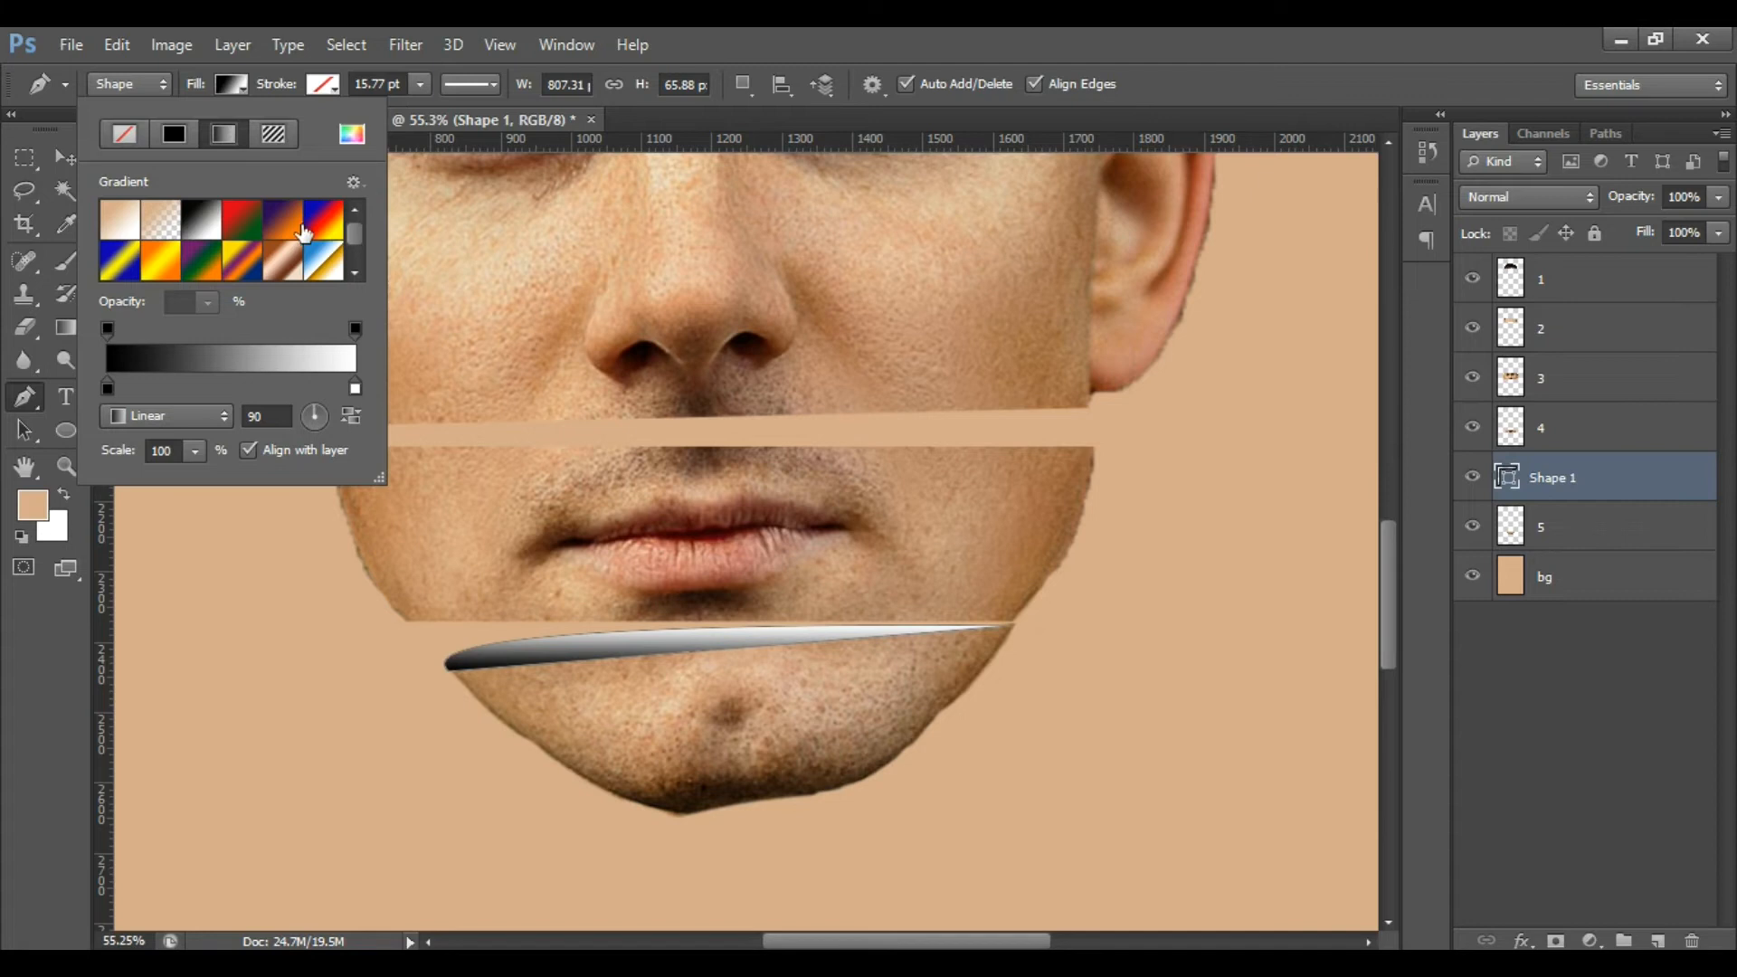
left_click(288, 228)
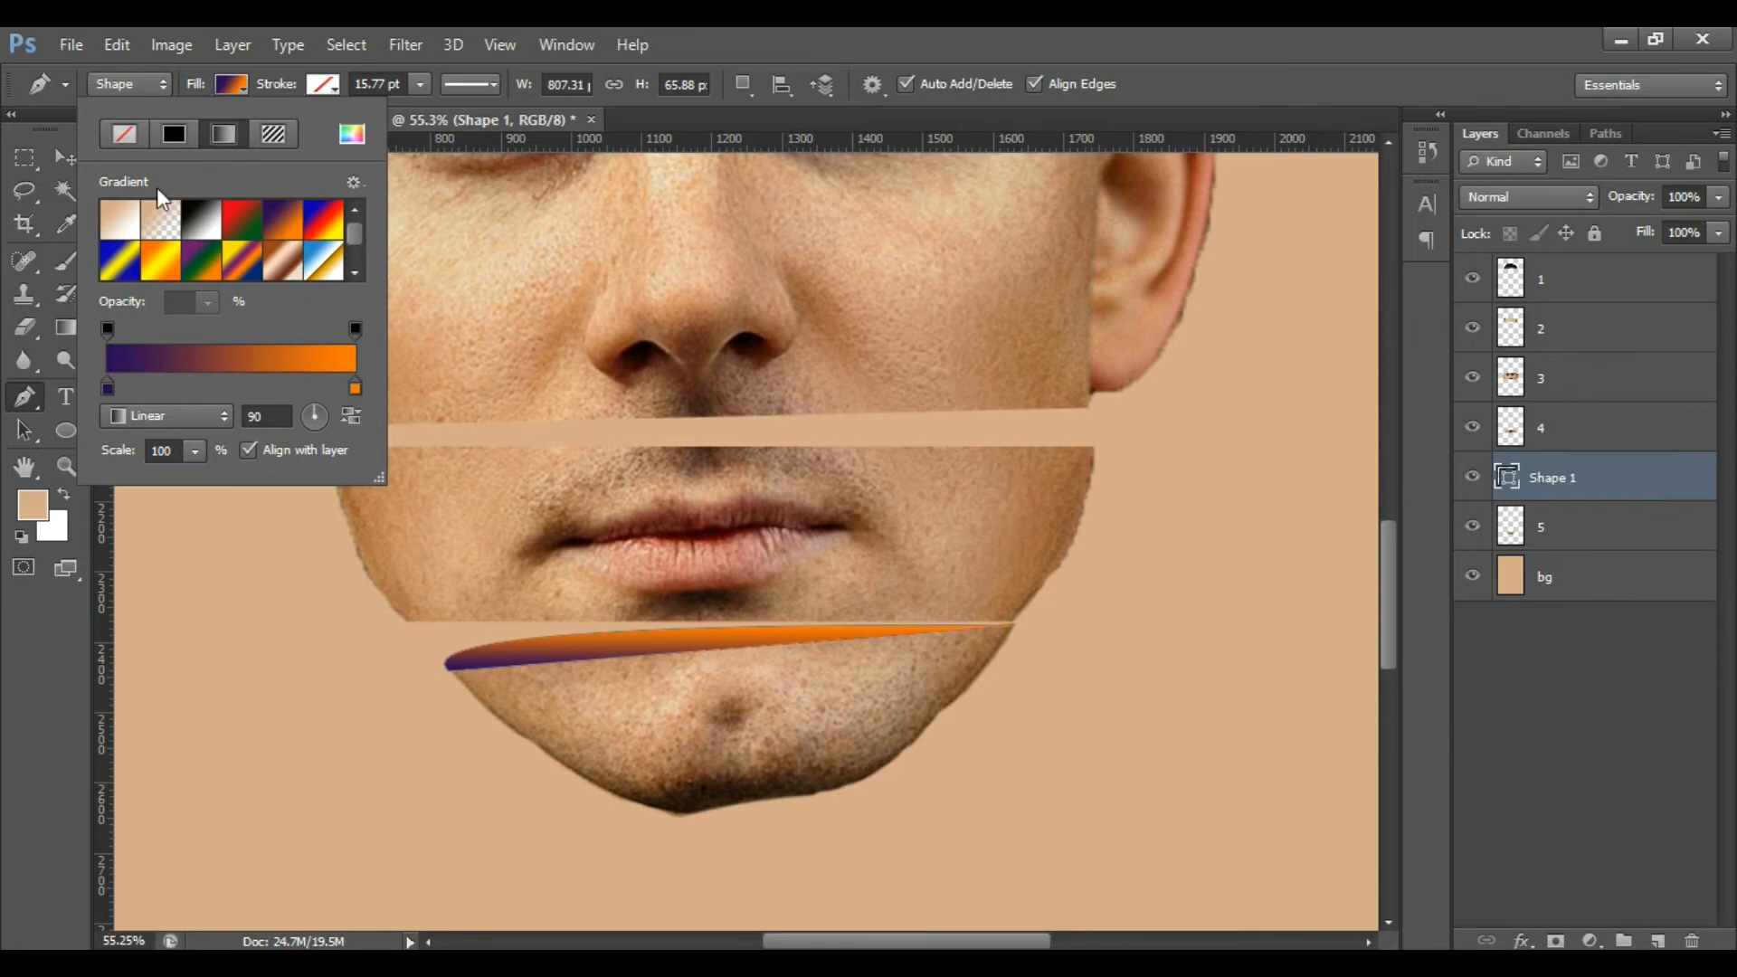
left_click(121, 221)
left_click(159, 227)
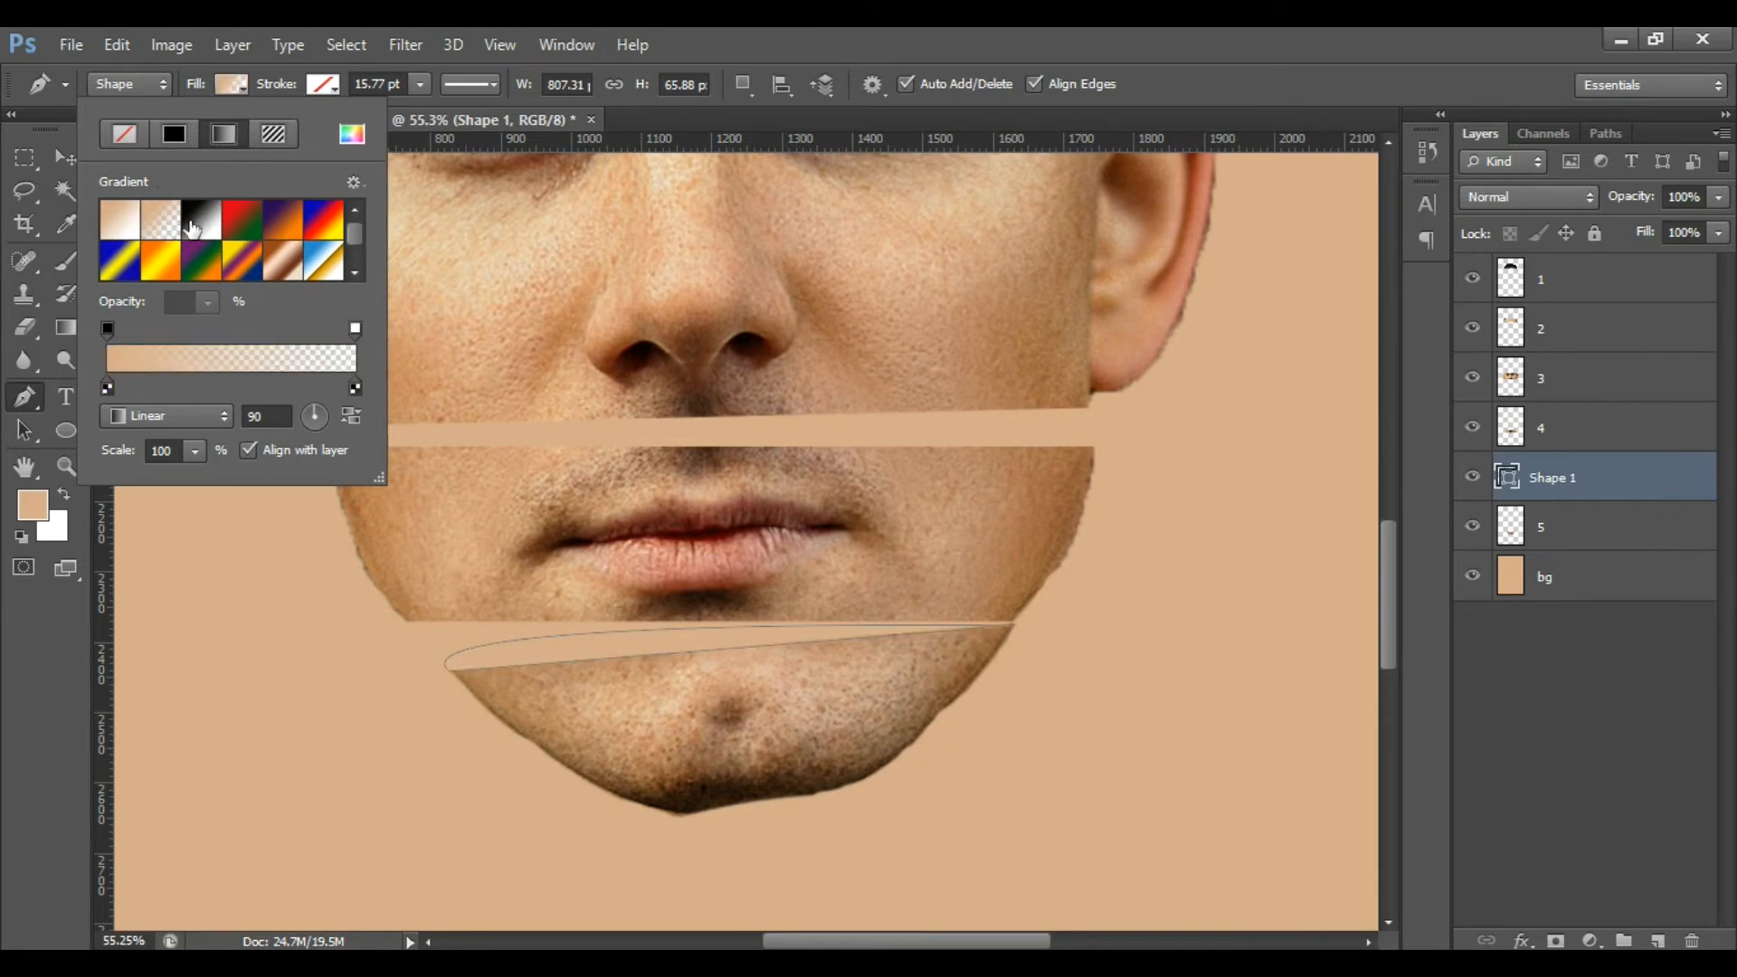
left_click(286, 239)
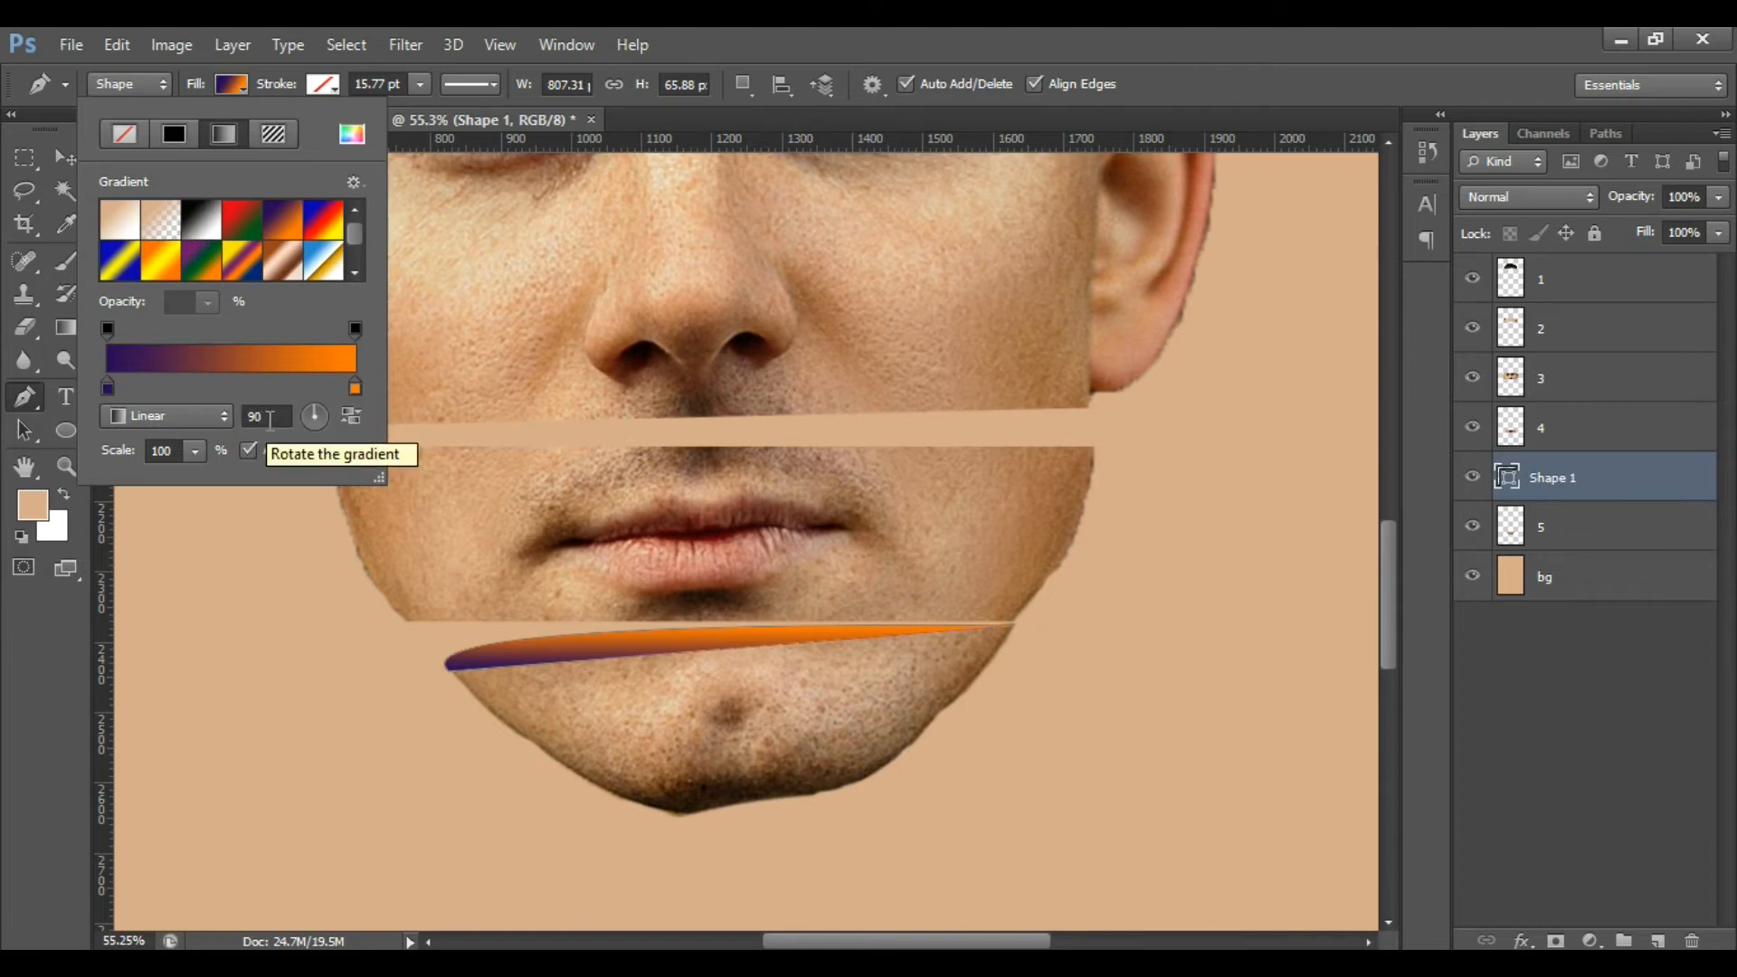
Set the chin shape's gradient scale to 466% and deselect the shape layer.
left_click(196, 451)
mouse_move(207, 480)
left_mouse_down()
mouse_move(257, 481)
mouse_move(242, 480)
left_mouse_up()
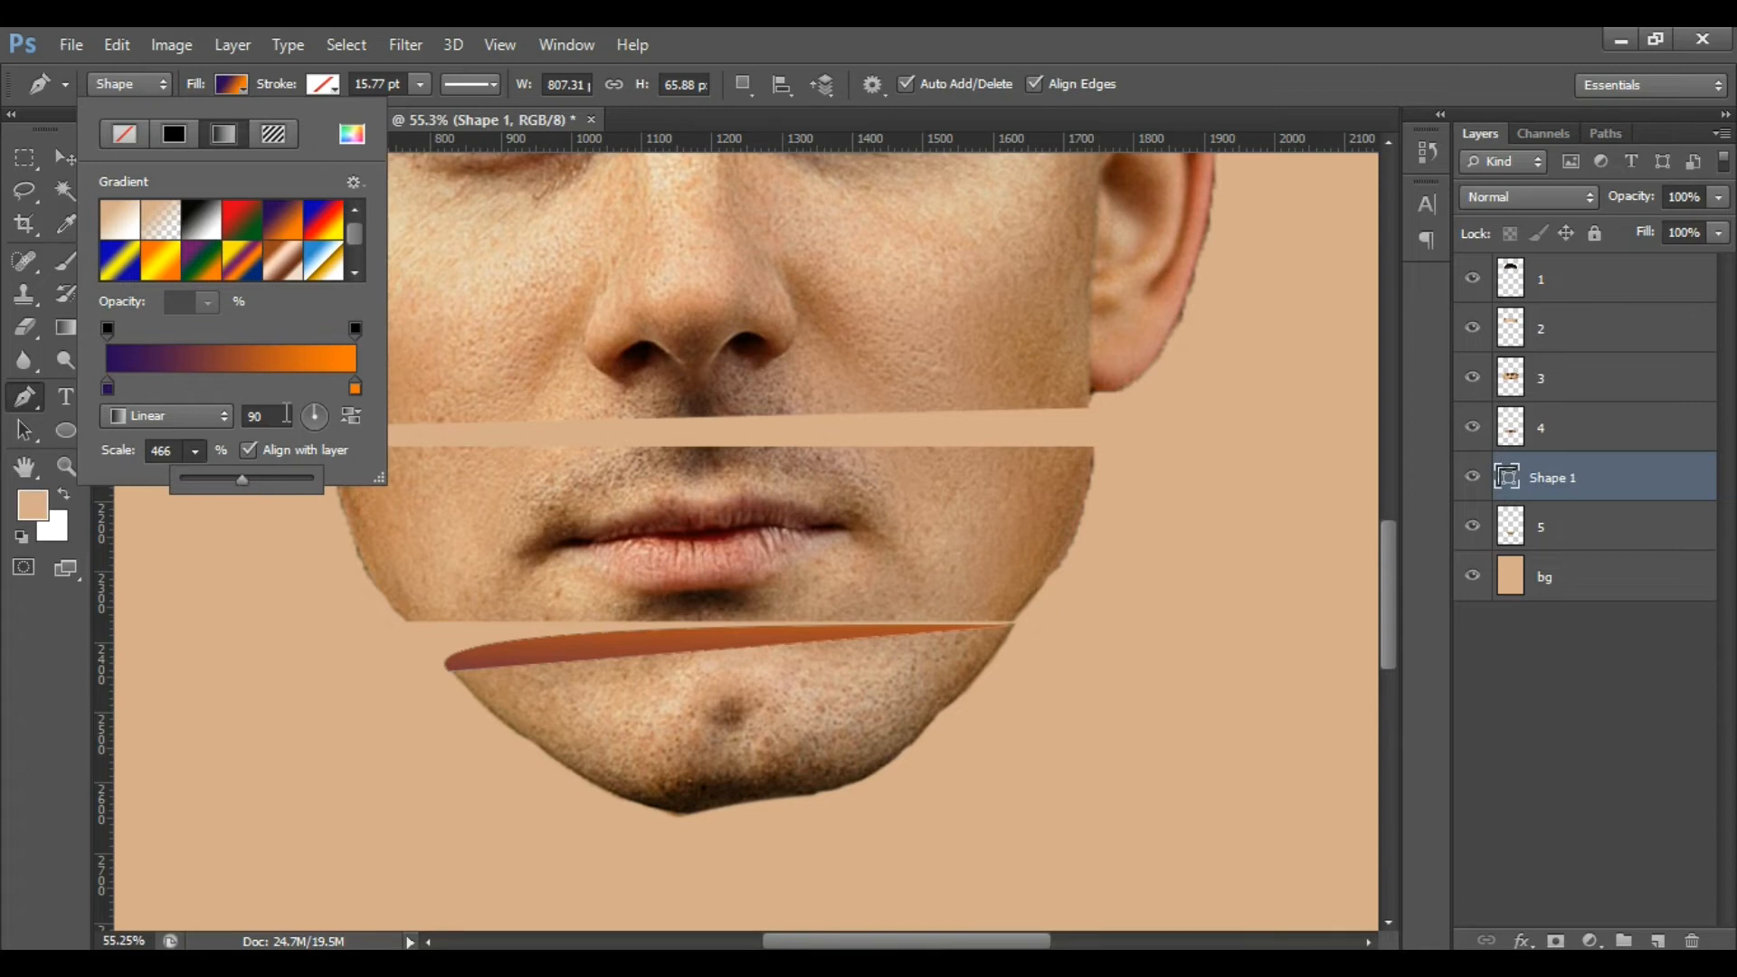
left_click(1180, 79)
scroll(448, 510, "down", 5)
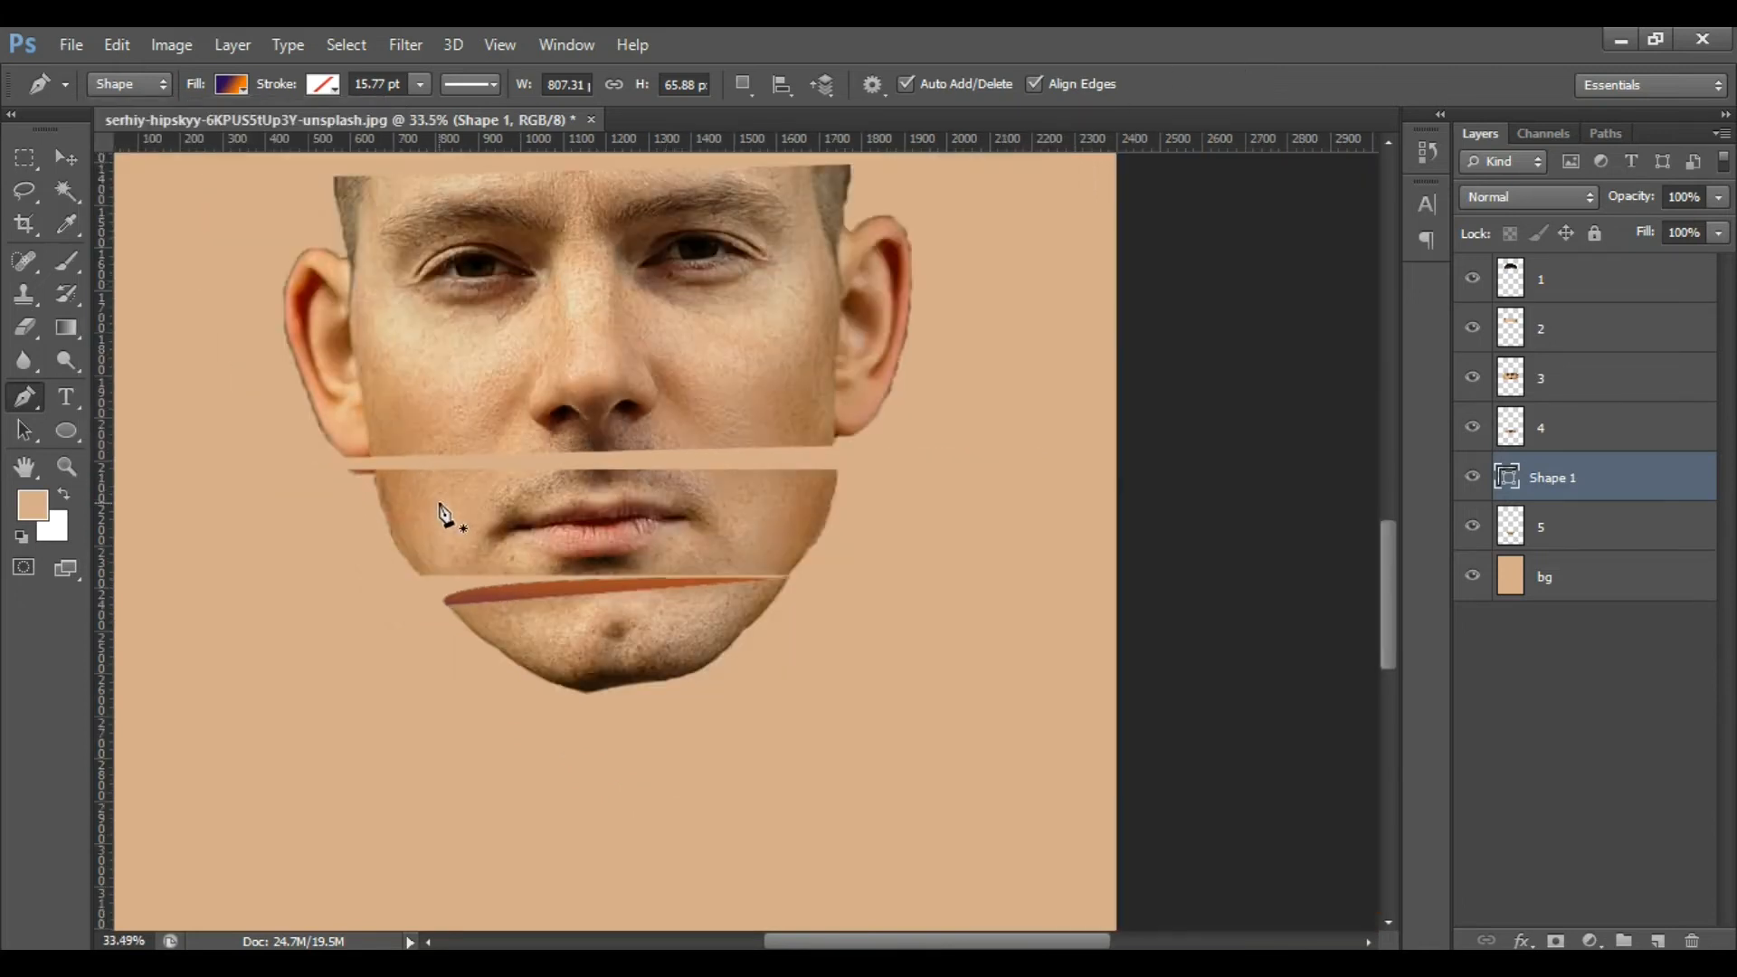
left_click(1520, 652)
scroll(631, 643, "down", 2)
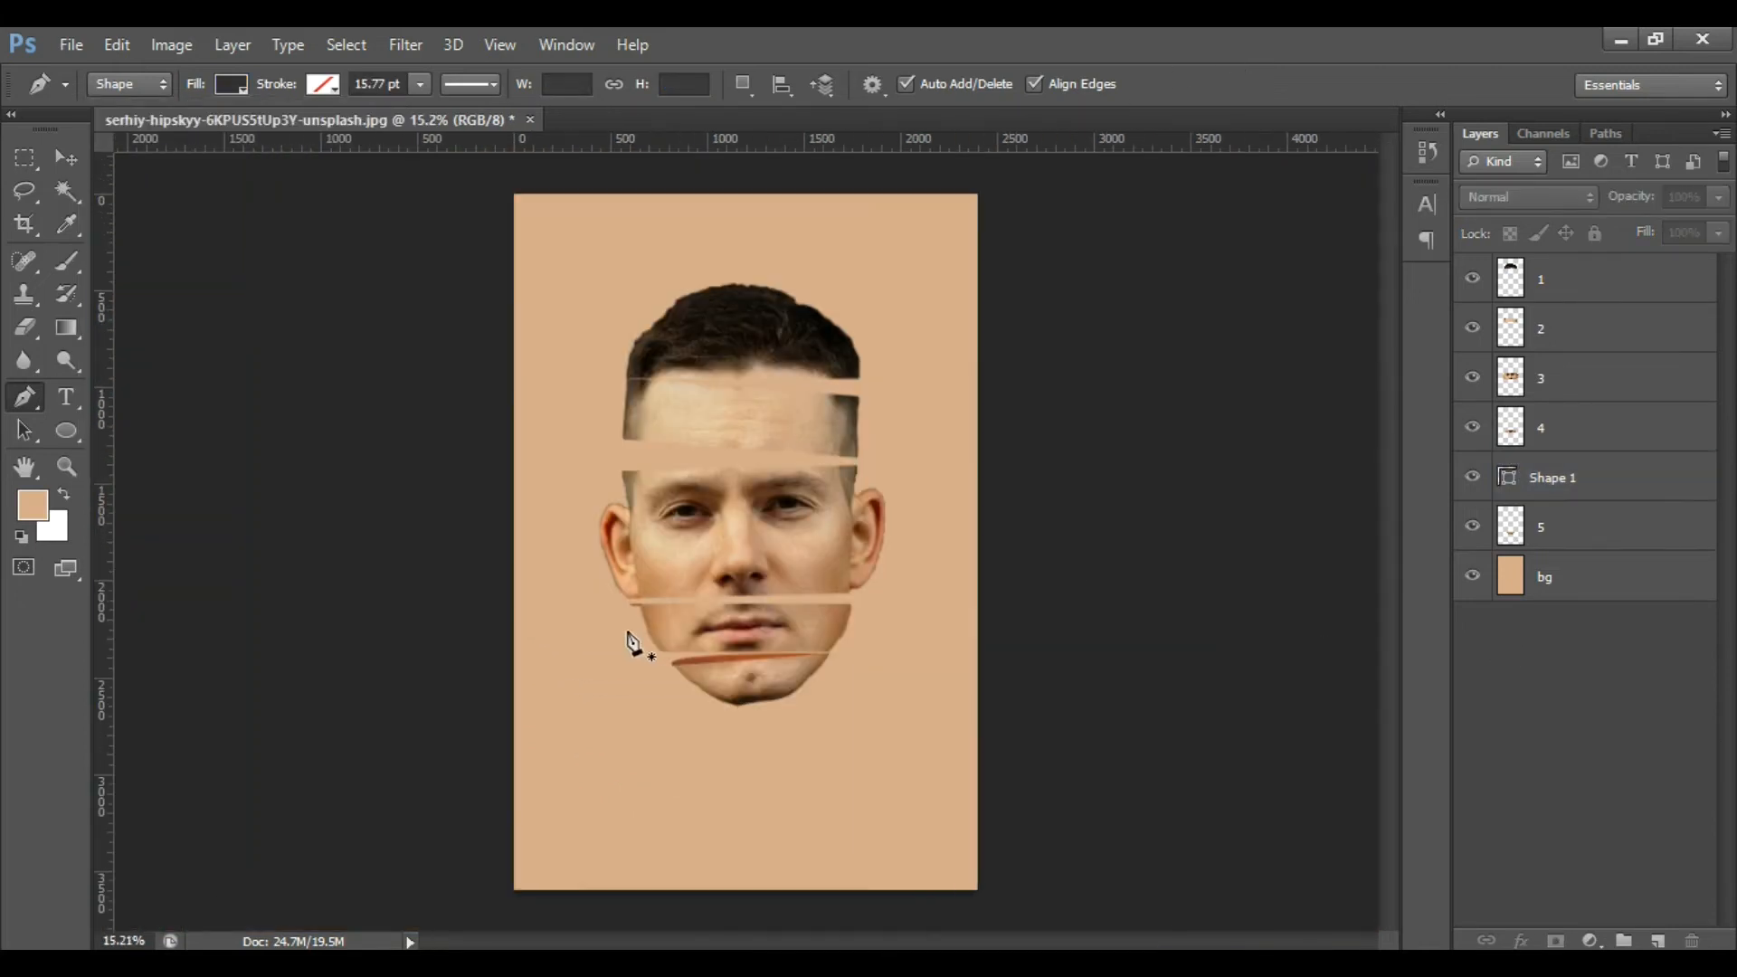
scroll(630, 642, "up", 5)
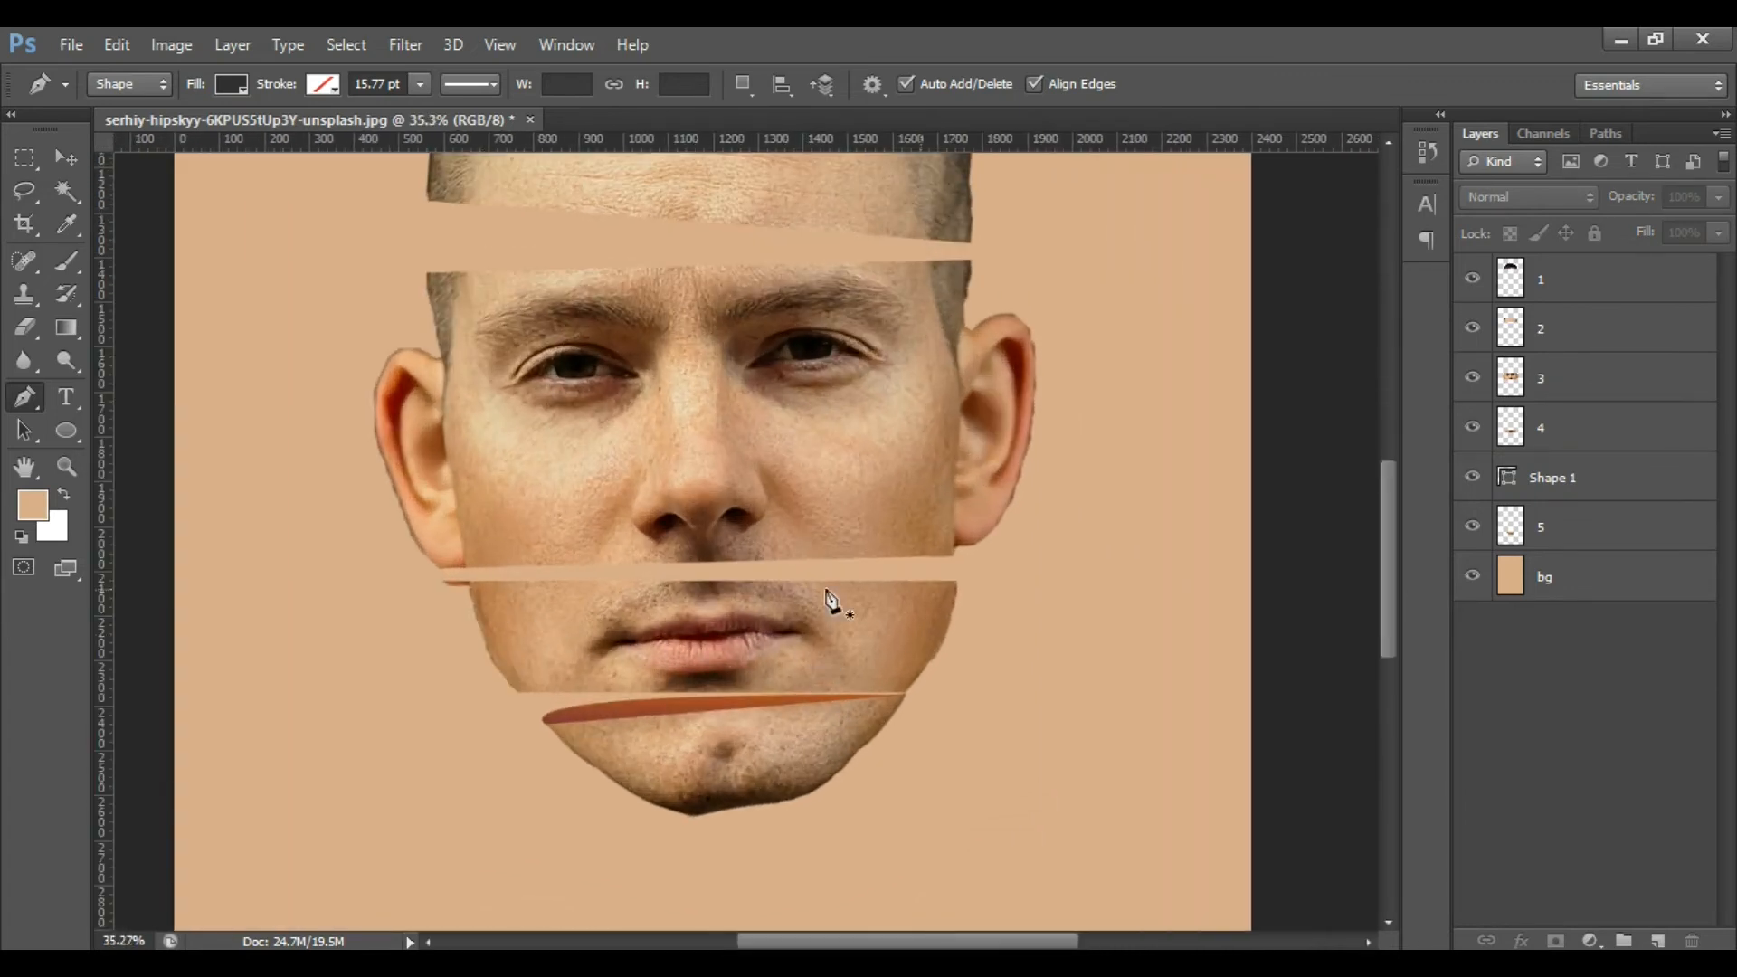
left_click(1643, 423)
scroll(458, 628, "up", 5)
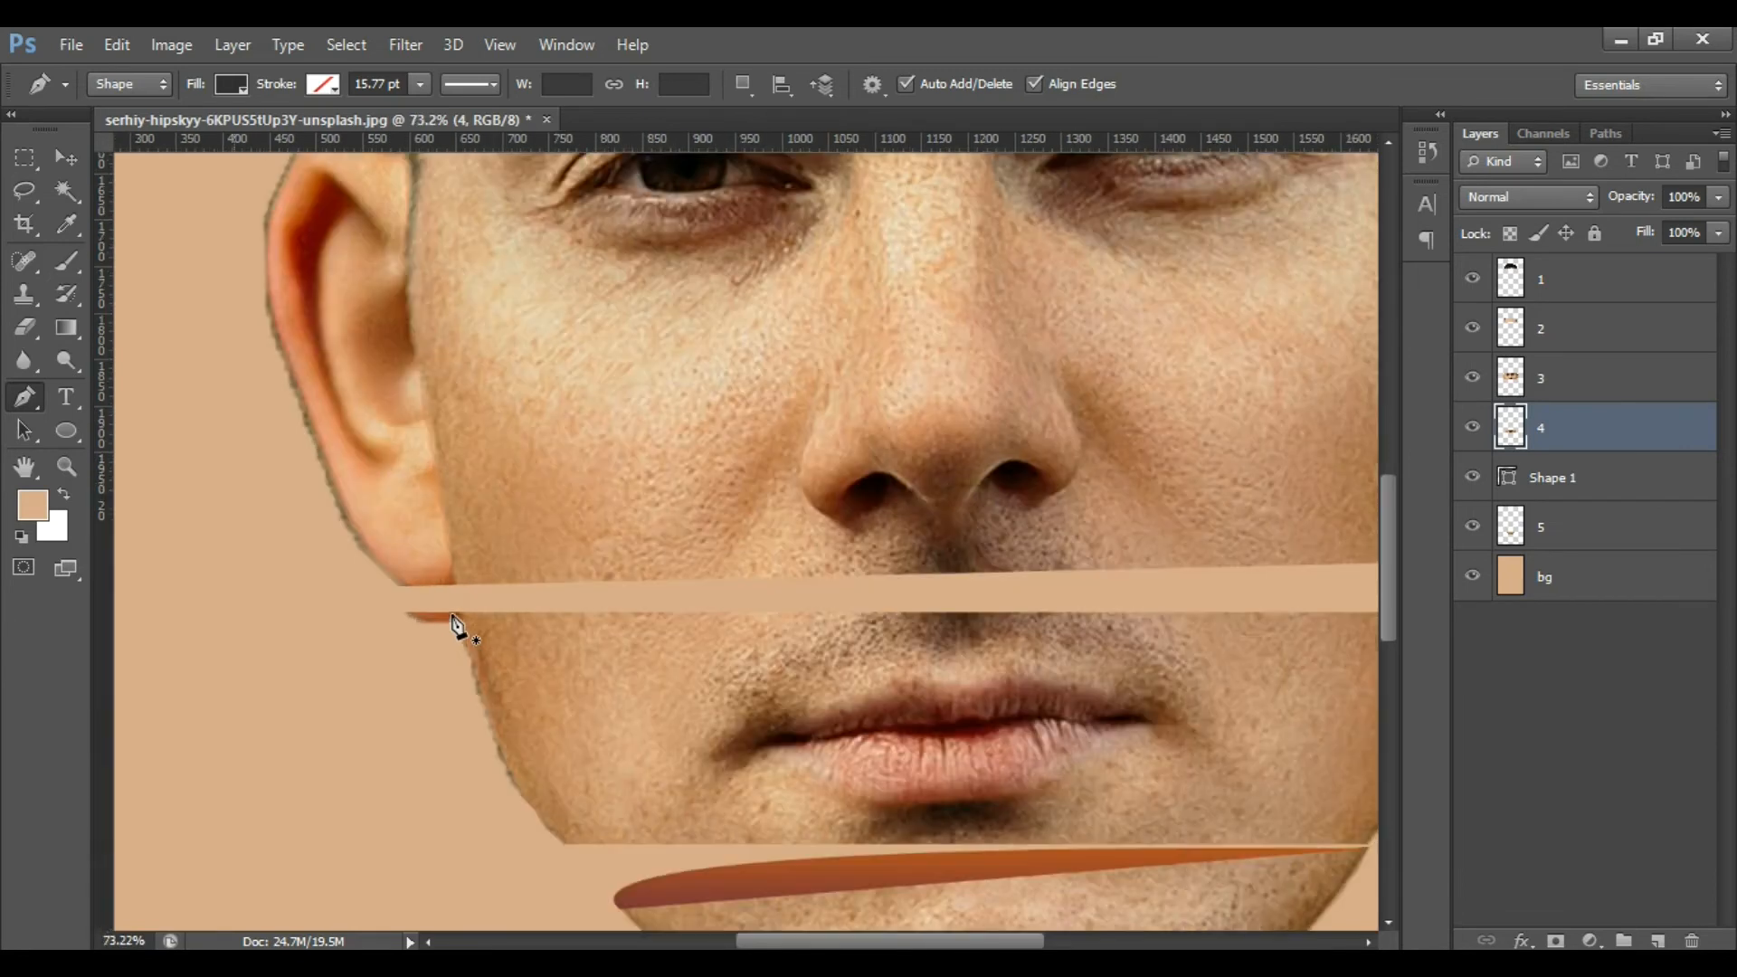
left_click(405, 613)
scroll(429, 613, "down", 3)
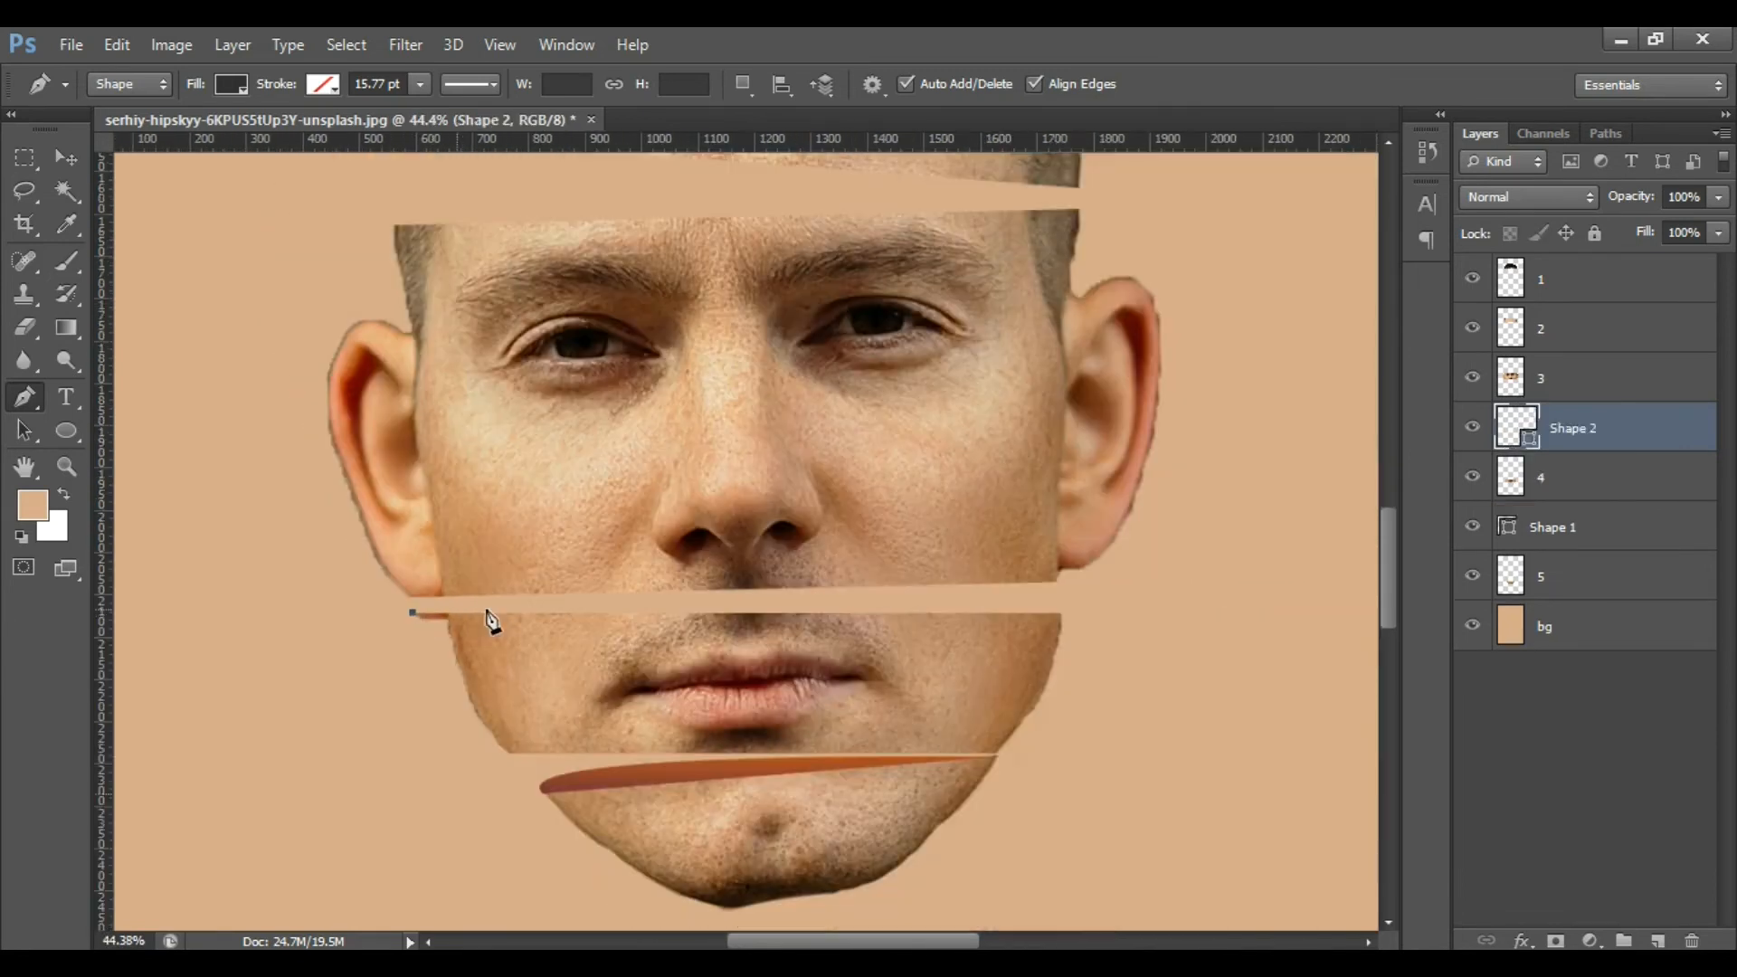
scroll(1088, 637, "up", 3)
scroll(1034, 607, "down", 2)
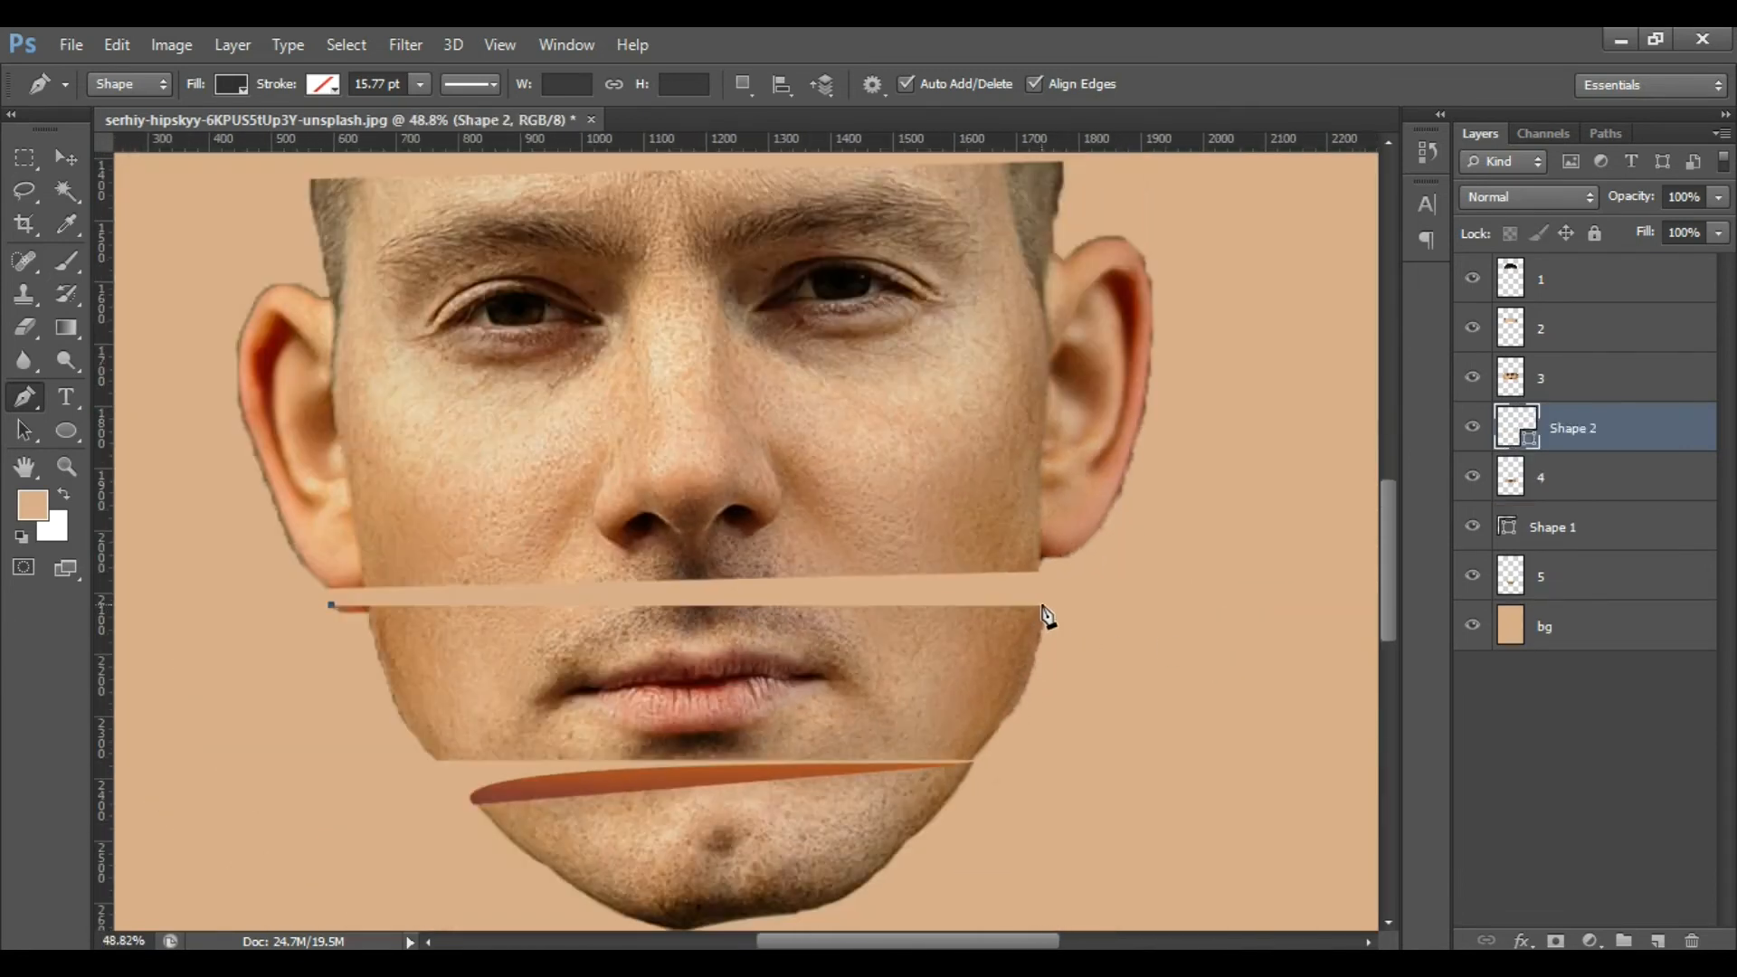
key("ctrl+z")
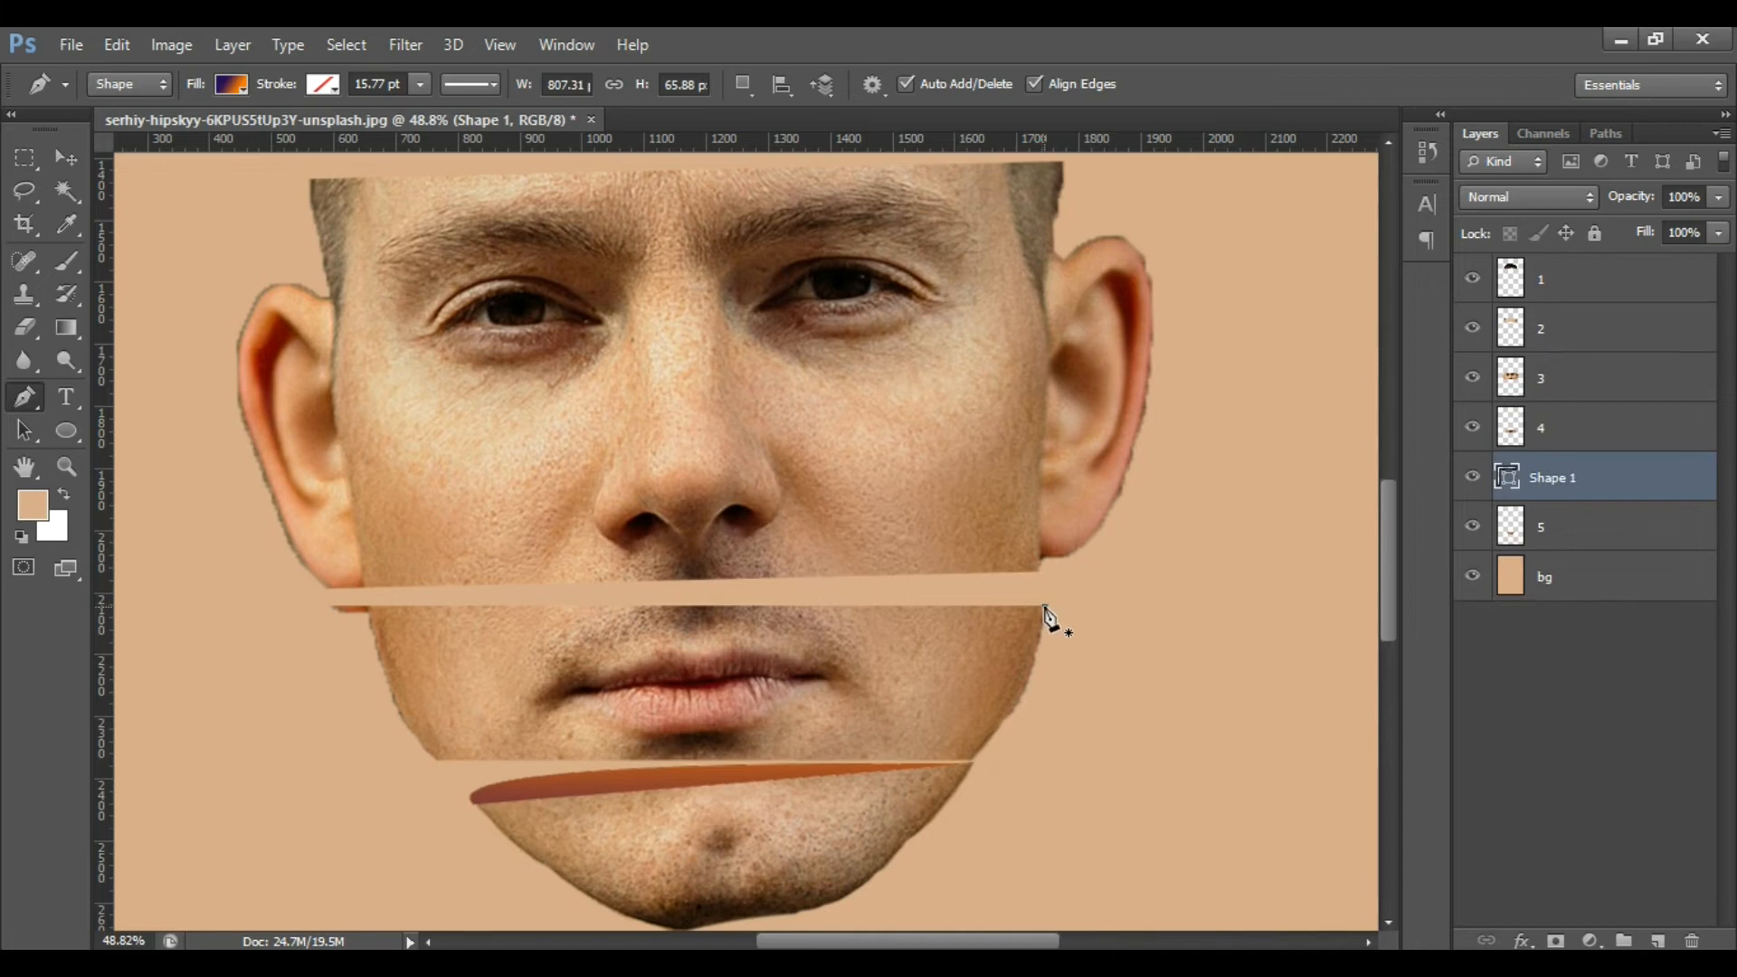
Draw a closed curved gradient shape about 1145 px wide and 44 px high along the mouth slice's upper edge, then deselect it.
left_click(1046, 608)
left_click(335, 606)
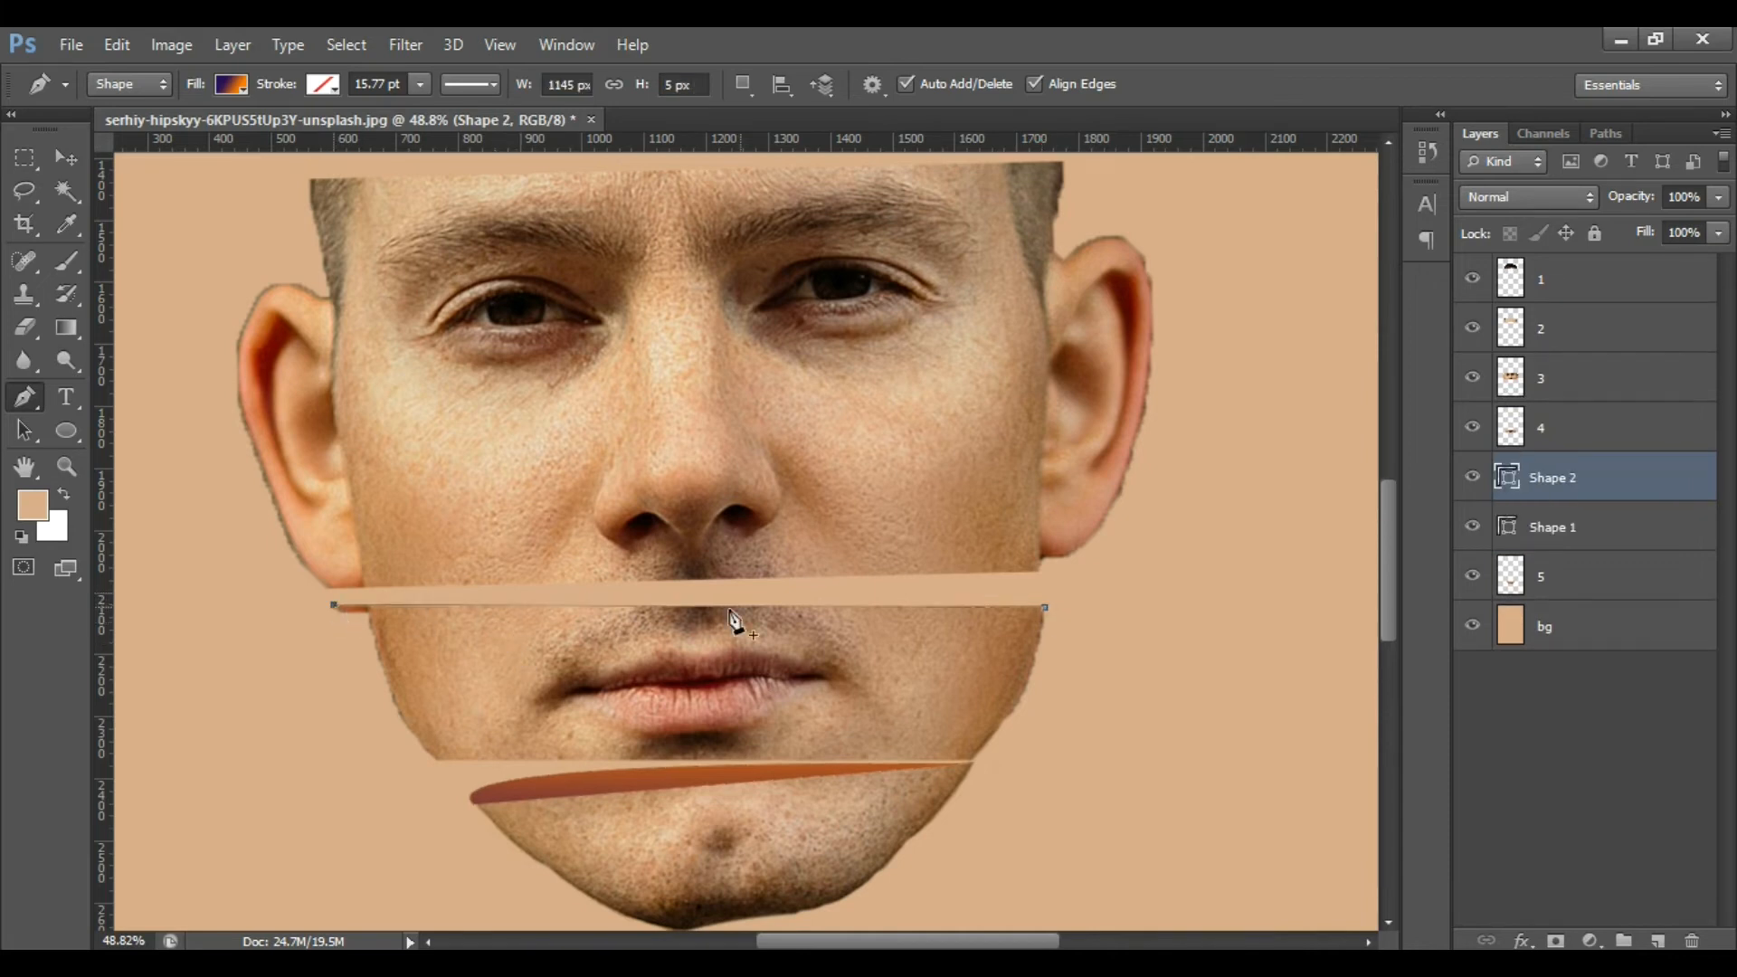
scroll(737, 620, "down", 2)
left_click_drag(954, 607, 947, 647)
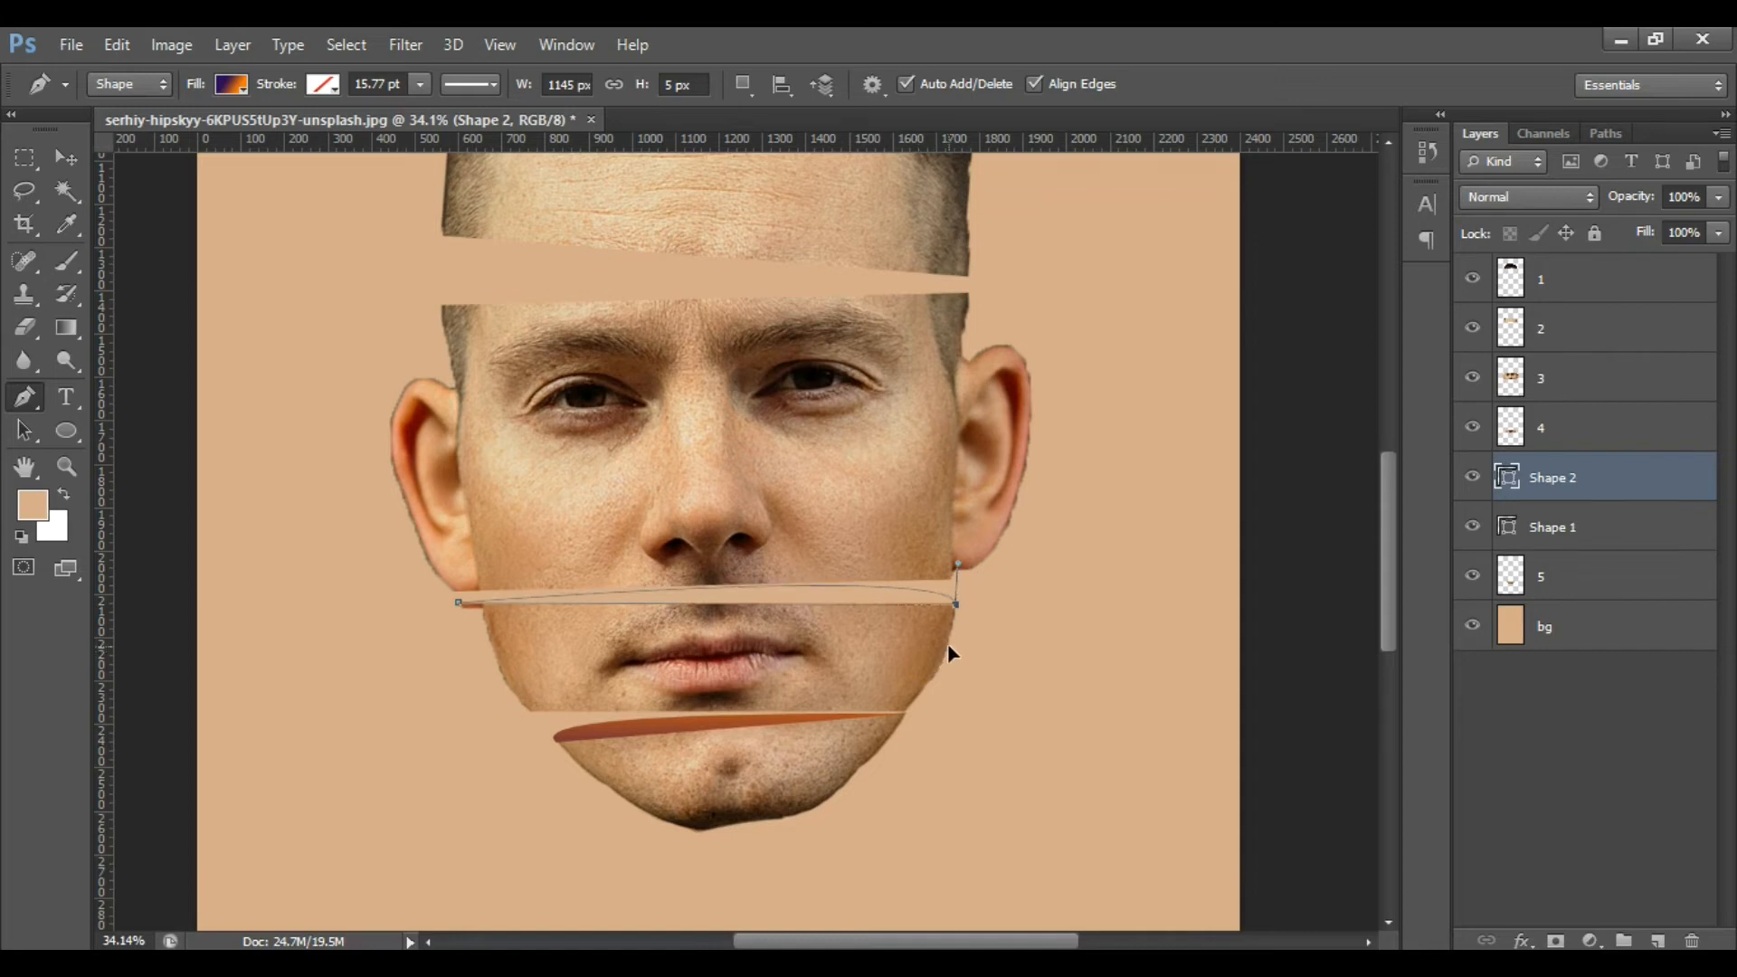
scroll(947, 648, "up", 2)
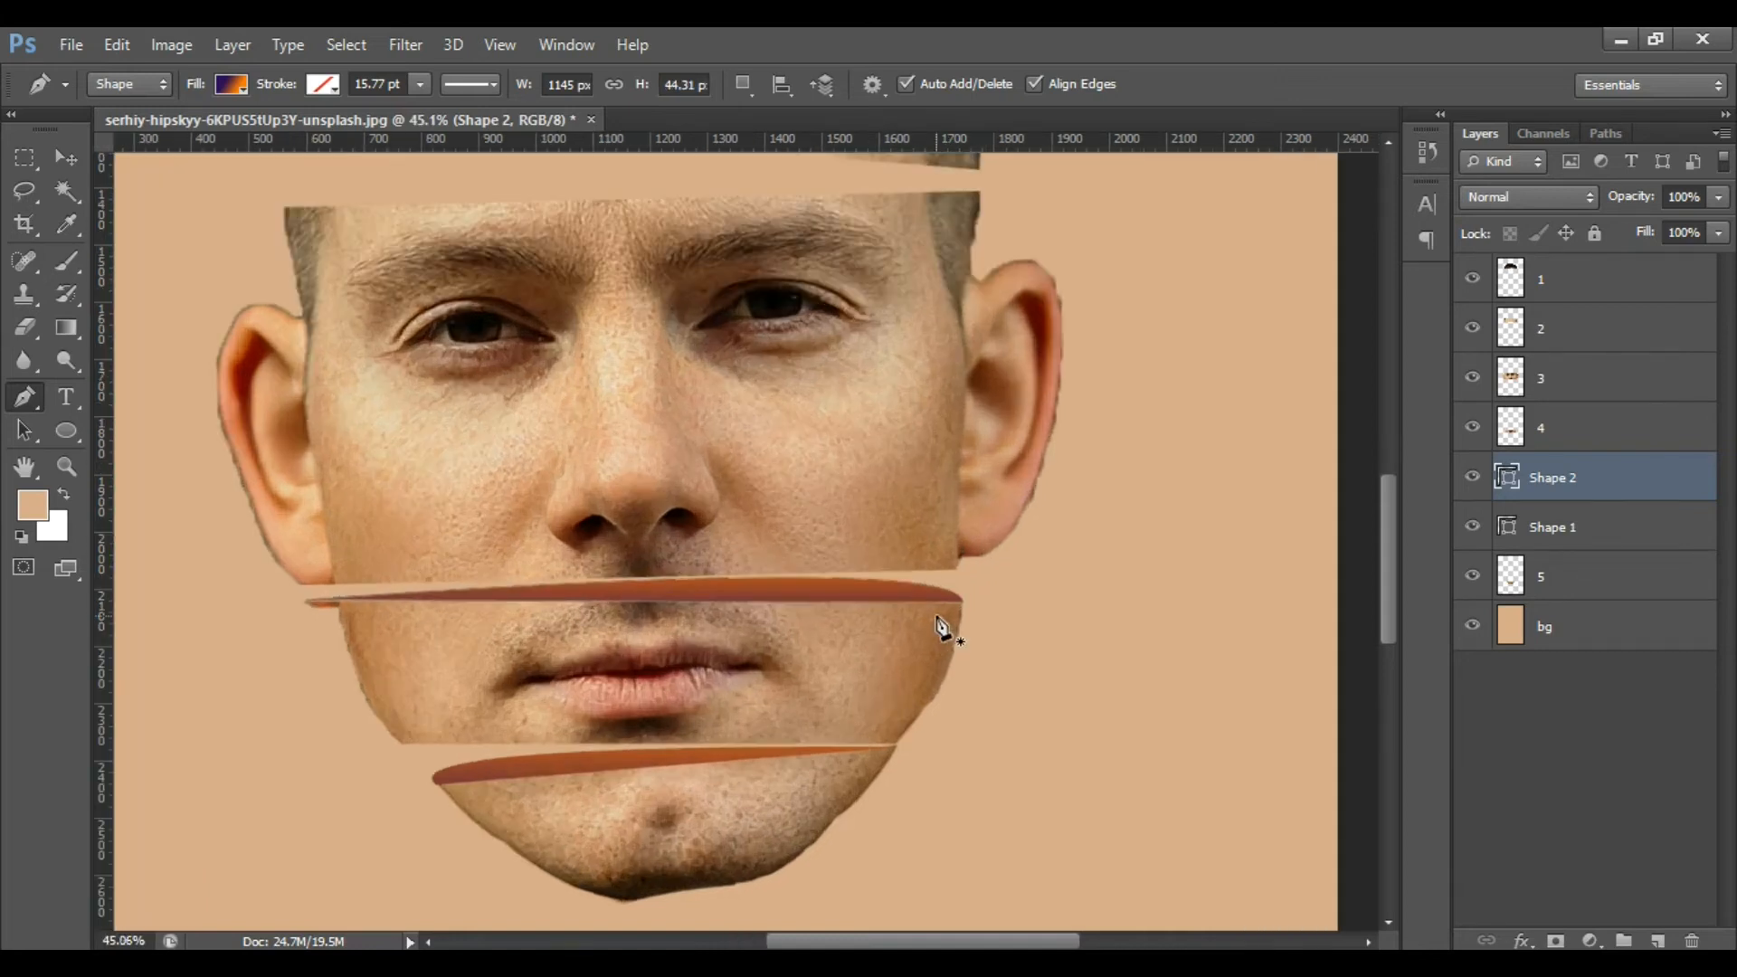
left_click(1577, 665)
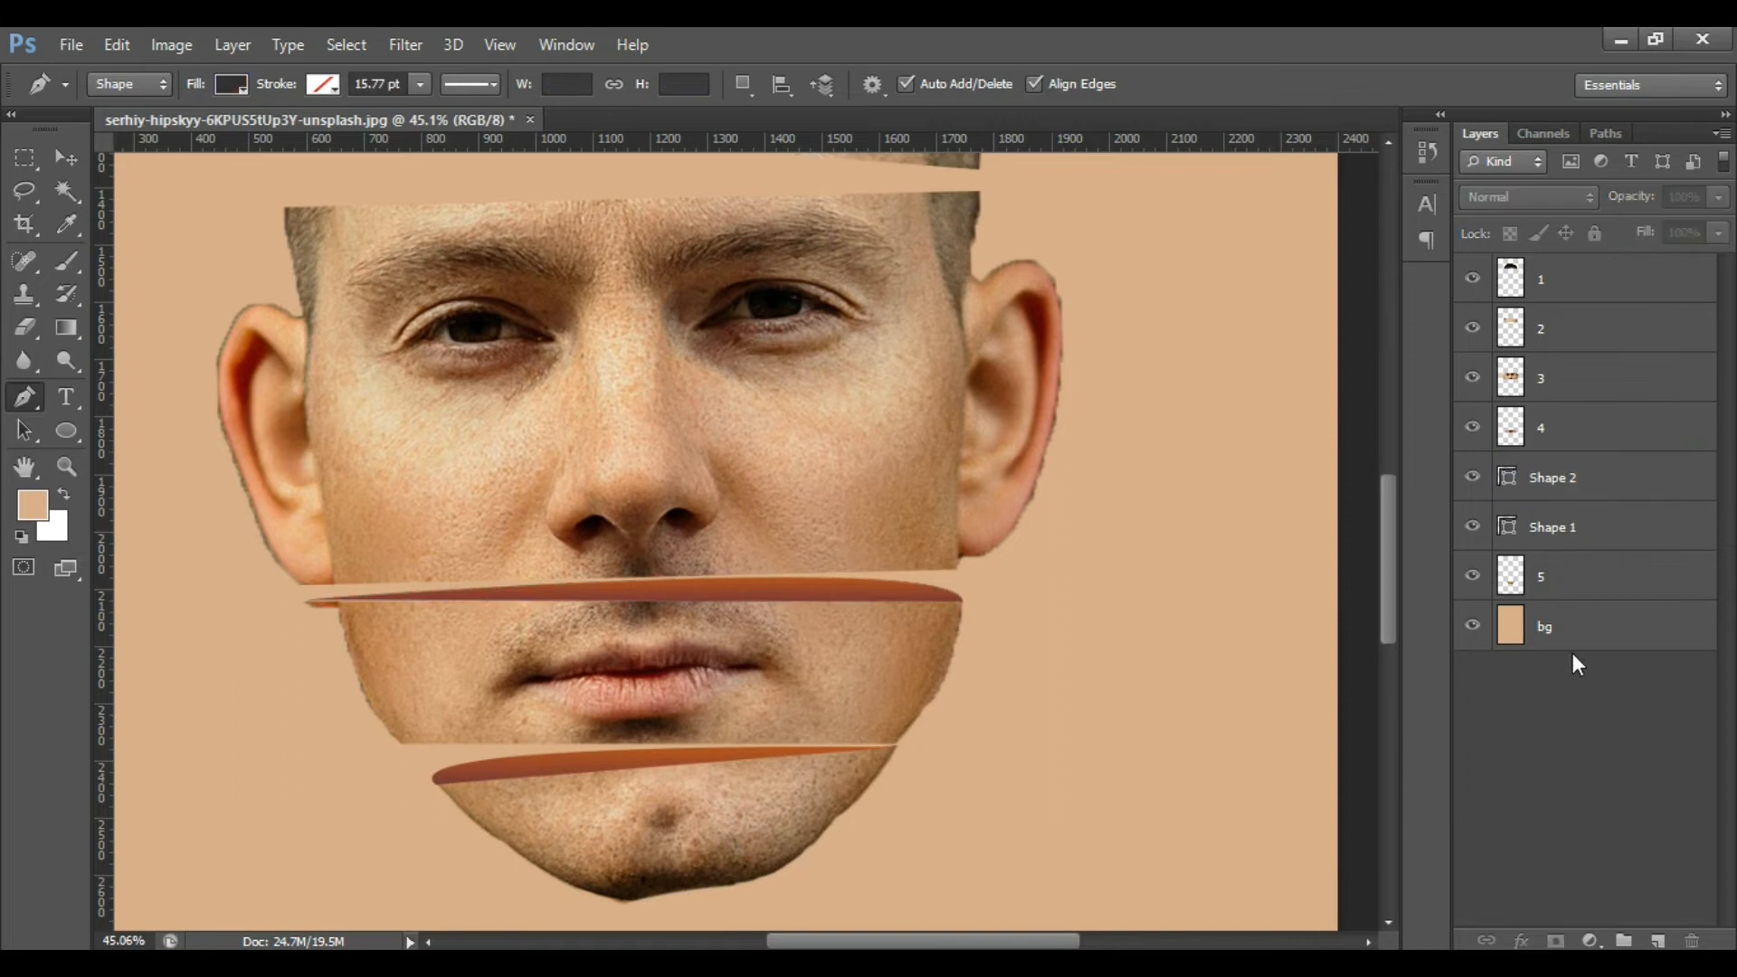
left_click(1555, 502)
scroll(796, 669, "down", 2)
left_click(1517, 773)
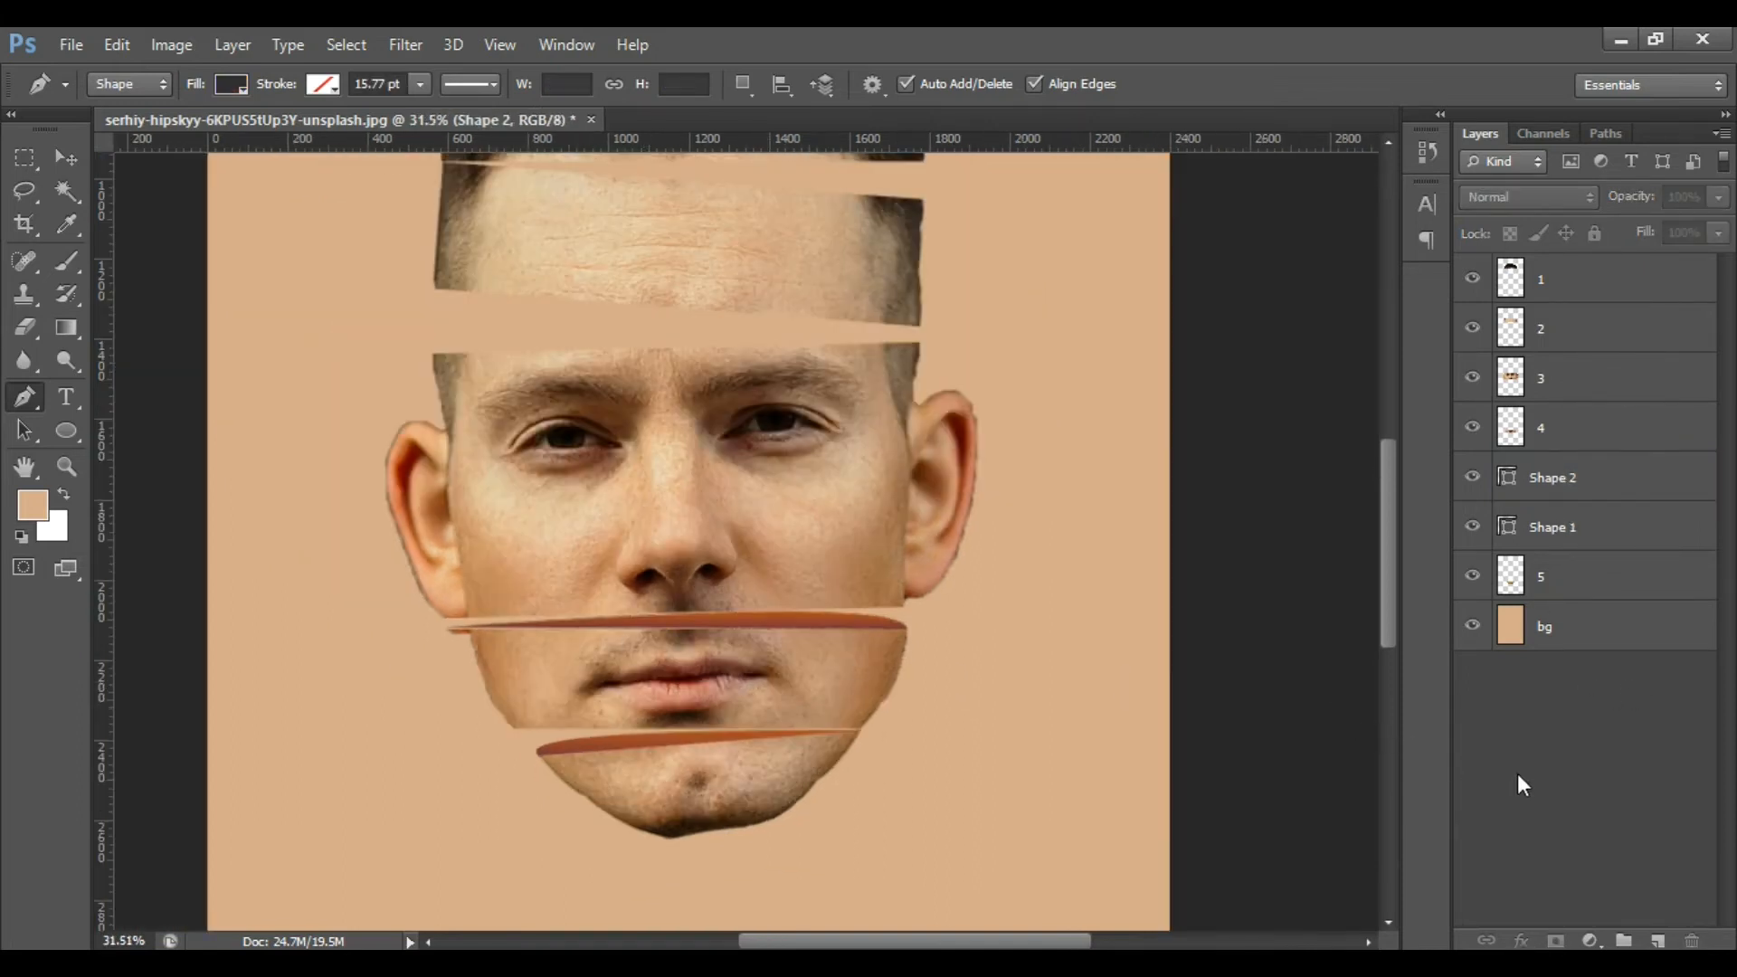
Draw a closed curved shape about 1212 px wide and 73 px high along the eye slice's upper edge, bulging upward at its left end.
scroll(660, 717, "down", 1)
scroll(660, 465, "up", 3)
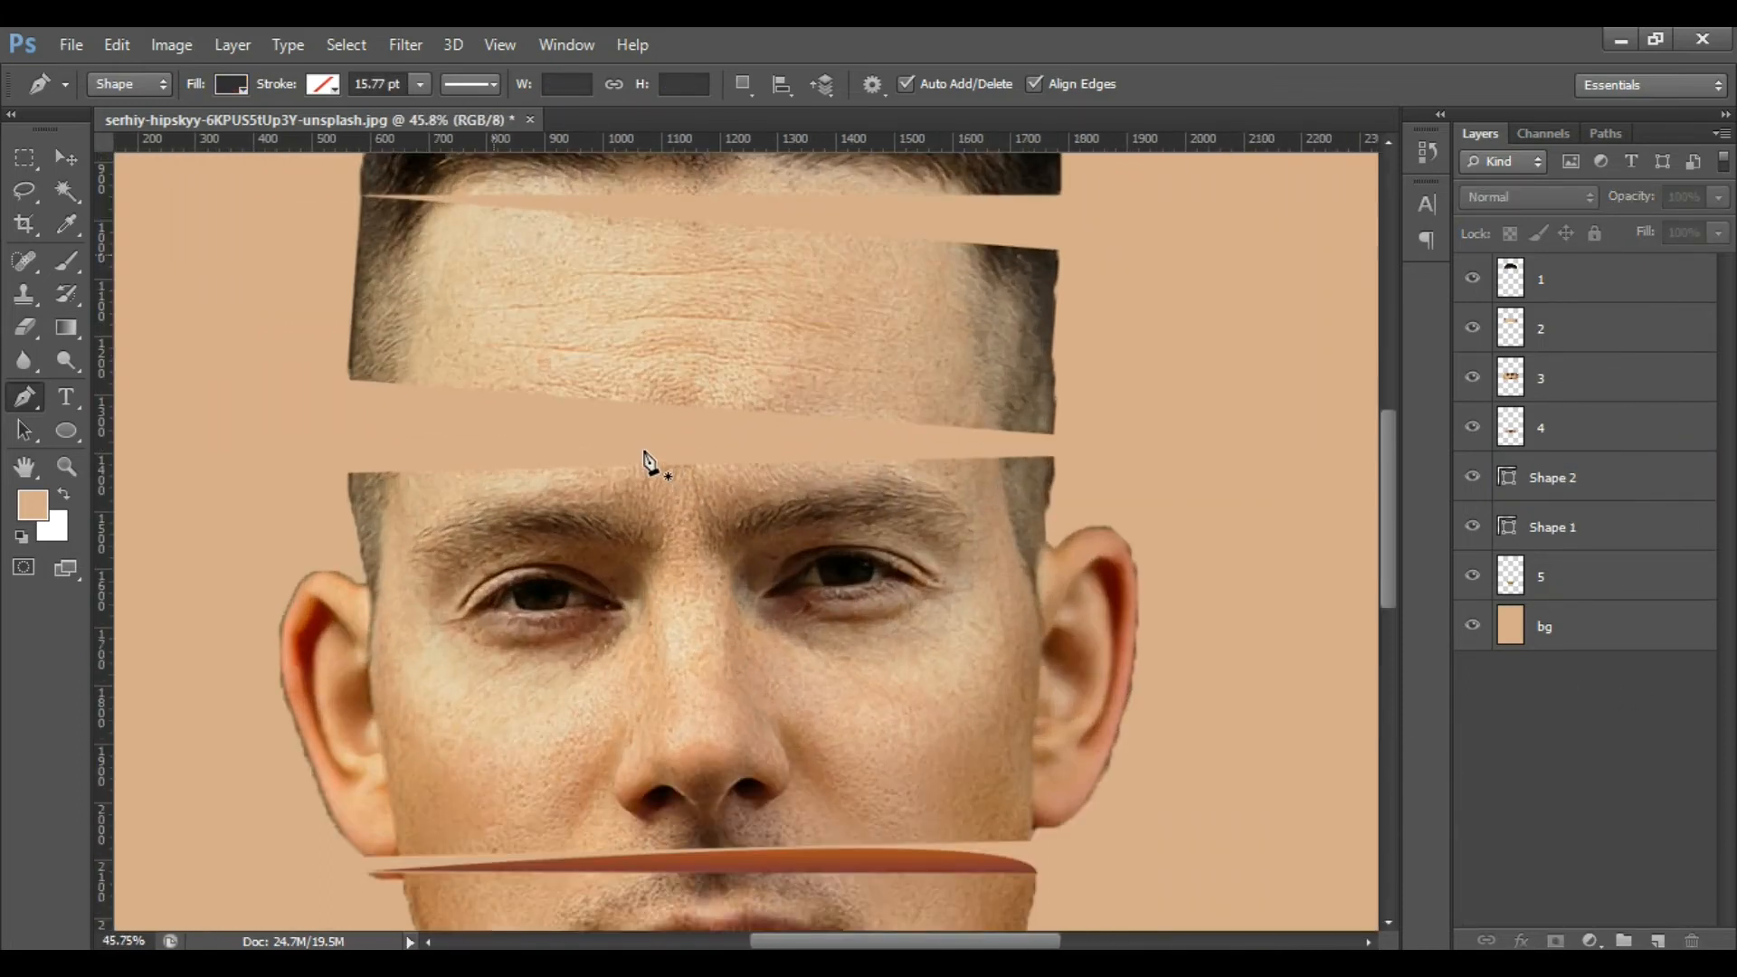
left_click(1597, 436)
left_click(1574, 372)
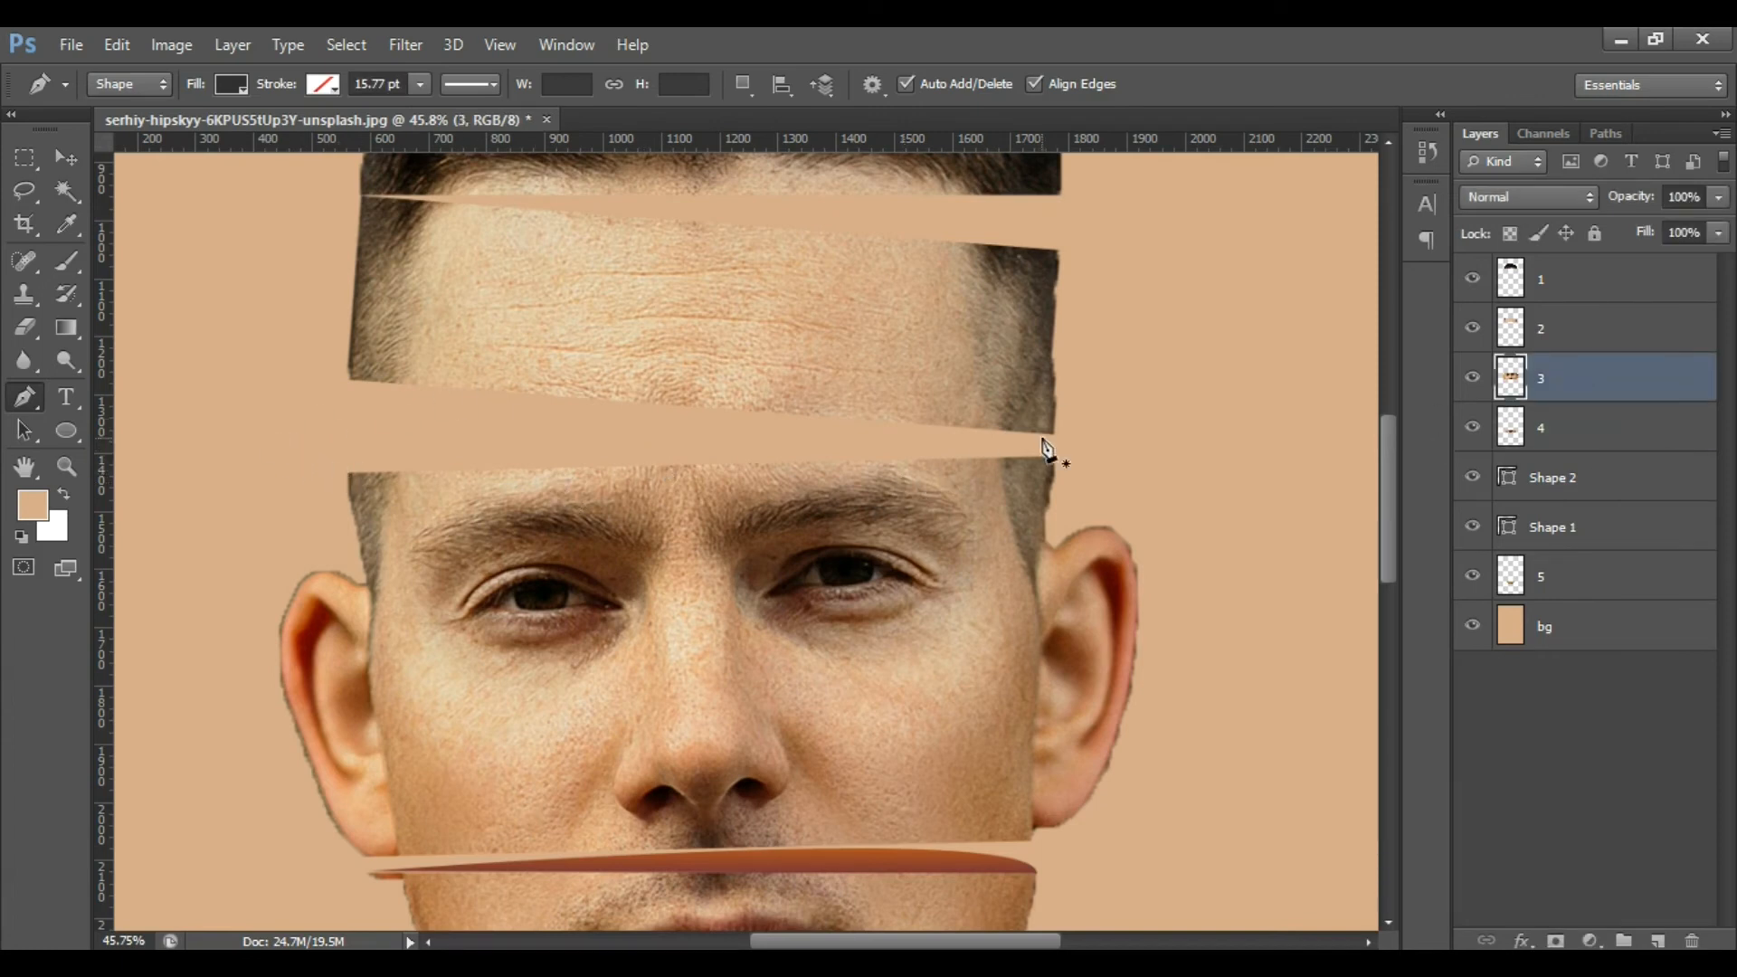
left_click(349, 474)
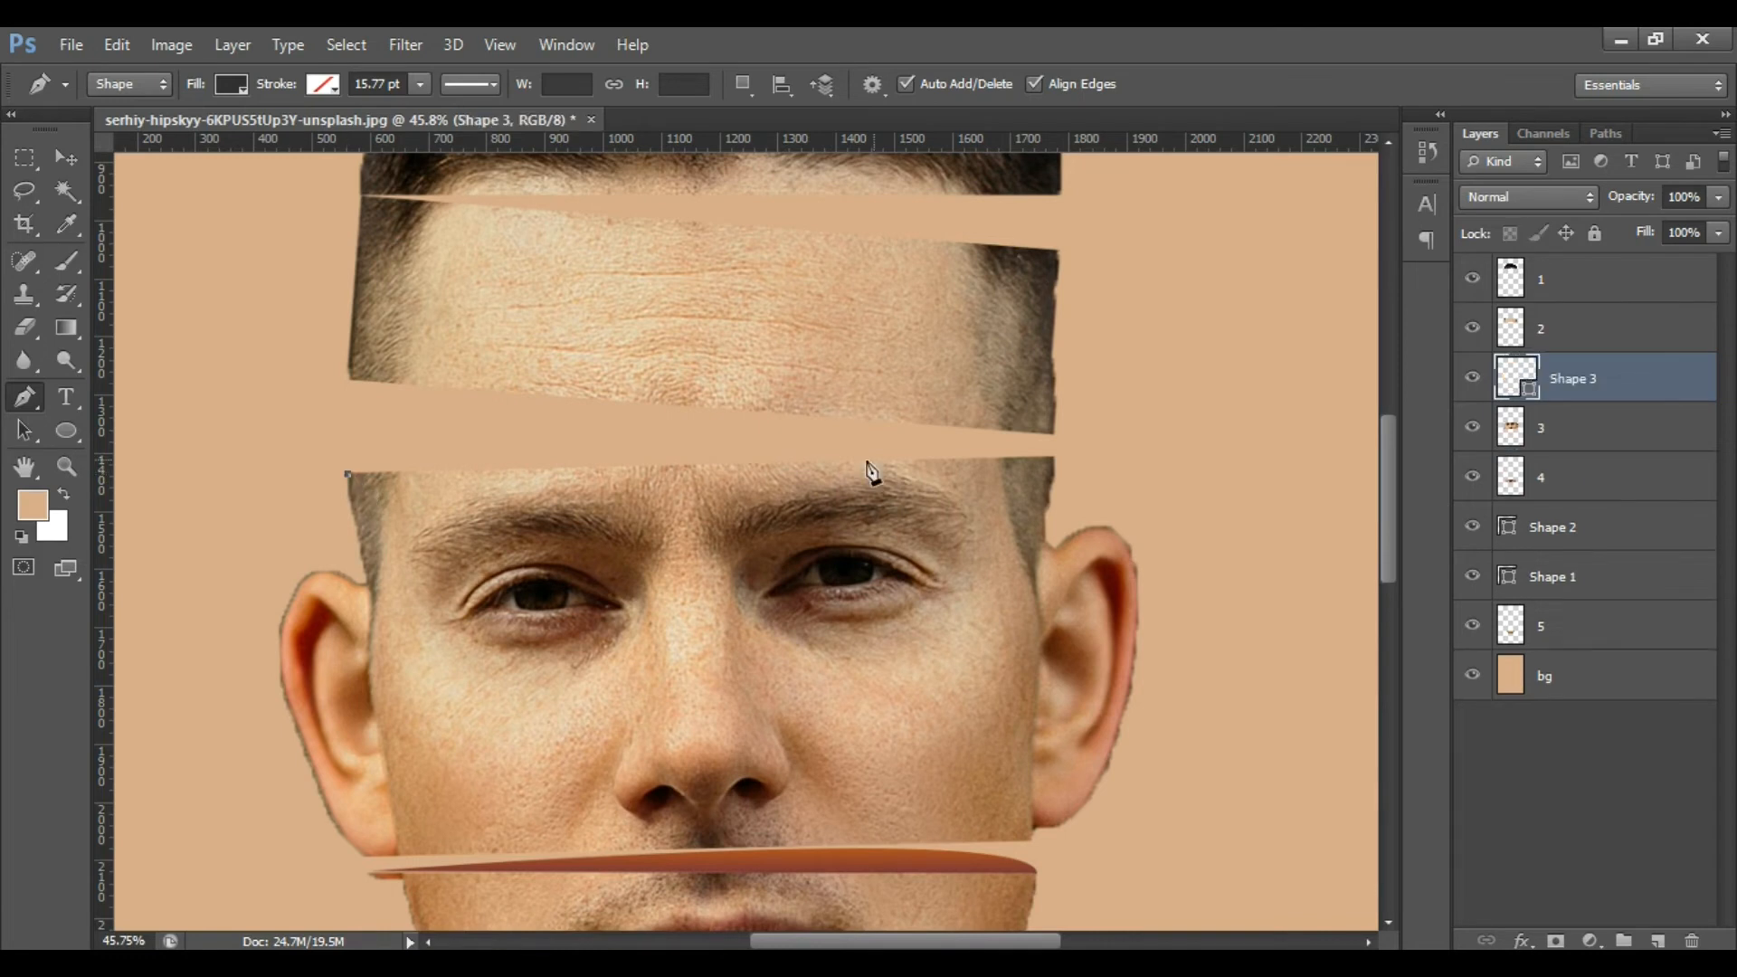
left_click(1052, 463)
scroll(1022, 466, "down", 3)
left_click_drag(615, 472, 630, 542)
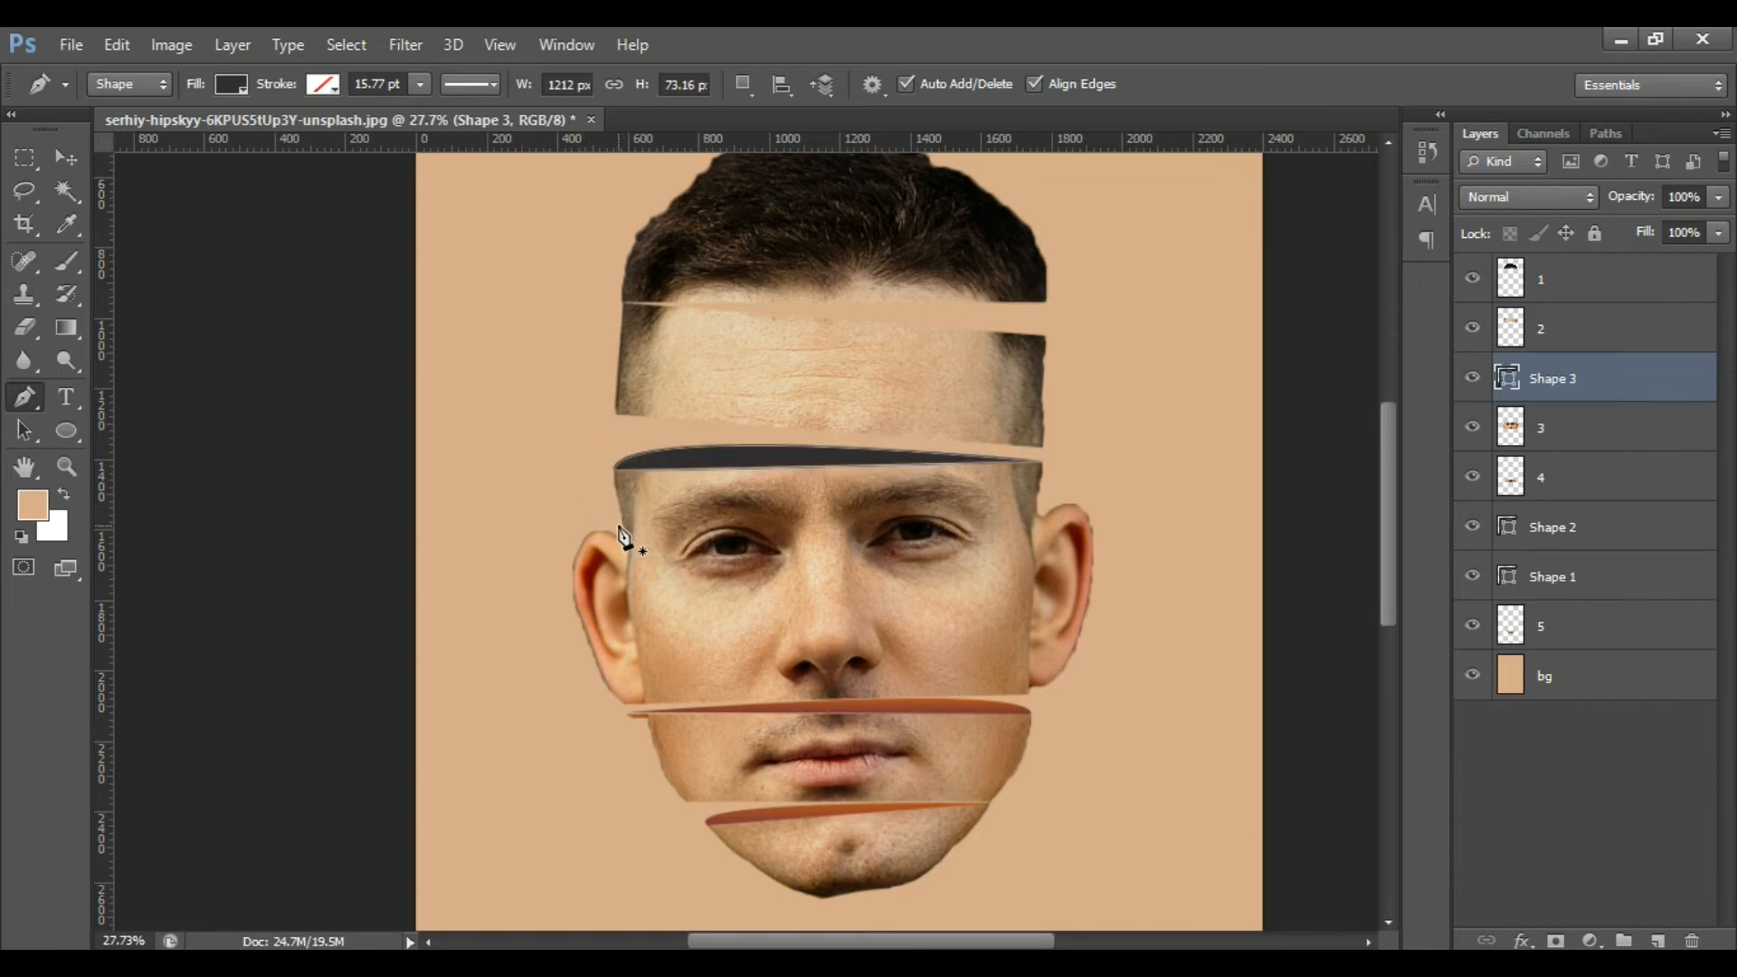
Fill the eye slice's curved shape with the purple-to-orange linear gradient at 476% scale.
left_click(232, 85)
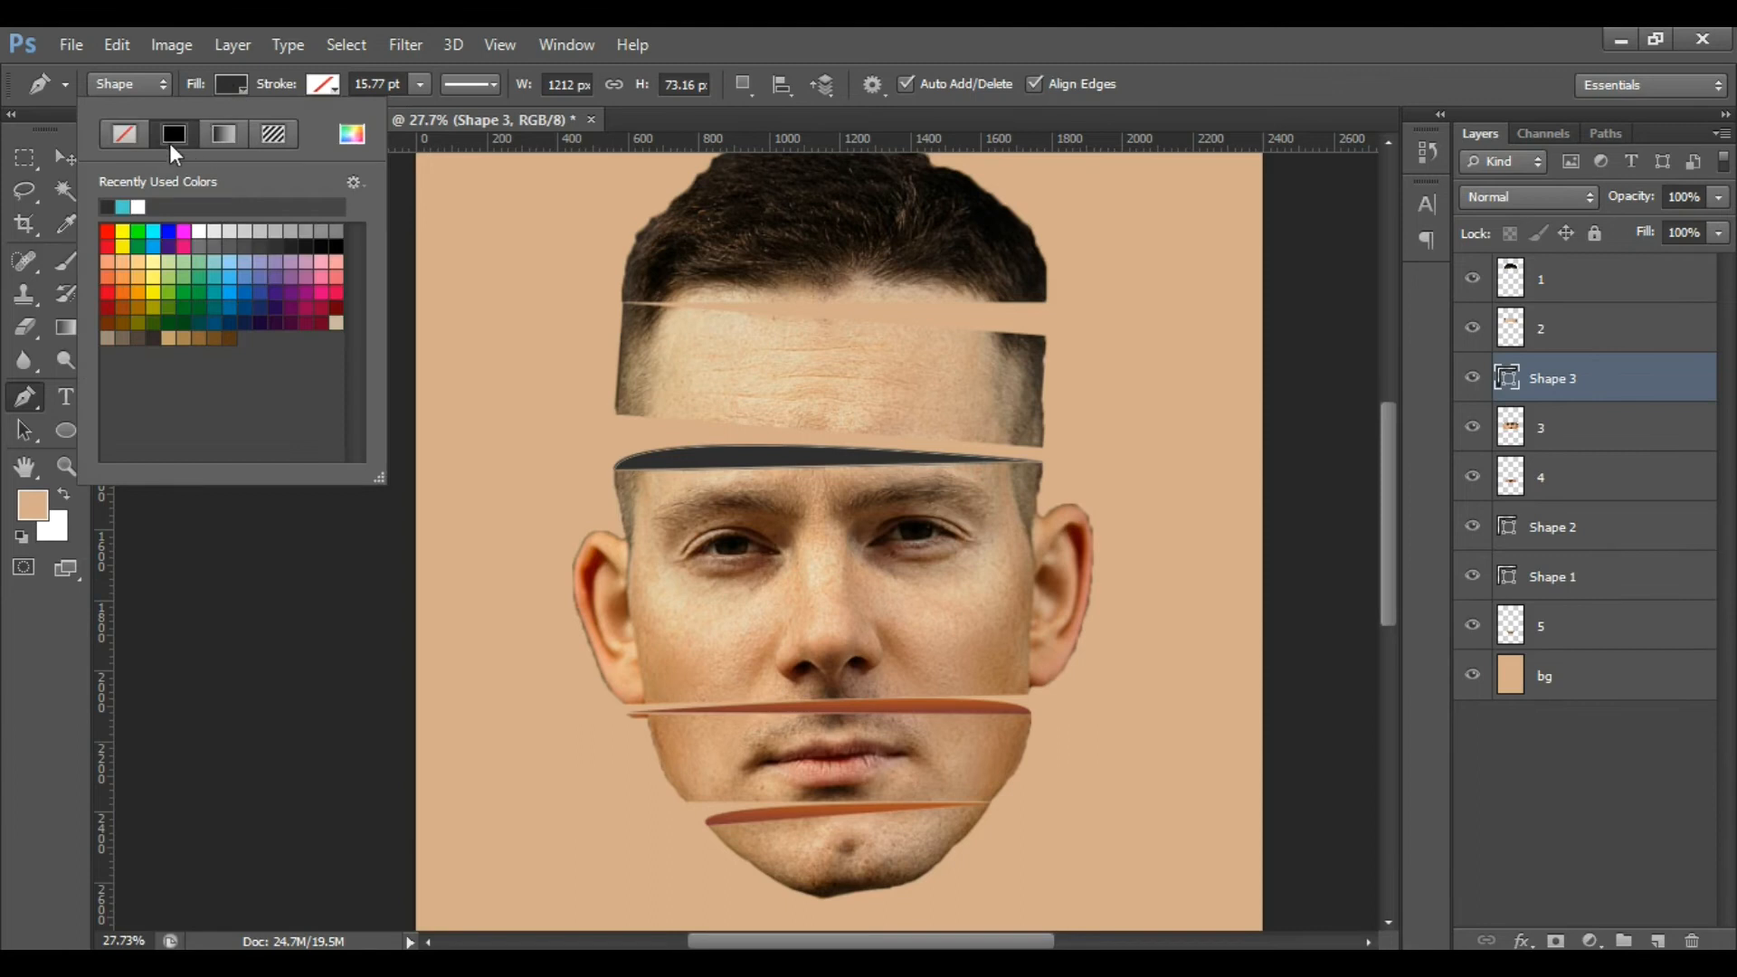
left_click(224, 136)
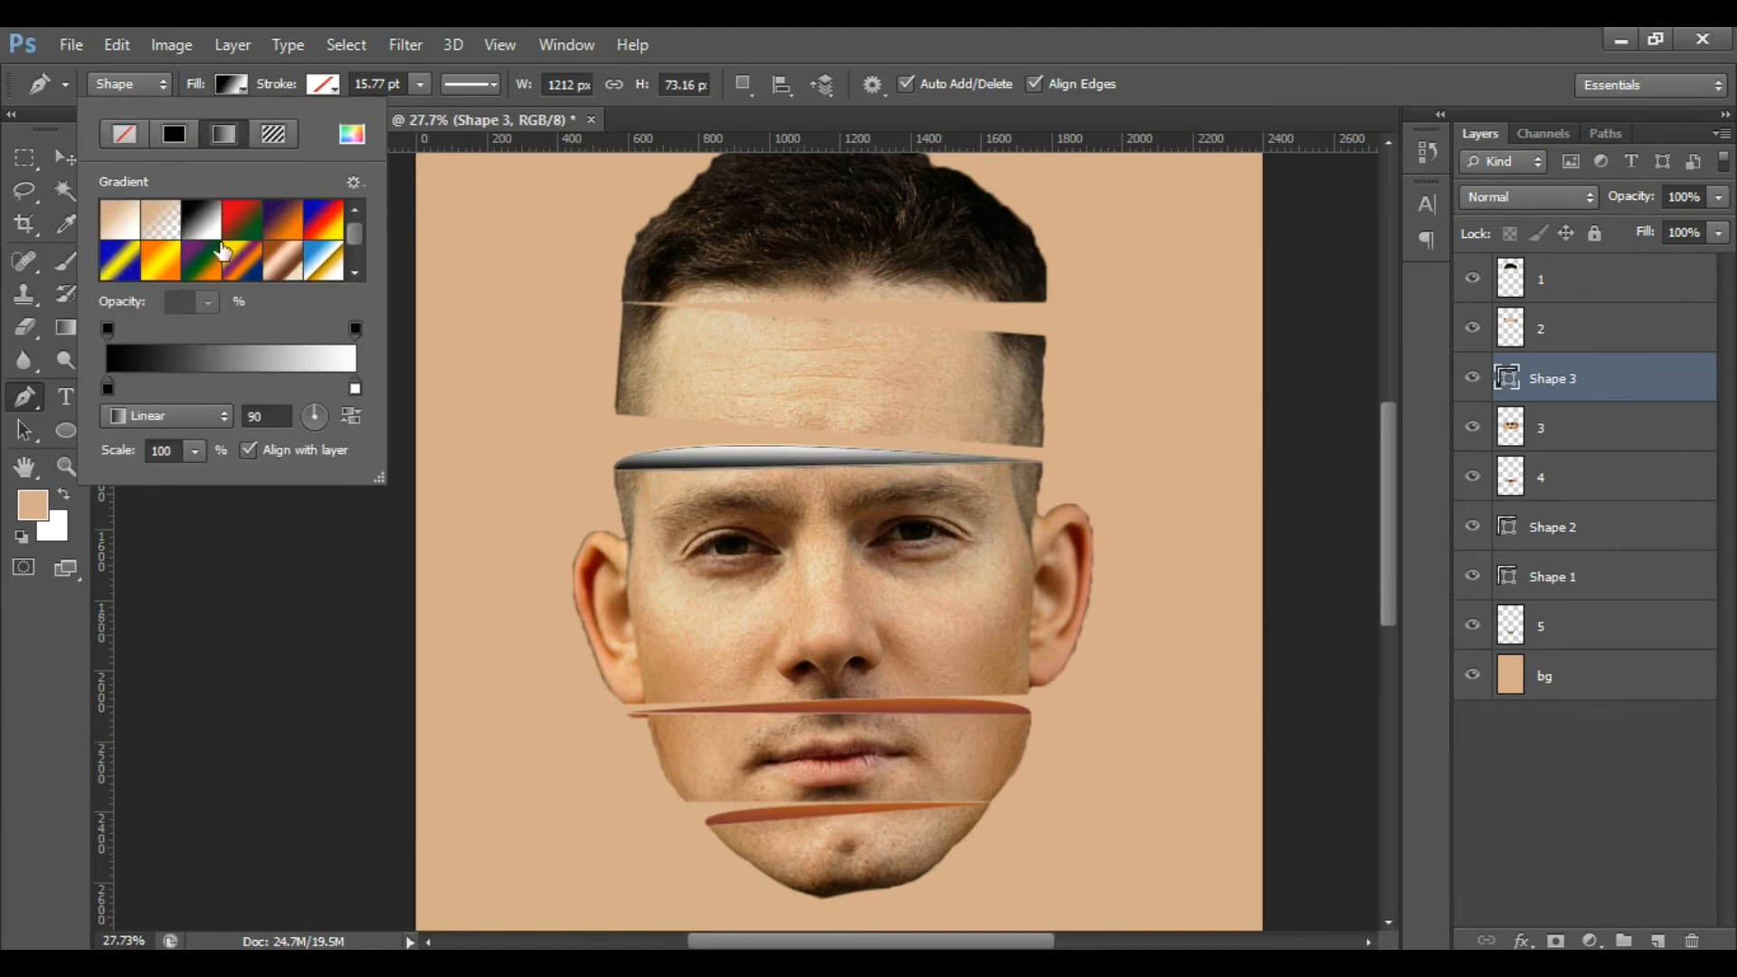
left_click(288, 234)
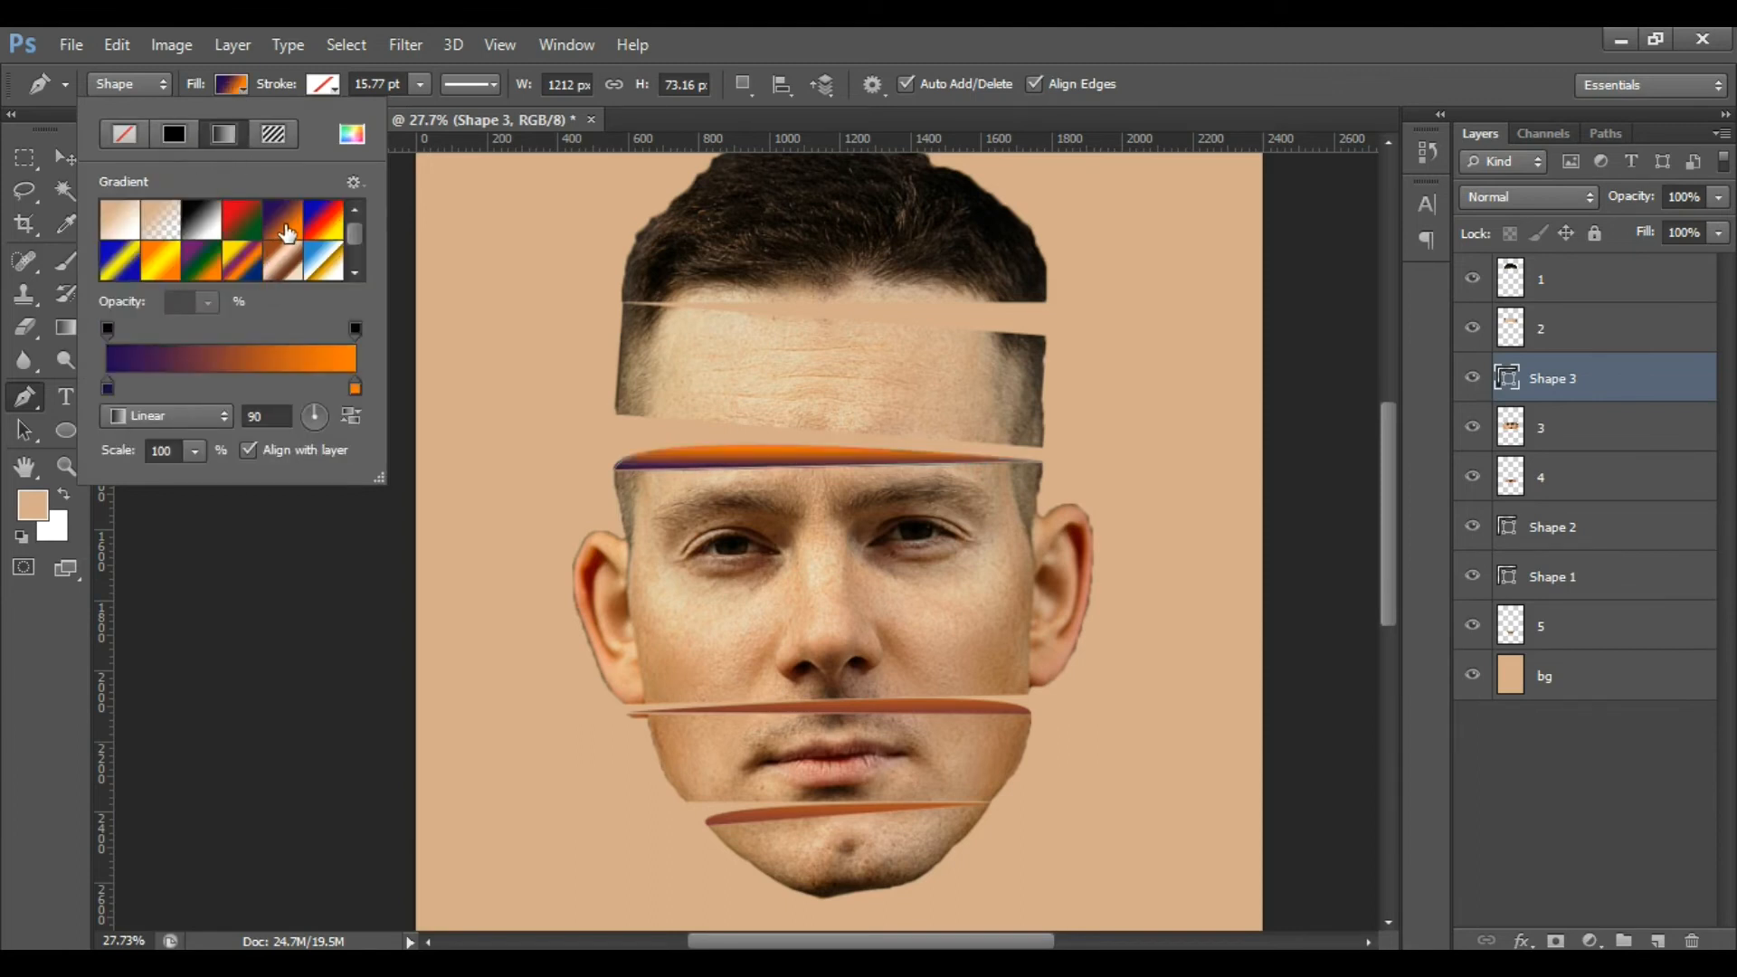
left_click(194, 450)
left_click_drag(195, 477, 240, 488)
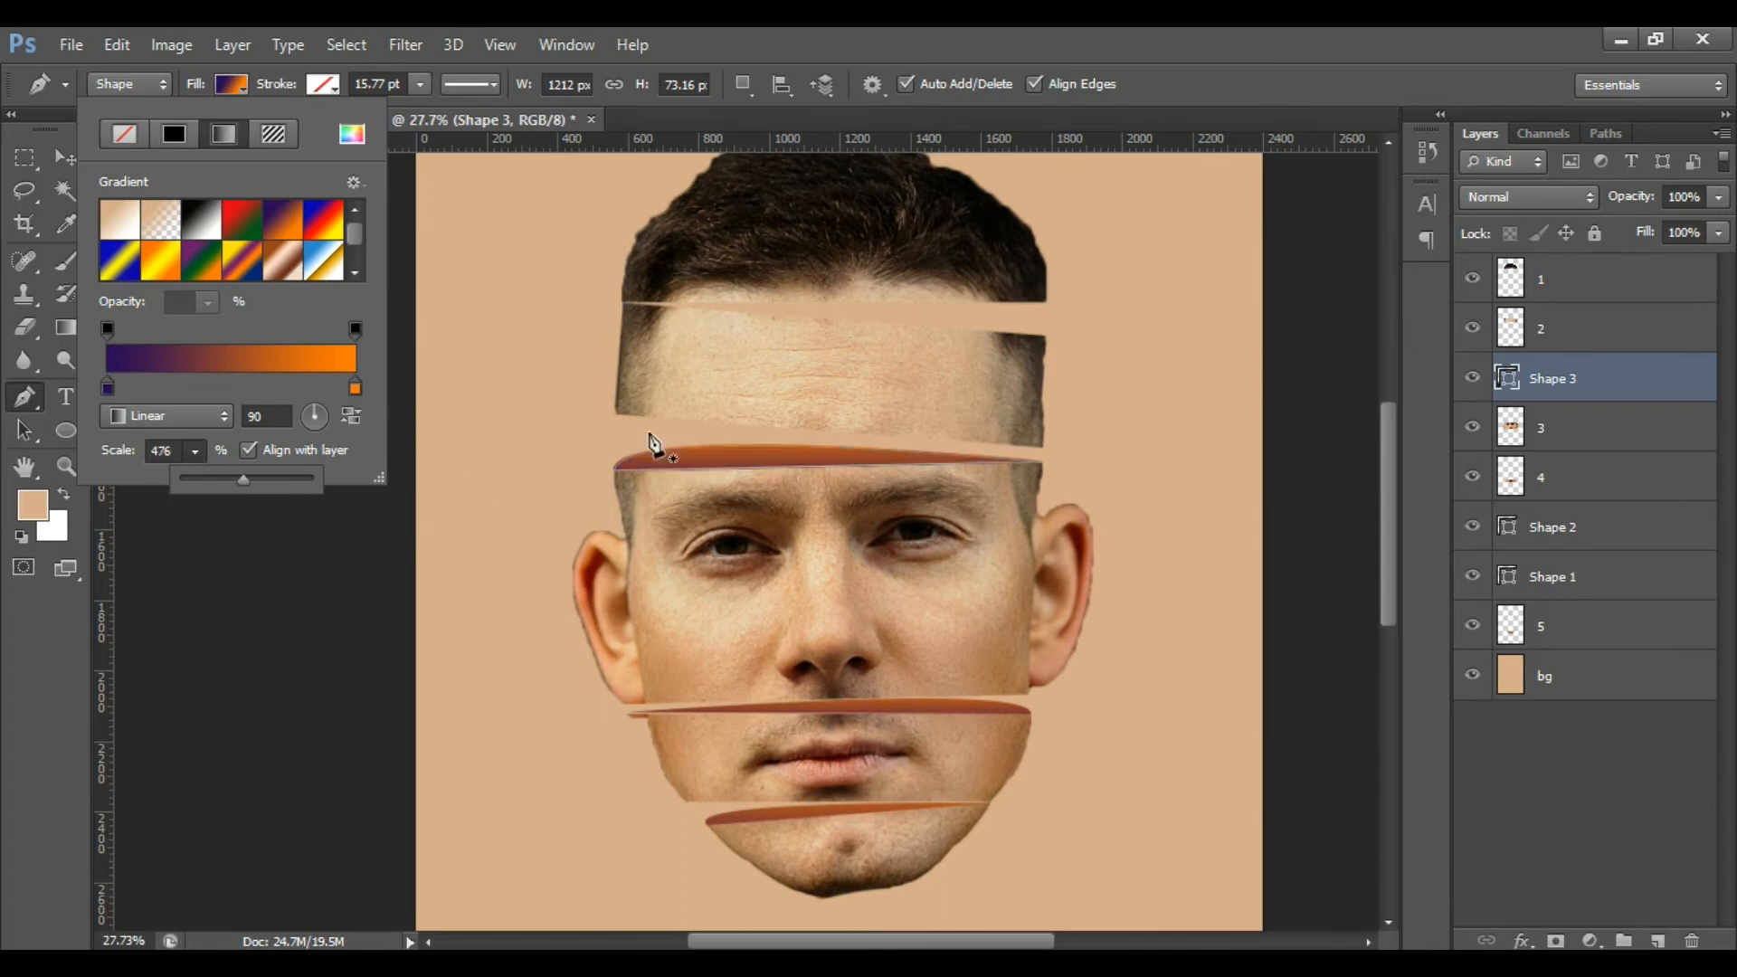
left_click(1344, 77)
Draw a thin closed curved shape about 1209 px wide and 94 px high along the forehead slice's lower edge, above layer 2.
left_click(1573, 332)
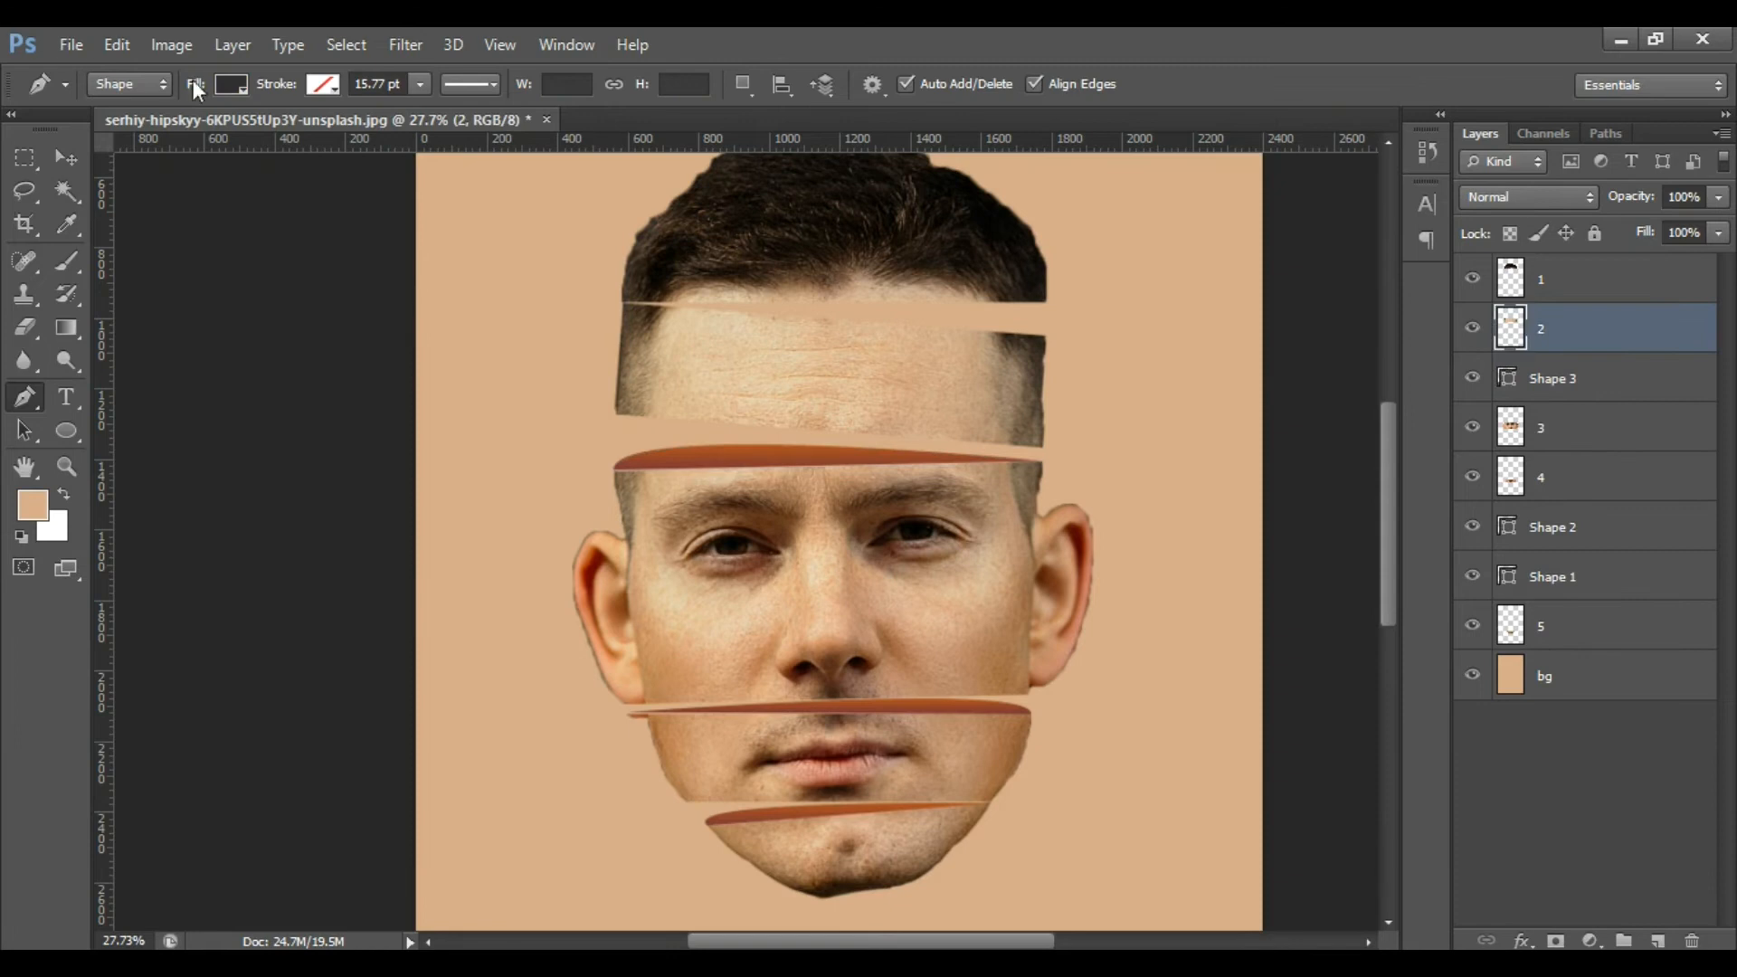
scroll(1031, 458, "up", 3)
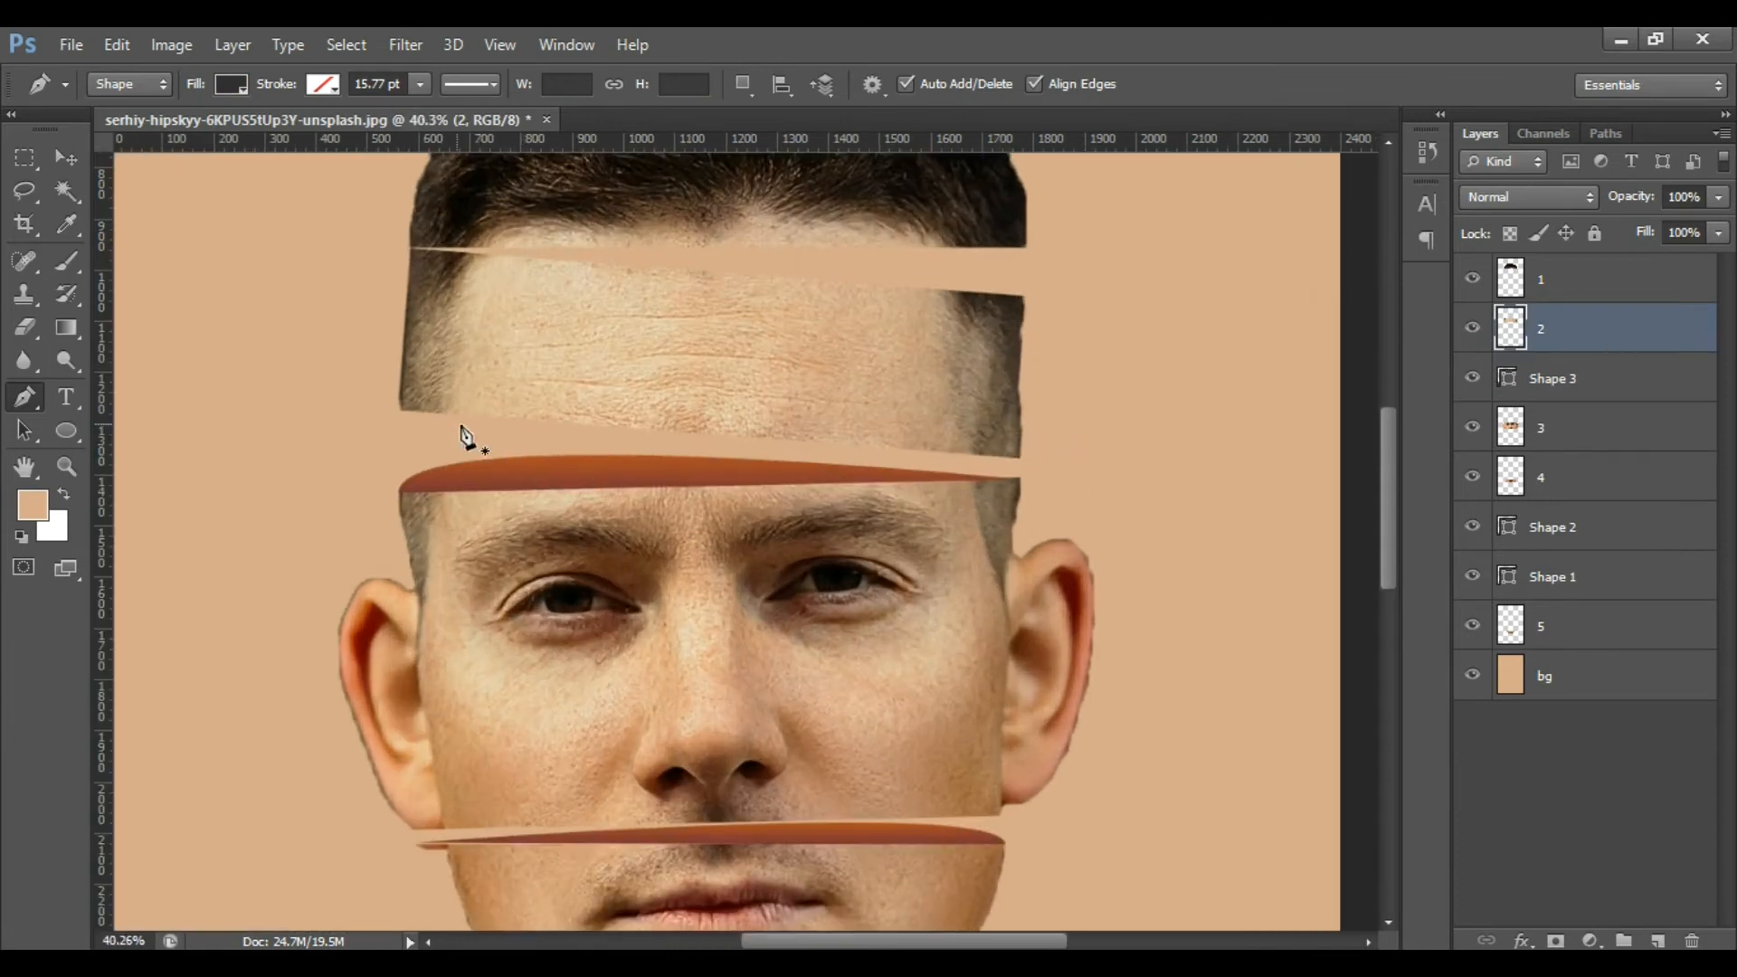
left_click(399, 413)
left_click(1019, 458)
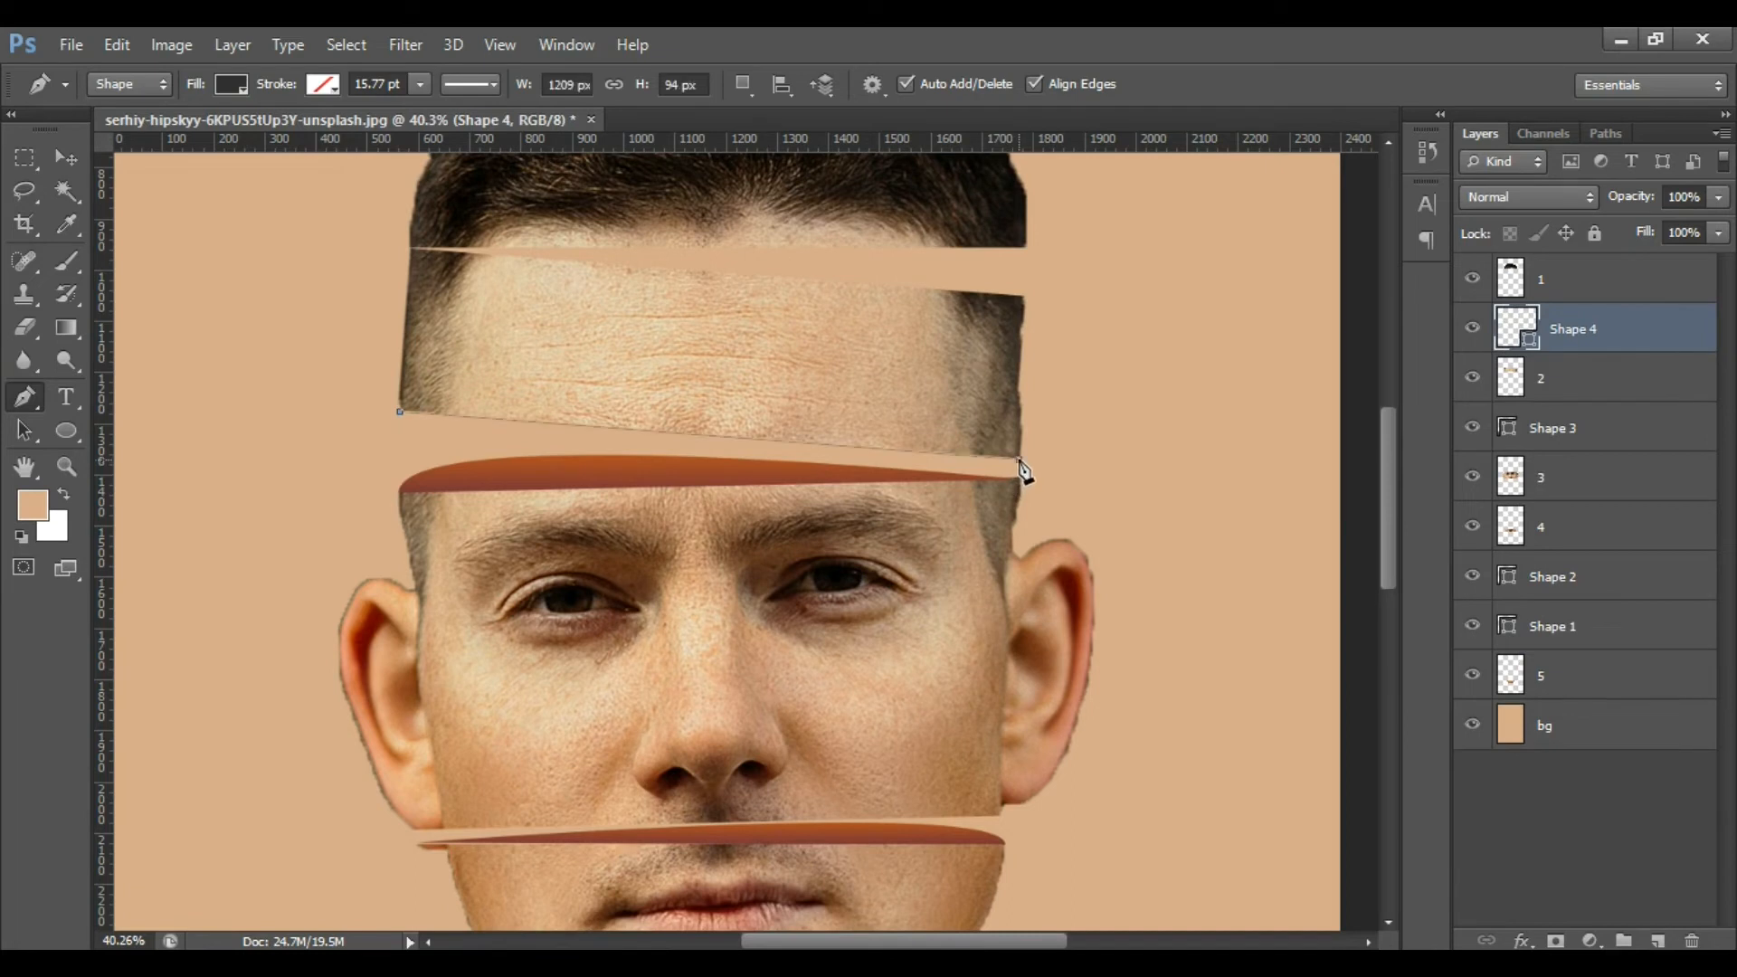
left_click_drag(399, 412, 252, 383)
key("ctrl+minus")
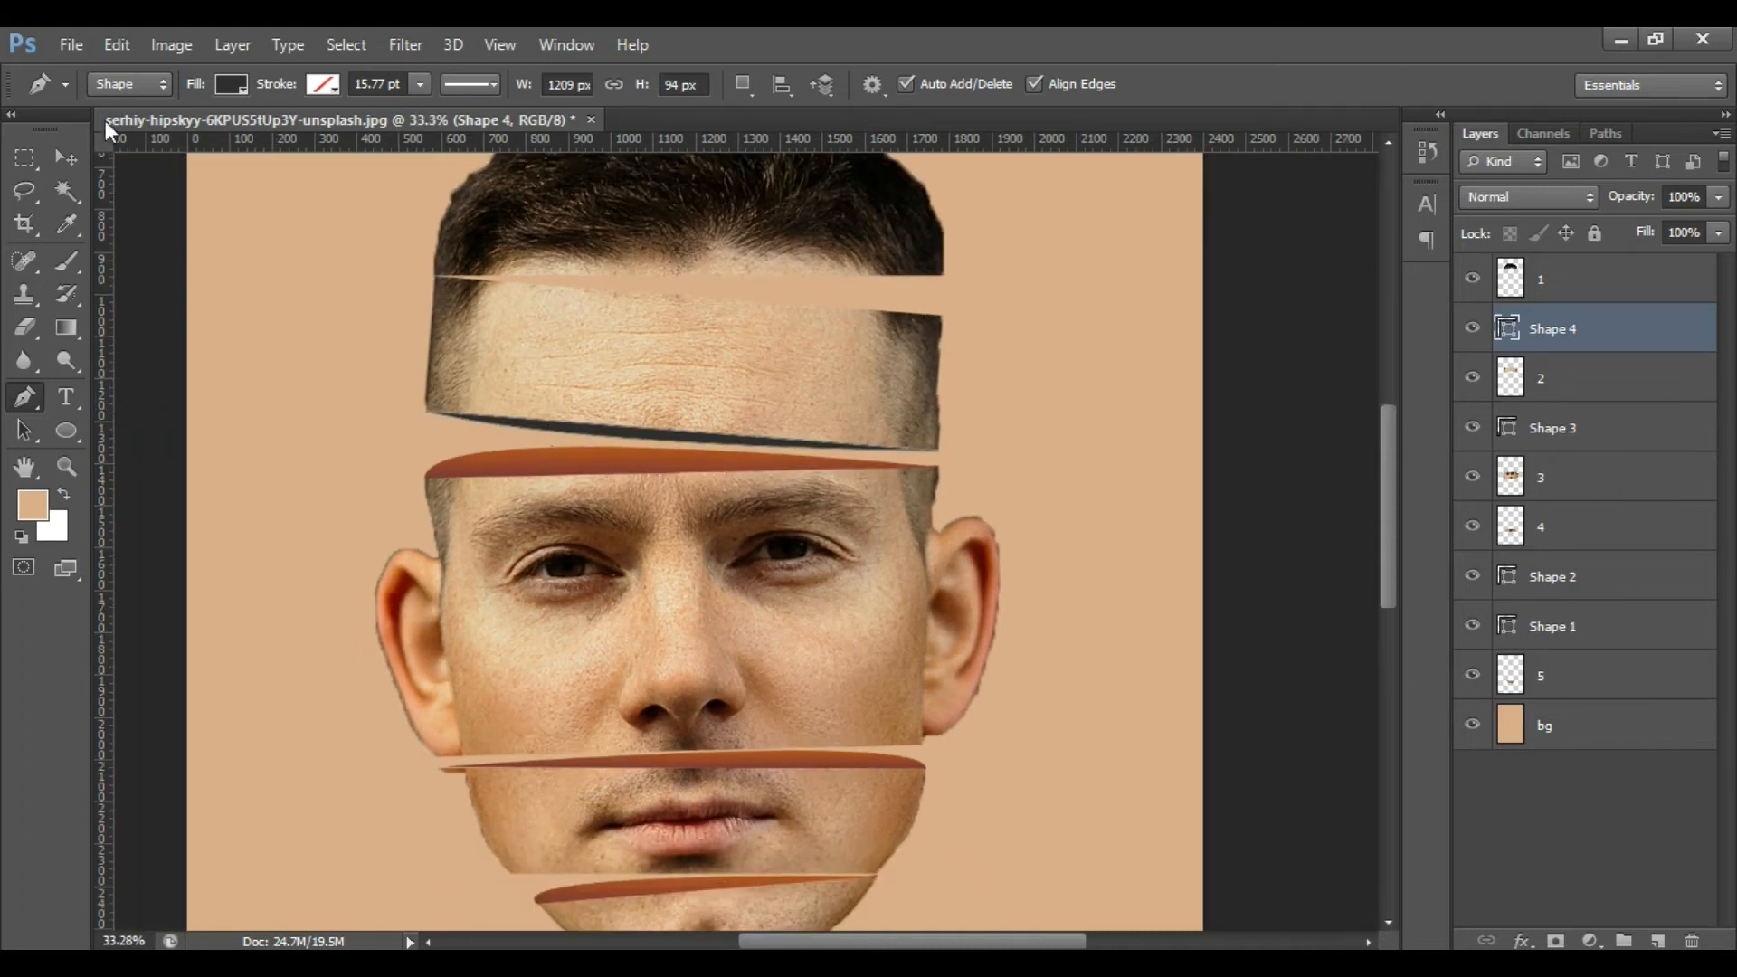
Fill the forehead's lower shape with the purple-to-orange linear gradient at 337% scale, and deselect the layer.
left_click(233, 85)
left_click(224, 134)
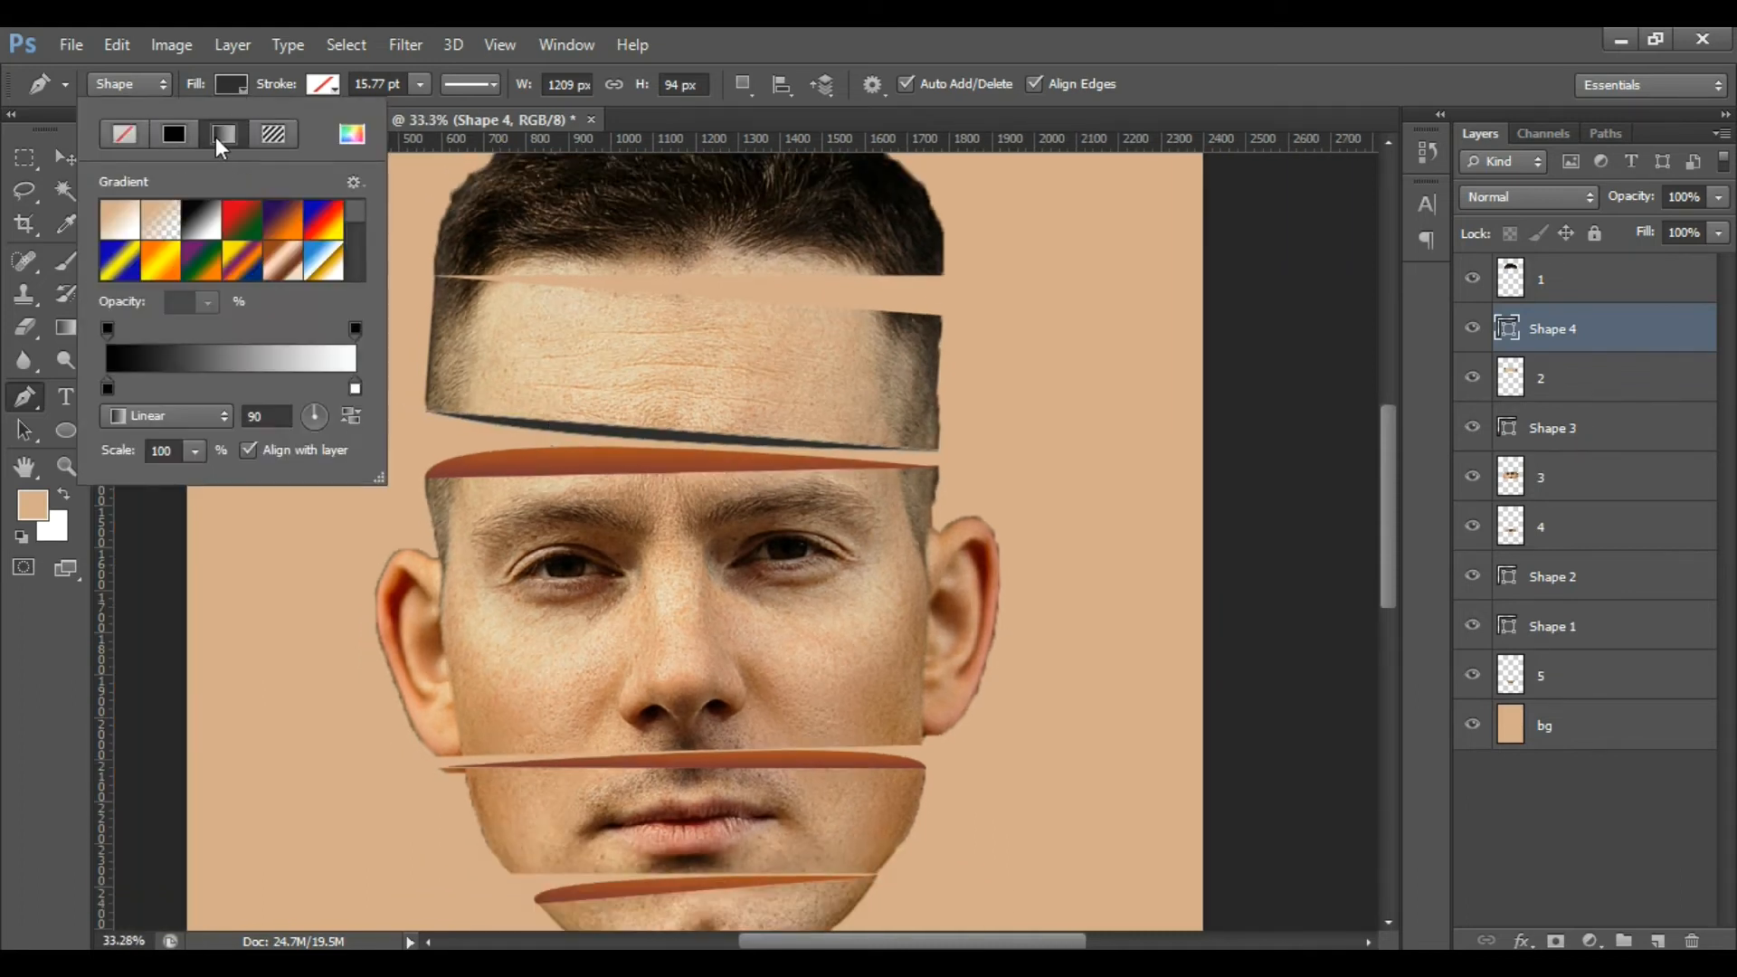
left_click(279, 233)
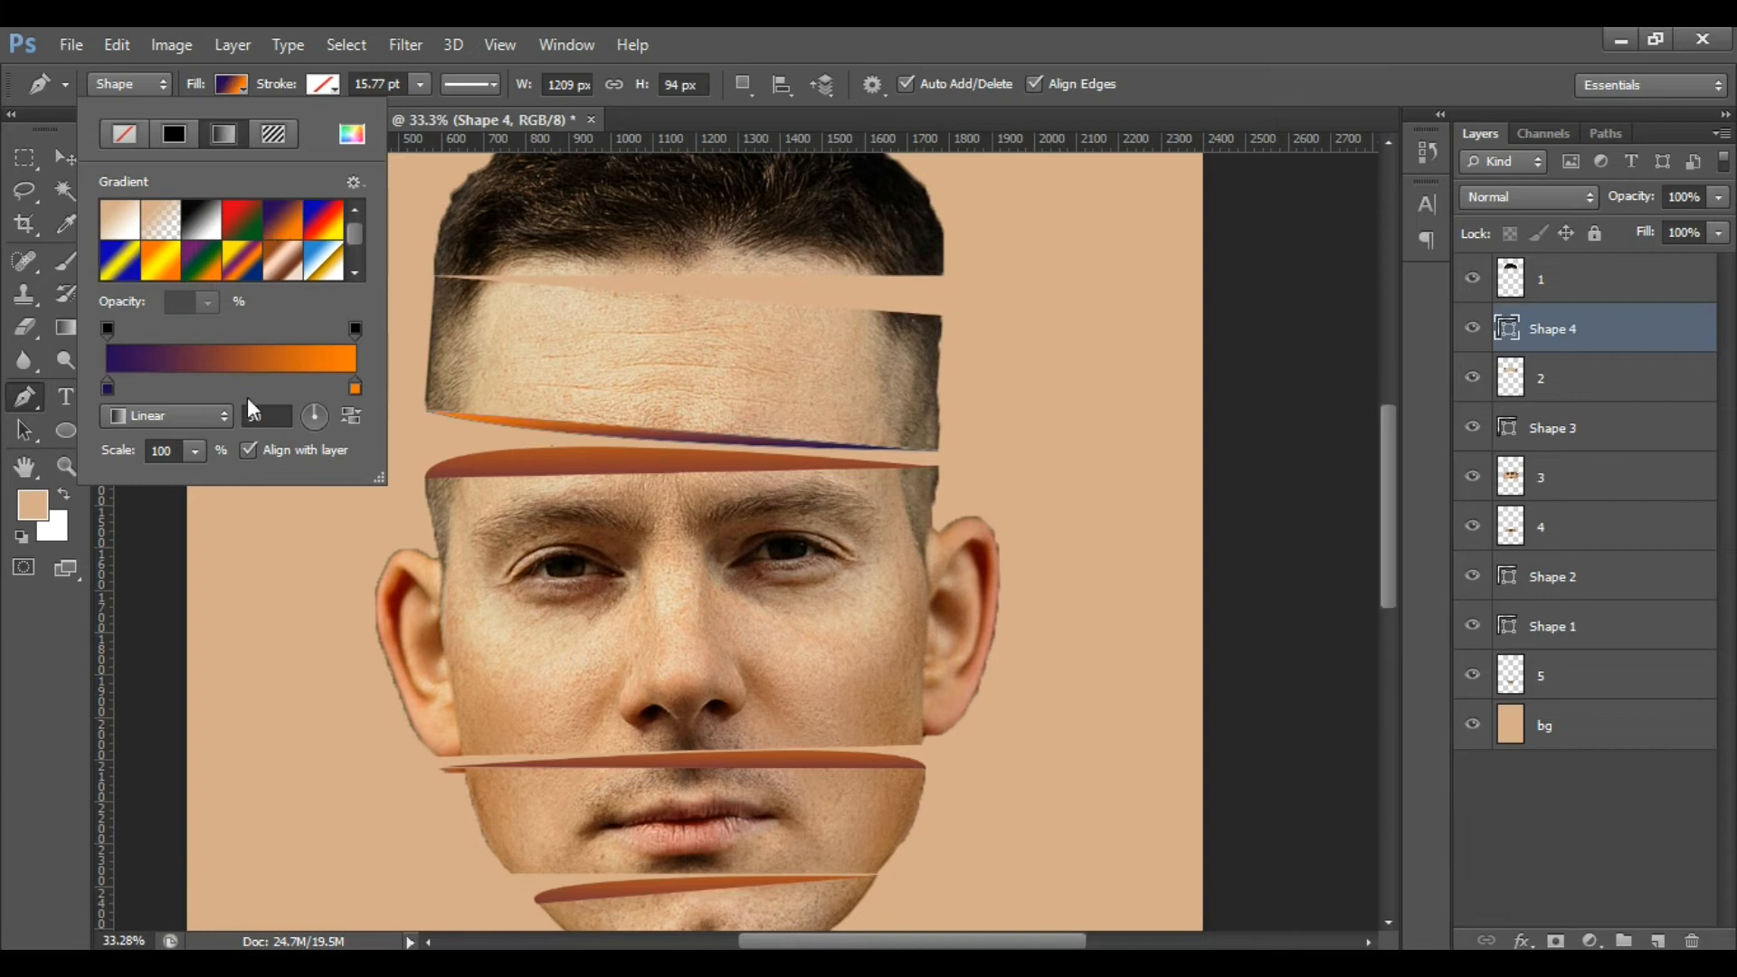
left_click_drag(201, 447, 225, 476)
left_click(1604, 800)
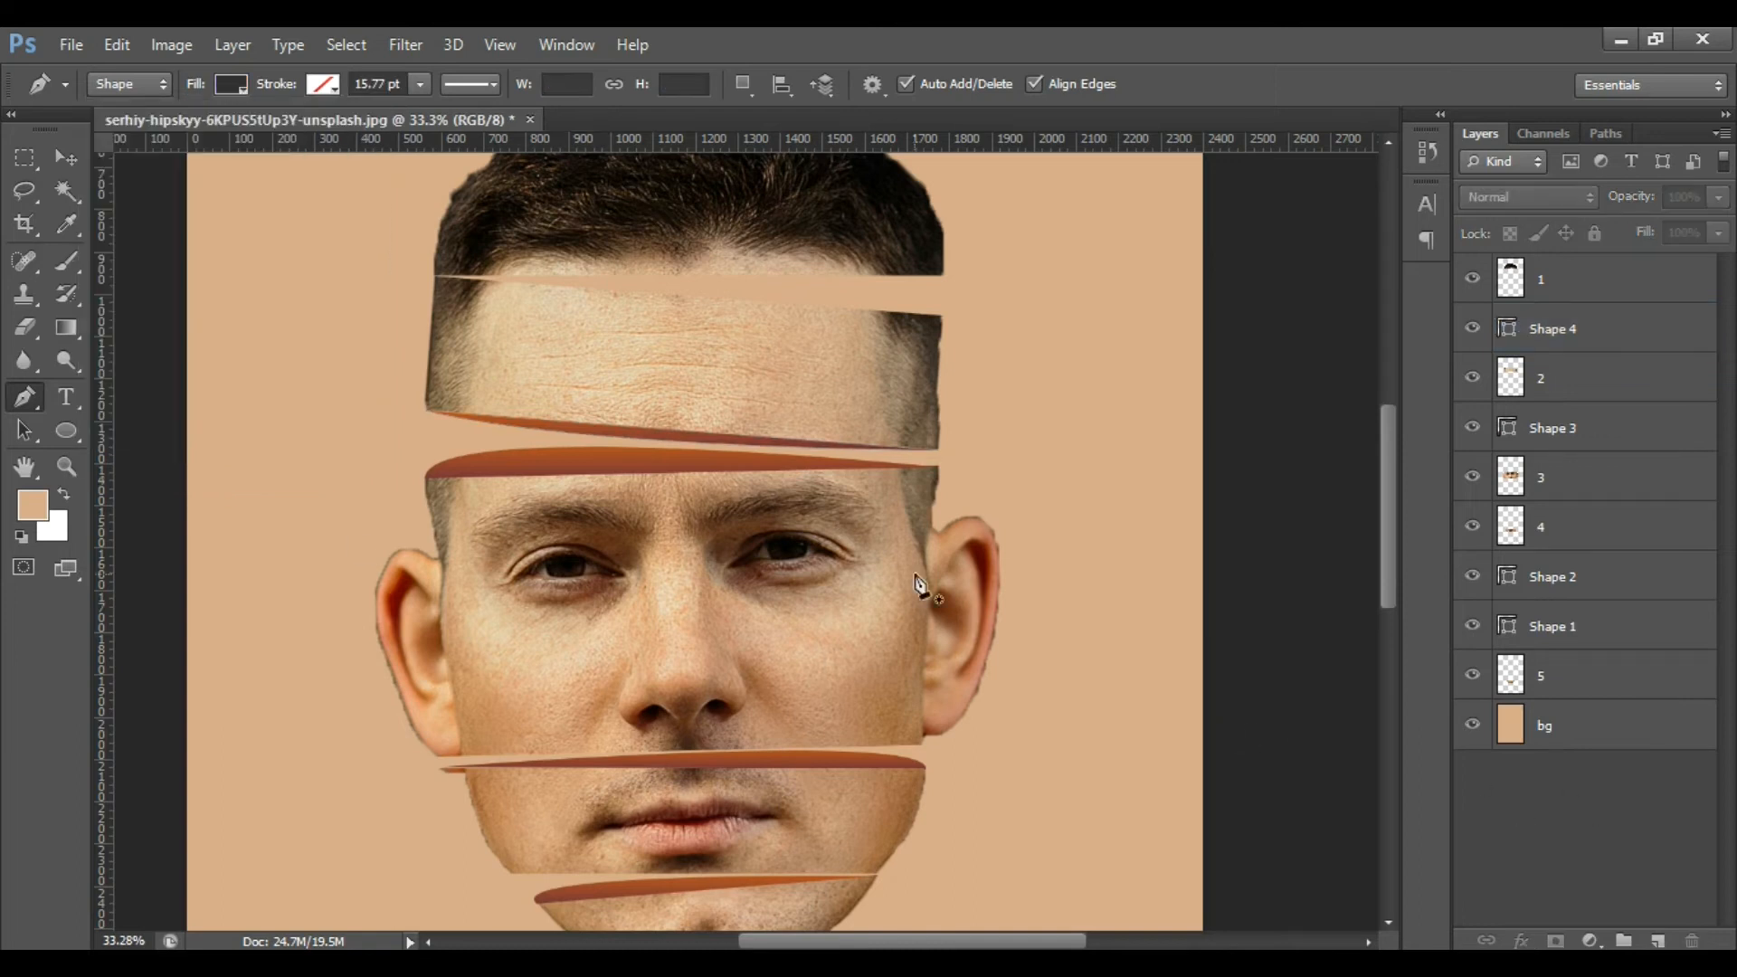
Draw a closed curved shape about 1205 px wide and 96 px high along the forehead slice's upper edge, below layer 1, bulging at its right end.
key("ctrl+0")
scroll(866, 255, "up", 1)
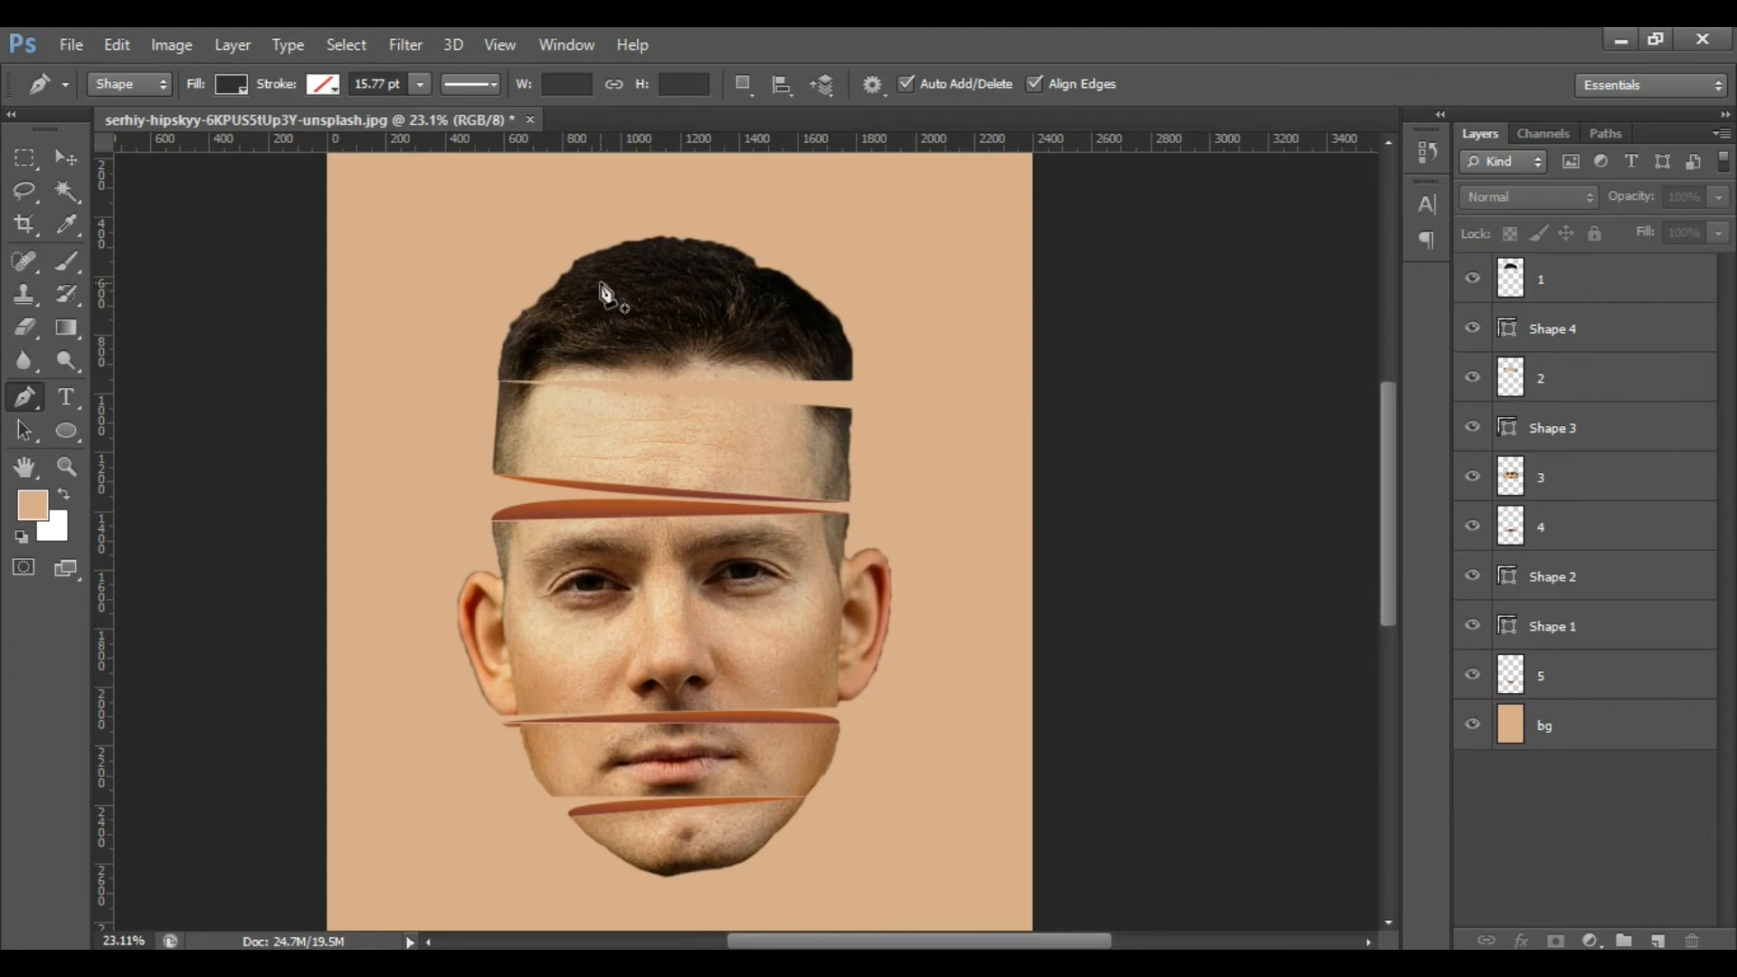
scroll(680, 334, "up", 2)
left_click(1579, 281)
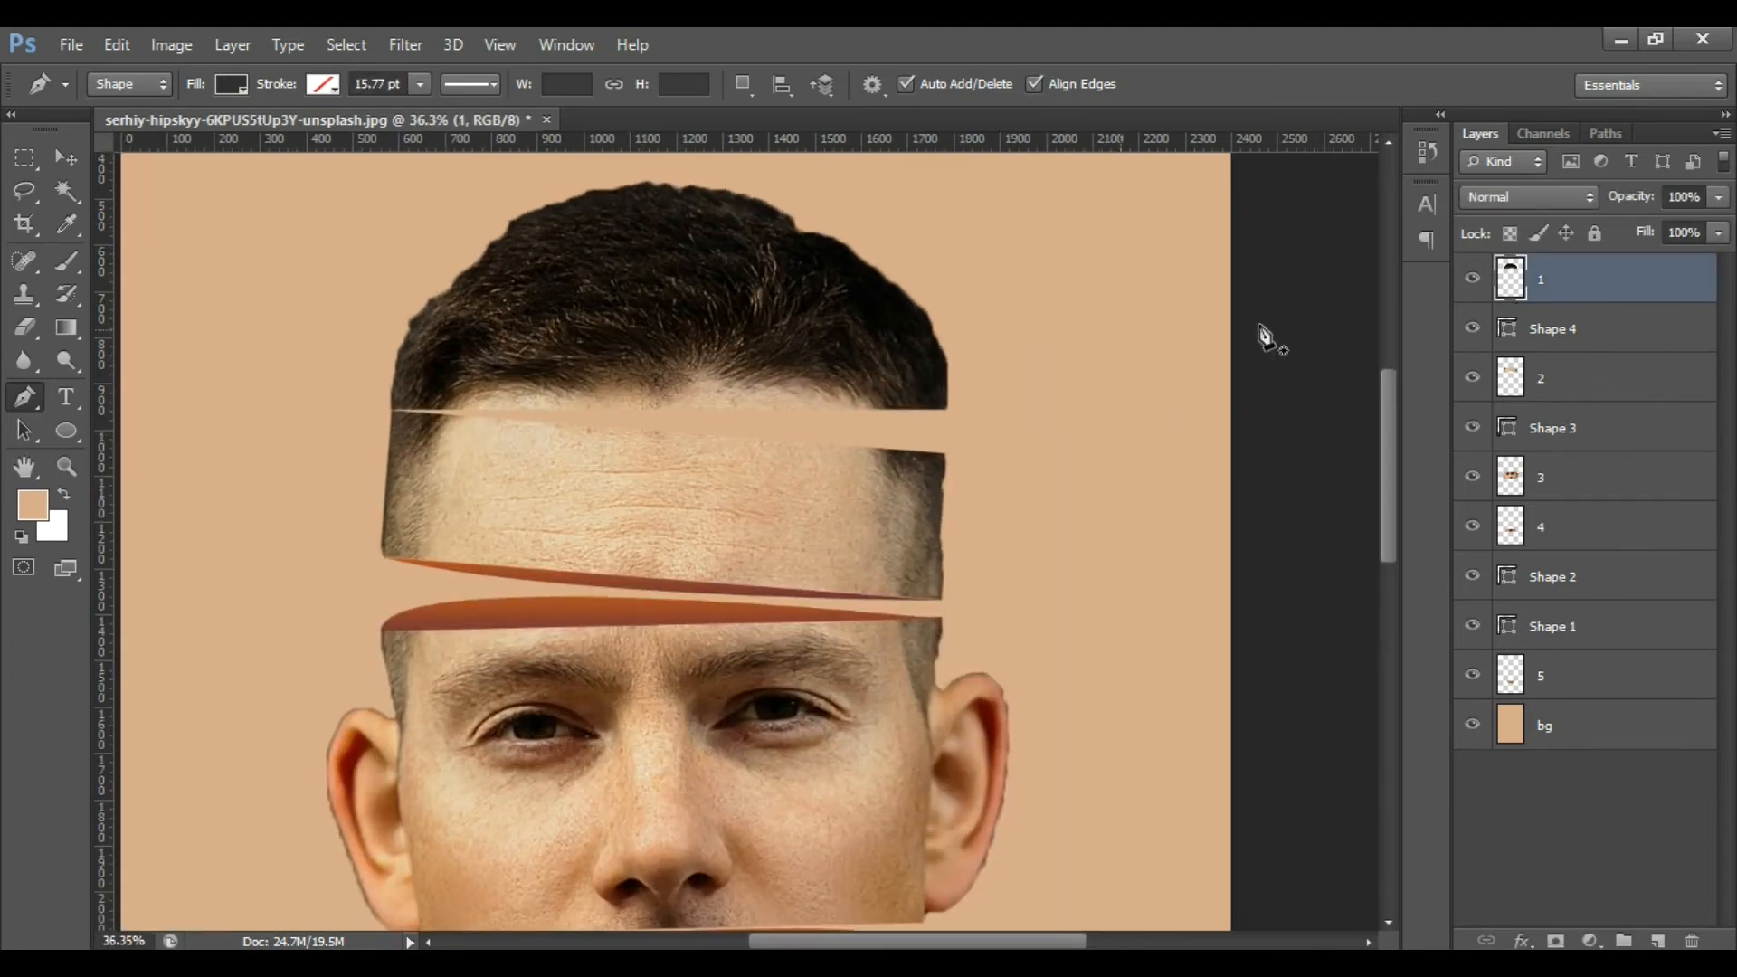
scroll(530, 420, "up", 1)
left_click(354, 410)
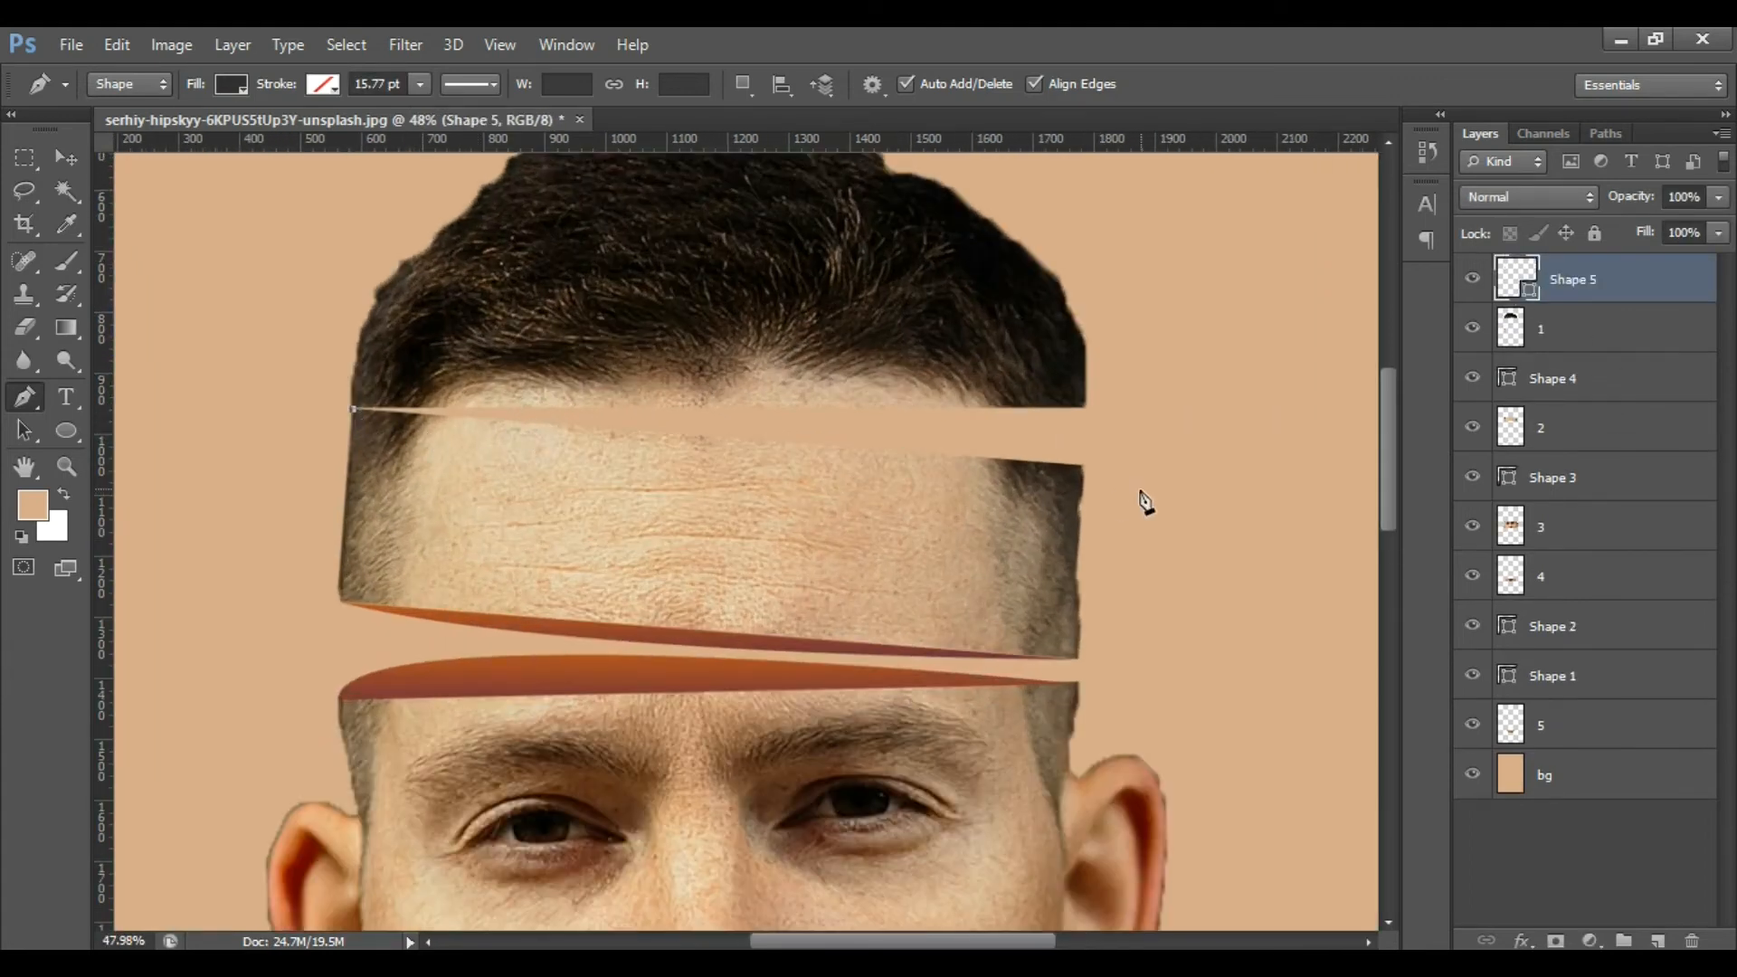
key("ctrl+bracketleft")
left_click(1082, 467)
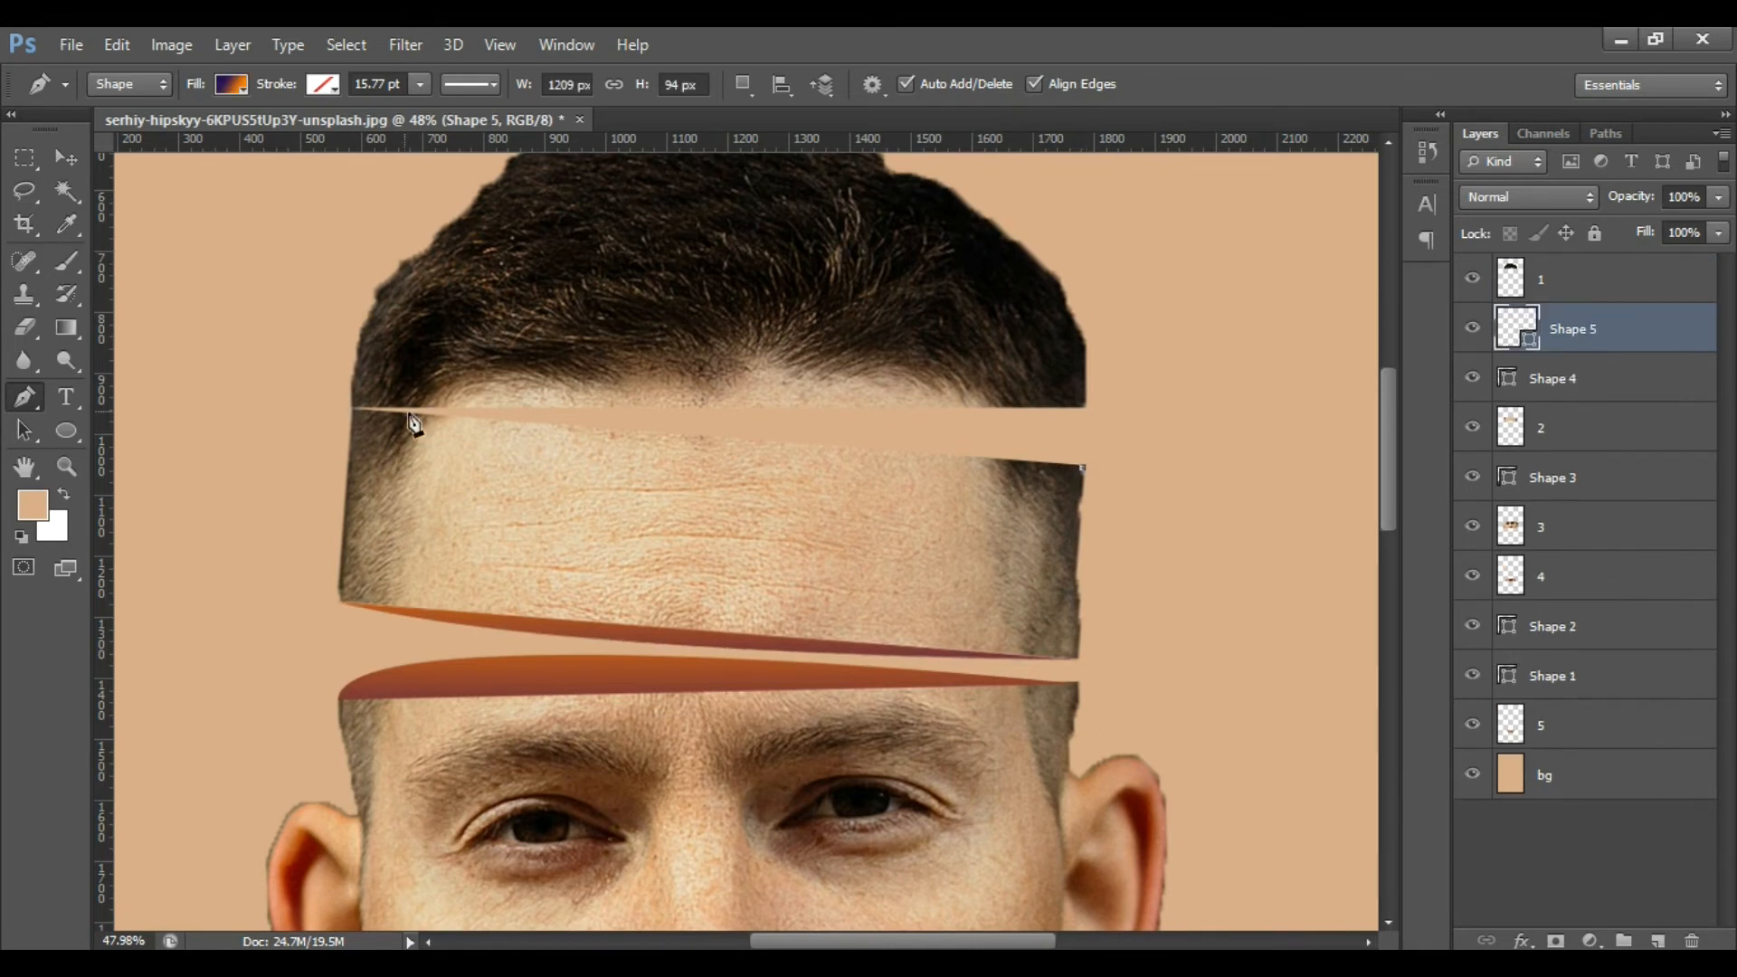
left_click(355, 412)
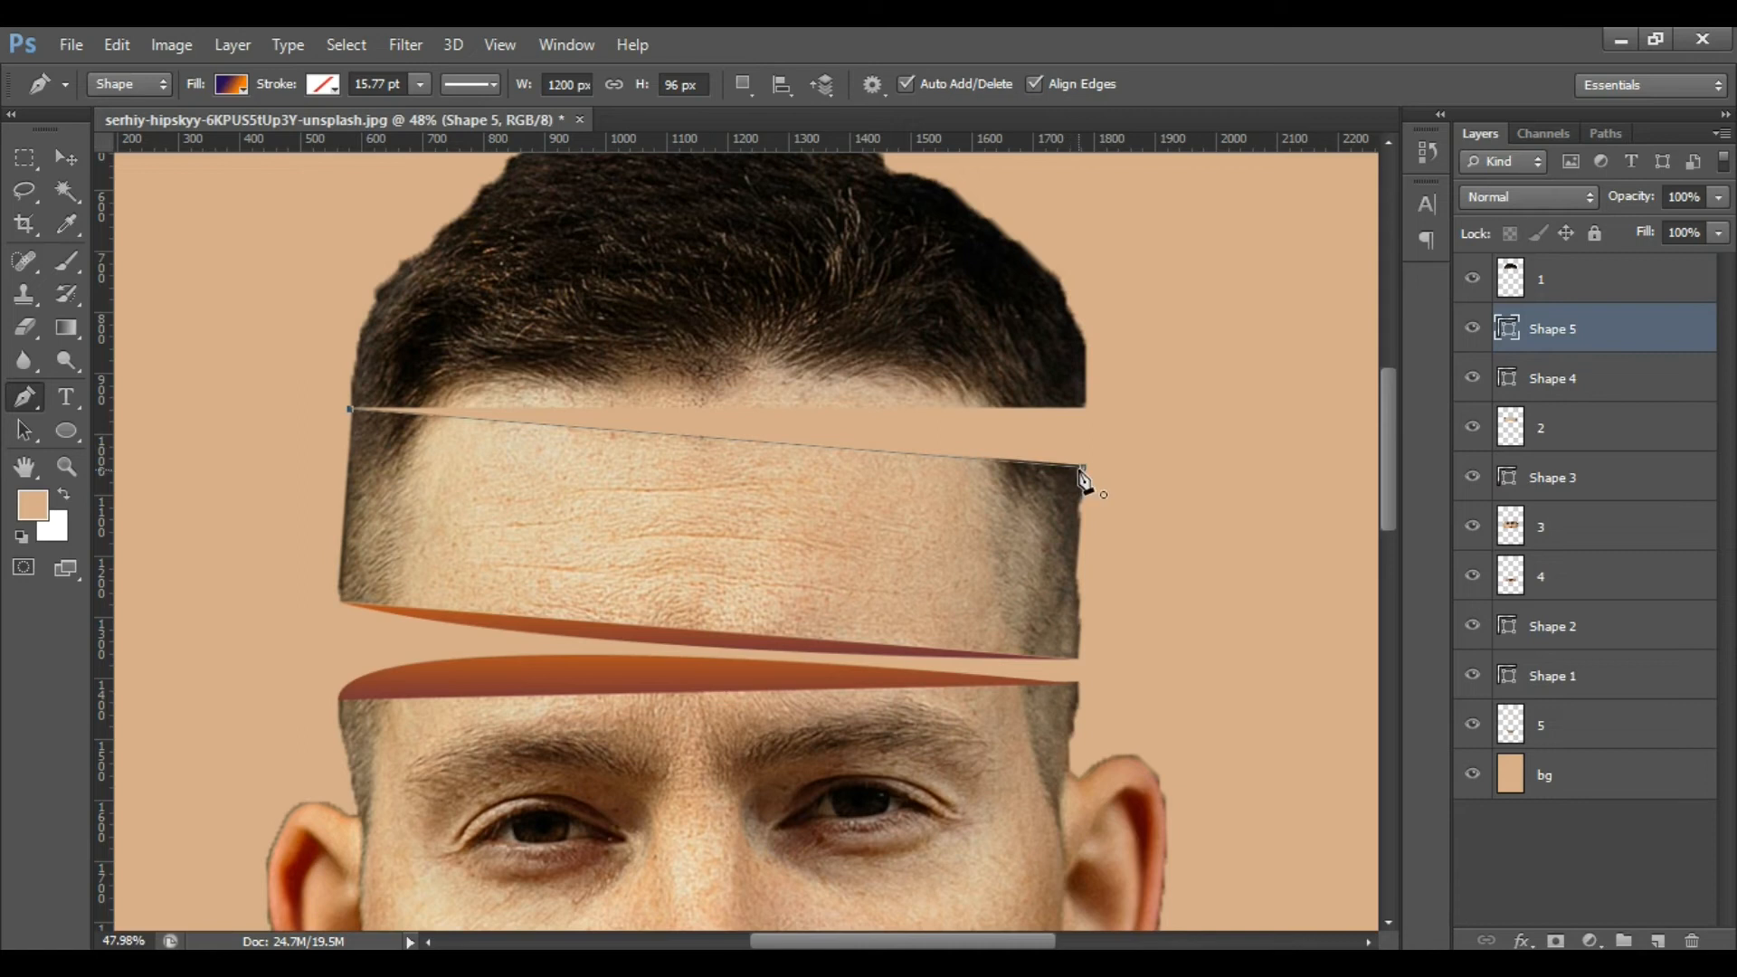
left_click_drag(1083, 469, 1024, 524)
scroll(1030, 535, "down", 2)
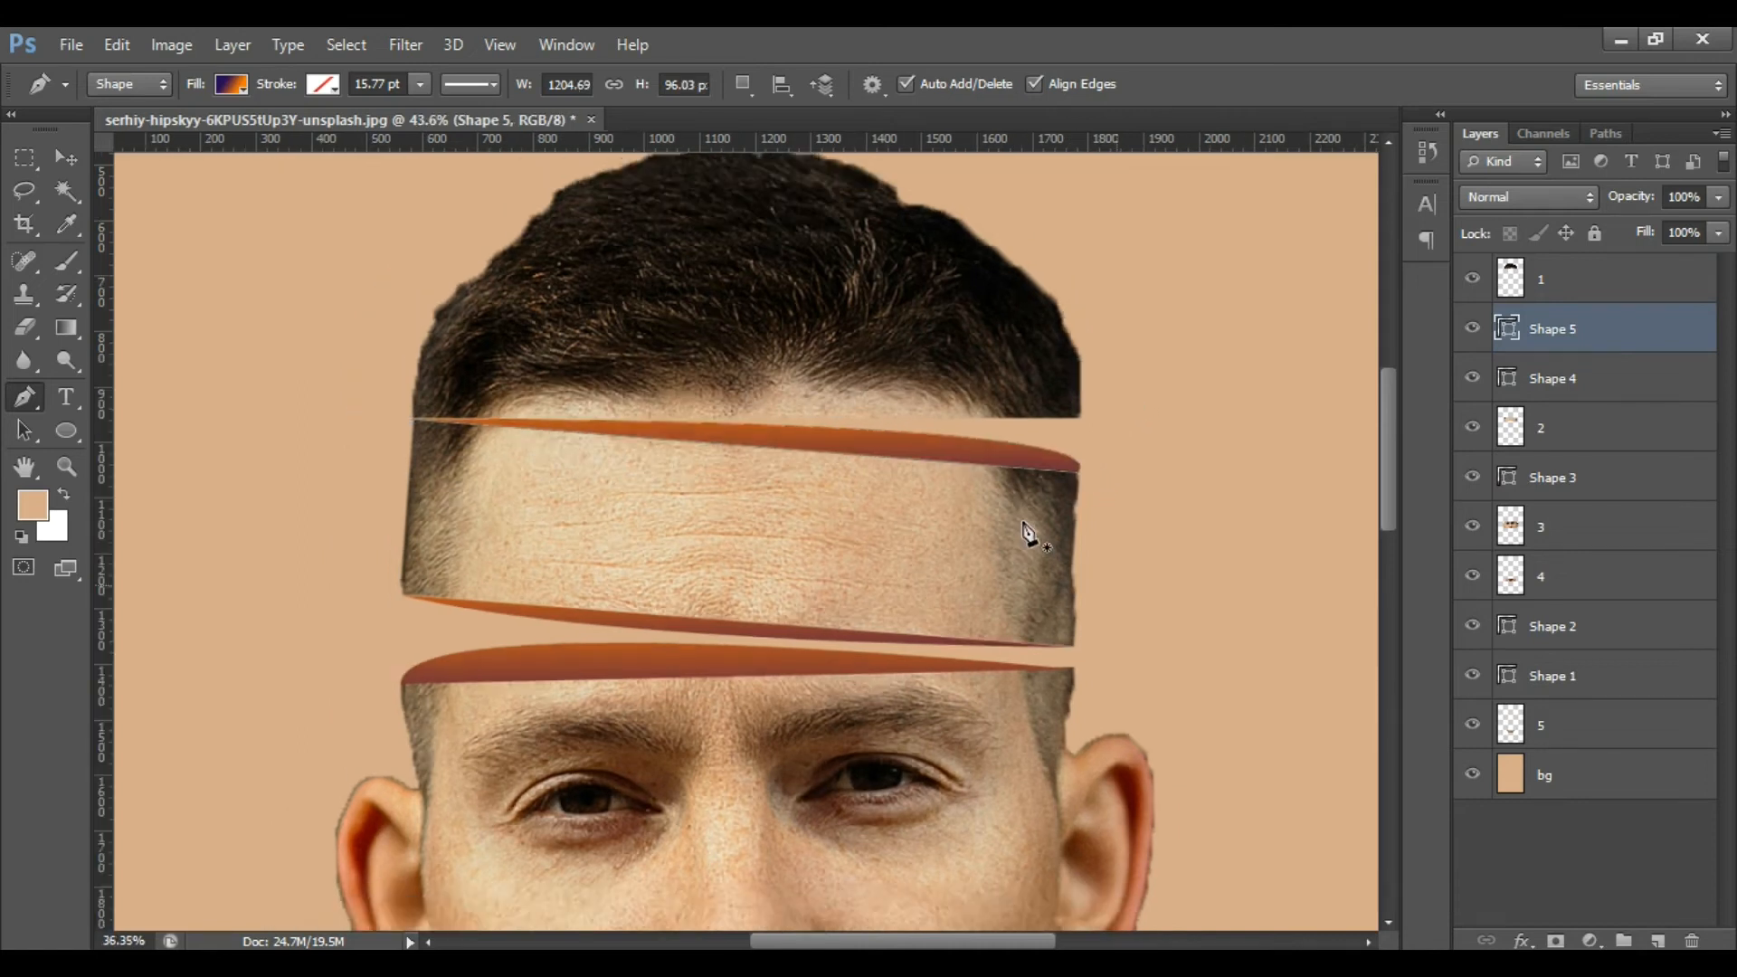
Set the gradient scale of the forehead's upper shape to 436%.
left_click(232, 84)
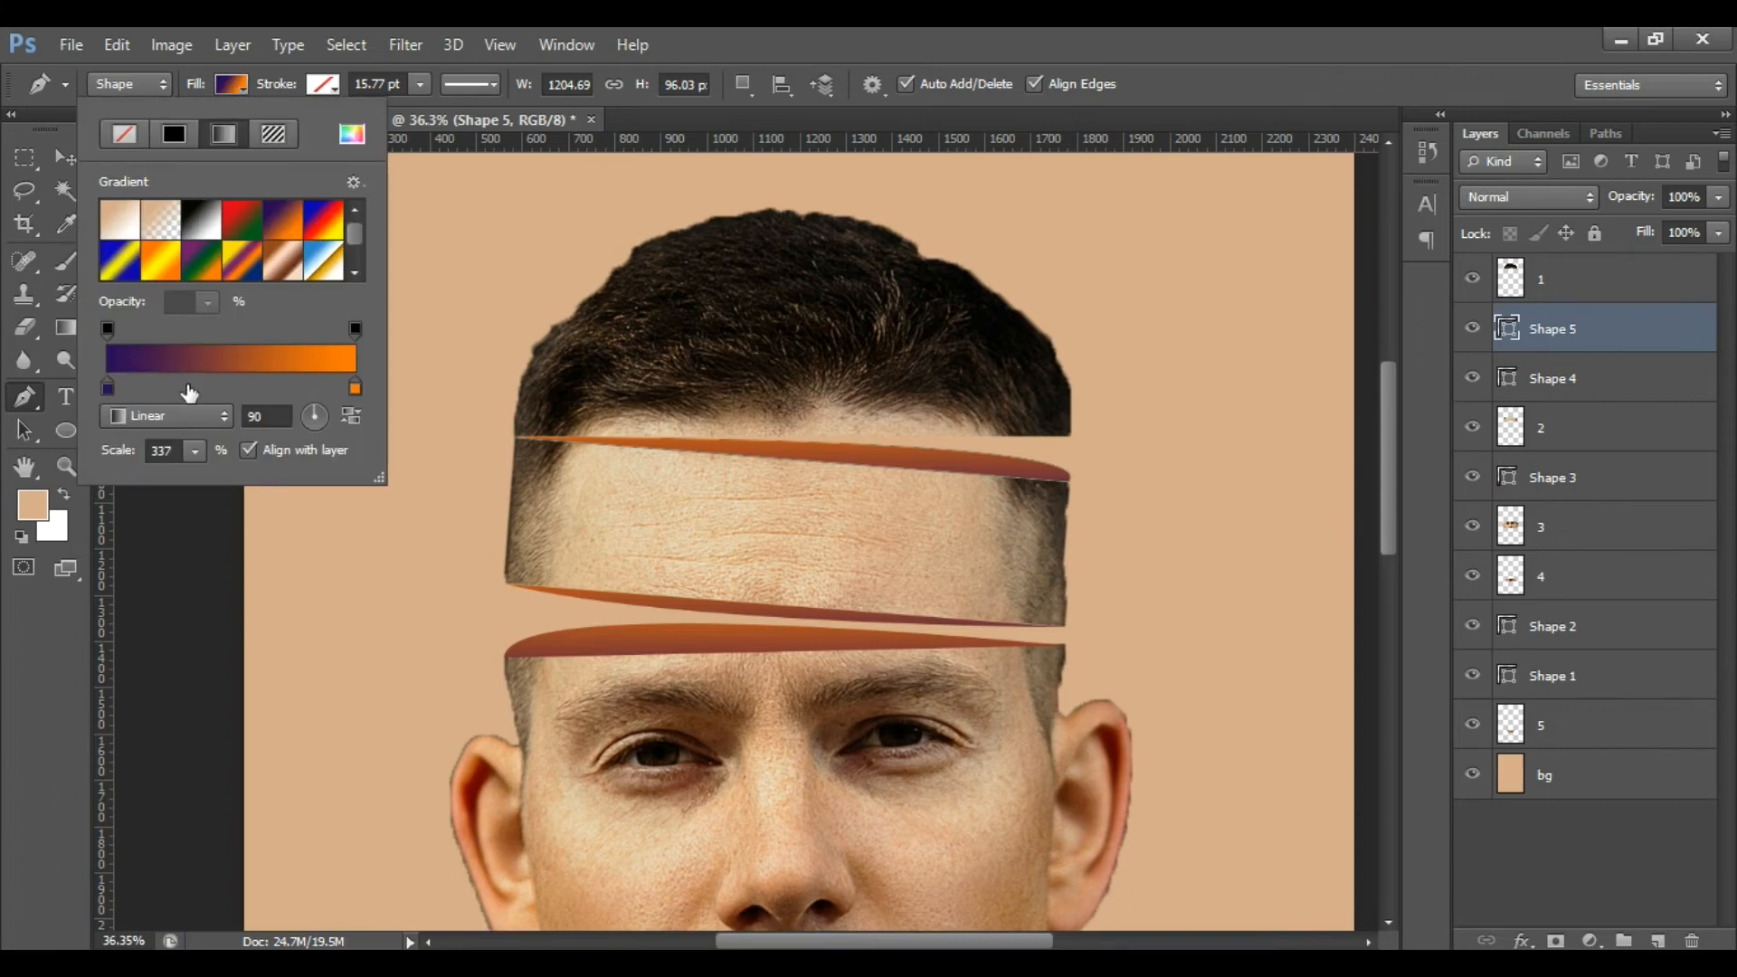
left_click(196, 450)
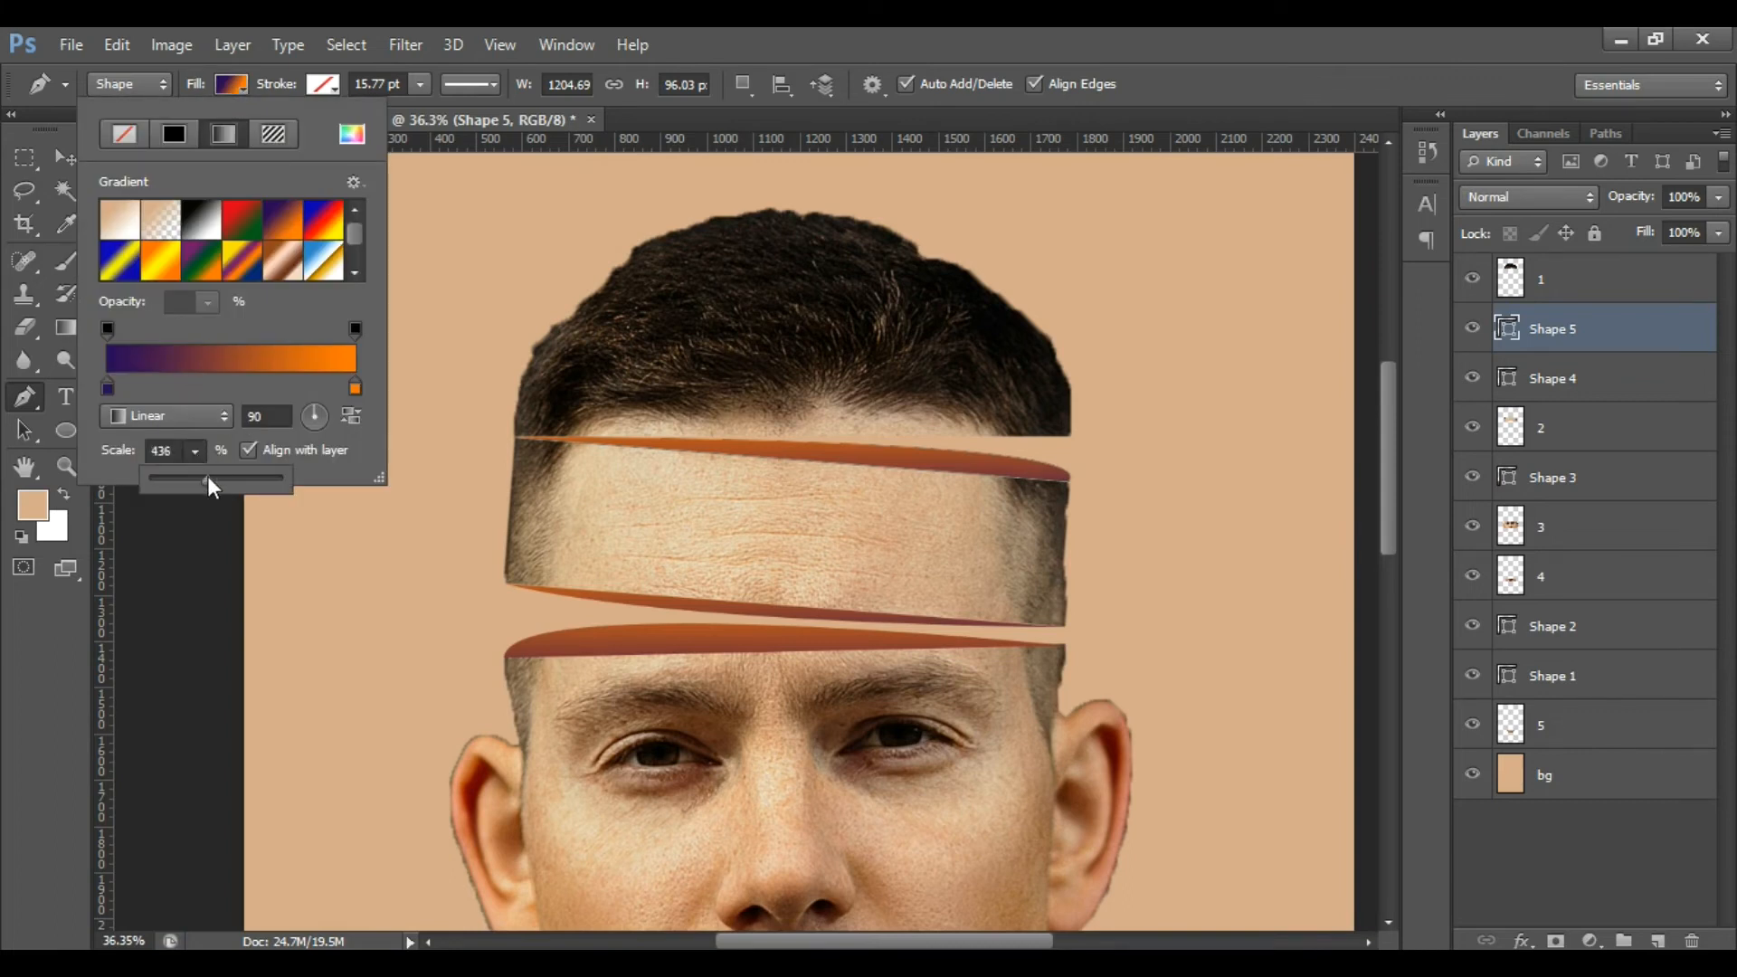
left_click(1207, 127)
key("Return")
Move the hair slice on layer 1 slightly upward and nudge it horizontally until it lines up with the forehead slice.
left_click(1593, 288)
scroll(775, 484, "down", 4)
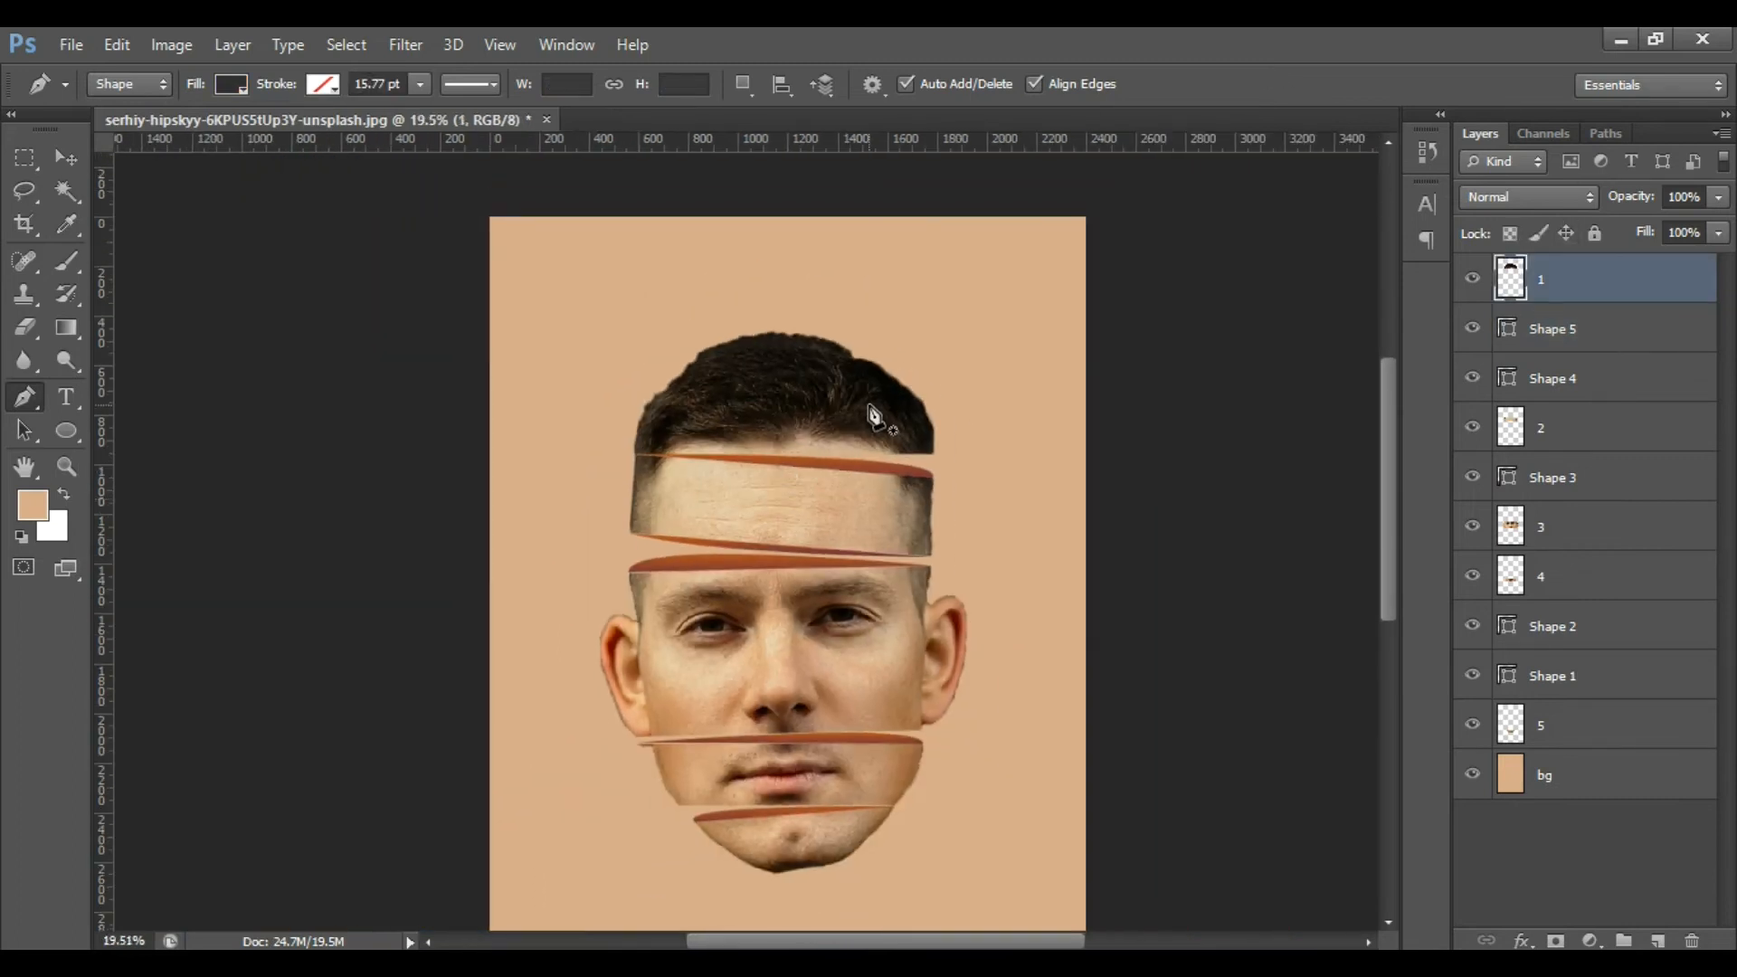
scroll(873, 416, "up", 5)
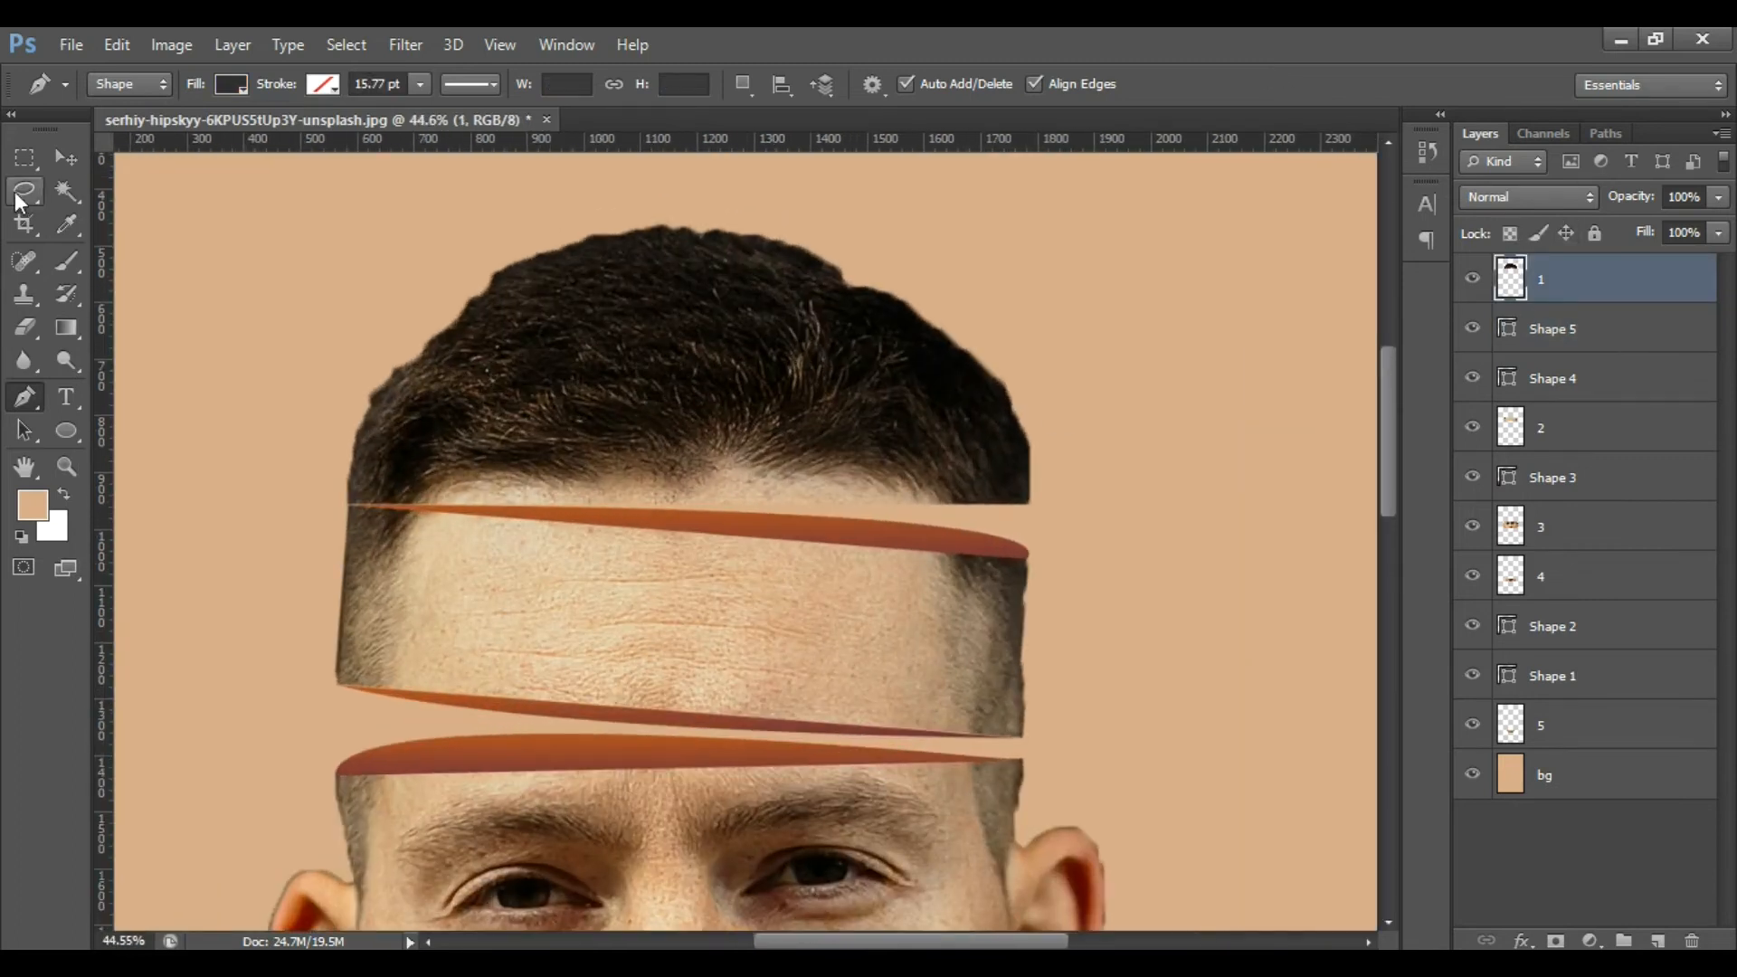
left_click(56, 161)
left_click_drag(553, 438, 553, 427)
key("Right")
key("Right")
key("Right")
key("Right")
key("Right")
key("Right")
key("Right")
key("Right")
key("Right")
key("Right")
key("Right")
key("Right")
key("Right")
key("Right")
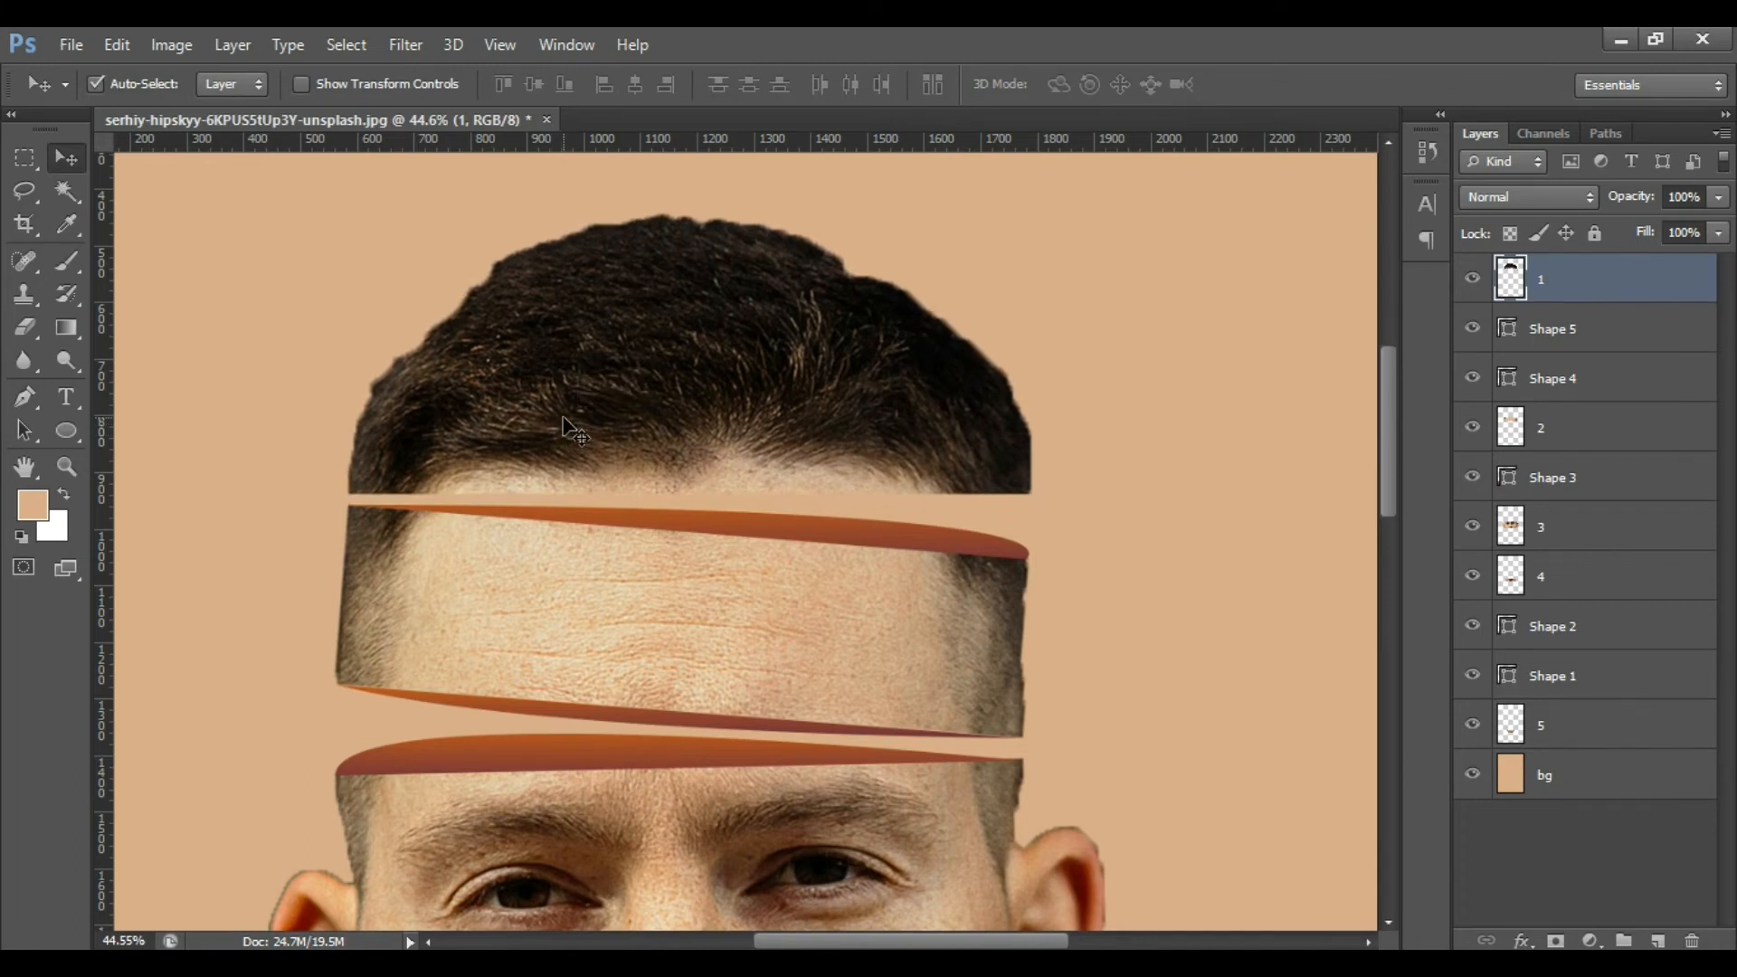
key("Left")
key("Left")
key("Left")
key("Left")
key("Left")
key("Left")
key("Left")
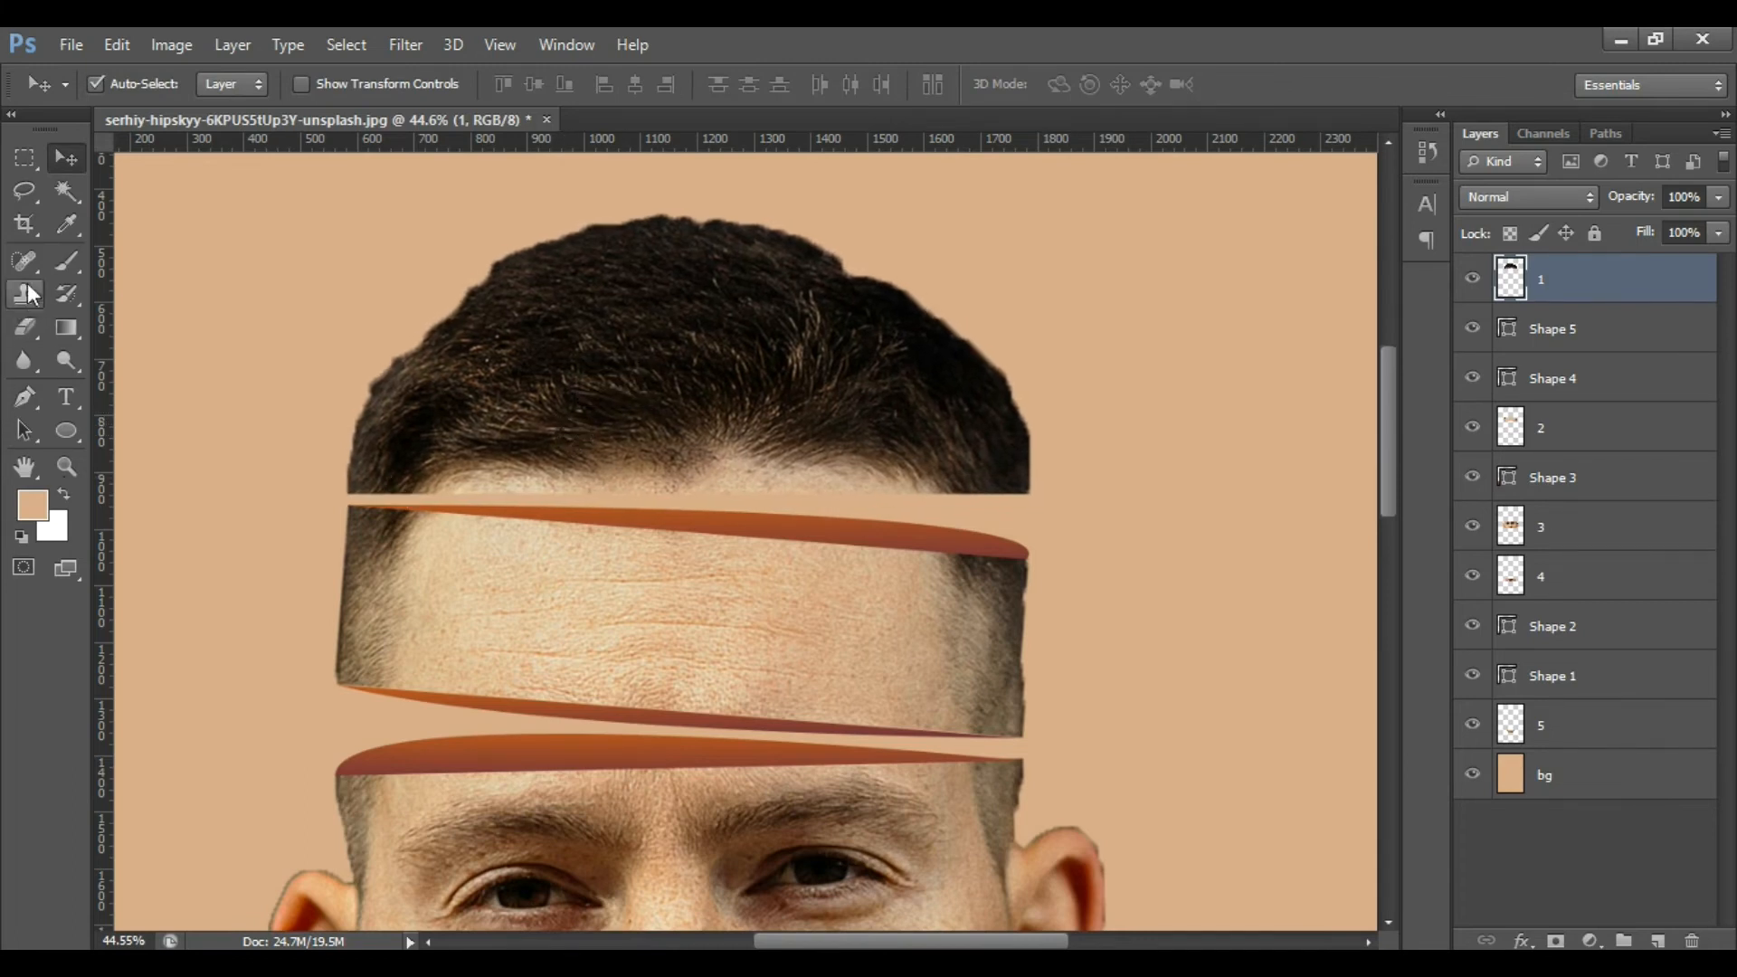
Draw a thin closed curved shape about 1200 px wide and 19 px high along the hair slice's lower edge.
left_click(27, 395)
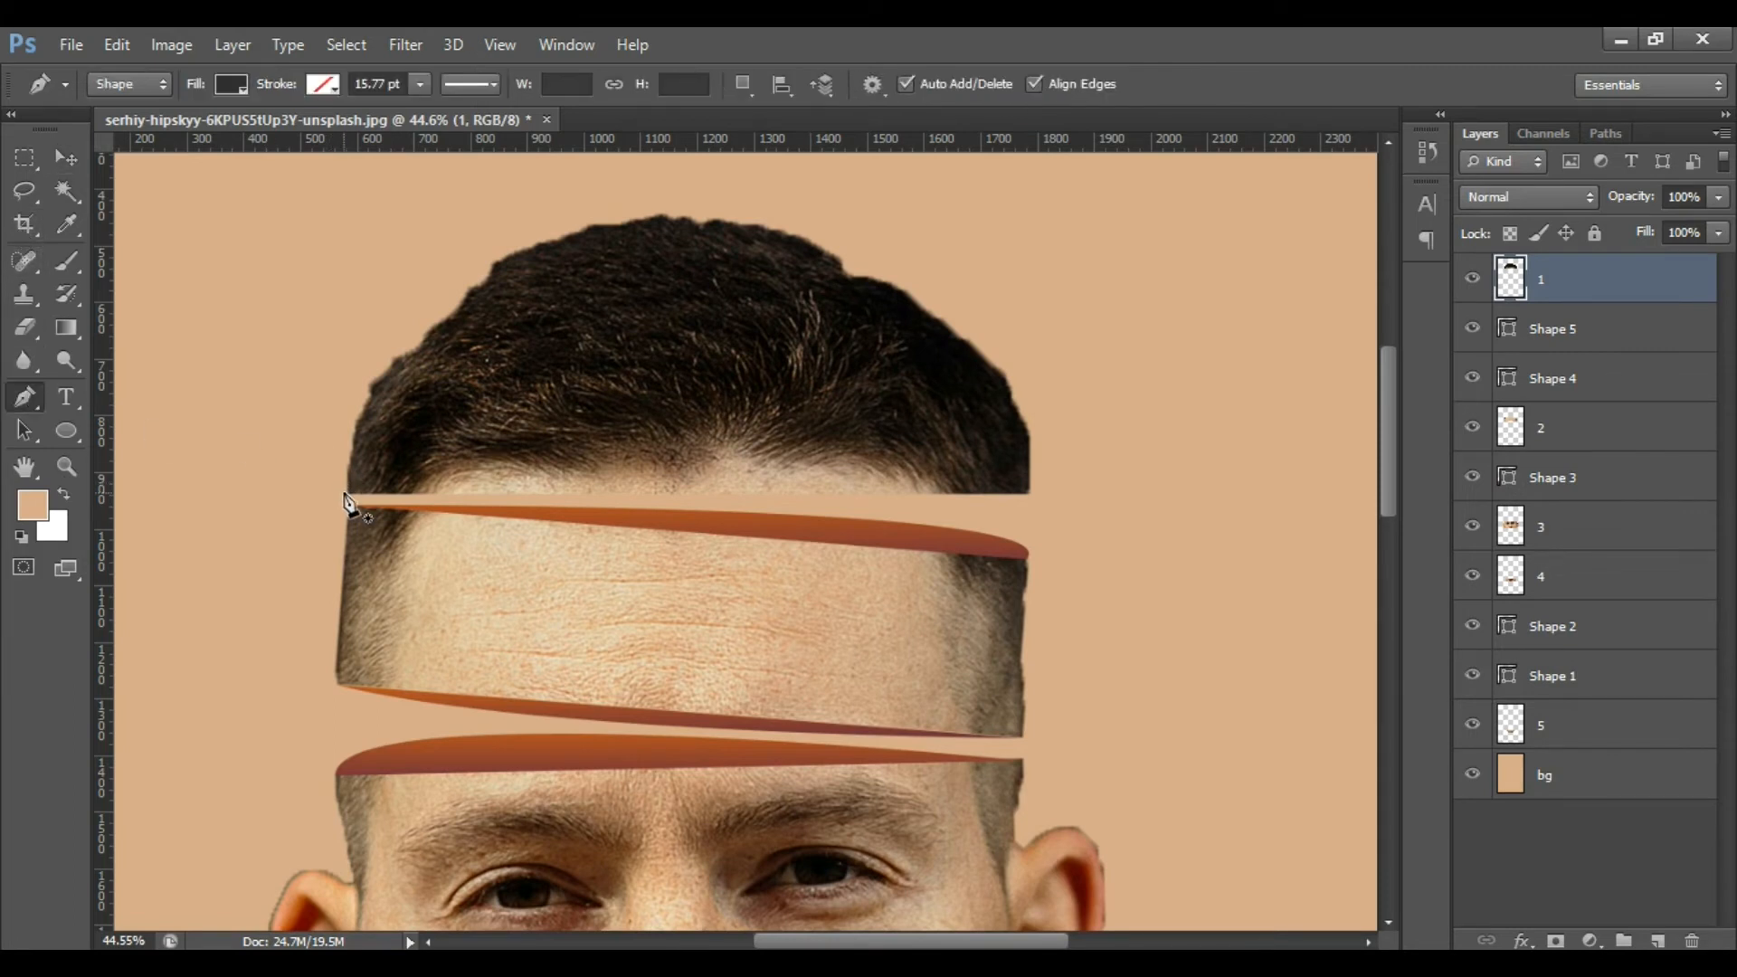
left_click(349, 494)
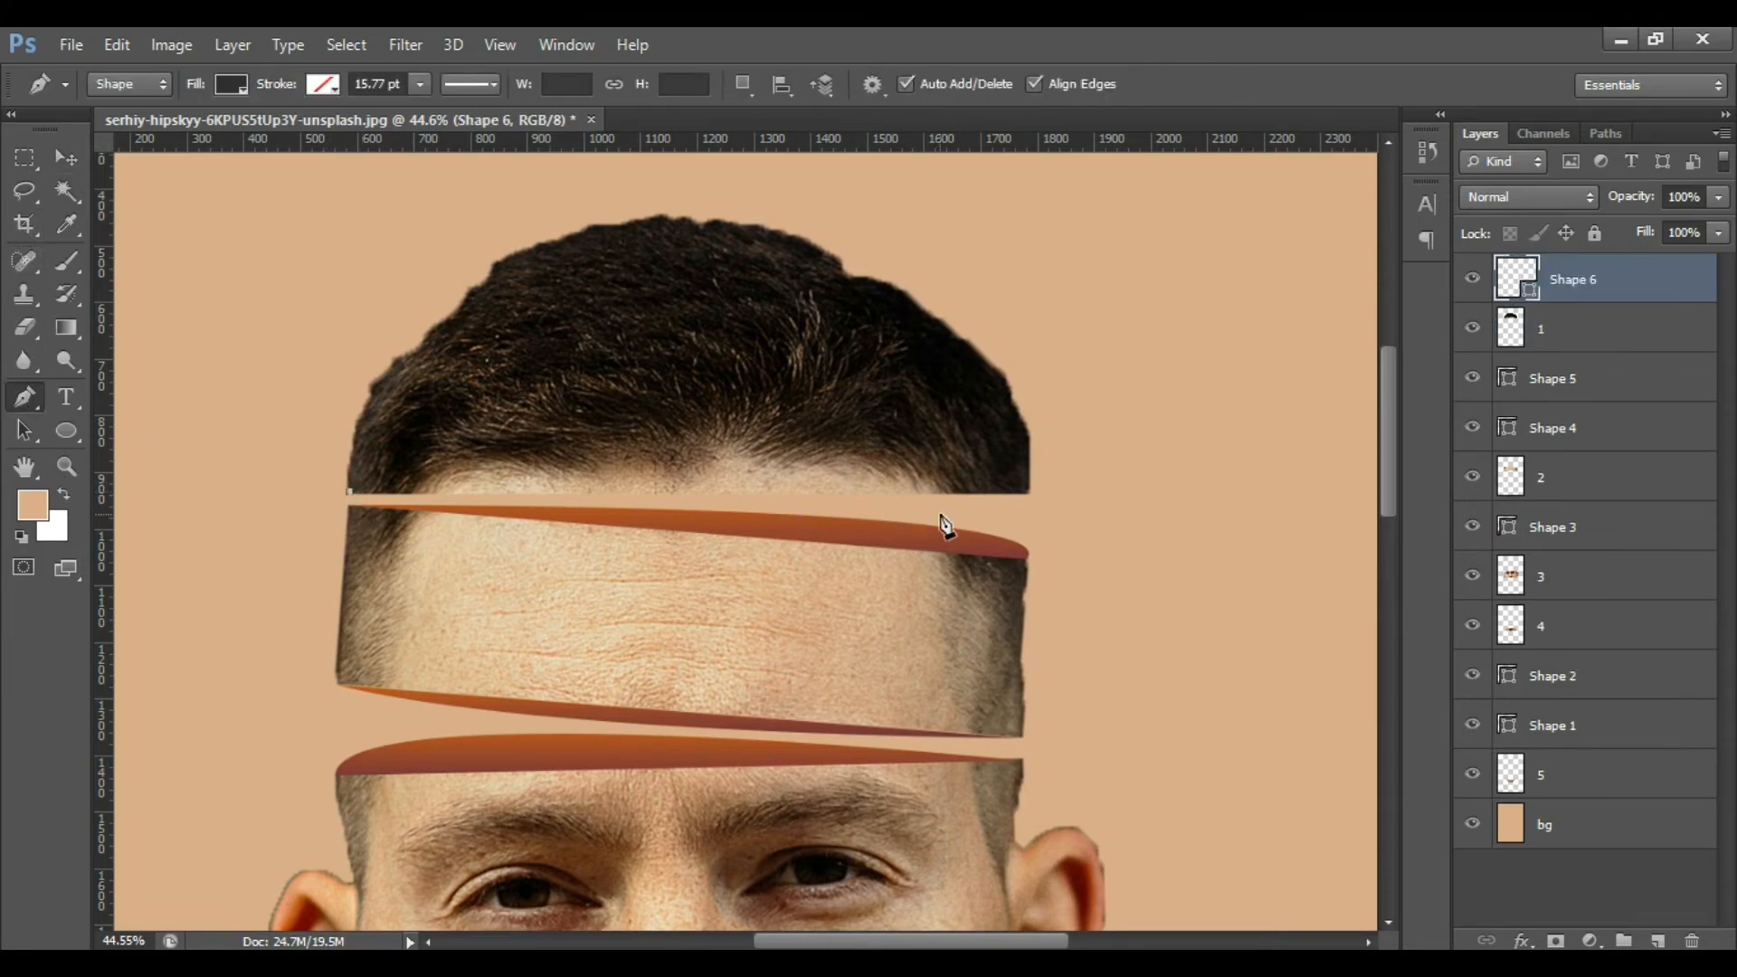
left_click(1031, 494)
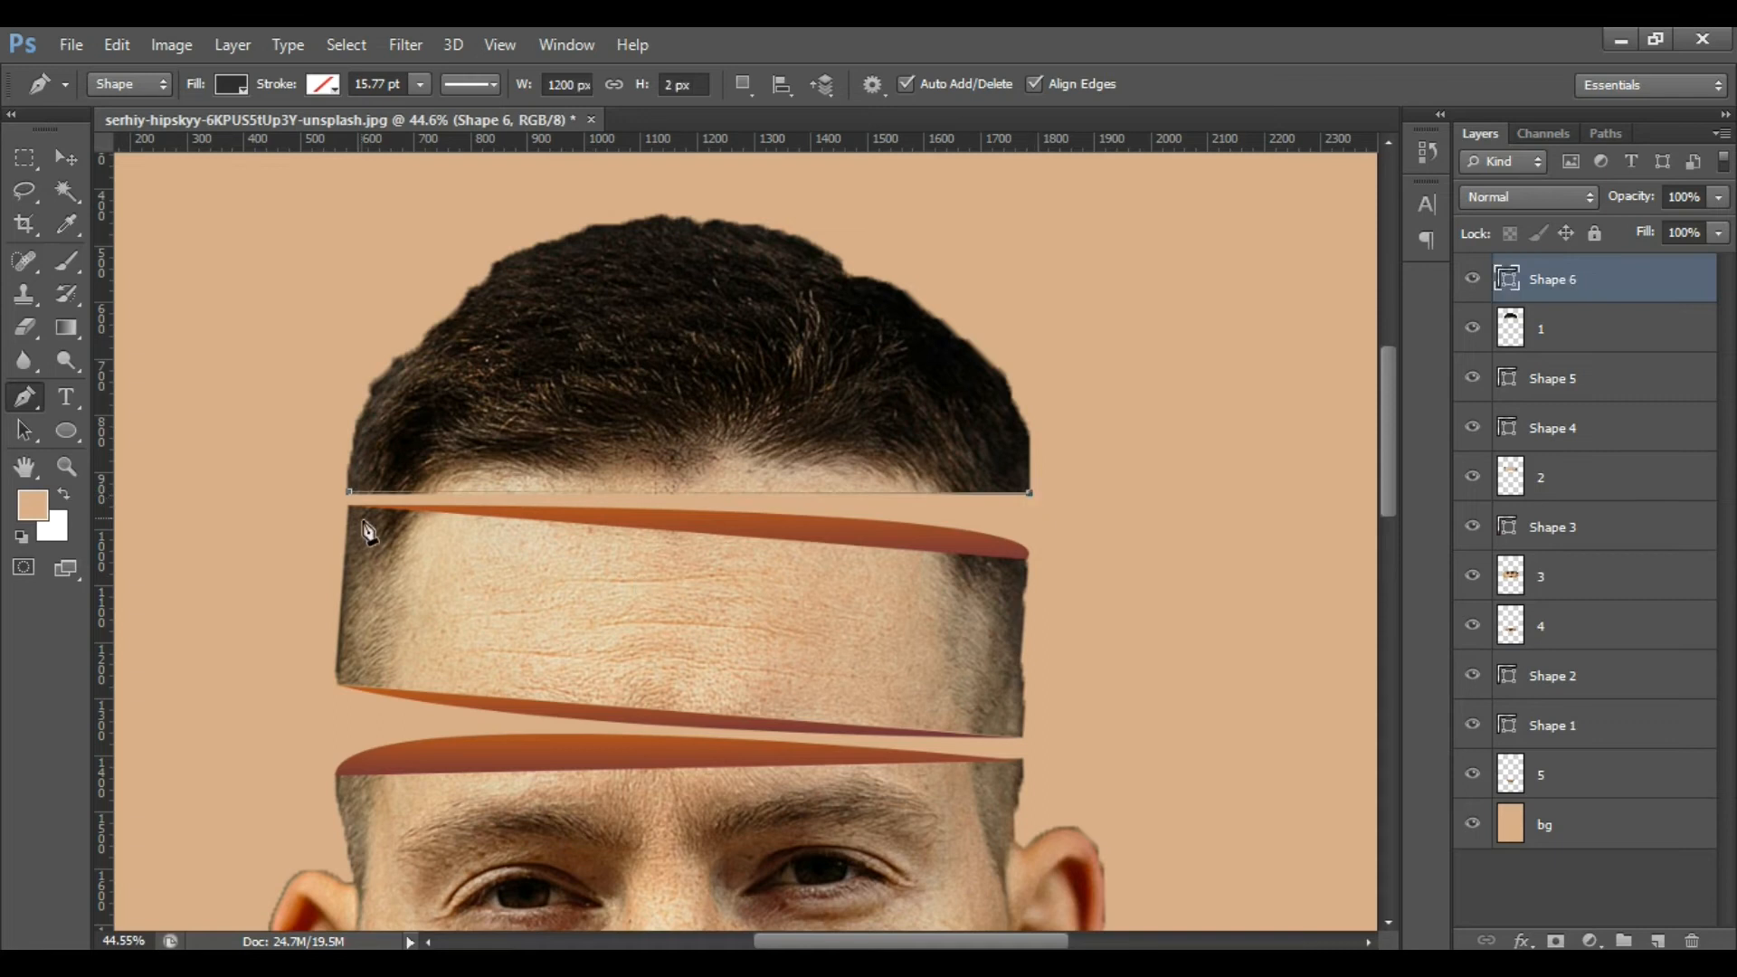
left_click(349, 495)
left_click_drag(335, 480, 197, 466)
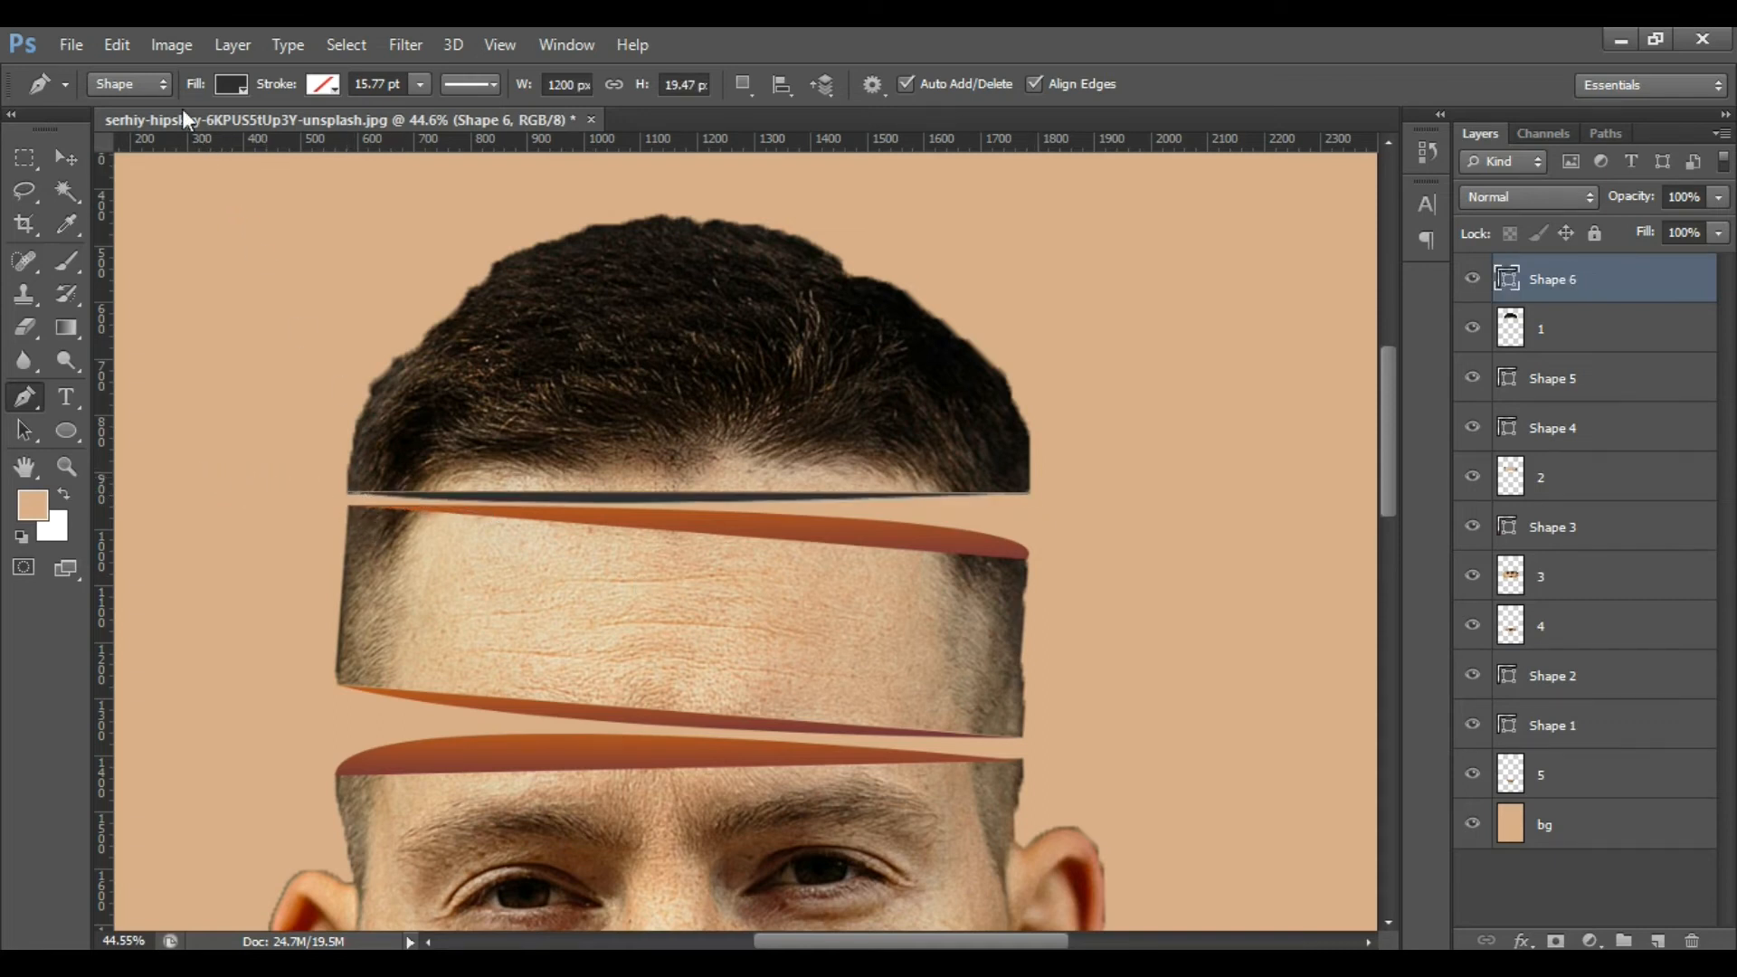
Fill the hair slice's lower shape with the purple-to-orange linear gradient at 496% scale, and deselect the layer.
left_click(226, 85)
left_click(223, 134)
left_click(282, 230)
left_click_drag(201, 452, 246, 479)
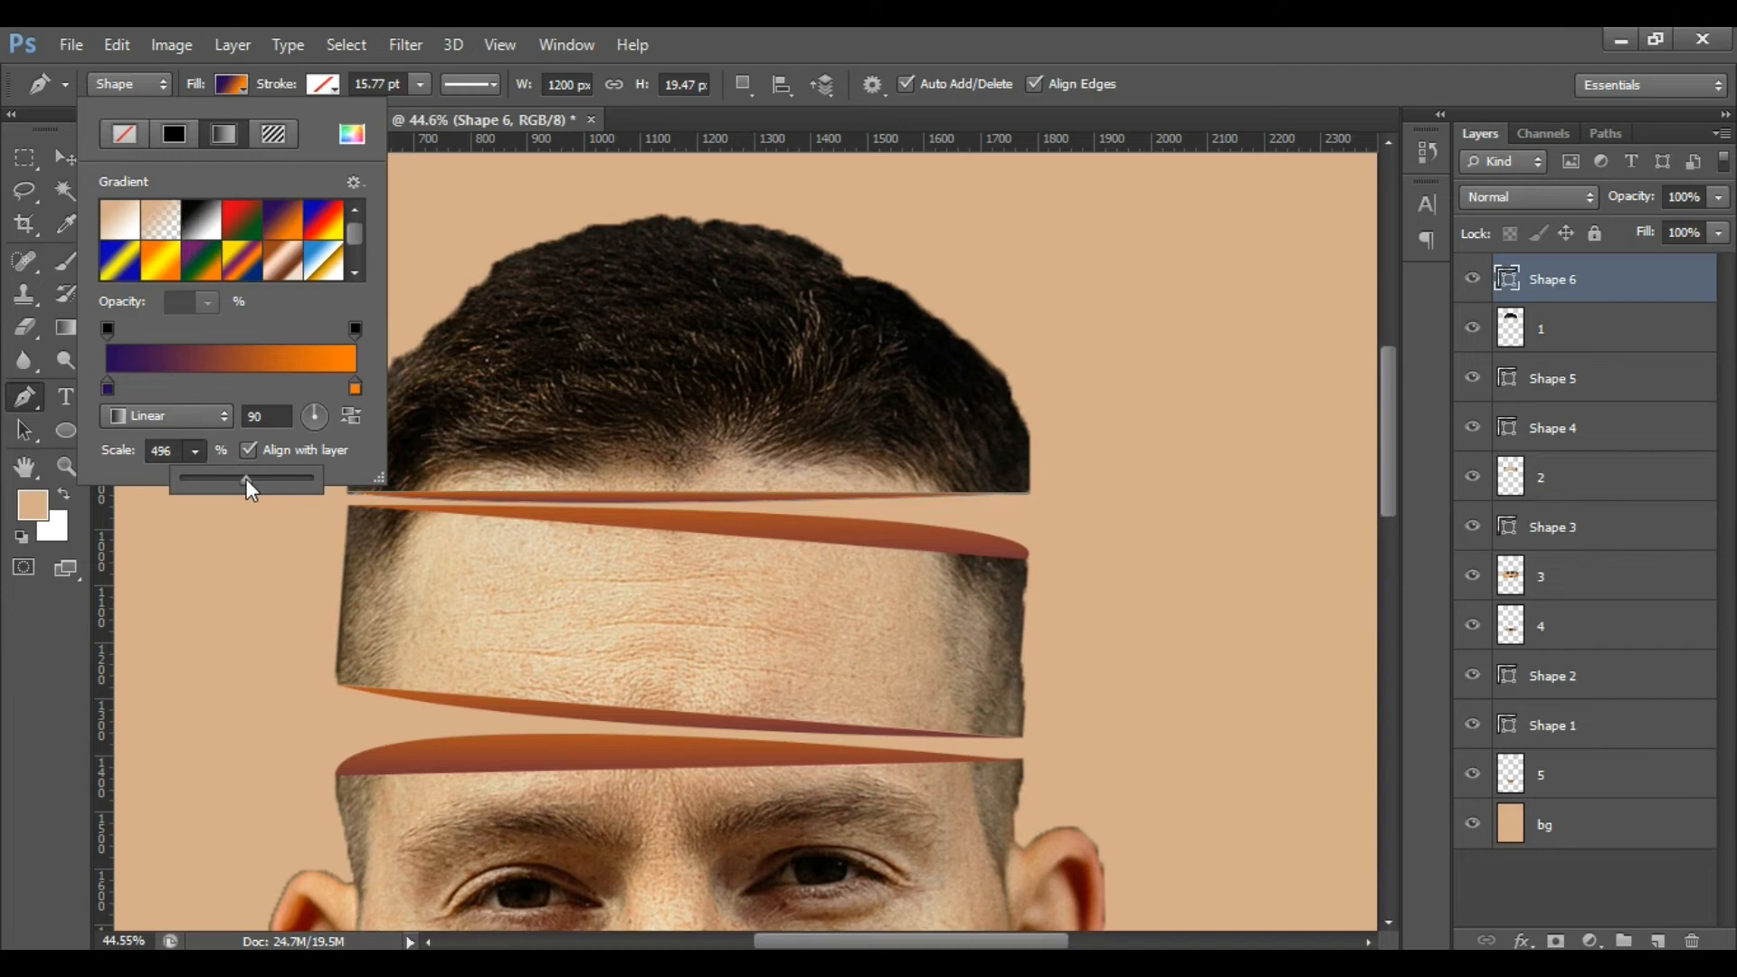
left_click(1563, 904)
key("ctrl+minus")
key("ctrl+minus")
key("ctrl+minus")
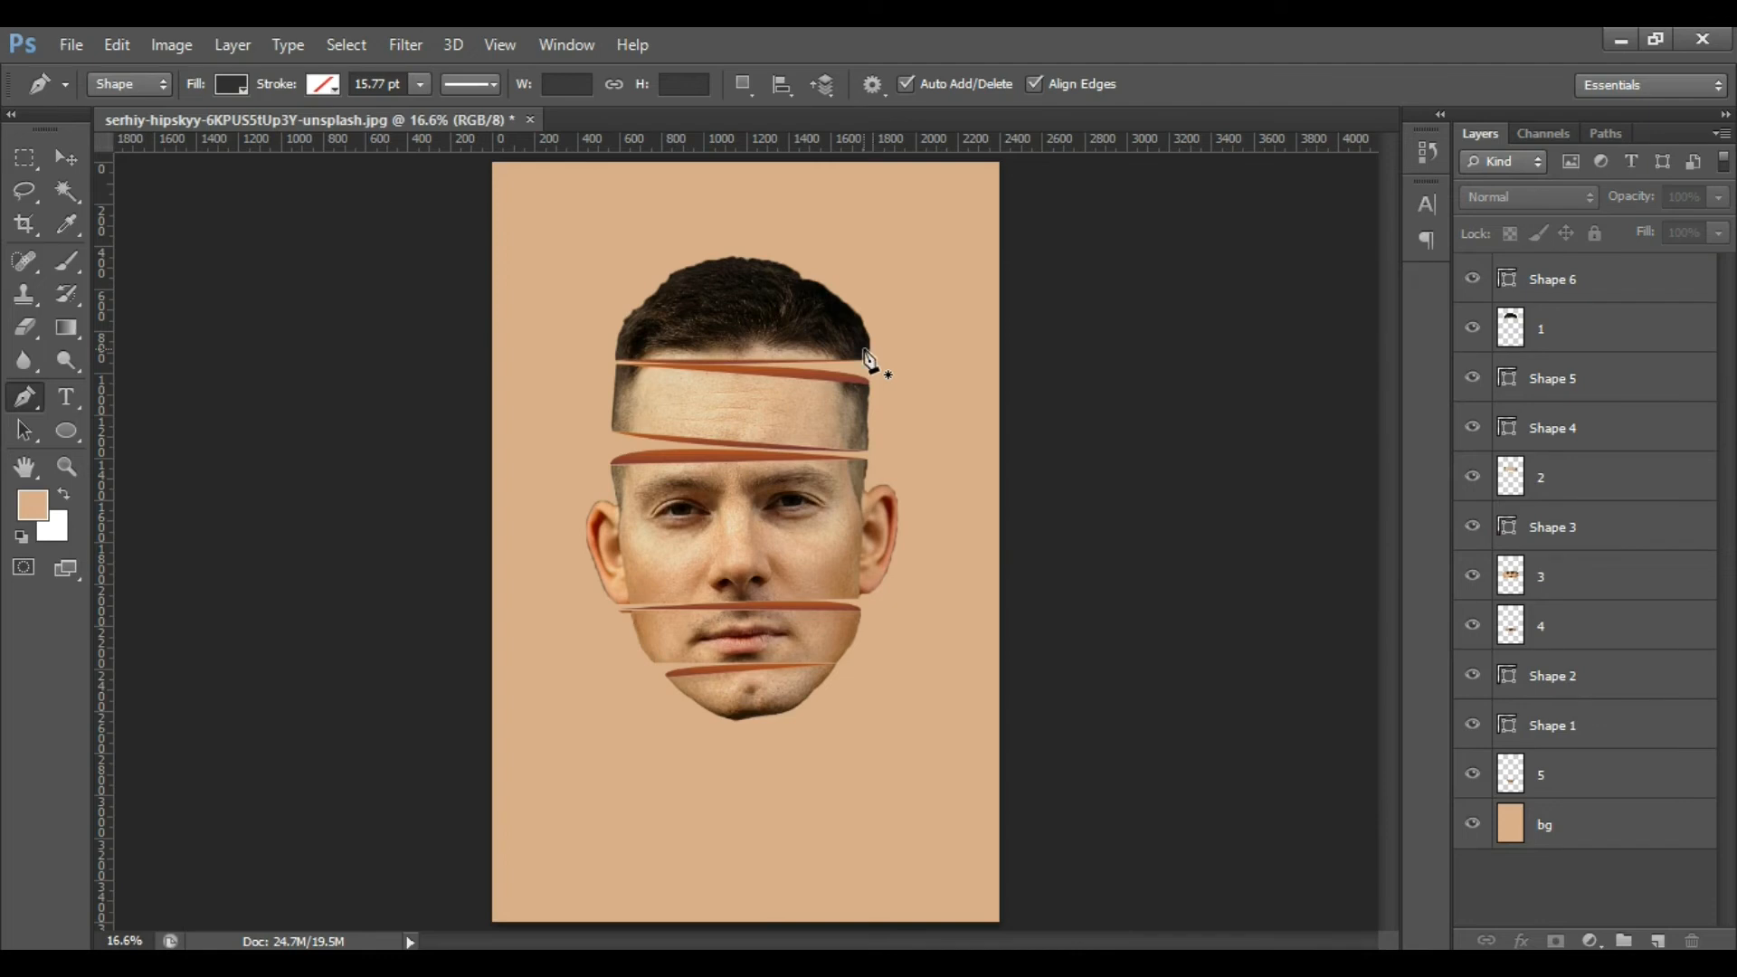
scroll(801, 647, "up", 2)
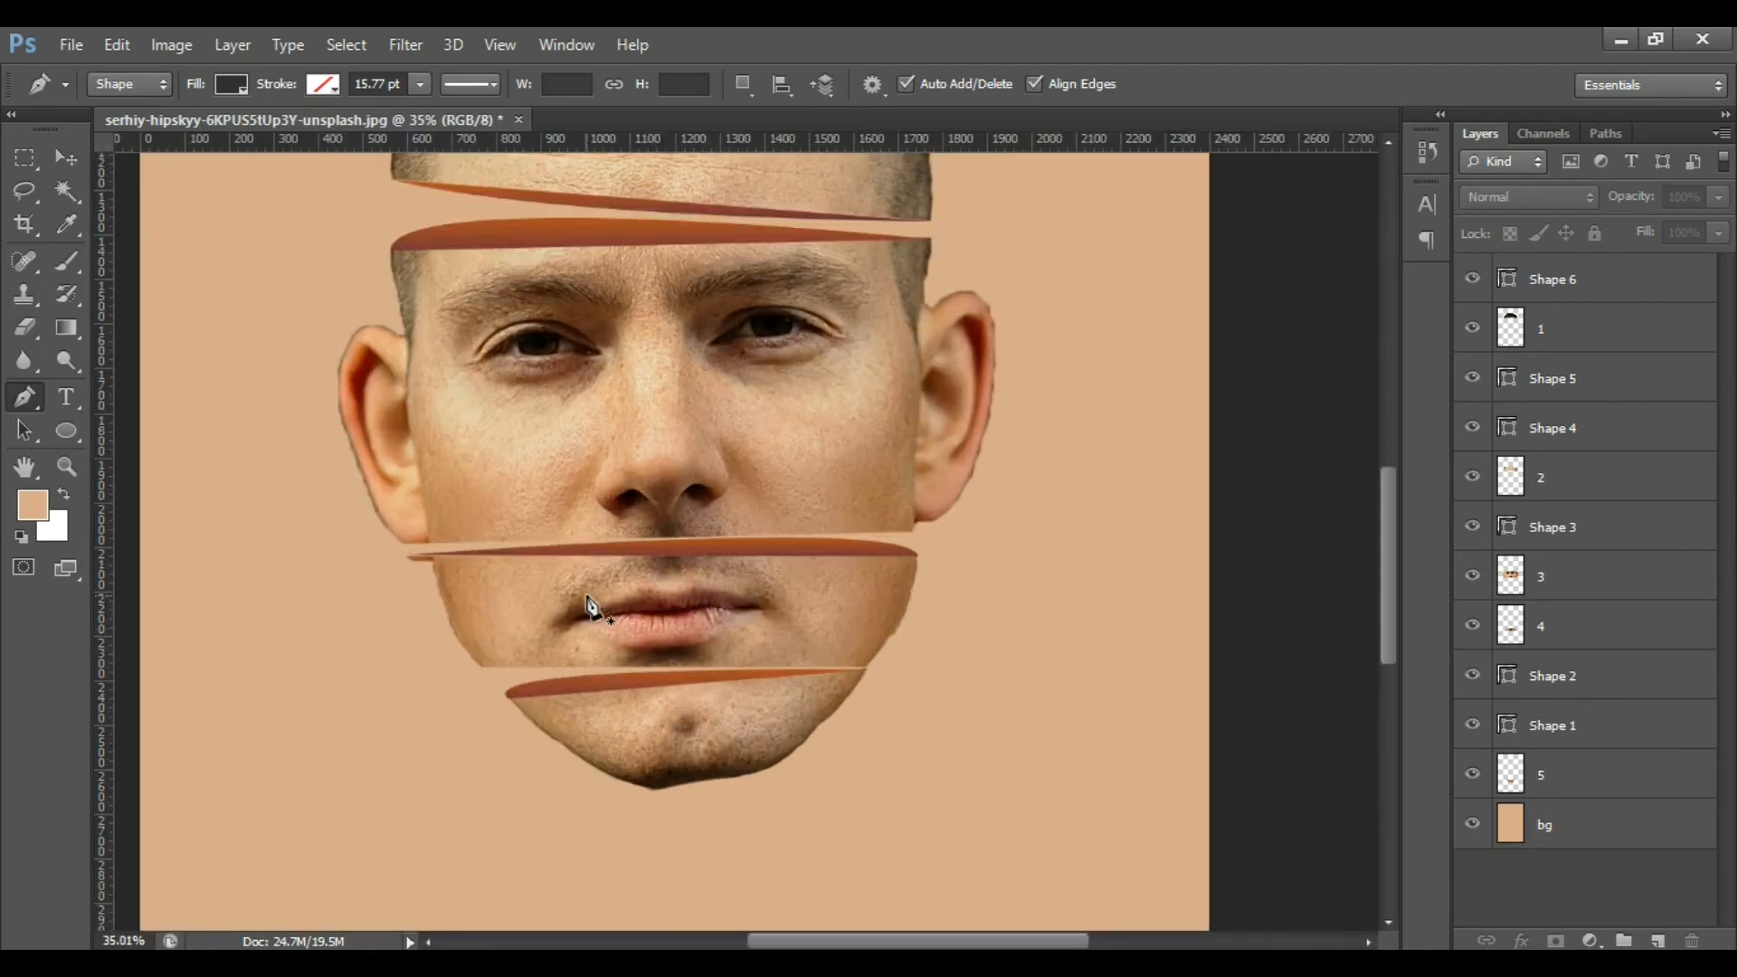
scroll(606, 601, "up", 1)
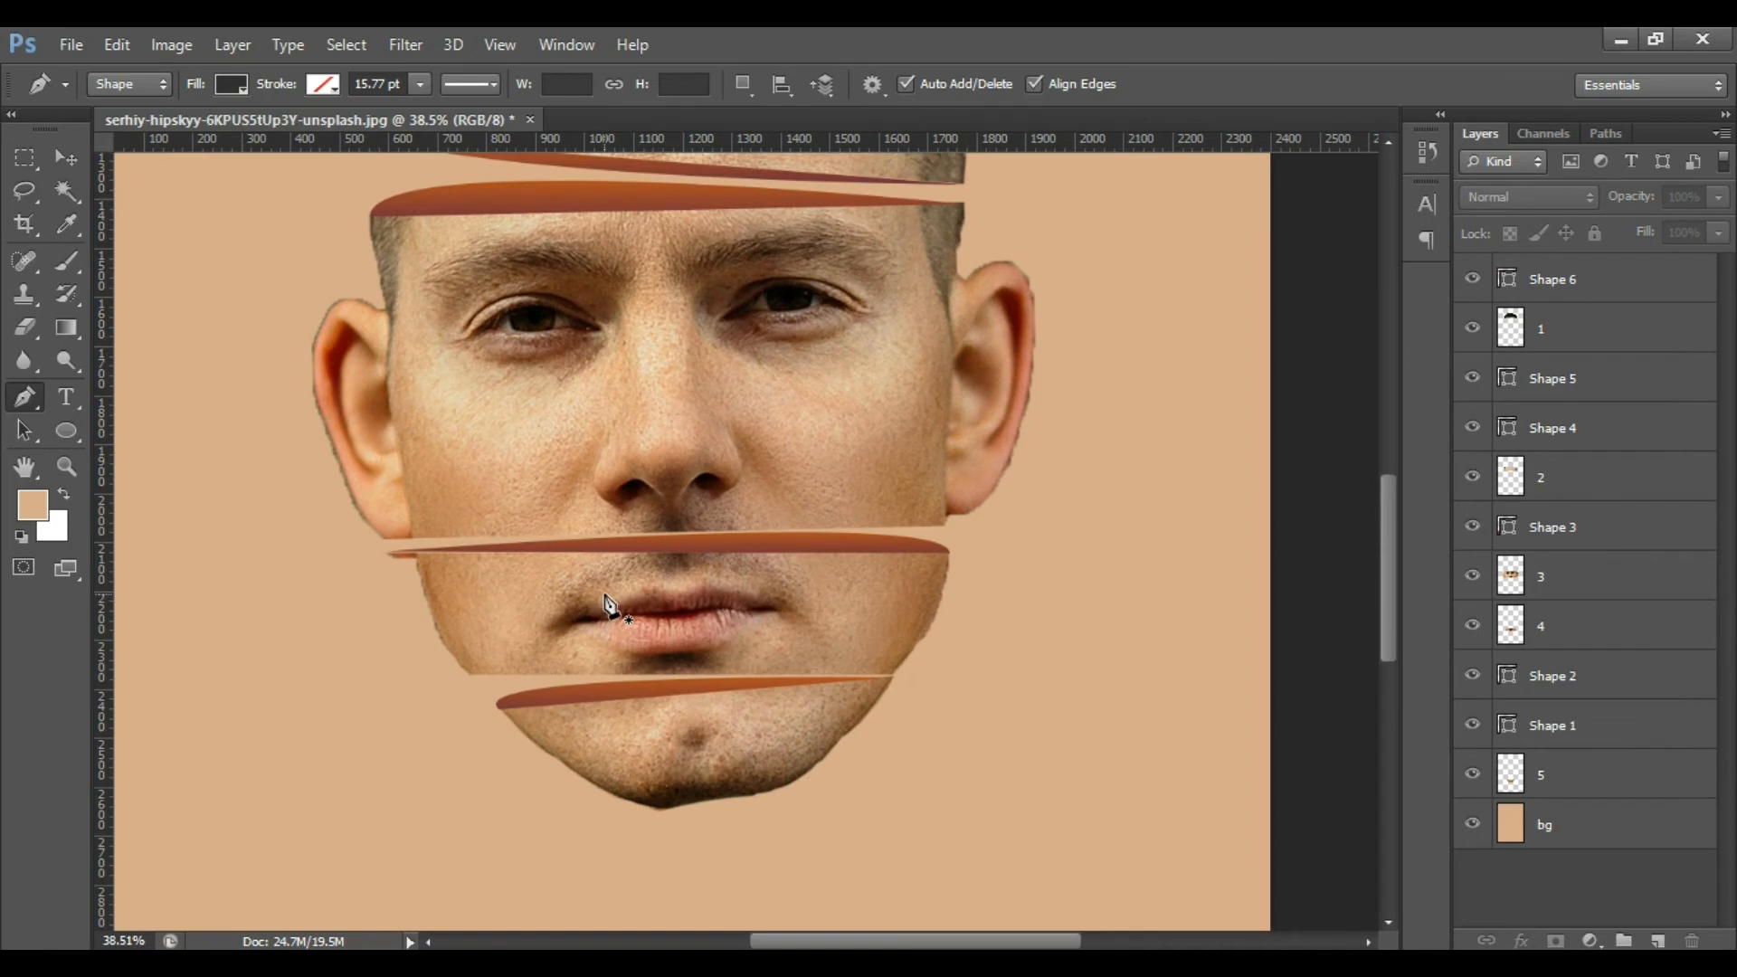
Move the mouth slice on layer 4 together with its upper cut shape, Shape 2, slightly downward away from the eye slice.
left_click(1581, 589)
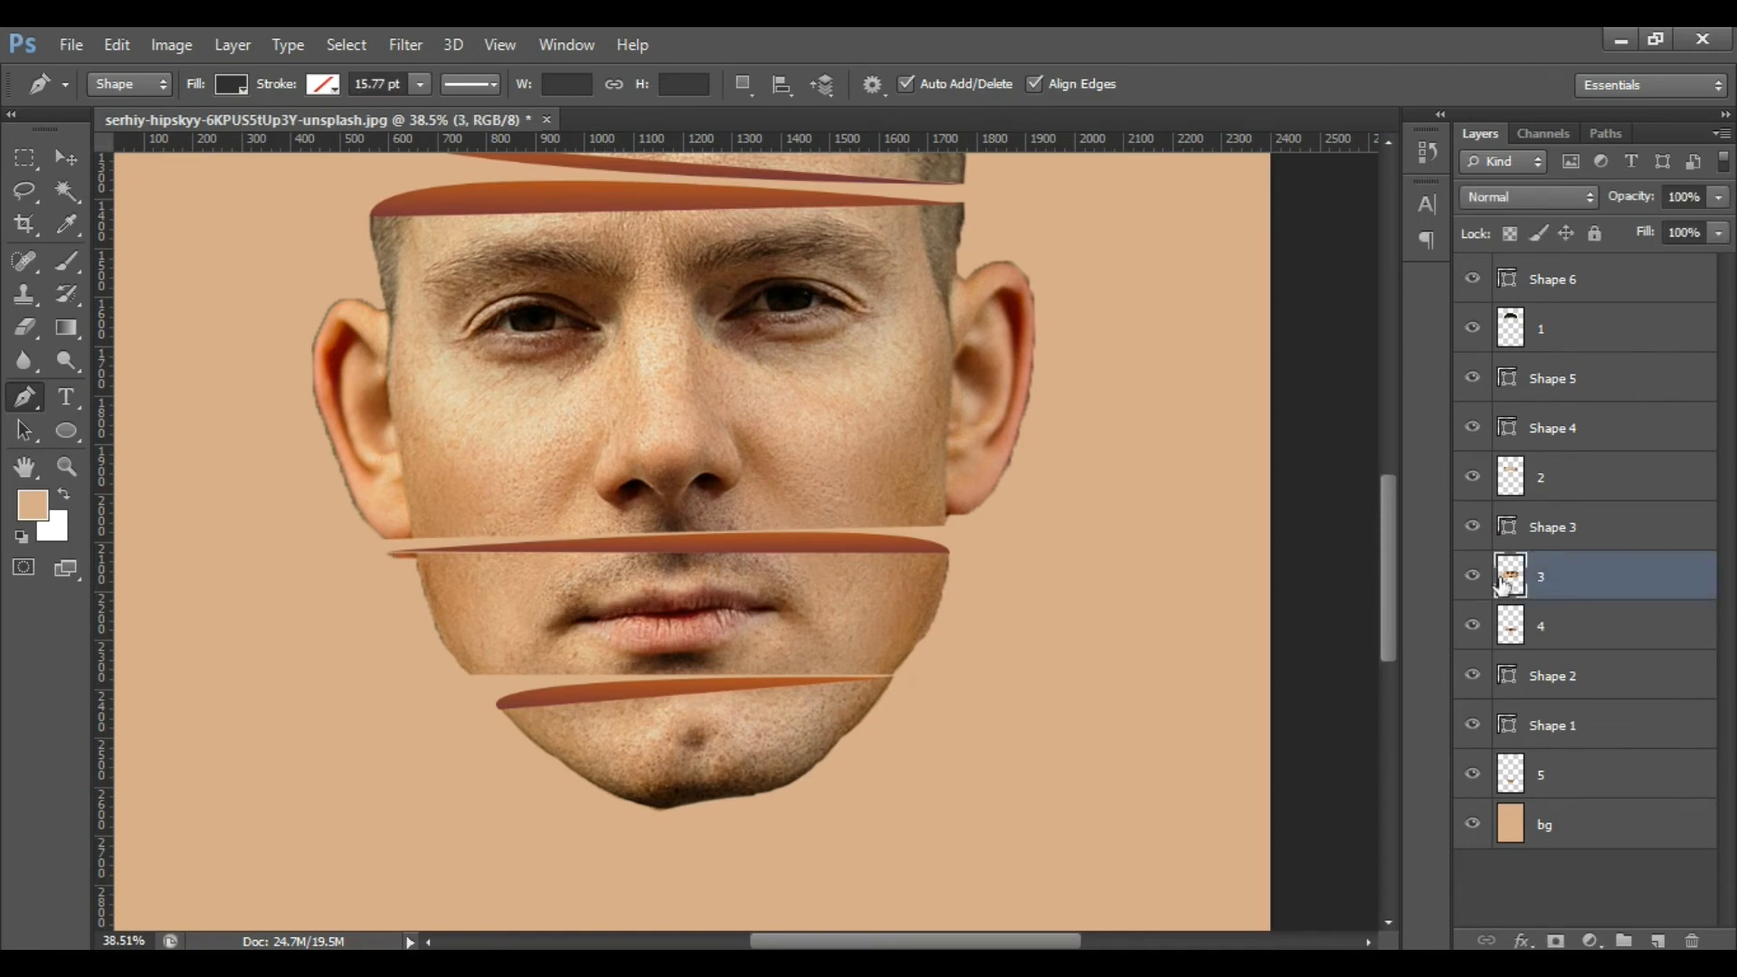
left_click(1472, 576)
left_click(1471, 576)
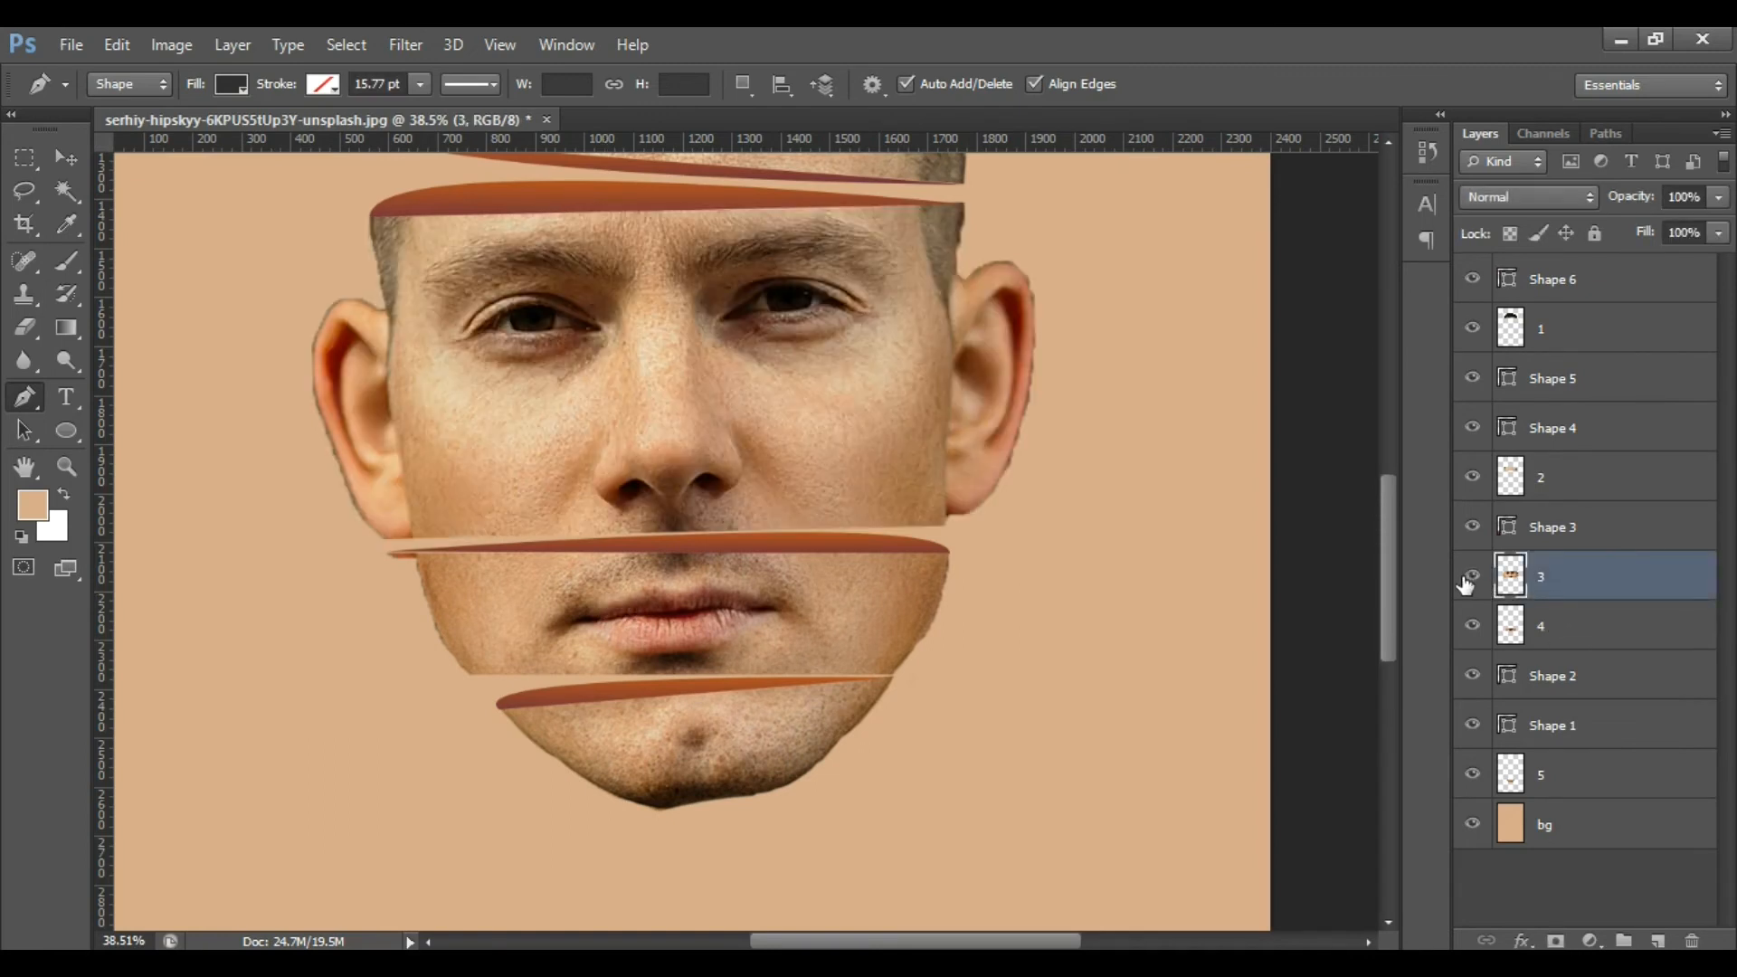
left_click(1613, 629)
left_click(1472, 626)
left_click(1473, 626)
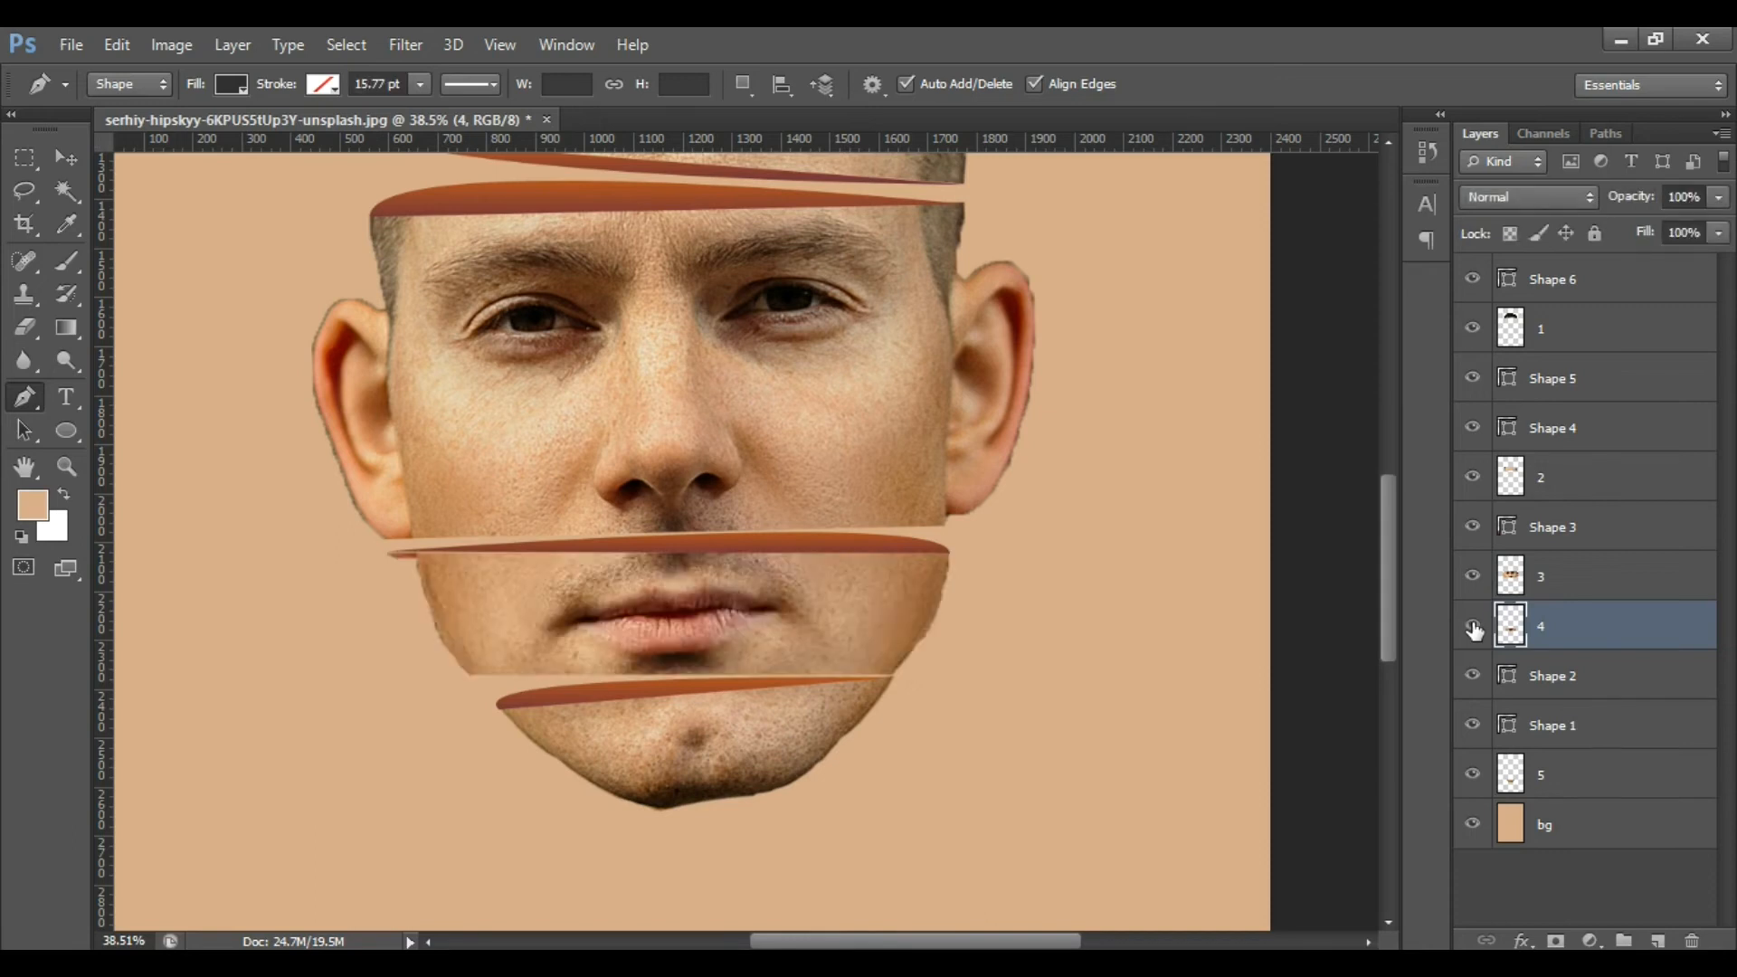
left_click(1574, 678, "ctrl")
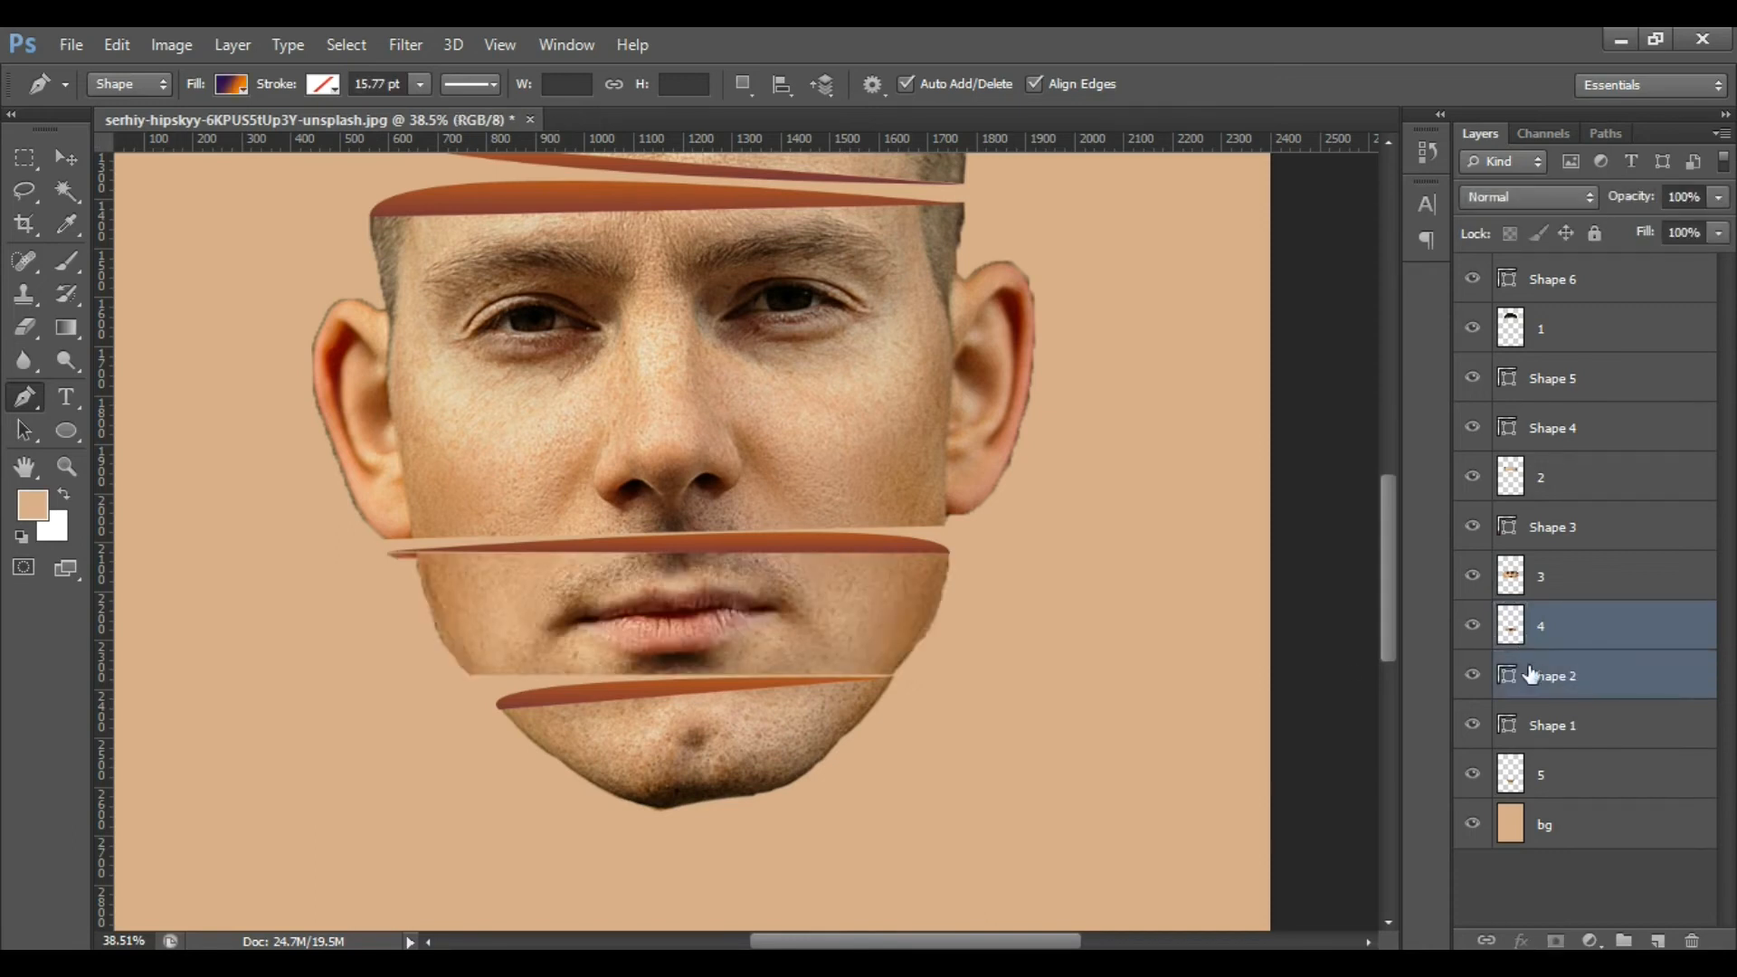
key("v")
key("Down")
key("Down")
key("Down")
key("Down")
key("Down")
key("Down")
key("Down")
key("Down")
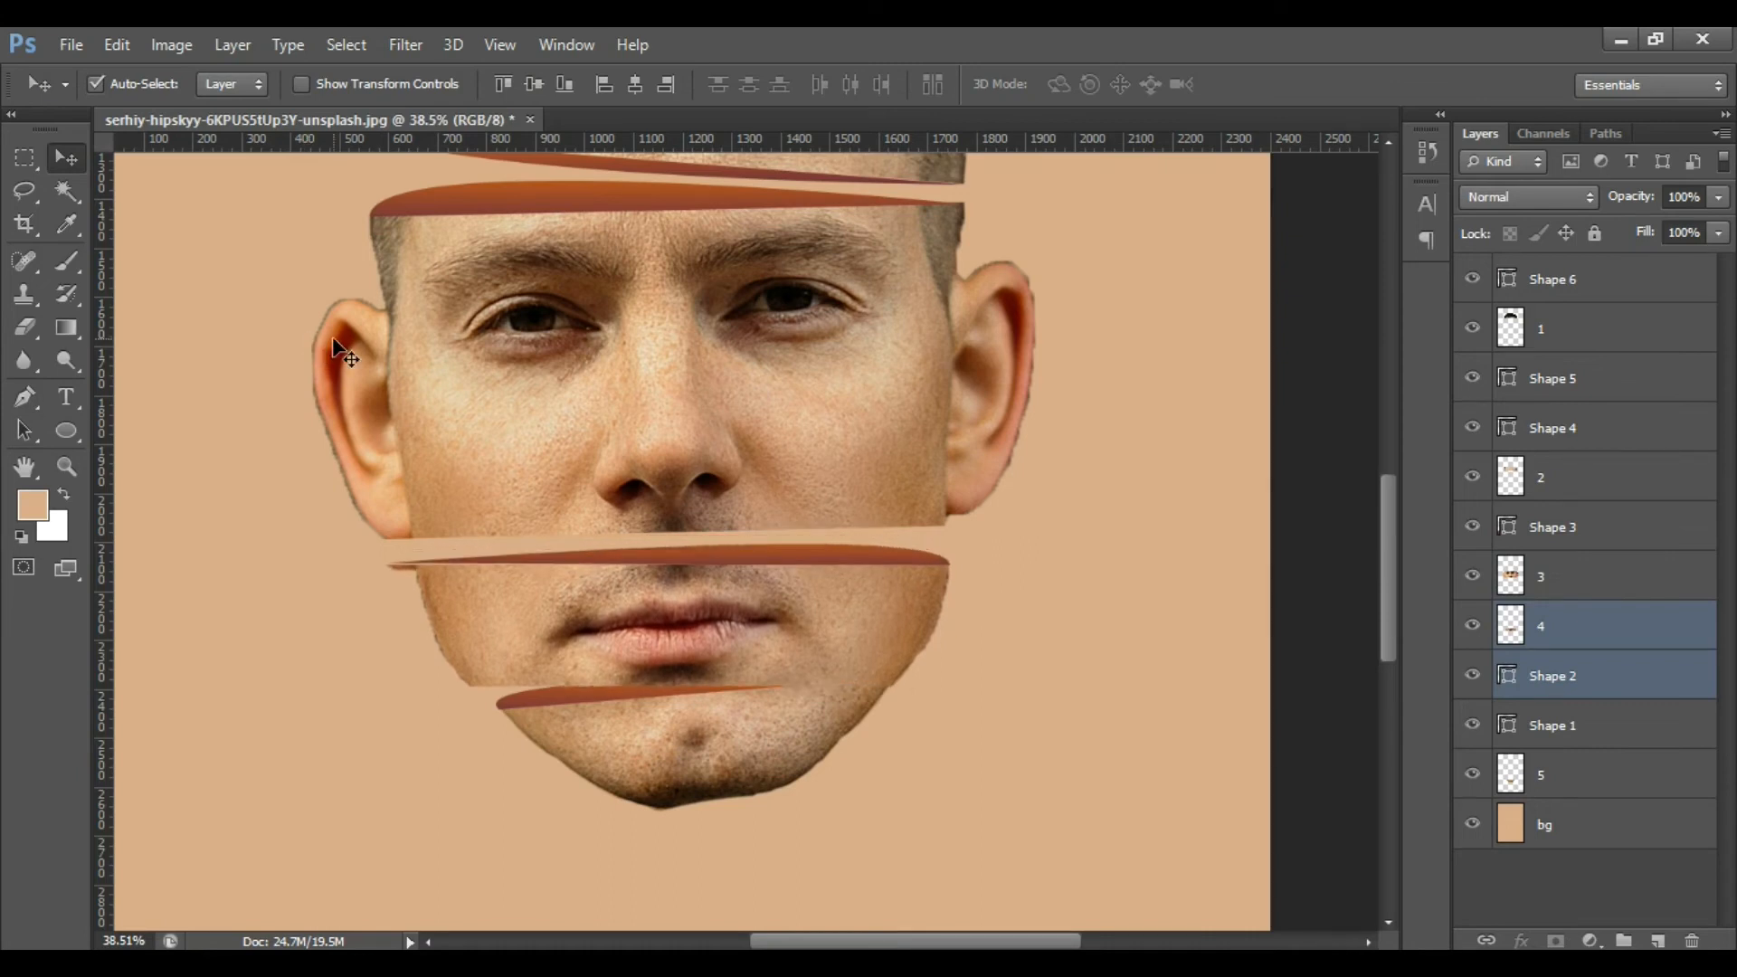
key("Down")
key("Down")
key("Down")
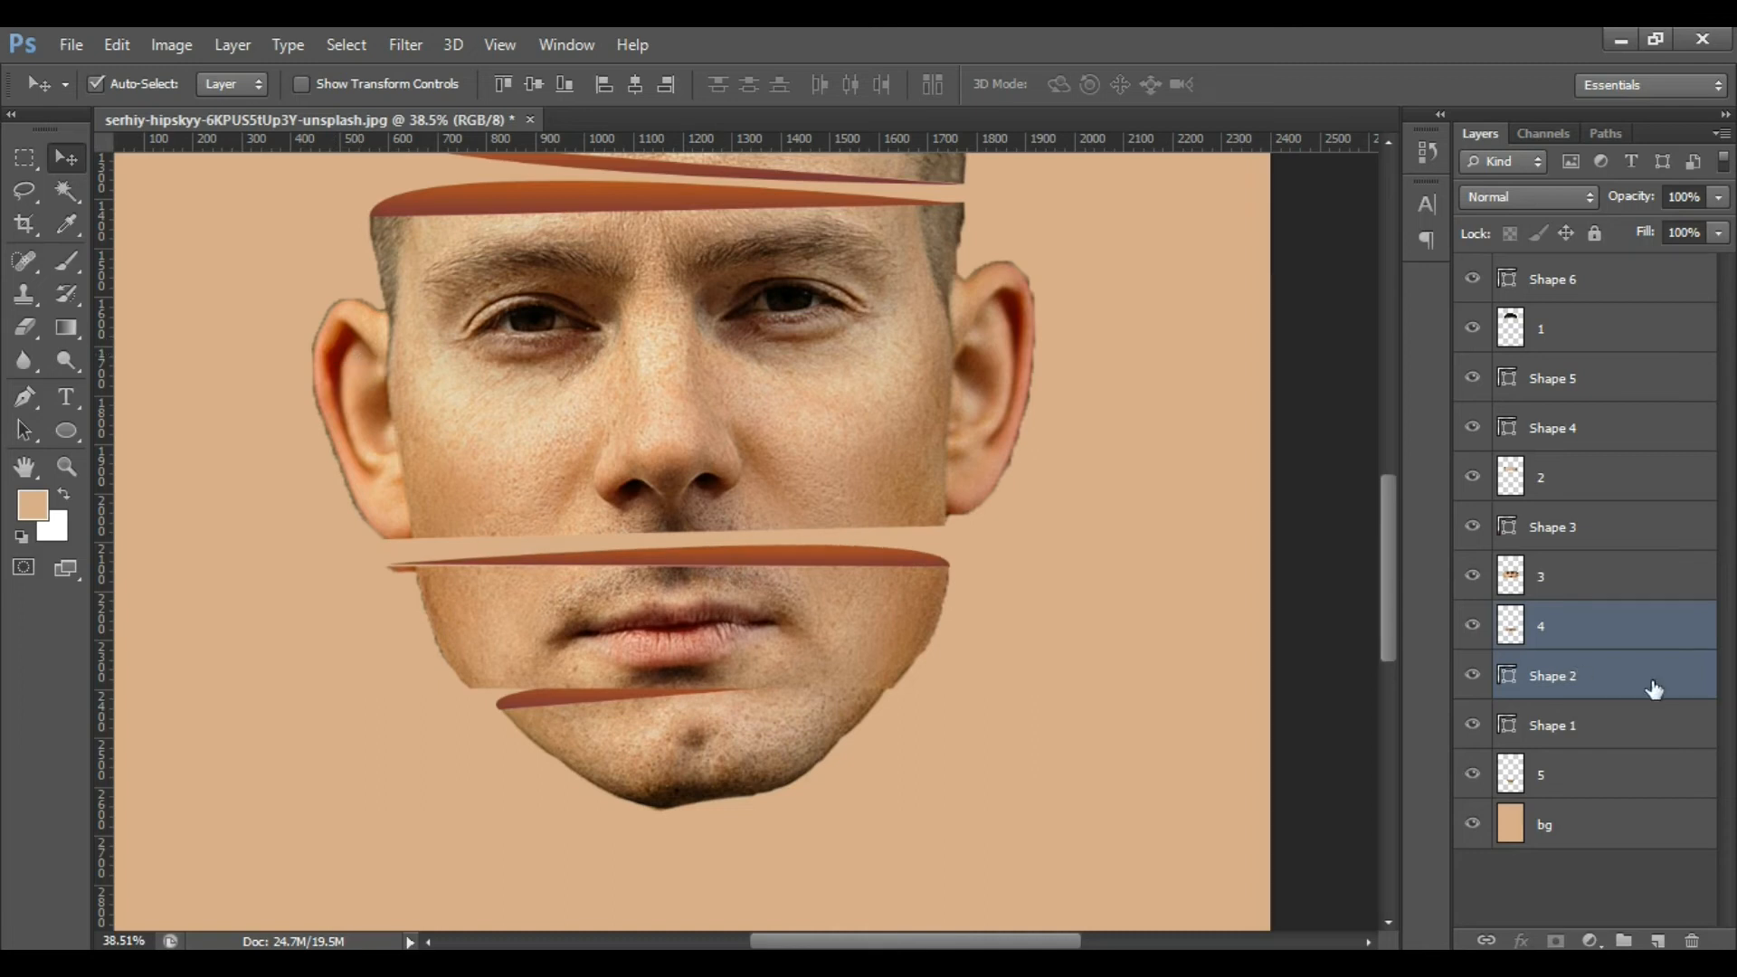
Draw a thin closed curved shape about 1148 px wide and 43 px high along the eye slice's lower edge, above Shape 2.
left_click(1603, 669)
left_click(1473, 676)
left_click(1472, 676)
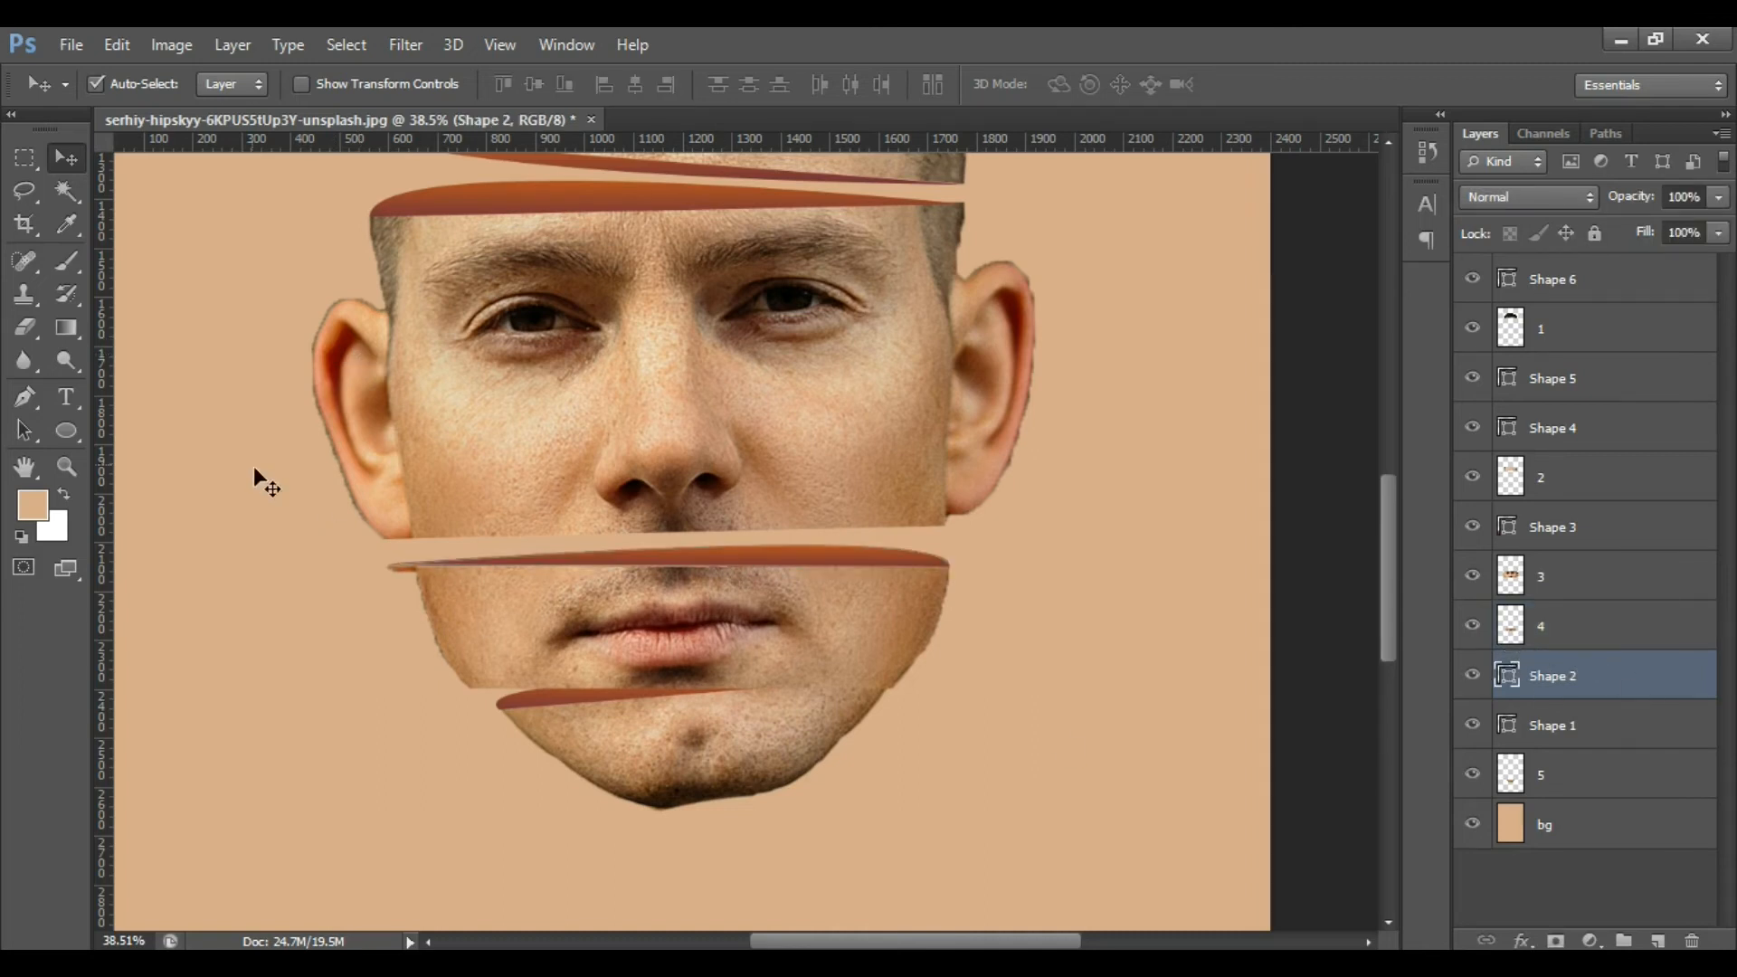
left_click(24, 397)
scroll(389, 547, "up", 2)
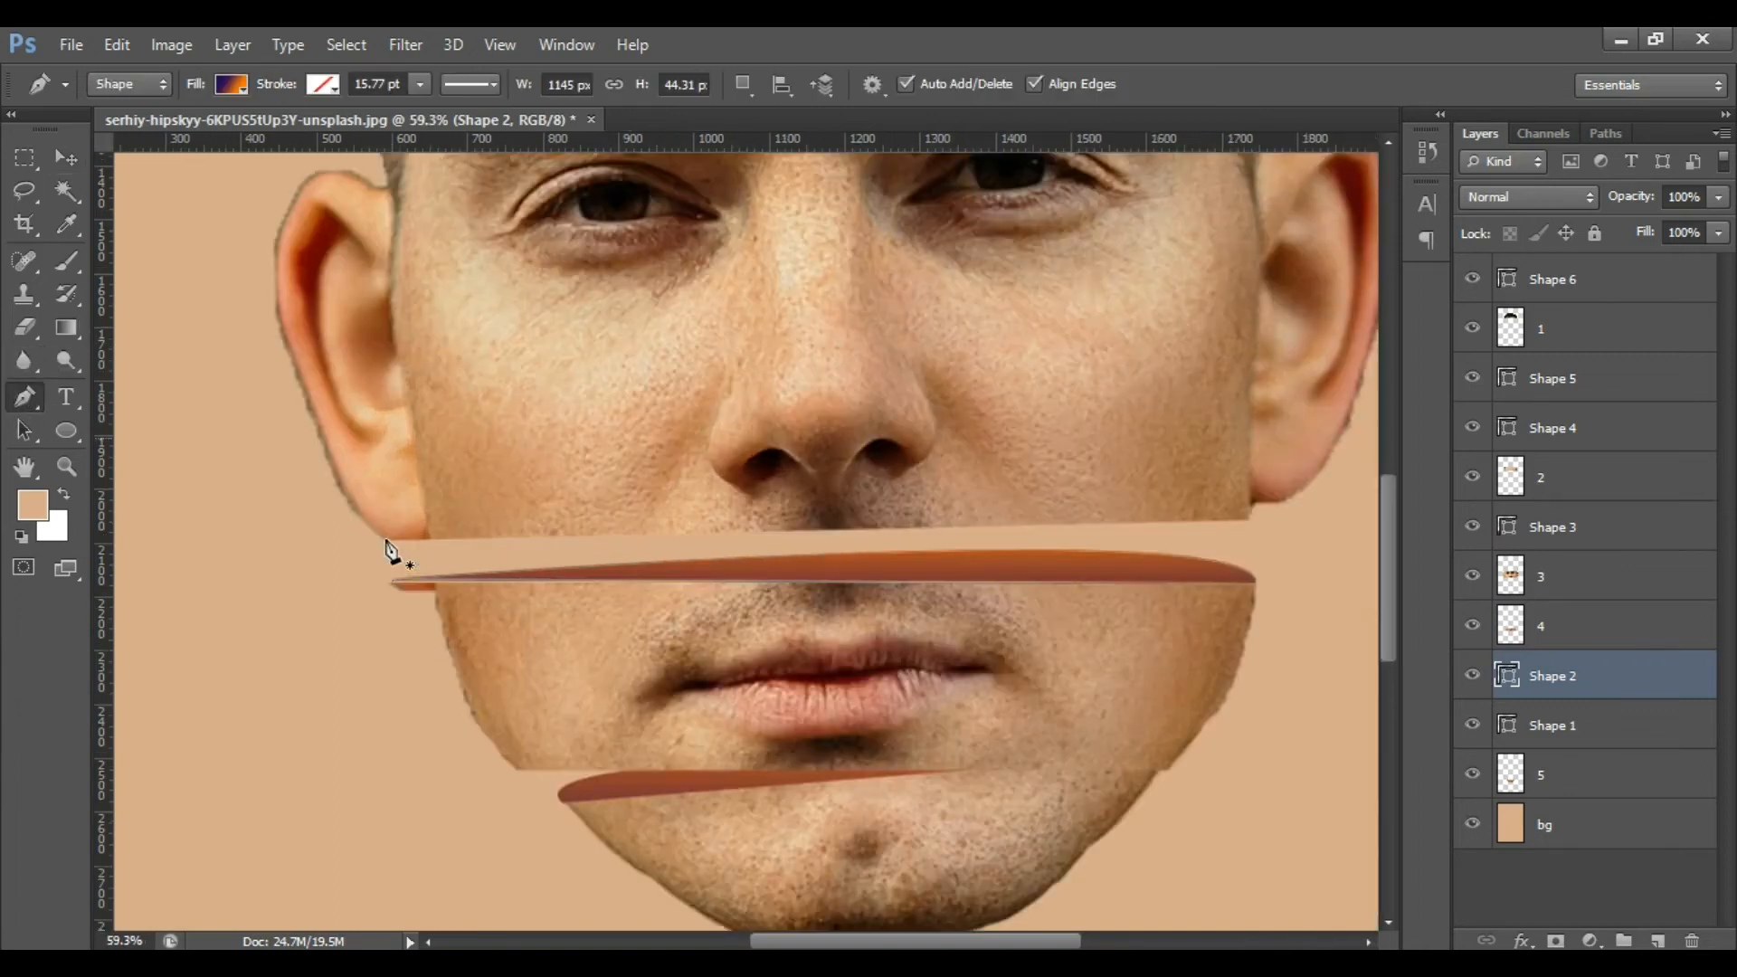
scroll(423, 559, "down", 1)
scroll(418, 559, "up", 1)
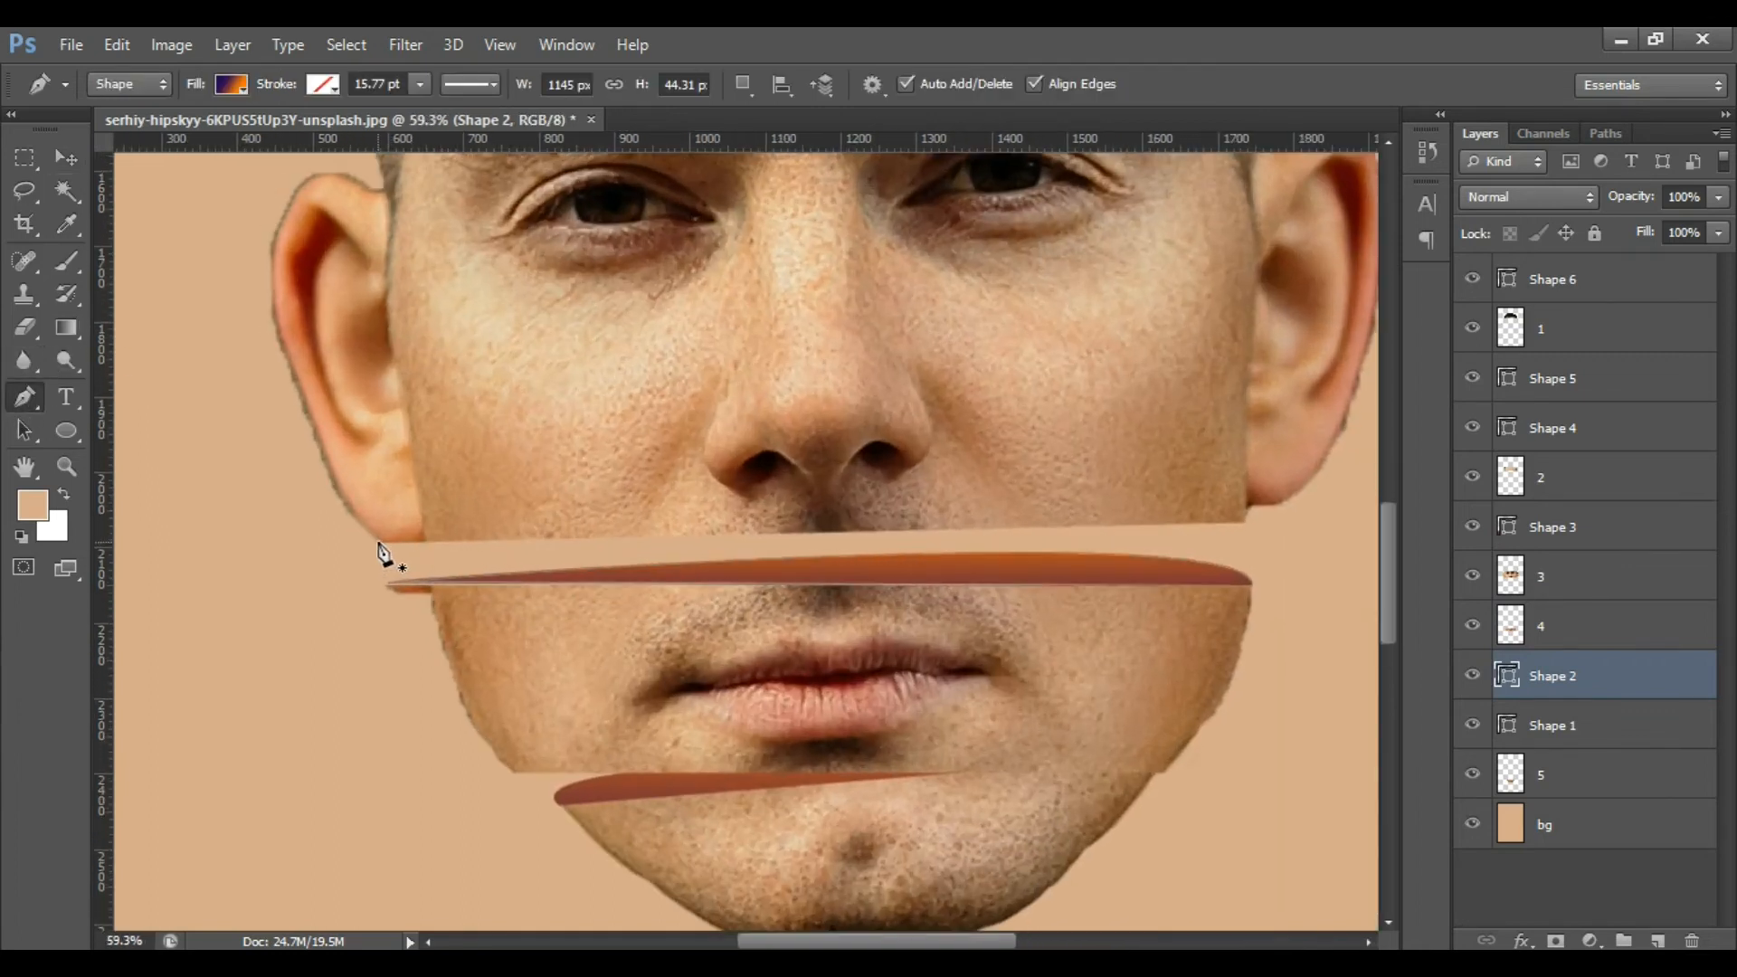
left_click(379, 544)
left_click(1246, 525)
scroll(904, 538, "down", 2)
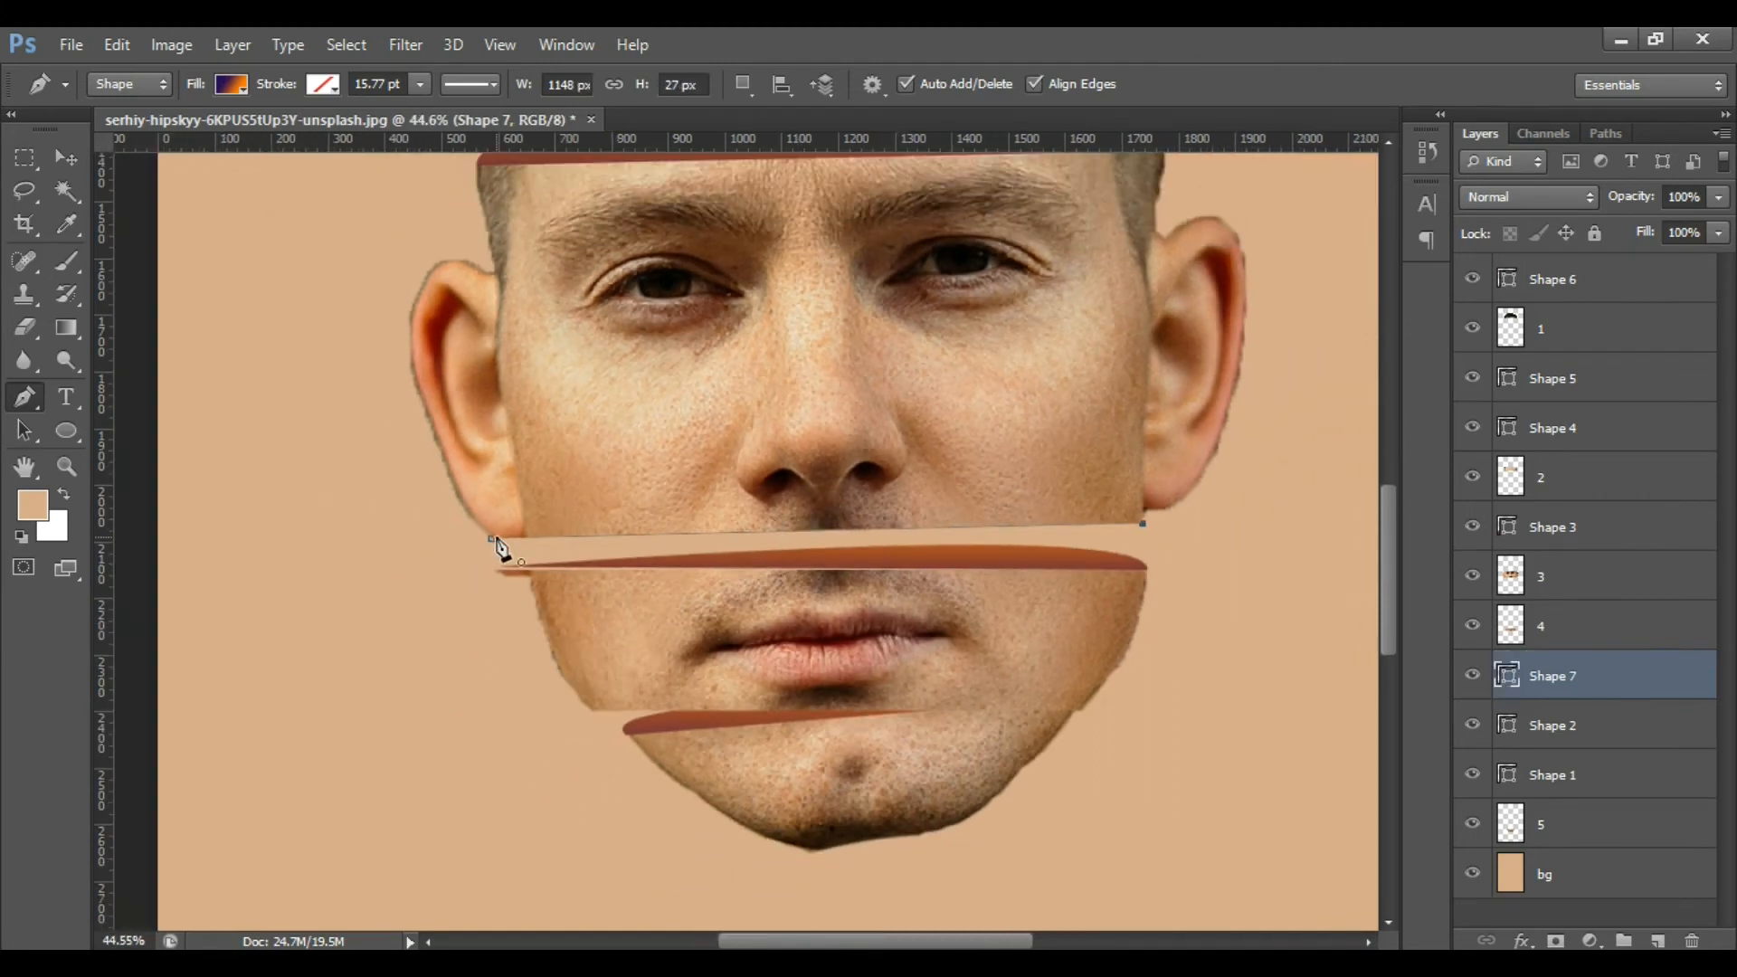
left_click_drag(491, 540, 388, 516)
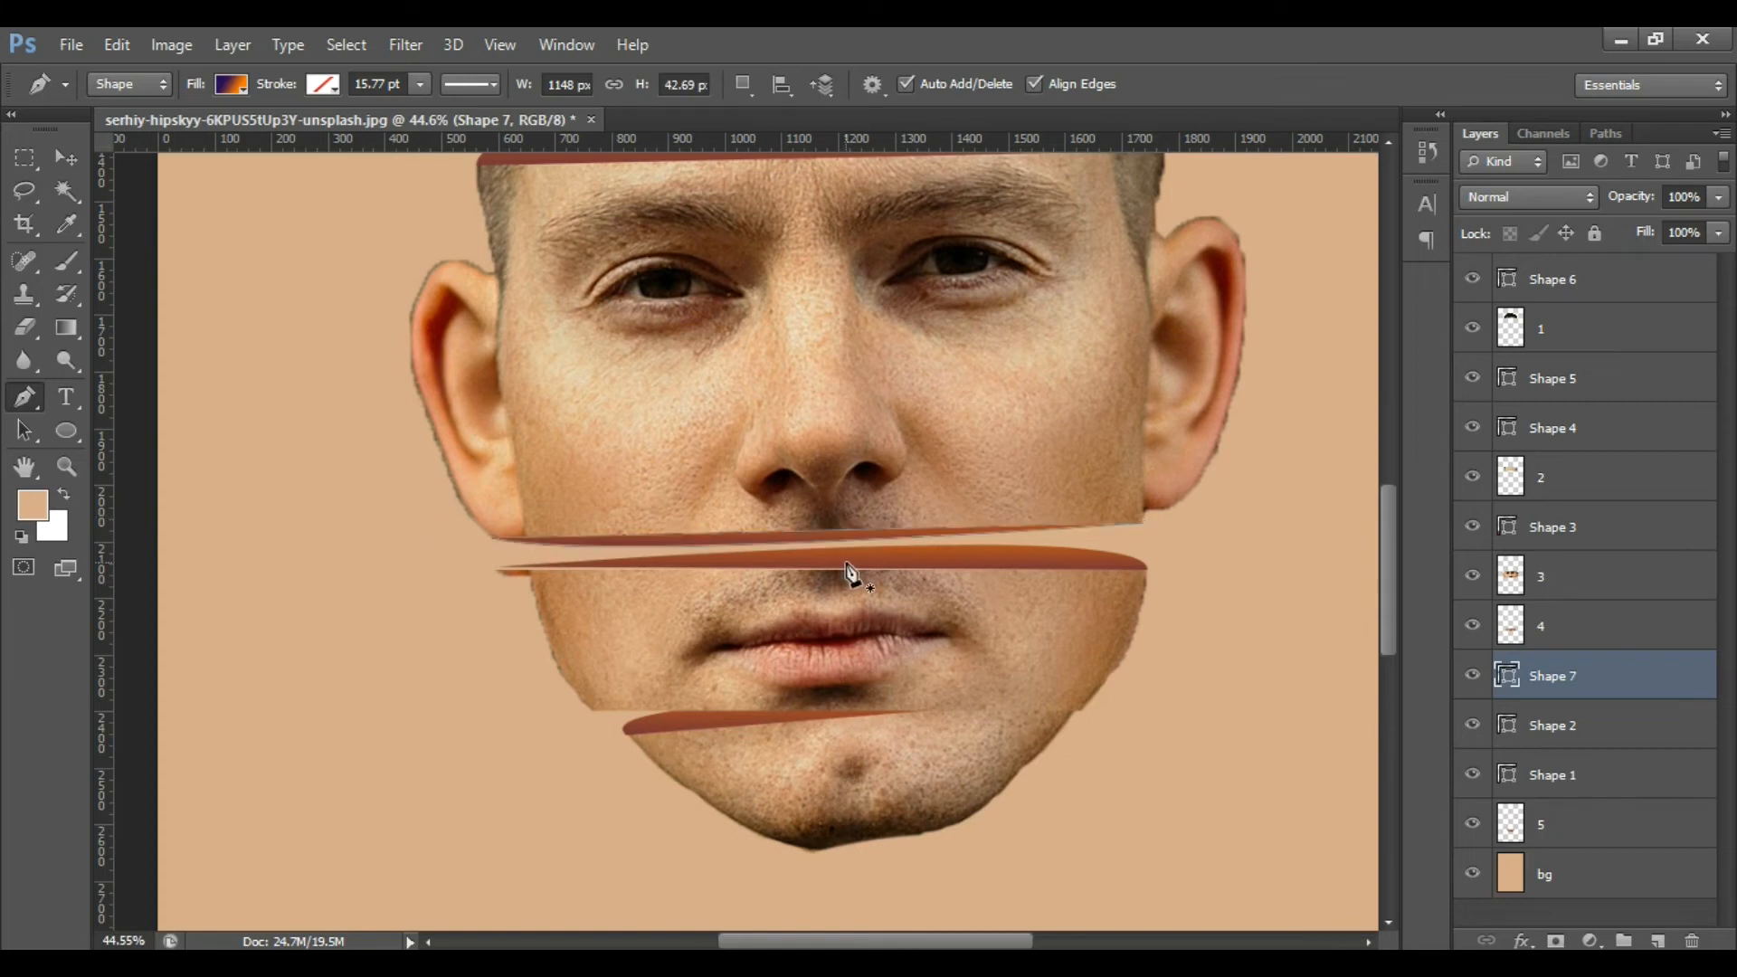
left_click(1507, 738)
Move the chin slice on layer 5 together with its upper cut shape, Shape 1, downward to open a gap below the mouth slice.
scroll(941, 613, "down", 4)
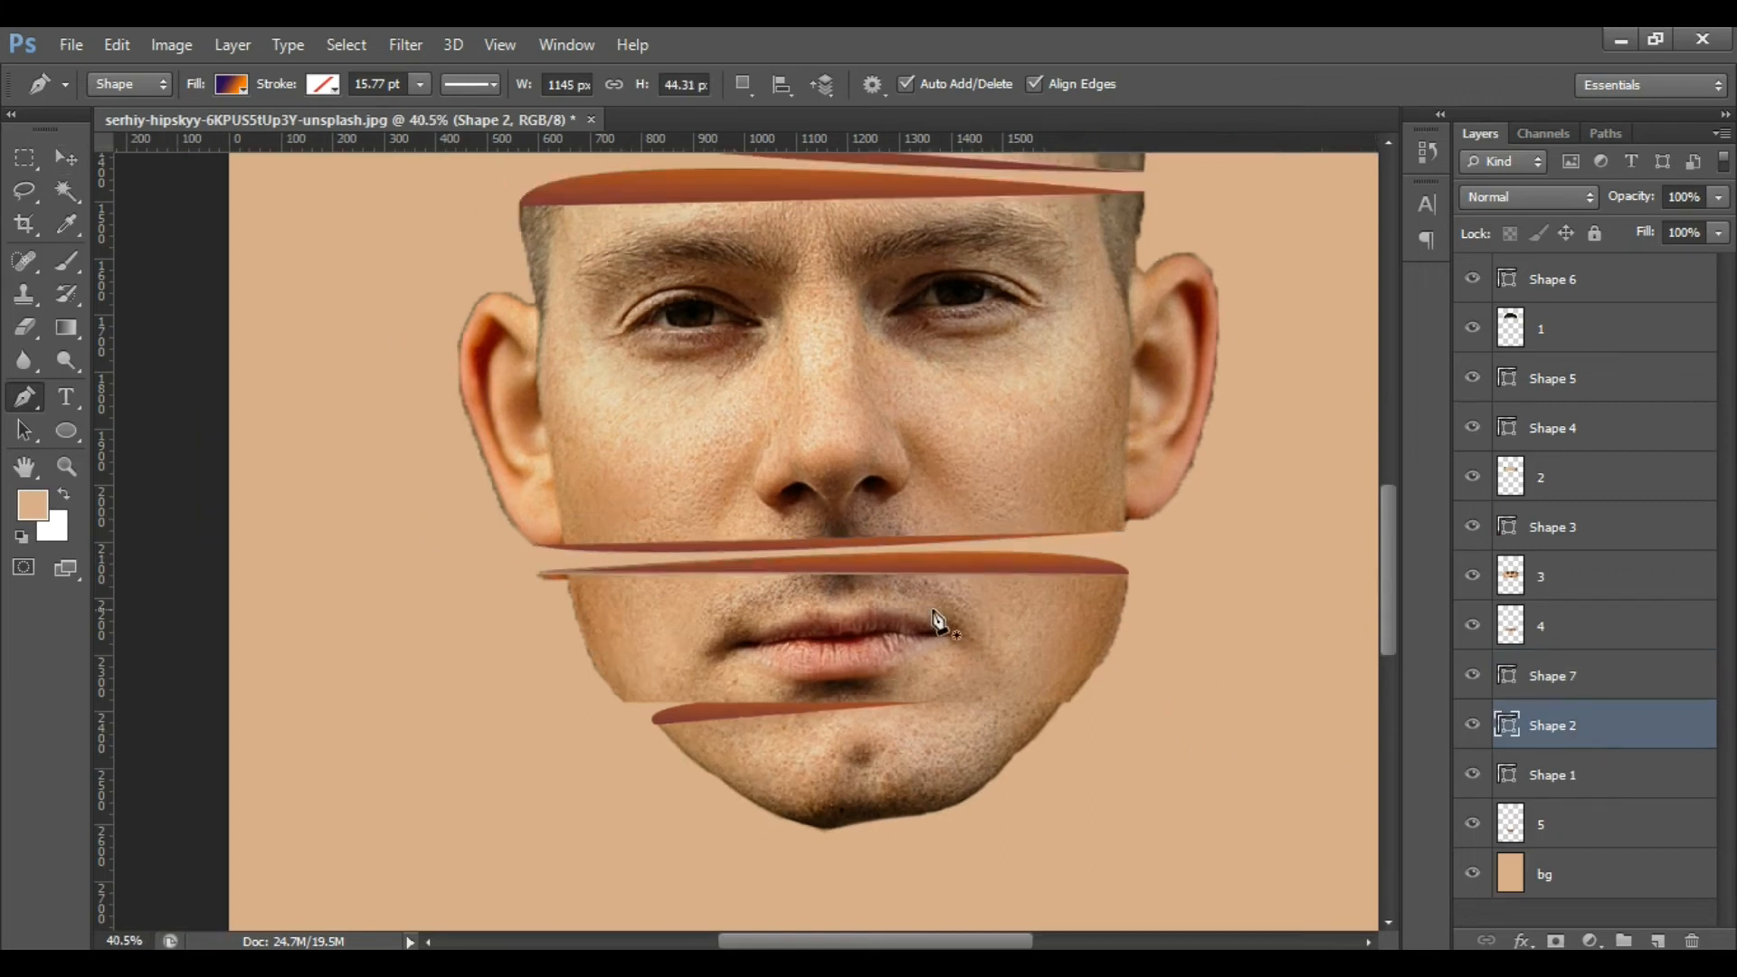
scroll(961, 593, "down", 1)
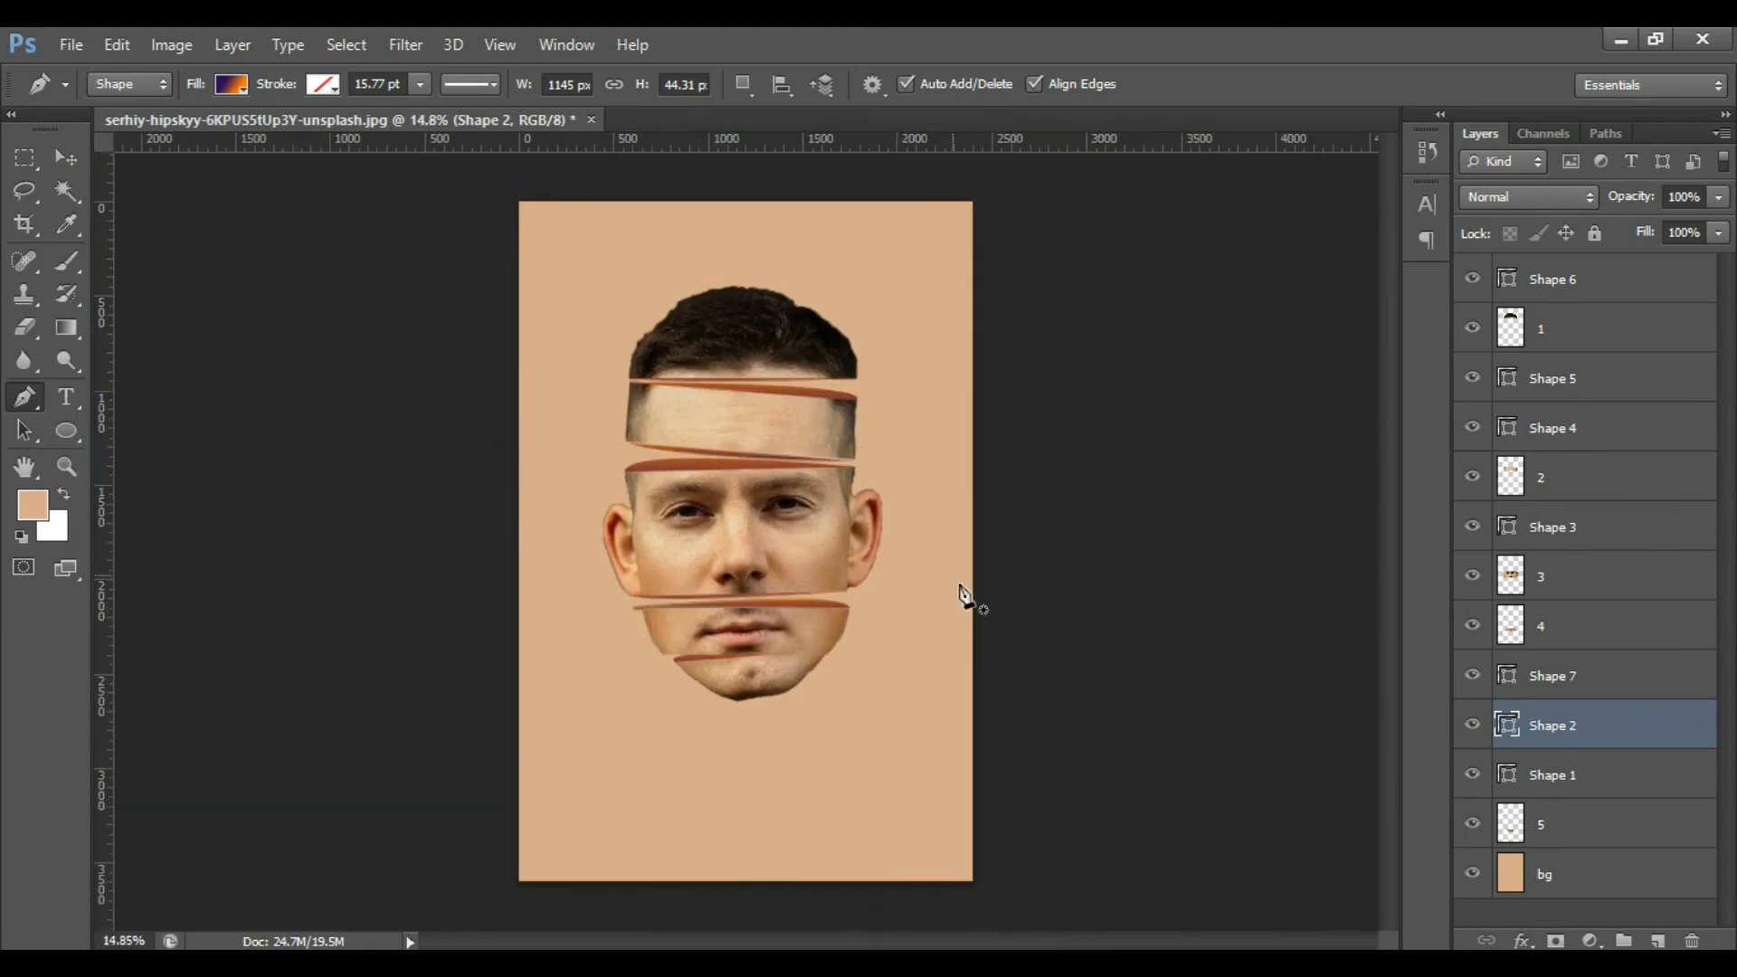
scroll(837, 554, "up", 1)
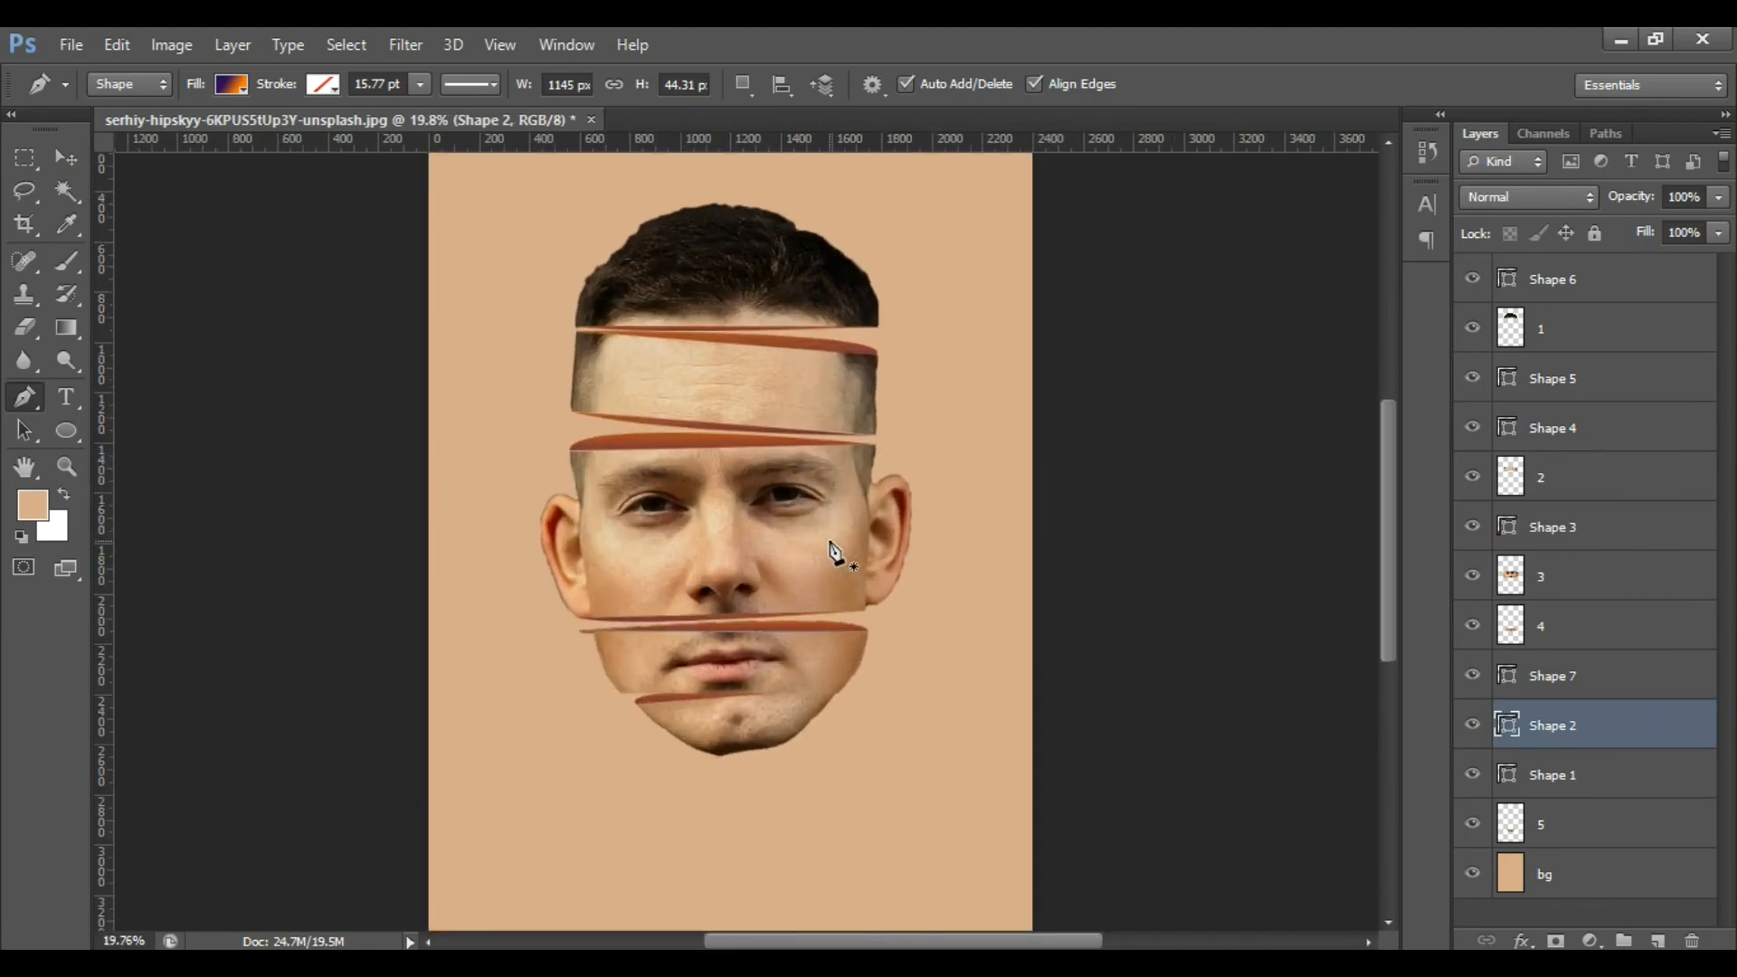
scroll(763, 717, "up", 2)
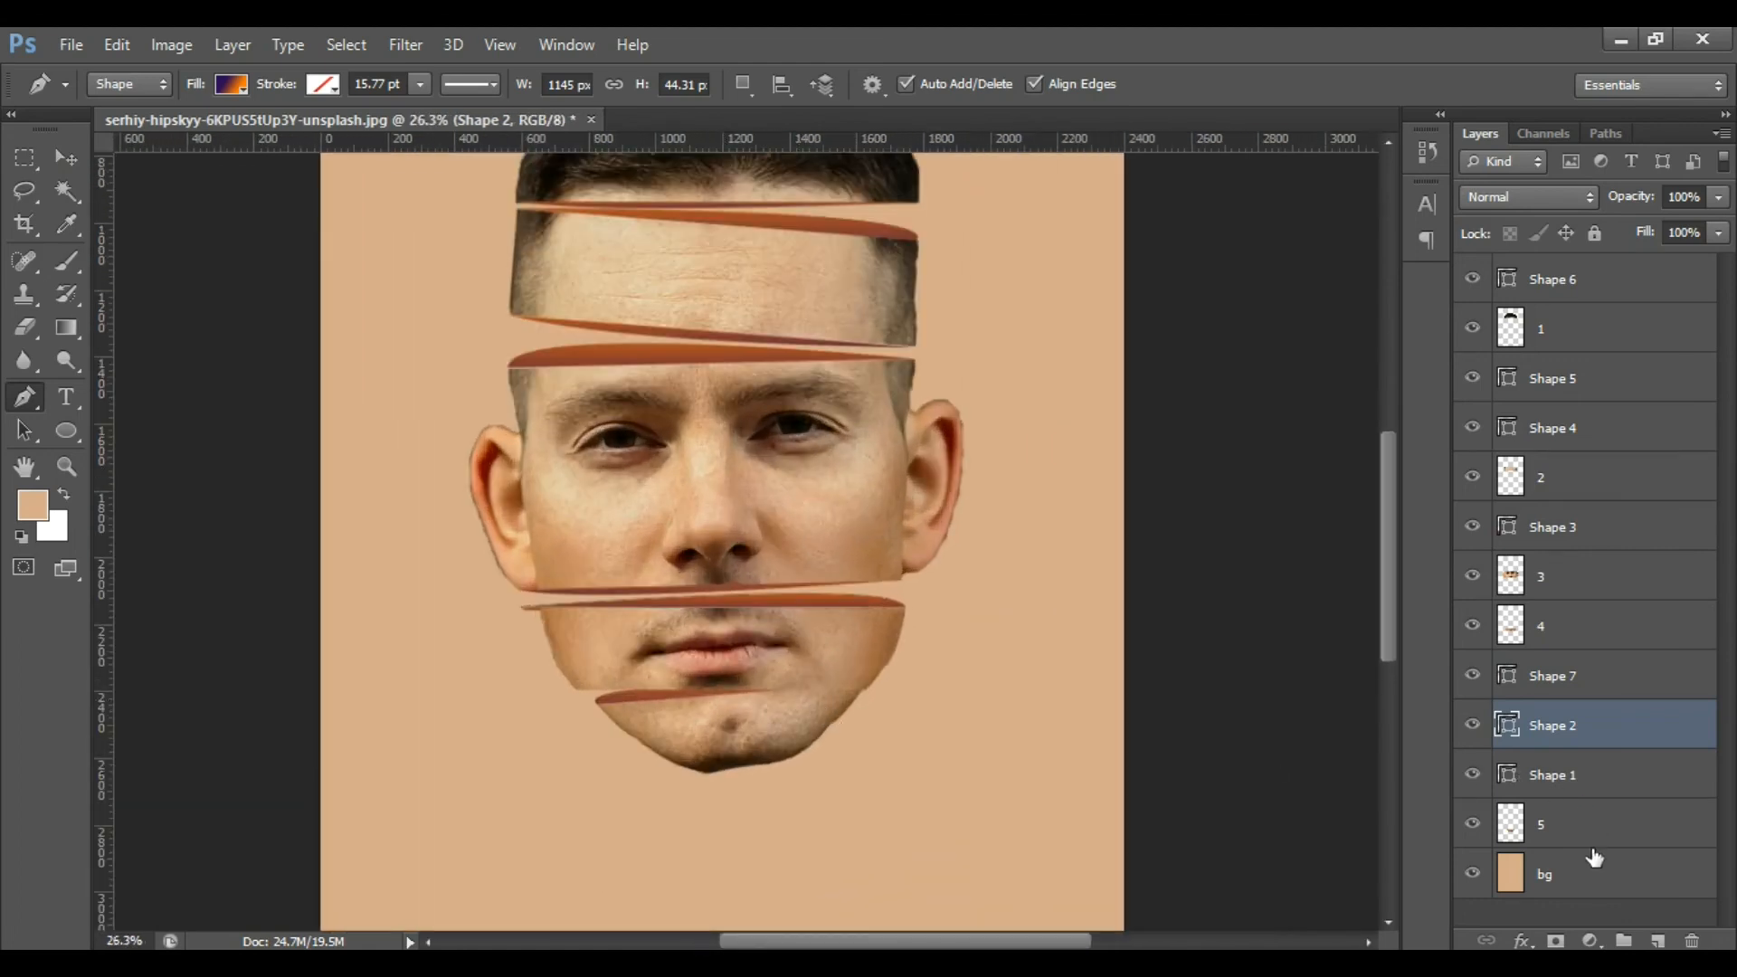
left_click(1579, 827)
left_click(1579, 787, "shift")
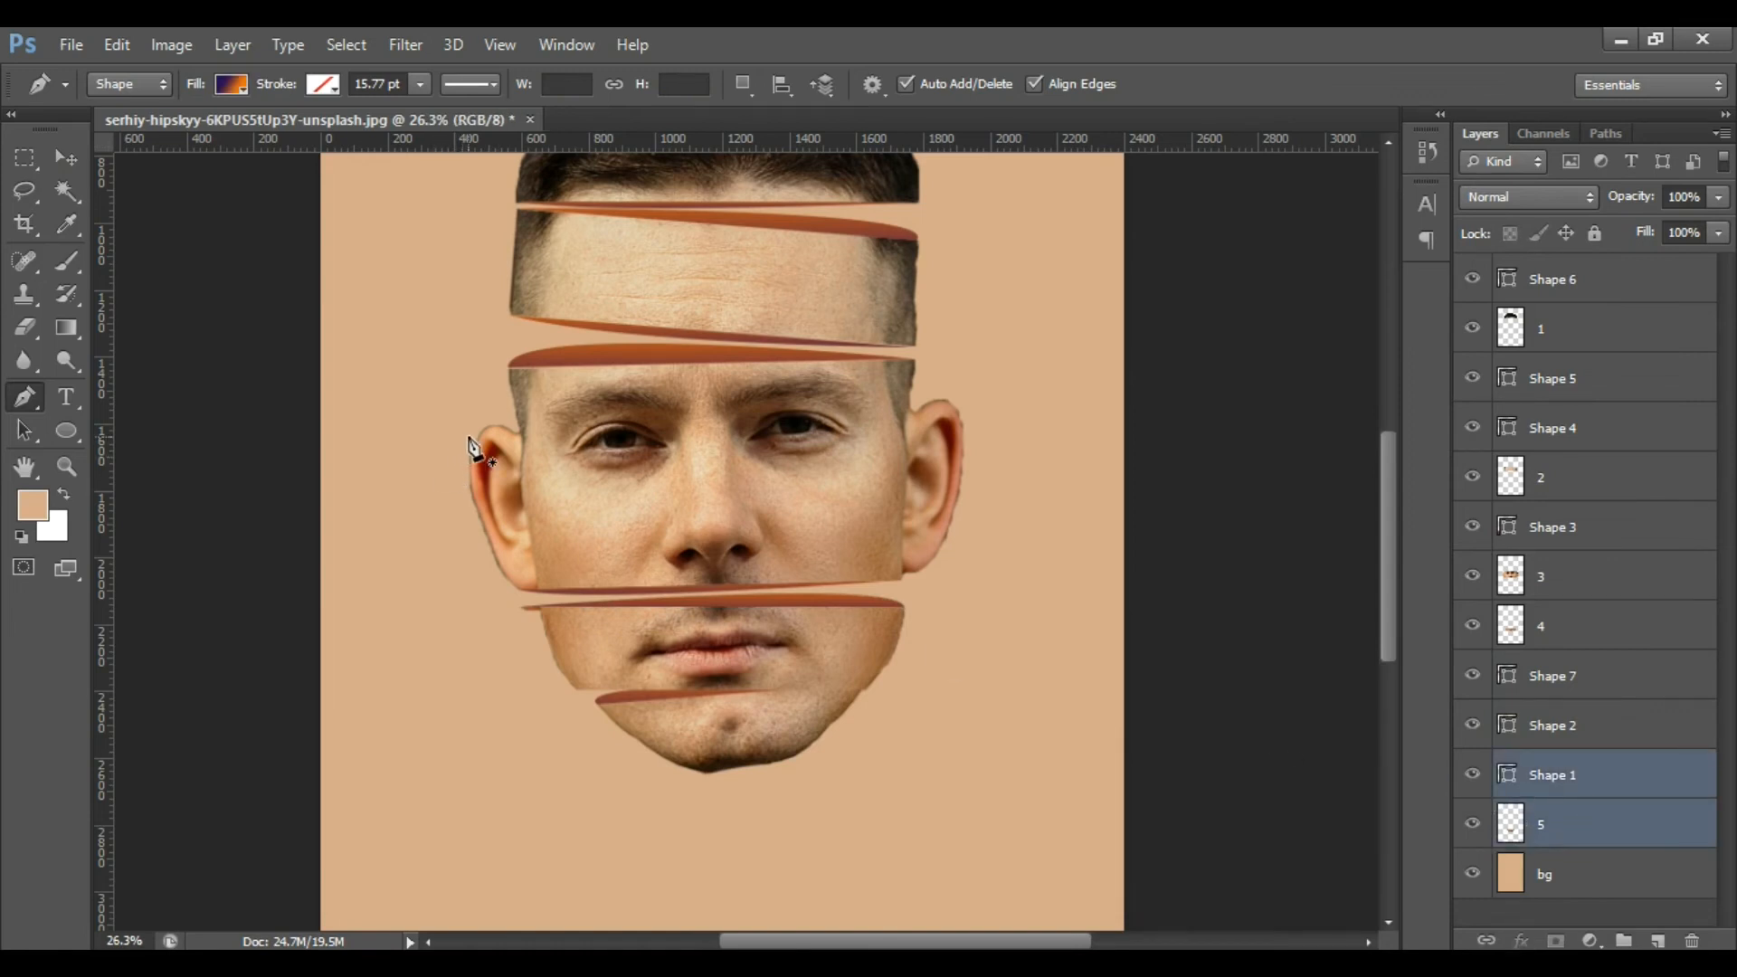
left_click(63, 158)
scroll(838, 510, "down", 2)
key("shift+Down")
key("shift+Down")
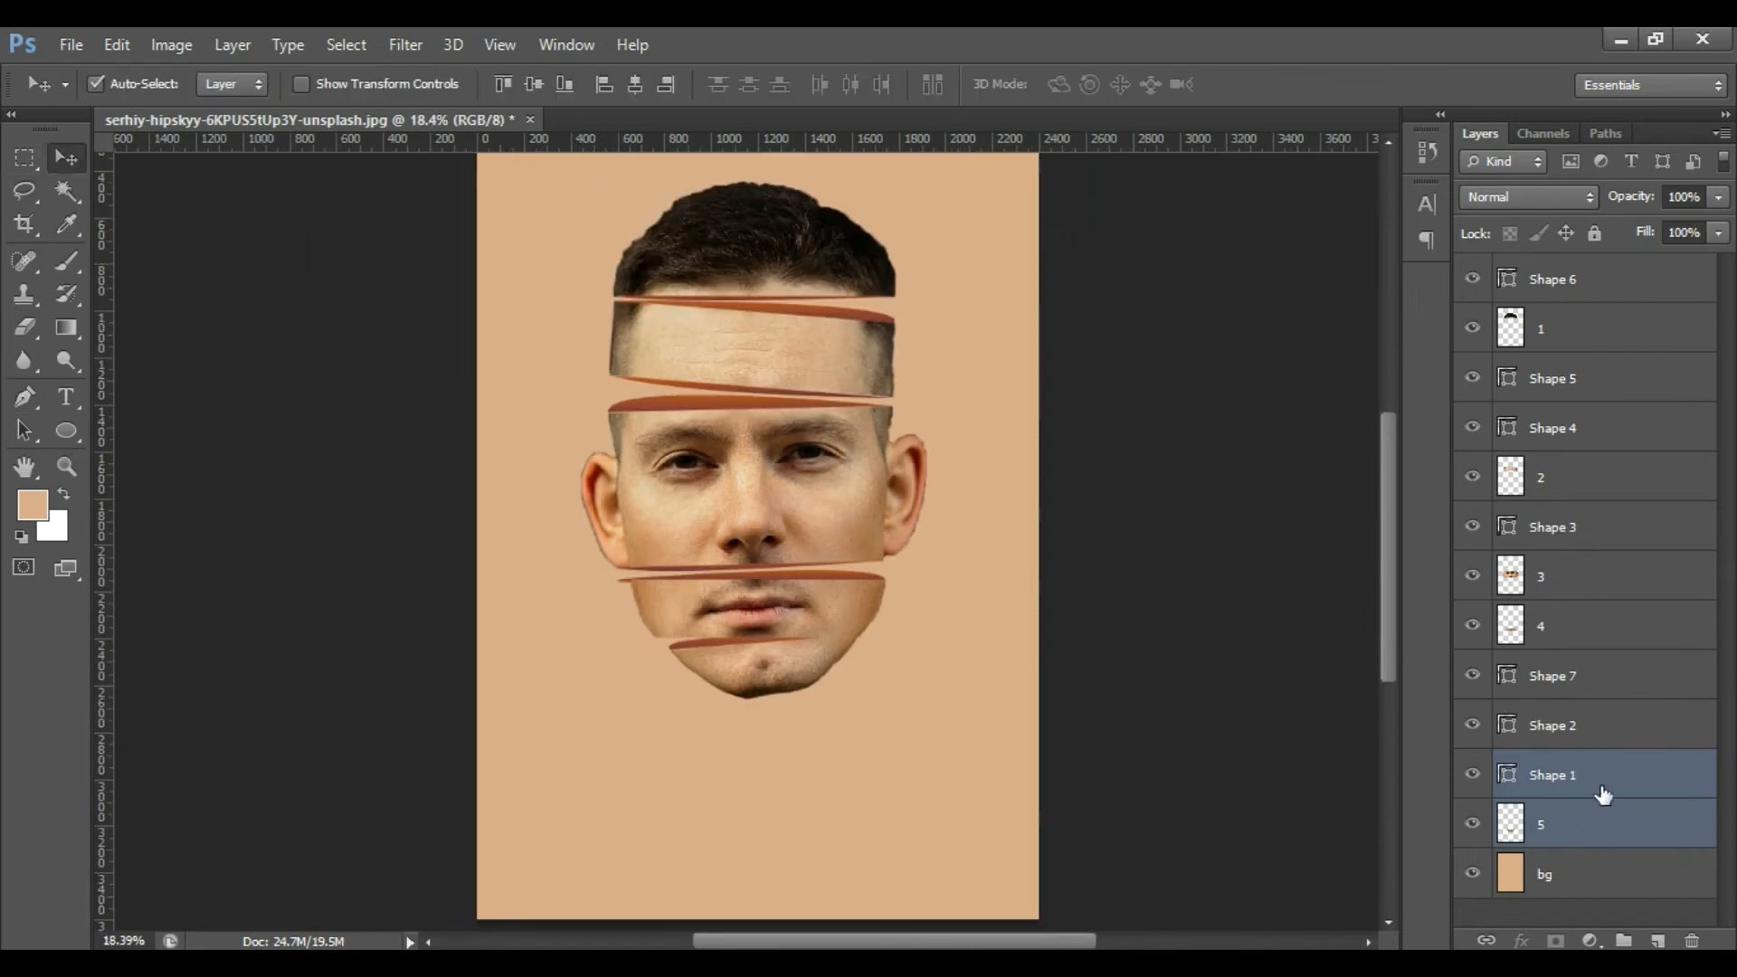
scroll(836, 710, "up", 3)
key("Down")
key("Down")
key("Down")
key("Down")
key("Down")
key("Down")
key("Down")
key("Down")
key("Down")
key("Down")
key("Down")
key("Down")
key("Down")
key("Down")
key("Down")
key("Down")
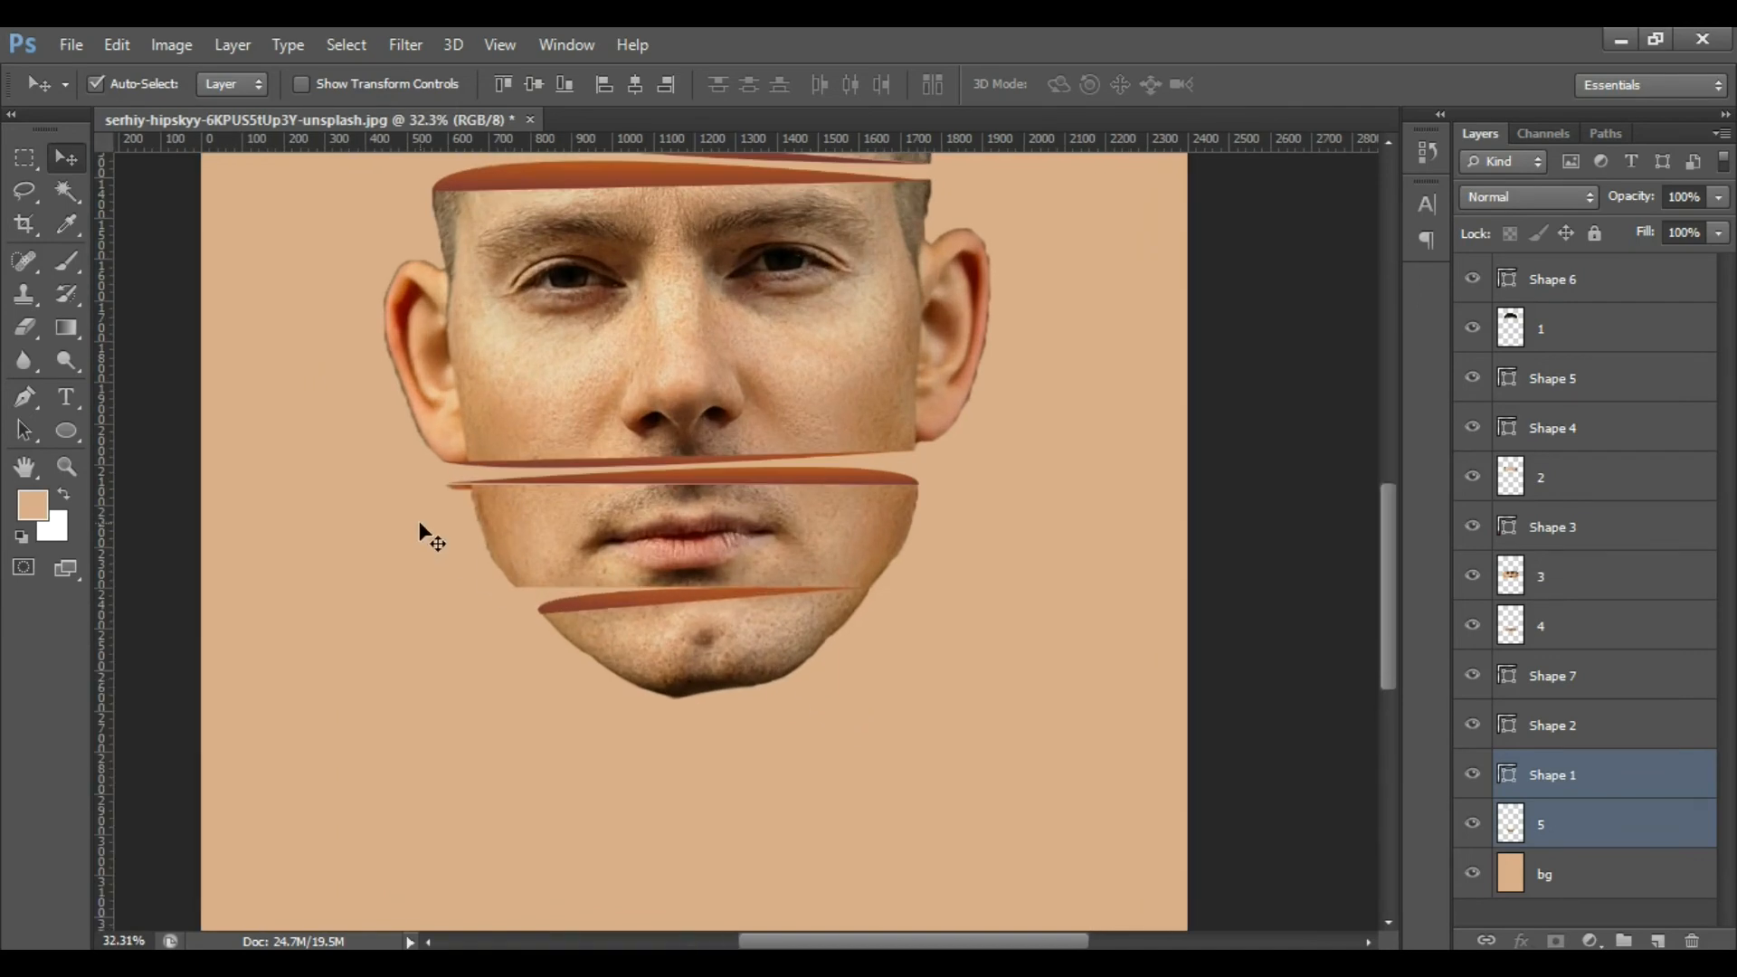
key("Down")
key("Down")
key("Down")
key("Down")
key("Down")
key("Down")
key("Down")
key("Down")
key("Down")
key("Down")
key("Down")
key("Down")
key("Down")
key("Down")
key("Down")
key("Down")
key("Down")
key("Down")
key("Down")
key("Down")
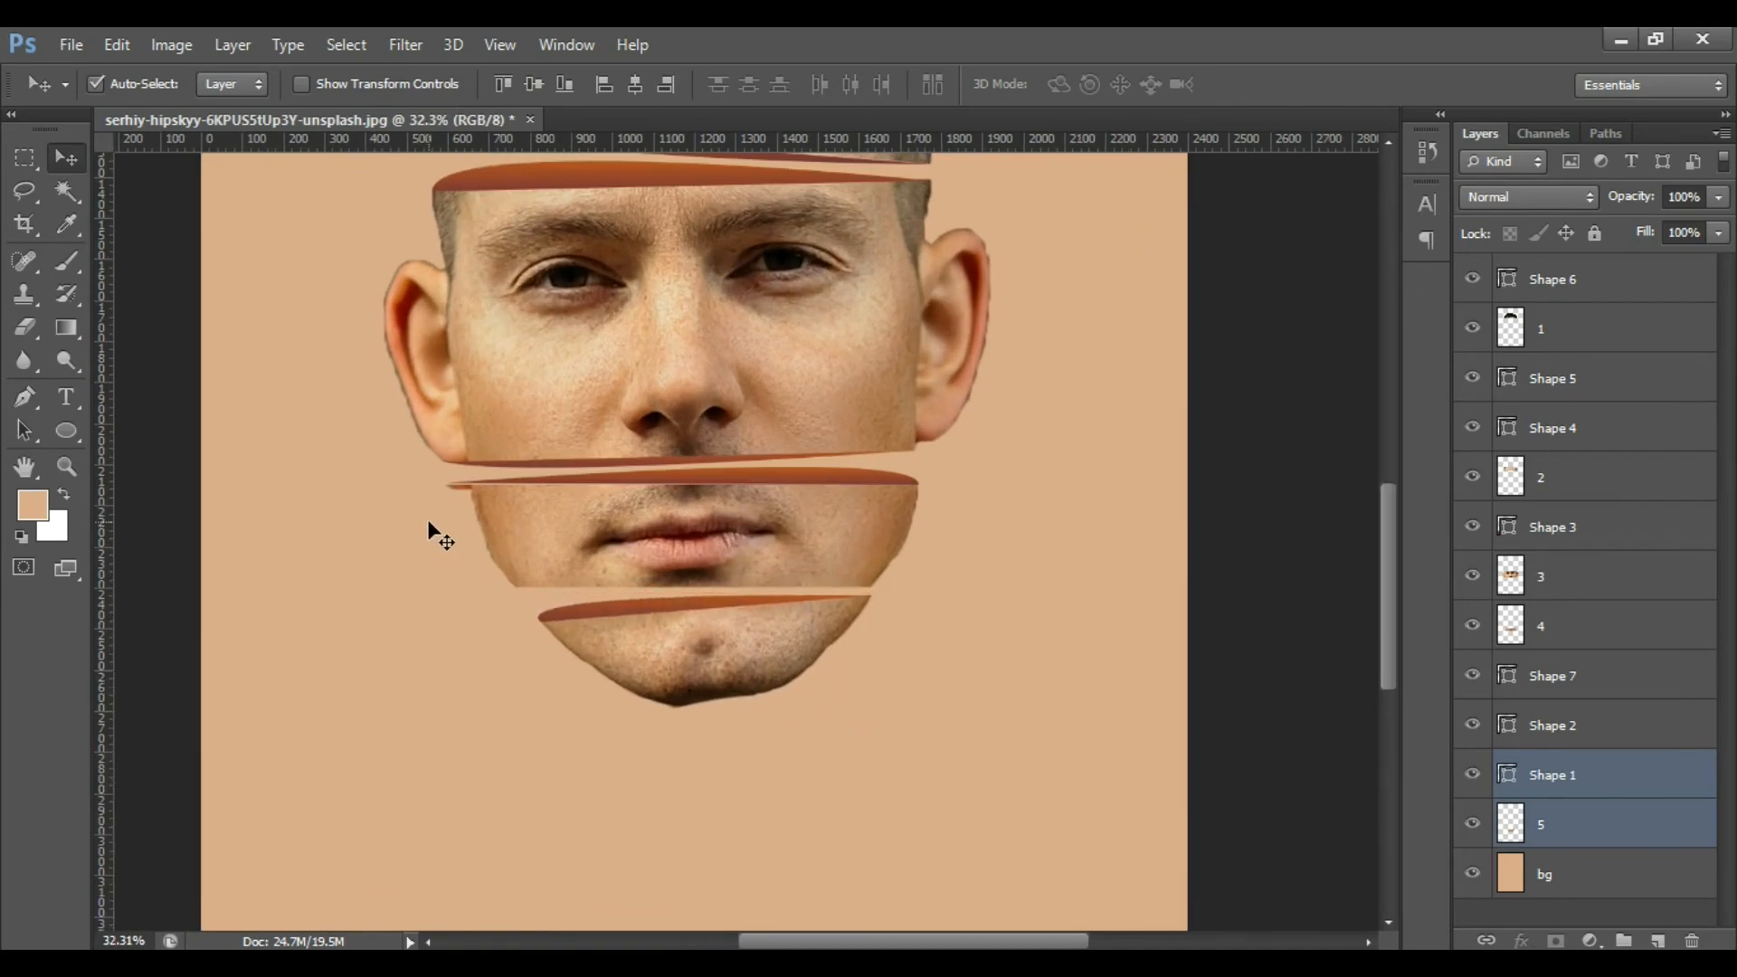
Rotate the chin slice and its upper cut shape by -2.42°.
key("ctrl+t")
scroll(814, 647, "up", 2)
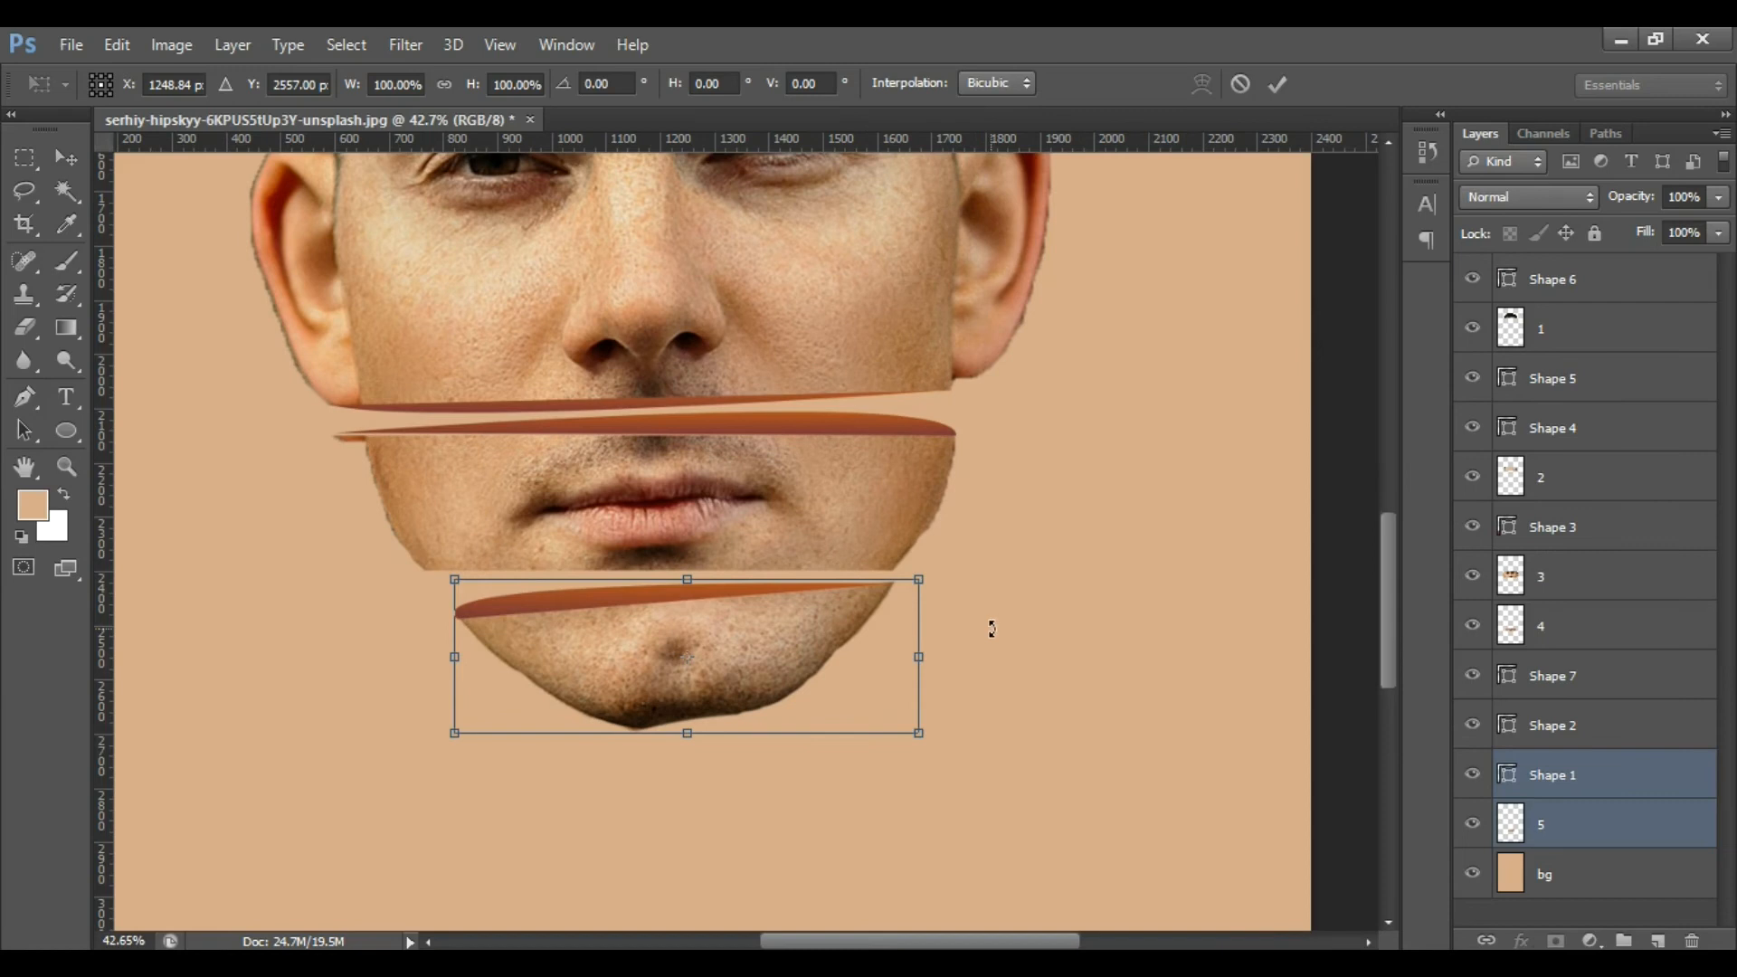
left_click_drag(992, 624, 990, 615)
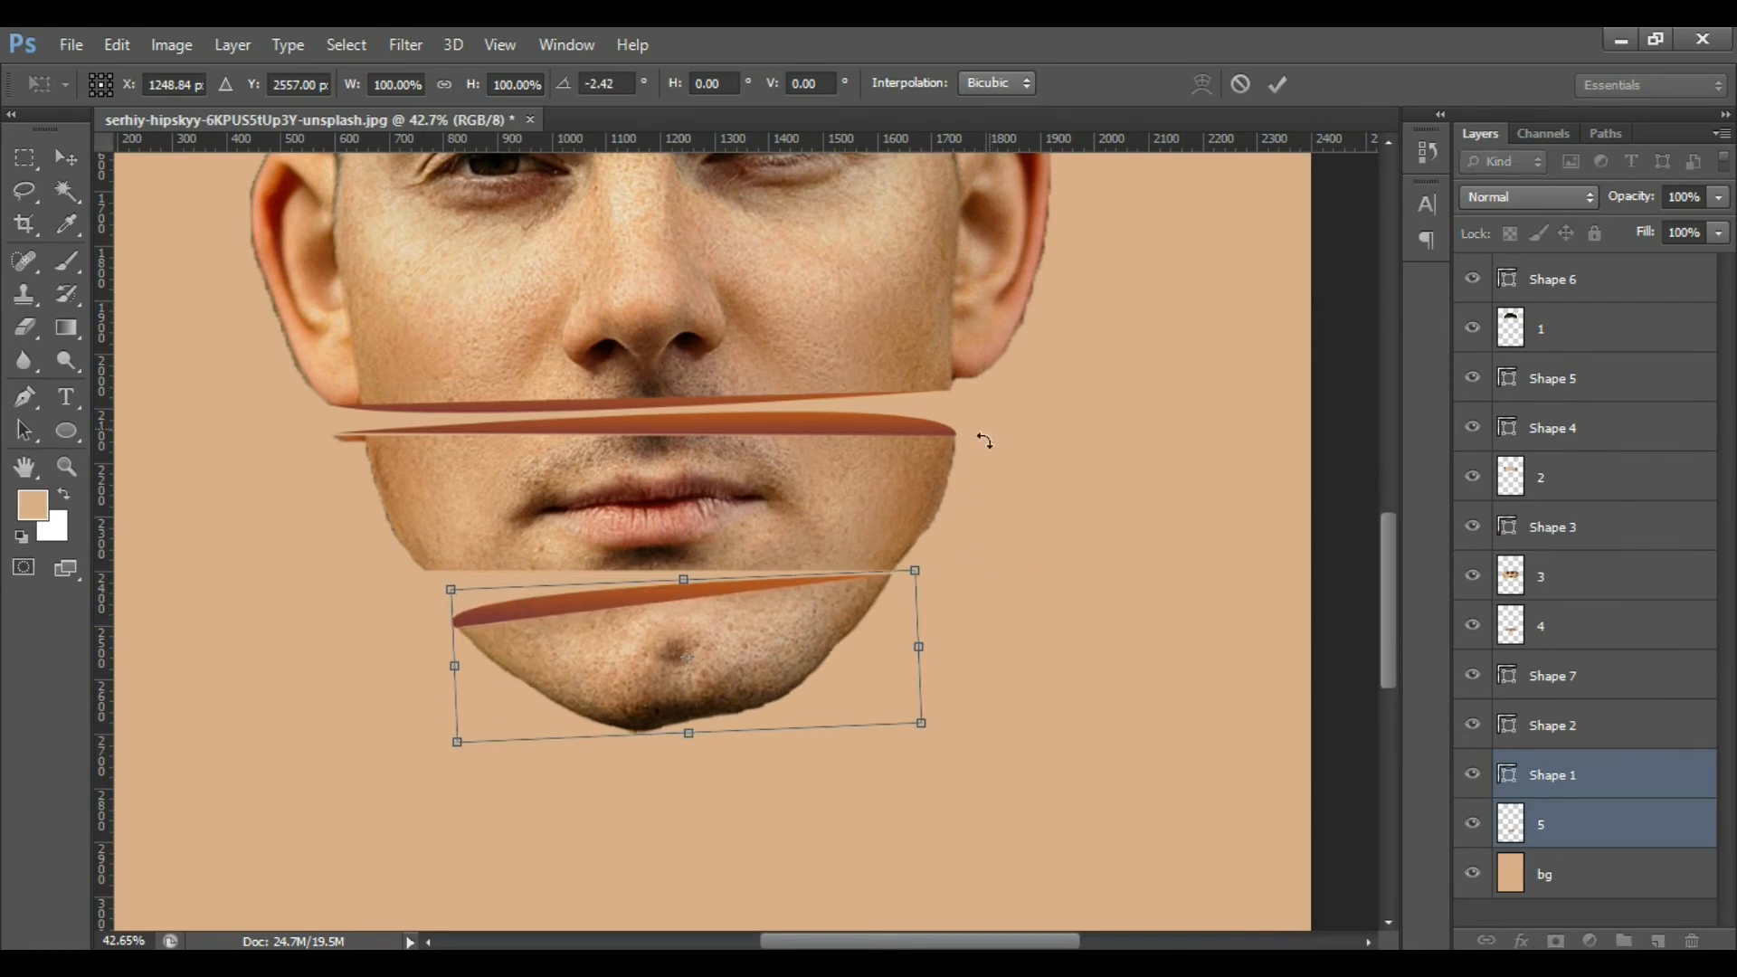
left_click(1281, 83)
scroll(548, 548, "down", 3)
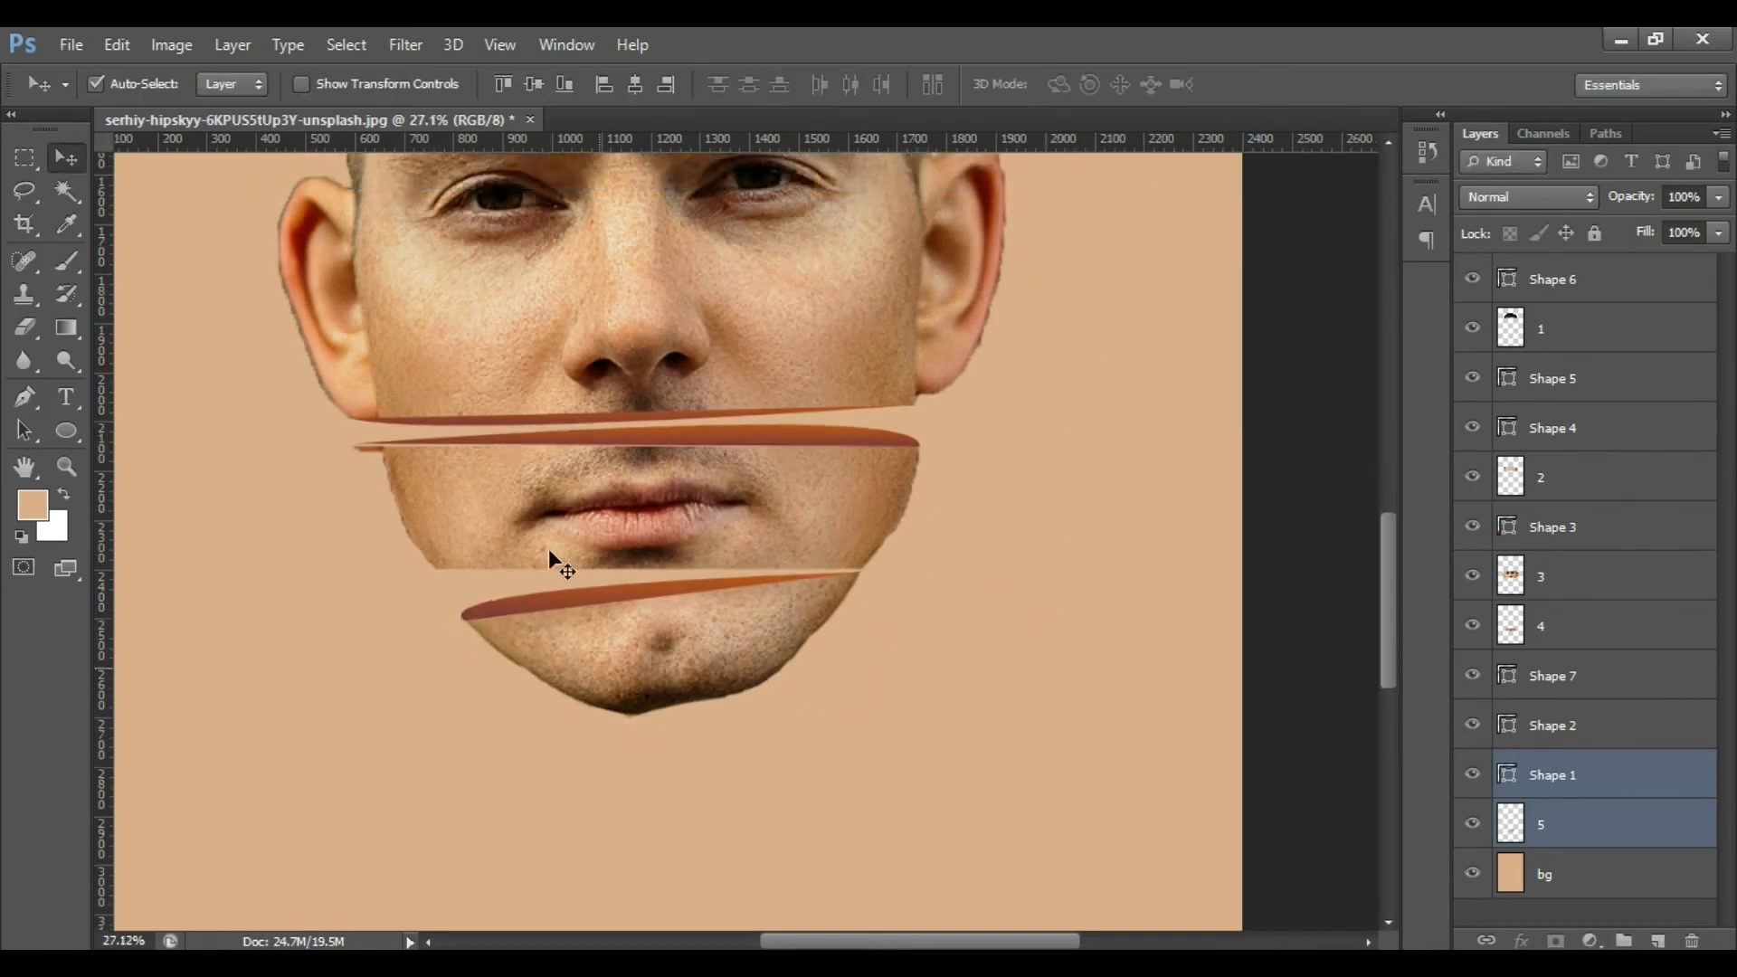
Draw a thin closed curved shape about 866 px wide and 28 px high along the mouth slice's lower edge, above Shape 1.
scroll(548, 548, "up", 2)
scroll(548, 548, "up", 3)
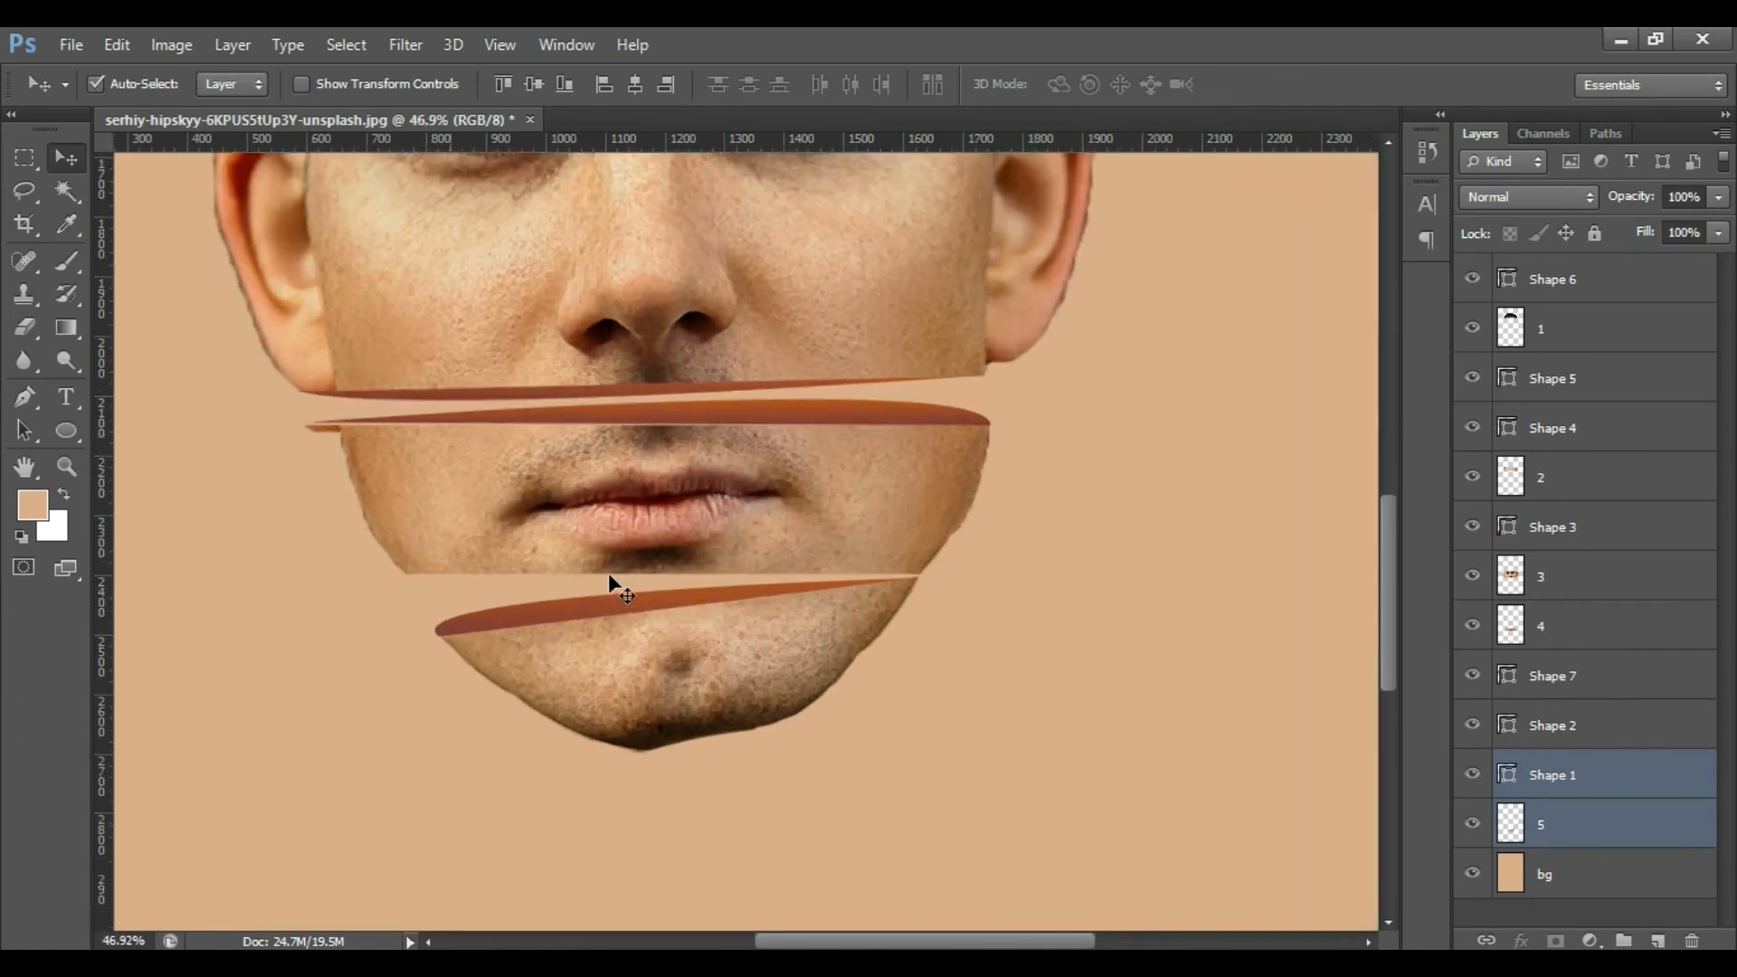
left_click(1547, 776)
scroll(734, 649, "up", 2)
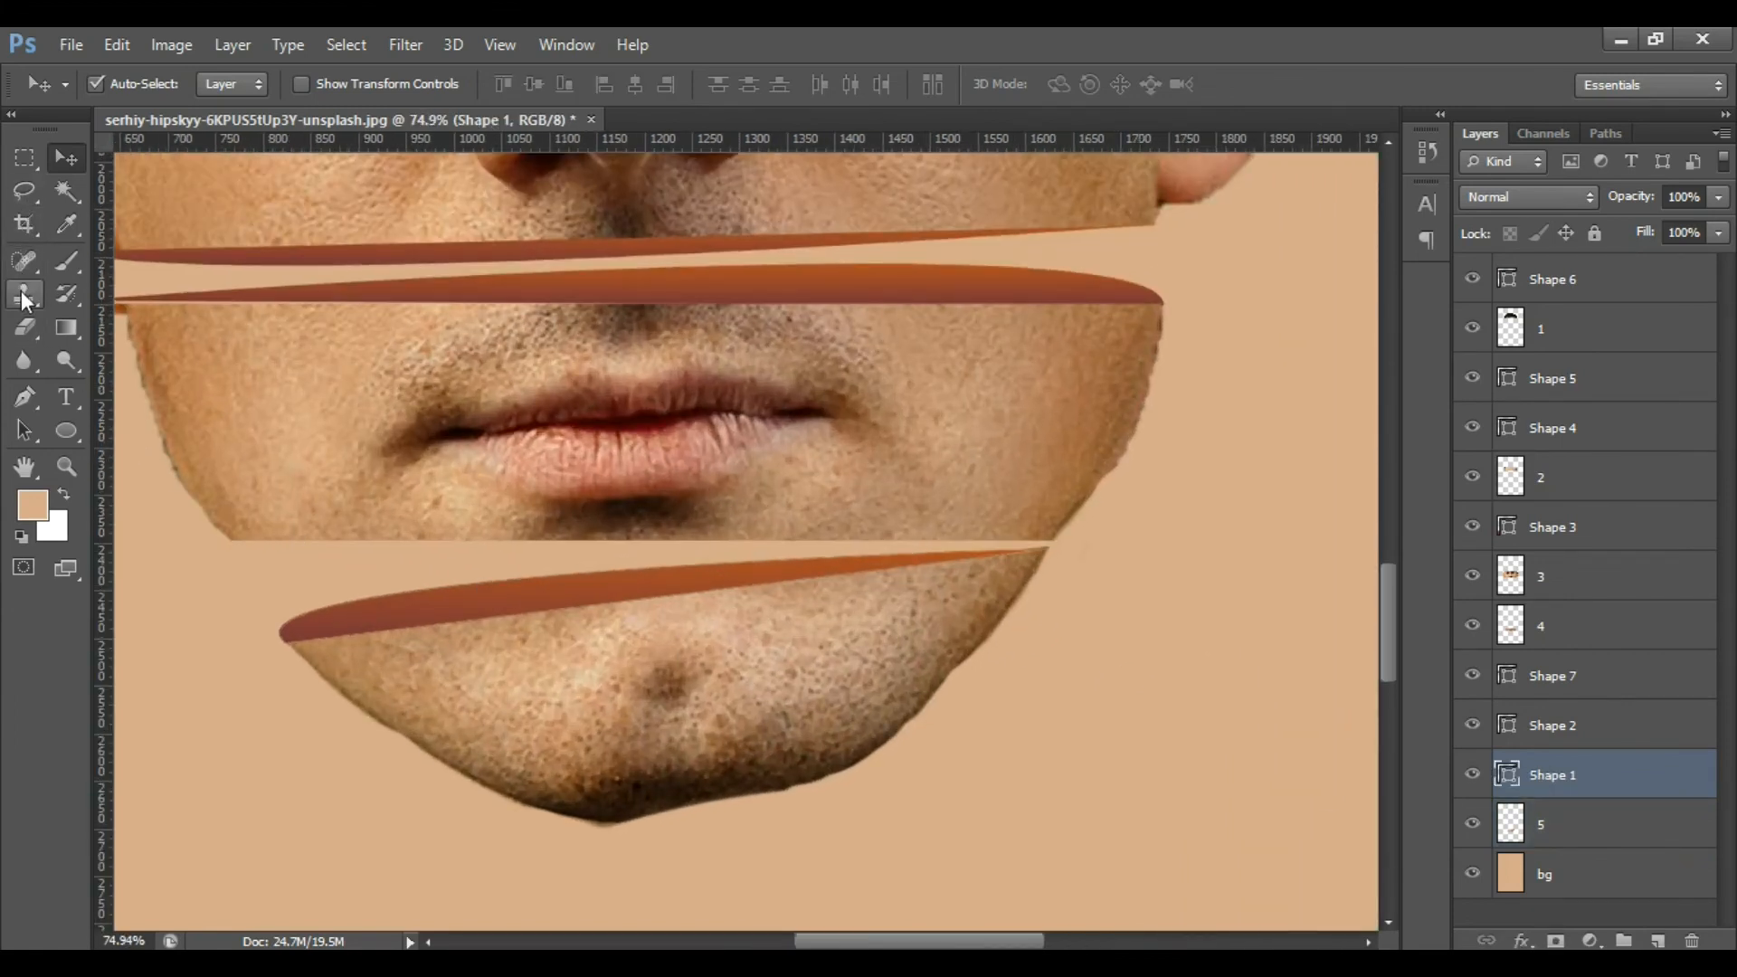
left_click(24, 396)
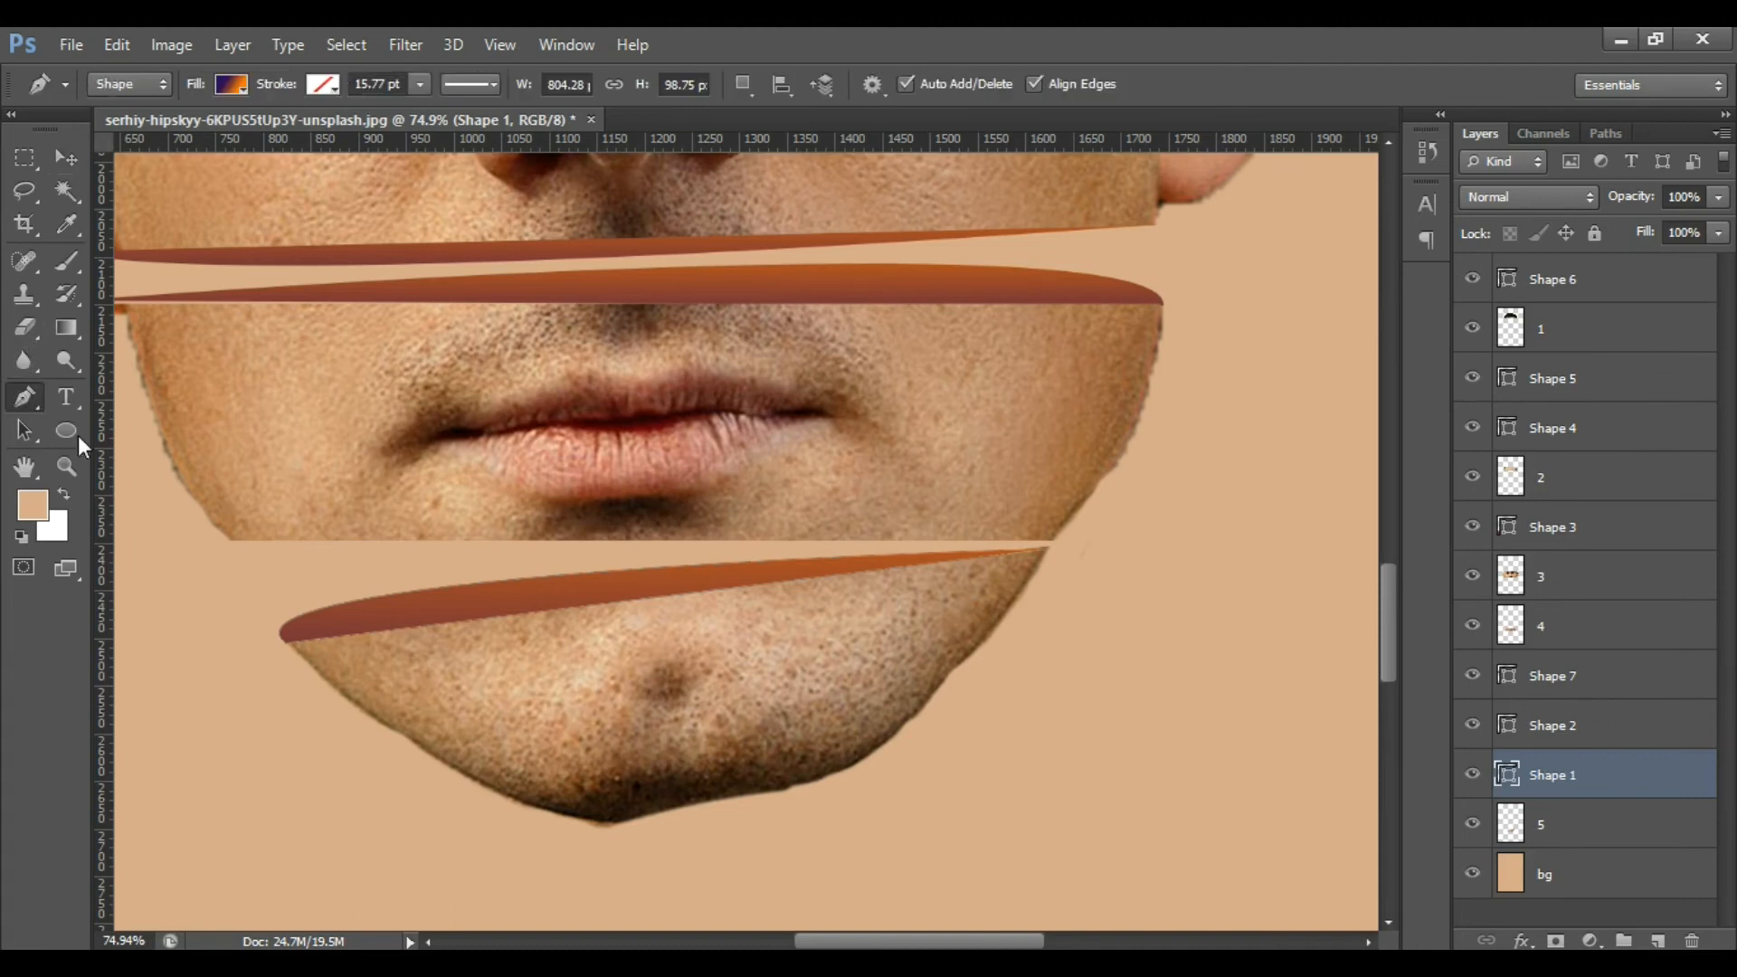
left_click(228, 542)
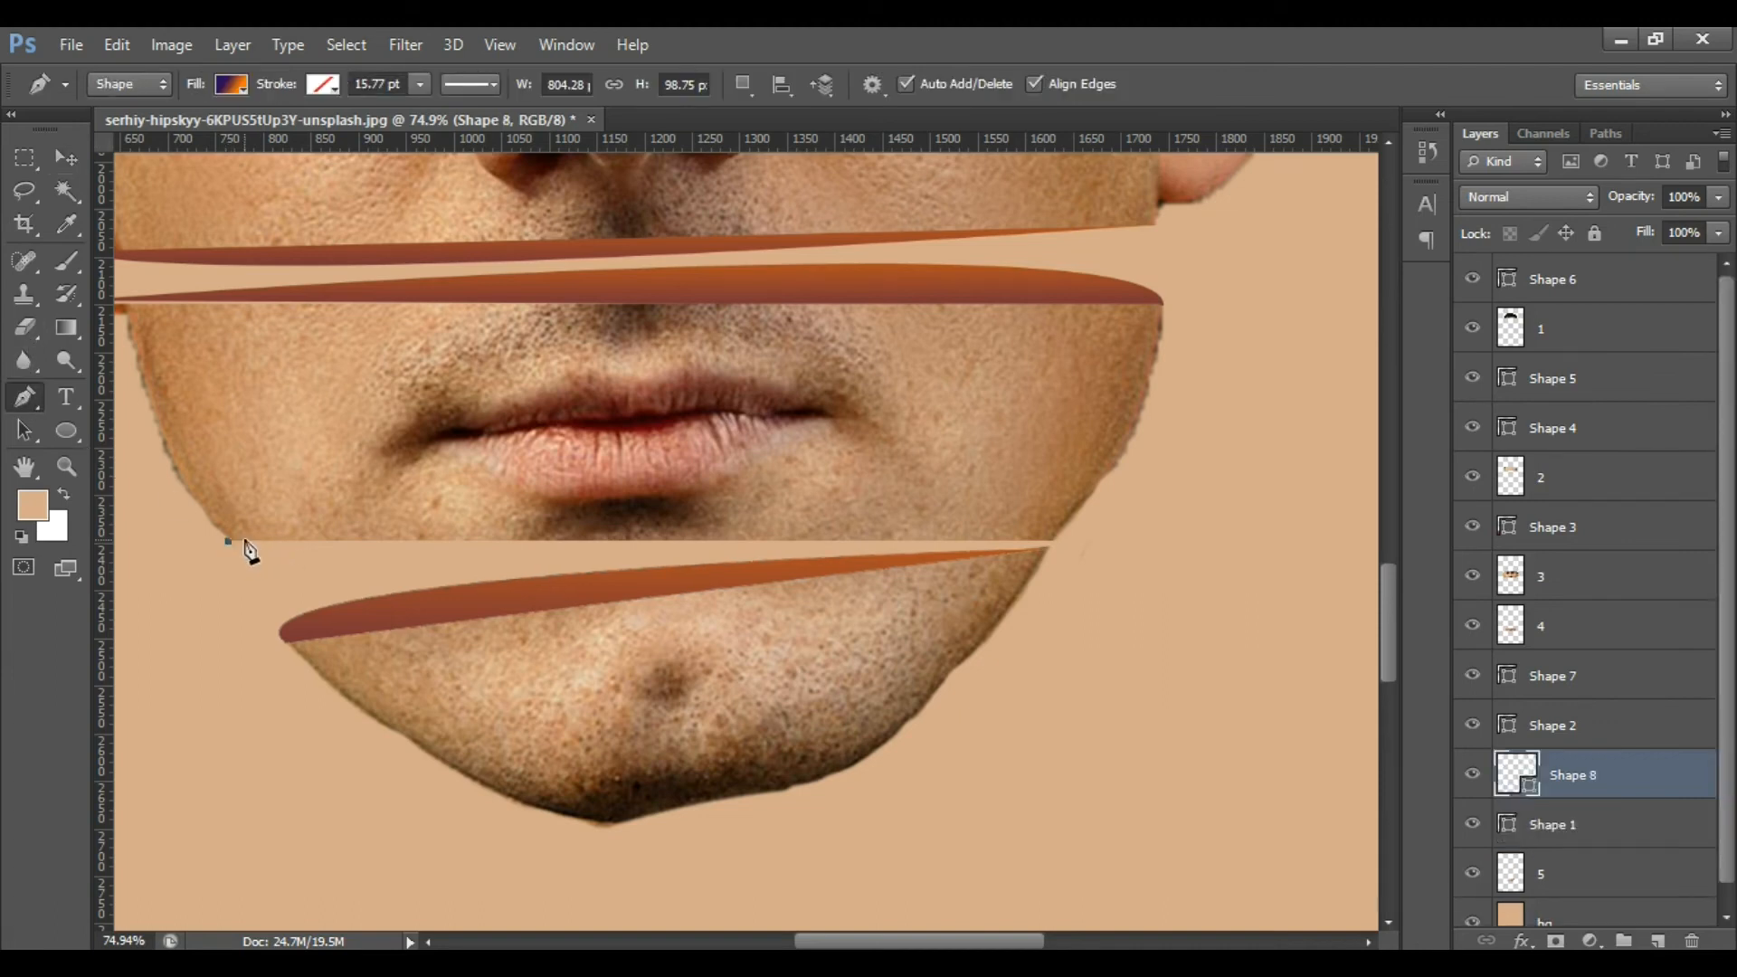
left_click(1052, 542)
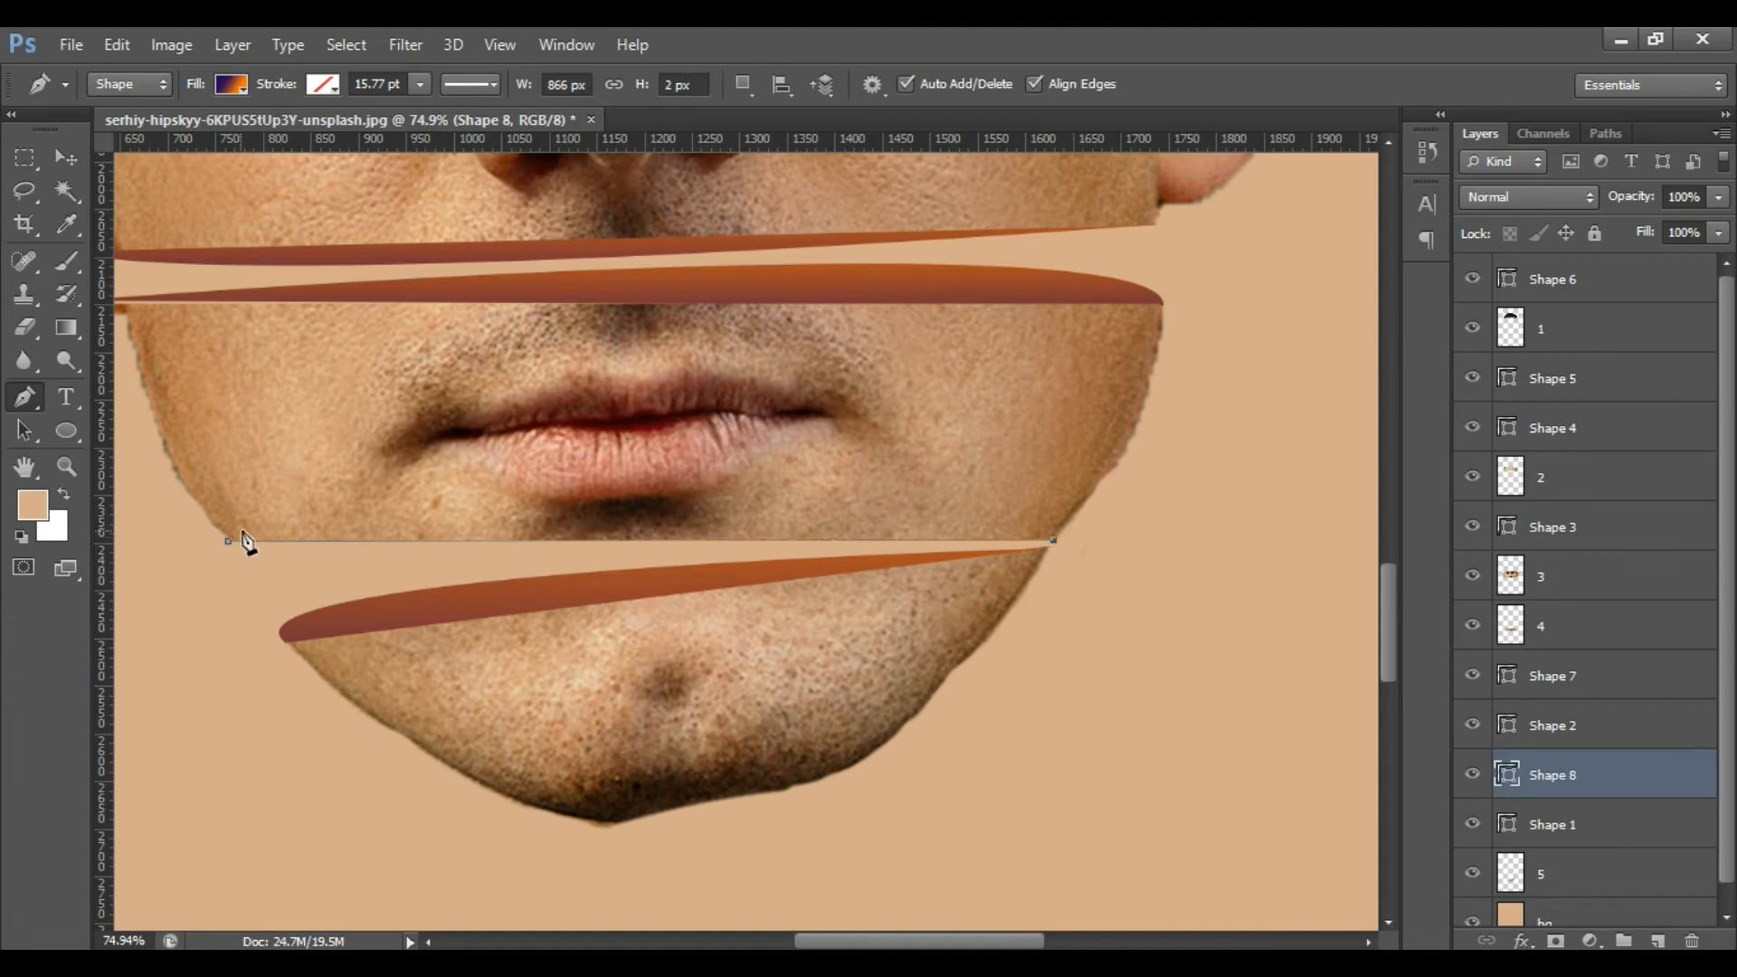
left_click_drag(228, 542, 263, 504)
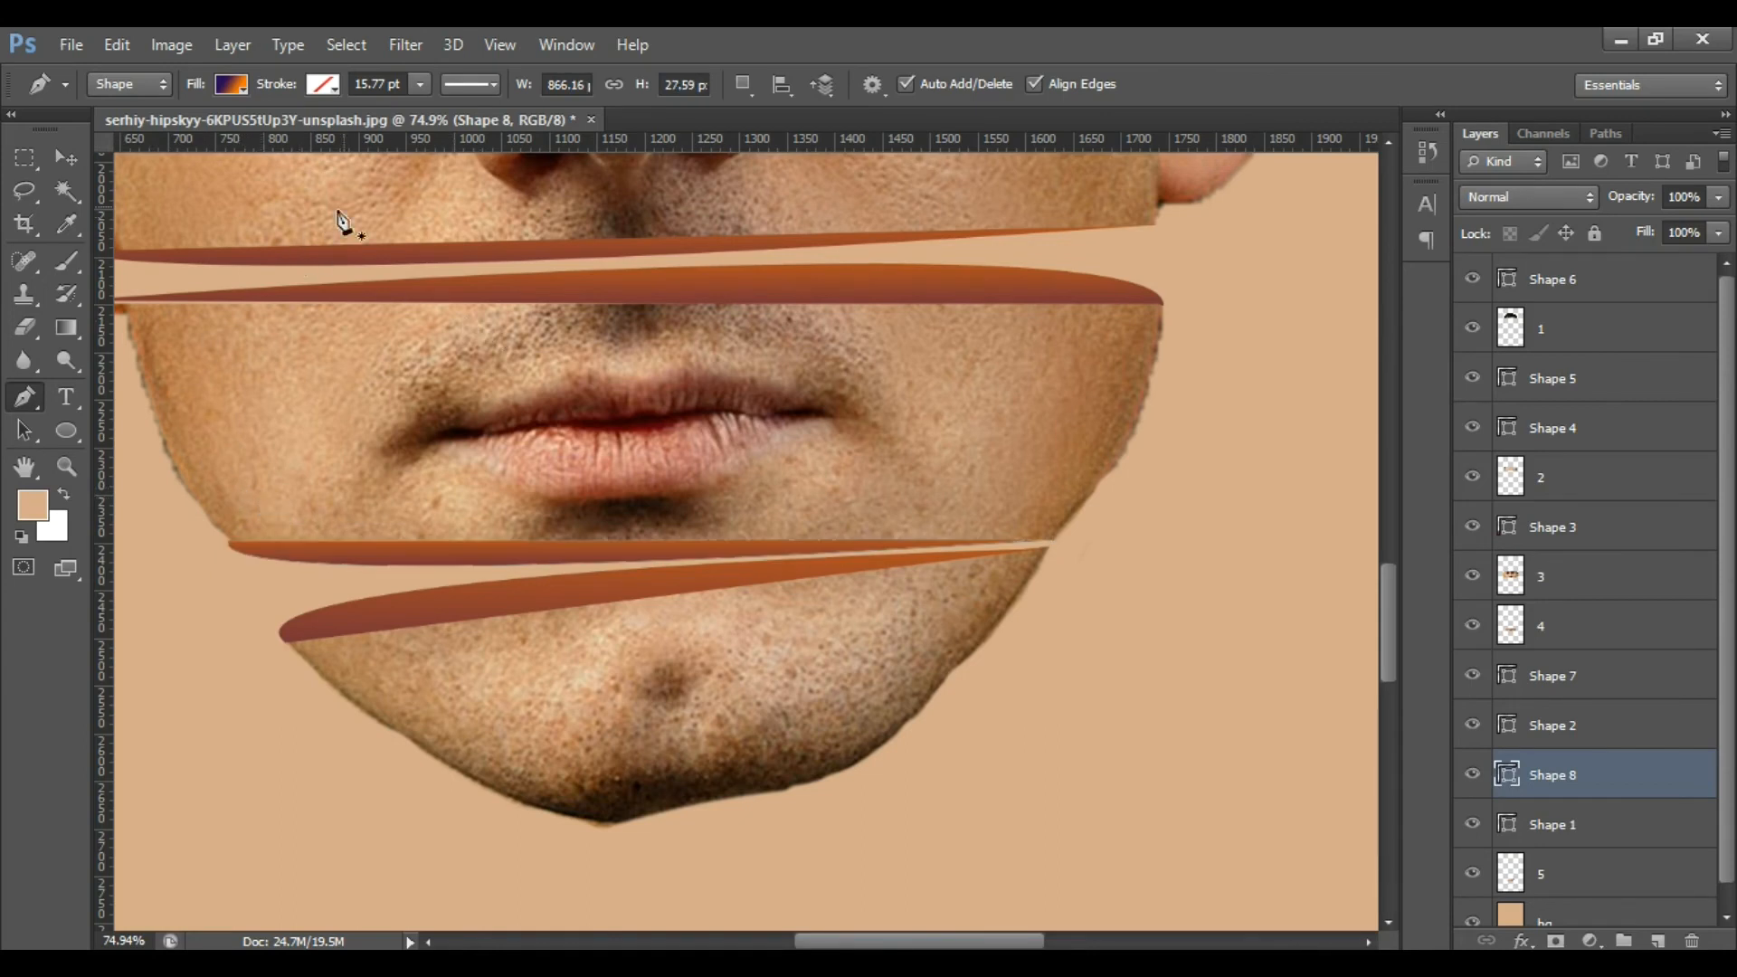
Set the gradient scale of the mouth slice's lower shape to 258%, and select Shape 1.
left_click(232, 84)
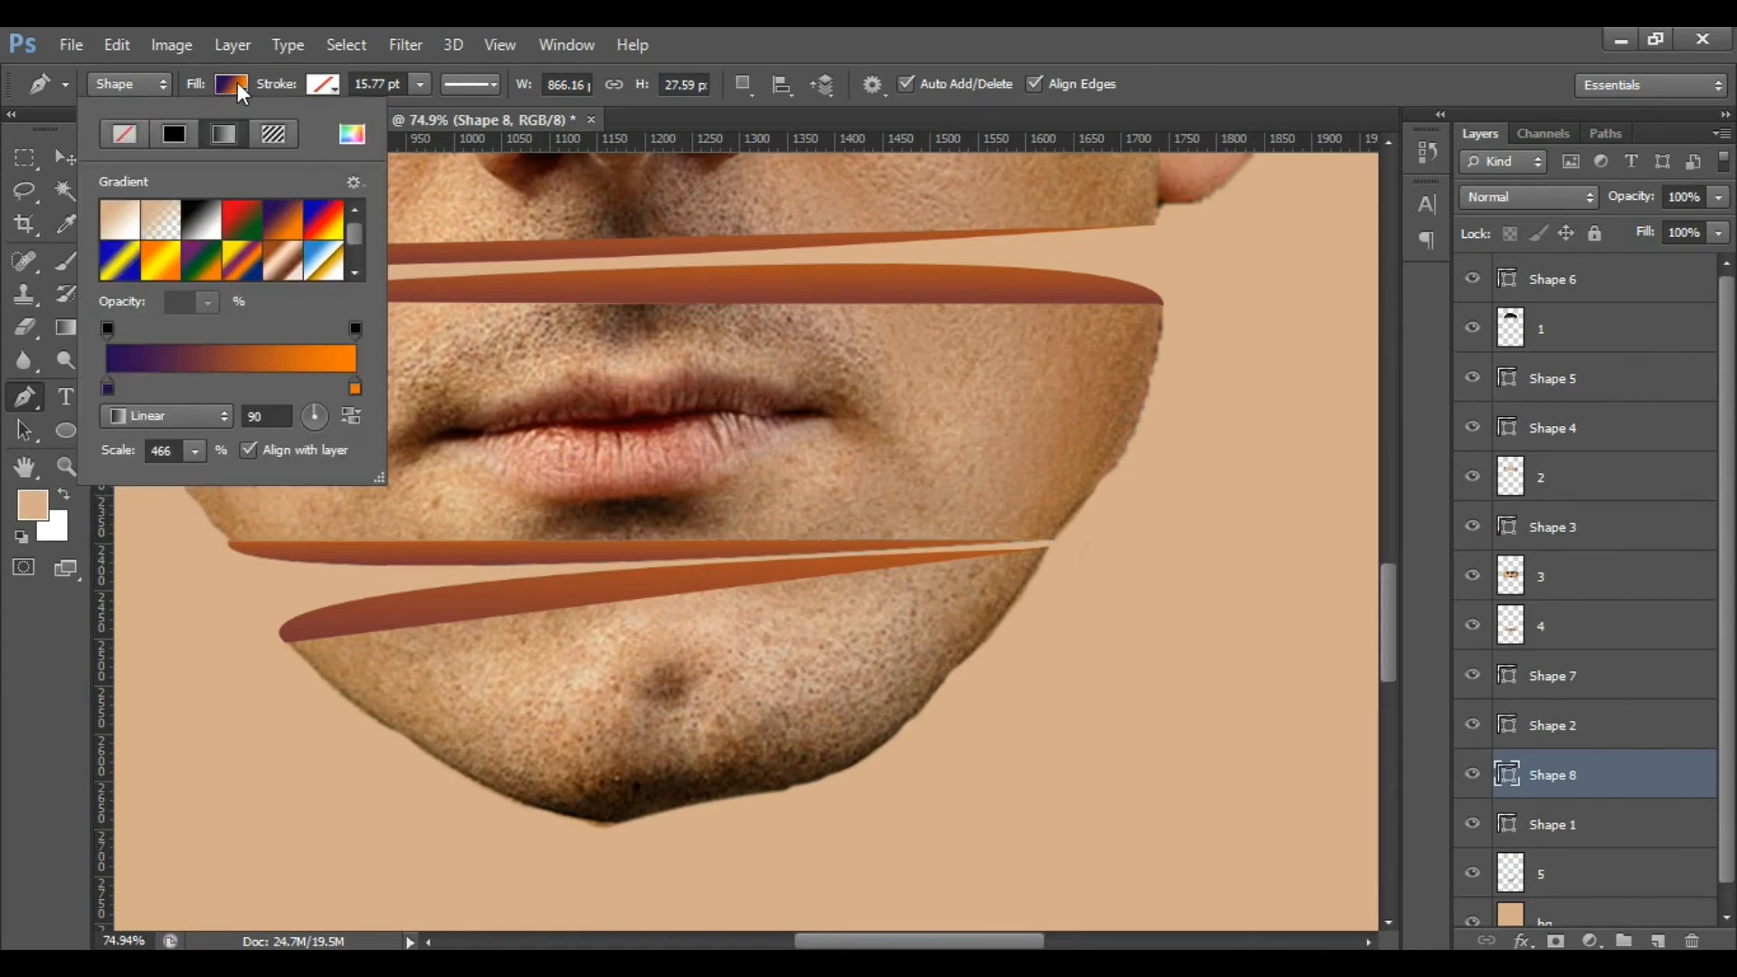
left_click(194, 450)
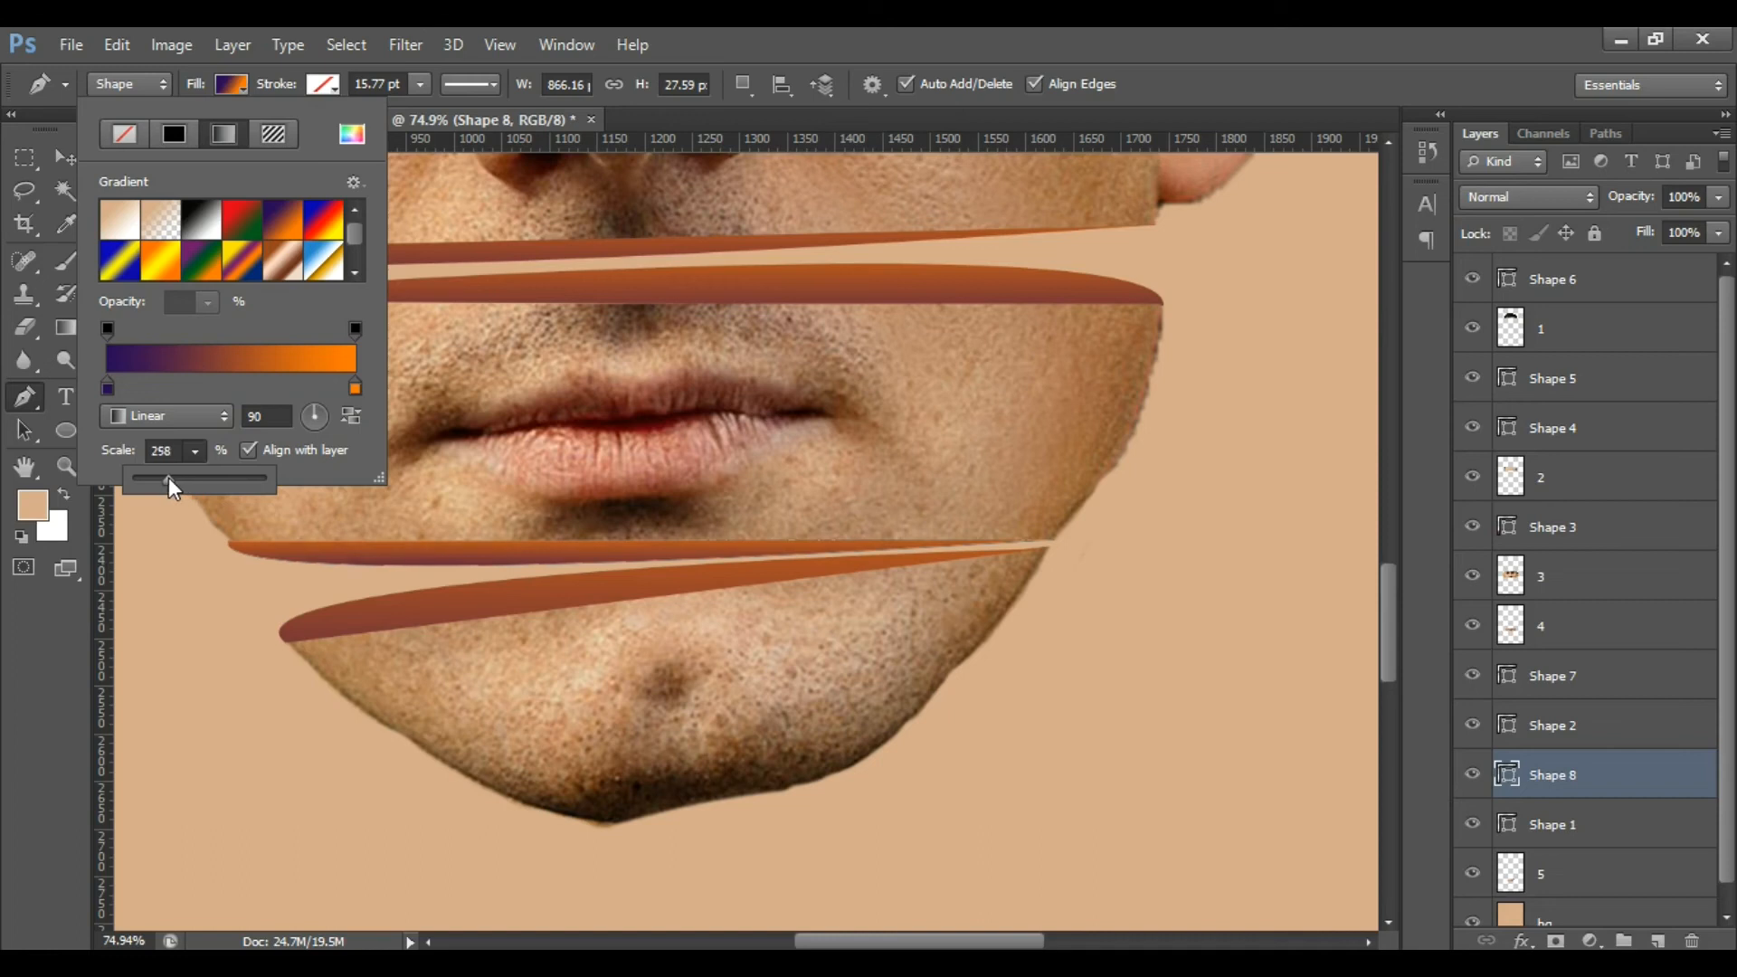
left_click(1507, 842)
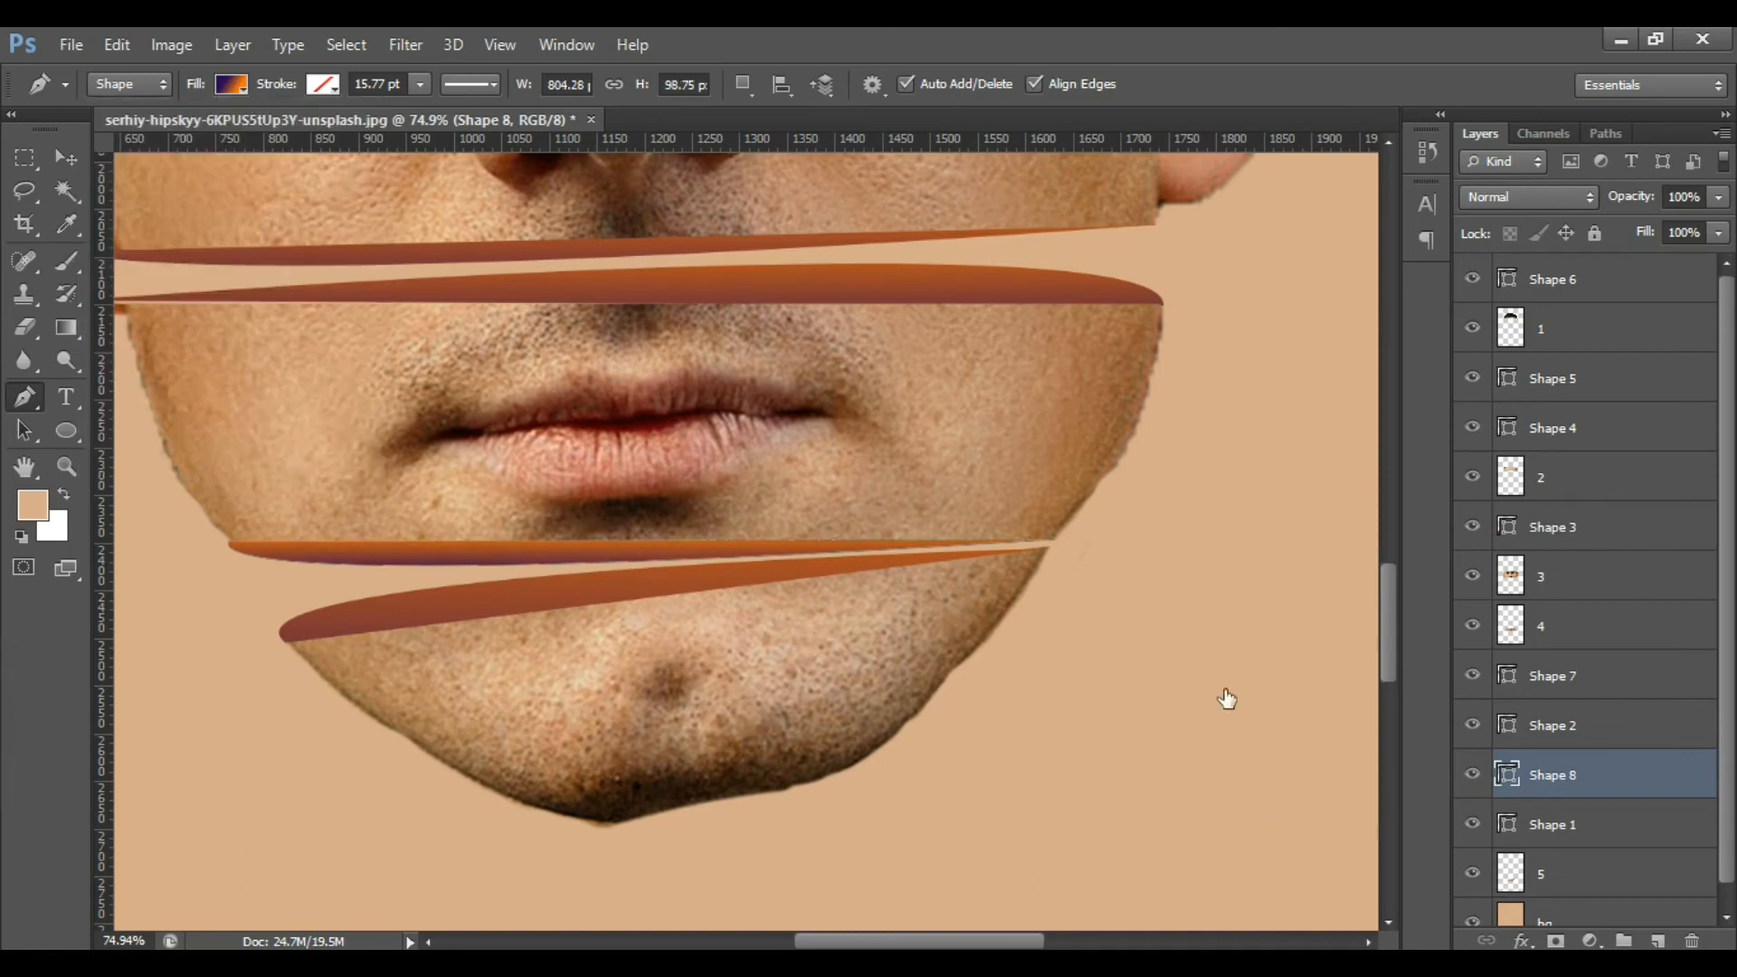
Examine the whole sliced face and check the eye slice's lower cut shape on the Shape 7 layer.
scroll(780, 512, "down", 5)
scroll(779, 512, "down", 4)
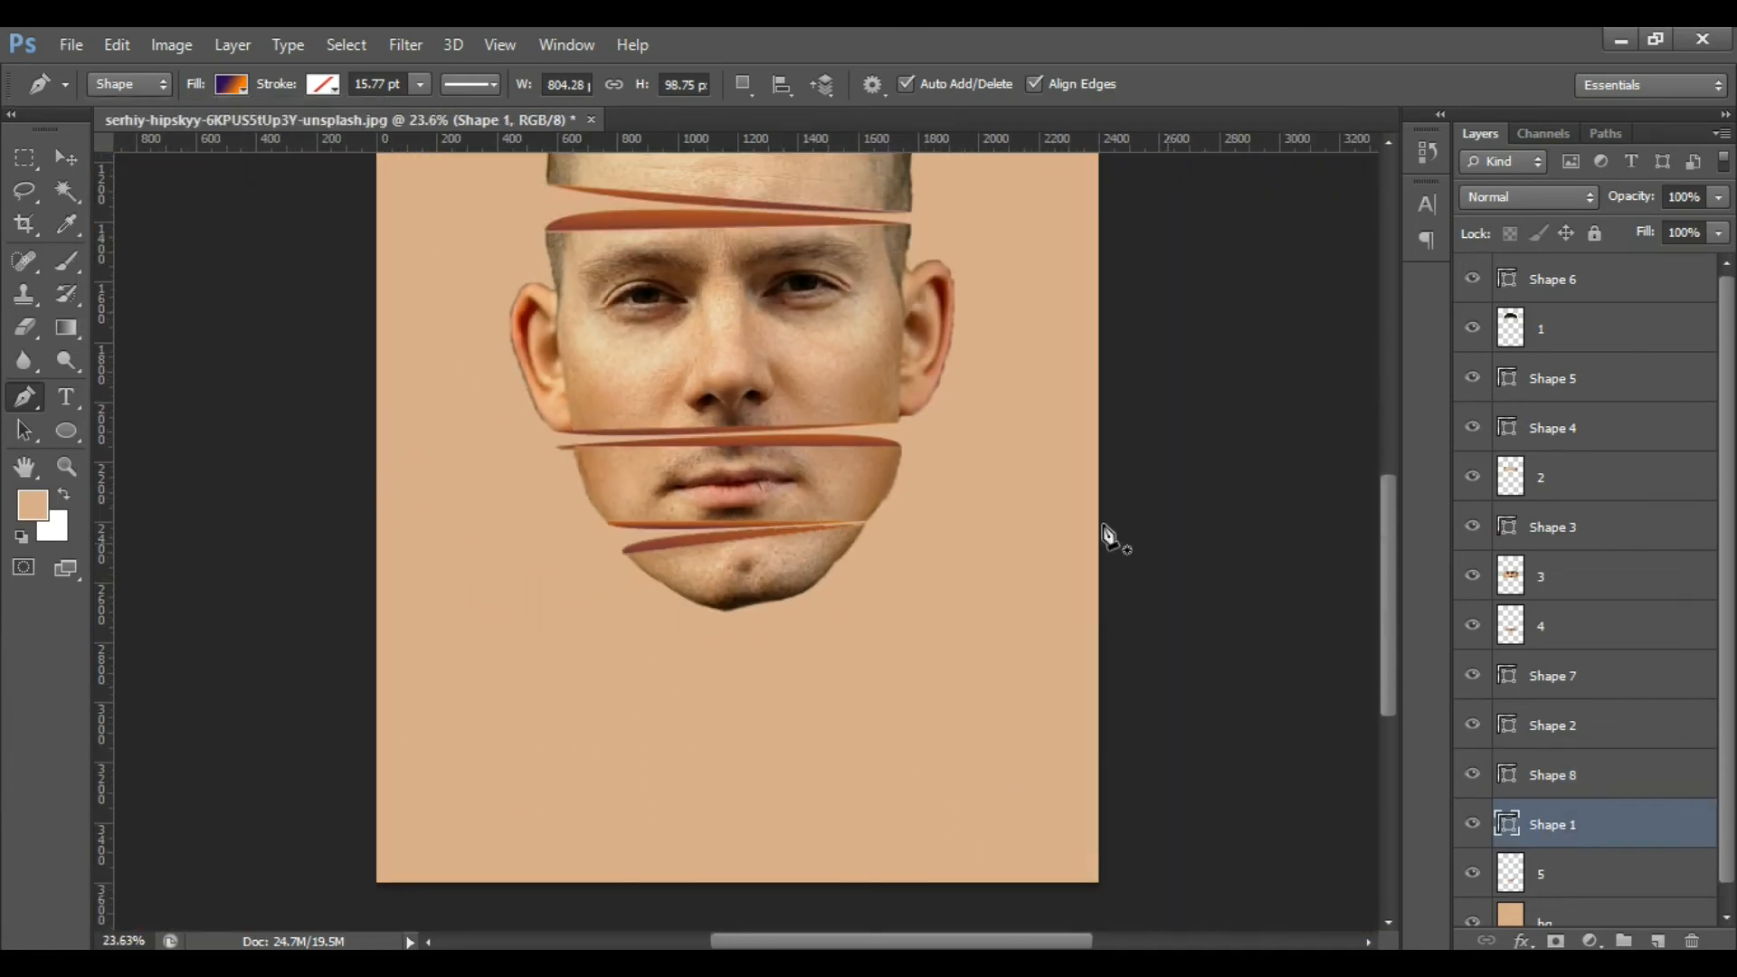
left_click(1603, 689)
scroll(764, 470, "down", 2)
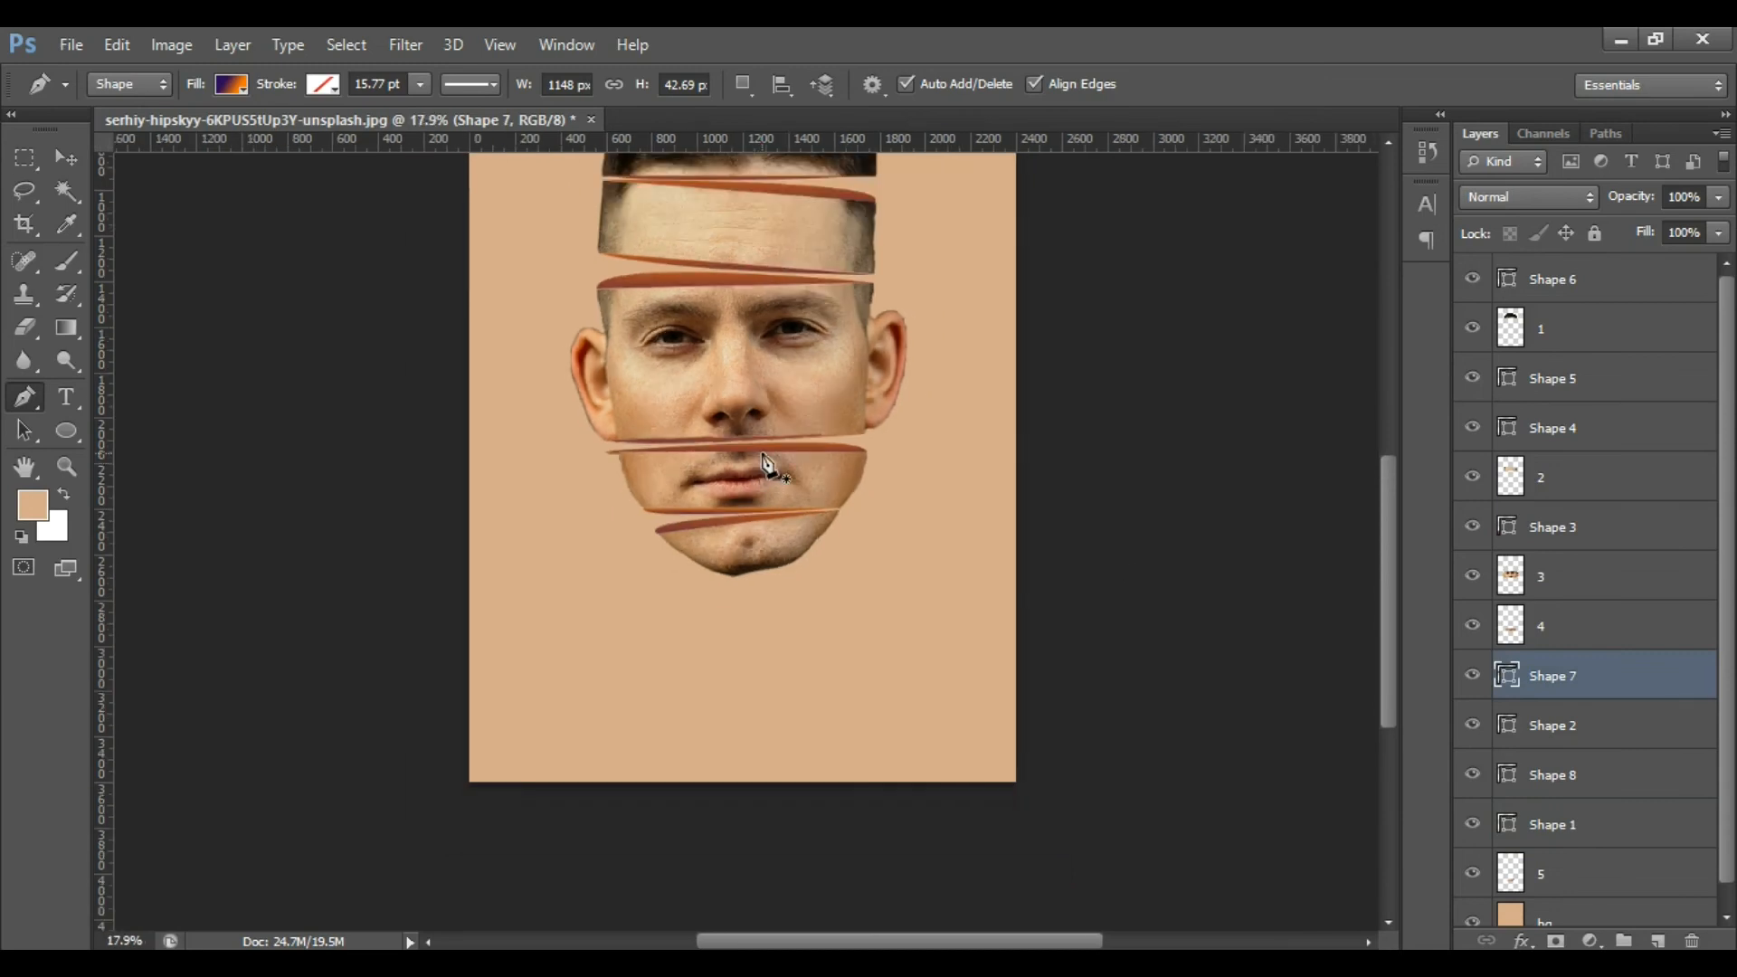
scroll(767, 466, "down", 1)
scroll(731, 450, "up", 3)
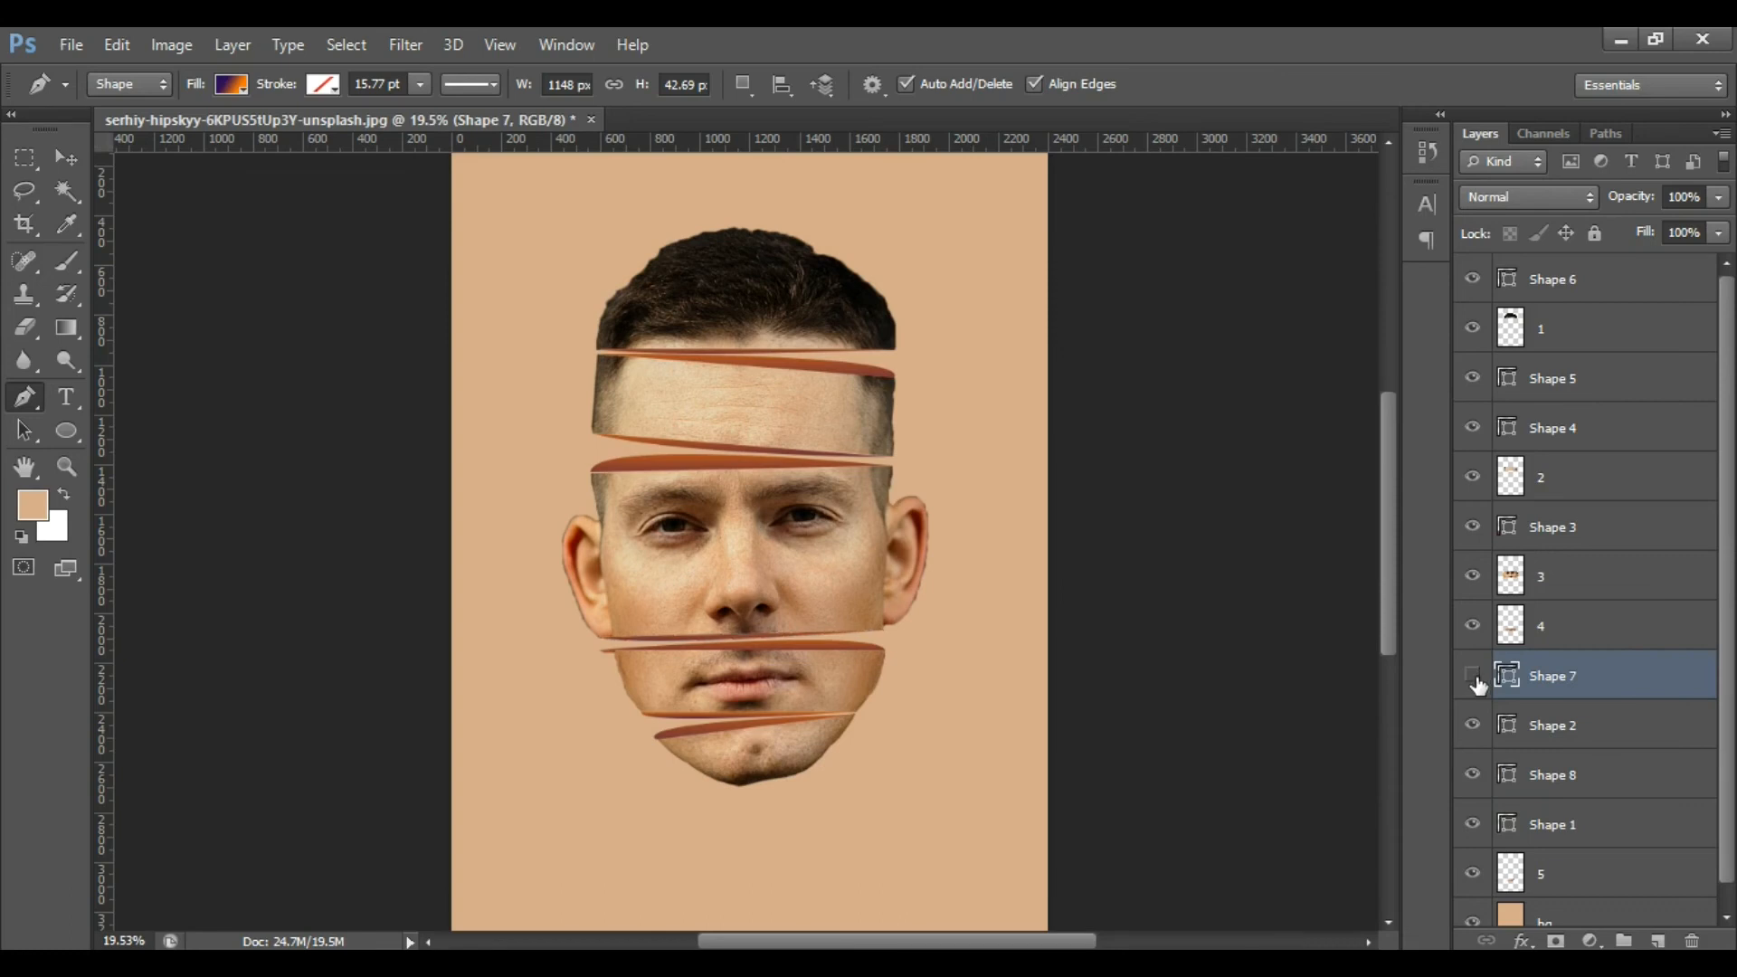
scroll(806, 719, "up", 2)
scroll(805, 719, "up", 1)
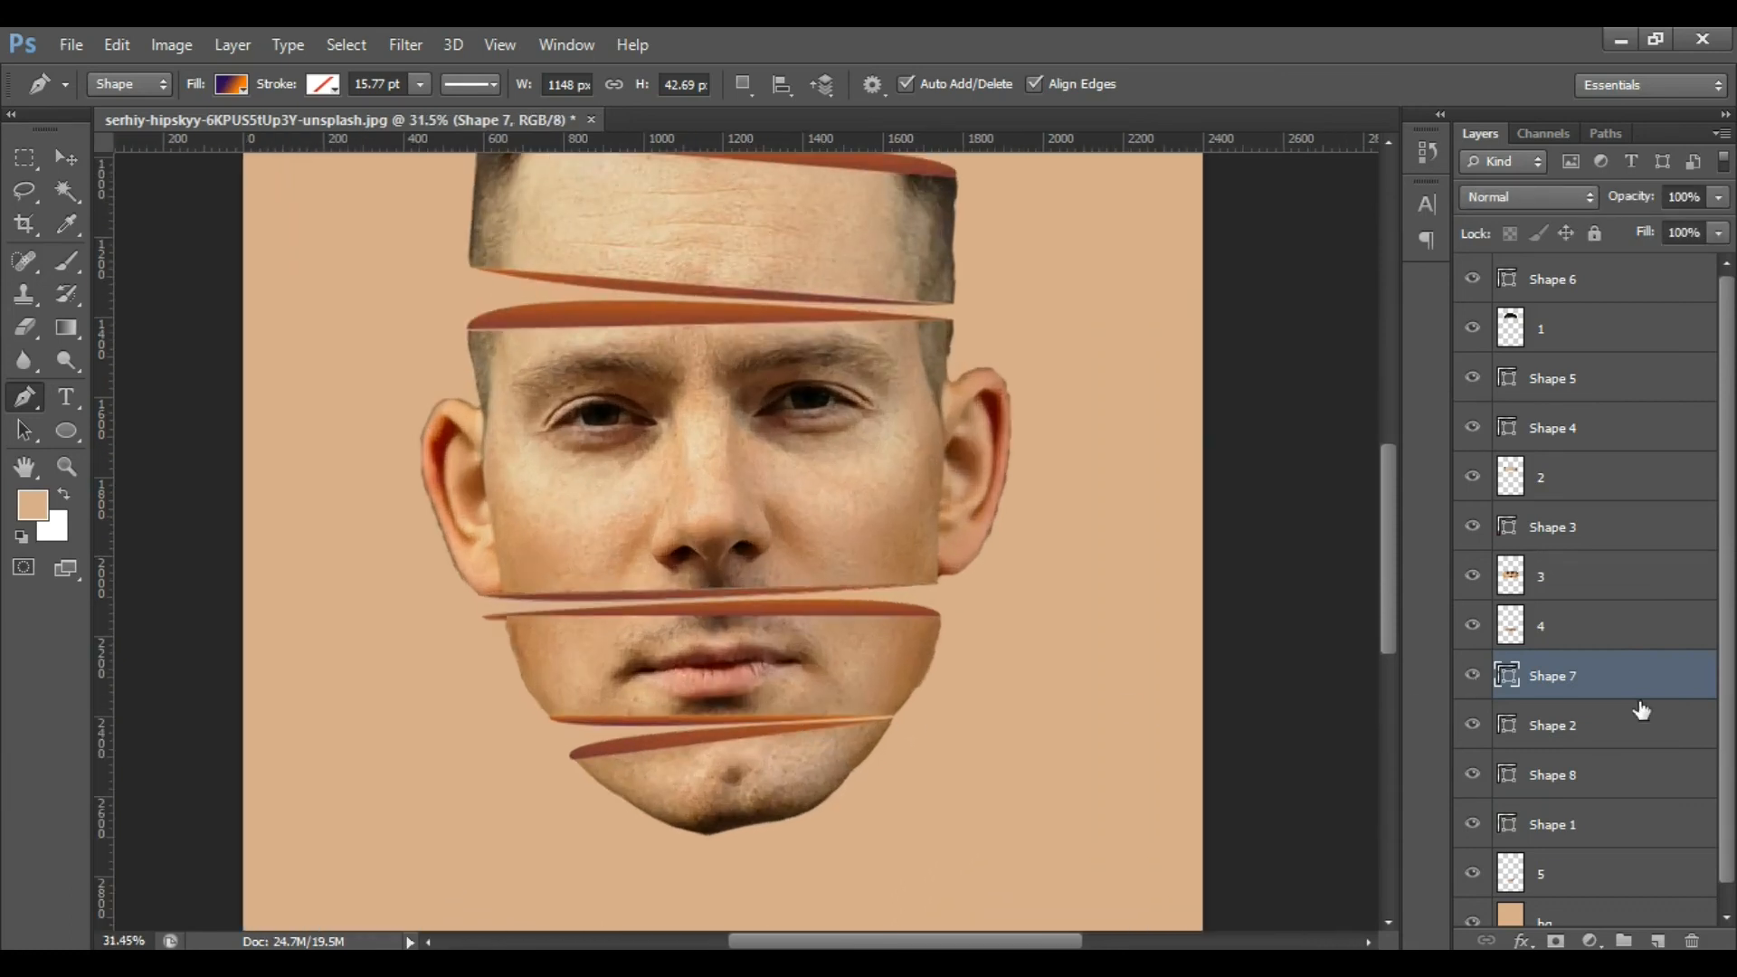
Set the gradient scale to 298% on Shape 7 and to 268% on Shape 4, the forehead slice's lower cut shape.
left_click(231, 85)
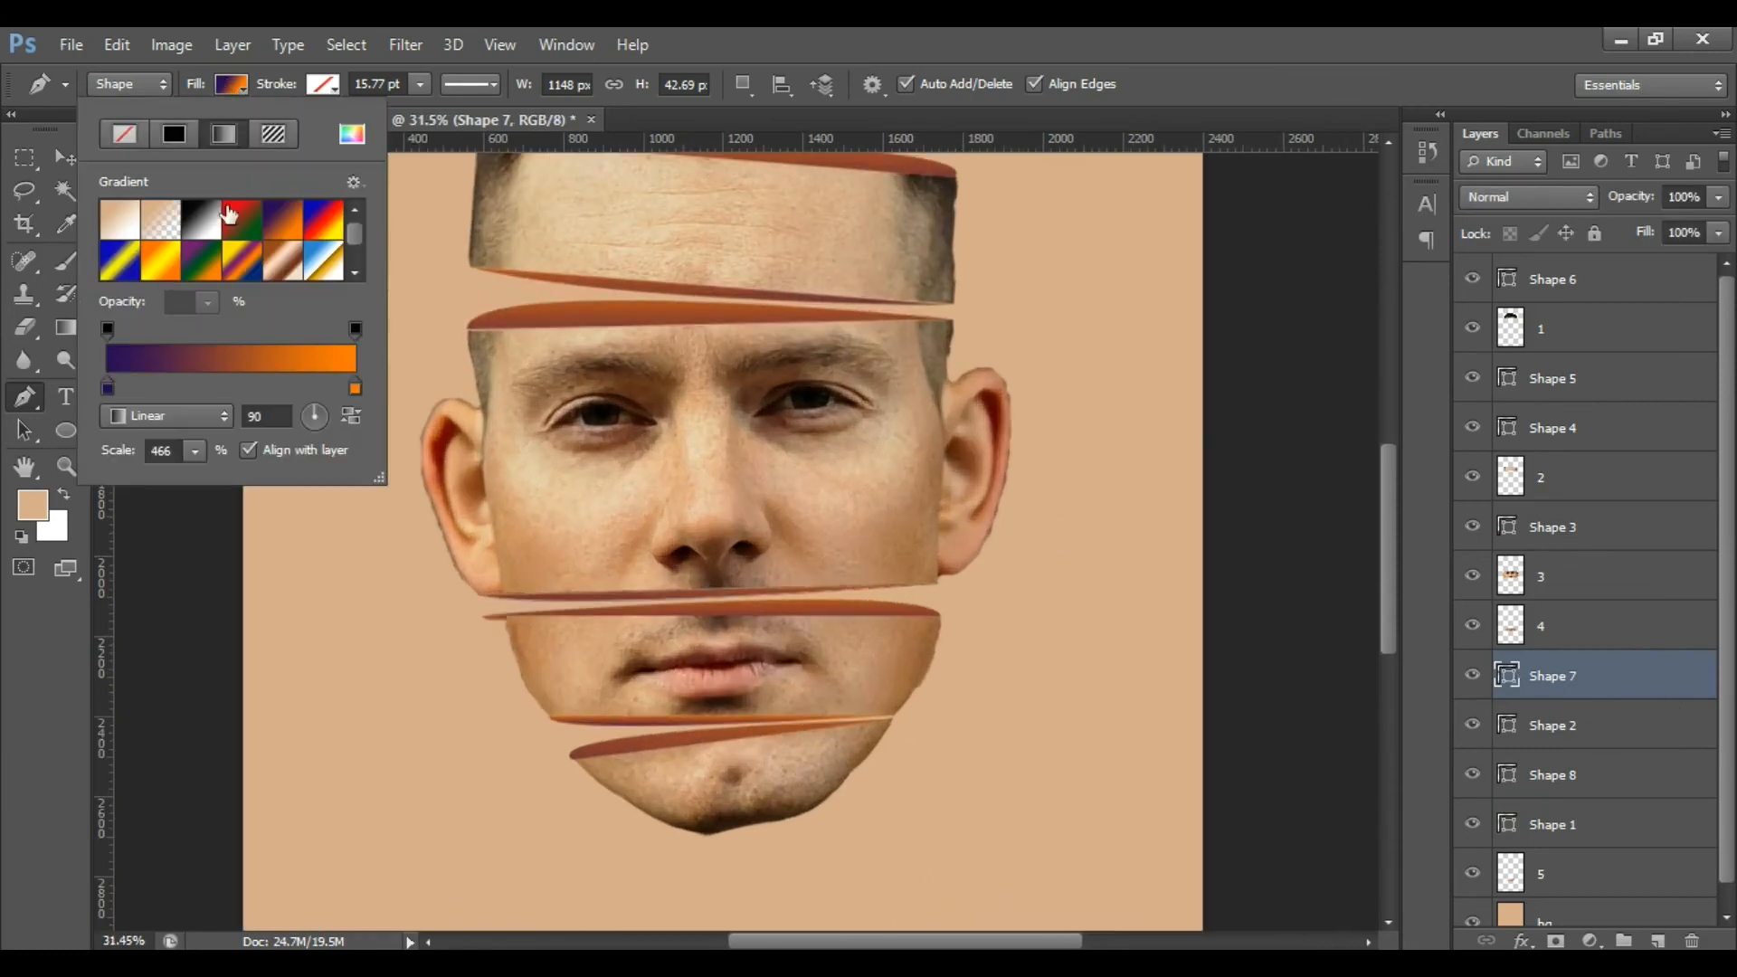
left_click(194, 450)
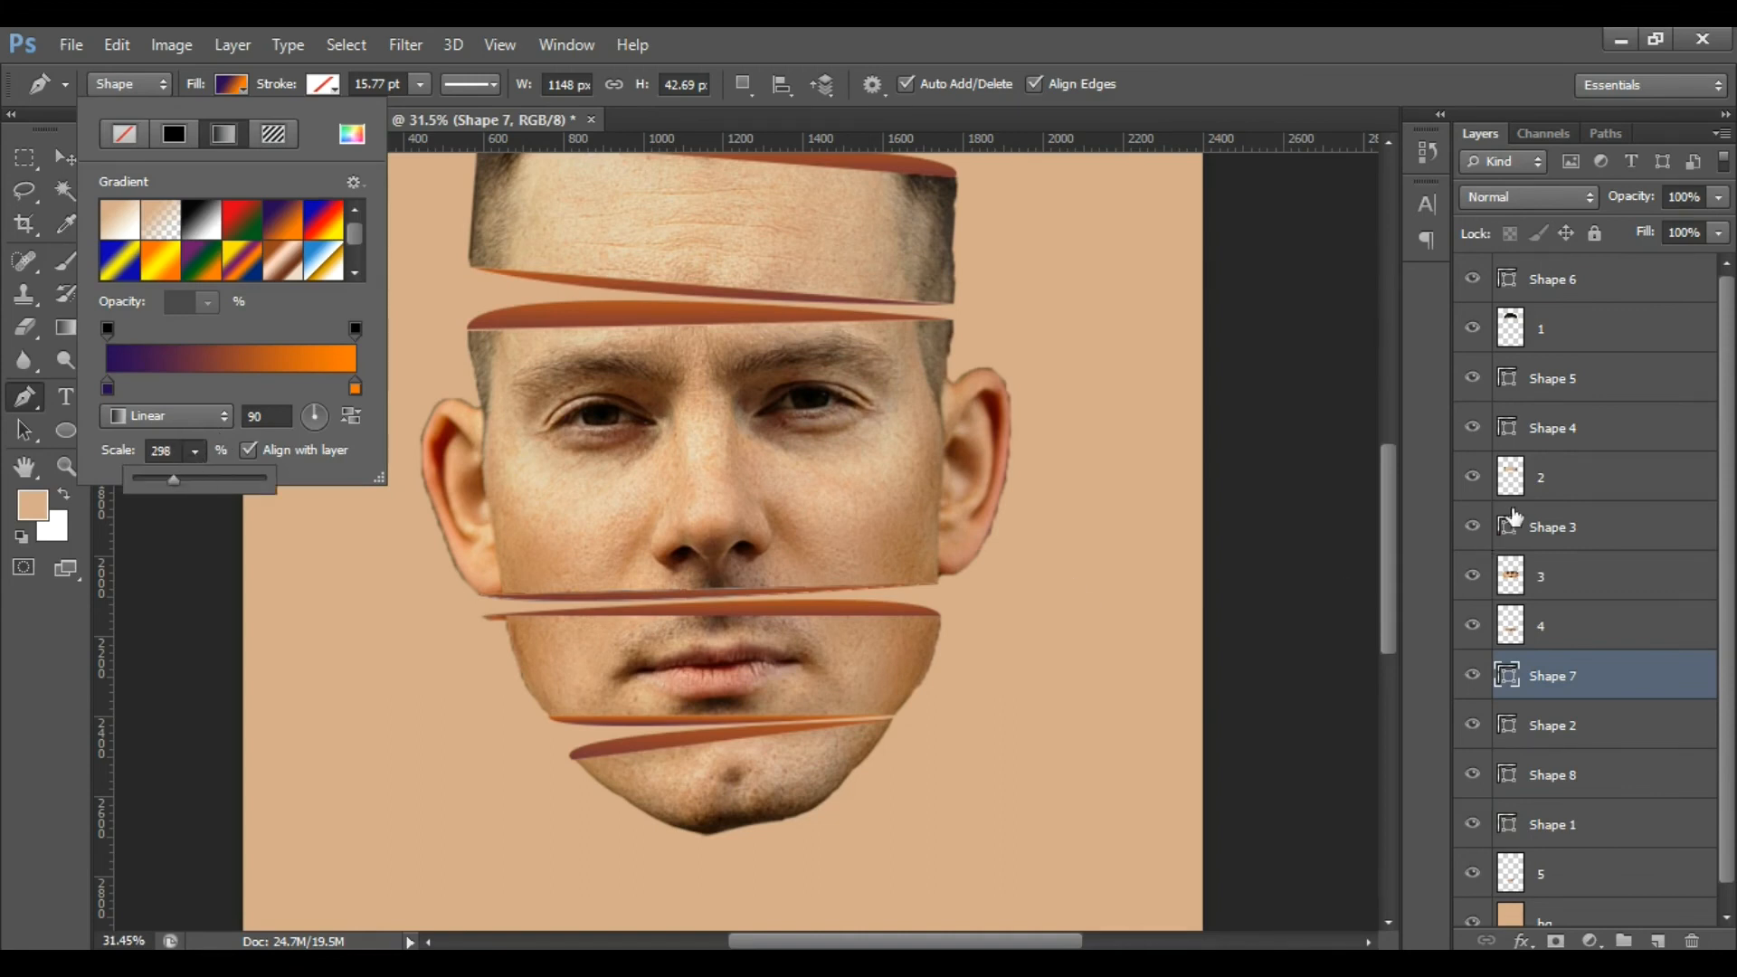
left_click(1602, 493)
left_click(1603, 488)
left_click(1473, 477)
left_click(1472, 478)
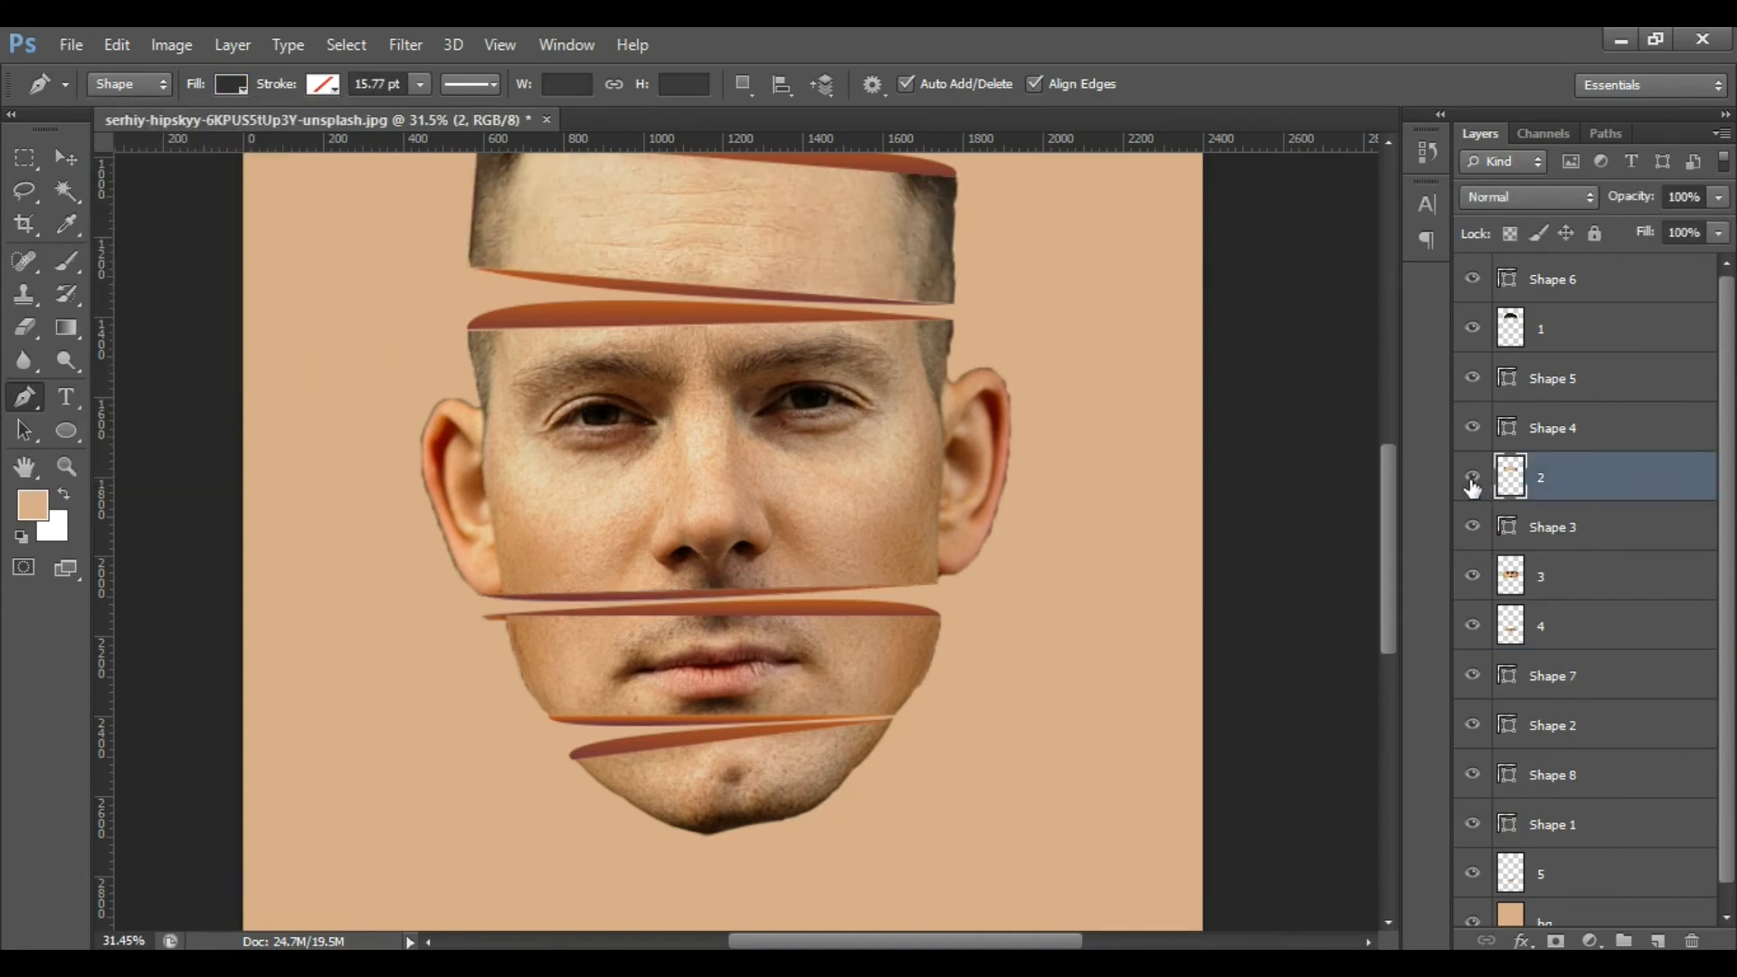
left_click(1549, 443)
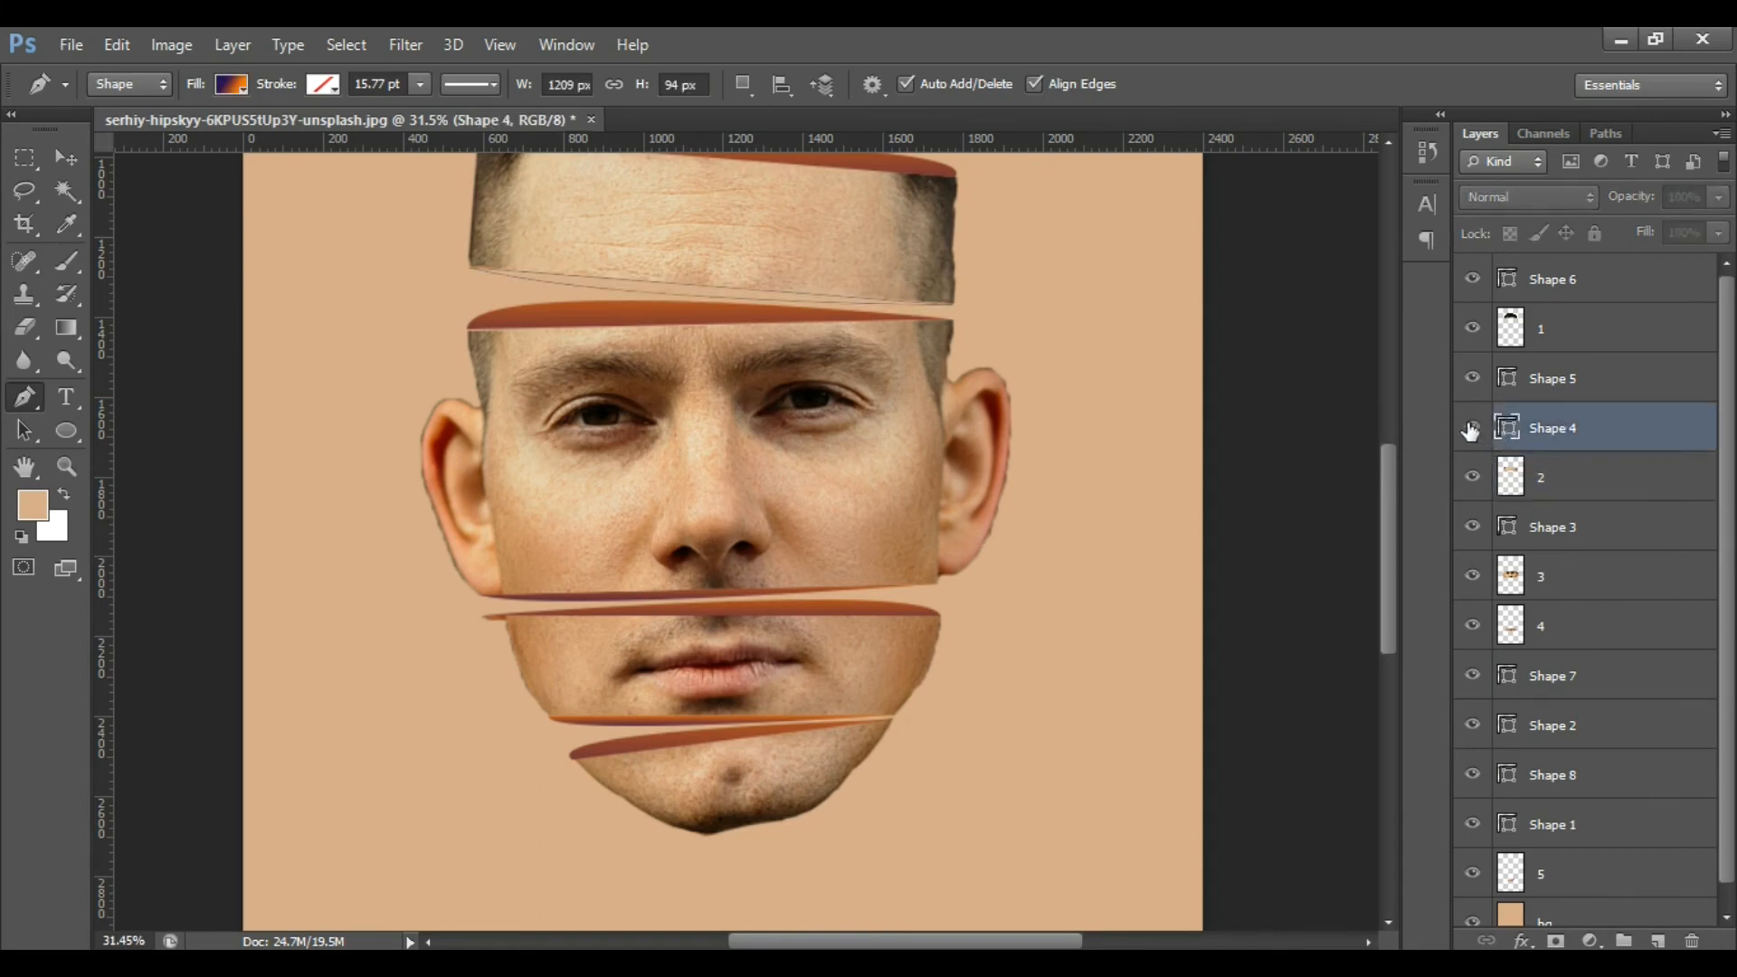
left_click(232, 83)
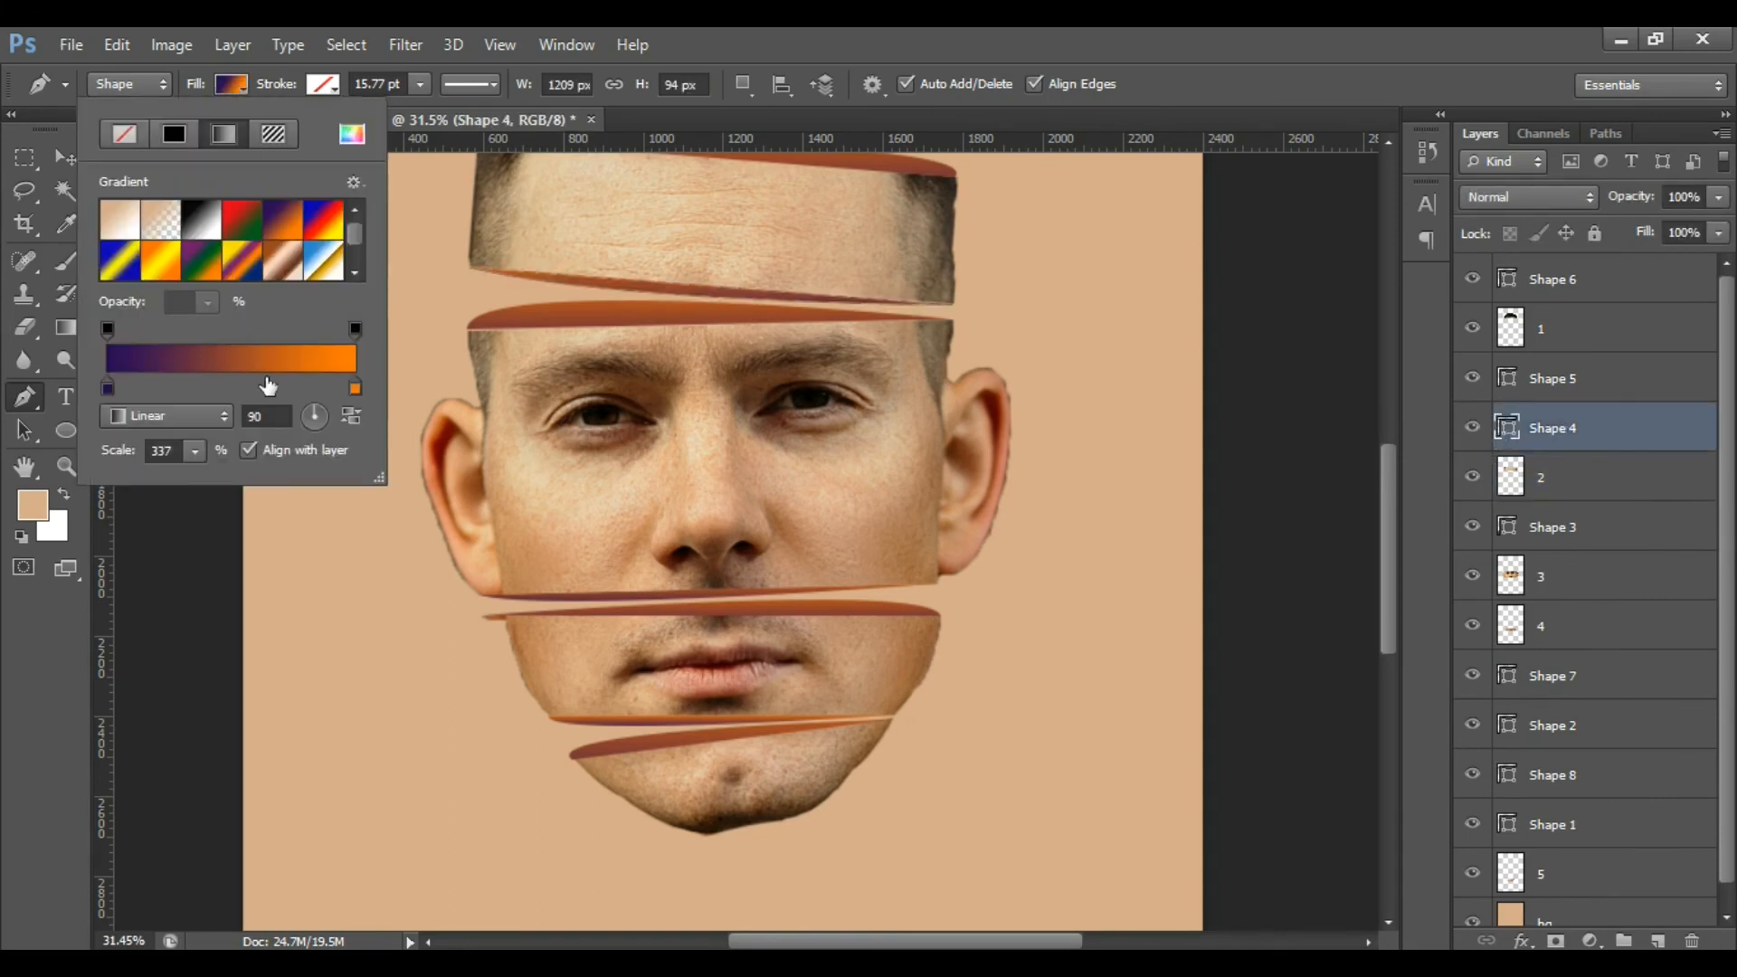
left_click(194, 450)
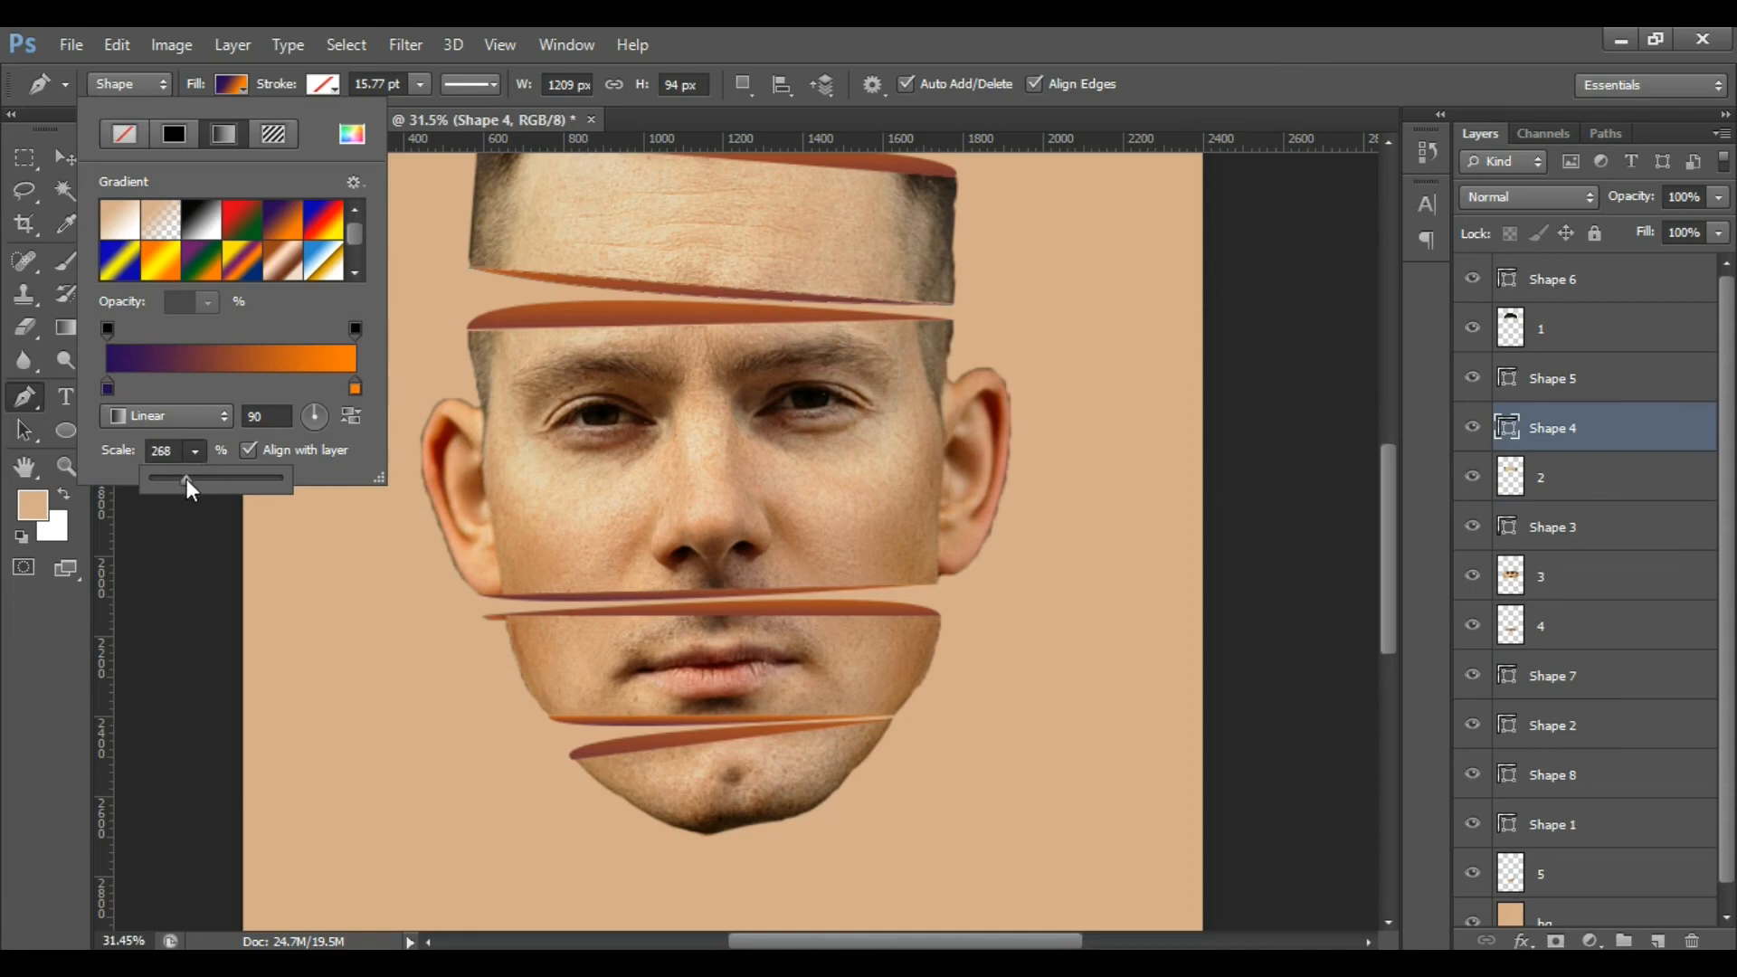
Examine the whole sliced face and check the cut surfaces on the Shape 5, Shape 4 and Shape 7 layers.
left_click(1557, 380)
left_click(1558, 380)
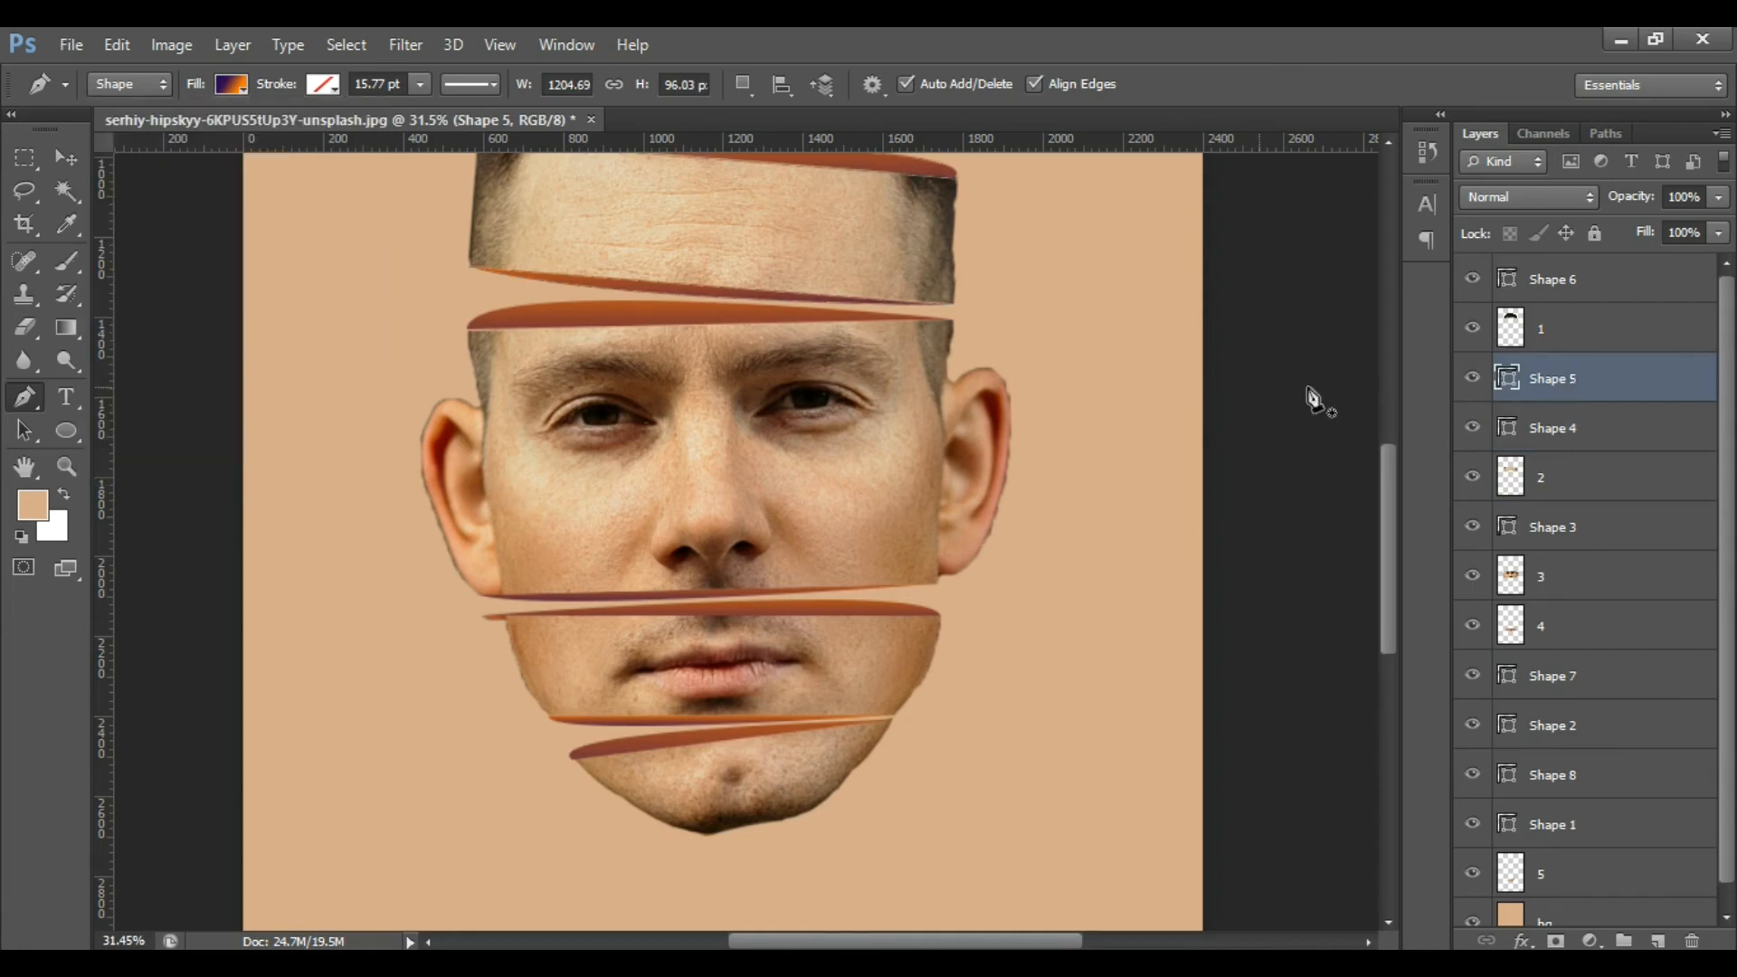
key("ctrl+minus")
key("ctrl+minus")
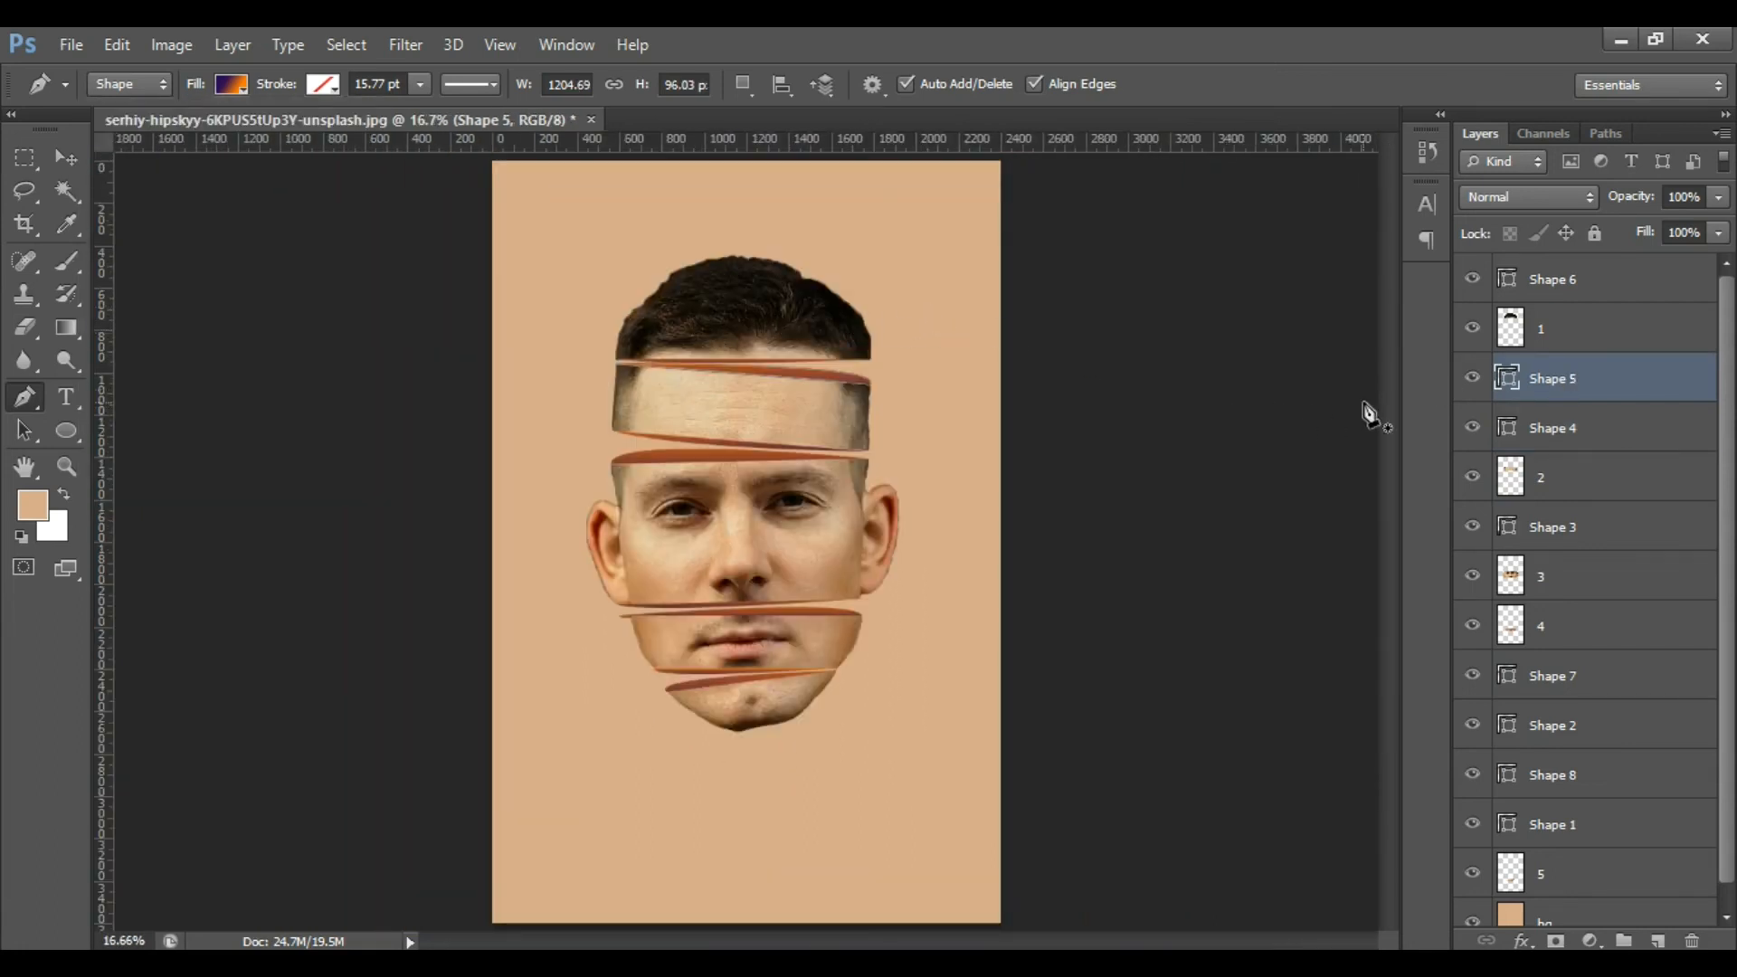
left_click(1646, 434)
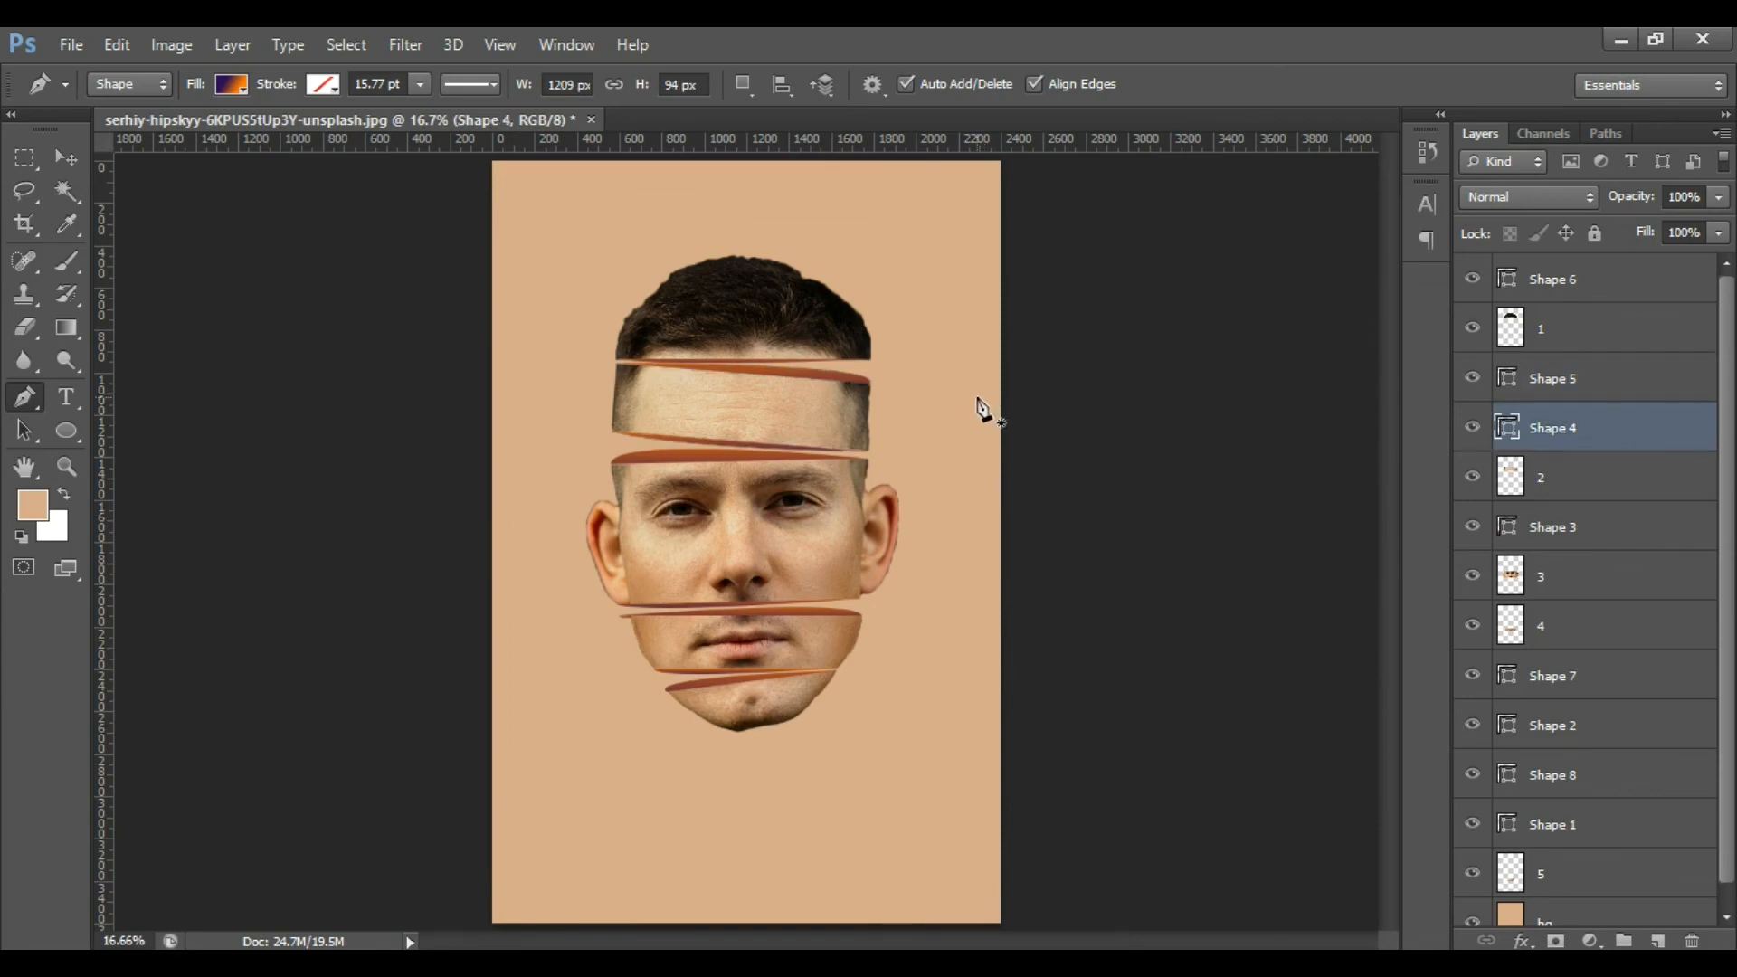
key("ctrl+minus")
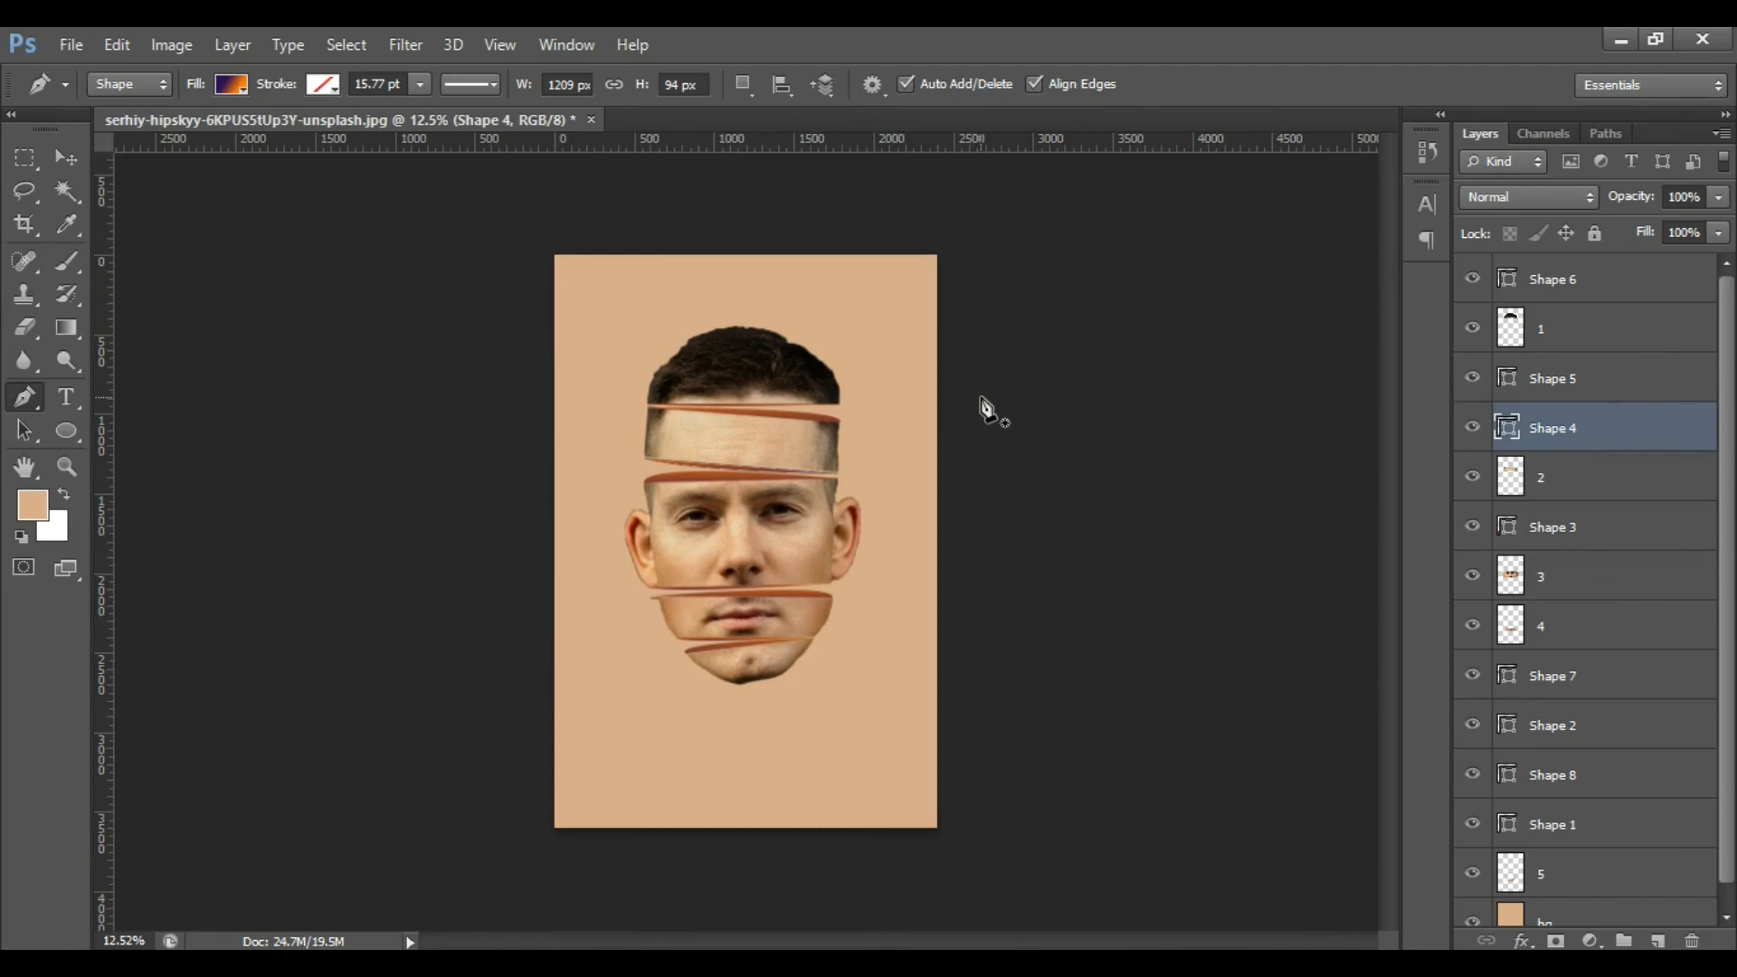
scroll(986, 412, "up", 2)
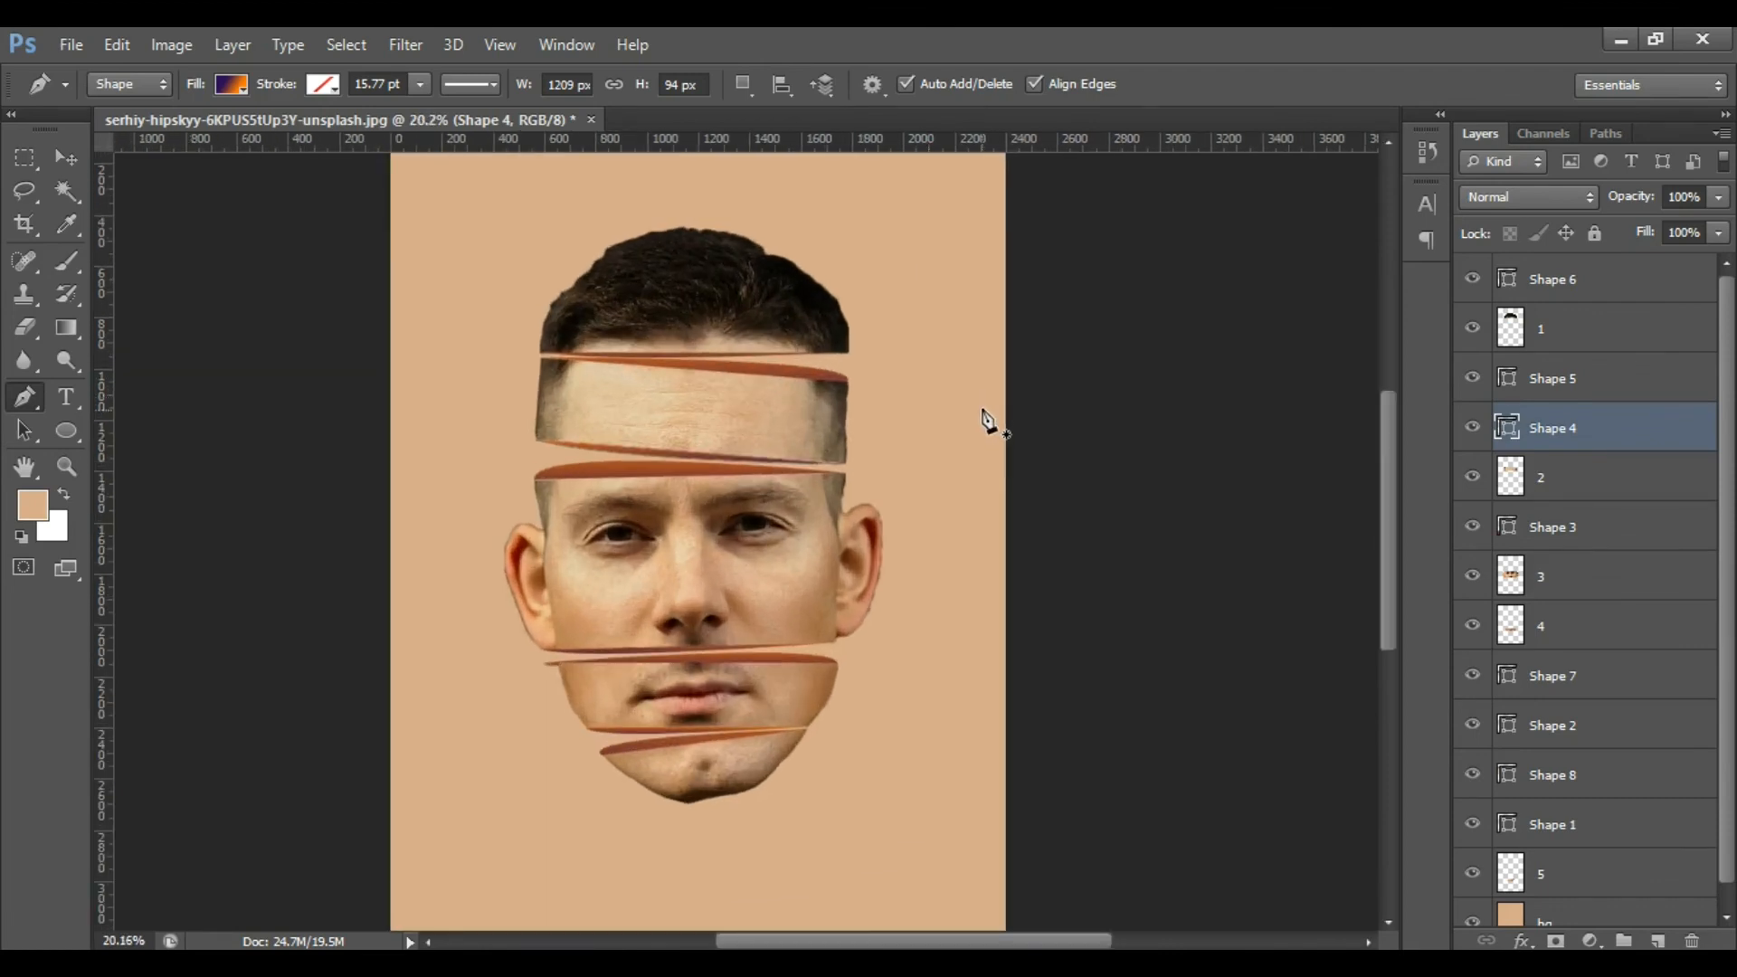
left_click(1603, 679)
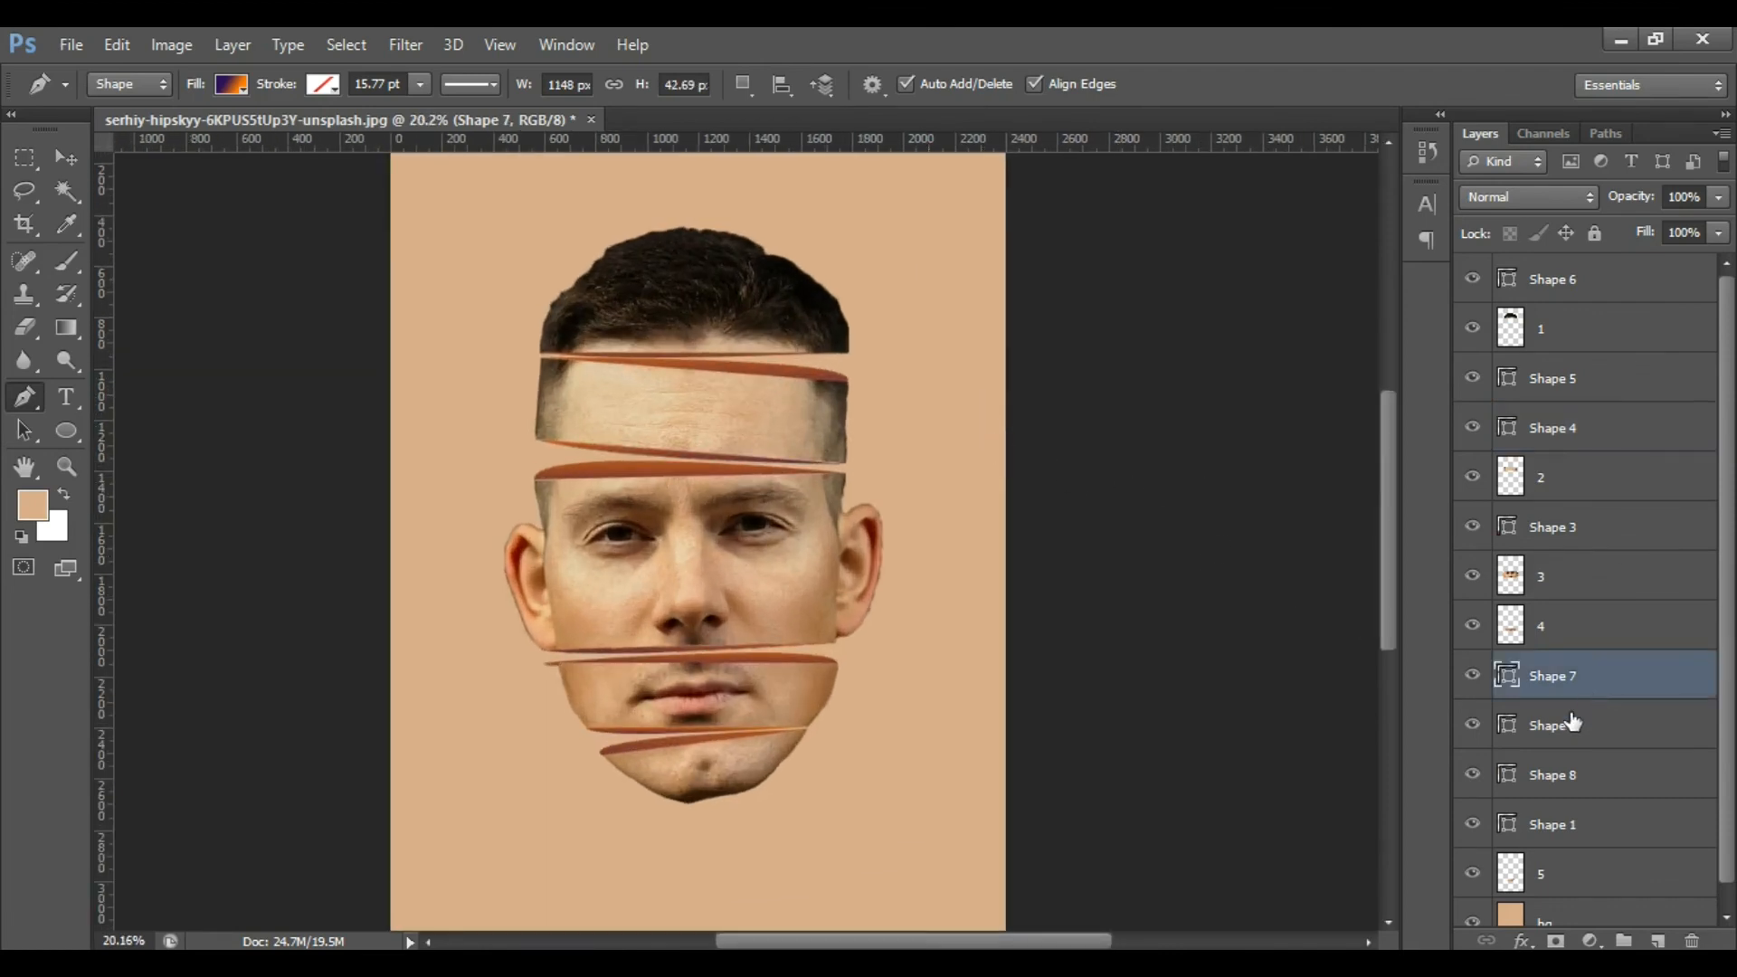
key("ctrl+minus")
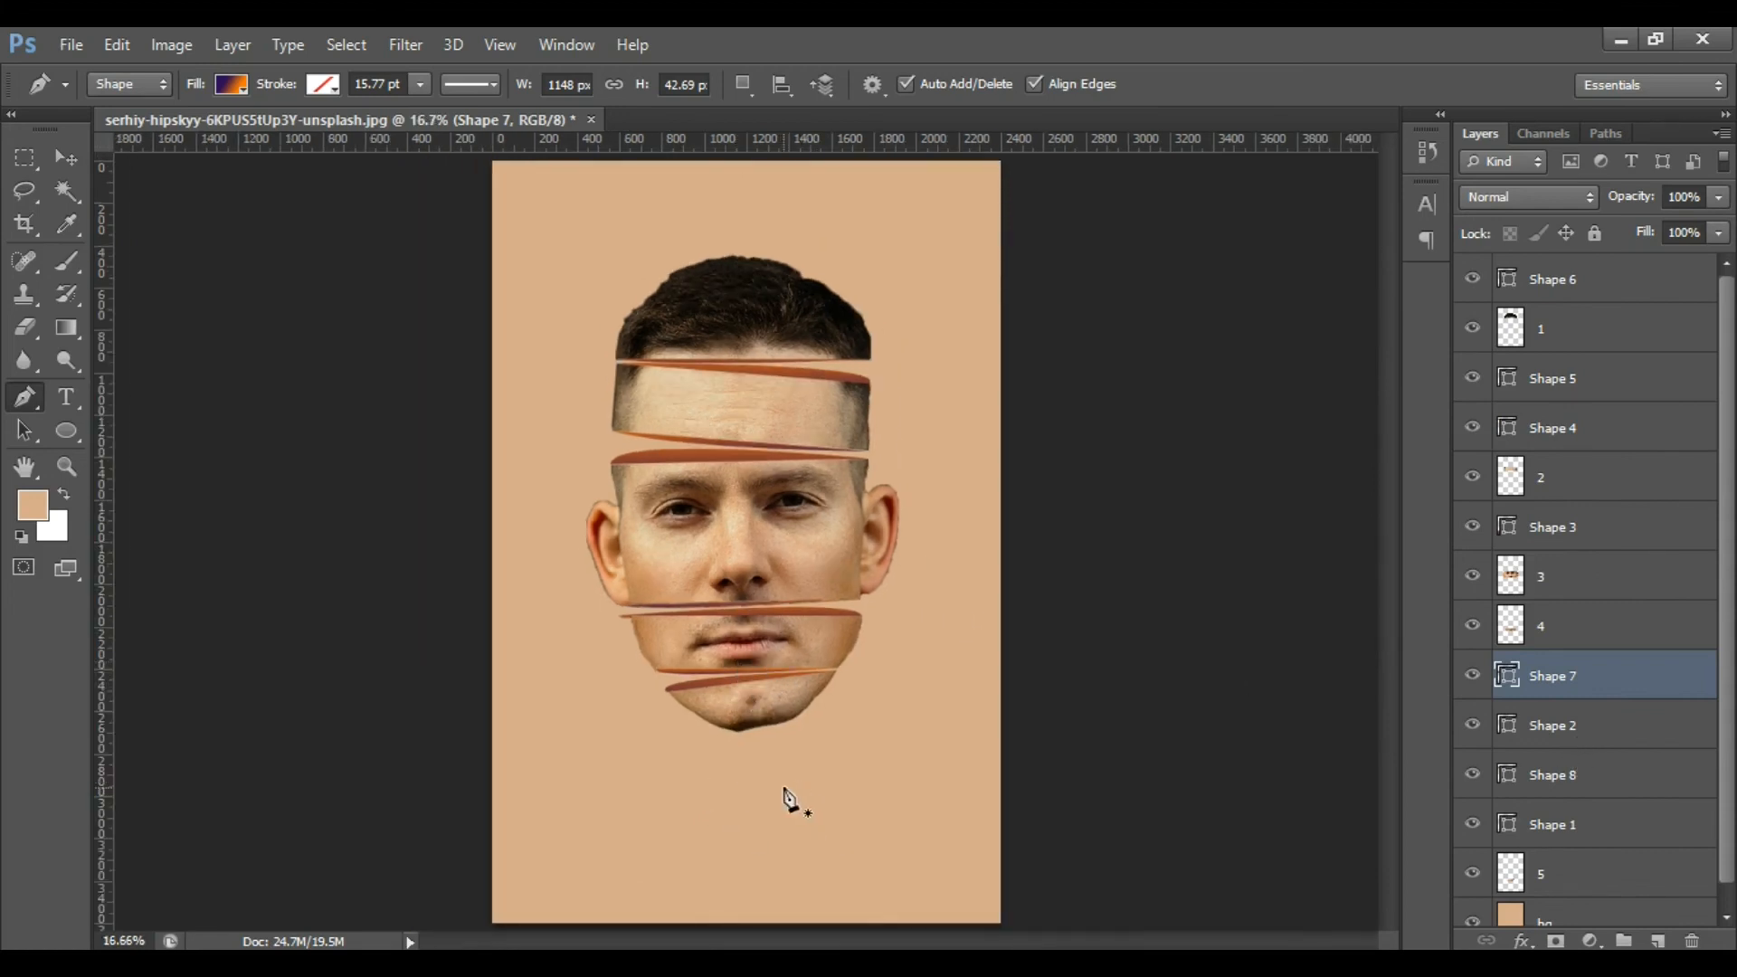
Add a new empty layer directly above the bg layer.
scroll(1603, 726, "down", 1)
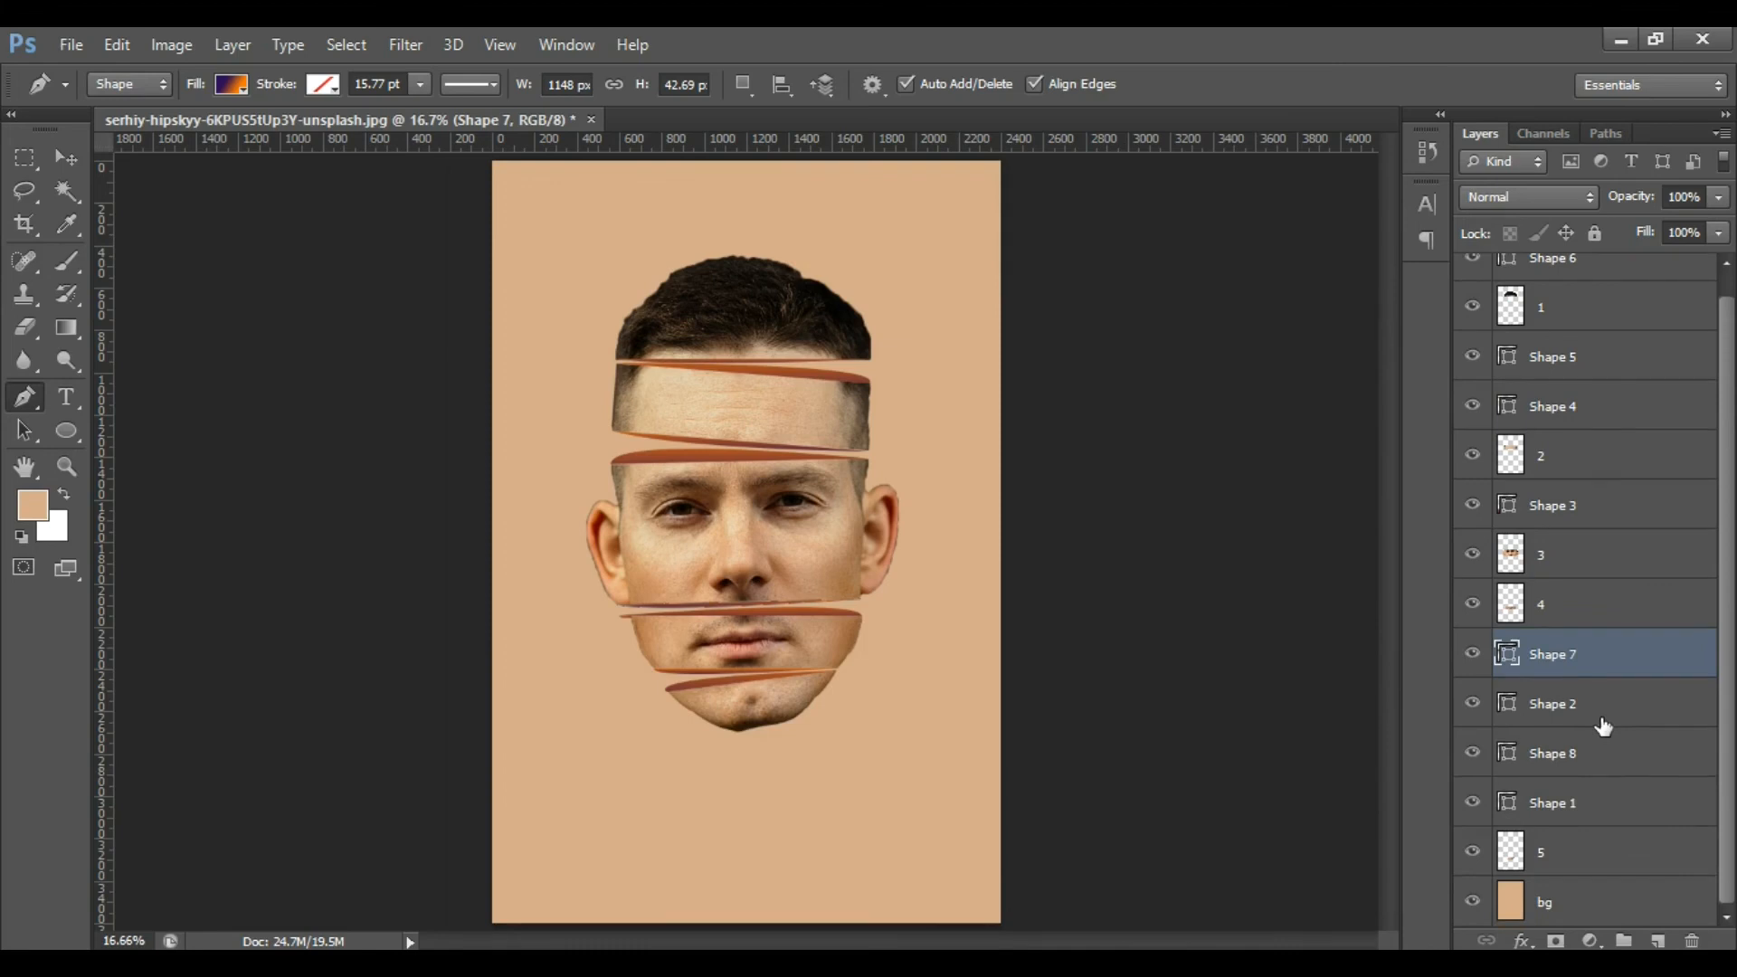
left_click(1606, 903)
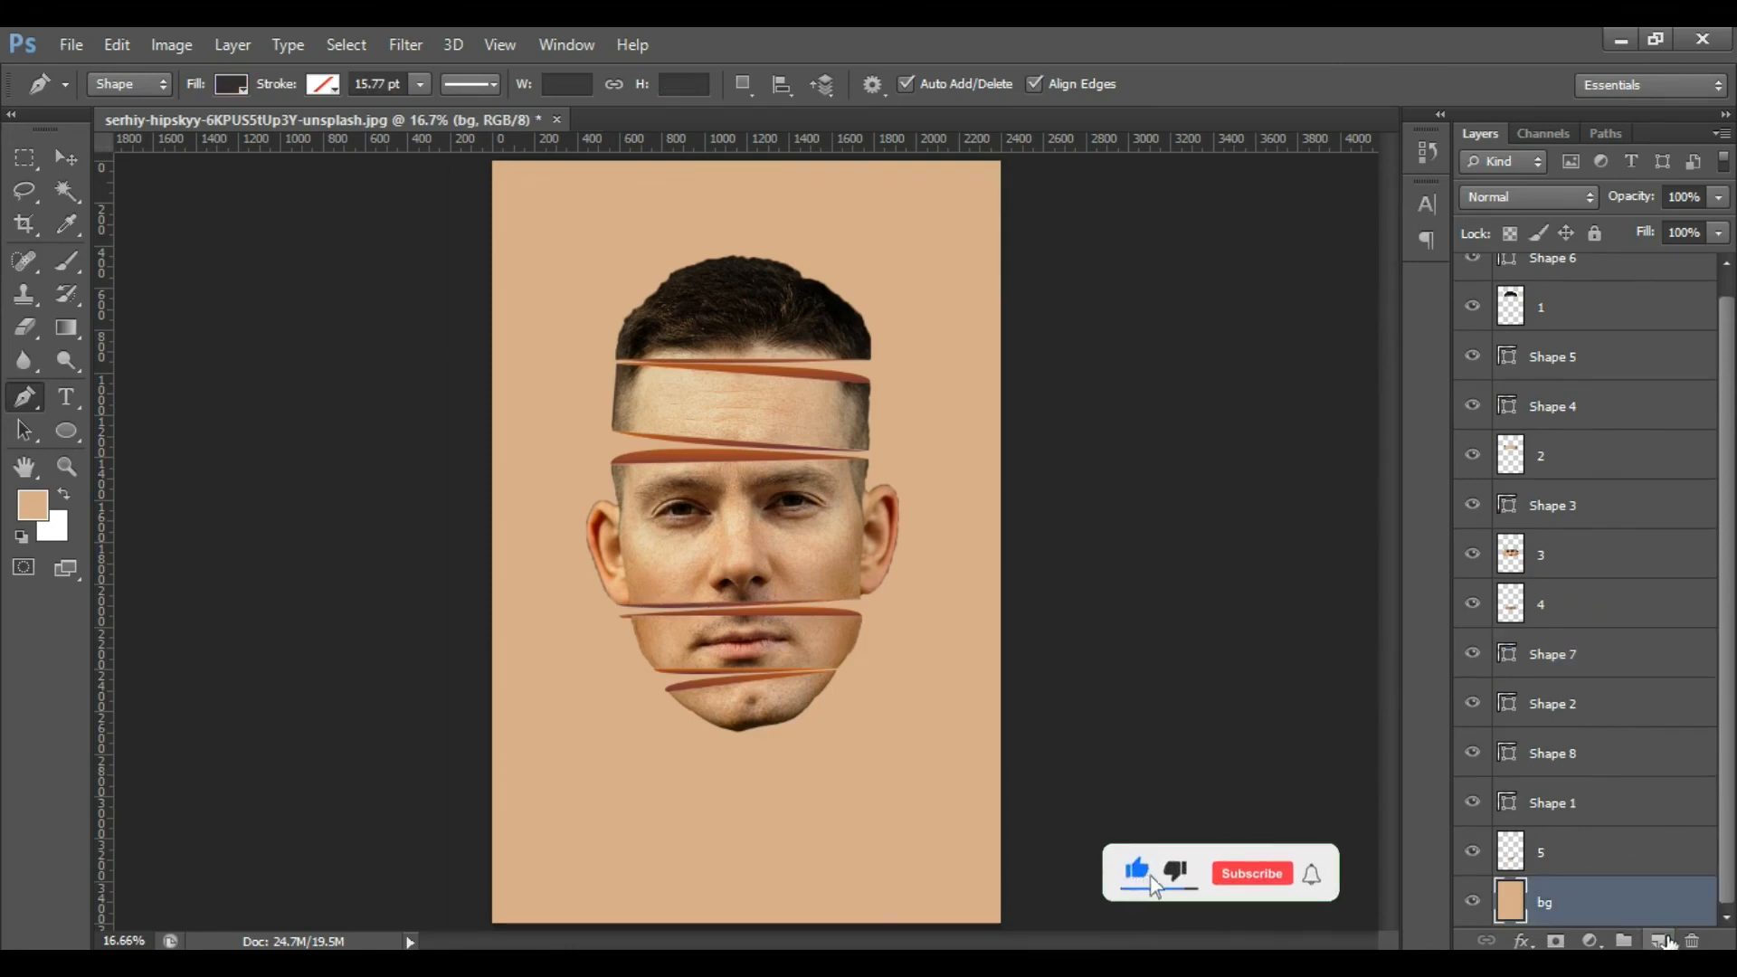
left_click(1661, 941)
scroll(1639, 900, "down", 2)
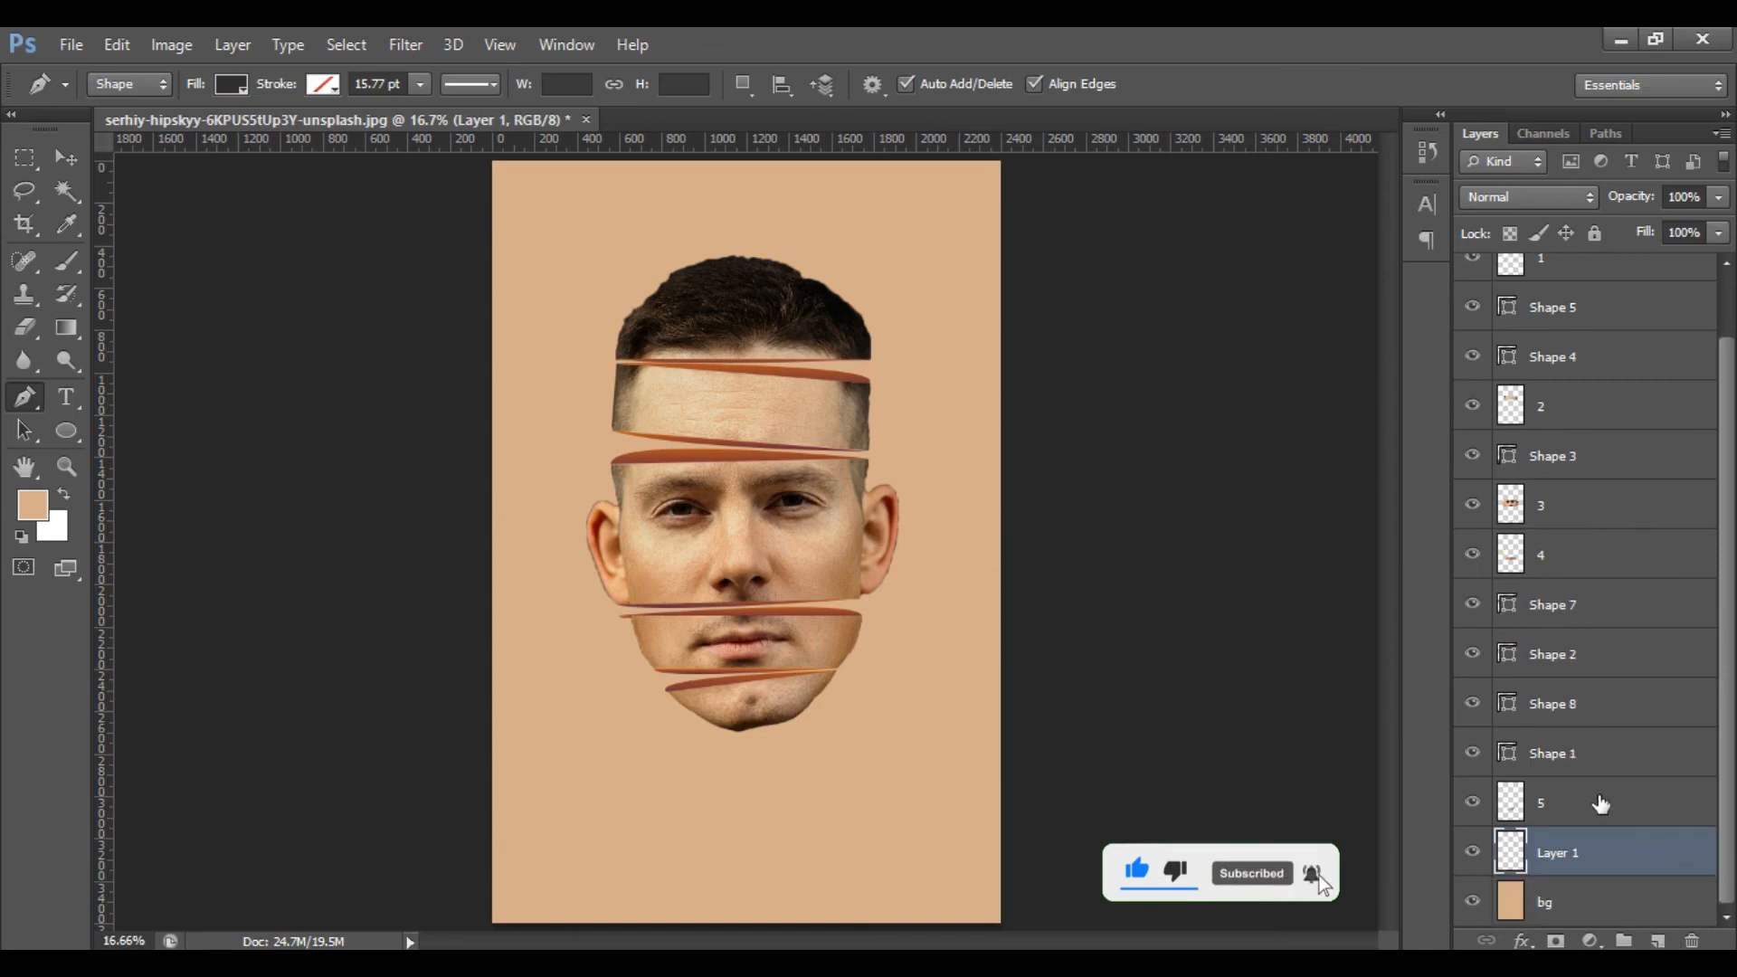
Switch to the Brush tool and set the foreground color to near-black #0d0d0c.
left_click_drag(60, 266, 101, 263)
left_click(156, 257)
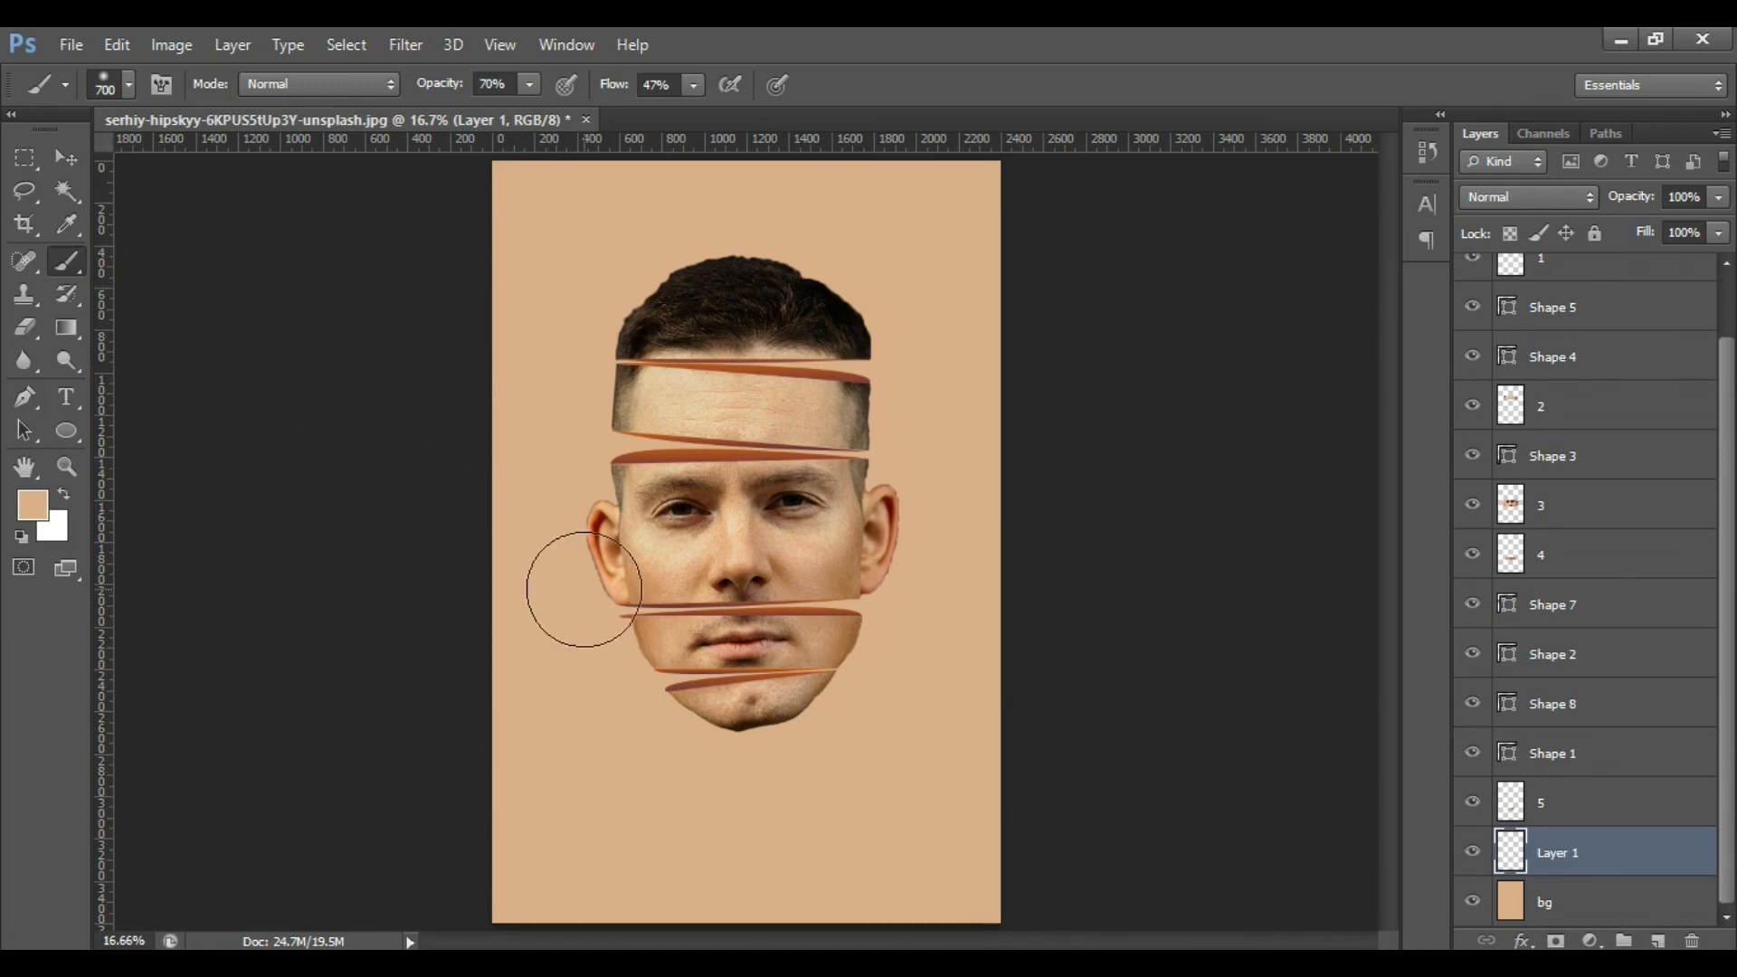
key("i")
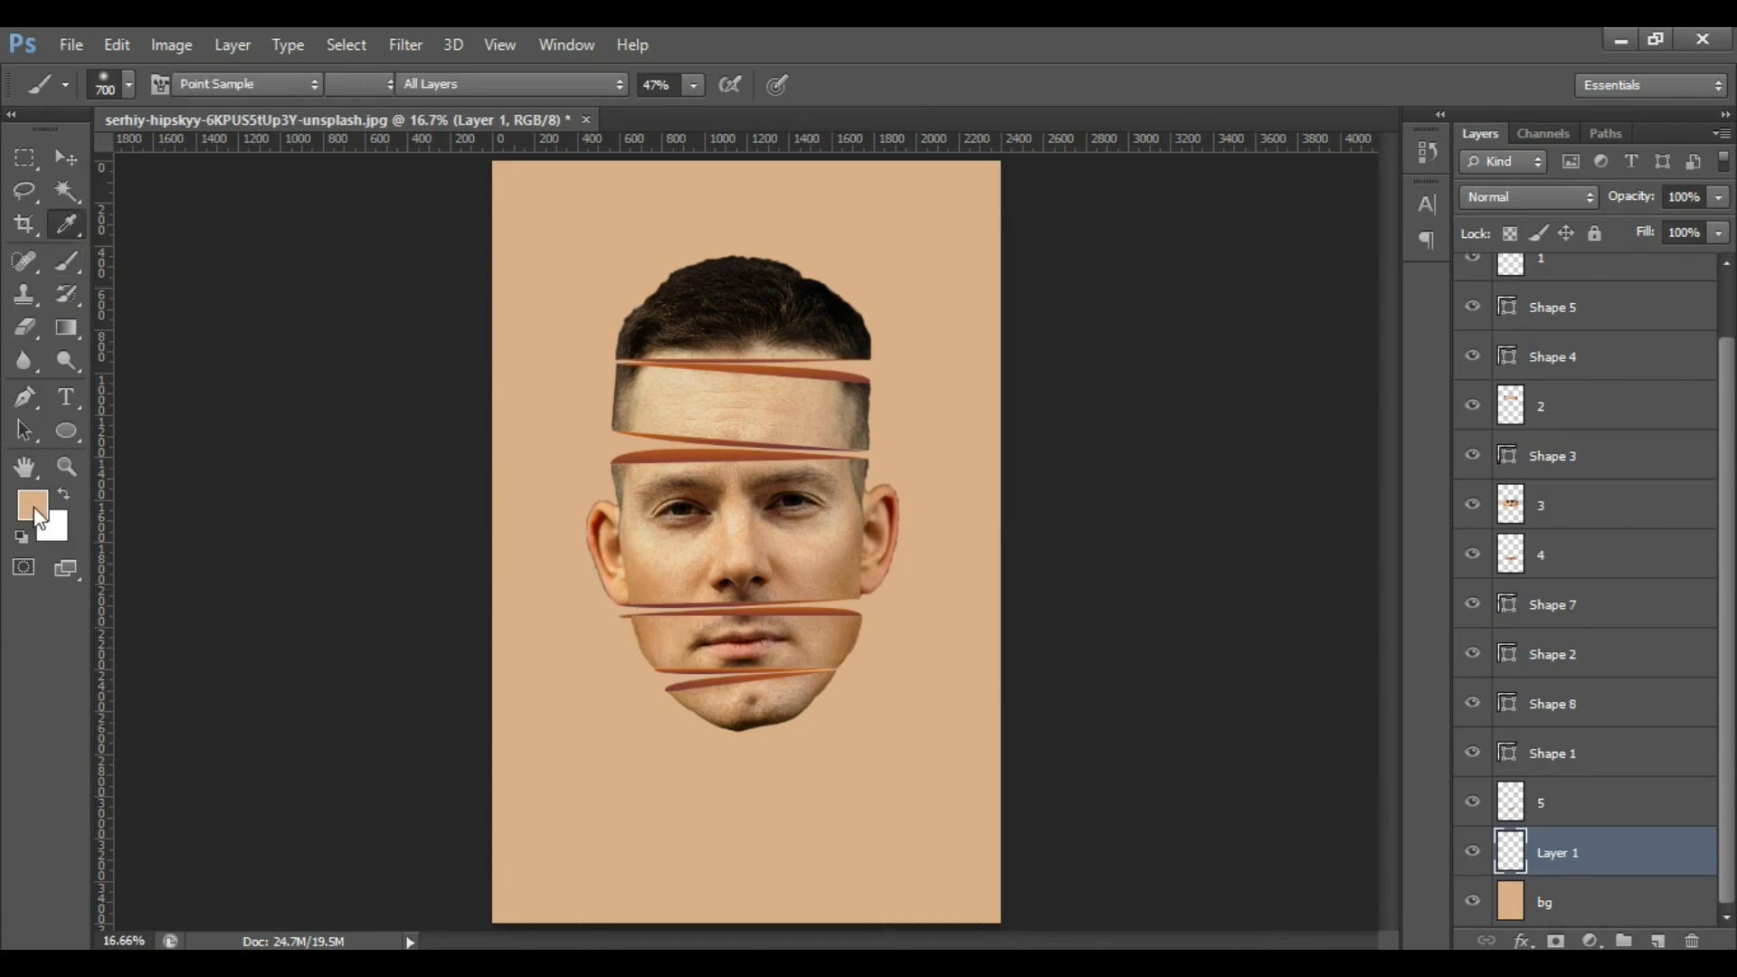
left_click(32, 504)
left_click_drag(1114, 629, 975, 693)
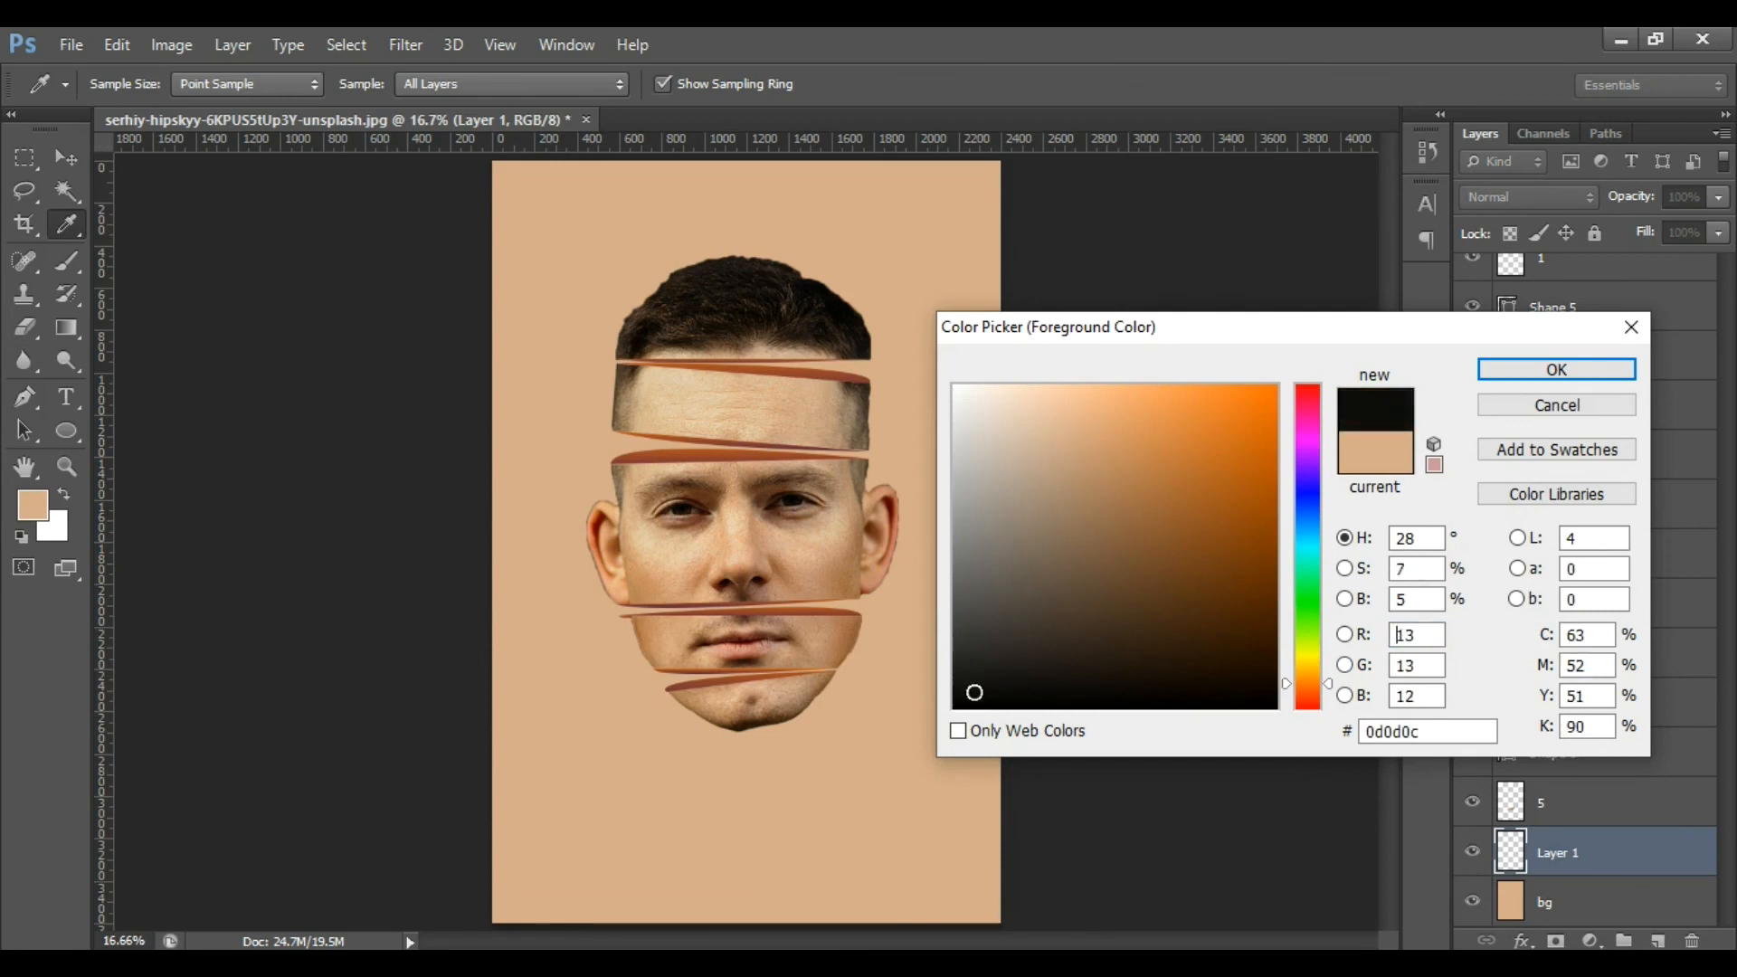
left_click(1537, 375)
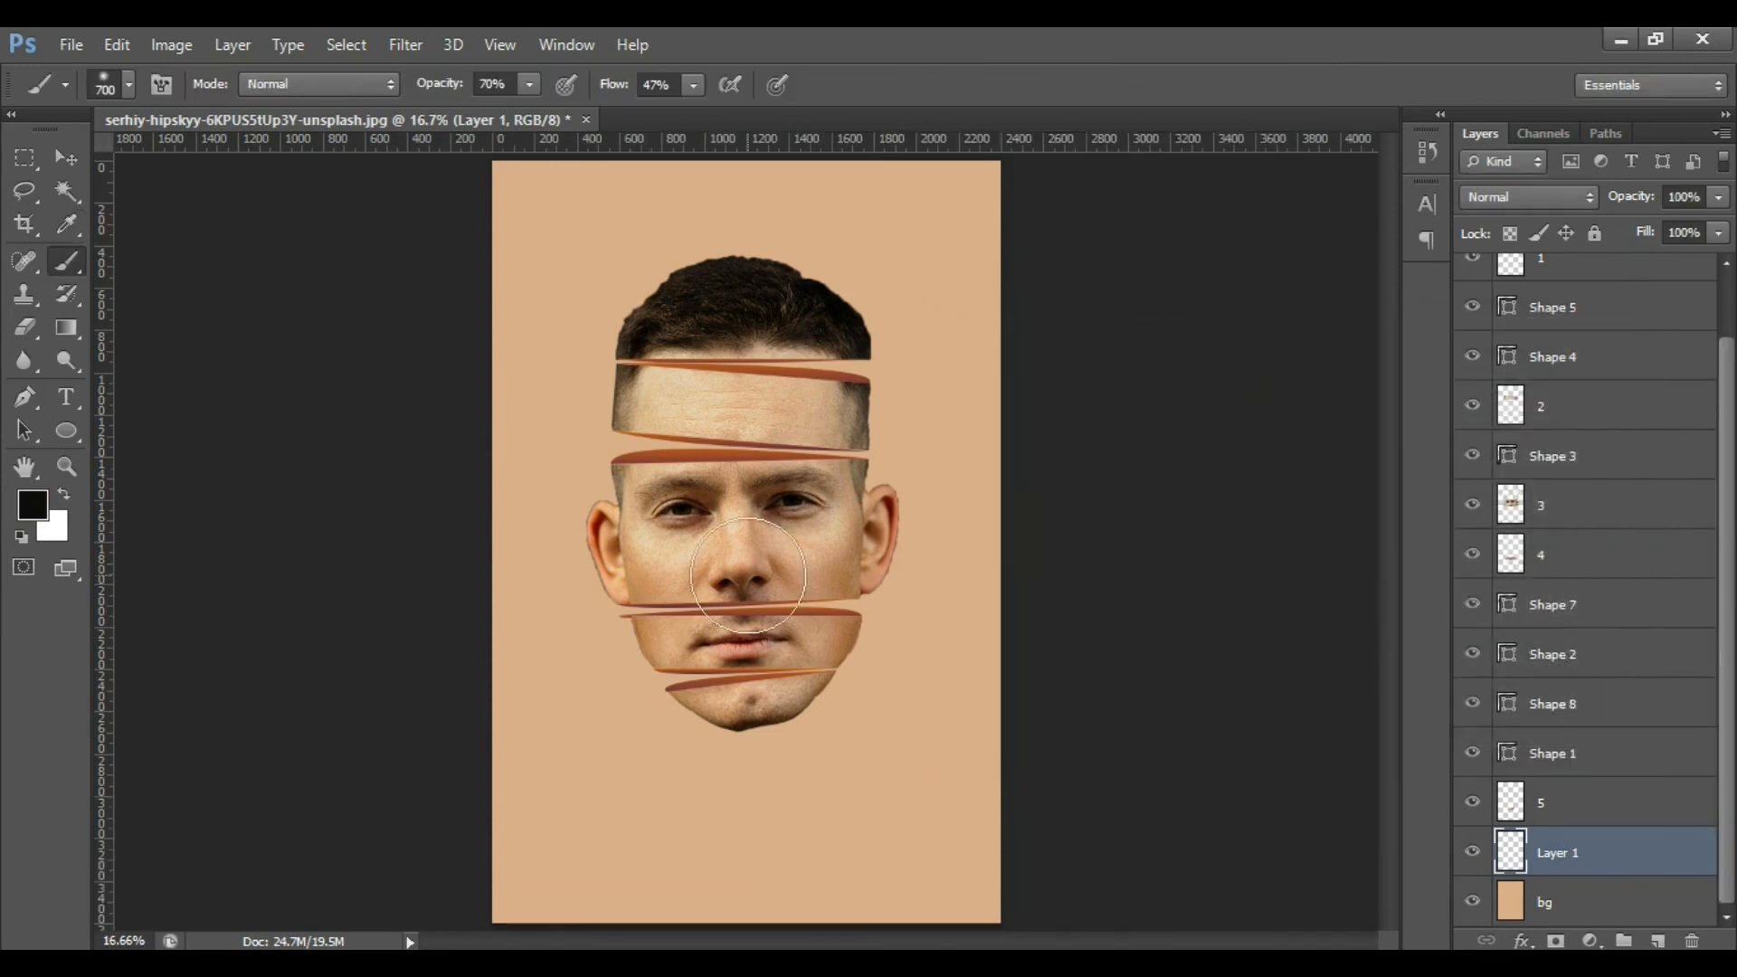
Paint one soft shadow spot below the chin with a 1000 px brush at 67% opacity and 58% flow.
scroll(749, 775, "down", 2)
scroll(749, 776, "up", 3)
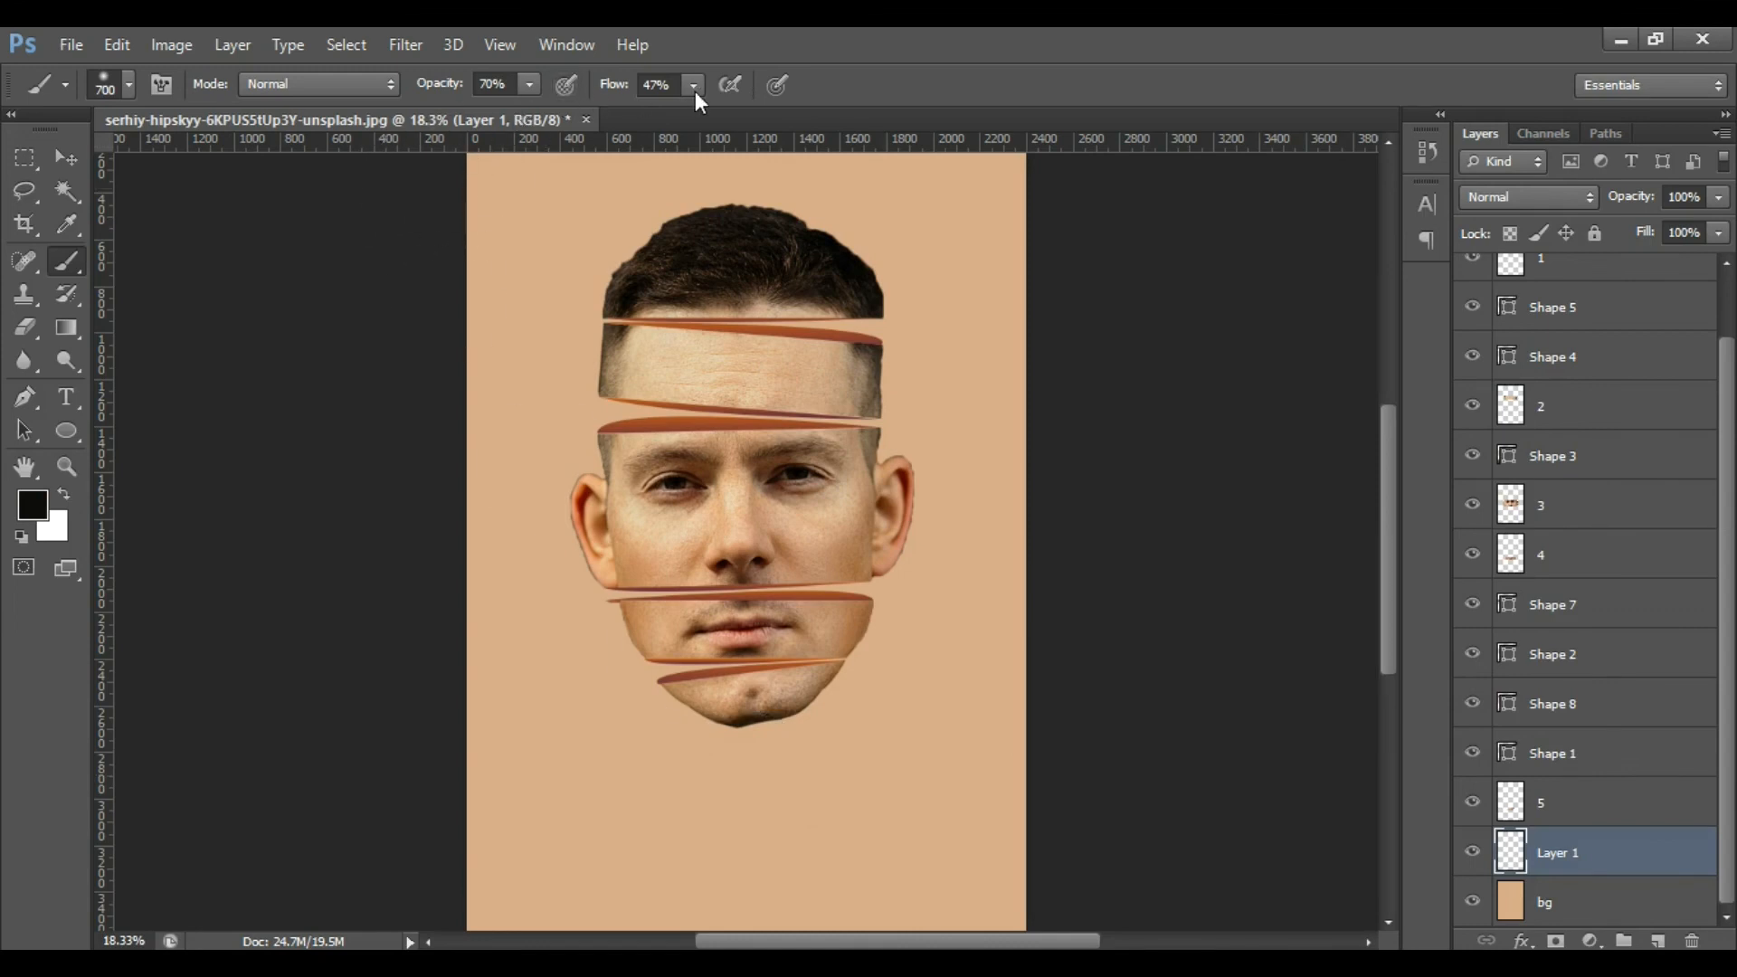
left_click(530, 84)
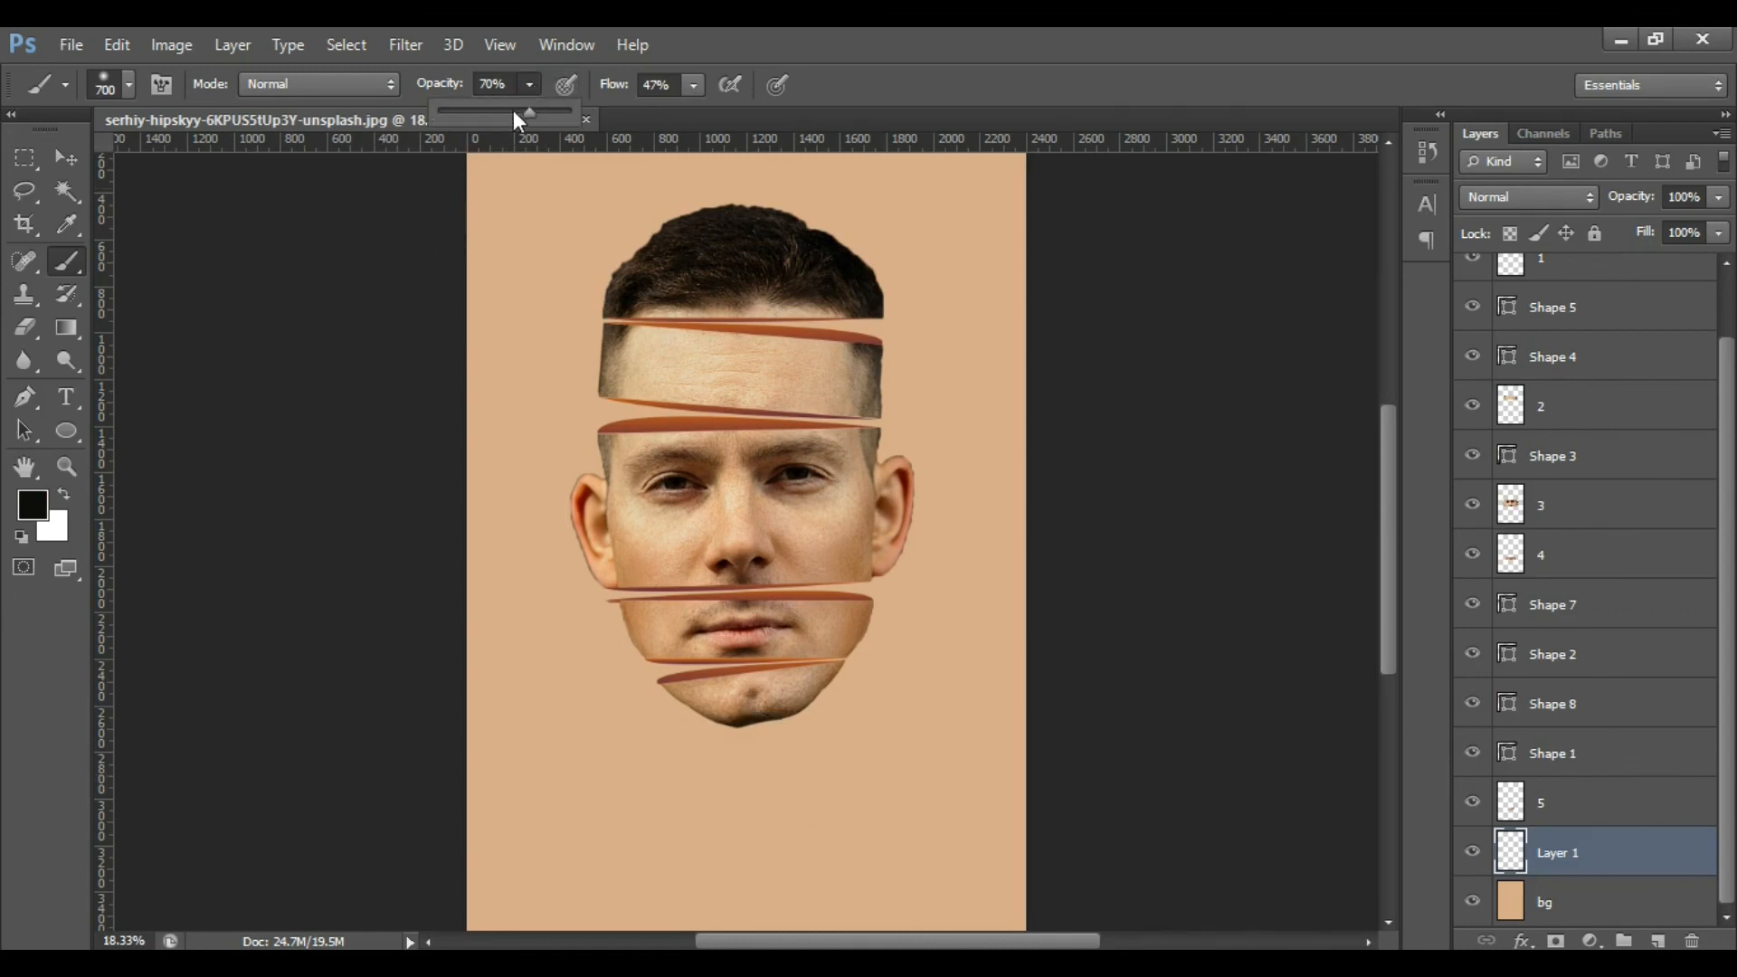
left_click(696, 88)
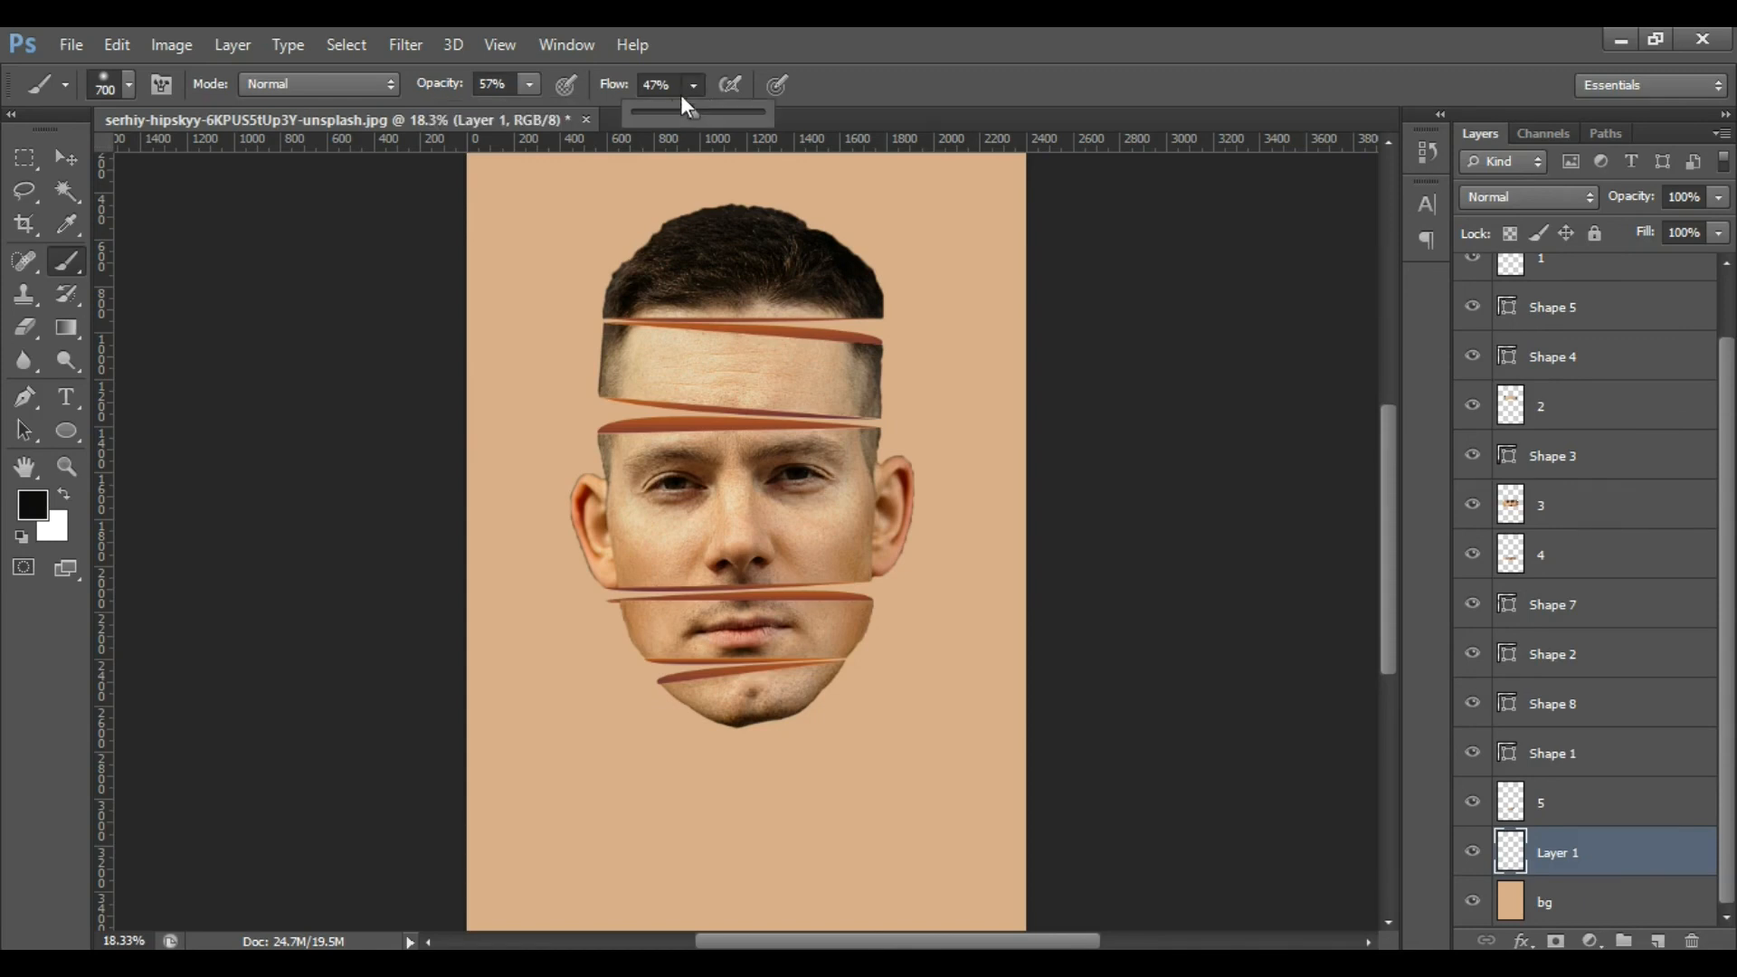
left_click_drag(685, 121, 669, 120)
scroll(724, 248, "down", 2)
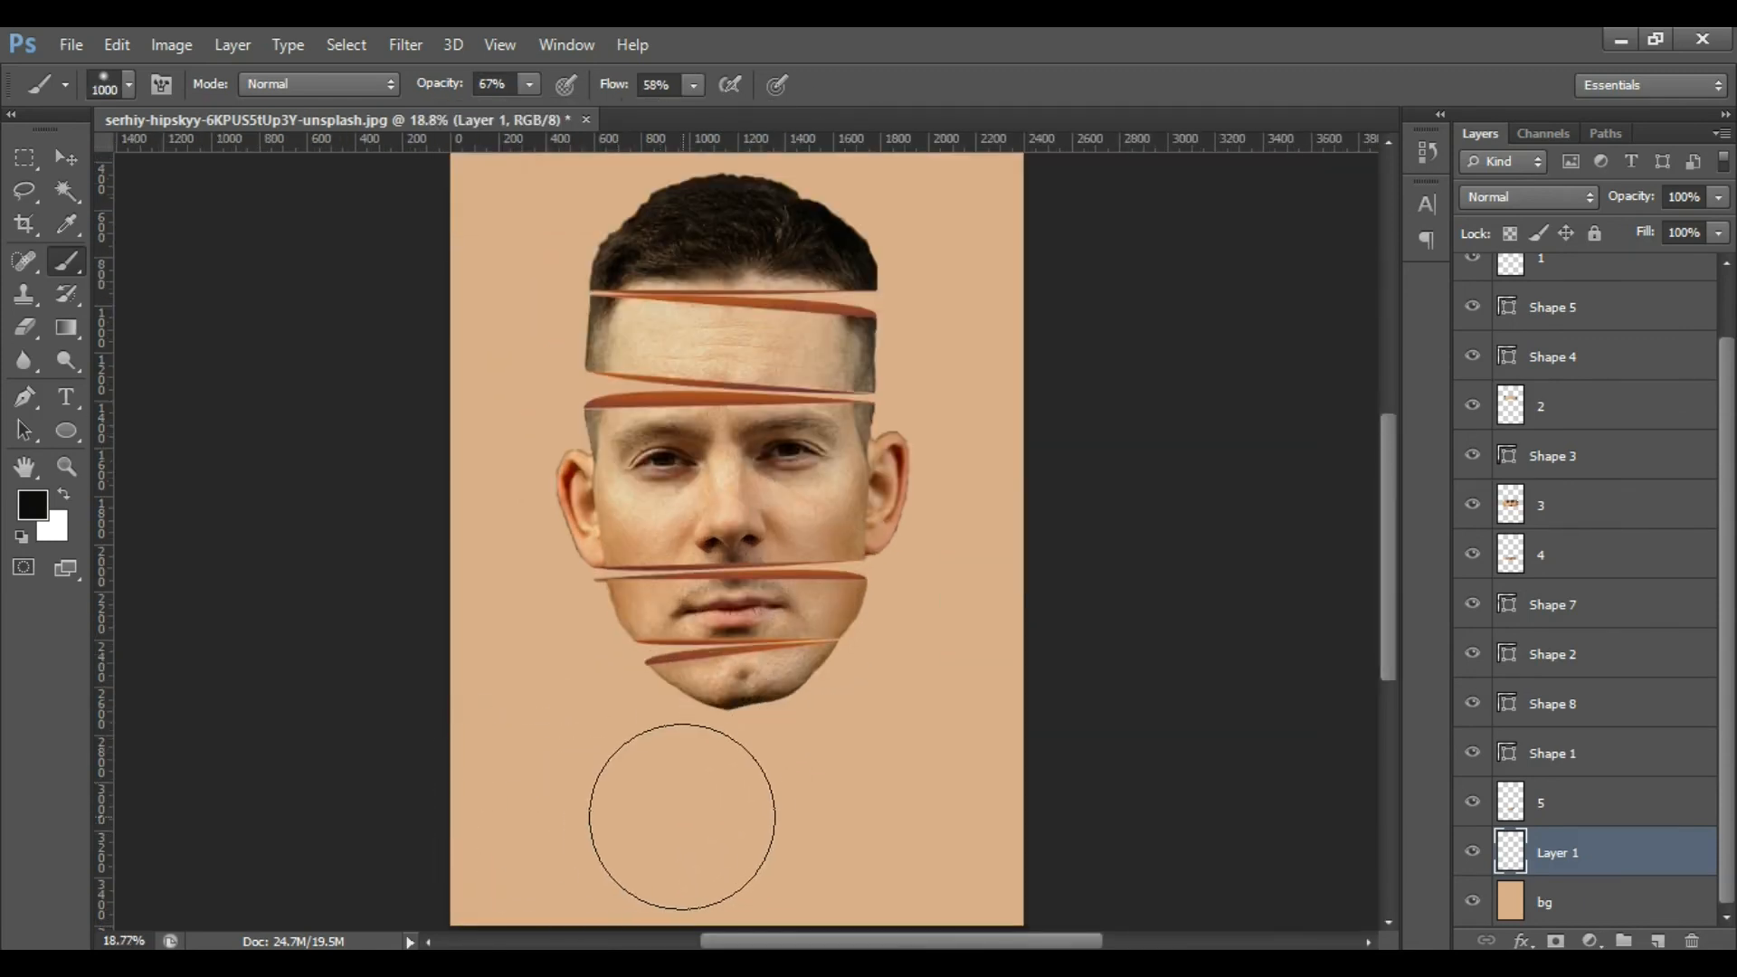
left_click(697, 823)
scroll(600, 821, "down", 1)
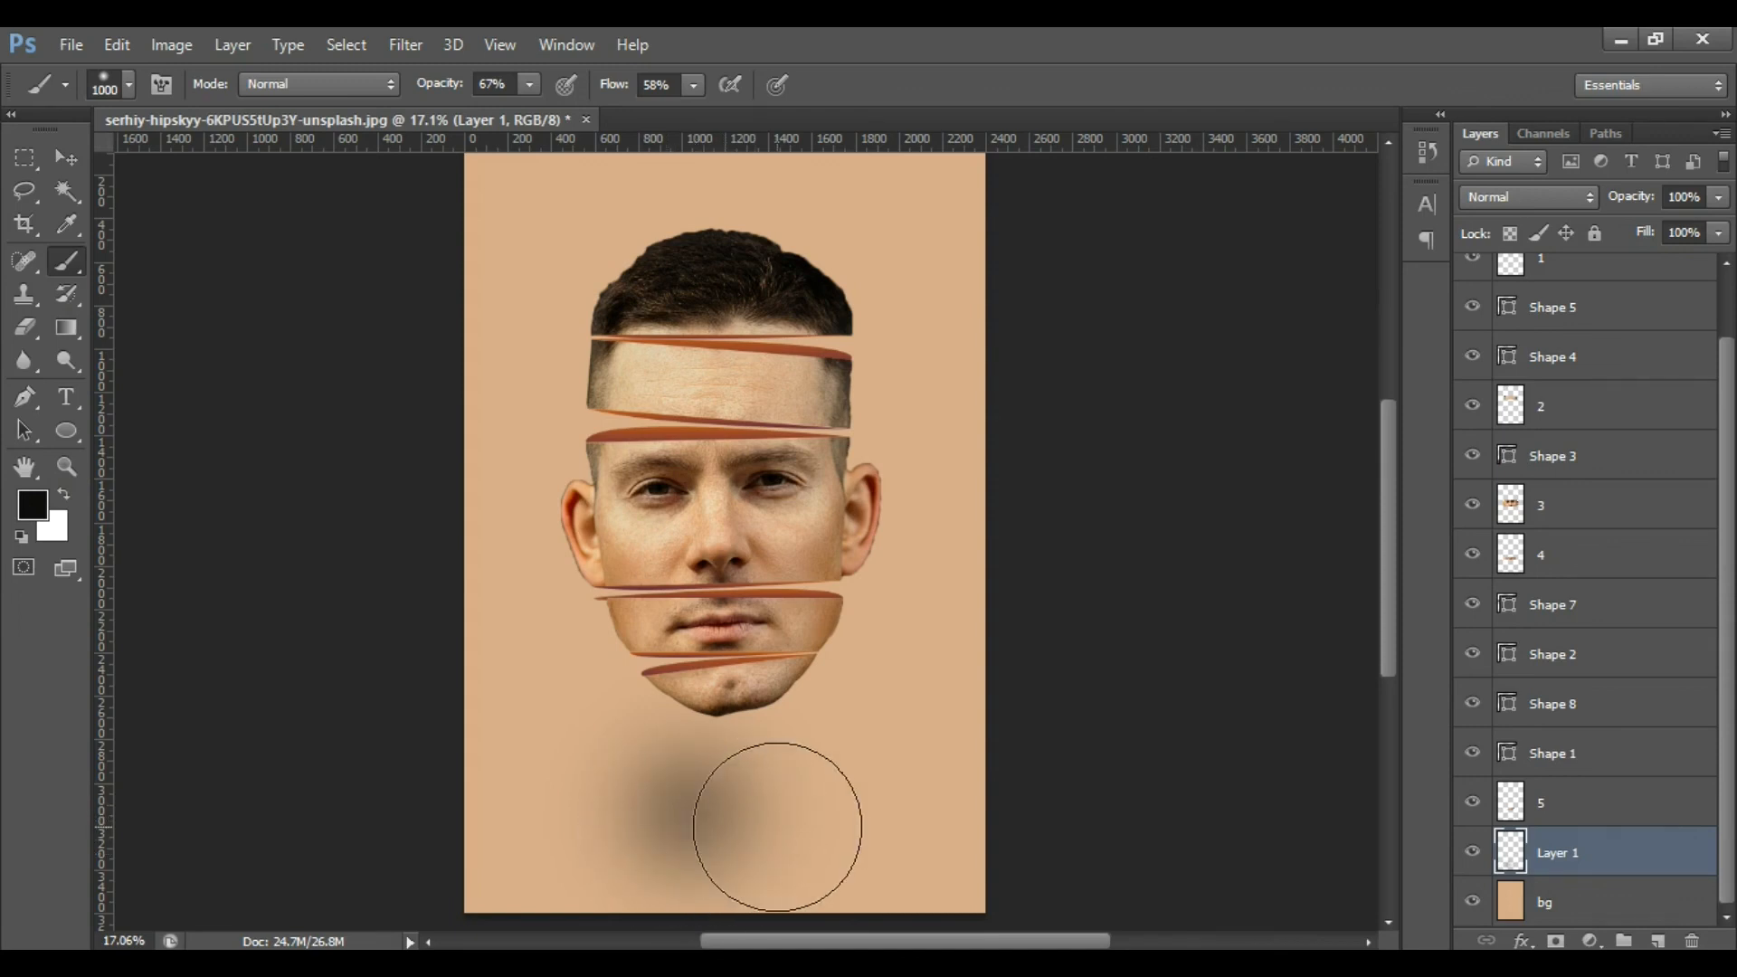
Flatten the shadow spot to 20.30% of its height and center it just below the chin.
key("ctrl+t")
scroll(723, 810, "up", 1)
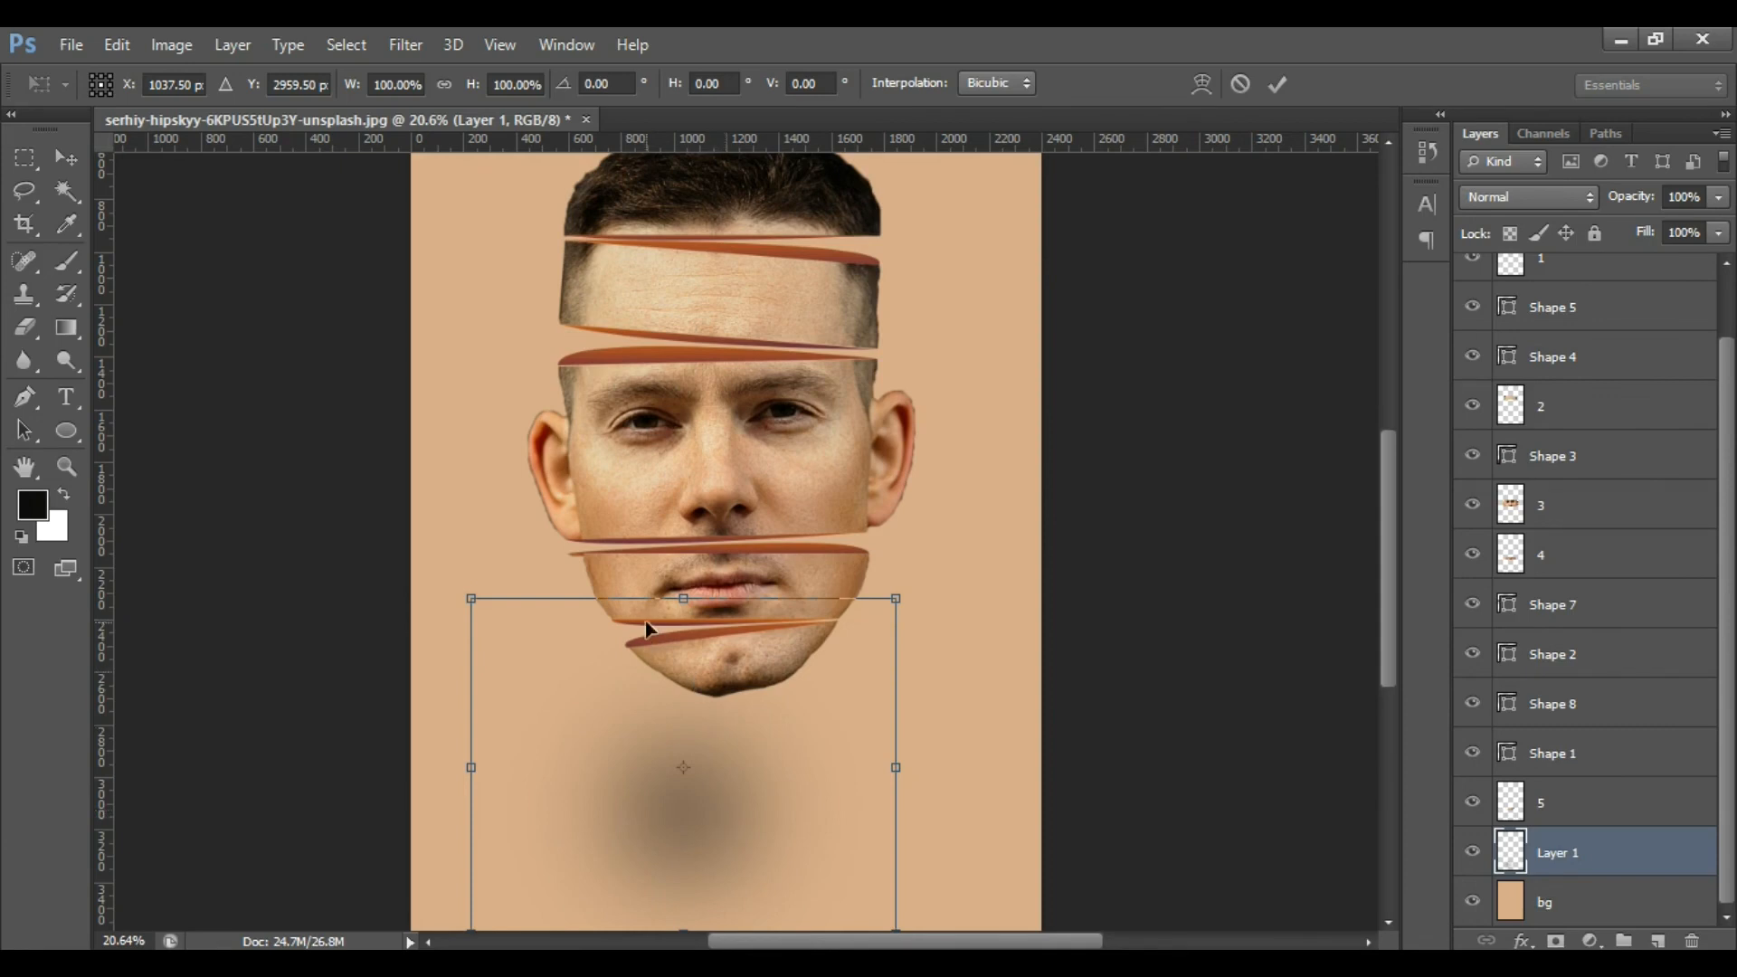
scroll(682, 598, "down", 2)
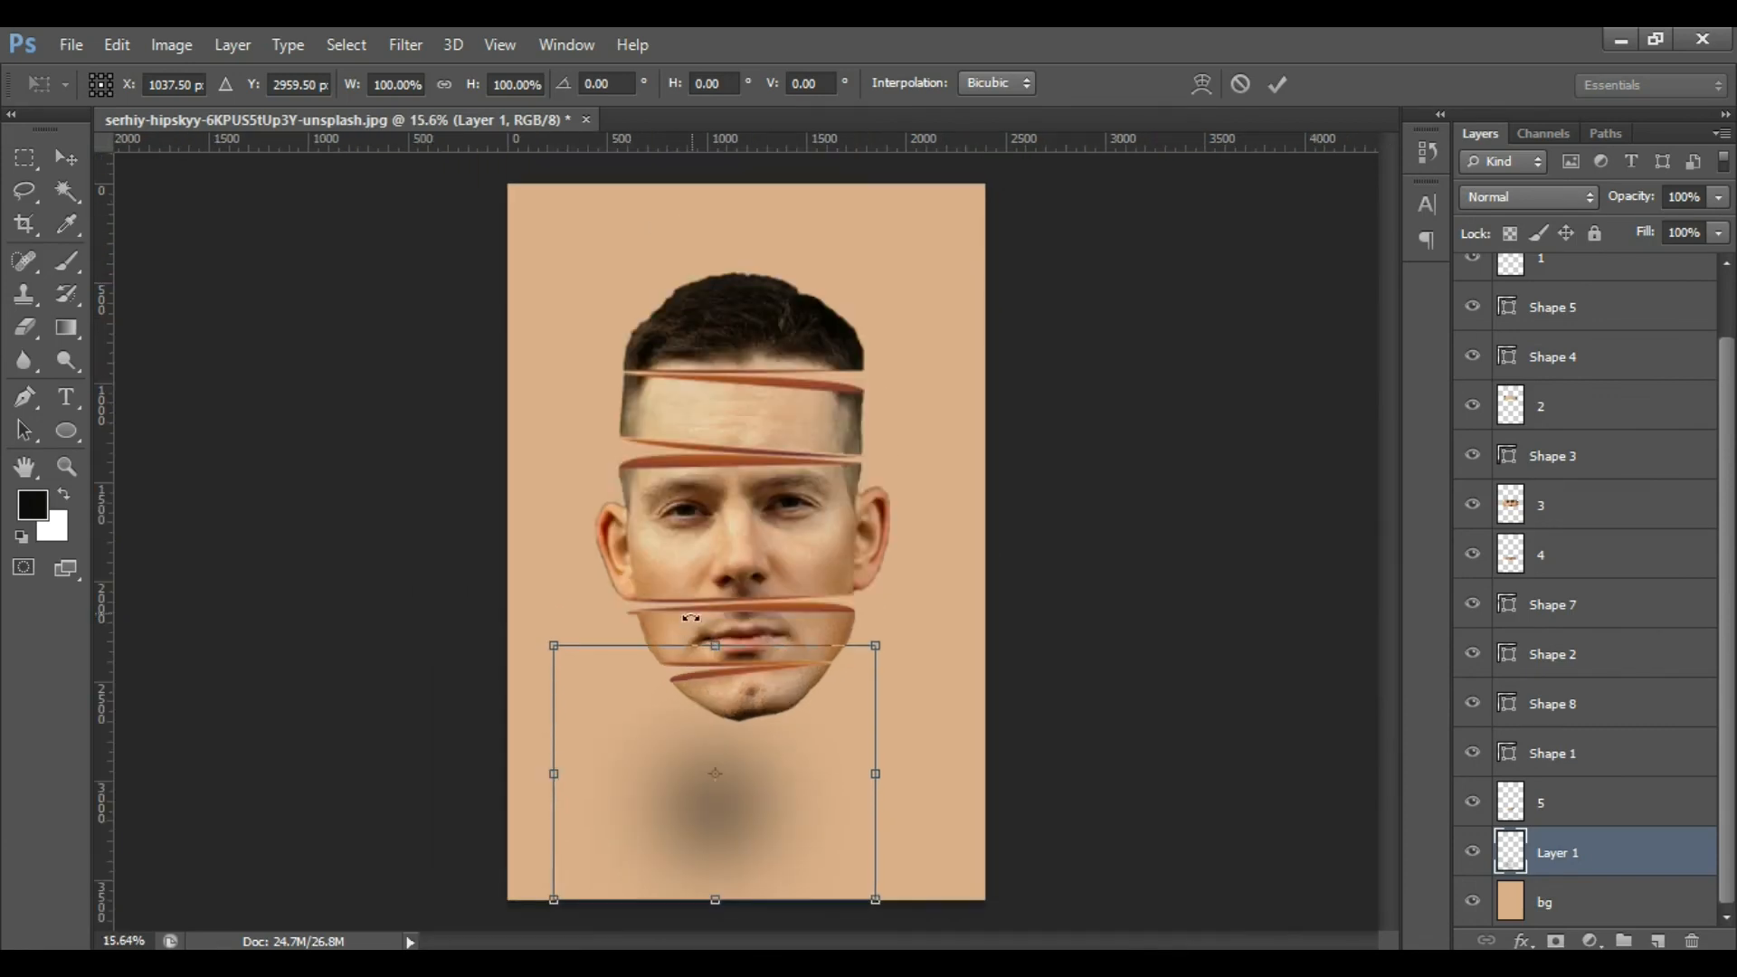
left_click_drag(714, 646, 714, 796)
left_click_drag(760, 861, 803, 788)
mouse_move(756, 724)
left_mouse_down()
mouse_move(784, 768)
mouse_move(751, 736)
left_mouse_up()
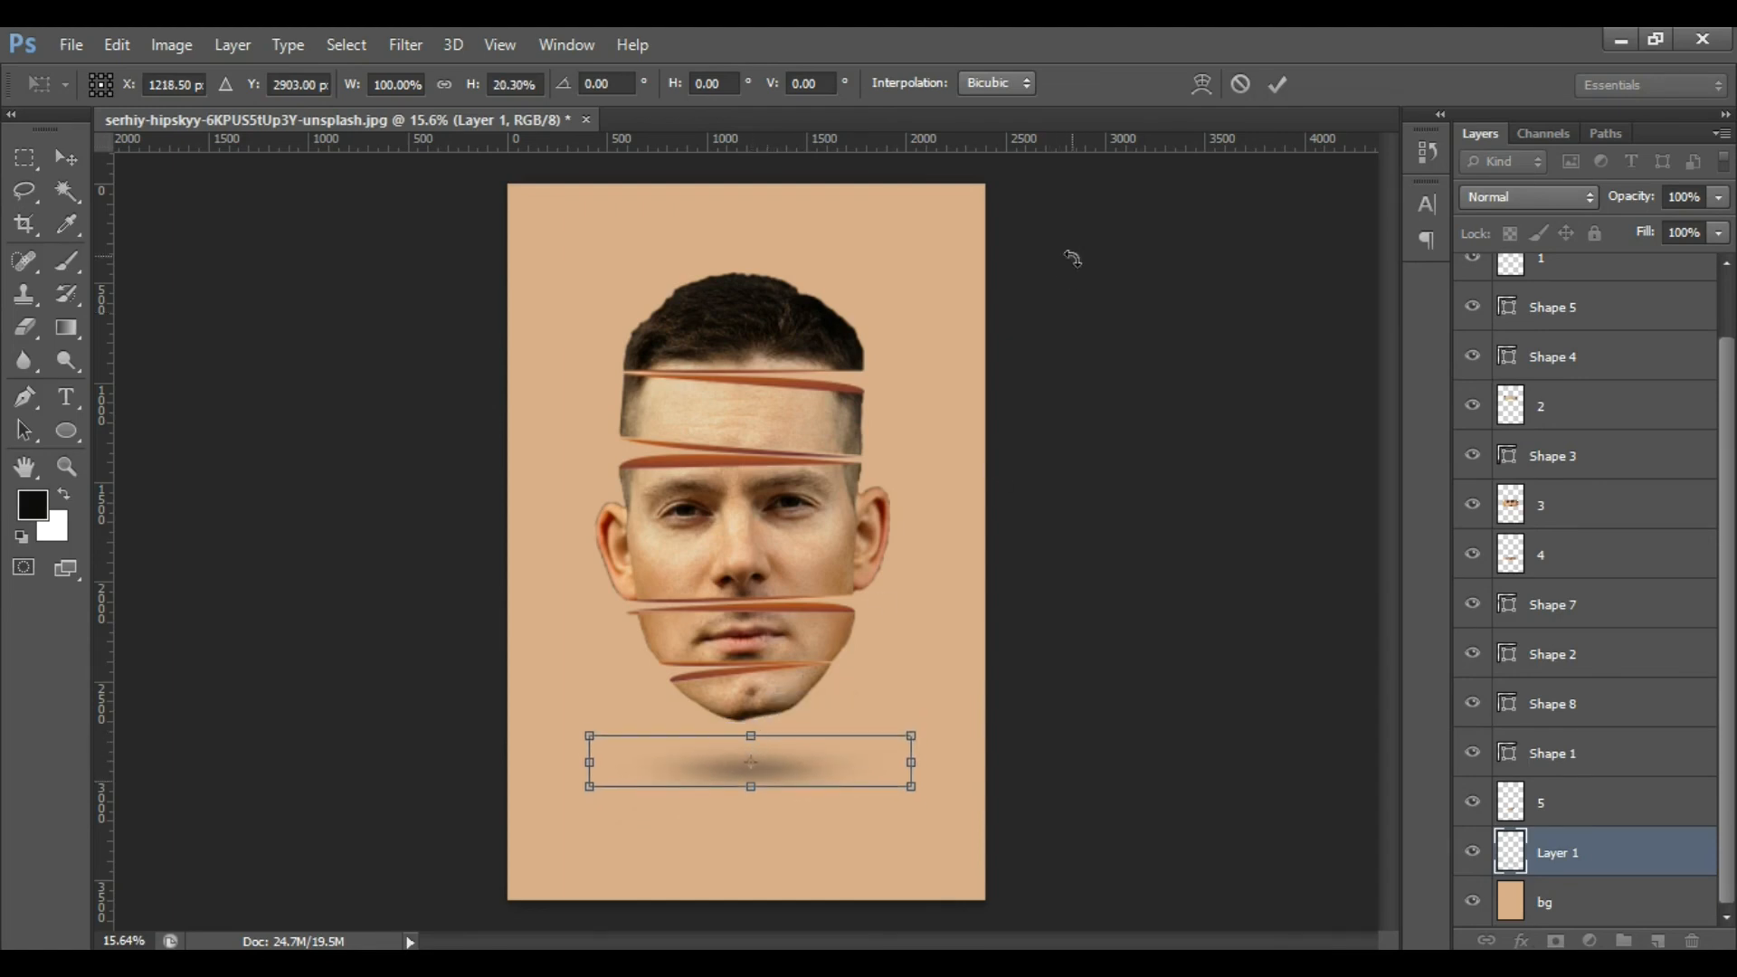
left_click(1273, 84)
key("b")
key("ctrl+minus")
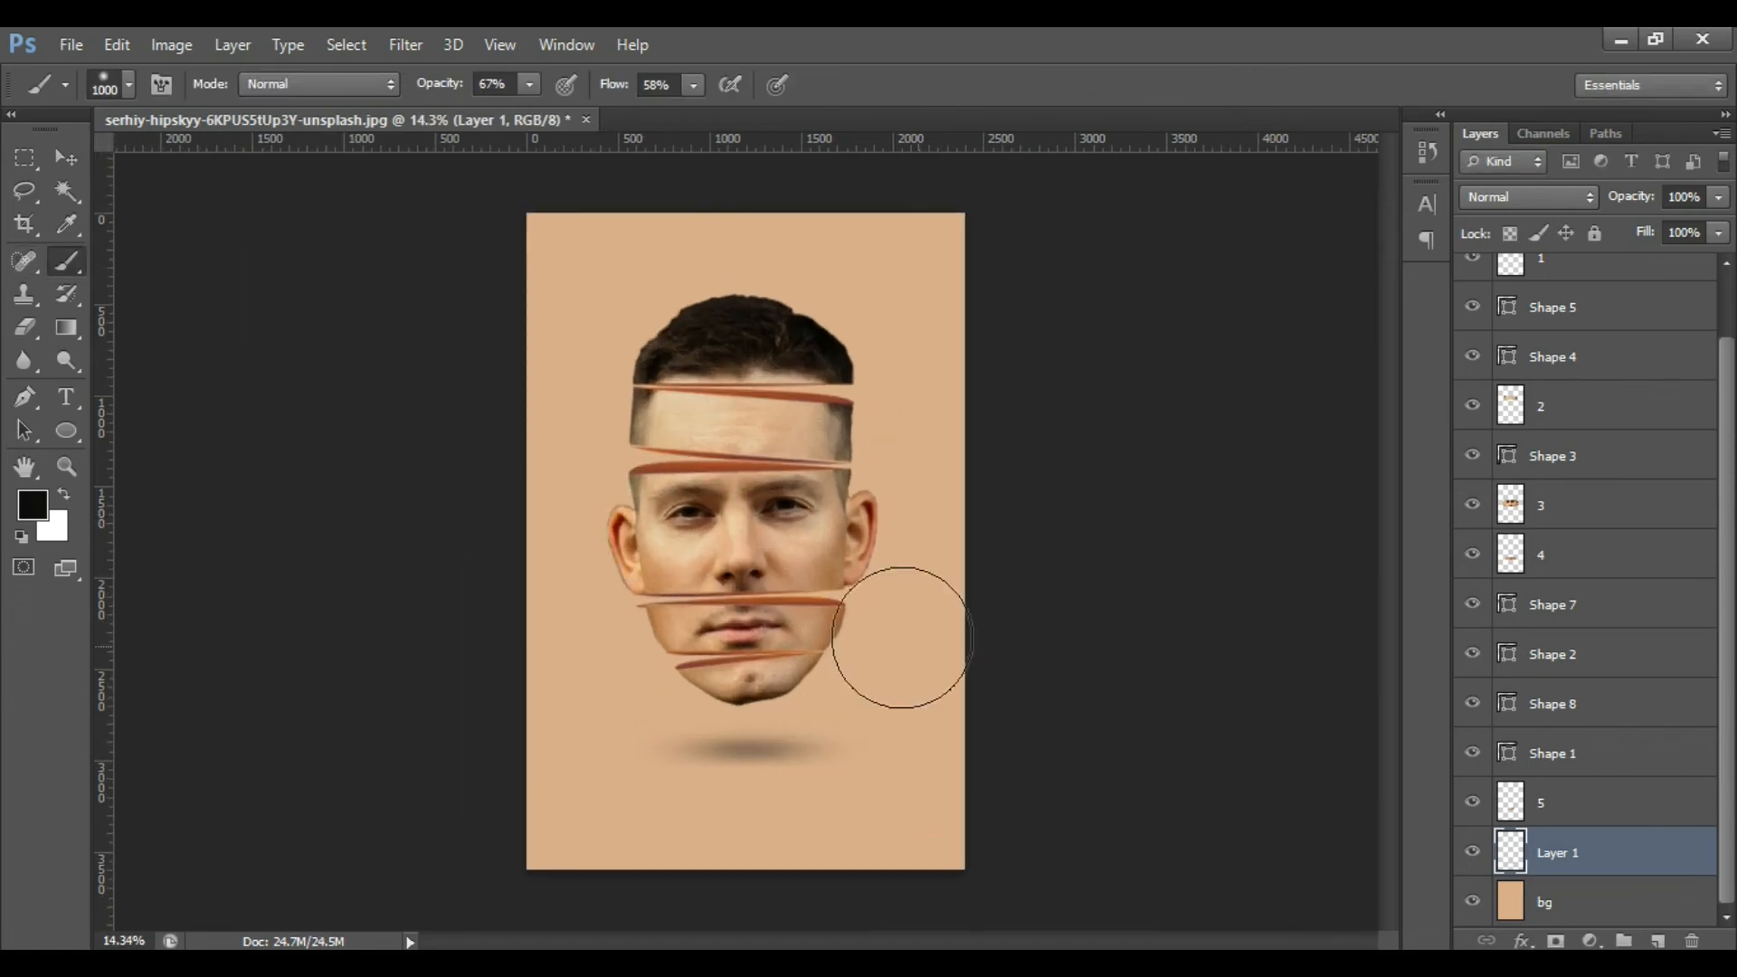
Distort the shadow into a larger slanted shape, about 120% wide and 237% high, and place it beneath the chin.
key("ctrl+t")
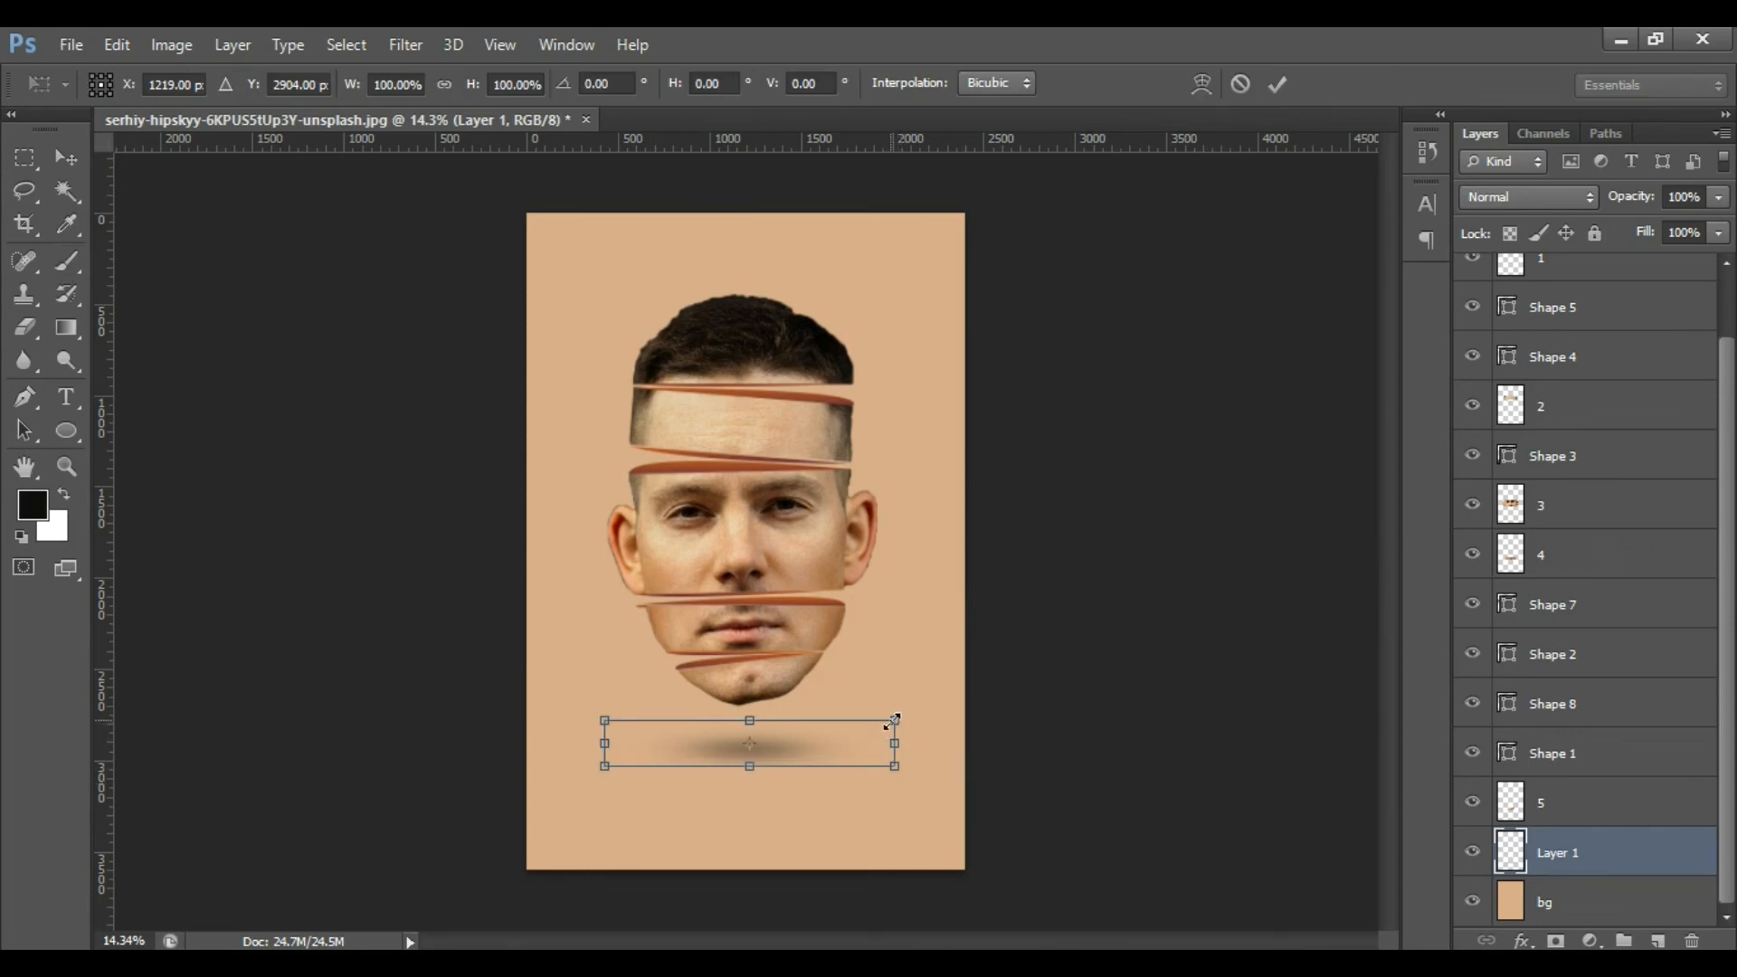
left_click_drag(895, 726, 926, 675)
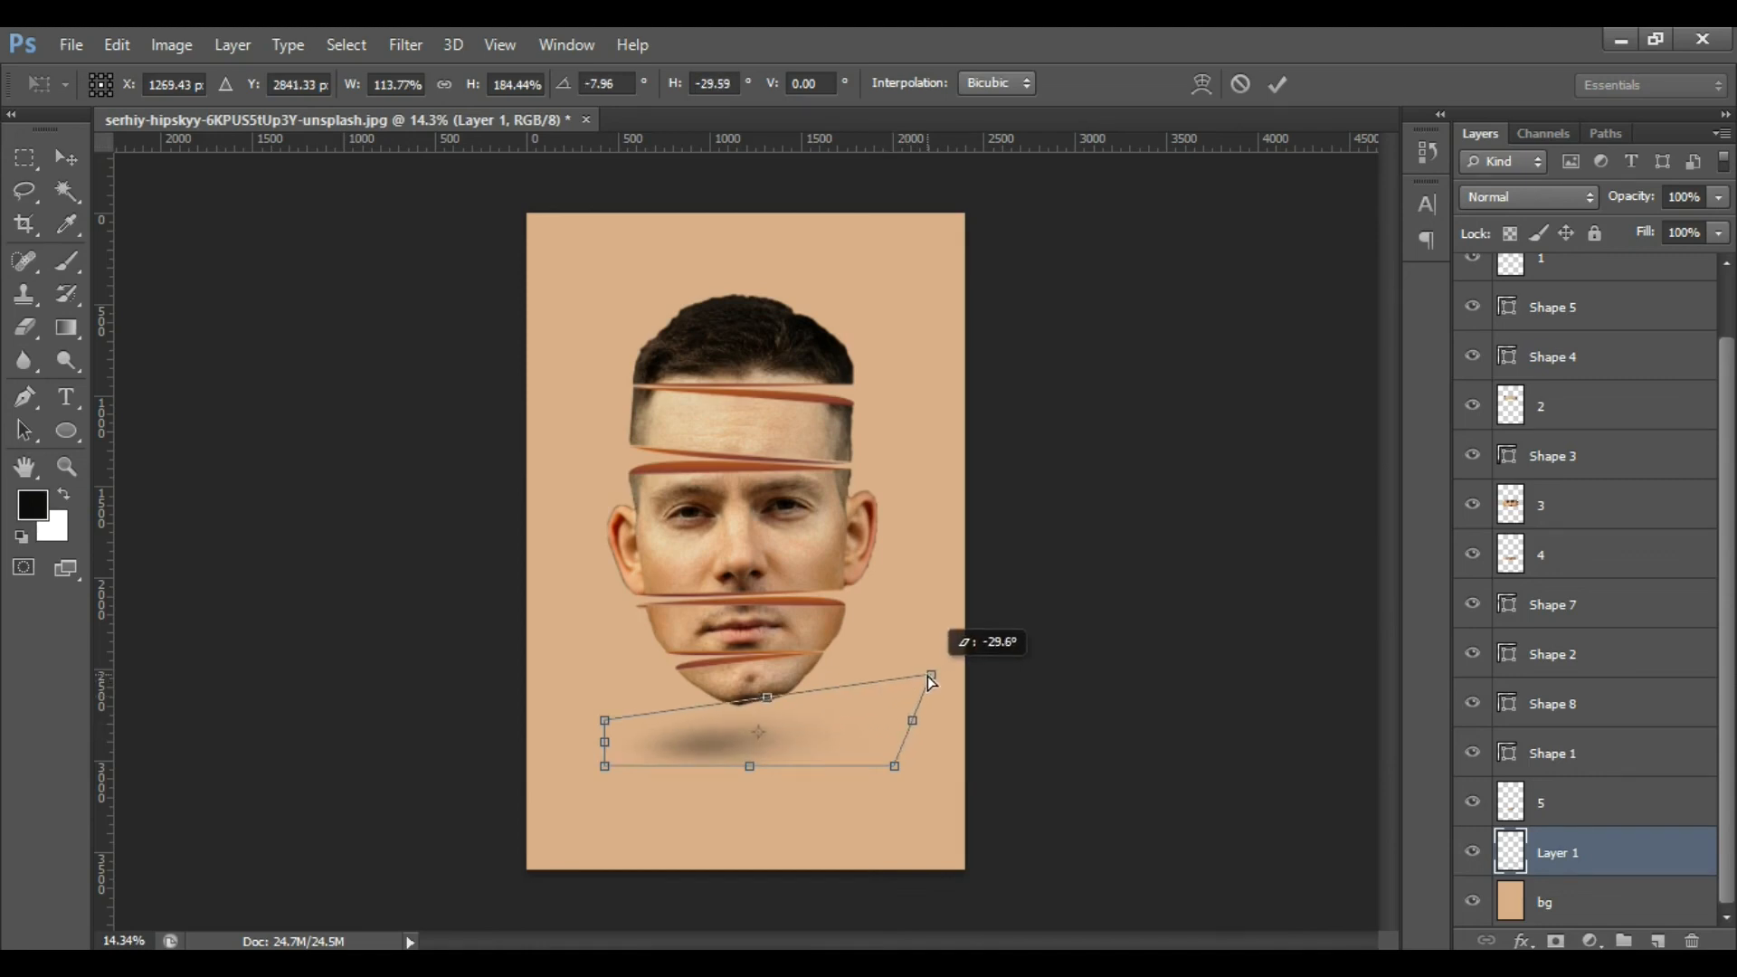
left_click_drag(720, 740, 751, 734)
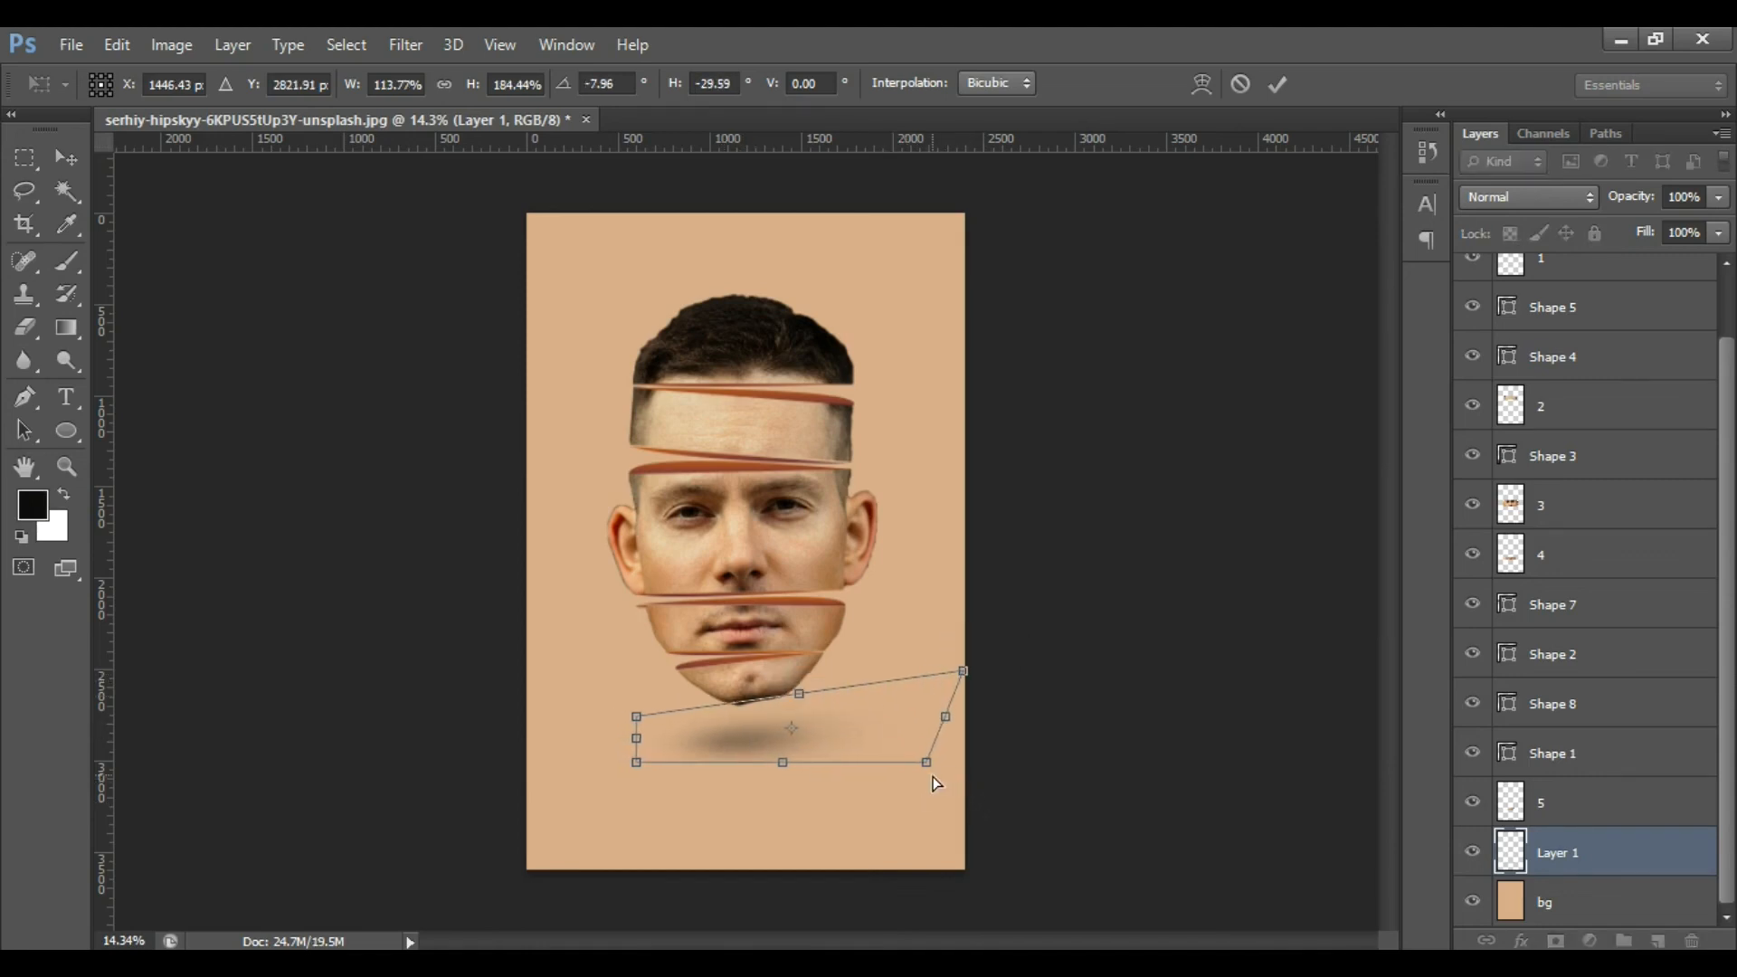
left_click_drag(928, 766, 931, 783)
left_click_drag(643, 767, 582, 812)
left_click_drag(639, 718, 630, 711)
left_click_drag(783, 743, 828, 739)
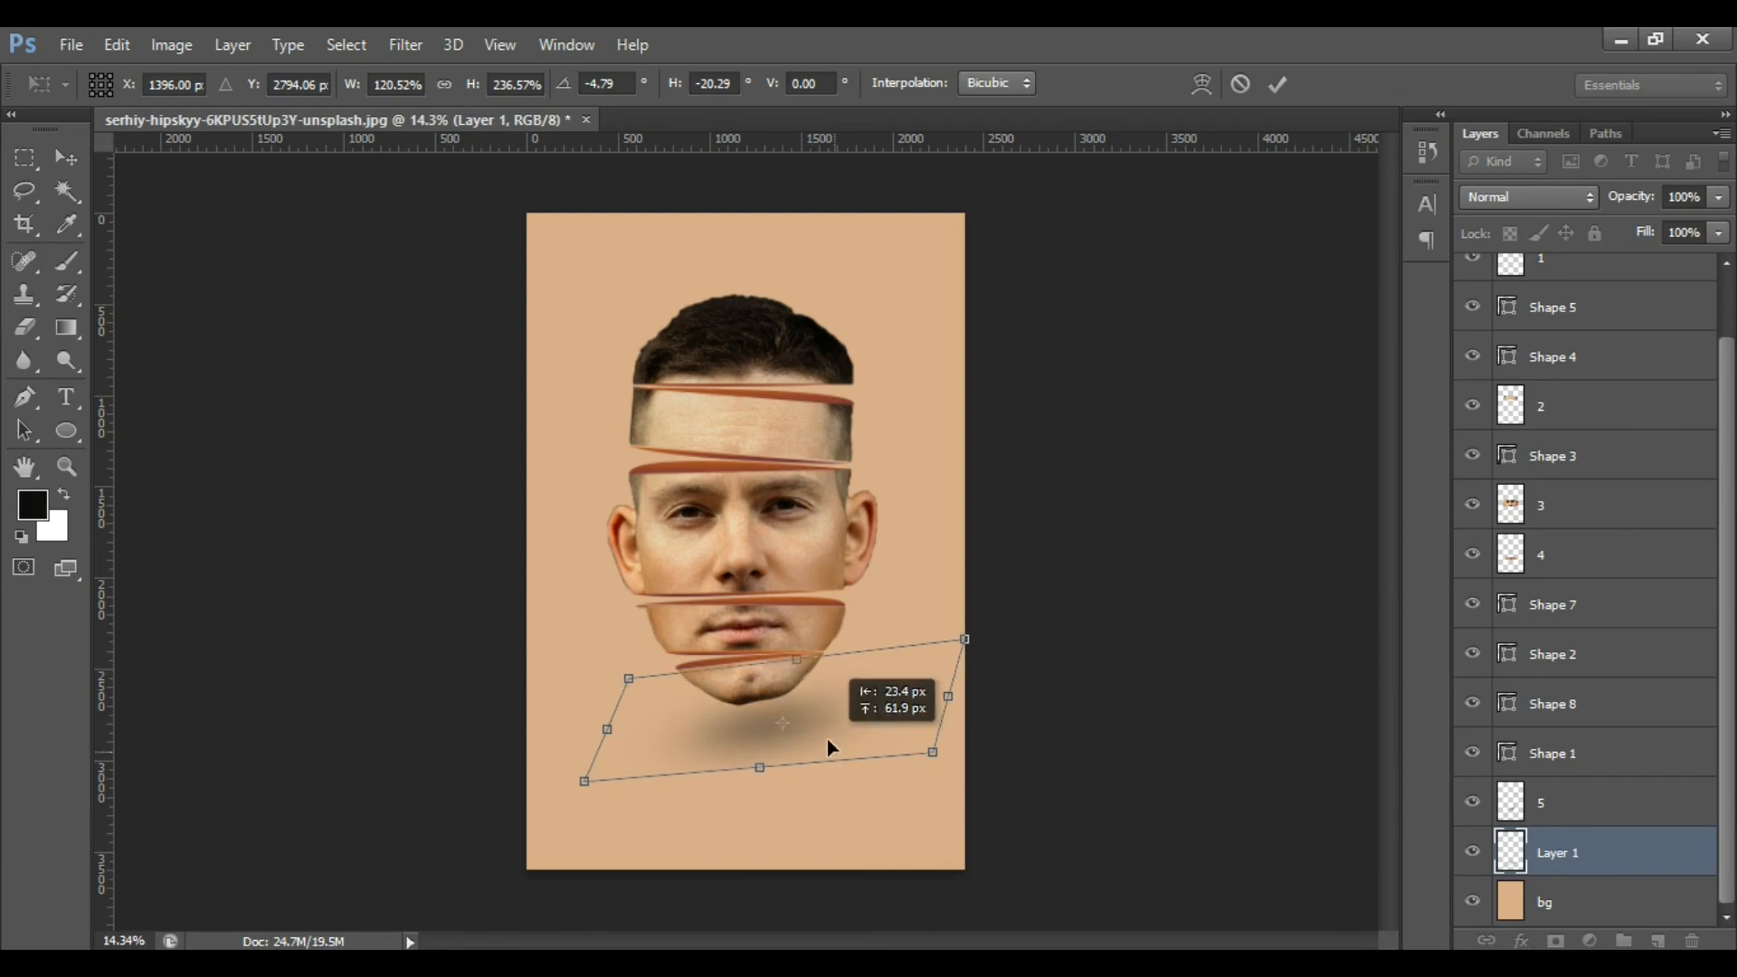
key("Return")
scroll(1070, 263, "down", 1)
key("b")
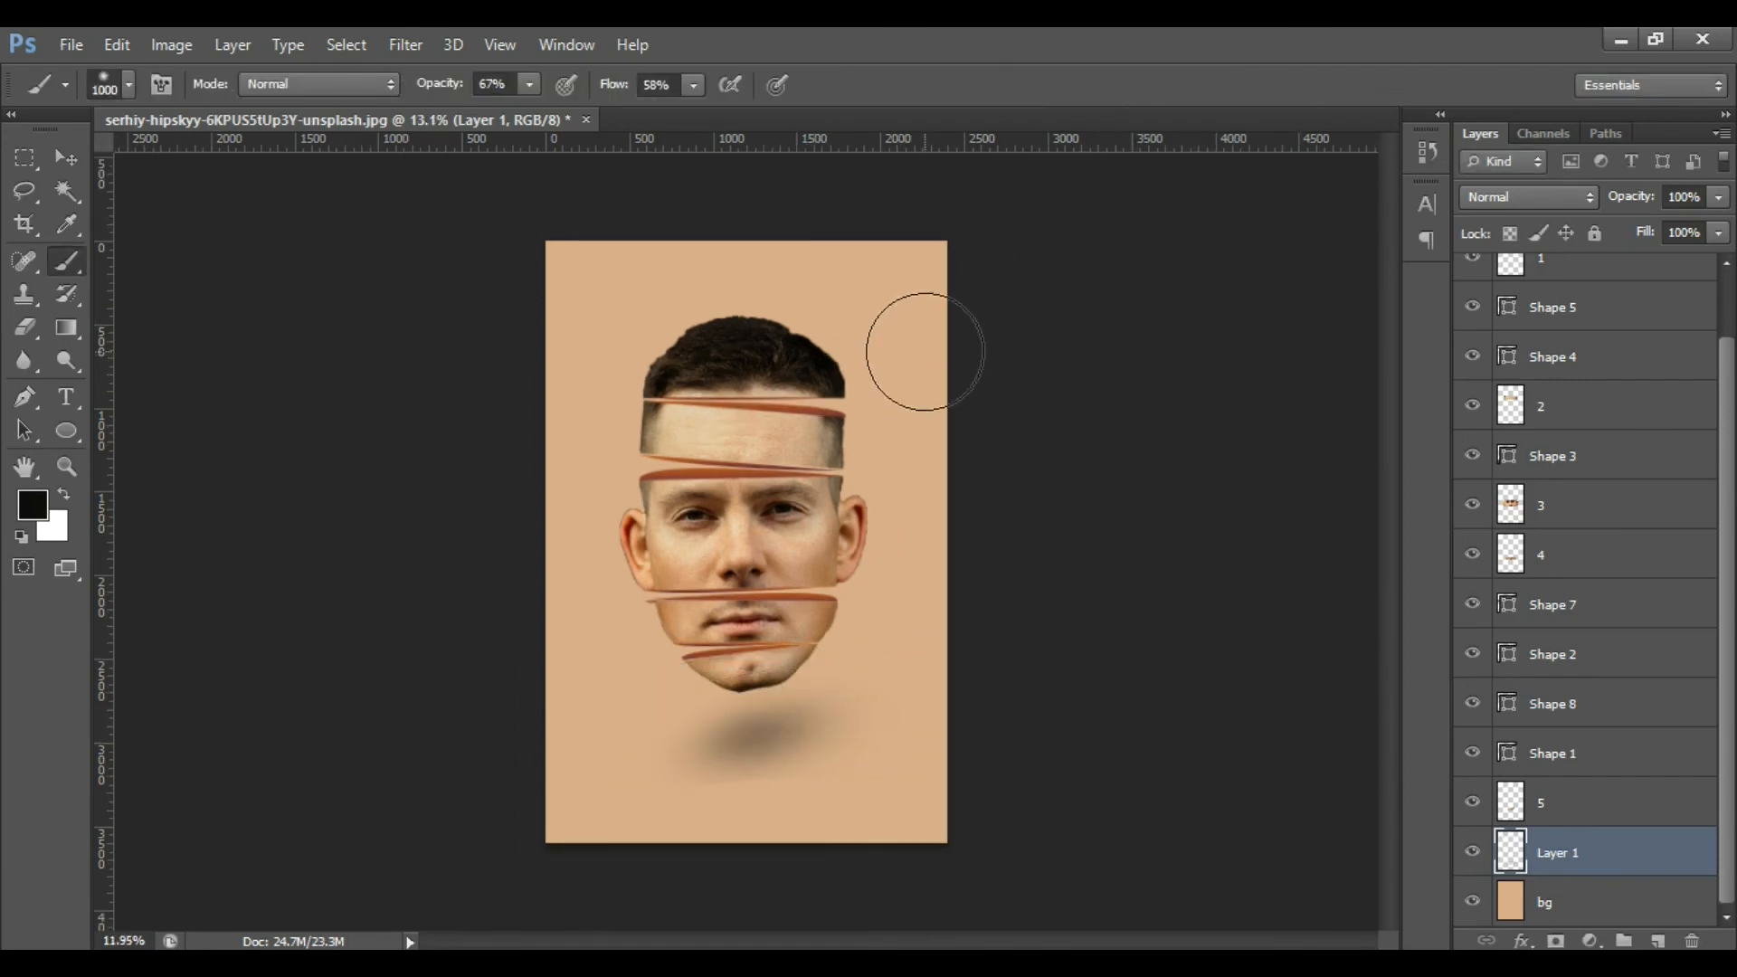
scroll(924, 351, "down", 2)
scroll(925, 350, "up", 3)
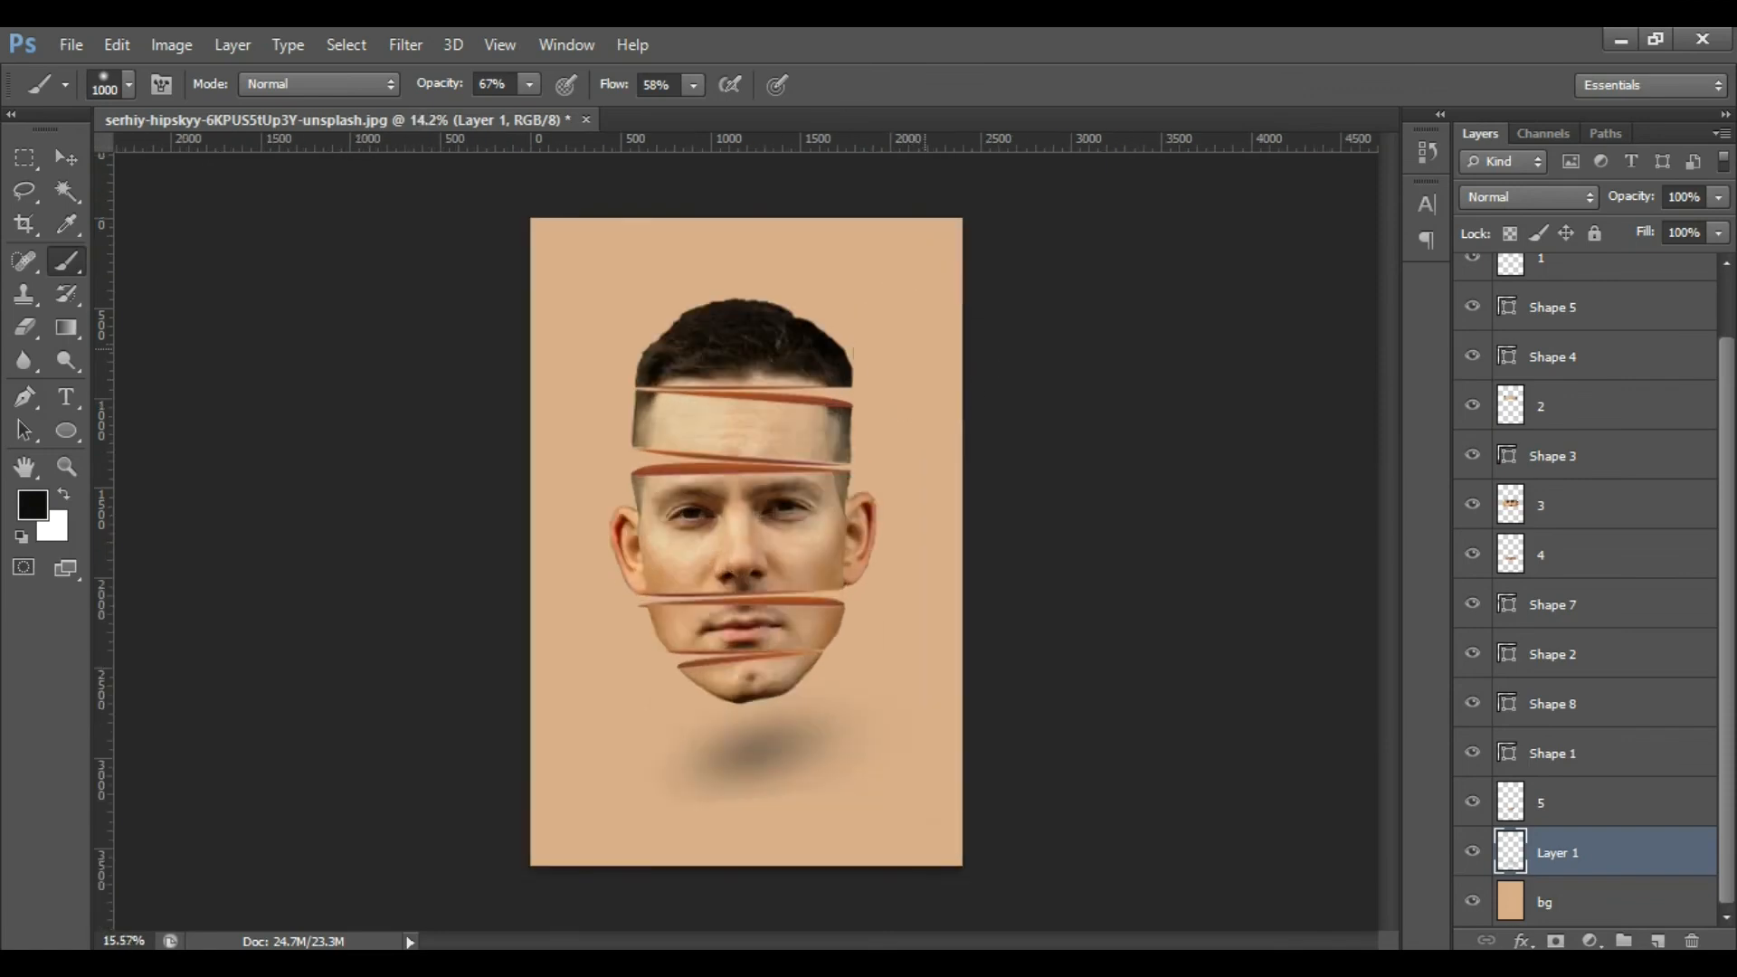
Move the shadow slightly up and to the left so it sits closer beneath the chin.
scroll(928, 344, "down", 1)
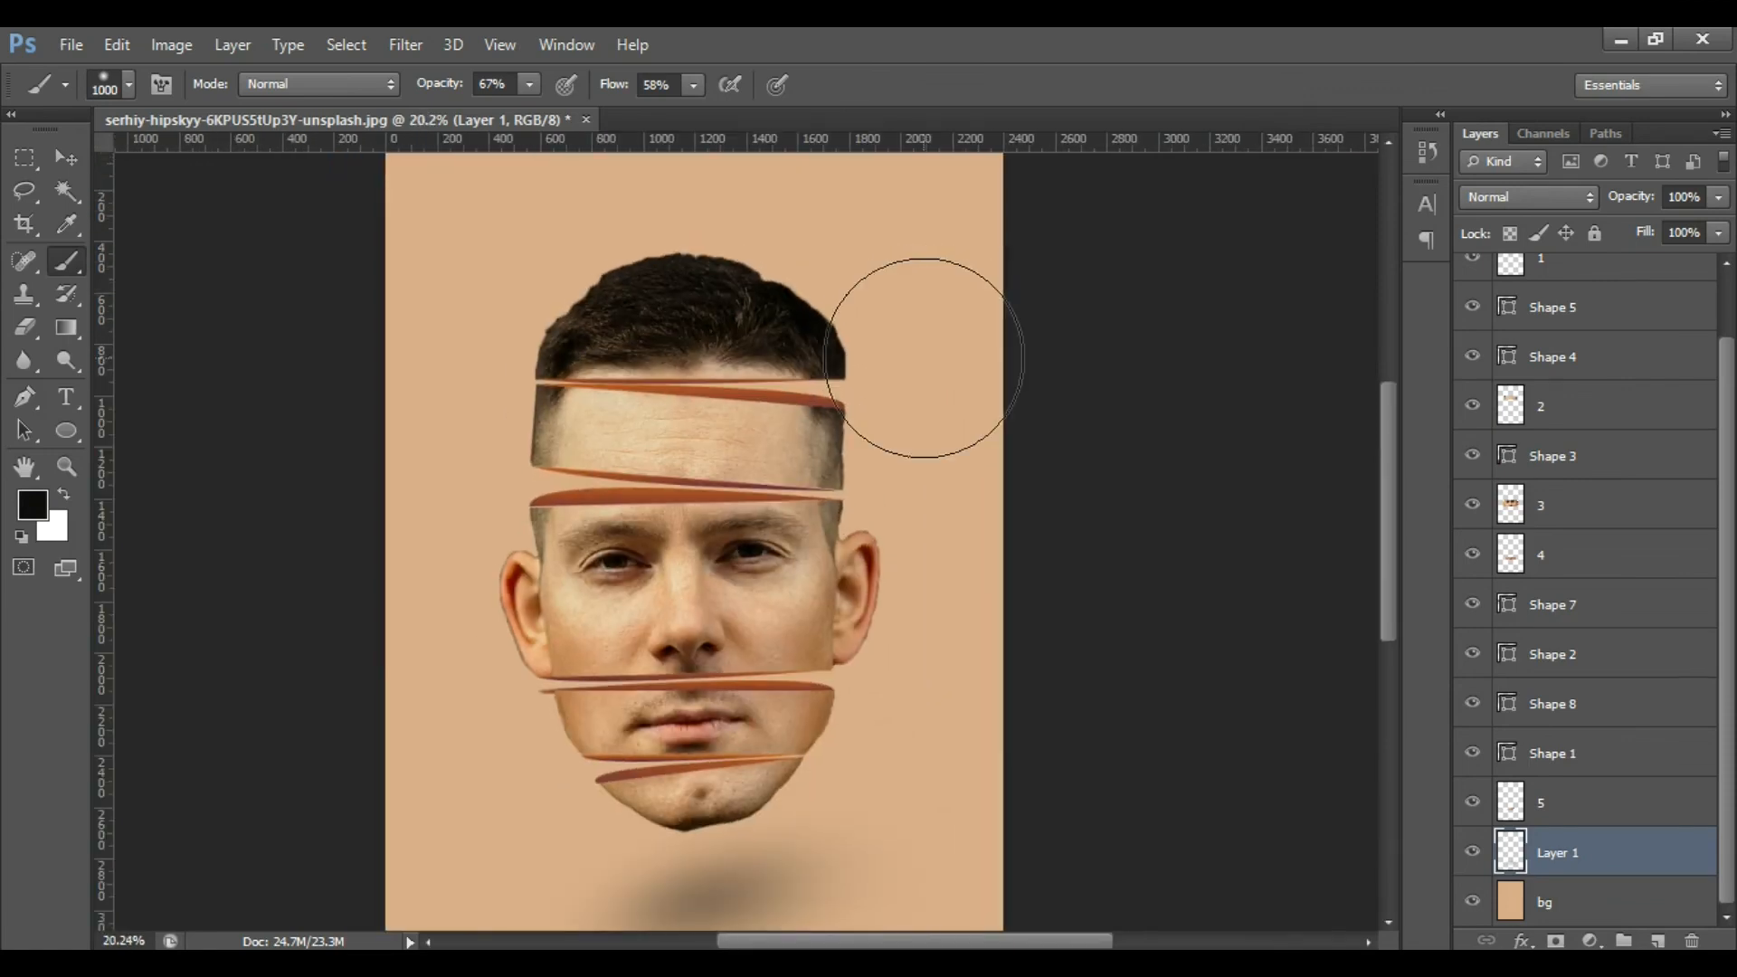
scroll(894, 353, "down", 2)
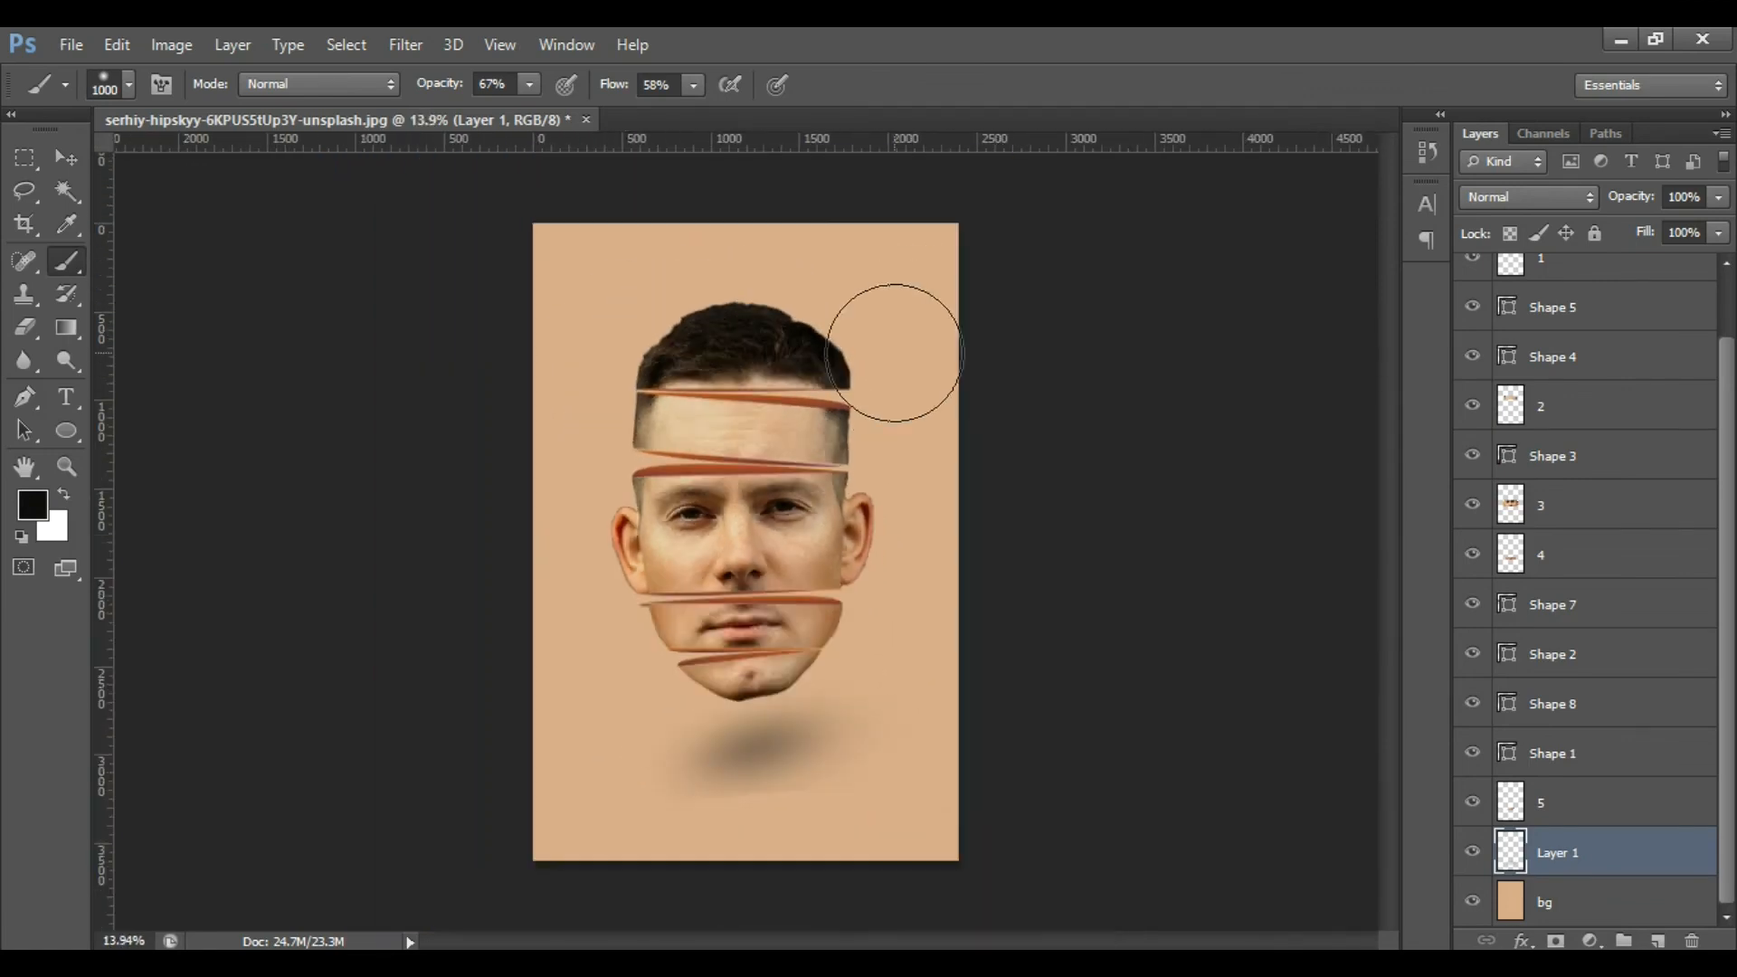
left_click(66, 159)
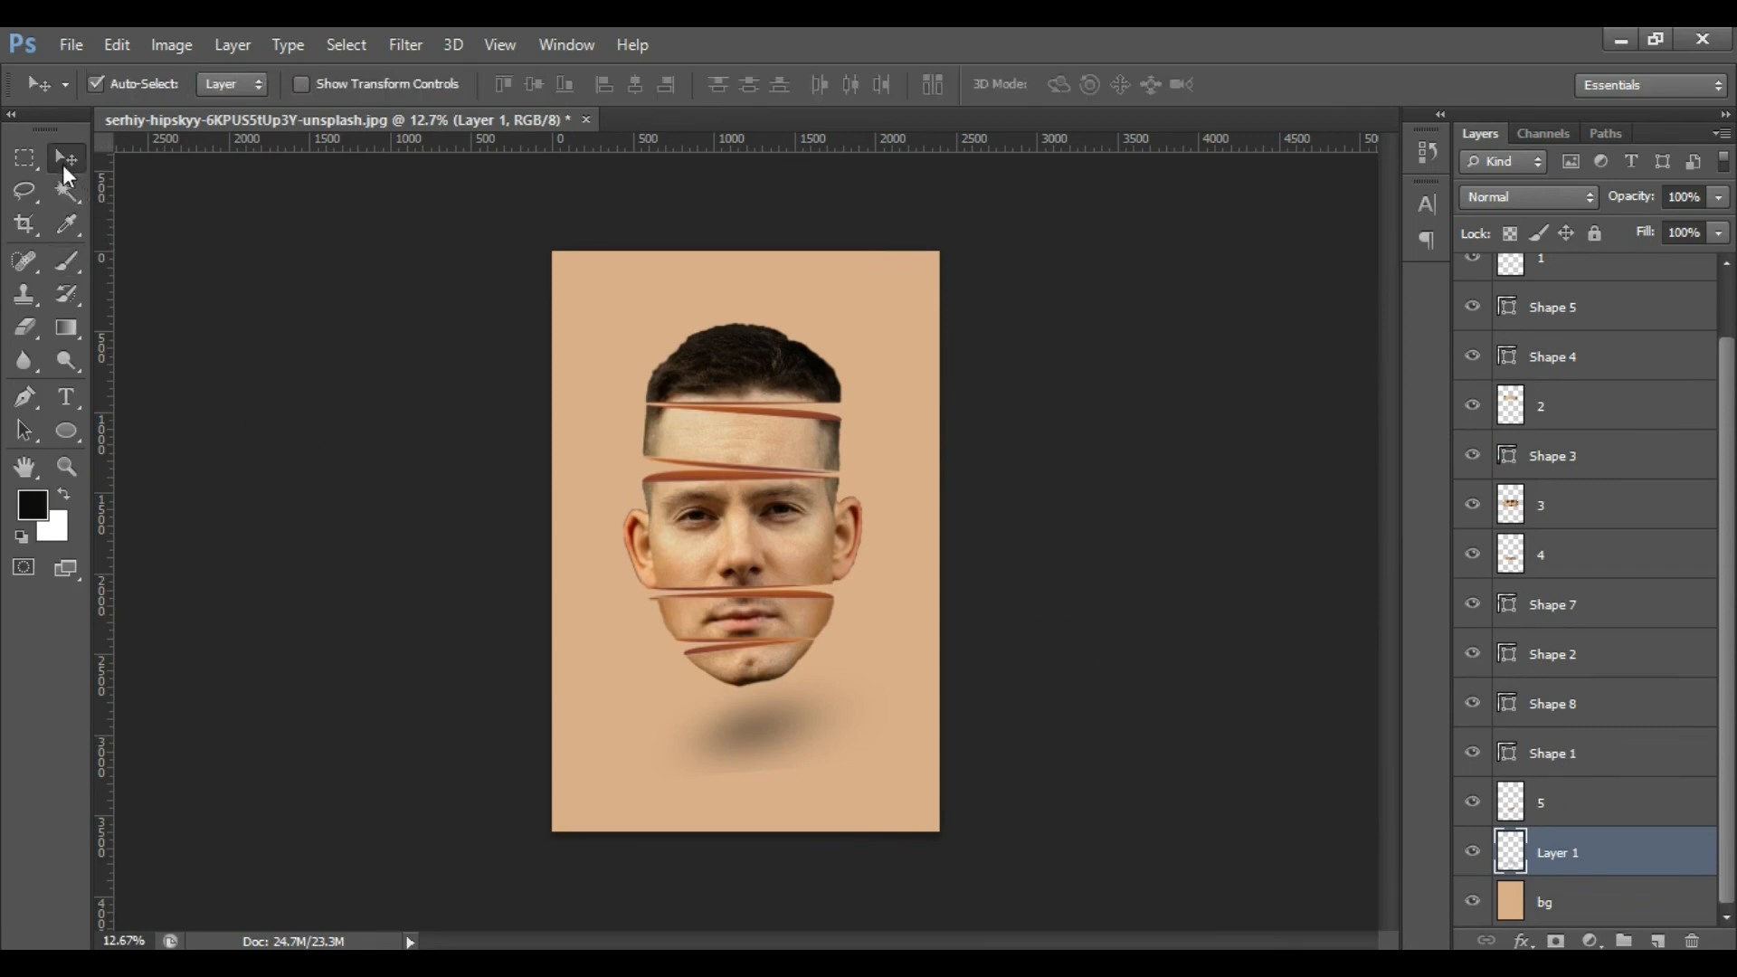
left_click_drag(769, 731, 764, 714)
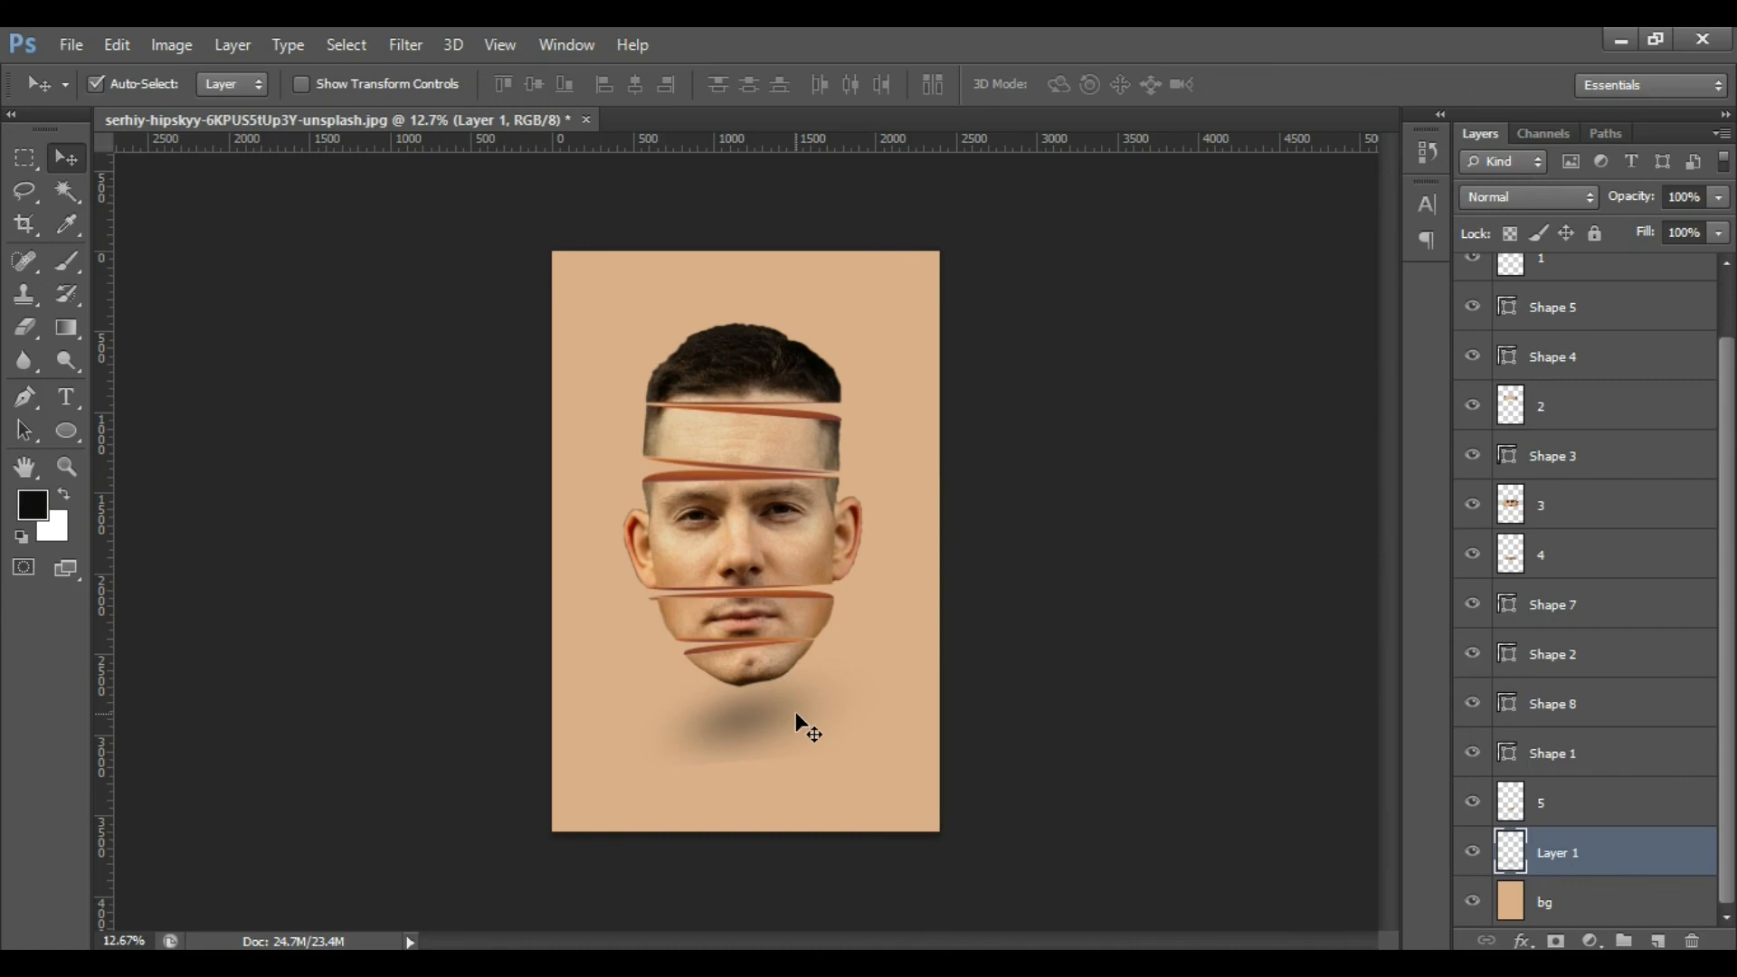
Lower the shadow layer's opacity to 69%.
left_click(1717, 233)
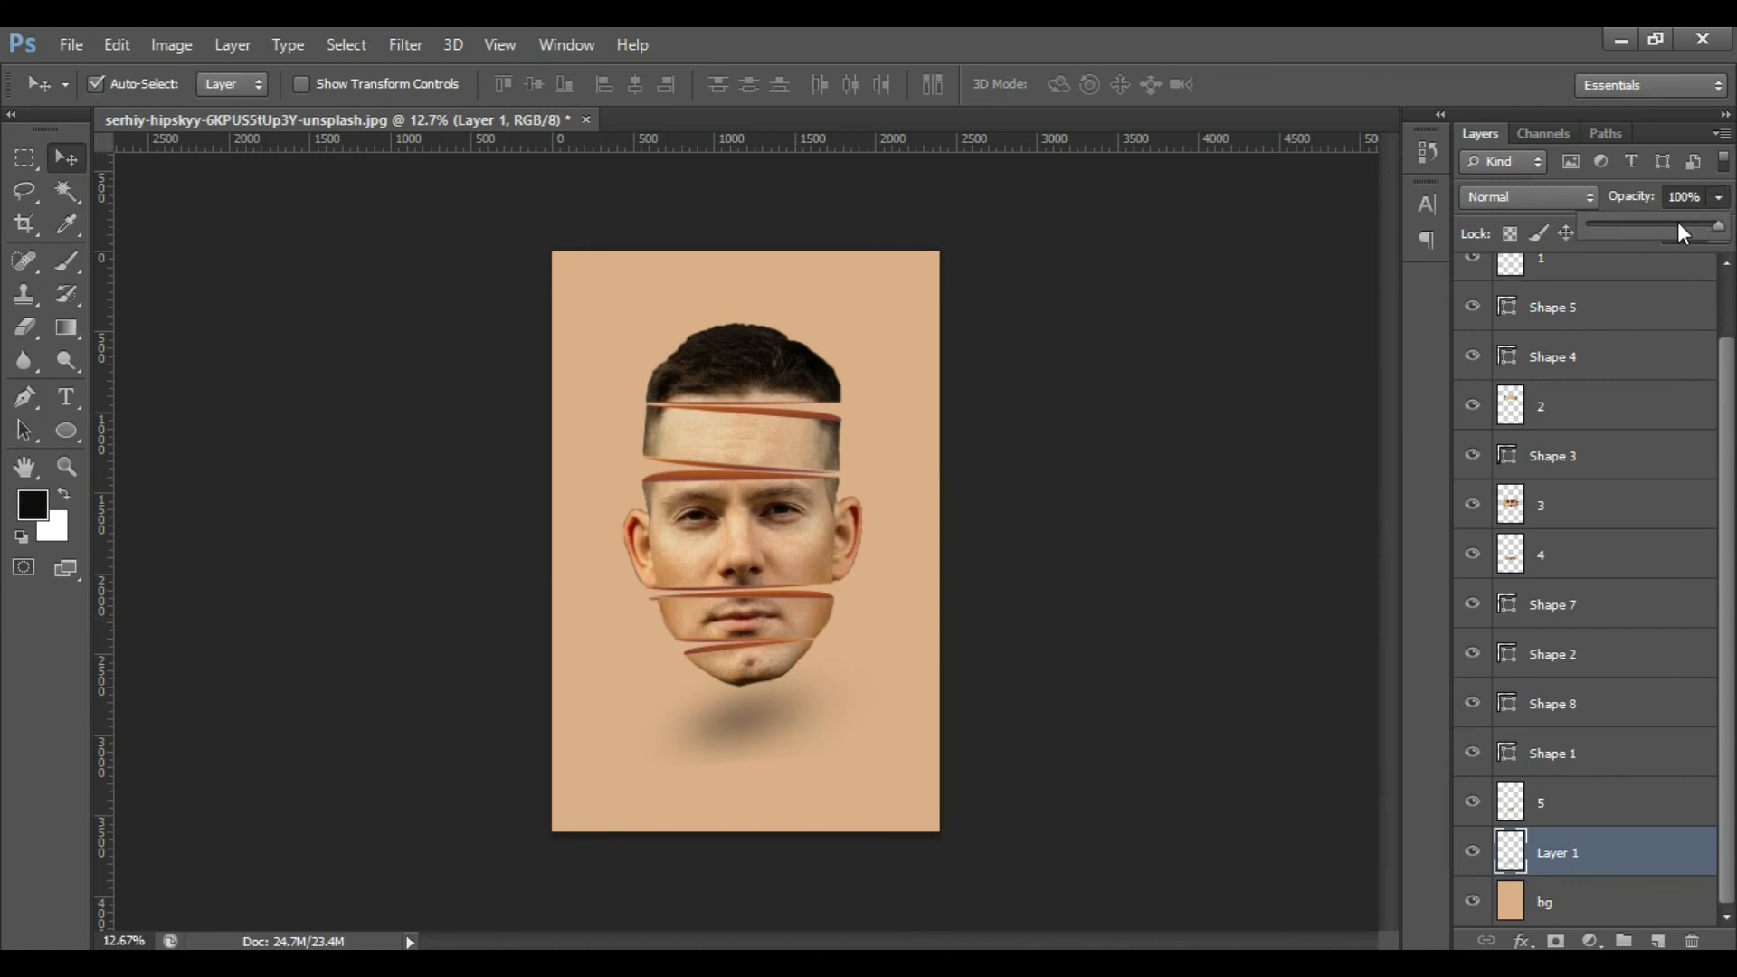
left_click(1678, 225)
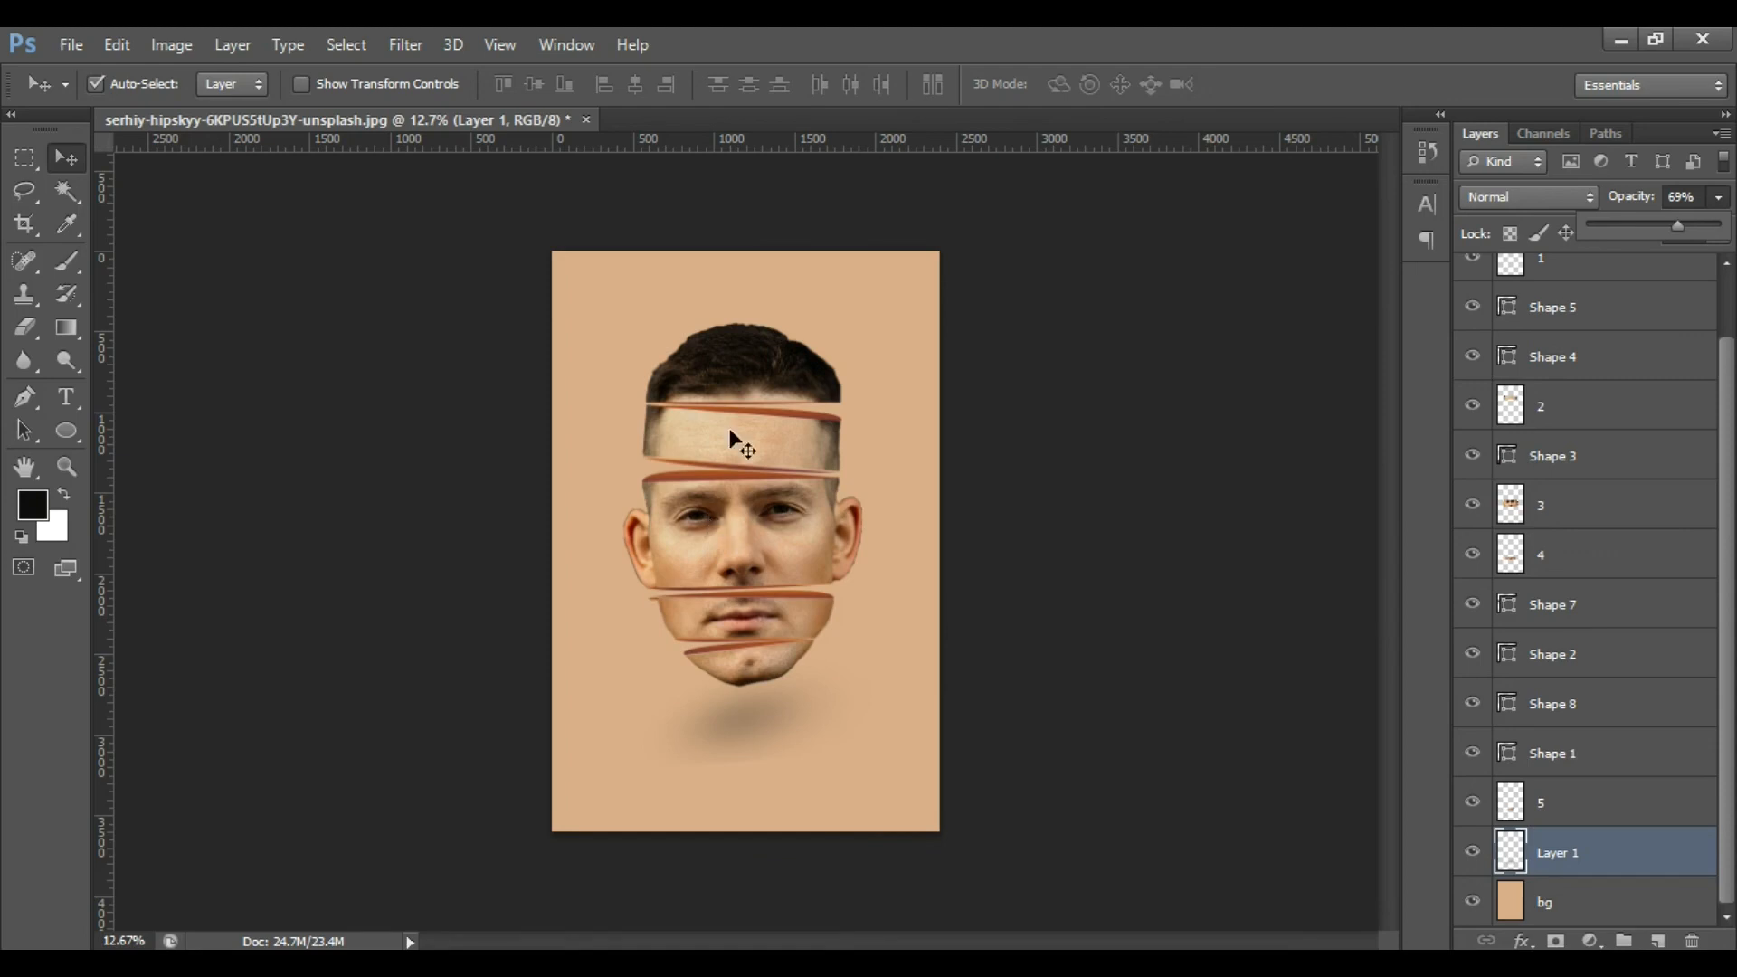
scroll(739, 380, "up", 5)
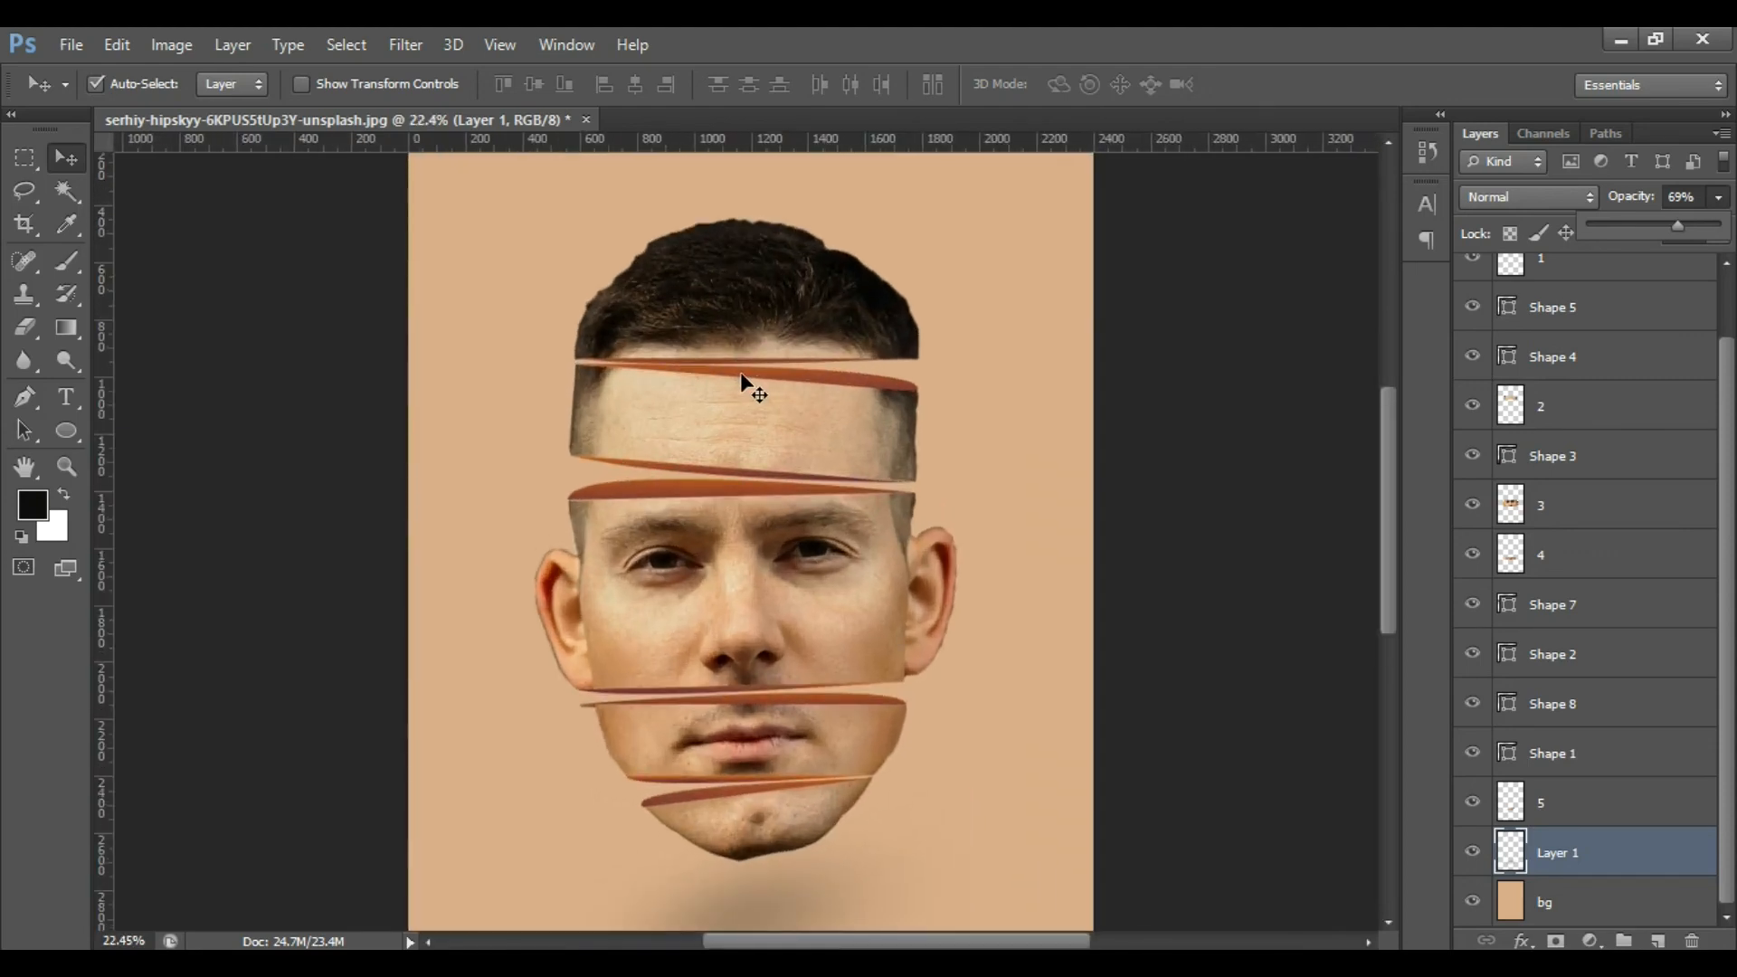